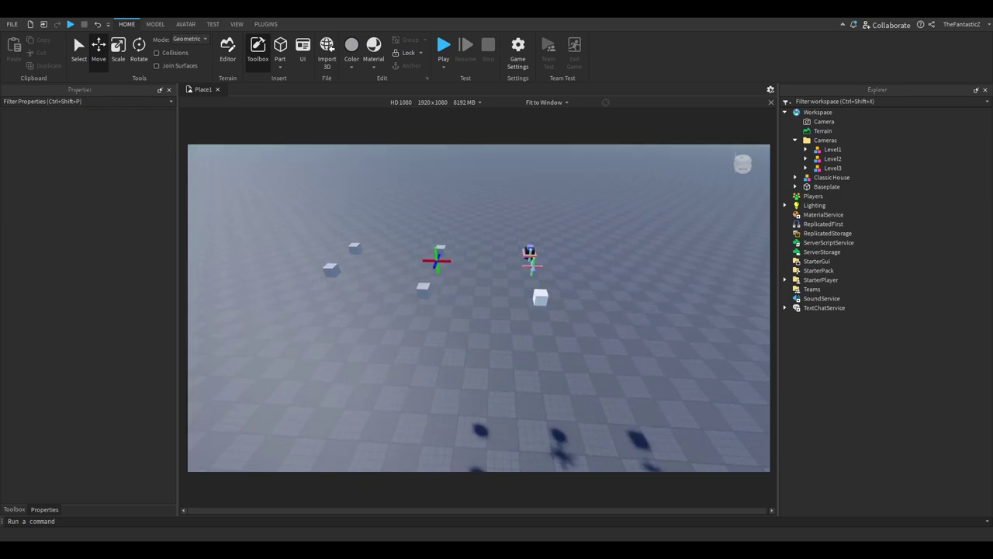
# Step: Examine the Level1, Level2 and Level3 camera models laid out above the baseplate
pyautogui.press('a')
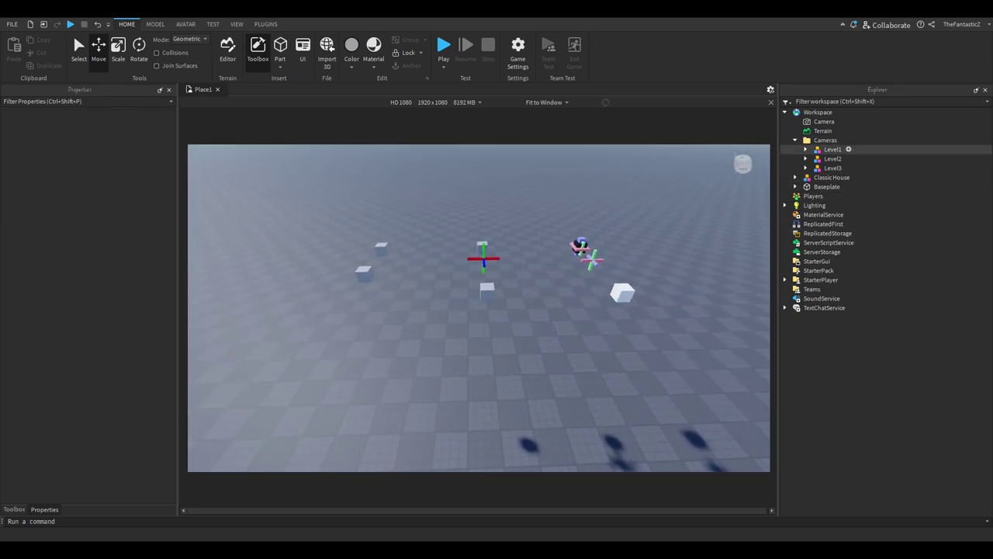
pyautogui.click(833, 149)
pyautogui.click(832, 168)
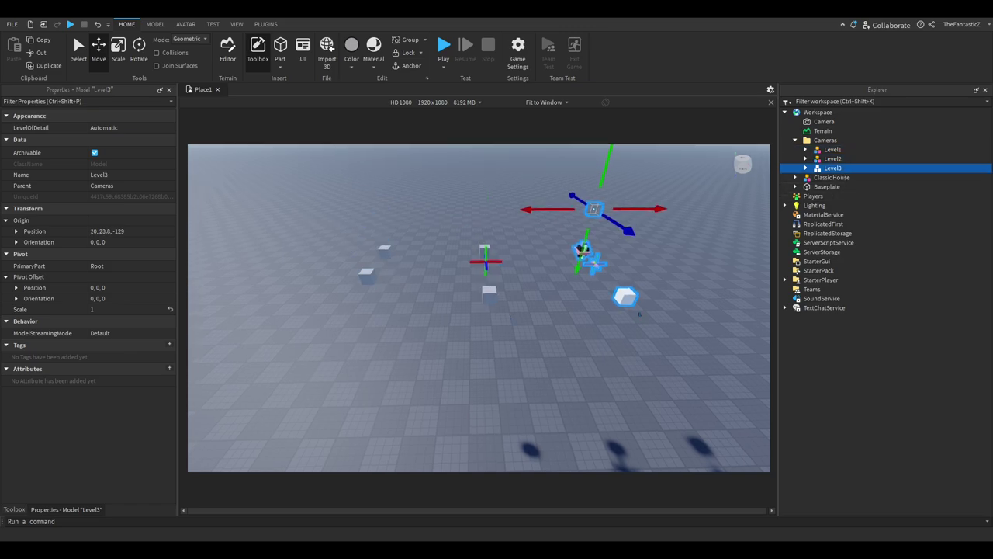
pyautogui.press('w')
pyautogui.moveTo(489, 365); pyautogui.dragTo(505, 341, button='right')
pyautogui.click(504, 341)
pyautogui.press('d')
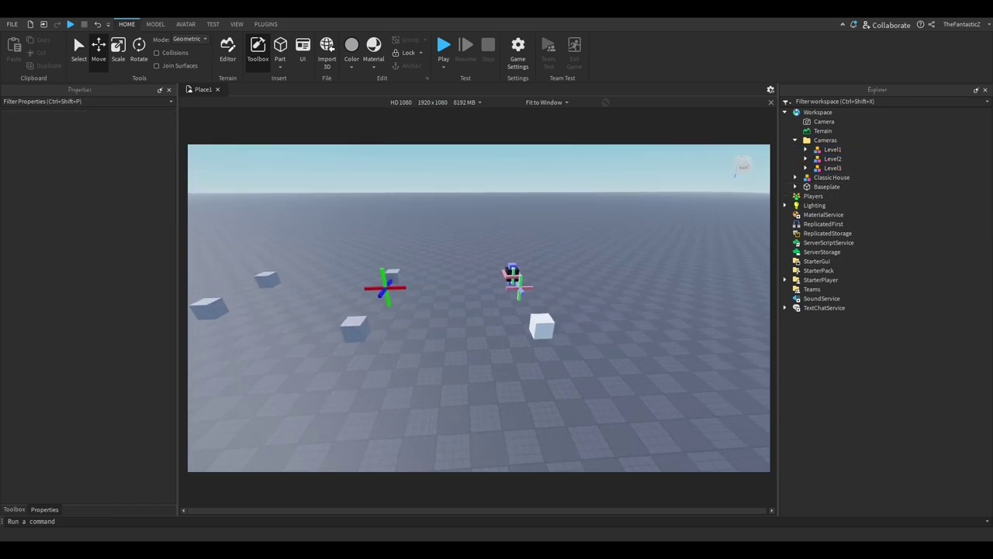
pyautogui.press('a')
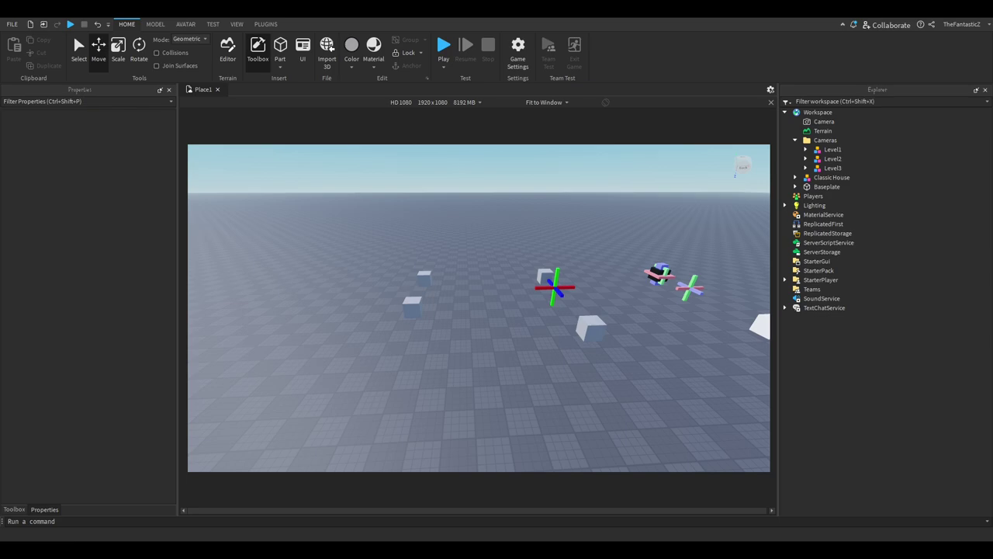
pyautogui.click(413, 307)
pyautogui.click(446, 334)
pyautogui.moveTo(446, 334); pyautogui.dragTo(458, 320, button='right')
pyautogui.press('d')
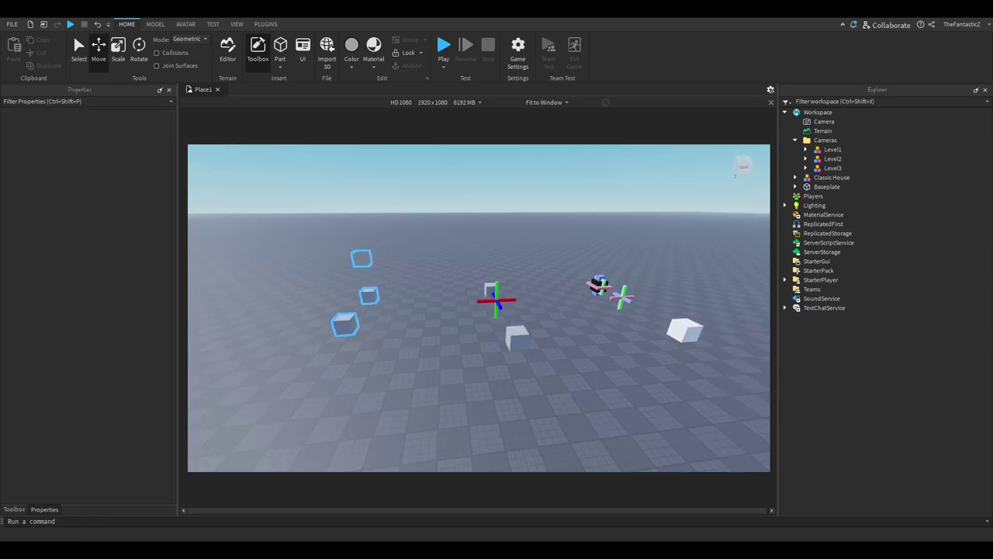
pyautogui.moveTo(279, 235); pyautogui.dragTo(707, 397)
pyautogui.click(707, 397)
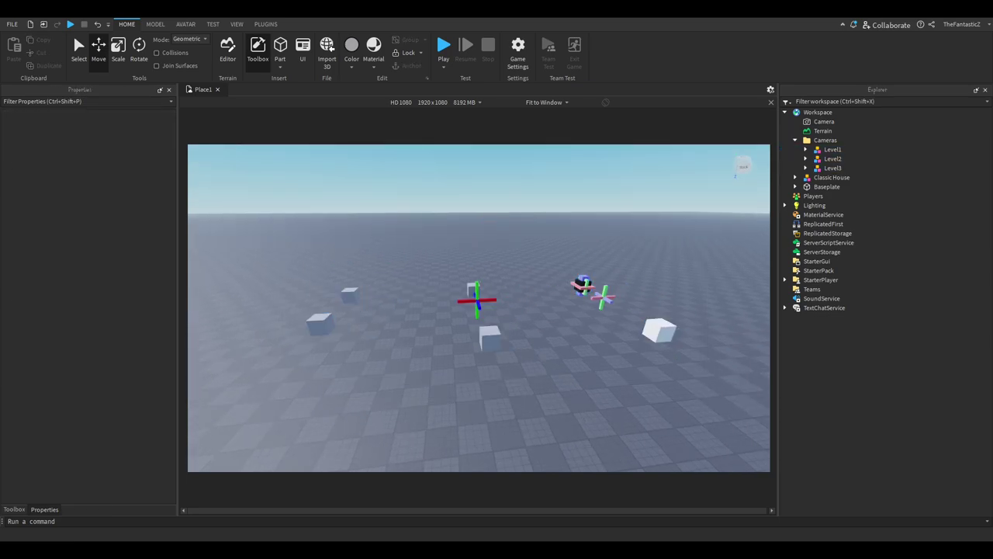
# Step: Select the Level3, Level1 and Level2 models in turn to compare the parts in each camera setup
pyautogui.click(729, 370)
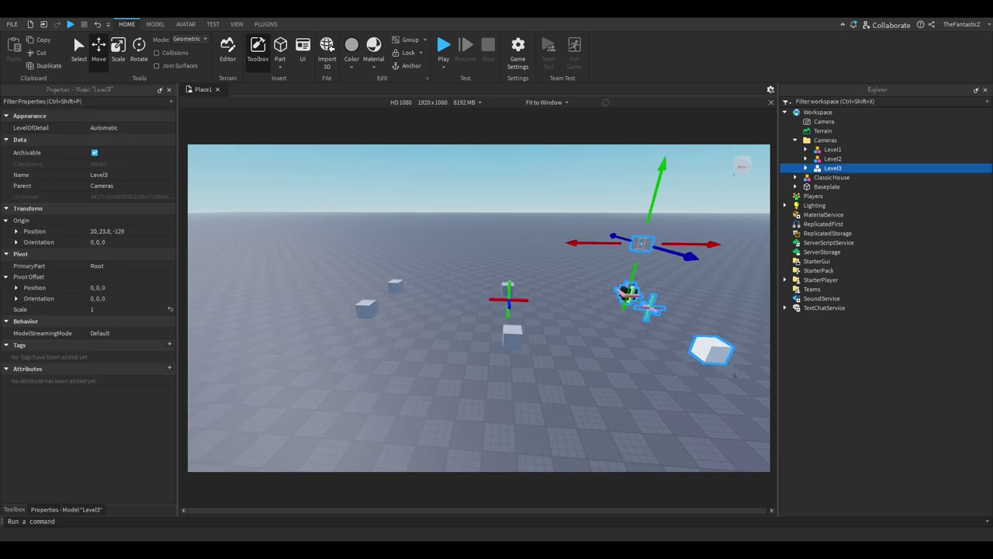
pyautogui.click(402, 289)
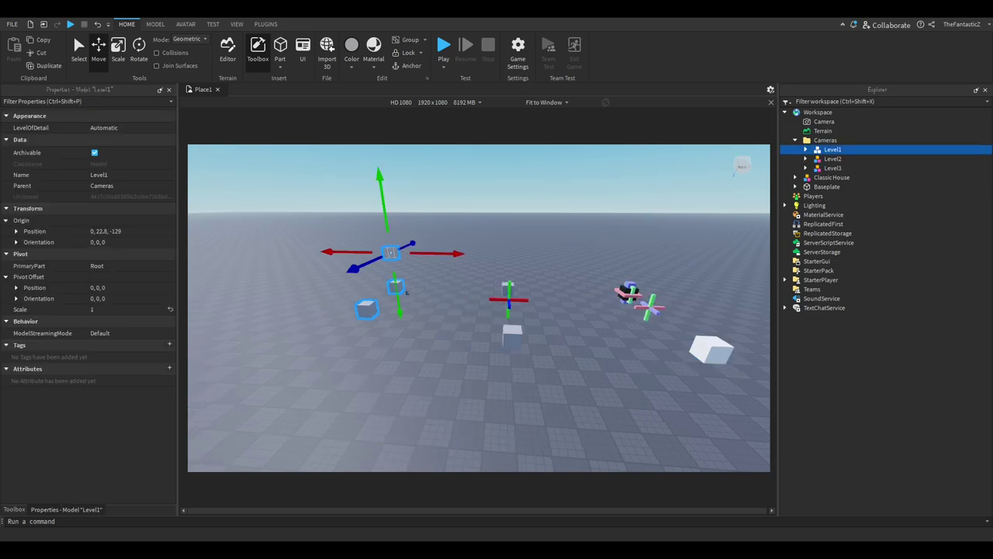
pyautogui.click(405, 292)
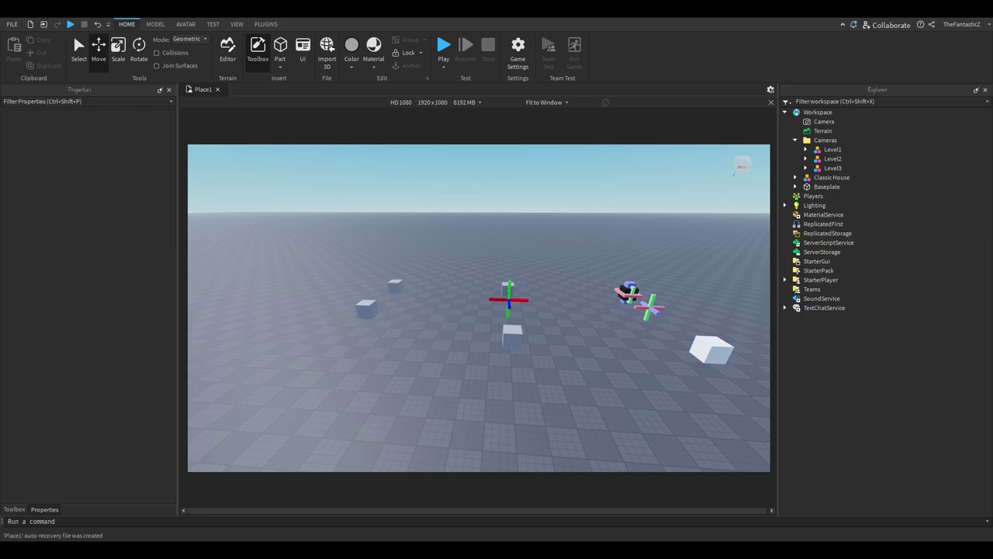
pyautogui.click(405, 292)
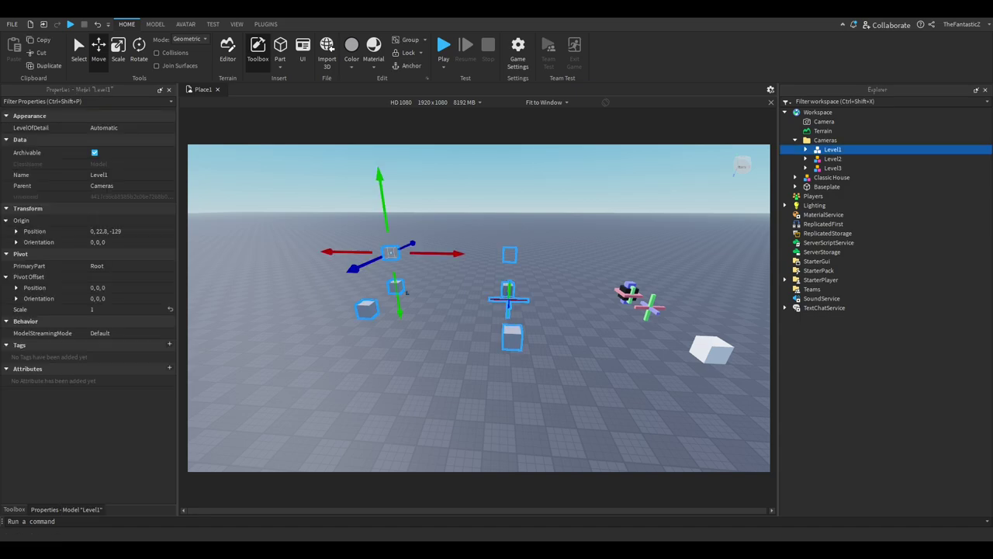
pyautogui.click(513, 340)
pyautogui.click(711, 351)
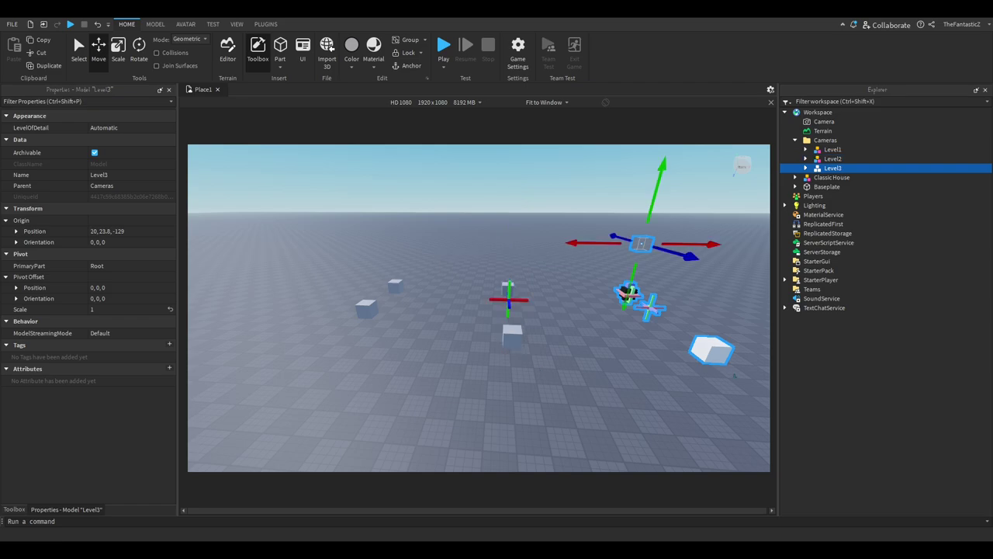
pyautogui.click(660, 404)
pyautogui.press('d')
pyautogui.press('w')
pyautogui.moveTo(617, 363); pyautogui.dragTo(627, 361, button='right')
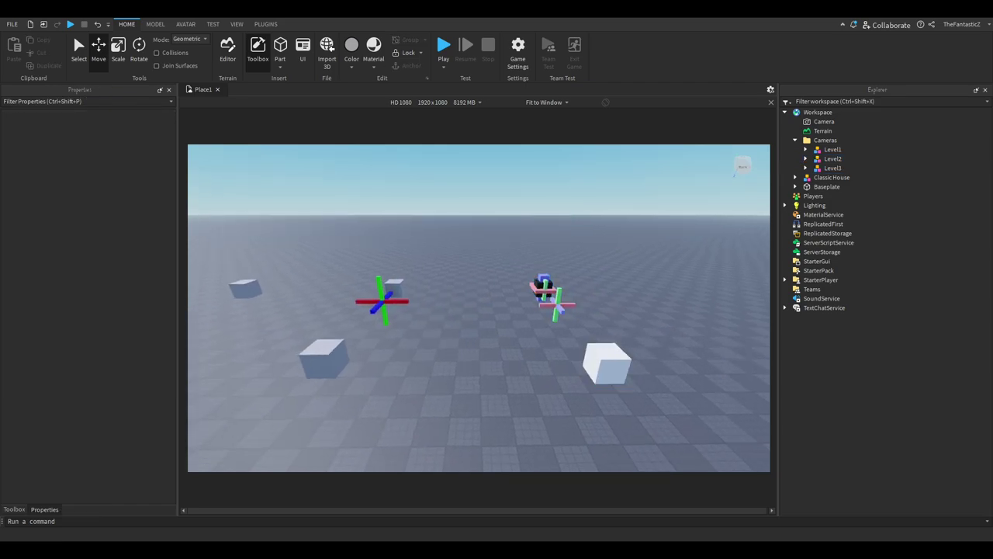
pyautogui.press('s')
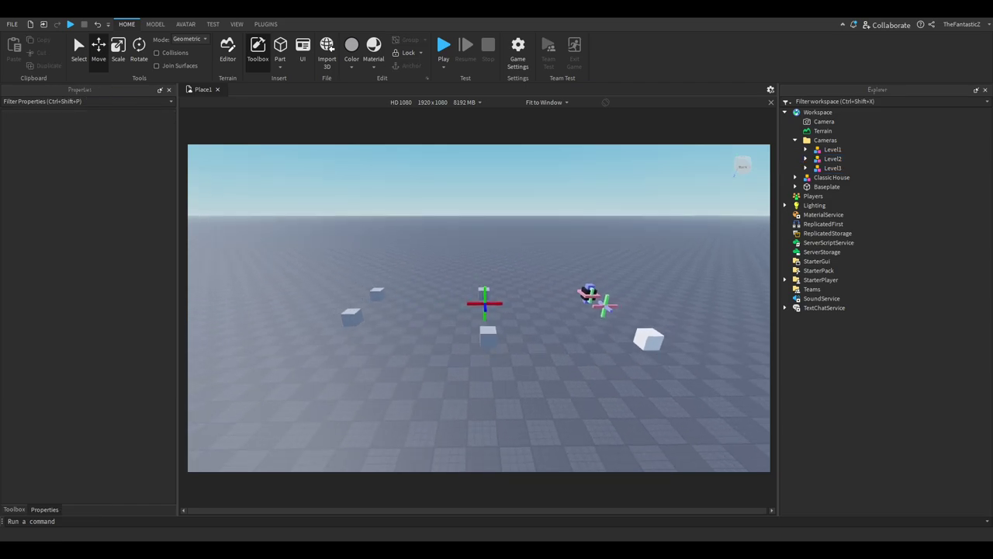
pyautogui.press('a')
pyautogui.press('w')
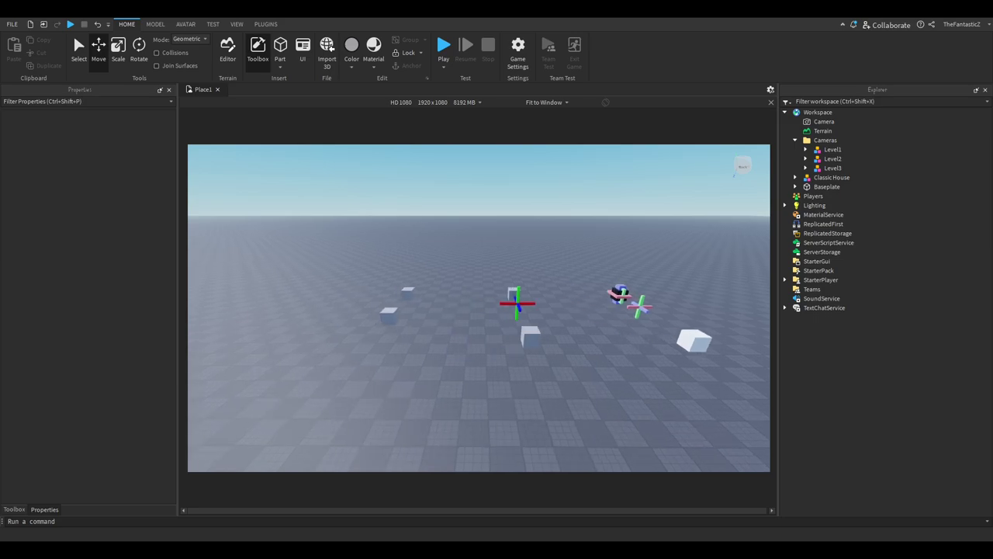
pyautogui.click(473, 329)
pyautogui.click(528, 333)
# Step: Bring the Classic House into view and open the Moon Animator 2 plugin
pyautogui.moveTo(528, 334); pyautogui.dragTo(613, 310, button='right')
pyautogui.press('s')
pyautogui.click(586, 303)
pyautogui.click(265, 24)
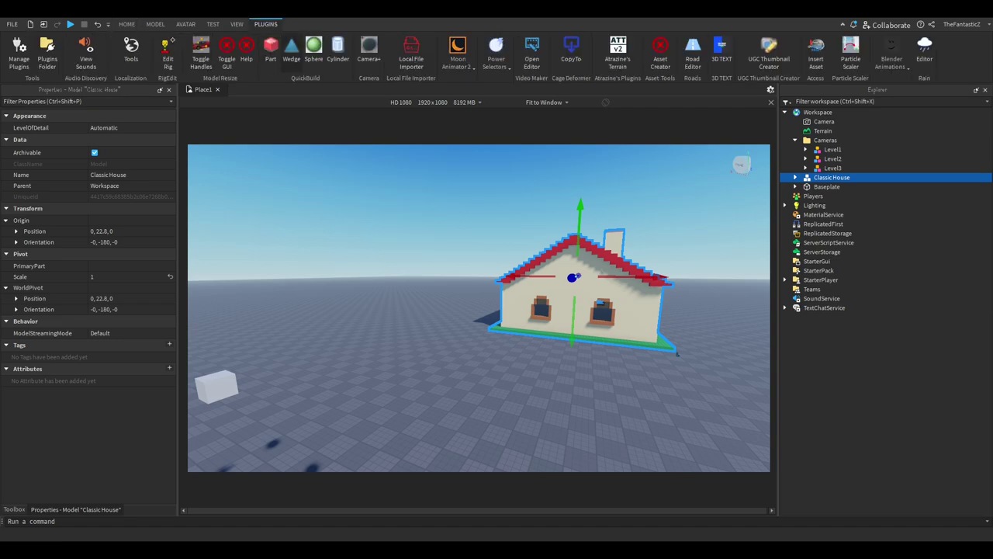
pyautogui.click(457, 53)
pyautogui.click(455, 101)
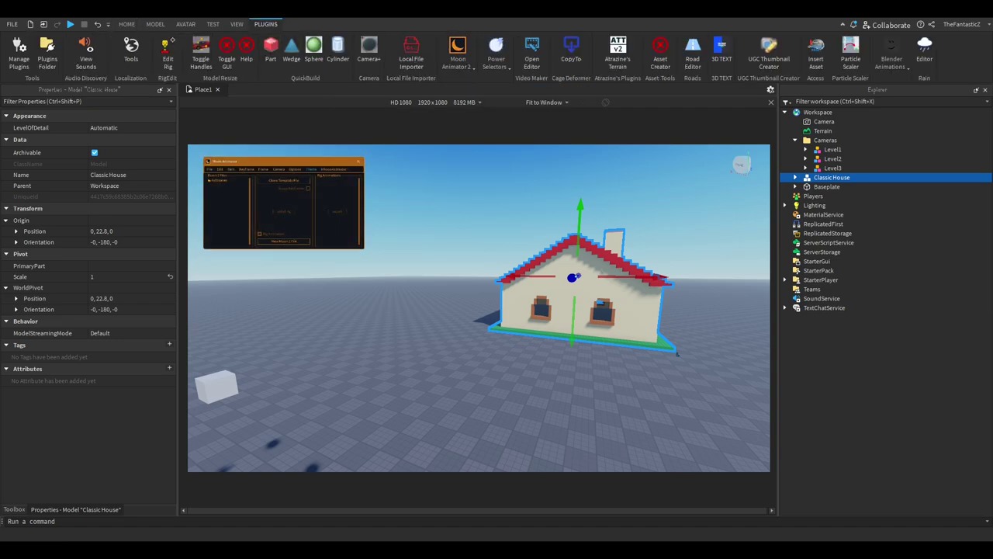
# Step: Add the Workspace Camera as an item in a new animation, with FieldOfView and CFrame tracks
pyautogui.click(208, 177)
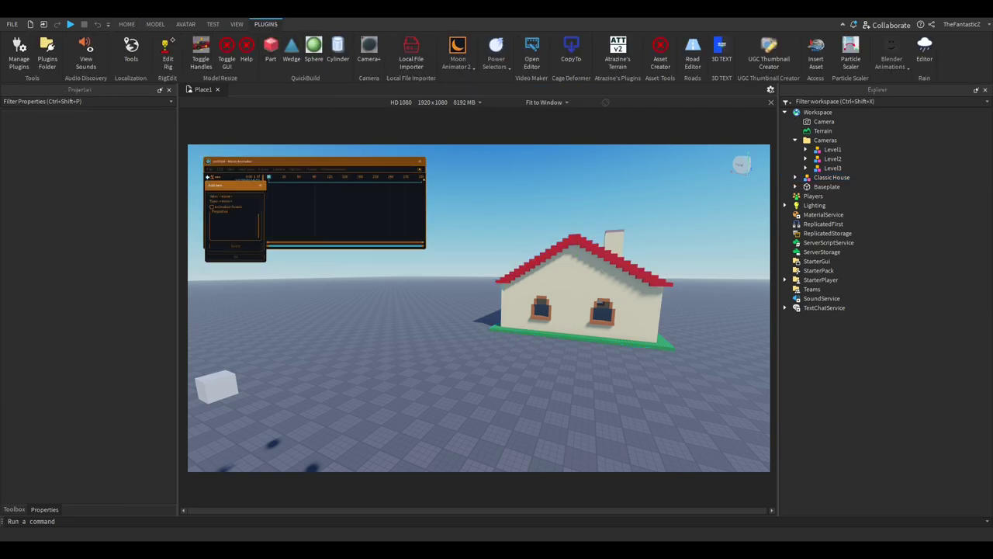
pyautogui.click(825, 122)
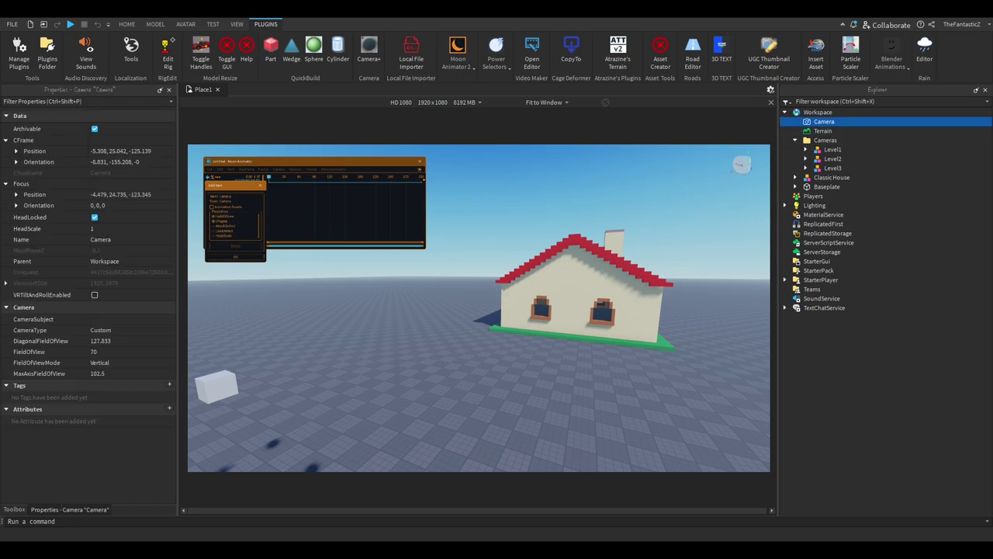
pyautogui.click(235, 257)
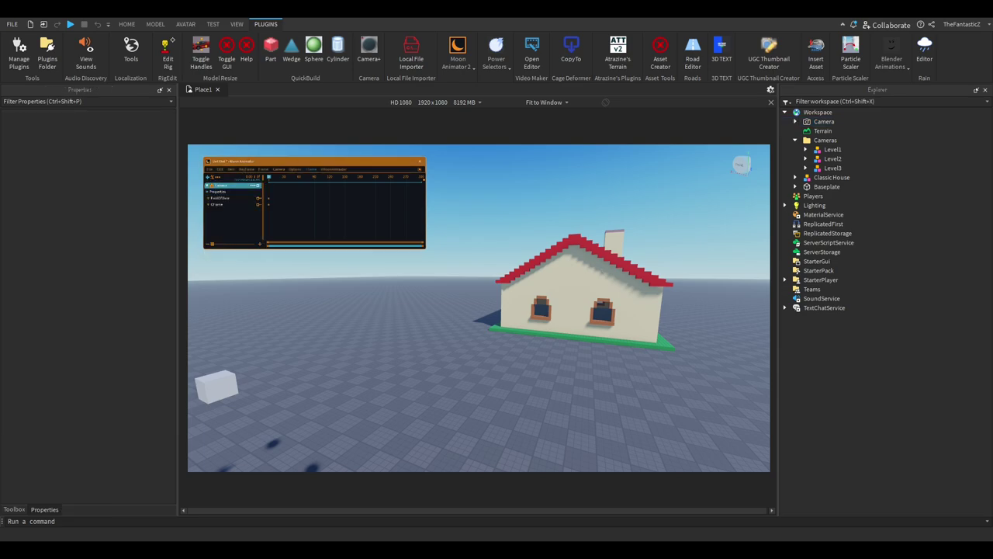
# Step: Keyframe the camera's CFrame at frame 0 facing the house's door side head-on, and widen the timeline window
pyautogui.press('w')
pyautogui.moveTo(479, 334); pyautogui.dragTo(589, 326, button='right')
pyautogui.press('w')
pyautogui.press('s')
pyautogui.press('s')
pyautogui.press('w')
pyautogui.press('w')
pyautogui.press('s')
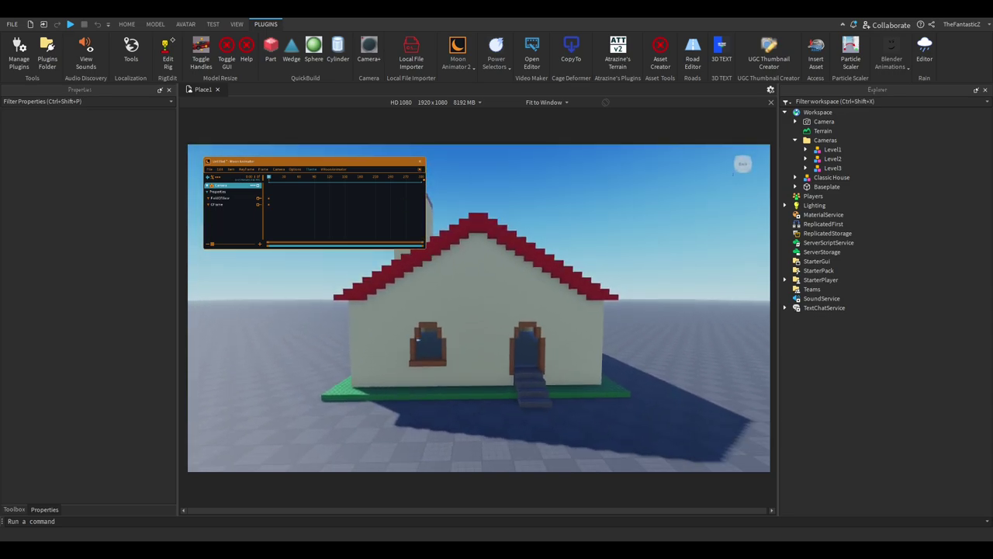
pyautogui.moveTo(426, 206); pyautogui.dragTo(351, 206)
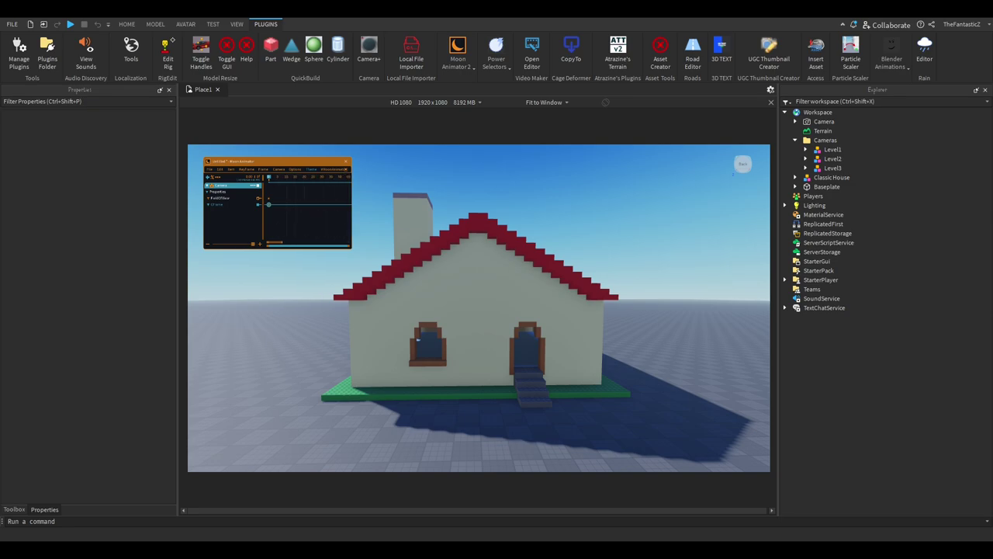
pyautogui.moveTo(351, 206); pyautogui.dragTo(674, 206)
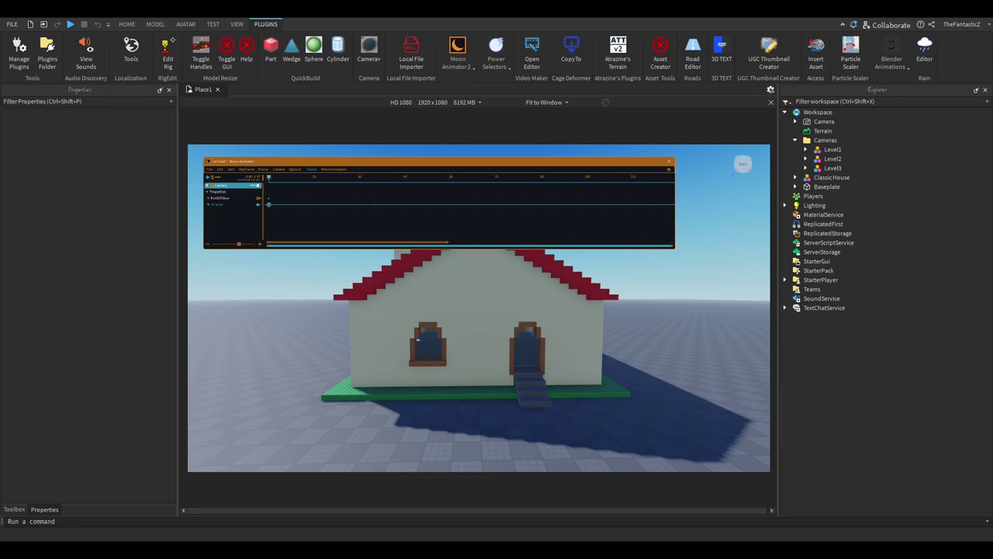
# Step: Copy the first CFrame keyframe and paste it at frame 120
pyautogui.click(220, 170)
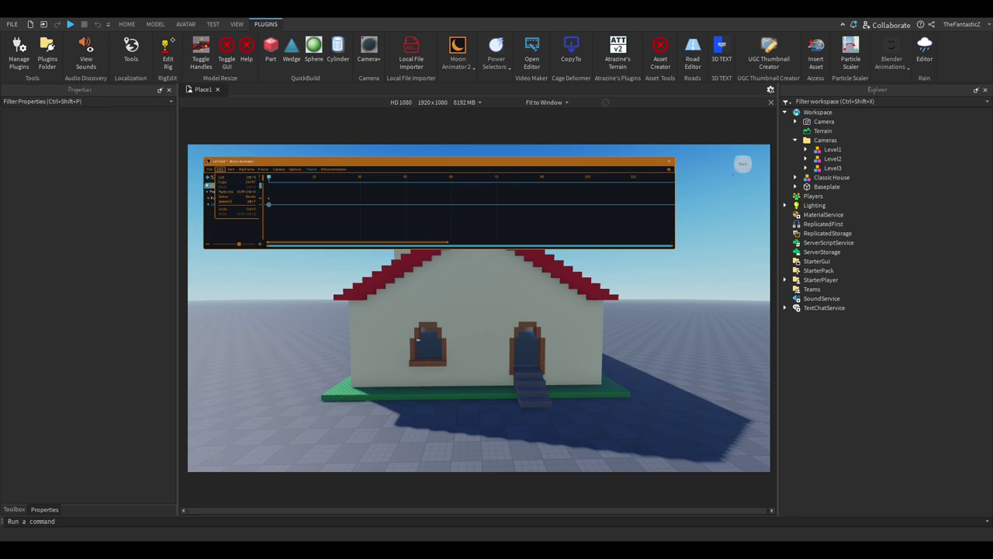
pyautogui.moveTo(595, 177); pyautogui.dragTo(630, 177)
pyautogui.click(226, 186)
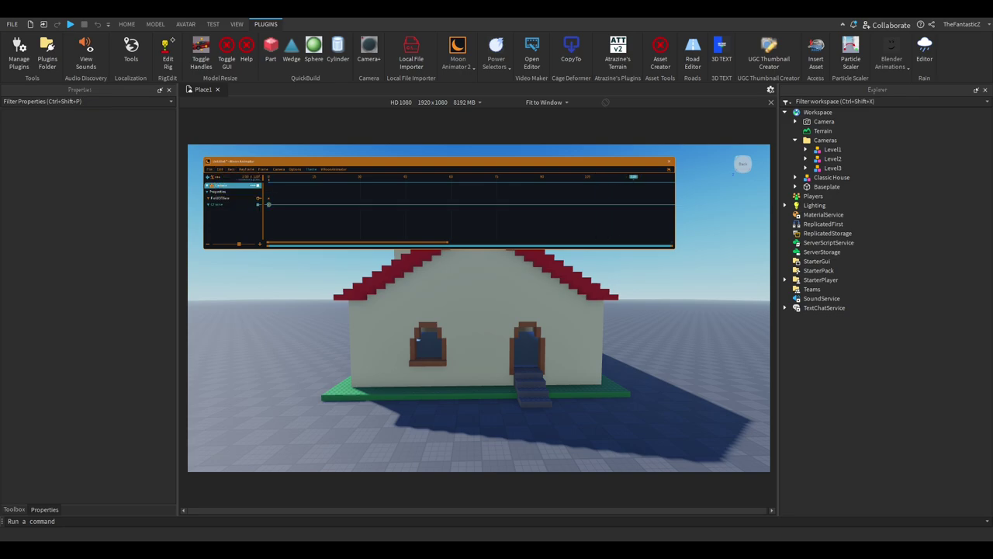
pyautogui.click(220, 169)
pyautogui.click(223, 181)
pyautogui.click(219, 169)
pyautogui.click(224, 187)
# Step: Keyframe the camera at frame 60 facing the wall opposite the door, and play the animation from the start
pyautogui.press('w')
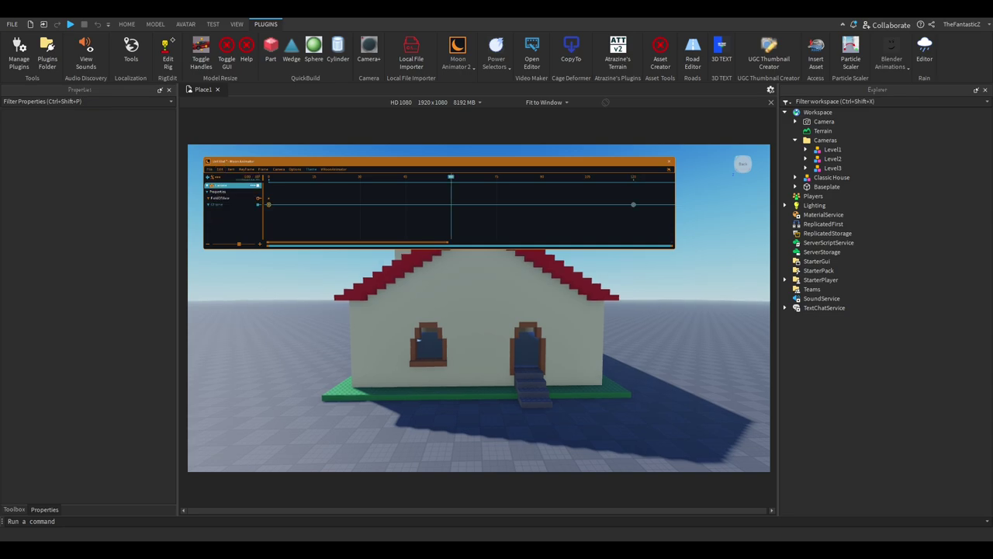
pyautogui.moveTo(552, 349); pyautogui.dragTo(389, 349, button='right')
pyautogui.press('s')
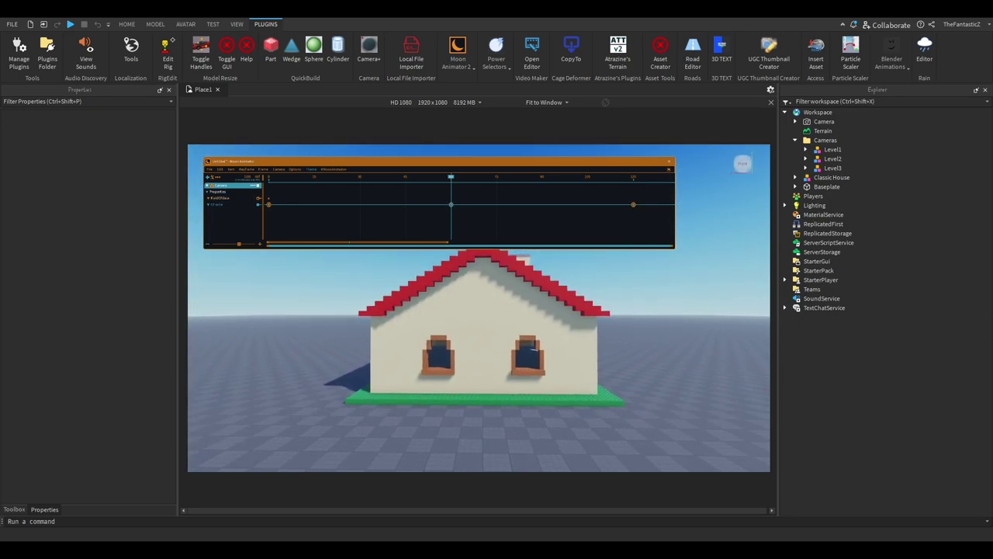
pyautogui.moveTo(451, 177); pyautogui.dragTo(269, 177)
pyautogui.press('space')
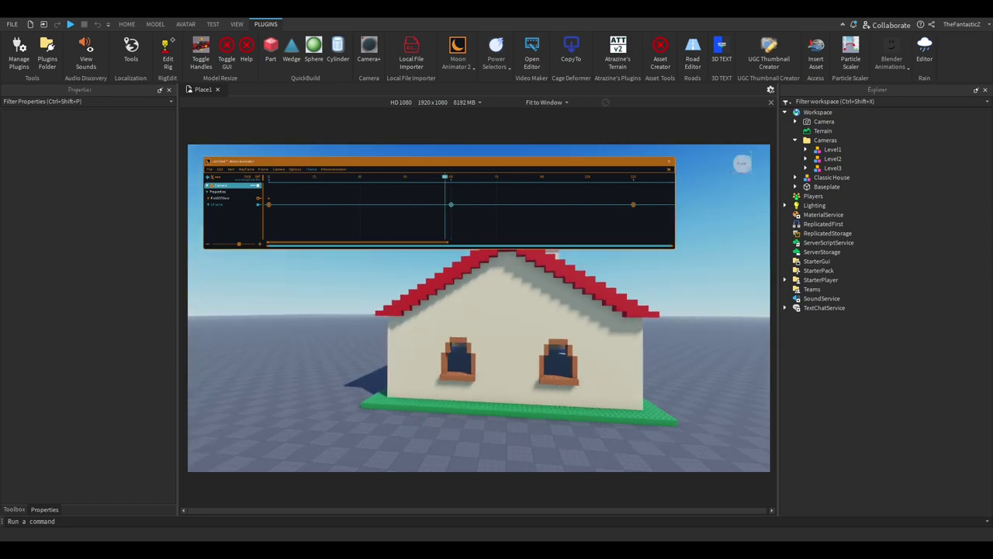
# Step: Add CFrame keyframes at frames 30 and 90, facing the house's side wall at frame 30
pyautogui.moveTo(528, 177); pyautogui.dragTo(360, 177)
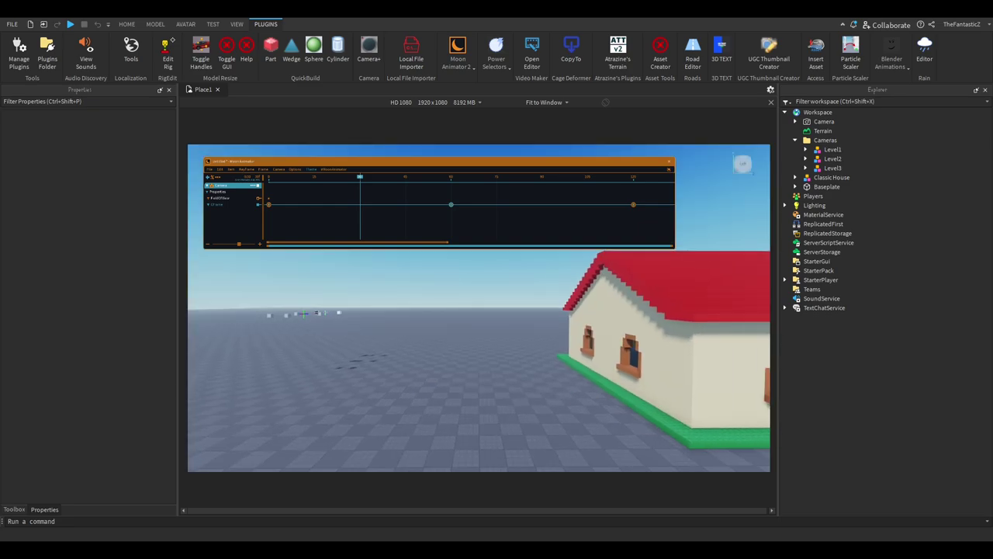
pyautogui.moveTo(360, 177)
pyautogui.mouseDown()
pyautogui.moveTo(384, 177)
pyautogui.moveTo(363, 177)
pyautogui.mouseUp()
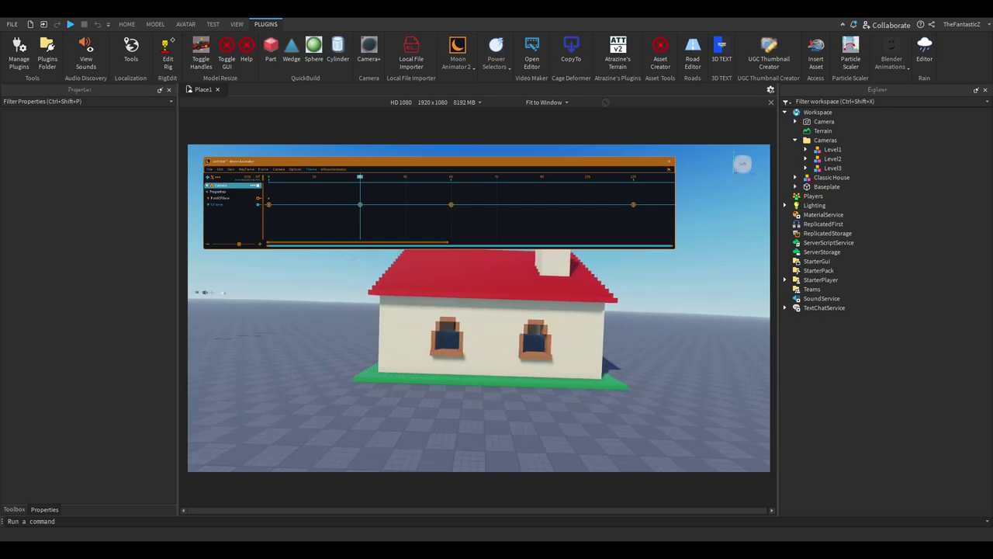
pyautogui.moveTo(360, 177); pyautogui.dragTo(539, 177)
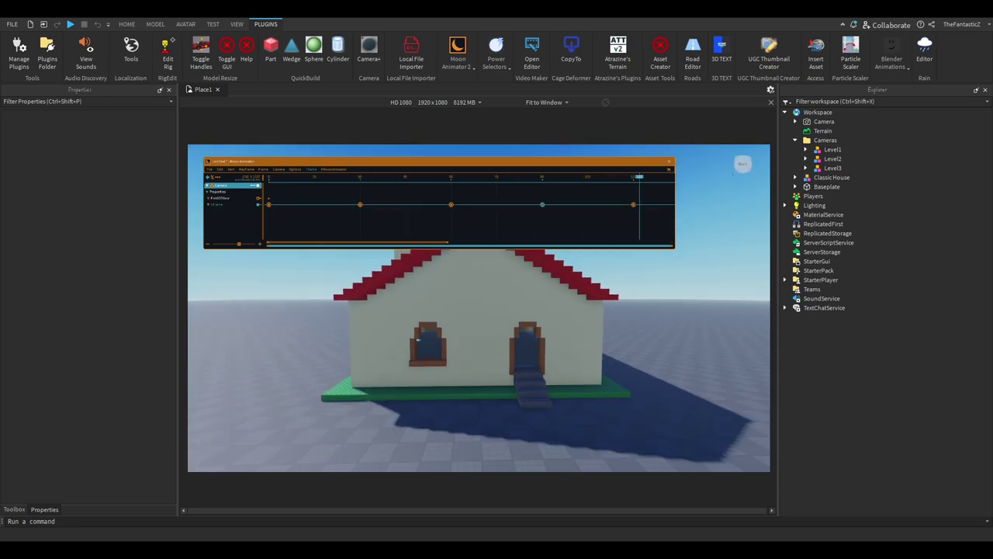
# Step: Close the untitled camera animation and return to the animator's file browser
pyautogui.click(669, 161)
pyautogui.click(722, 198)
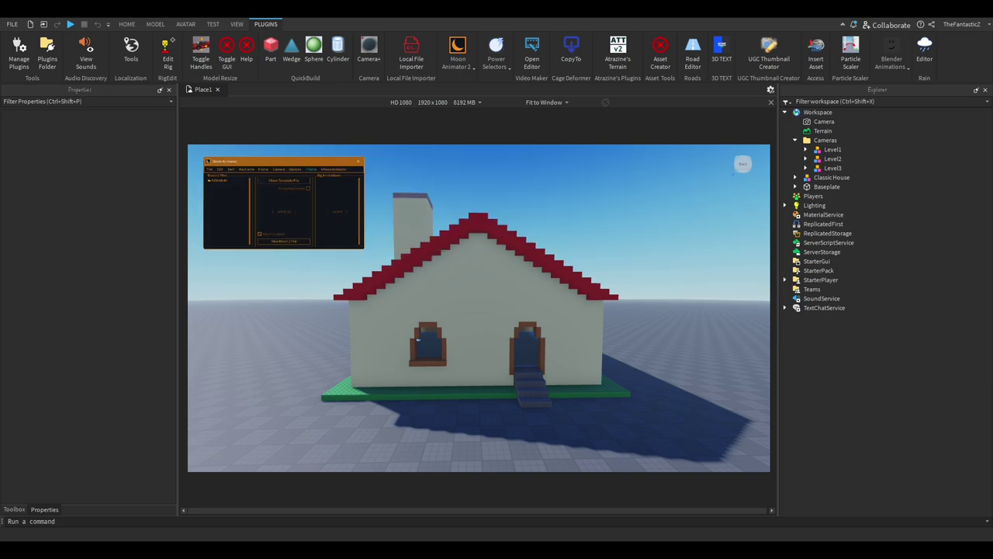
# Step: Insert a new block part near the existing camera models, with the house behind it
pyautogui.moveTo(417, 339); pyautogui.dragTo(481, 334, button='right')
pyautogui.click(270, 48)
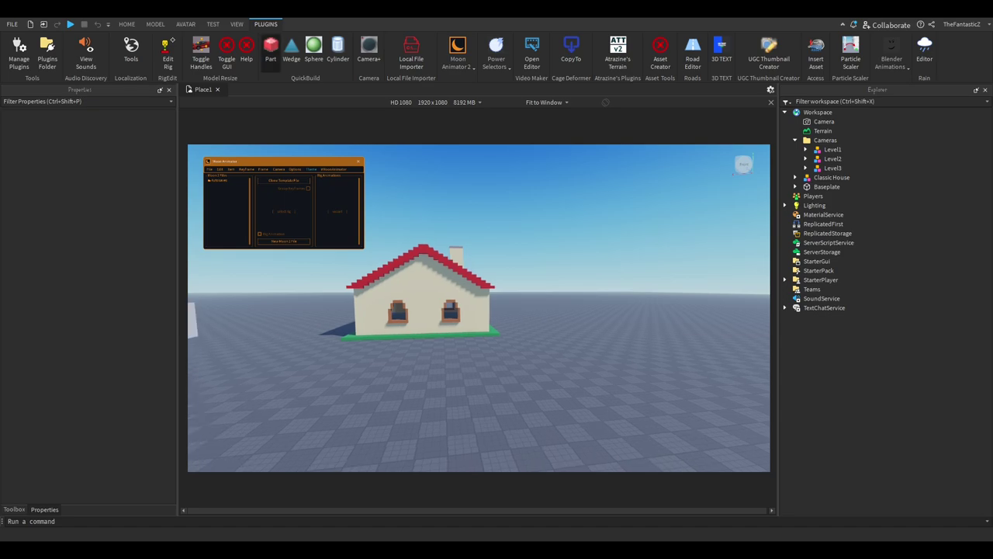
pyautogui.click(126, 24)
pyautogui.click(99, 51)
pyautogui.click(468, 330)
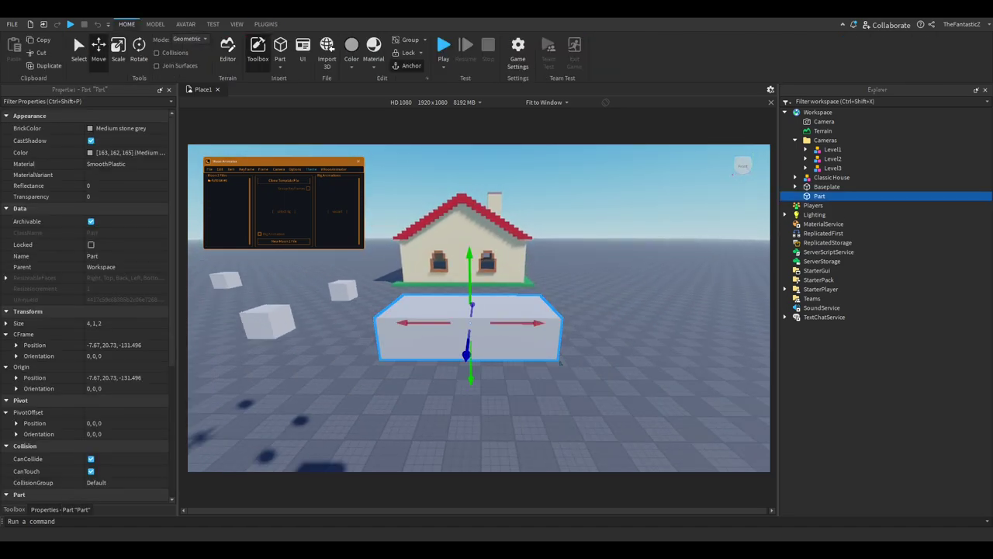
# Step: Resize the new part to a 1 × 1 × 1 cube and raise it 3 studs
pyautogui.moveTo(526, 323); pyautogui.dragTo(485, 323)
pyautogui.click(118, 50)
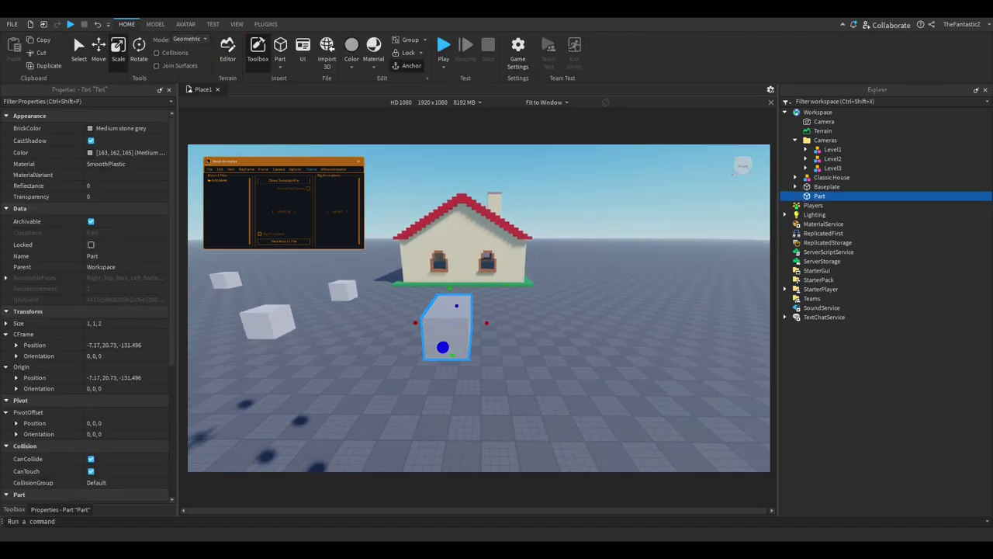
pyautogui.moveTo(441, 346); pyautogui.dragTo(448, 329)
pyautogui.hotkey('ctrl', '2')
pyautogui.moveTo(450, 244); pyautogui.dragTo(448, 126)
pyautogui.hotkey('ctrl', '3')
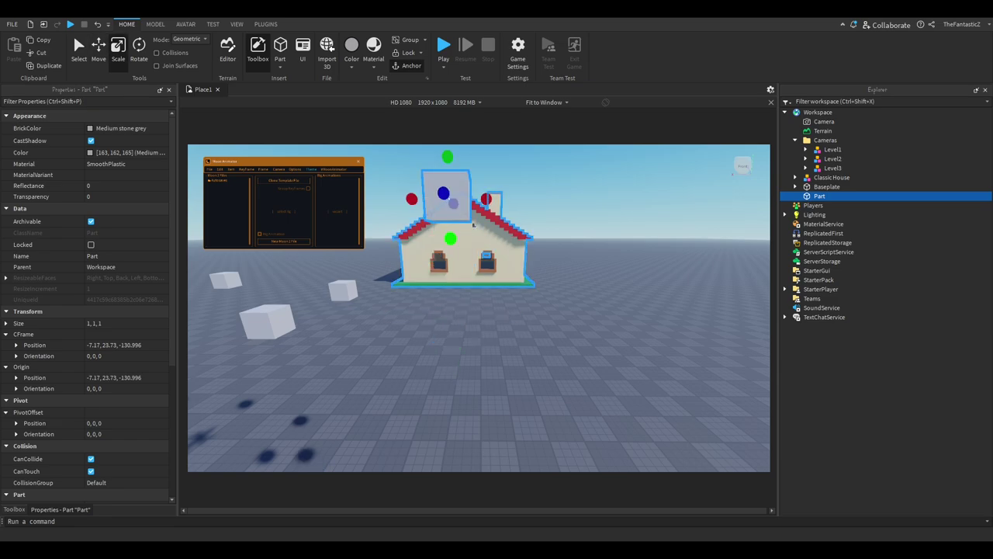
# Step: Duplicate the new cube and move one of the two copies 3 studs below the other
pyautogui.hotkey('ctrl', '2')
pyautogui.hotkey('ctrl', 'd')
pyautogui.moveTo(452, 268); pyautogui.dragTo(455, 372)
# Step: Group the upper and lower cubes together into a new folder
pyautogui.click(448, 195)
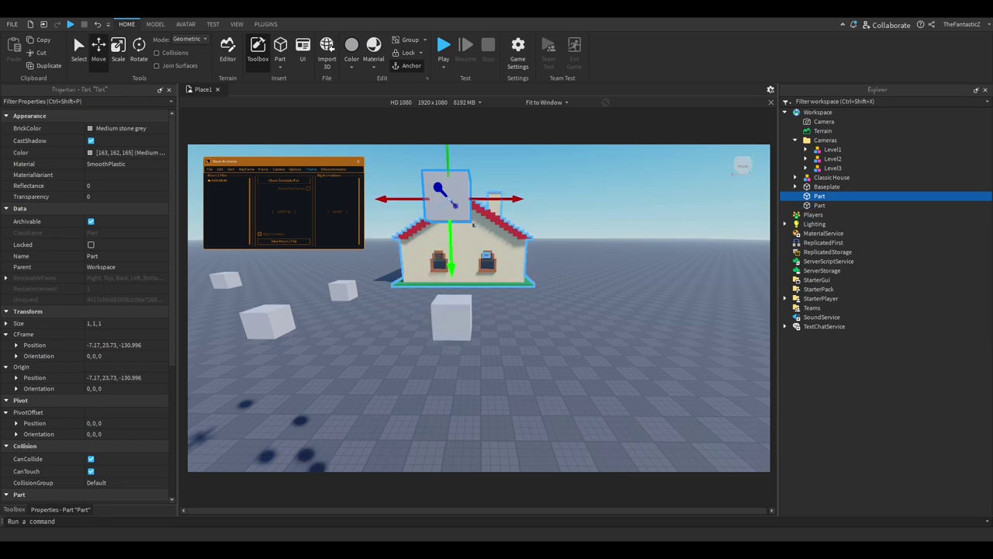
pyautogui.keyDown('ctrl'); pyautogui.click(458, 326); pyautogui.keyUp('ctrl')
pyautogui.rightClick(462, 335)
pyautogui.click(499, 118)
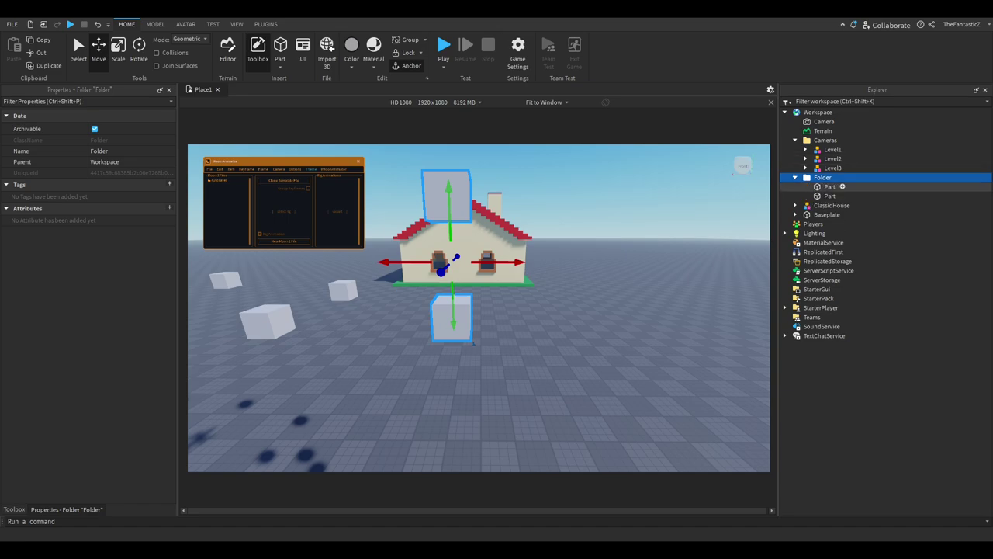
# Step: Rename the folder holding the two cubes to Cam
pyautogui.click(830, 187)
pyautogui.keyDown('ctrl'); pyautogui.click(830, 196); pyautogui.keyUp('ctrl')
pyautogui.rightClick(828, 196)
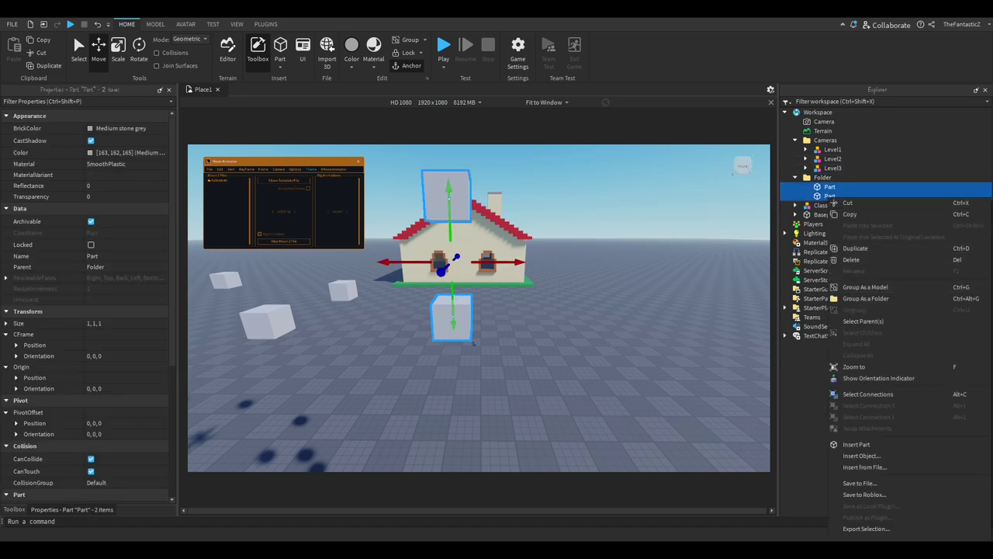
pyautogui.click(822, 178)
pyautogui.click(106, 151)
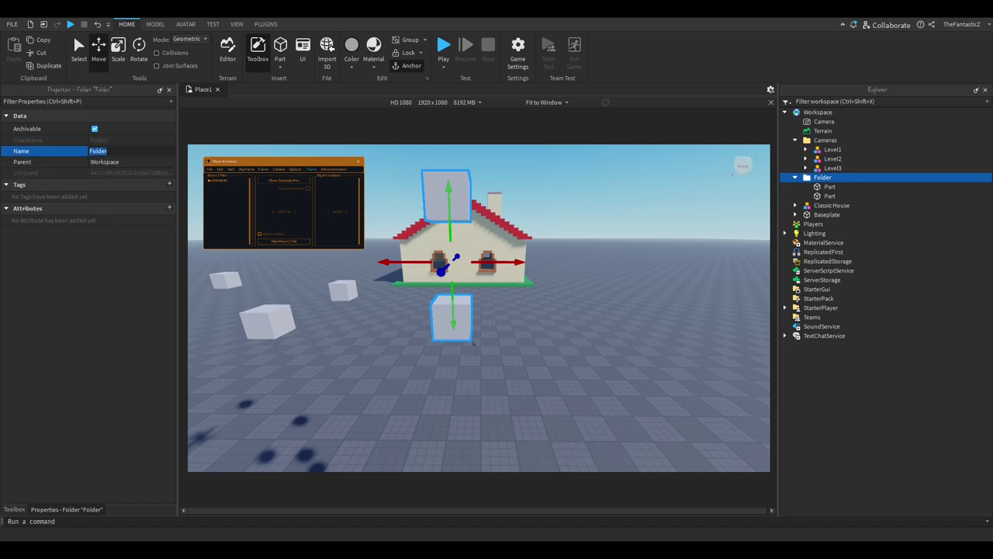
pyautogui.write('Camera')
pyautogui.press('Return')
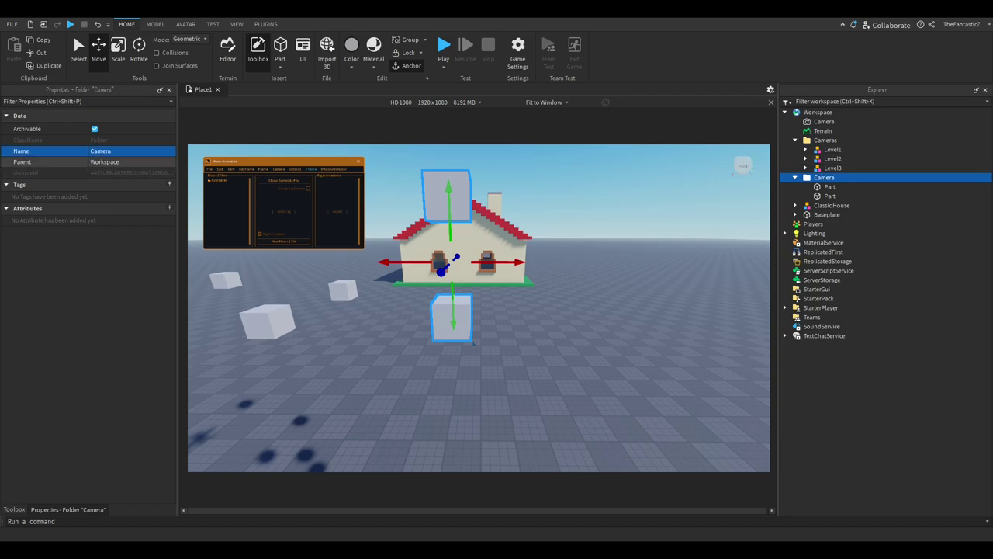
pyautogui.click(117, 151)
pyautogui.press('Return')
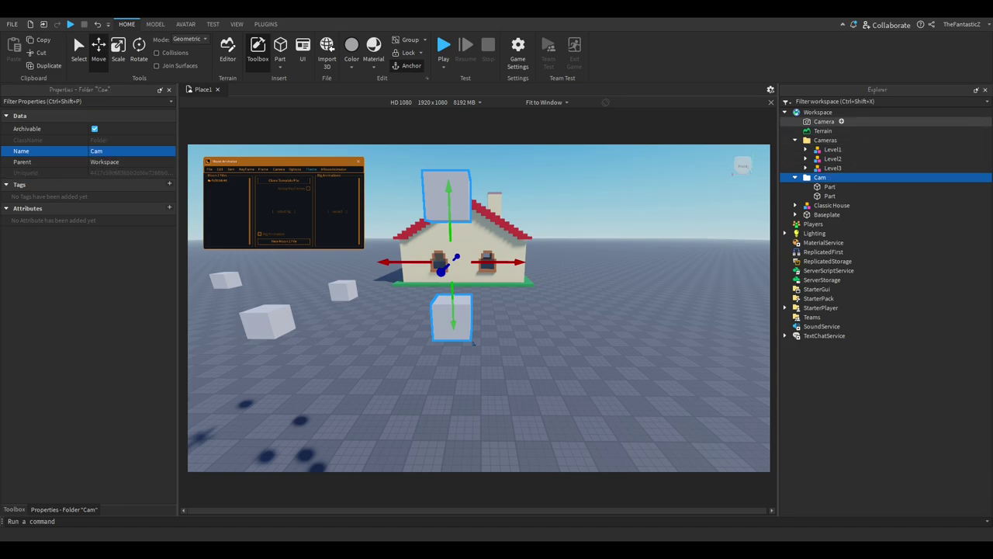
# Step: Rename the upper cube Root
pyautogui.click(825, 121)
pyautogui.click(830, 187)
pyautogui.click(825, 178)
pyautogui.click(829, 187)
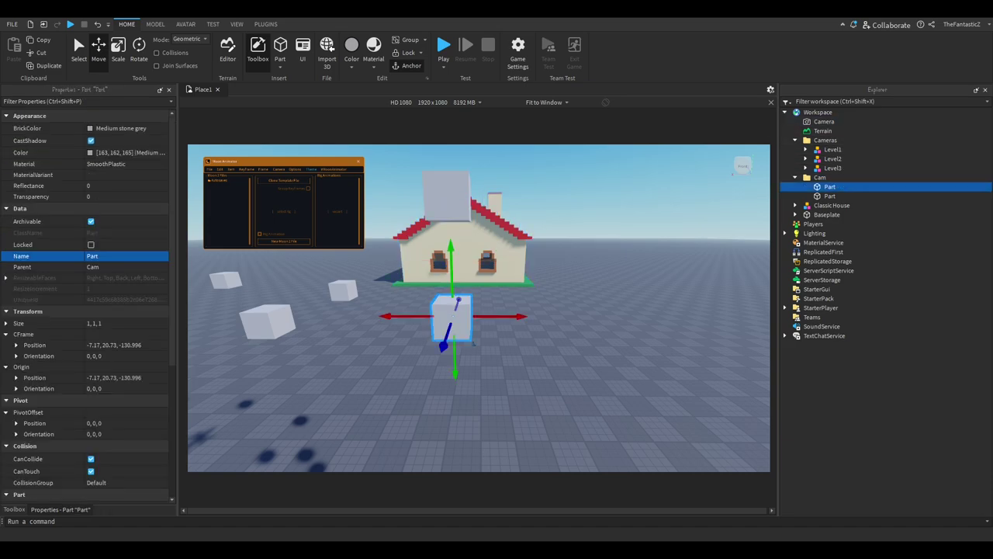
pyautogui.click(830, 196)
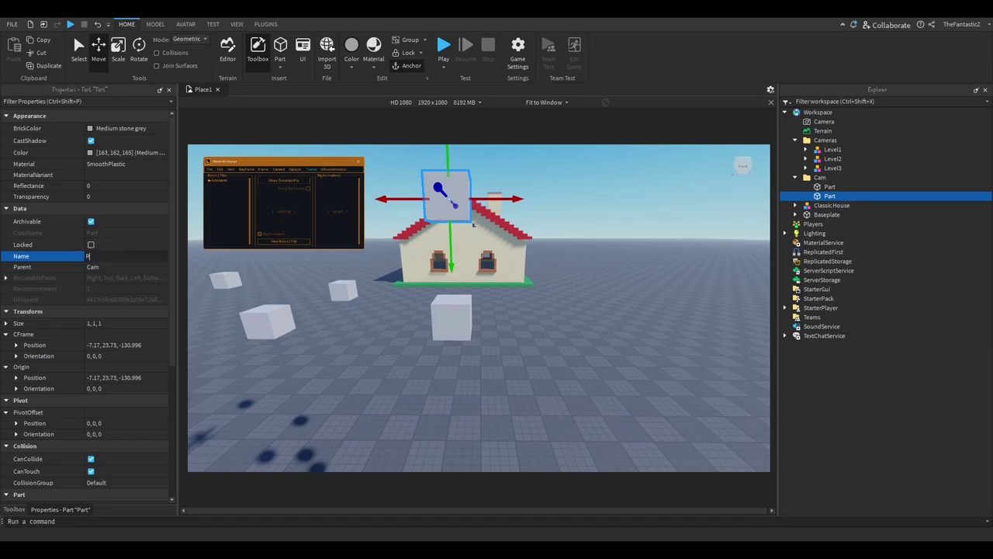
pyautogui.press('Return')
# Step: Group the Root cube and the lower cube as a model inside the Cam folder
pyautogui.click(822, 178)
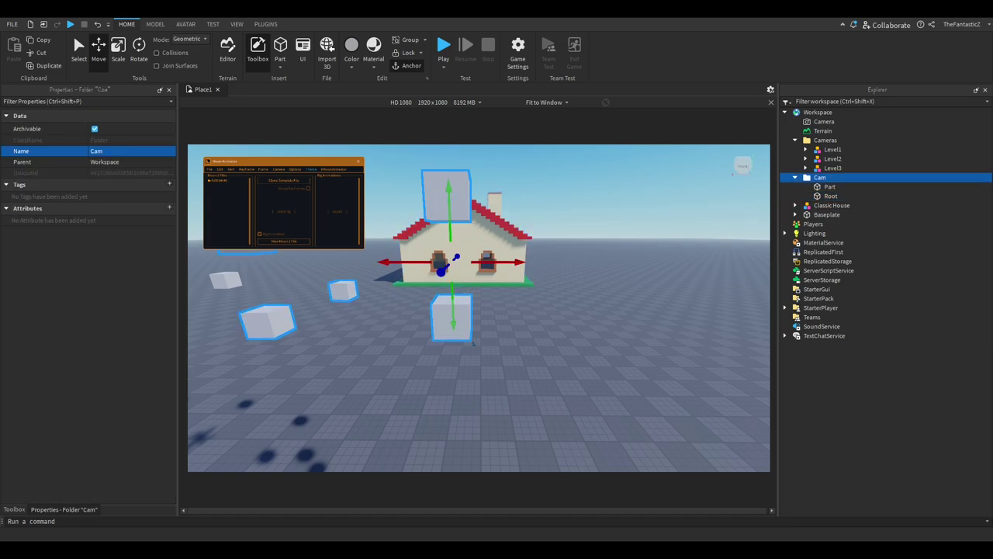
pyautogui.click(830, 186)
pyautogui.keyDown('shift'); pyautogui.click(830, 196); pyautogui.keyUp('shift')
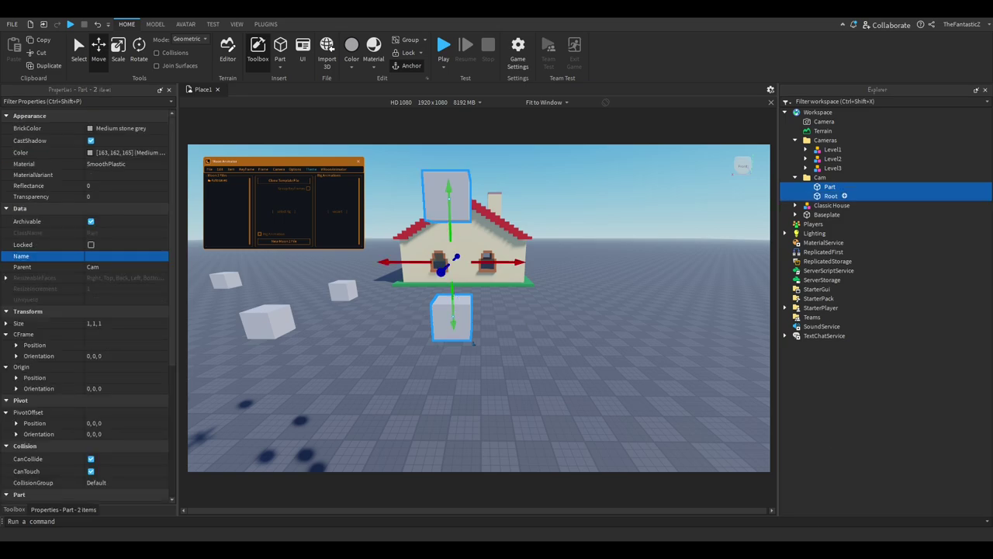
pyautogui.rightClick(825, 197)
pyautogui.click(861, 284)
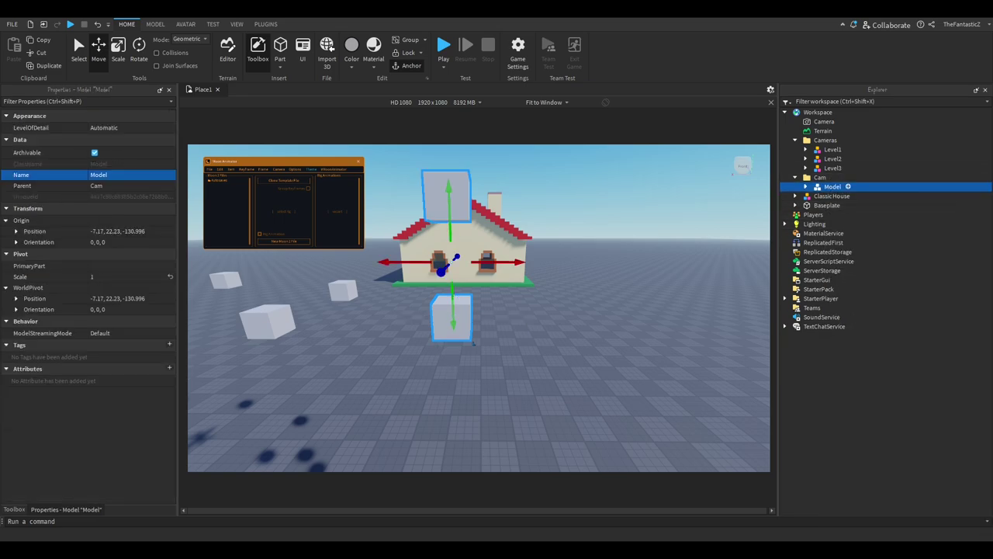
# Step: Move the new model into the Cameras folder and delete the emptied Cam folder
pyautogui.moveTo(833, 186); pyautogui.dragTo(838, 142)
pyautogui.rightClick(814, 185)
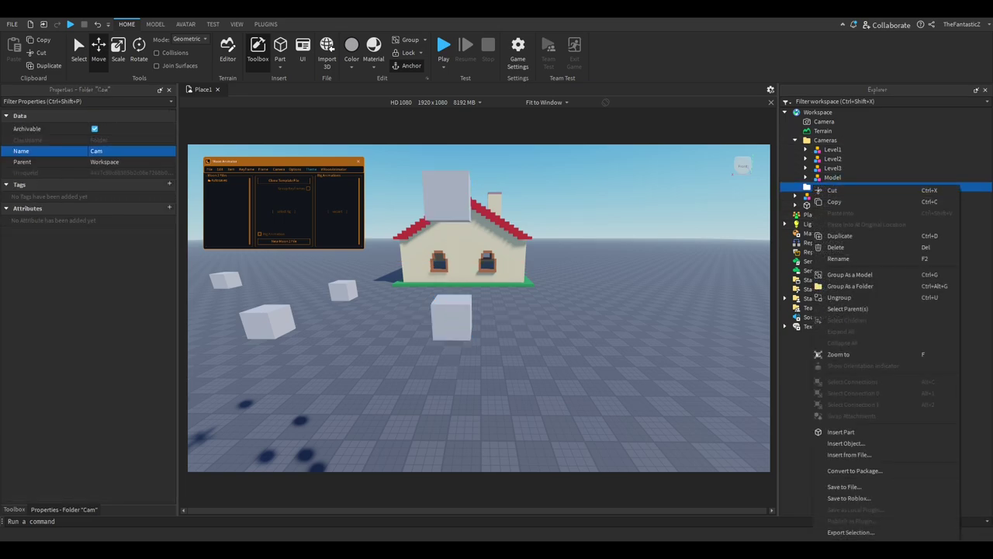
pyautogui.click(837, 247)
# Step: Rename the new model in the Cameras folder to Level 0
pyautogui.click(832, 178)
pyautogui.click(108, 175)
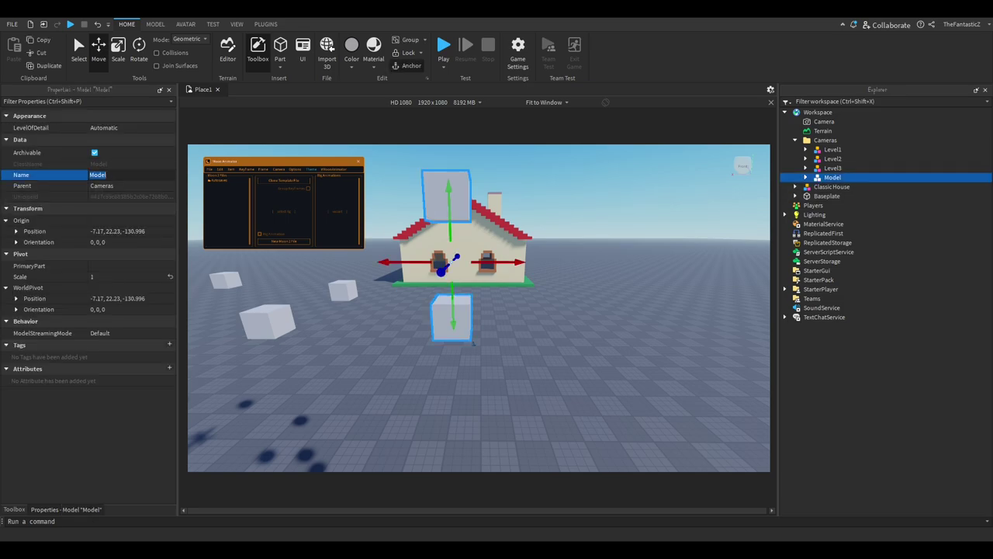
pyautogui.write('Level 0')
pyautogui.press('Return')
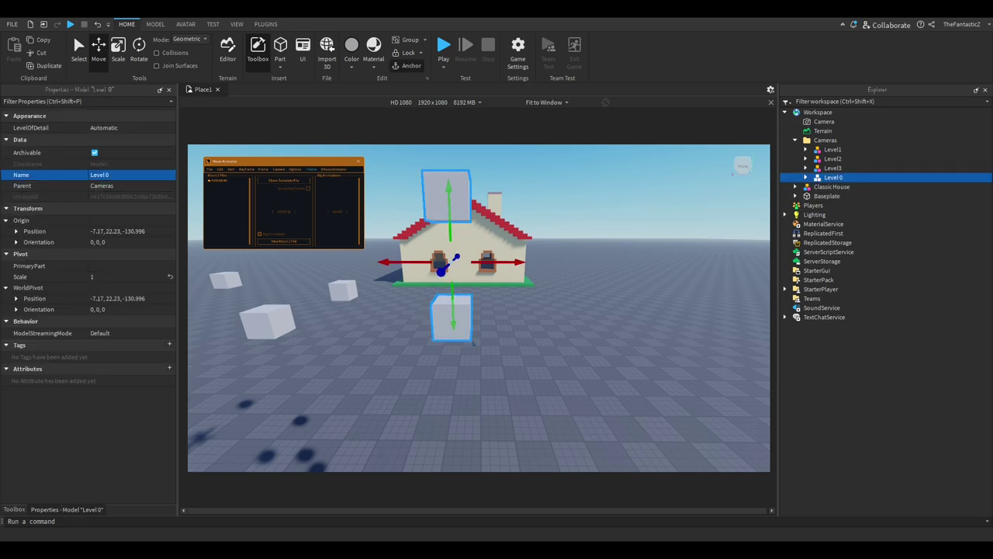
# Step: Rename the lower cube in the Level 0 model to Cam
pyautogui.doubleClick(850, 178)
pyautogui.click(853, 187)
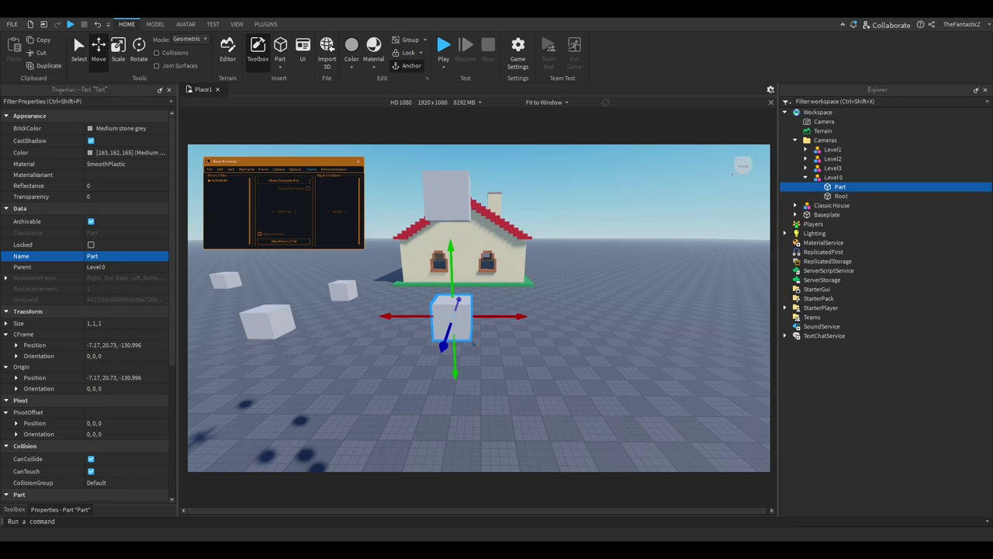
pyautogui.press('F2')
pyautogui.press('Return')
# Step: Join the Cam cube to the Root cube in place with a Motor6D, using Root as Part0 and Cam as Part1
pyautogui.click(846, 197)
pyautogui.click(846, 187)
pyautogui.click(846, 196)
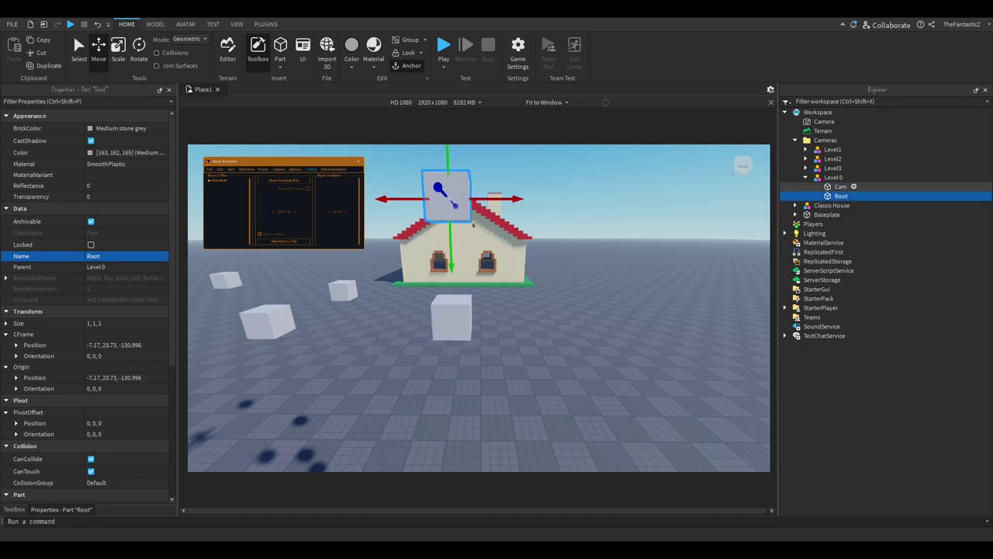
pyautogui.keyDown('ctrl'); pyautogui.click(470, 338); pyautogui.keyUp('ctrl')
pyautogui.click(265, 24)
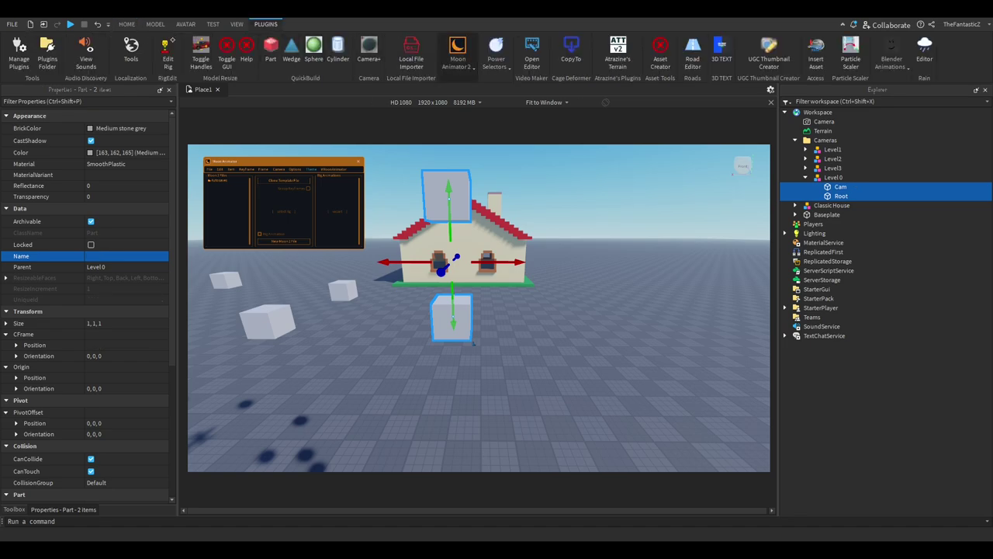
pyautogui.click(458, 56)
pyautogui.click(514, 101)
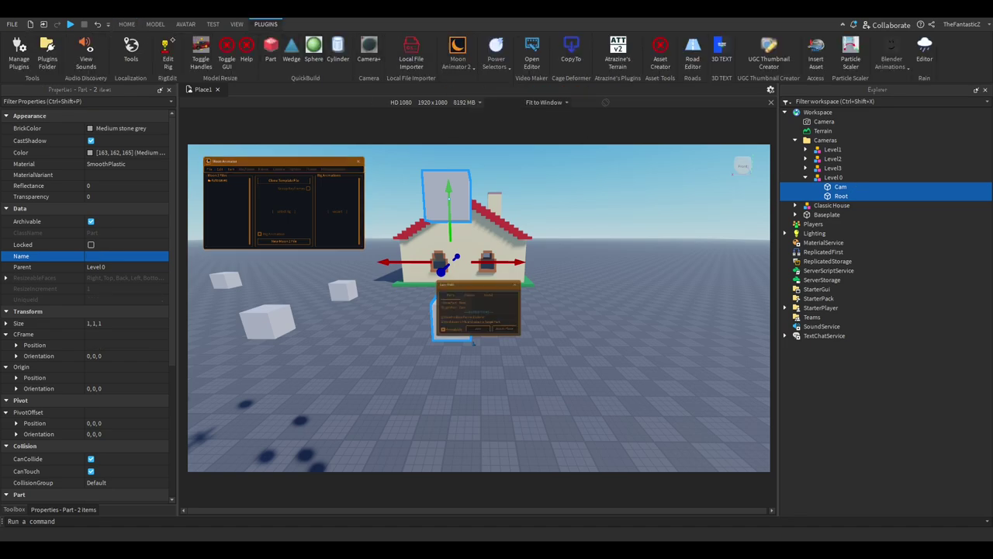
pyautogui.click(505, 329)
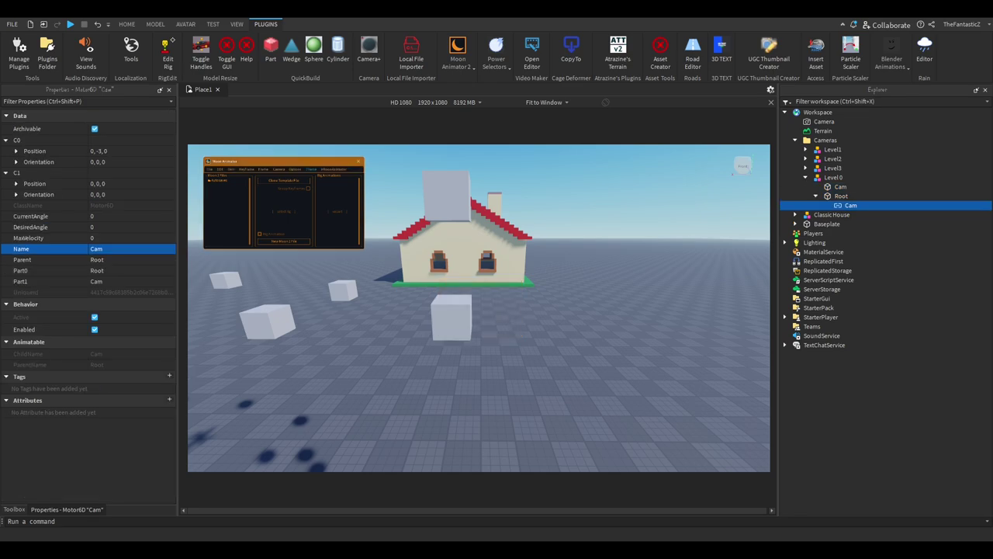
# Step: Set the Root cube's transparency to 1 and make it the PrimaryPart of the Level 0 model
pyautogui.click(841, 196)
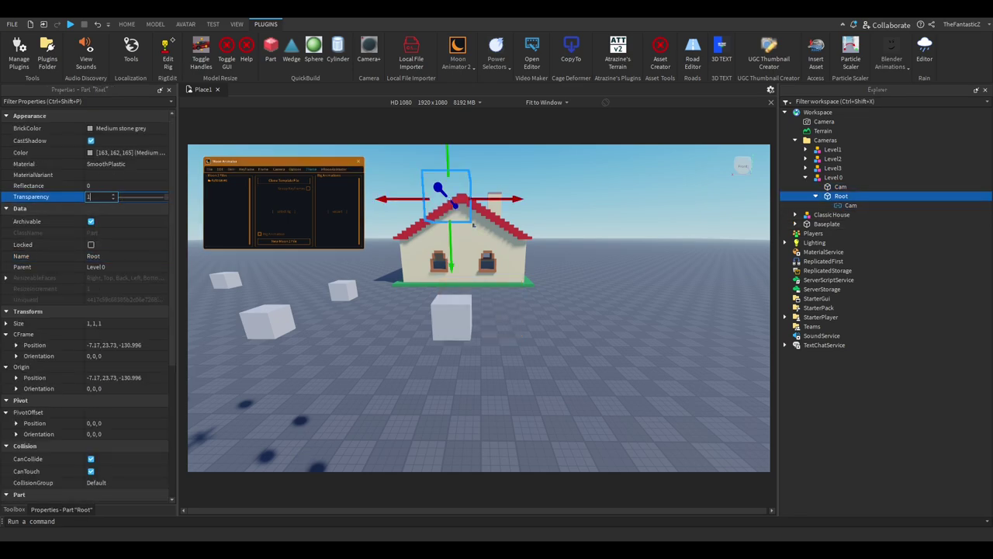
pyautogui.click(470, 339)
pyautogui.click(31, 265)
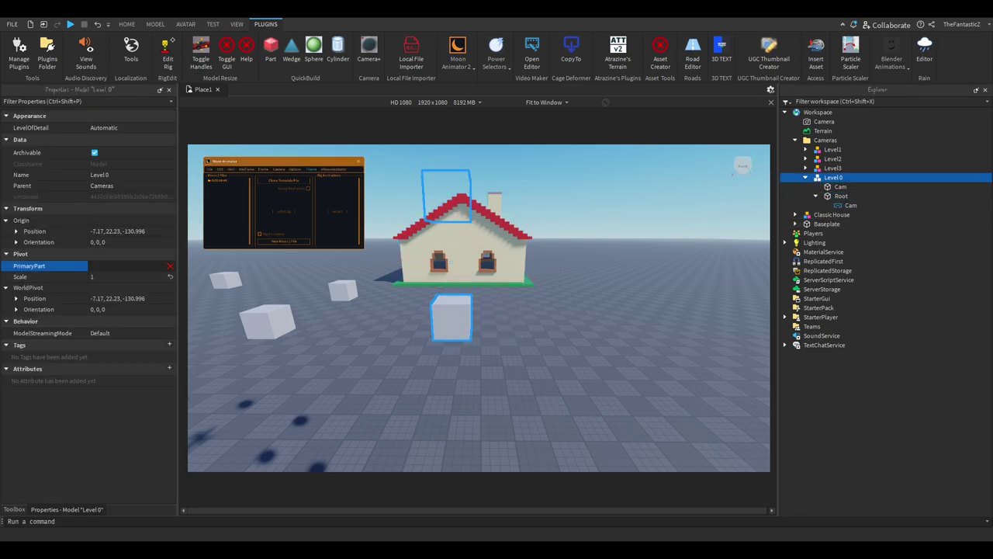
pyautogui.click(846, 196)
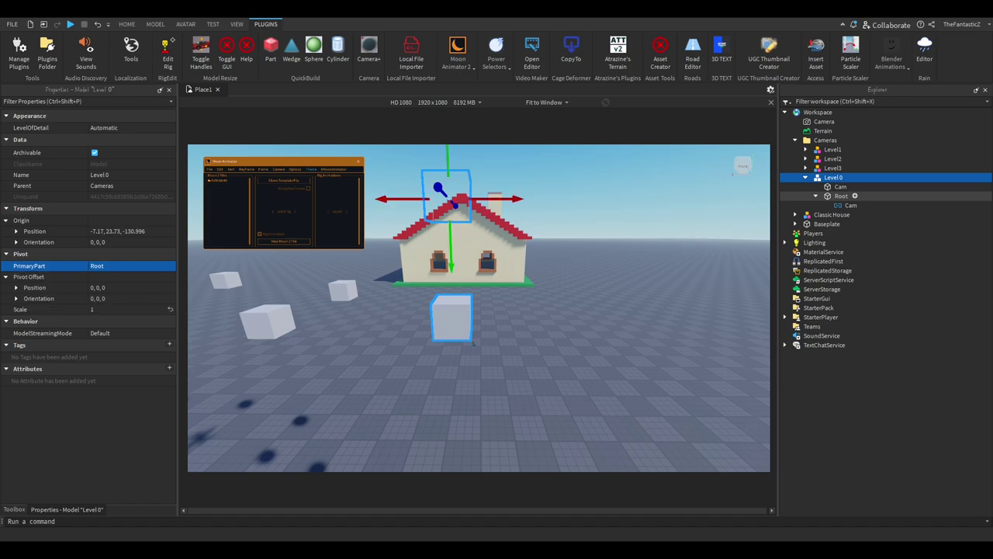
# Step: Start an animation of the Level 0 rig and add the workspace Camera to it with the FieldOfView and AttachToPart properties
pyautogui.click(260, 234)
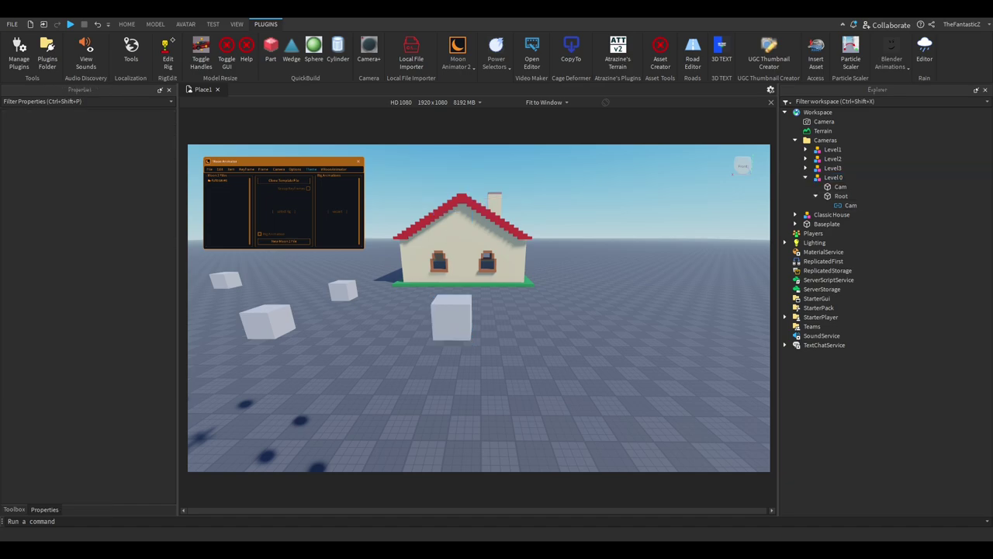
pyautogui.click(452, 320)
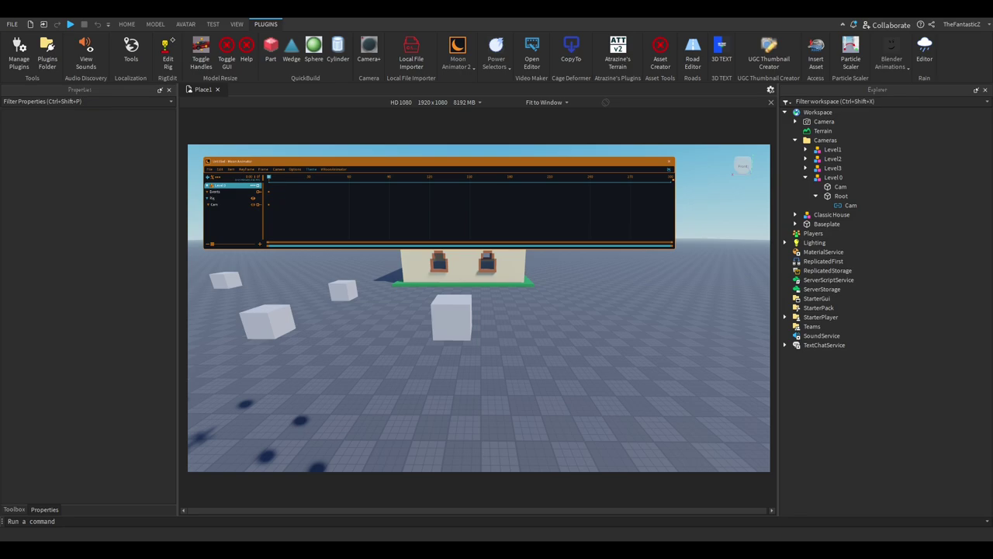
pyautogui.click(207, 176)
pyautogui.click(824, 122)
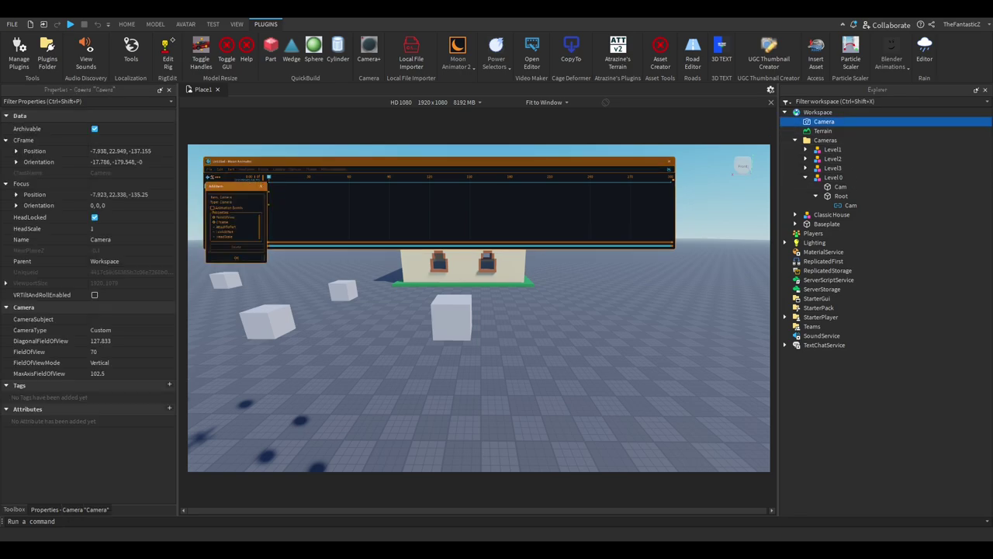
pyautogui.click(237, 258)
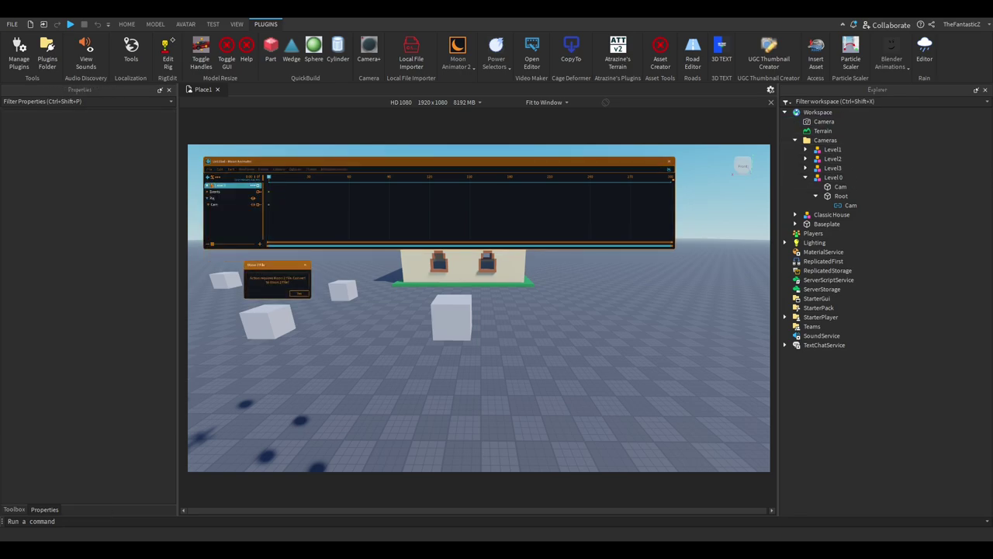
pyautogui.click(300, 293)
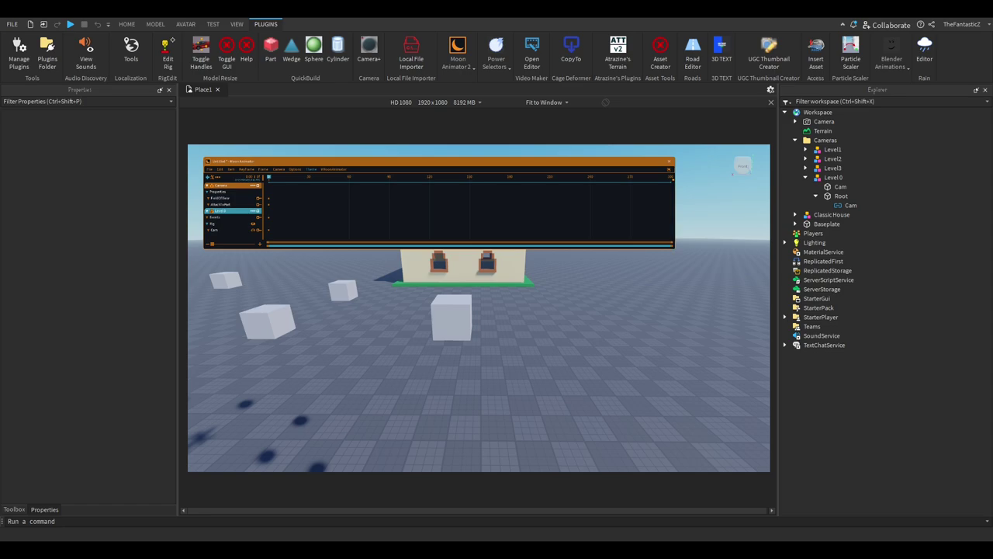
# Step: Narrow the animator window to uncover the house and add the CFrame property to the Camera item
pyautogui.moveTo(676, 205); pyautogui.dragTo(376, 205)
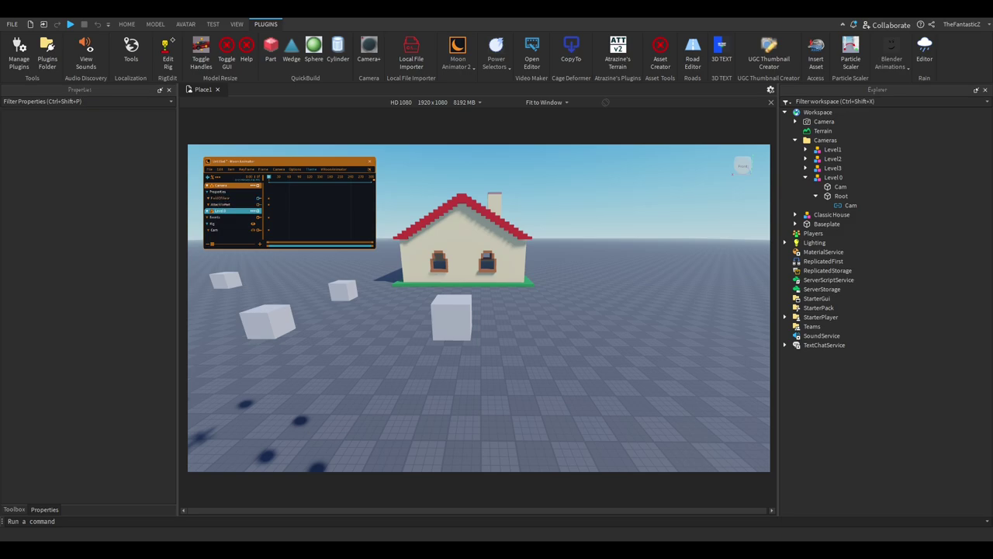
pyautogui.click(253, 185)
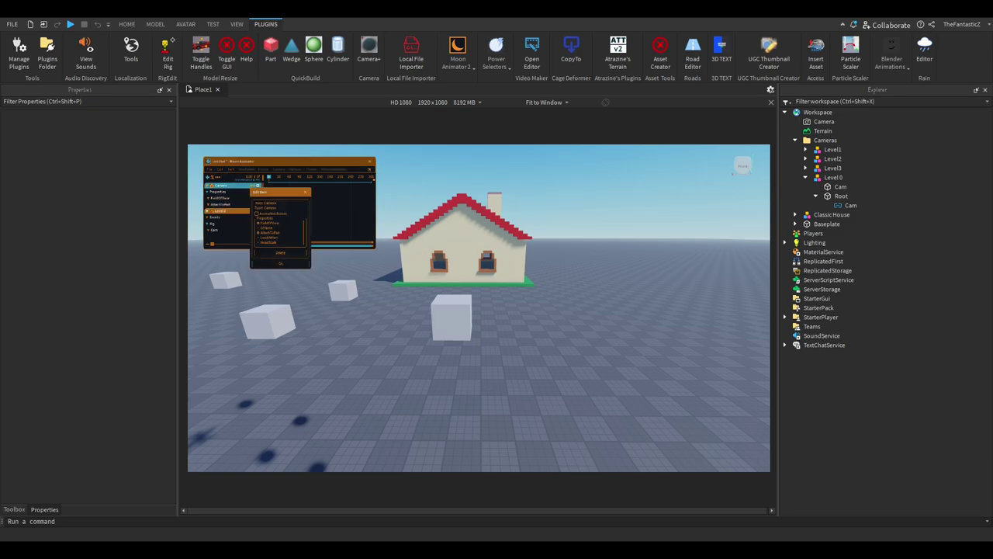
pyautogui.click(281, 264)
# Step: Keyframe the camera's CFrame at frame 0 facing the Classic House's two-window wall head-on, and move the playhead to frame 30
pyautogui.press('w')
pyautogui.moveTo(479, 308); pyautogui.dragTo(479, 264, button='right')
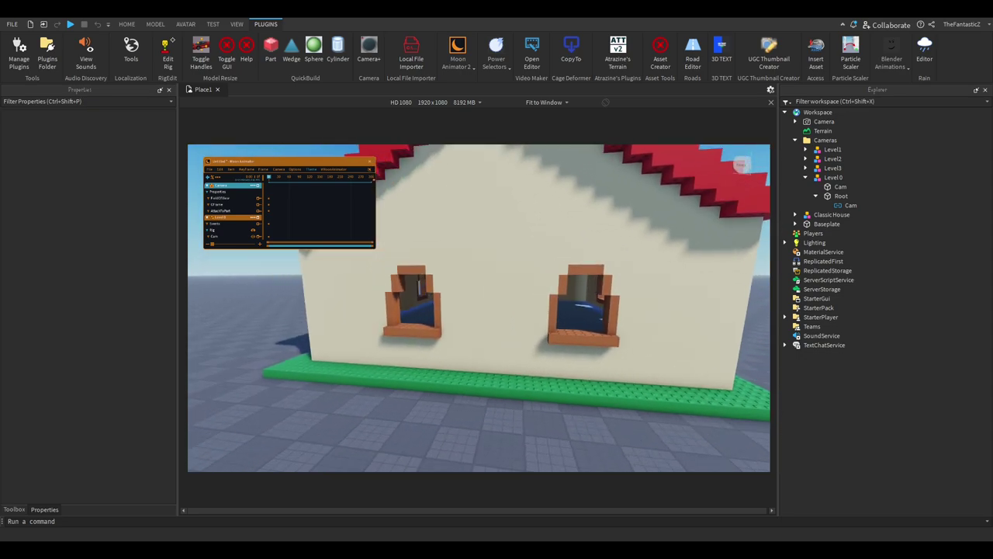
pyautogui.click(126, 24)
pyautogui.click(79, 51)
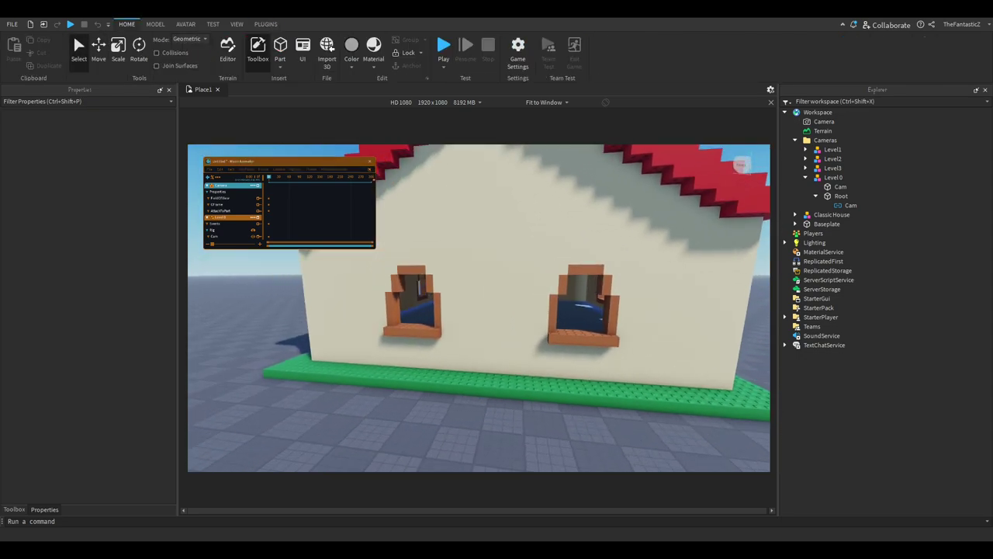
pyautogui.click(479, 308)
pyautogui.press('f')
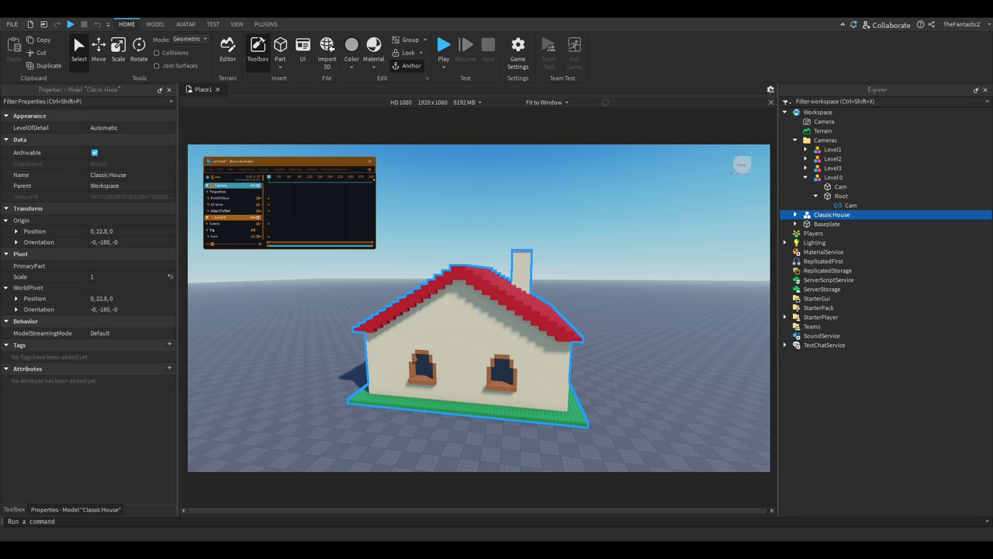
pyautogui.click(743, 165)
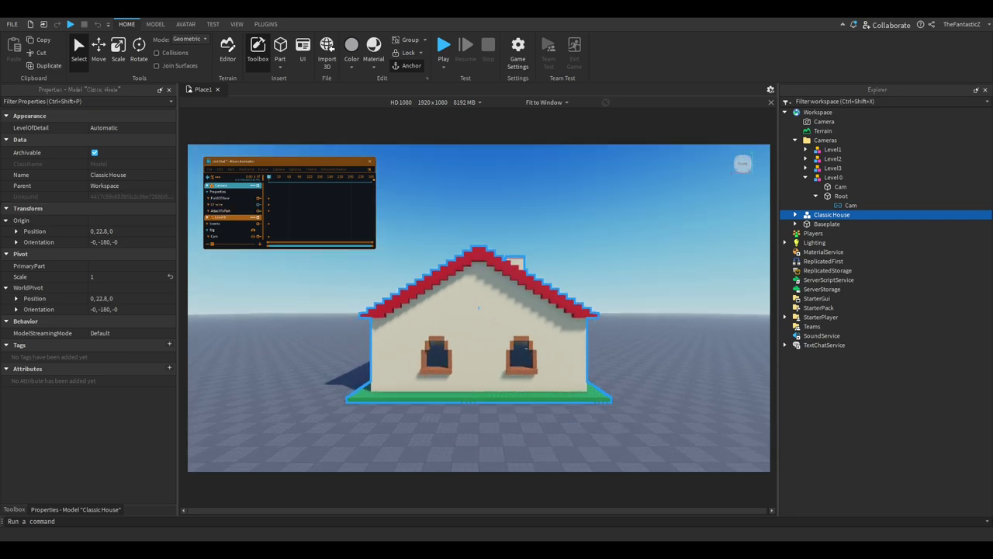
pyautogui.click(311, 167)
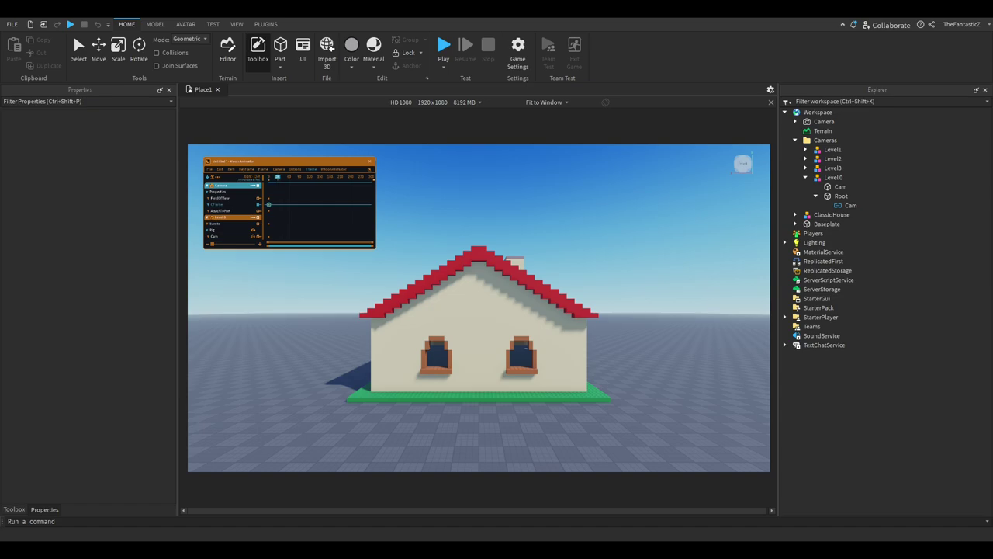
pyautogui.moveTo(213, 244); pyautogui.dragTo(253, 243)
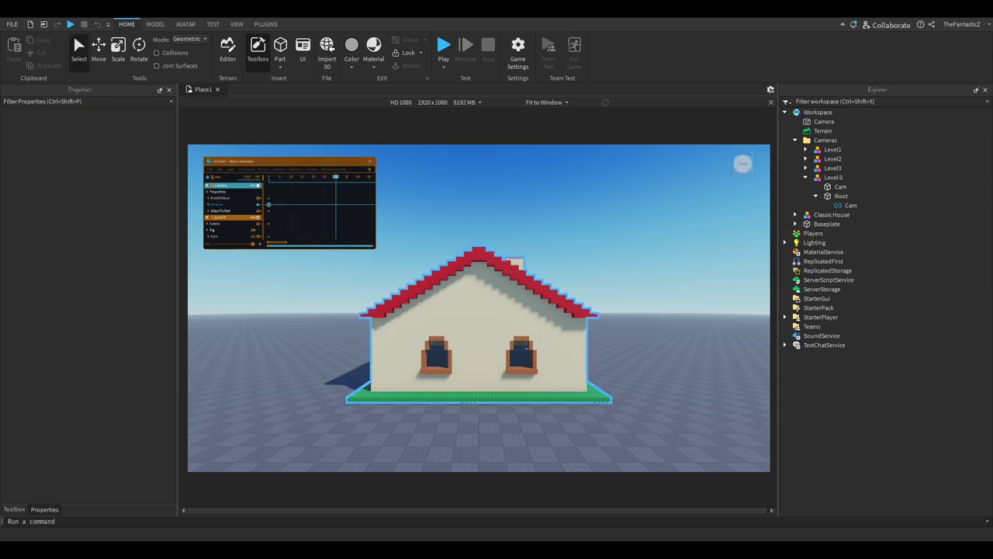
# Step: Keyframe the camera's CFrame at frame 30 facing the Classic House's chimney-side wall head-on, and move the playhead to frame 60
pyautogui.click(479, 308)
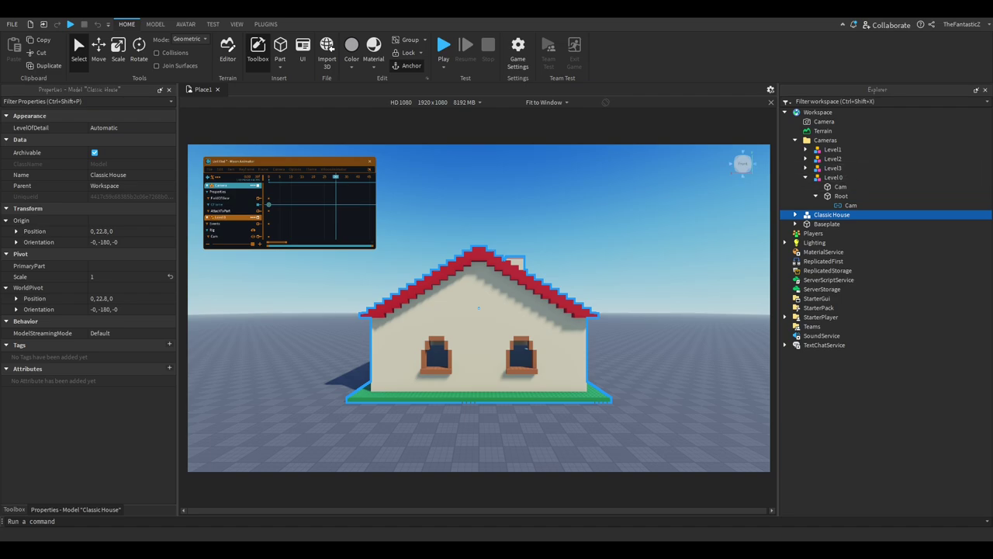
pyautogui.click(755, 164)
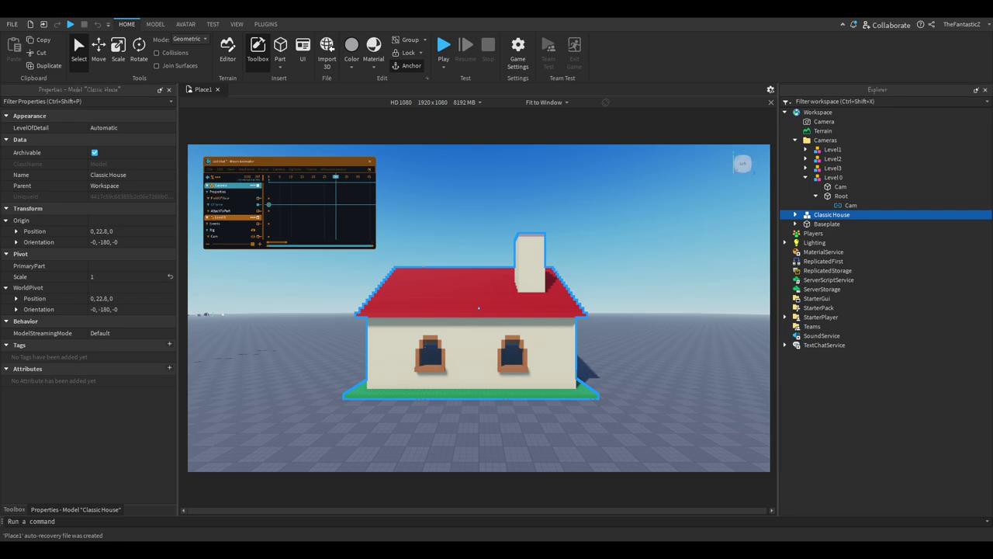
pyautogui.click(259, 204)
pyautogui.moveTo(277, 242); pyautogui.dragTo(289, 243)
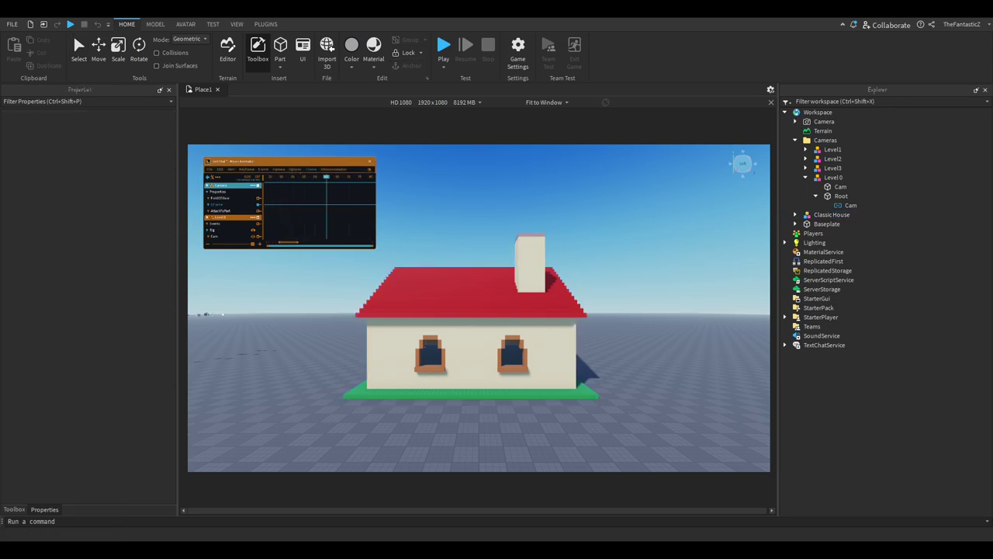
# Step: Keyframe the camera's CFrame at frame 60 facing the house's door wall head-on, and move the playhead to frame 90
pyautogui.click(753, 164)
pyautogui.click(722, 357)
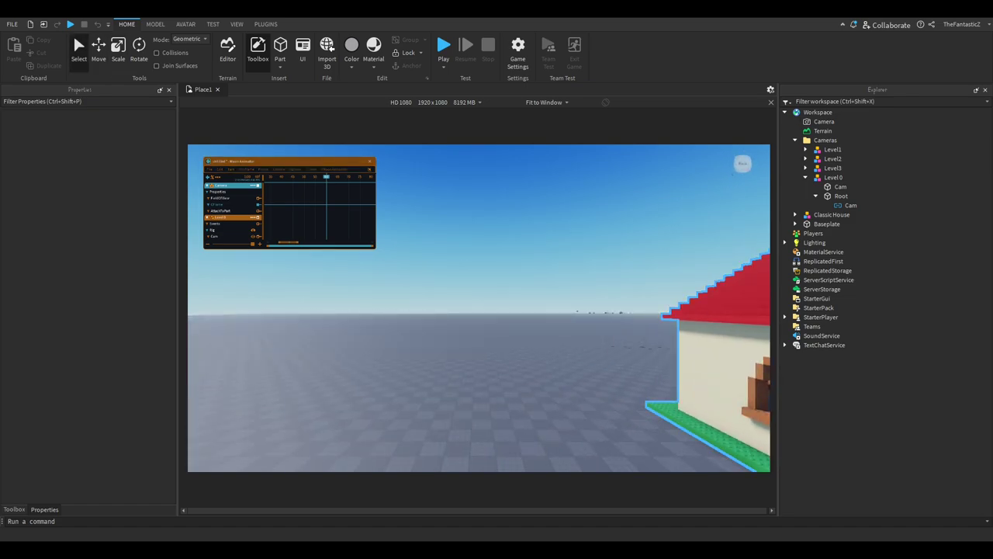
pyautogui.press('f')
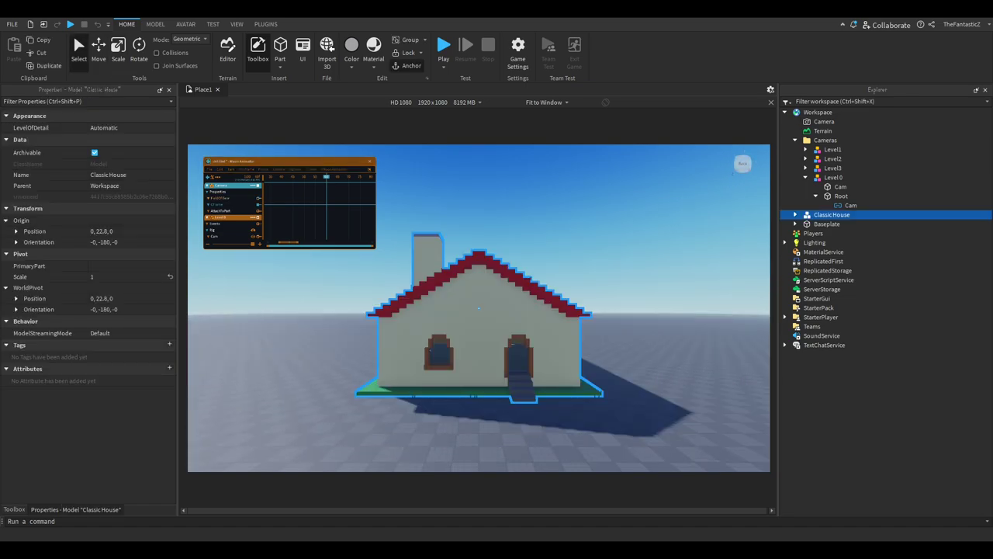
pyautogui.click(258, 205)
pyautogui.scroll(-4, 320, 206)
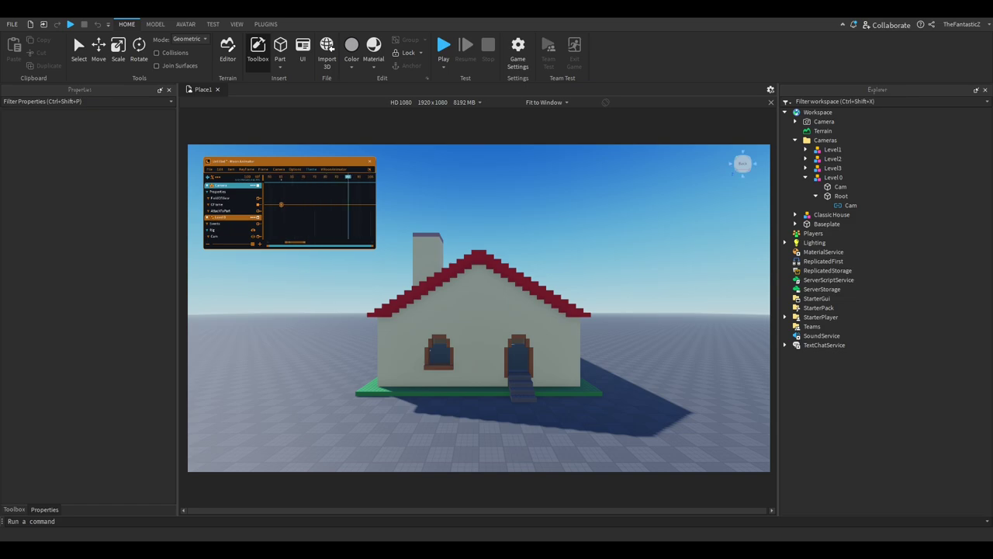
# Step: Keyframe the camera's CFrame at frame 90 facing the shaded two-window side wall opposite the chimney
pyautogui.click(755, 164)
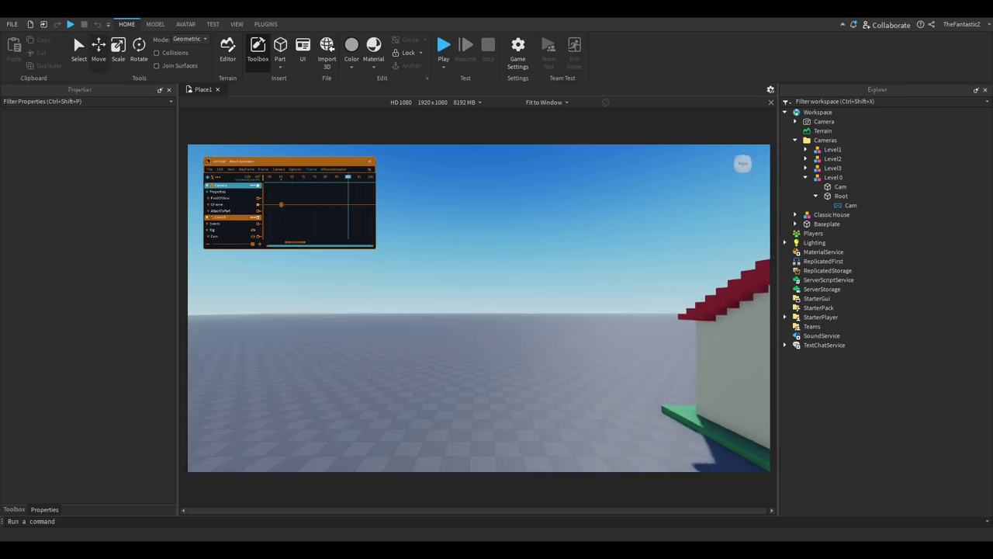
pyautogui.click(722, 334)
pyautogui.press('f')
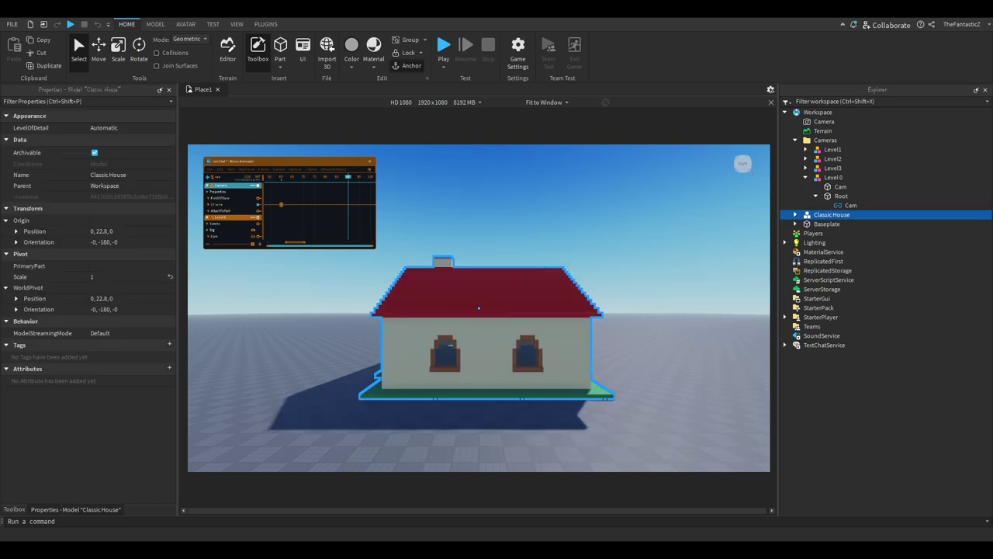
pyautogui.click(259, 204)
pyautogui.scroll(4, 319, 206)
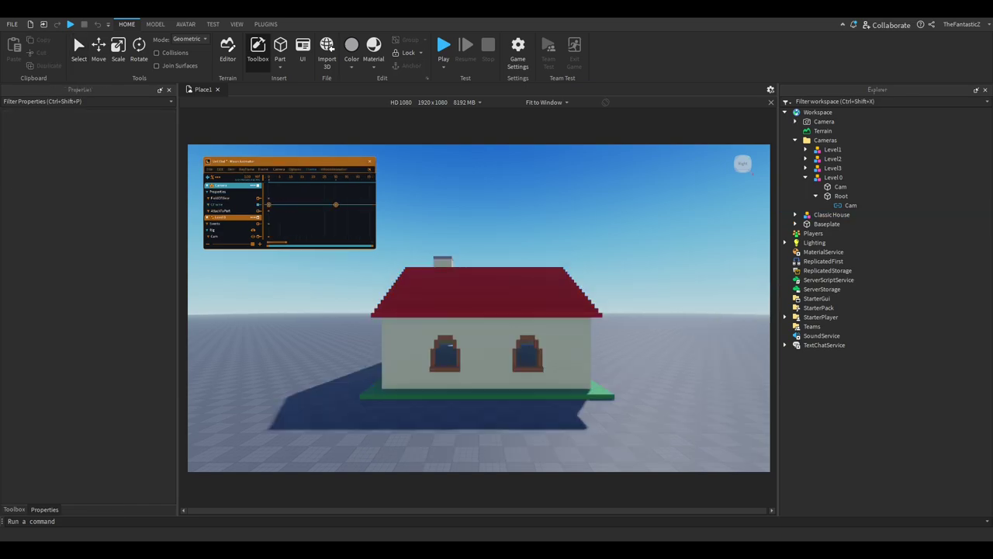
# Step: Copy the camera's frame 0 CFrame keyframe to frame 120 to close the orbit, and return to the start of the timeline
pyautogui.click(220, 169)
pyautogui.click(235, 184)
pyautogui.click(220, 169)
pyautogui.click(234, 187)
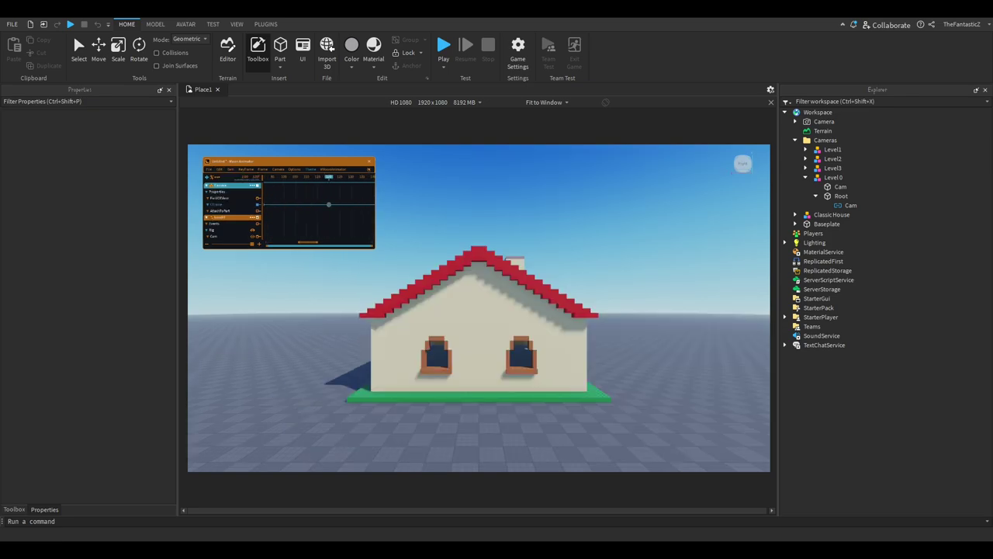
pyautogui.press('Home')
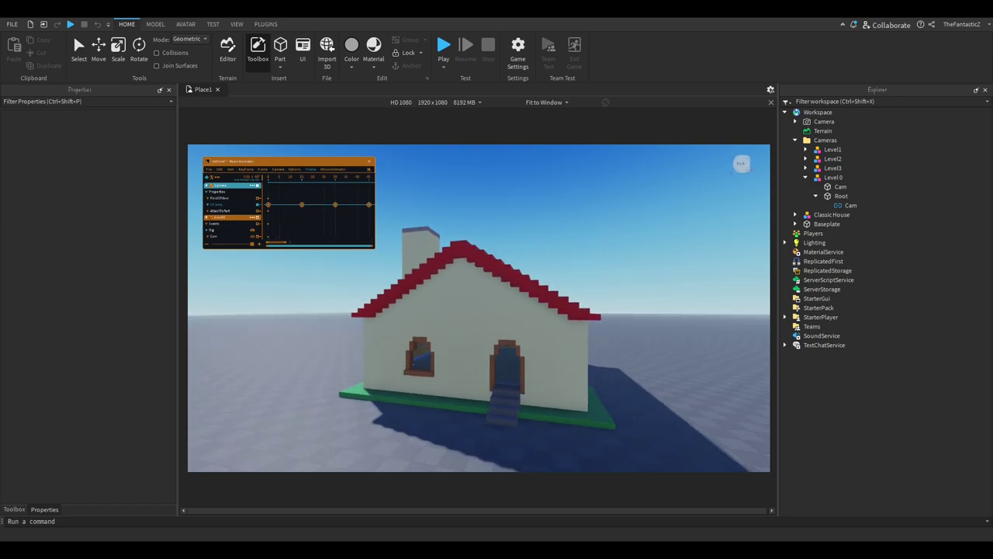
# Step: Select the camera's intermediate CFrame keyframes between frames 0 and 120
pyautogui.moveTo(279, 199); pyautogui.dragTo(286, 222)
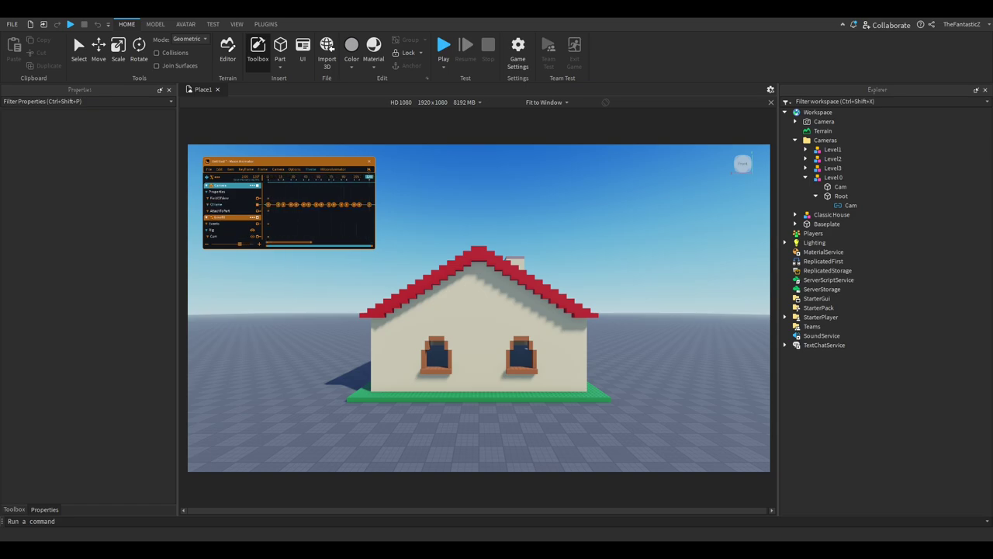
pyautogui.moveTo(273, 200); pyautogui.dragTo(367, 222)
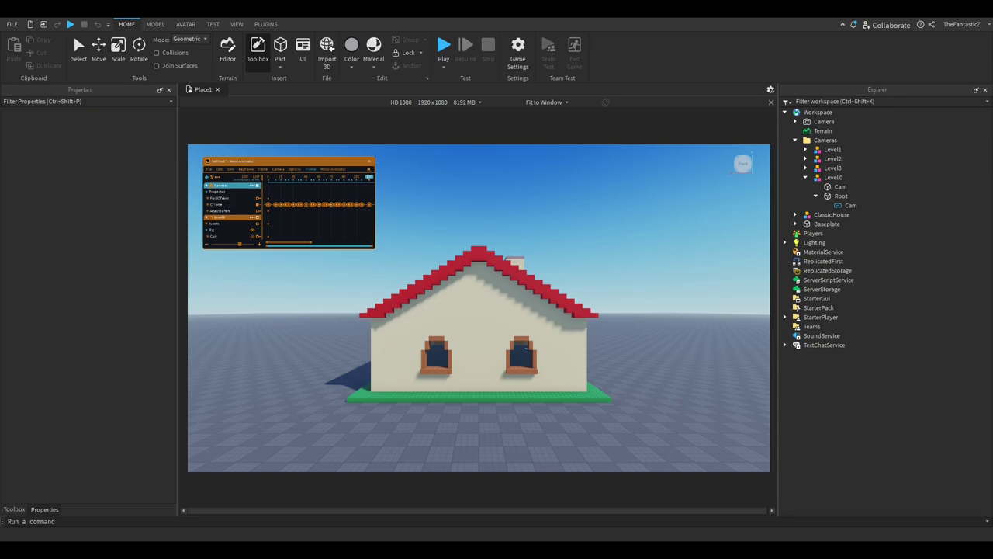
pyautogui.moveTo(273, 202); pyautogui.dragTo(369, 216)
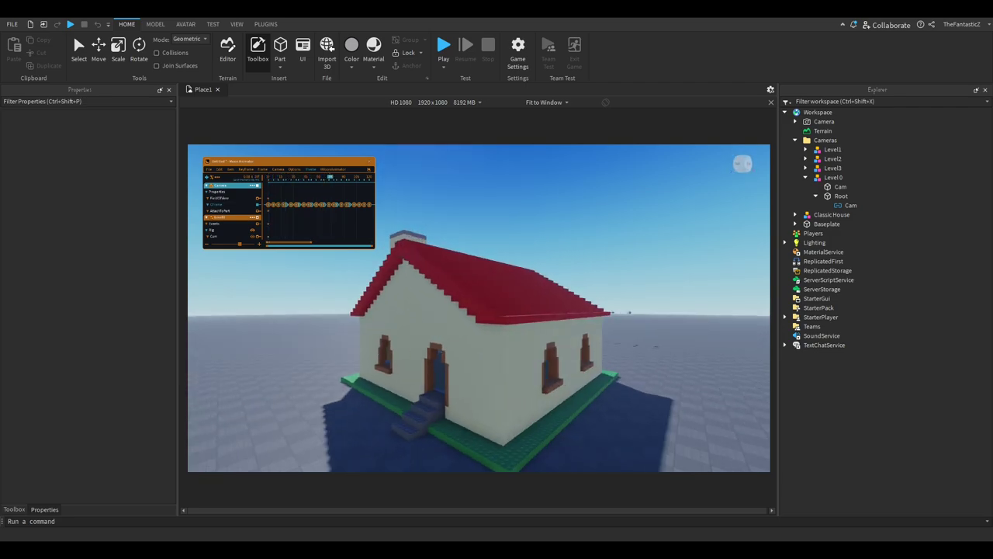
# Step: Close the house orbit animation and start a new animation for the Level 0 rig
pyautogui.click(370, 161)
pyautogui.click(423, 195)
pyautogui.moveTo(466, 295); pyautogui.dragTo(528, 372, button='right')
pyautogui.press('s')
pyautogui.click(79, 49)
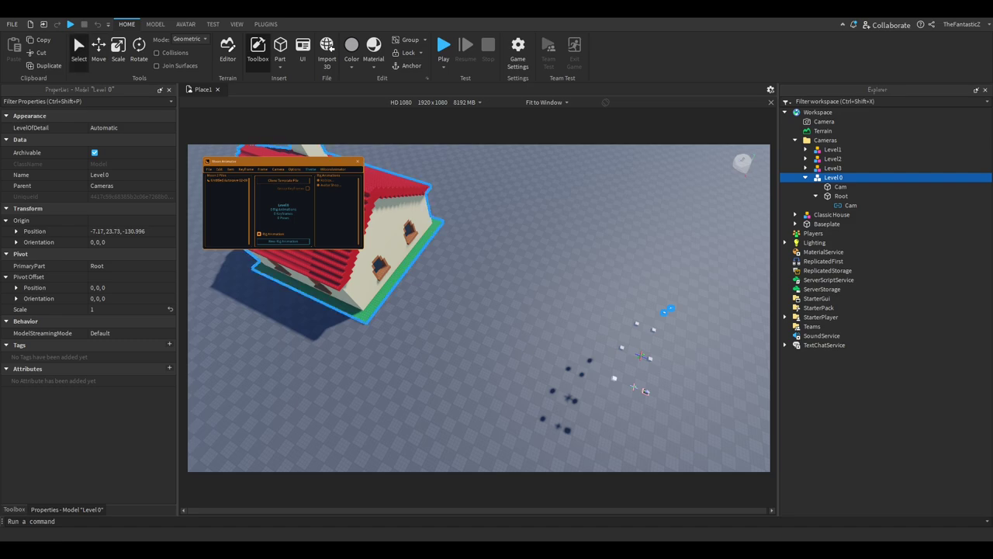
pyautogui.moveTo(466, 303); pyautogui.dragTo(474, 260, button='right')
pyautogui.press('w')
pyautogui.press('d')
pyautogui.press('w')
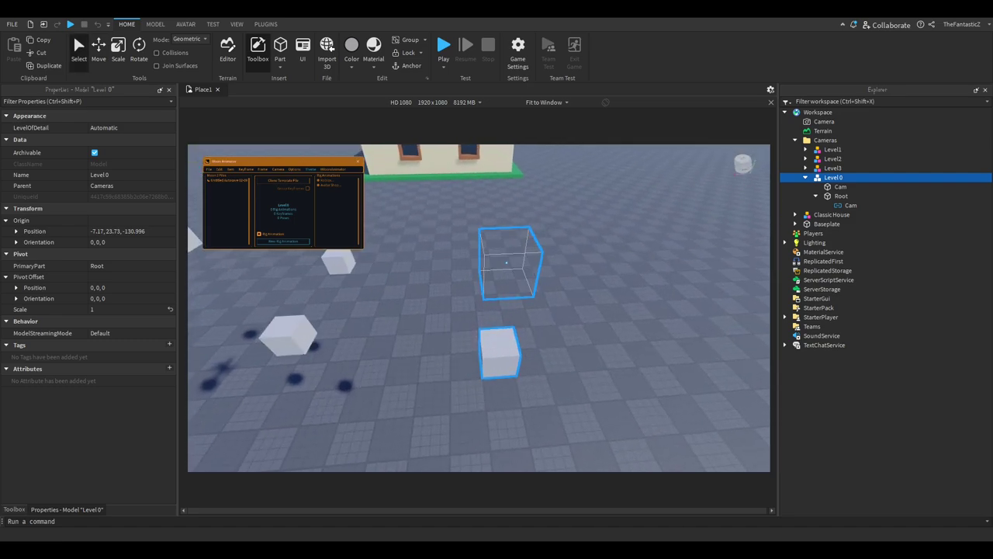
pyautogui.press('s')
pyautogui.click(283, 242)
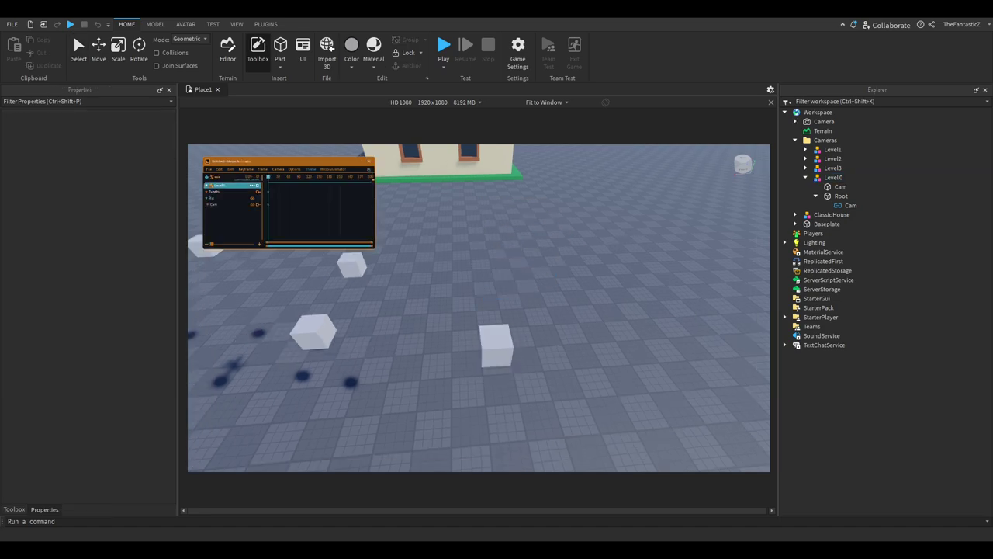
# Step: Add the workspace Camera to the animation with the FieldOfView and AttachToPart properties, and convert the file to a Moon 2 file
pyautogui.click(215, 204)
pyautogui.press('+')
pyautogui.click(207, 177)
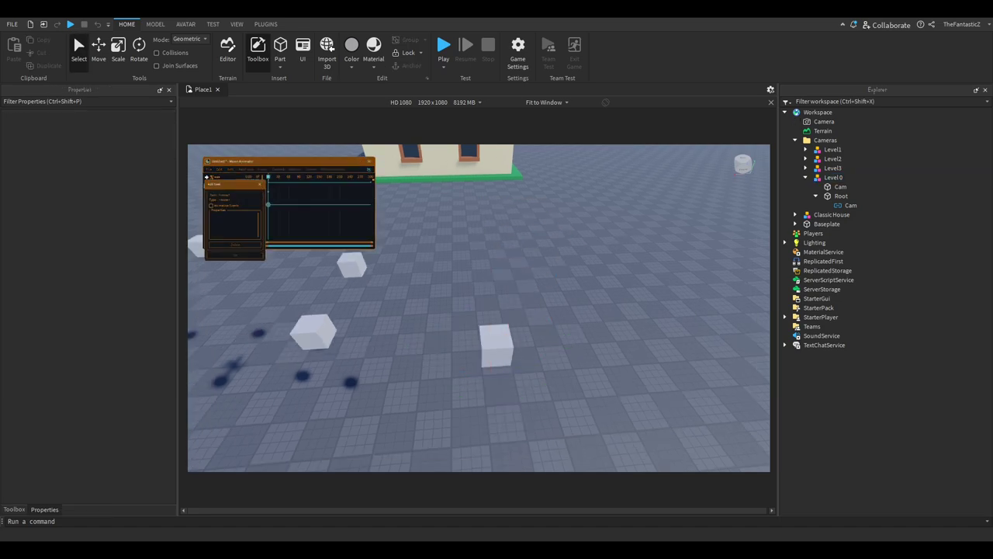
pyautogui.click(824, 121)
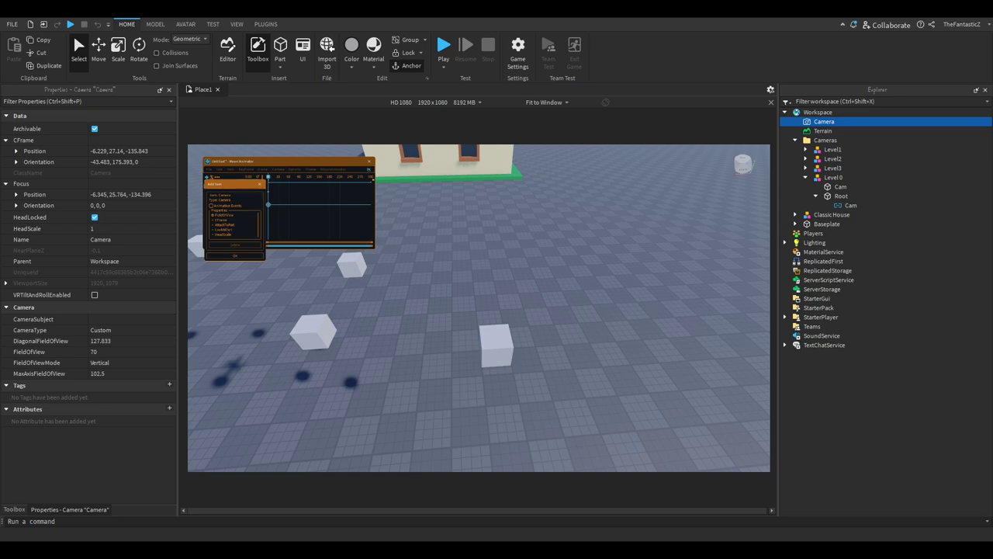
pyautogui.click(235, 255)
pyautogui.click(496, 346)
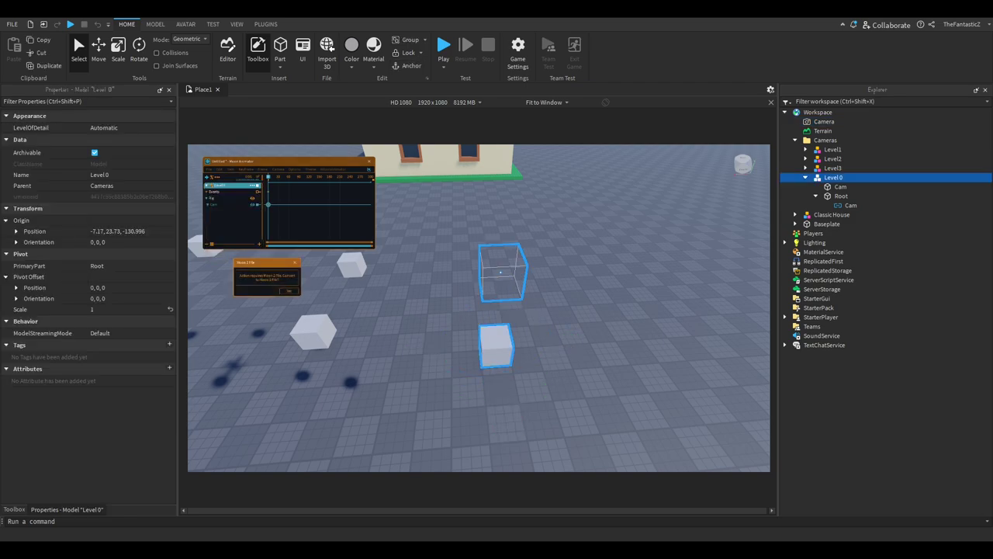
pyautogui.click(412, 319)
pyautogui.click(289, 291)
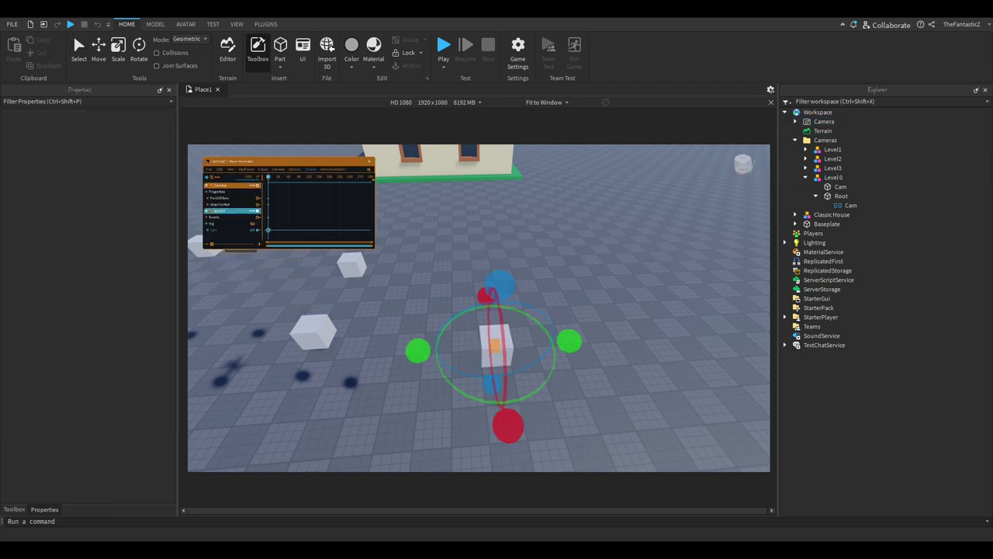
# Step: Set the Camera's AttachToPart keyframe at frame 0 to the Level 0 model's Cam part
pyautogui.click(268, 204)
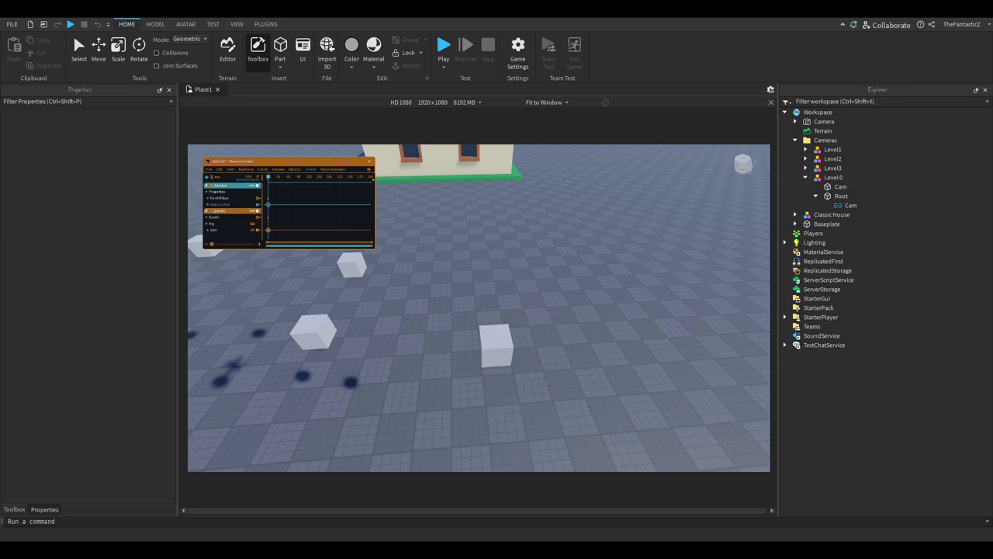
pyautogui.press('7')
pyautogui.click(841, 187)
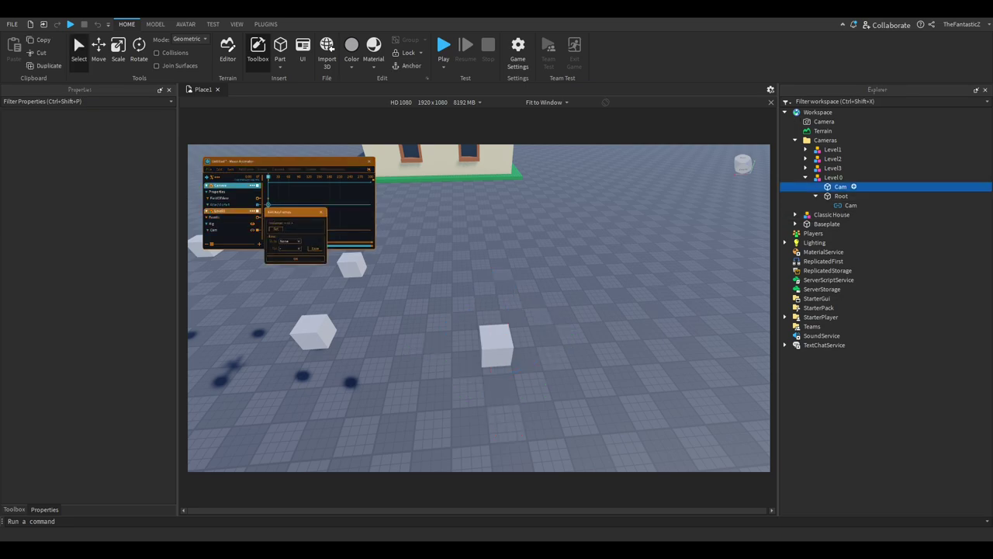
pyautogui.click(296, 258)
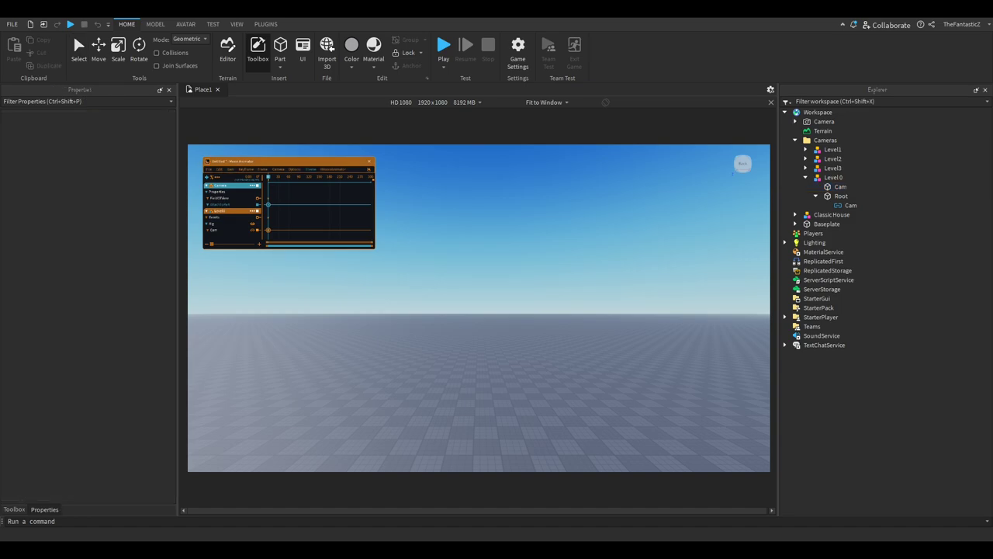
pyautogui.moveTo(479, 309); pyautogui.dragTo(629, 323, button='right')
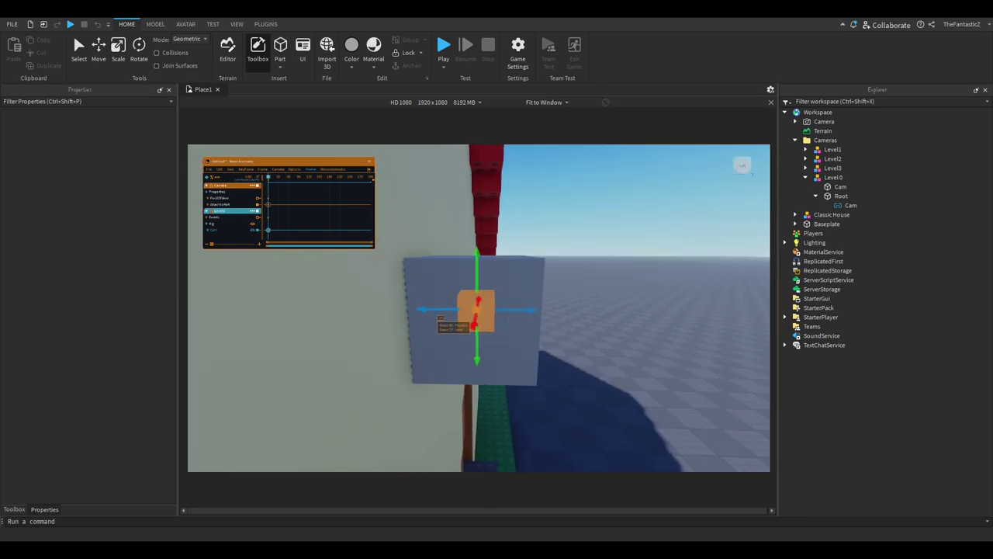
pyautogui.click(278, 169)
pyautogui.click(294, 169)
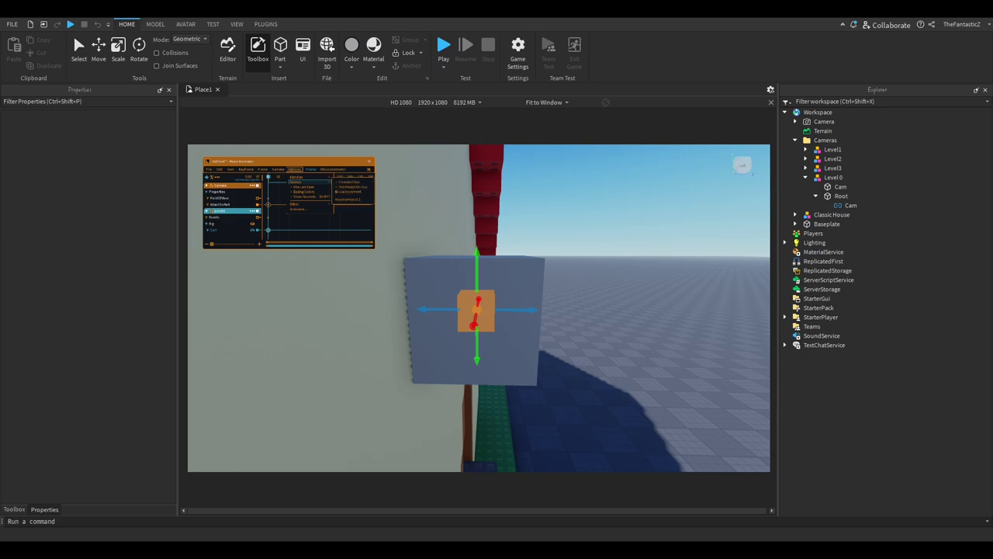
pyautogui.click(311, 169)
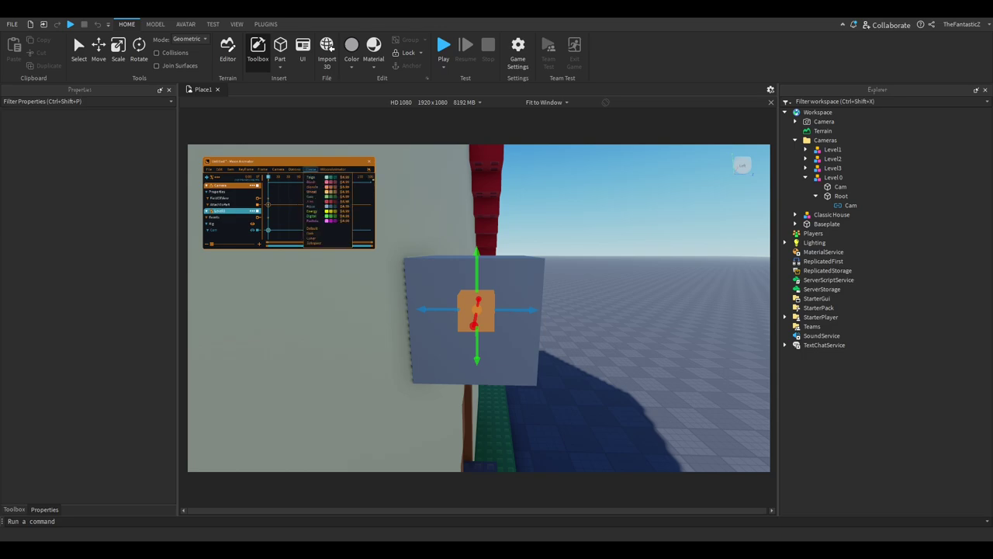
pyautogui.click(311, 170)
# Step: Move the Cam part at frame 0 outward in front of the house's door wall and play the animation
pyautogui.moveTo(543, 303); pyautogui.dragTo(547, 300, button='right')
pyautogui.moveTo(523, 383); pyautogui.dragTo(373, 388)
pyautogui.moveTo(502, 388); pyautogui.dragTo(502, 388, button='right')
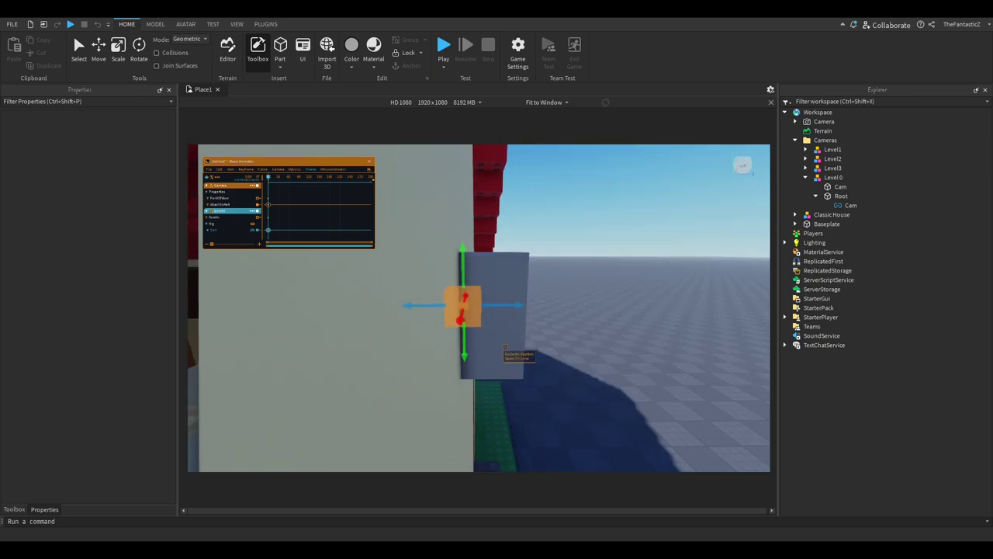
pyautogui.moveTo(501, 310); pyautogui.dragTo(643, 320)
pyautogui.press('s')
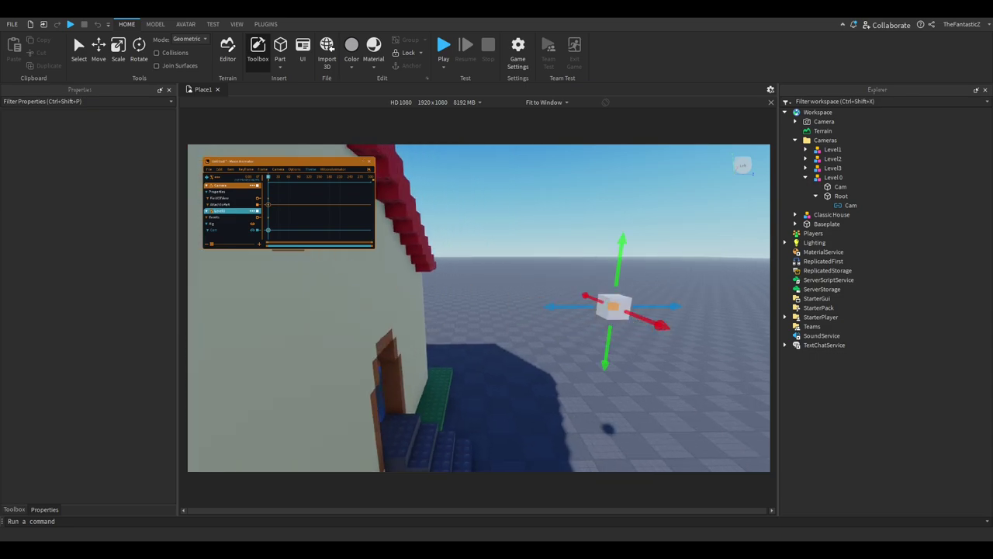
pyautogui.press('space')
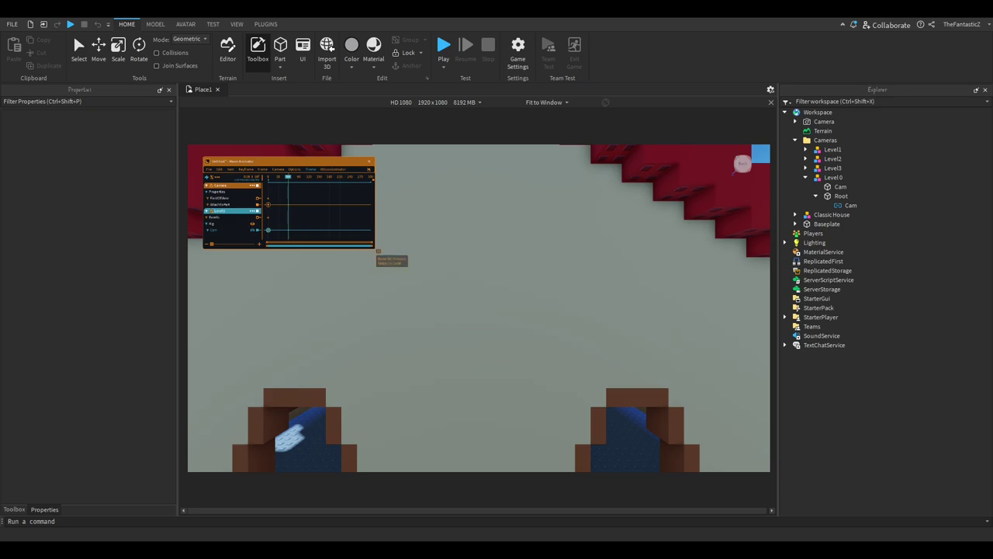
# Step: Zoom in on the timeline, rotate the Cam part at frame 60 beside the house's sunlit wall, and play the animation
pyautogui.moveTo(372, 242); pyautogui.dragTo(295, 242)
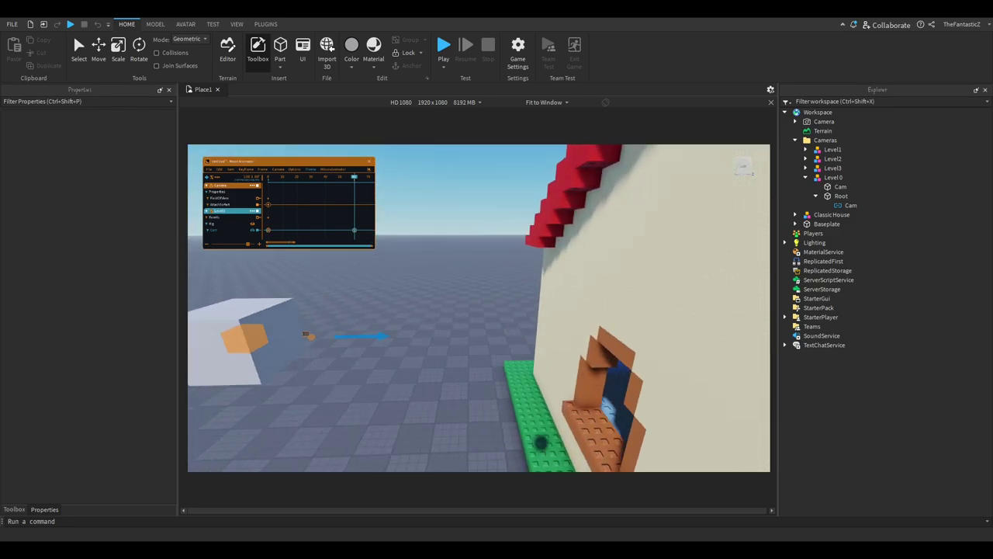
pyautogui.moveTo(340, 336); pyautogui.dragTo(404, 335, button='right')
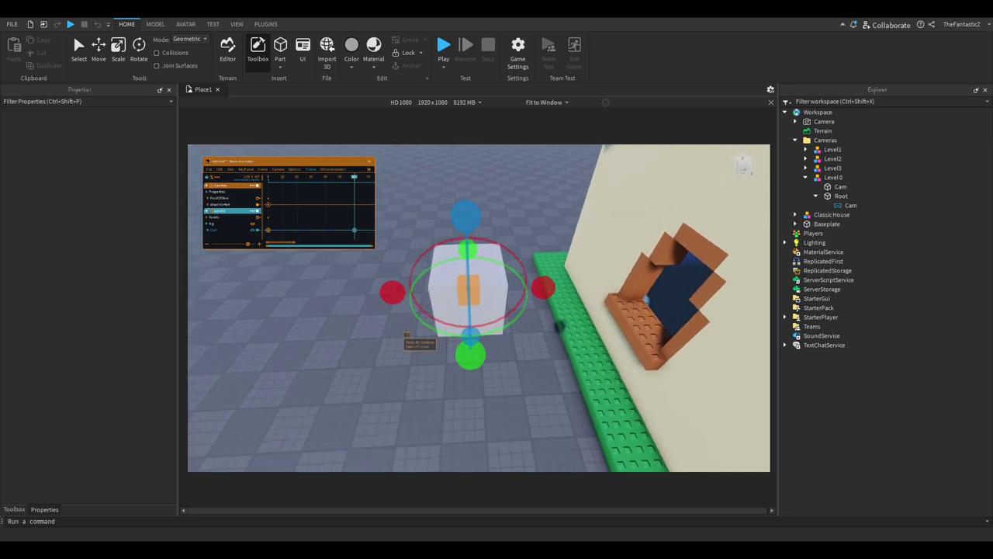
pyautogui.scroll(-3, 404, 336)
pyautogui.moveTo(480, 357); pyautogui.dragTo(518, 347)
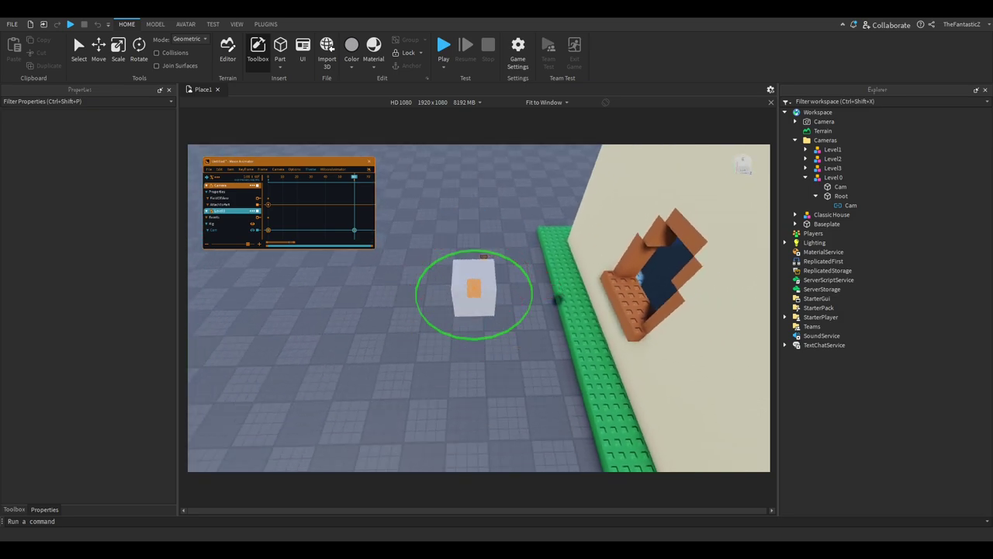
pyautogui.press('space')
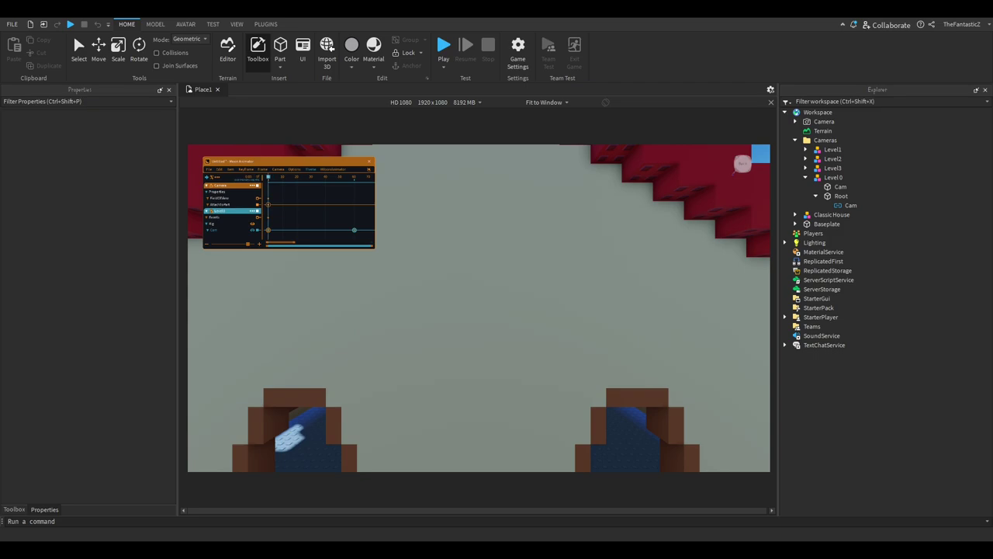
# Step: Move the Cam part at frame 0 farther out from the house's door wall
pyautogui.press('r')
pyautogui.moveTo(445, 294); pyautogui.dragTo(558, 313, button='right')
pyautogui.press('w')
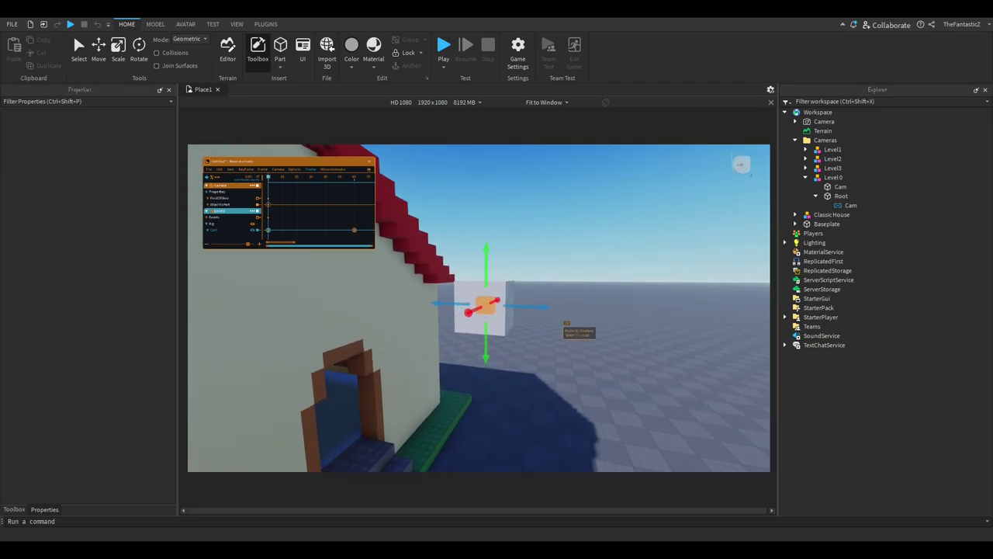
pyautogui.moveTo(546, 307); pyautogui.dragTo(736, 349)
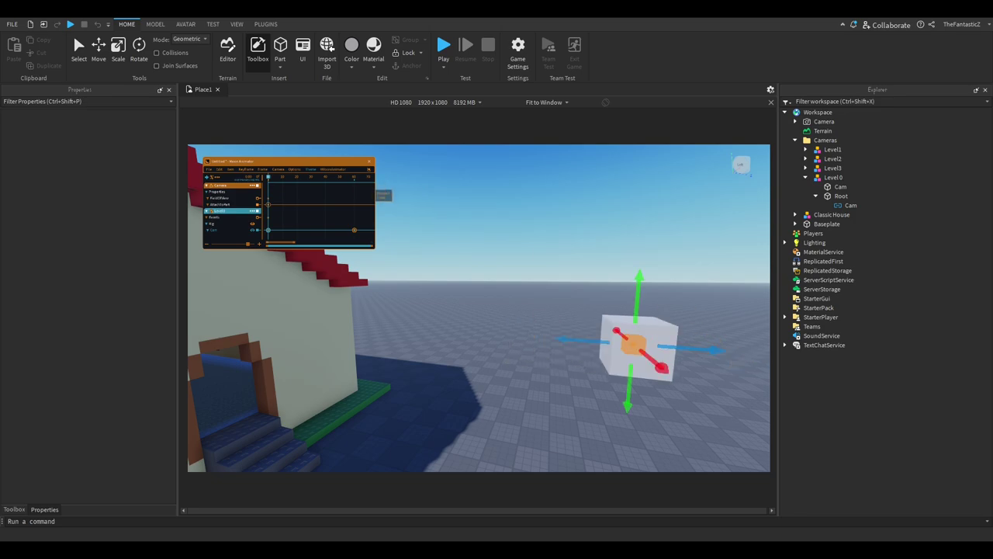
# Step: Move the Cam part at frame 60 farther out from the house, and review the camera motion including around frame 30
pyautogui.click(355, 177)
pyautogui.moveTo(466, 262); pyautogui.dragTo(545, 311, button='right')
pyautogui.moveTo(576, 315); pyautogui.dragTo(651, 330)
pyautogui.press('space')
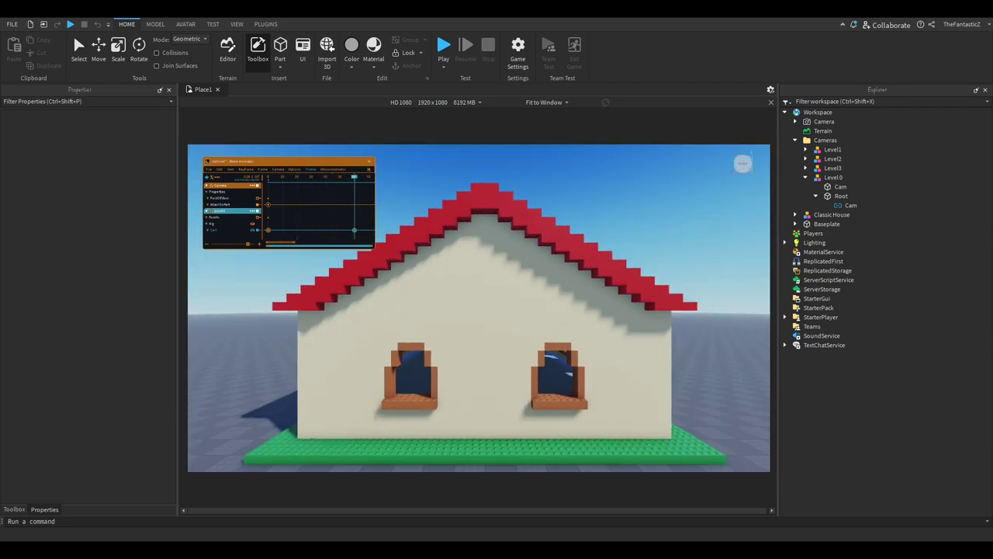
pyautogui.click(312, 177)
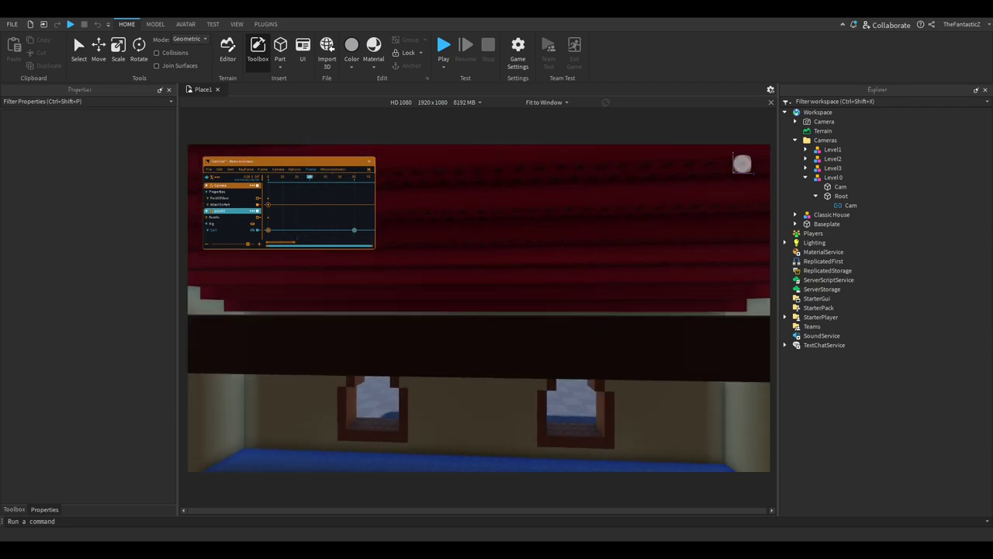
pyautogui.moveTo(452, 278); pyautogui.dragTo(452, 278, button='right')
pyautogui.press('s')
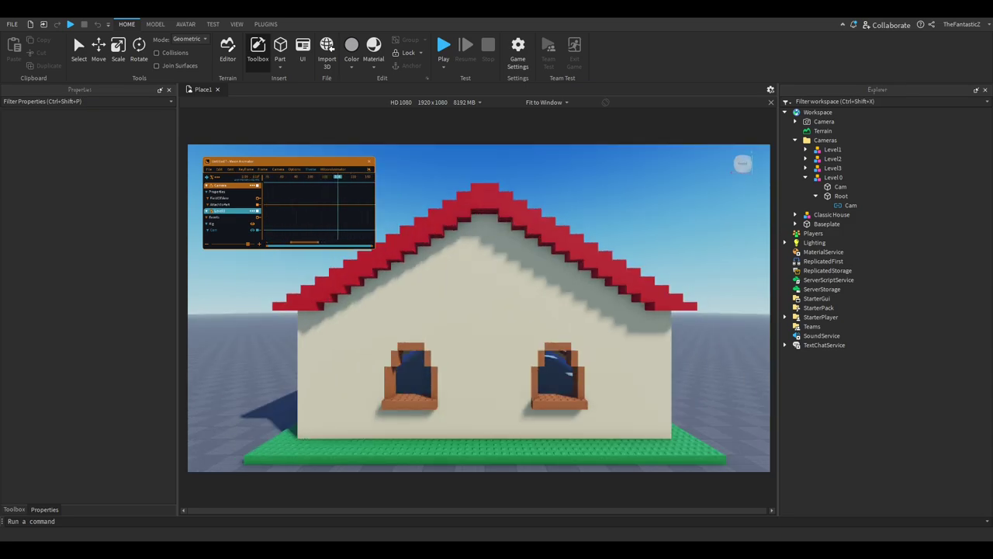
# Step: Add a Cam keyframe at frame 120 and play the animation
pyautogui.click(230, 169)
pyautogui.moveTo(219, 169)
pyautogui.click(235, 186)
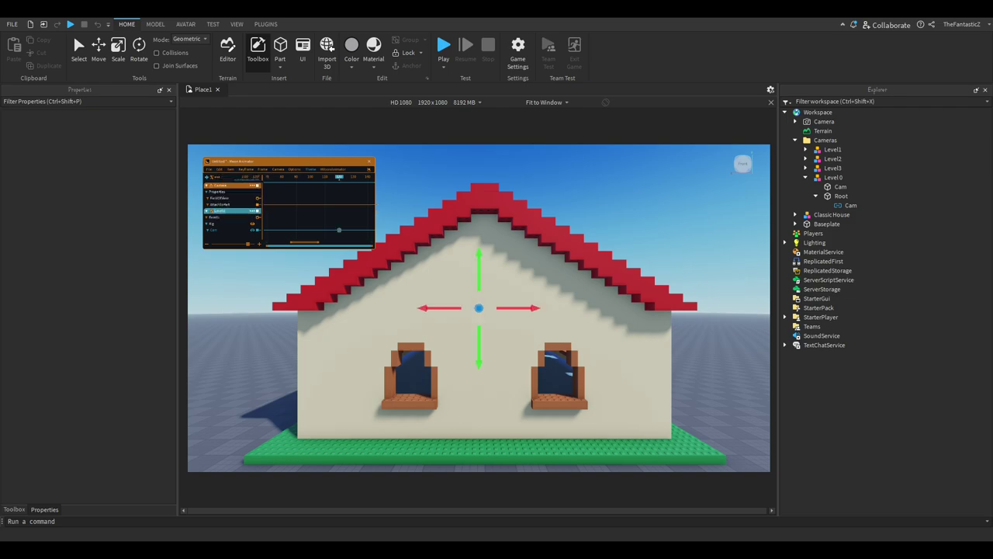
pyautogui.press('space')
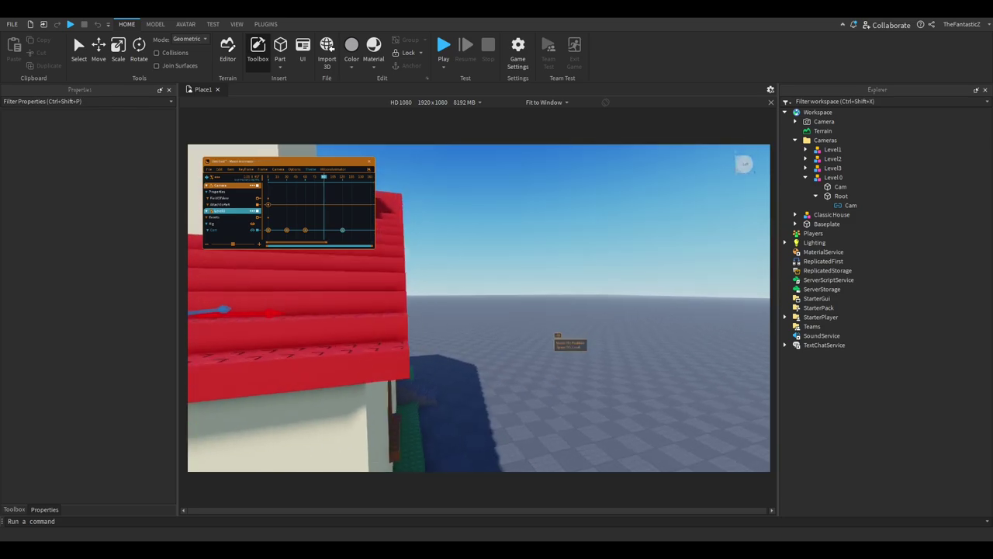
# Step: Move the Cam part at frame 15 outward from the house's corner by the chimney and play the animation
pyautogui.moveTo(558, 335); pyautogui.dragTo(557, 338, button='right')
pyautogui.press('r')
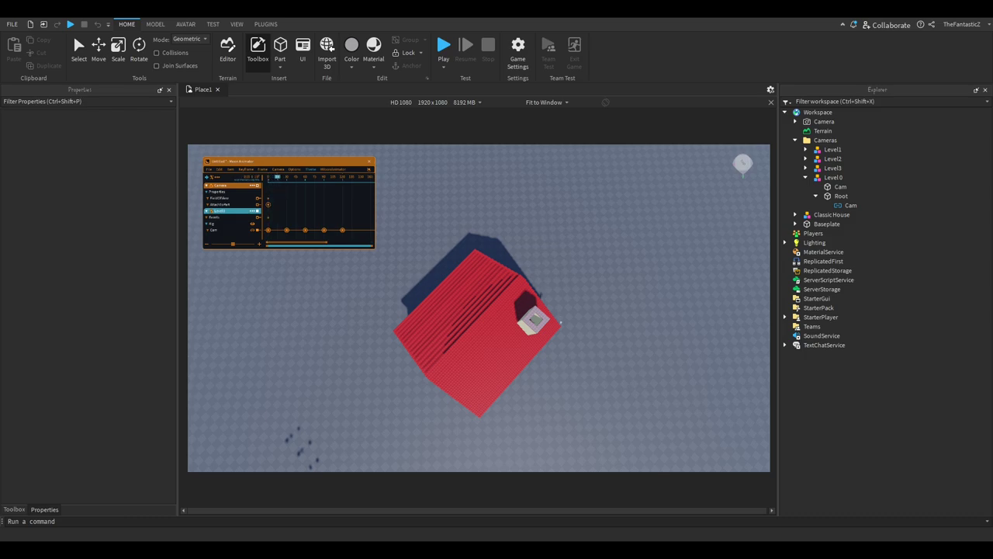
pyautogui.click(237, 229)
pyautogui.moveTo(624, 320); pyautogui.dragTo(665, 323)
pyautogui.press('space')
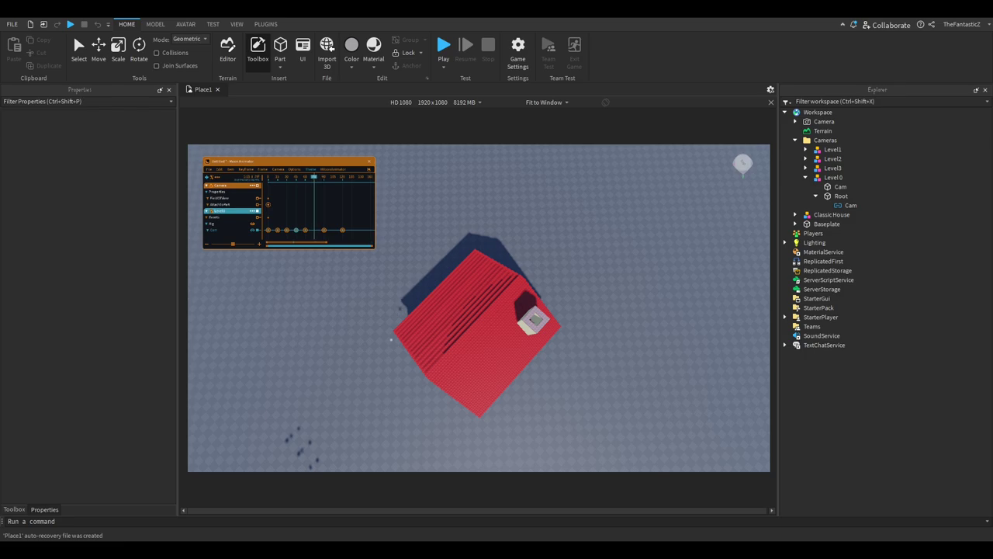
# Step: Move the Cam part at frame 75 outward from the house's corner opposite the chimney and play the animation
pyautogui.scroll(3, 319, 208)
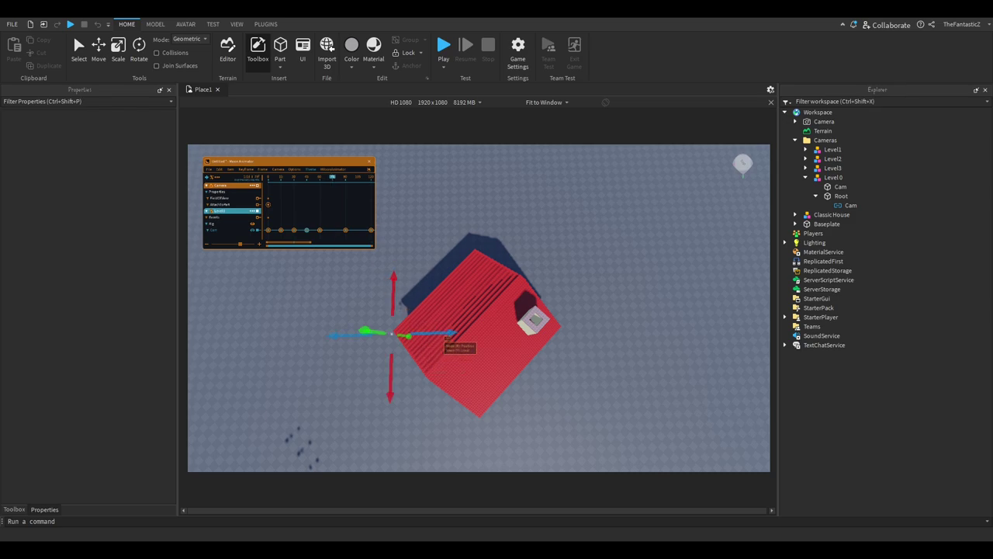
pyautogui.moveTo(446, 334); pyautogui.dragTo(410, 334)
pyautogui.press('space')
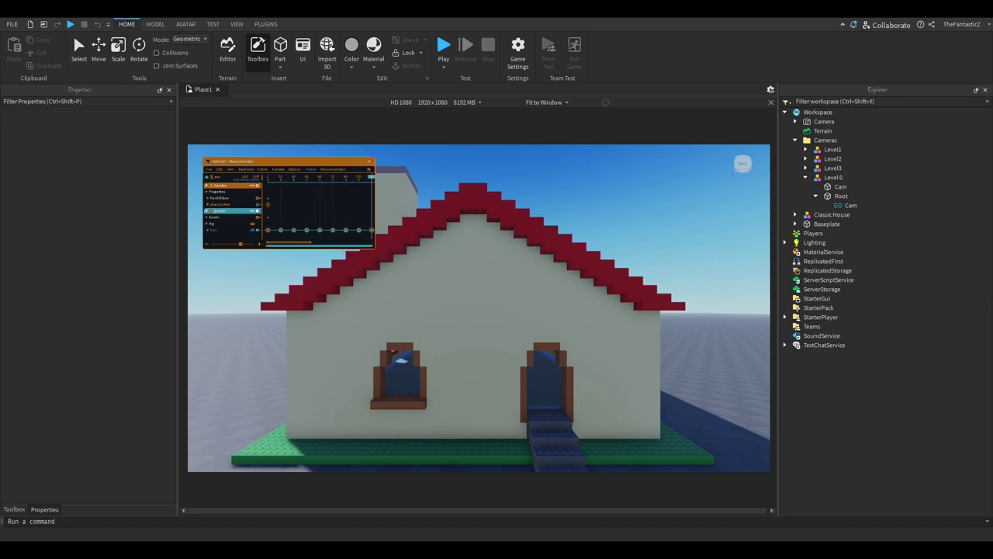
# Step: Try denser in-between Cam keyframes across frames 0 to 120, play the animation, and undo the extra keyframes
pyautogui.moveTo(527, 244); pyautogui.dragTo(527, 244, button='right')
pyautogui.scroll(-5, 527, 244)
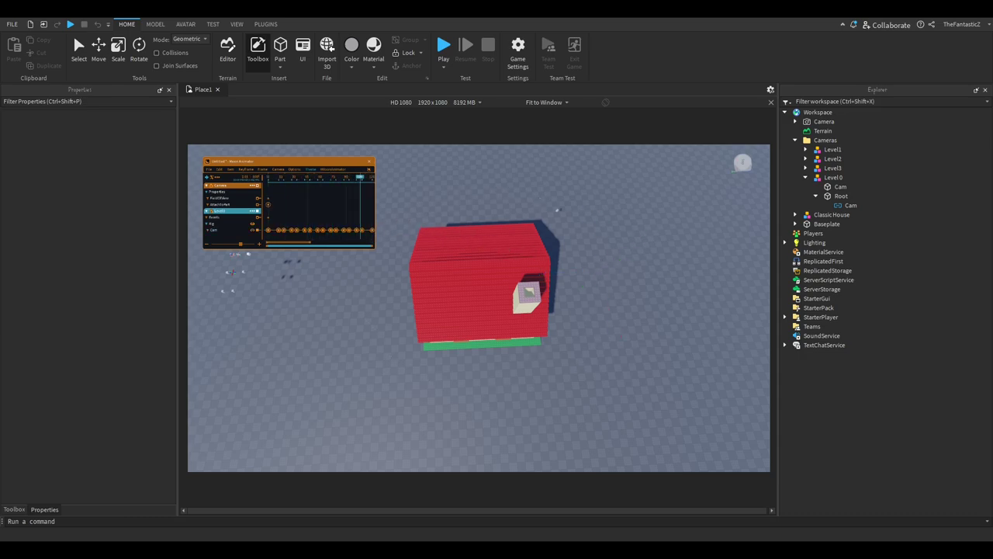
pyautogui.moveTo(274, 221); pyautogui.dragTo(370, 239)
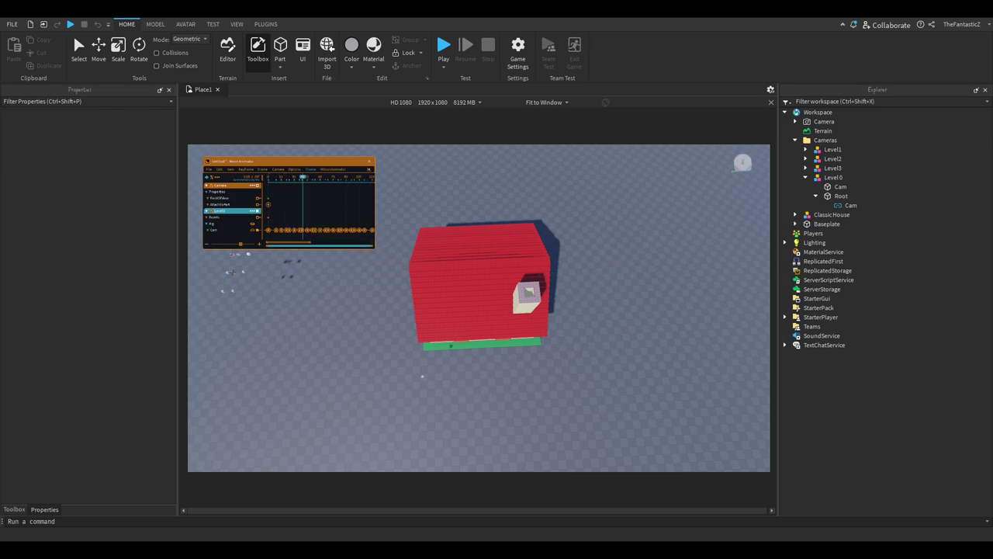
pyautogui.moveTo(274, 222); pyautogui.dragTo(365, 236)
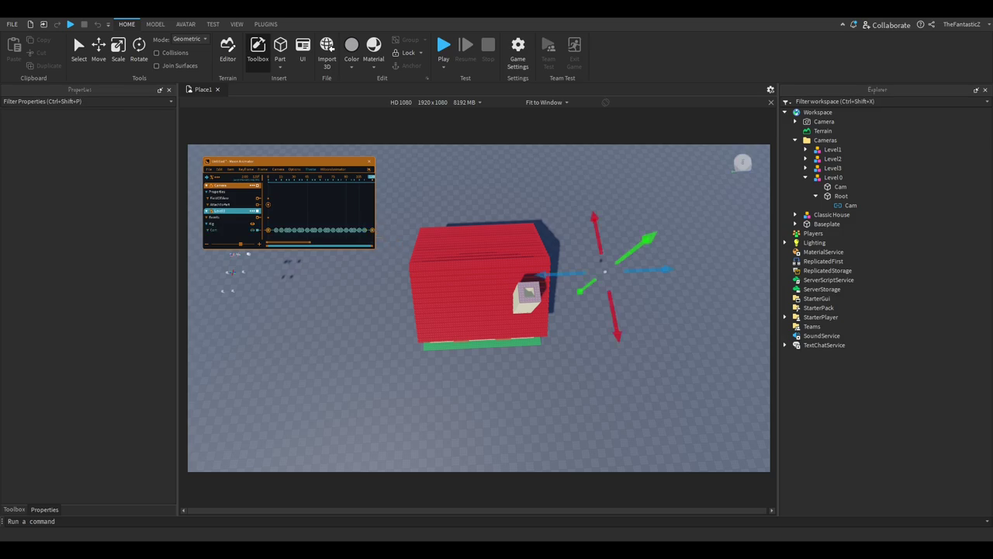
pyautogui.press('space')
pyautogui.press('space')
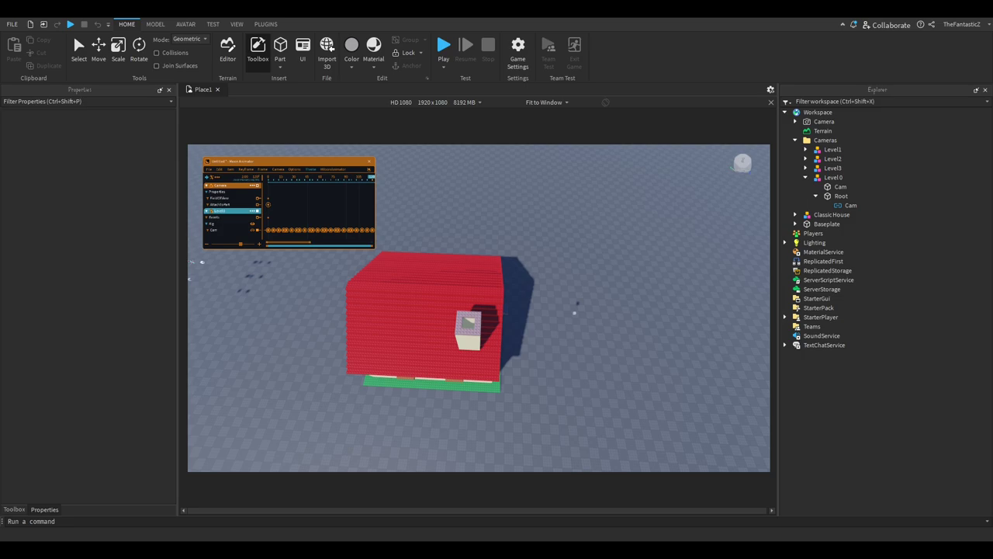
pyautogui.hotkey('ctrl', 'z')
pyautogui.hotkey('ctrl', 'z')
pyautogui.hotkey('ctrl', 'z')
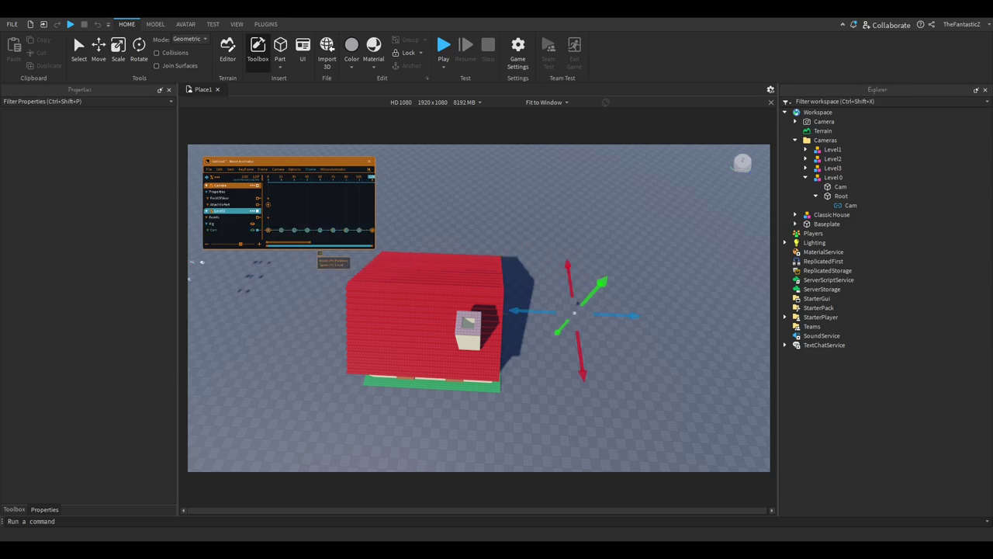
# Step: Add Cam keyframes at frames 10 and 20 and select the existing keyframe at frame 15 between them
pyautogui.moveTo(310, 242); pyautogui.dragTo(280, 243)
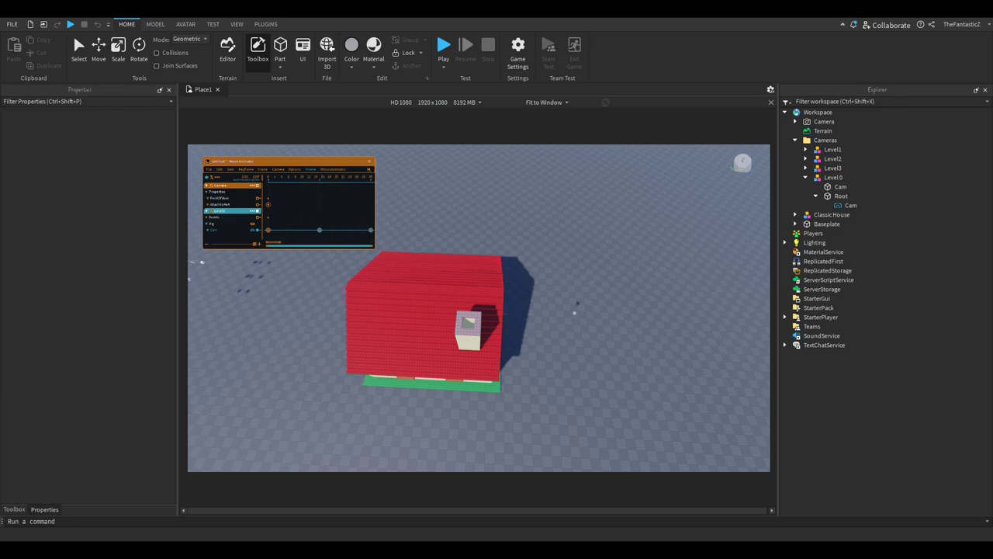
pyautogui.click(288, 178)
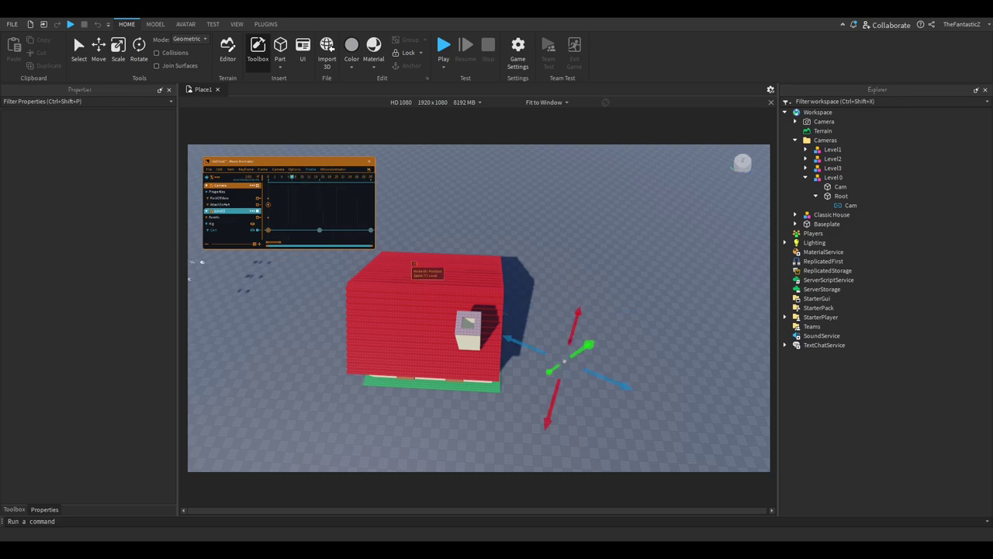
pyautogui.moveTo(416, 262); pyautogui.dragTo(464, 290, button='right')
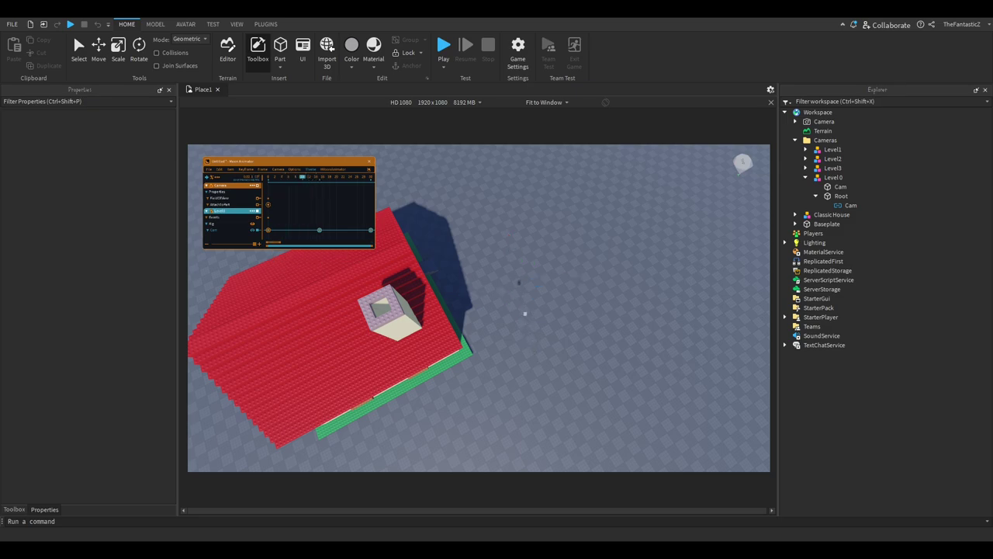
pyautogui.click(258, 230)
pyautogui.click(336, 177)
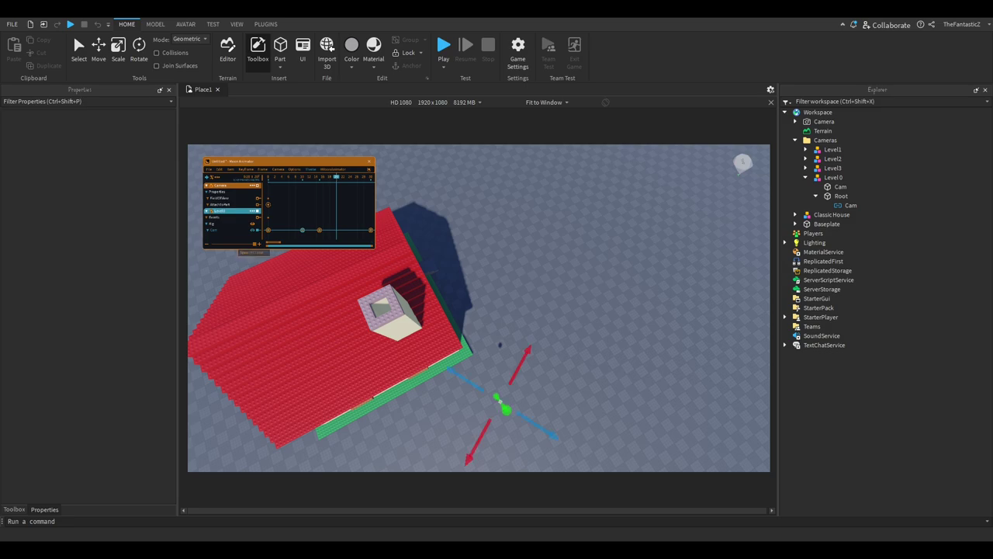
pyautogui.click(258, 230)
pyautogui.moveTo(329, 240); pyautogui.dragTo(316, 224)
pyautogui.click(303, 177)
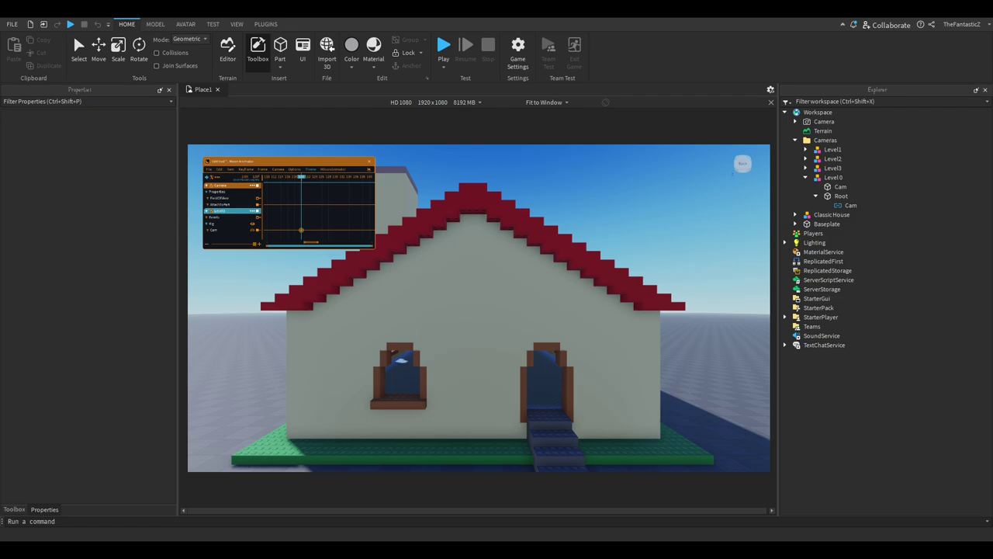
# Step: Close the Level 0 animation file and move the Moon Animator window clear of the house
pyautogui.click(369, 162)
pyautogui.click(425, 200)
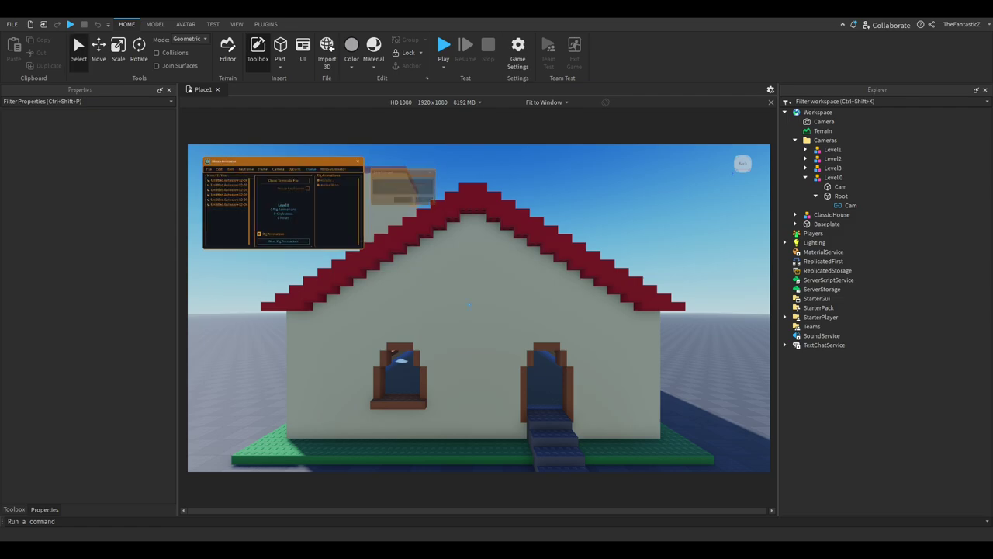
pyautogui.moveTo(287, 162); pyautogui.dragTo(665, 163)
# Step: Deselect the Level 0 model and select the Level1 model among the camera rigs outside the house
pyautogui.moveTo(481, 310); pyautogui.dragTo(459, 309, button='right')
pyautogui.press('w')
pyautogui.hotkey('ctrl', '1')
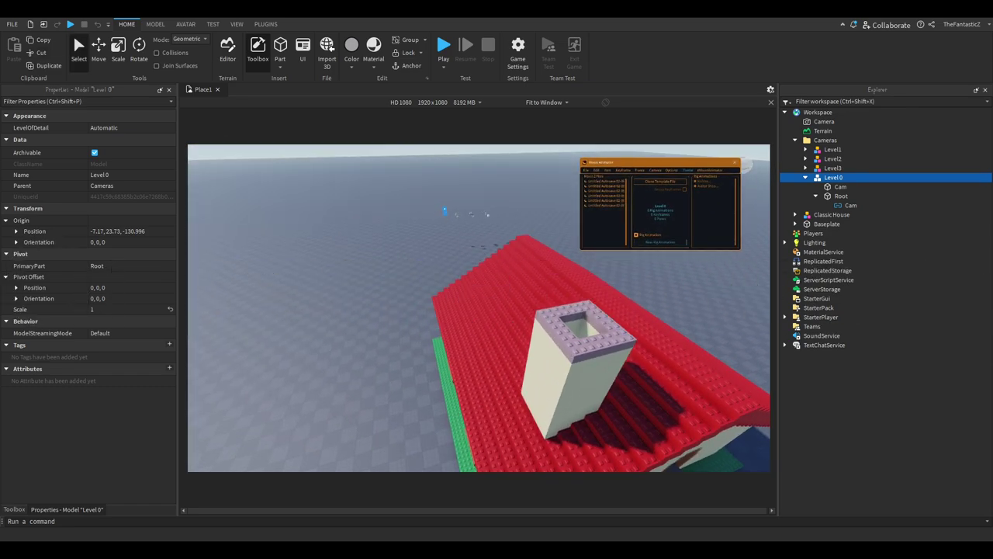
pyautogui.click(372, 295)
pyautogui.press('w')
pyautogui.moveTo(373, 295); pyautogui.dragTo(376, 253, button='right')
pyautogui.press('w')
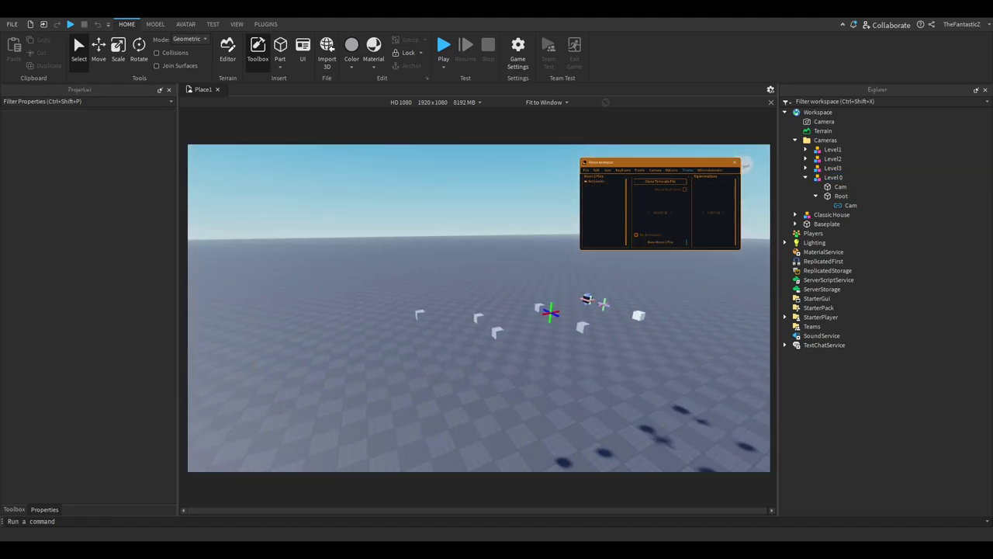
pyautogui.click(562, 417)
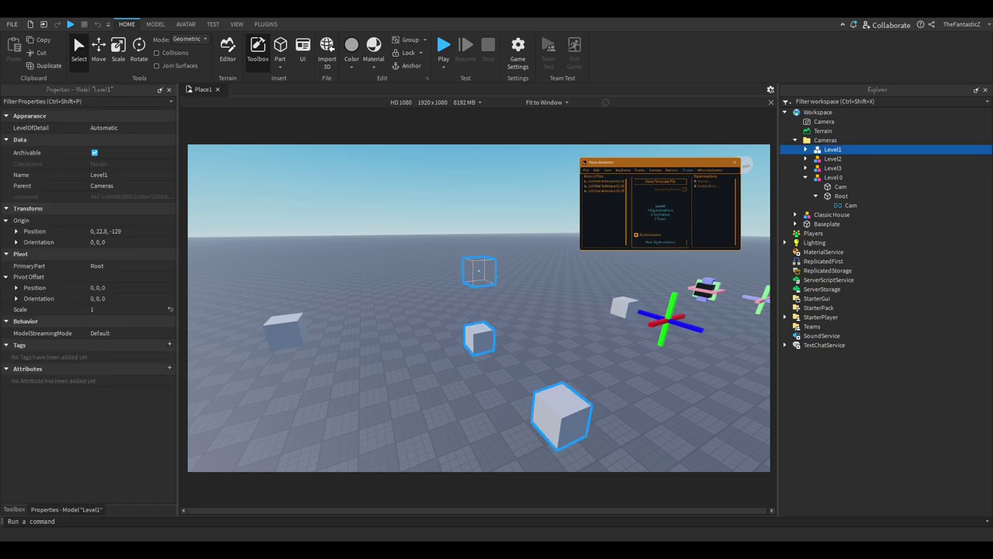
pyautogui.press('w')
pyautogui.moveTo(561, 417); pyautogui.dragTo(660, 410, button='right')
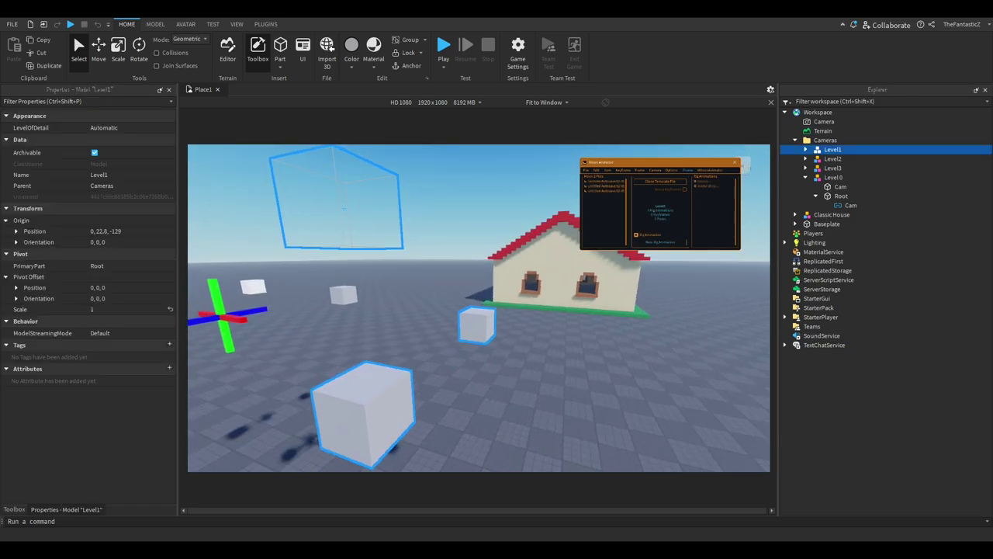
# Step: Start a new rig animation for the Level1 model, try out the part that drives its Cam, and close the file
pyautogui.click(660, 242)
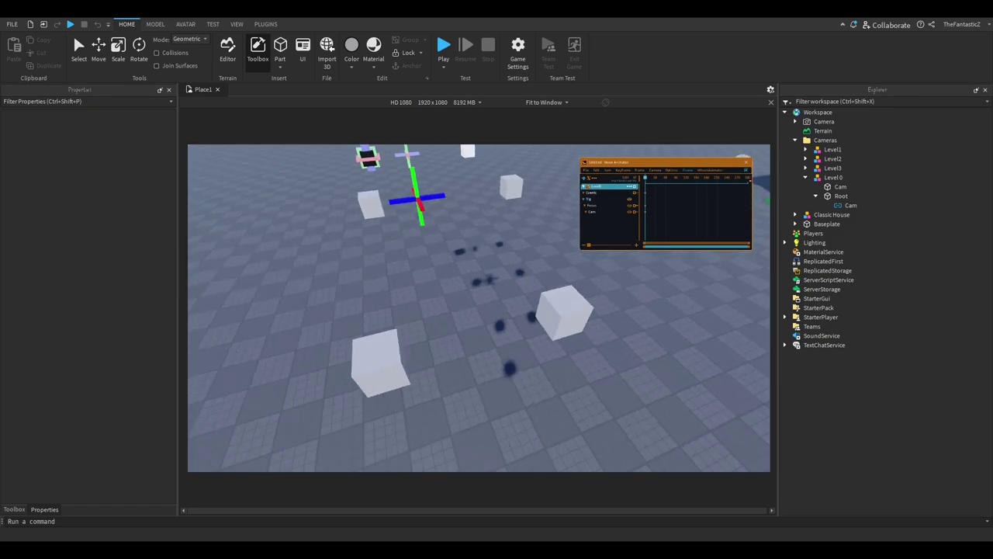
pyautogui.click(592, 205)
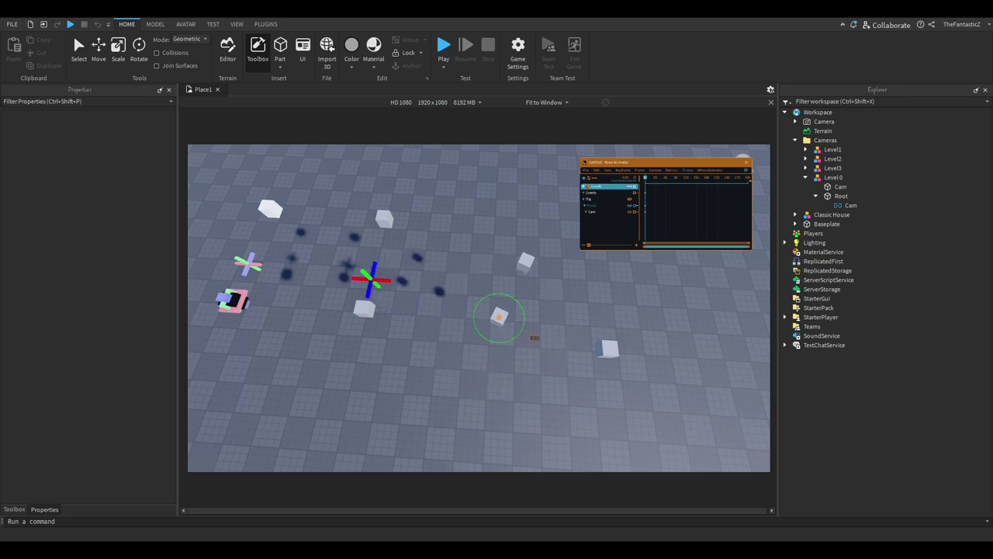
pyautogui.click(747, 162)
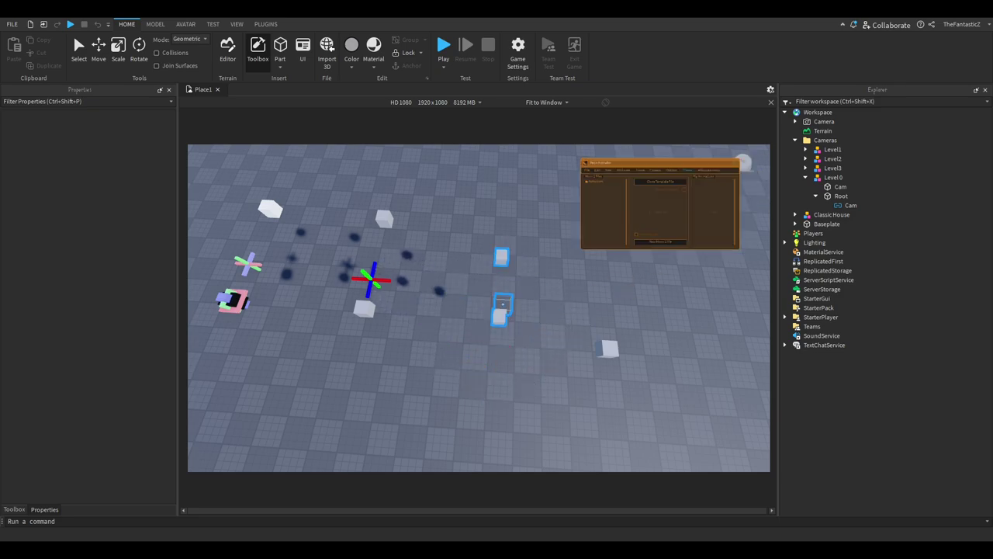
# Step: Set the Level1 model's origin position to 0, 22.8, 0
pyautogui.press('Down')
pyautogui.press('Down')
pyautogui.press('Down')
pyautogui.press('Down')
pyautogui.press('Down')
pyautogui.press('Down')
pyautogui.press('Down')
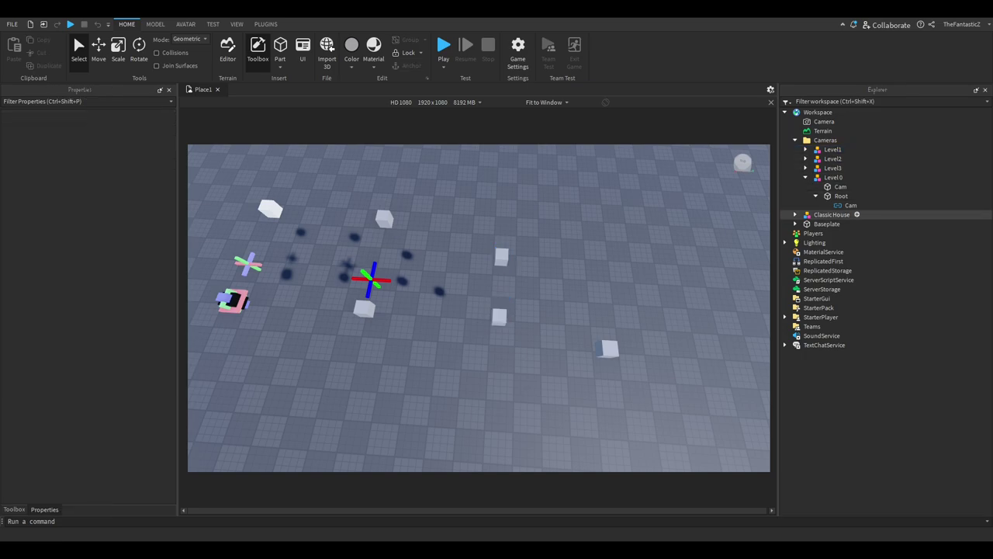
pyautogui.click(114, 231)
pyautogui.hotkey('ctrl', 'c')
pyautogui.press('Up')
pyautogui.press('Up')
pyautogui.press('Up')
pyautogui.press('Up')
pyautogui.press('Up')
pyautogui.press('Up')
pyautogui.press('Up')
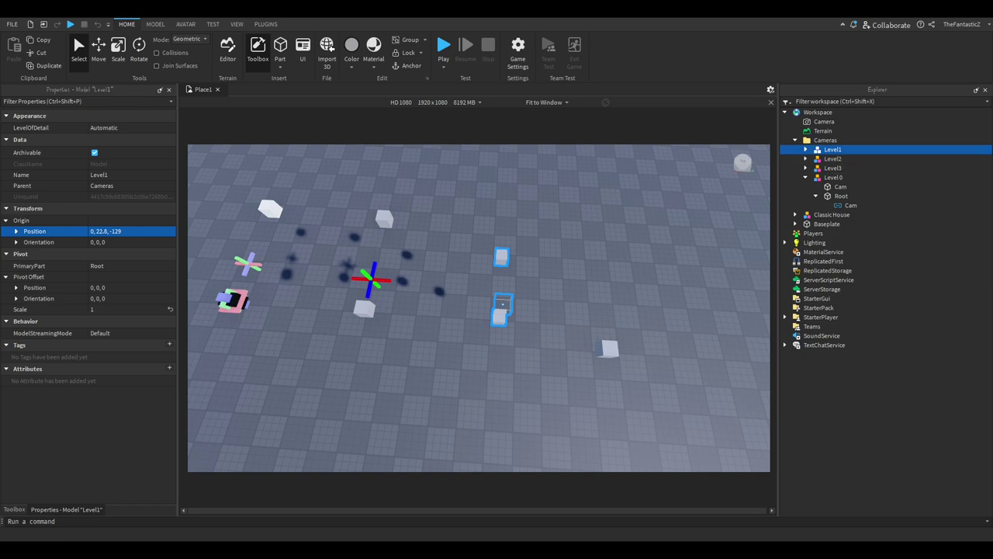
pyautogui.click(114, 231)
pyautogui.hotkey('ctrl', 'v')
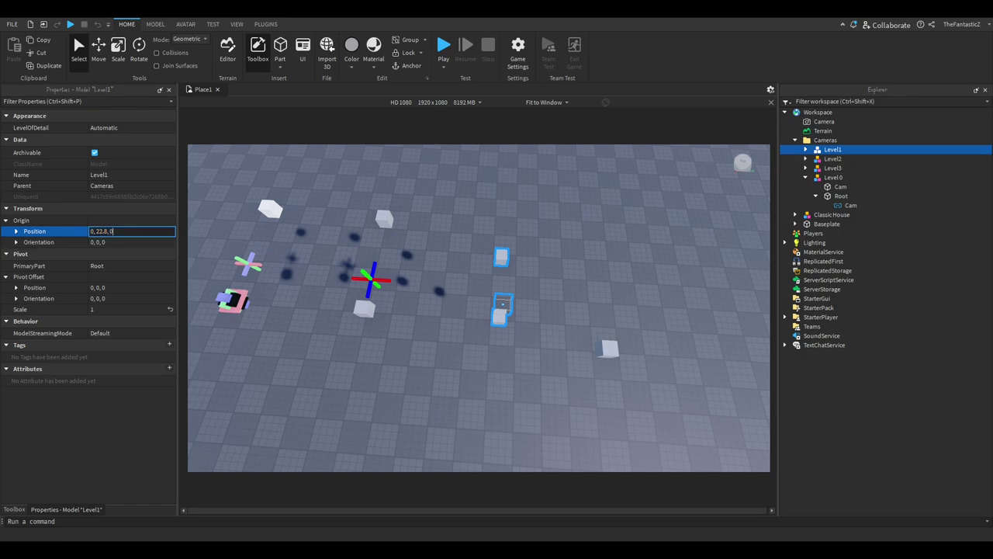
pyautogui.press('Return')
# Step: Select the Level1 model under the house's roof and launch Moon Animator 2
pyautogui.moveTo(503, 304); pyautogui.dragTo(503, 266, button='right')
pyautogui.click(503, 272)
pyautogui.scroll(10, 503, 268)
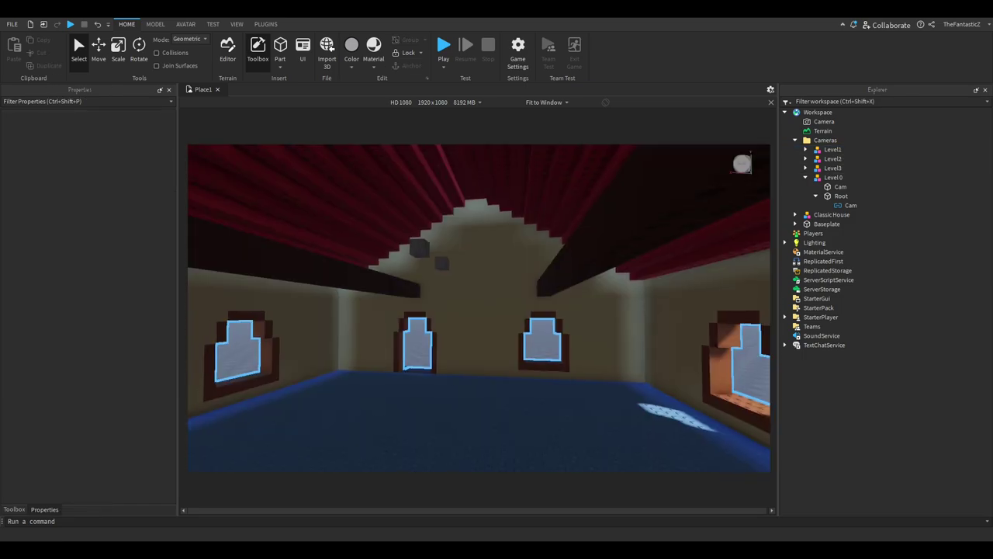
pyautogui.scroll(4, 536, 330)
pyautogui.moveTo(535, 330); pyautogui.dragTo(508, 264, button='right')
pyautogui.click(534, 325)
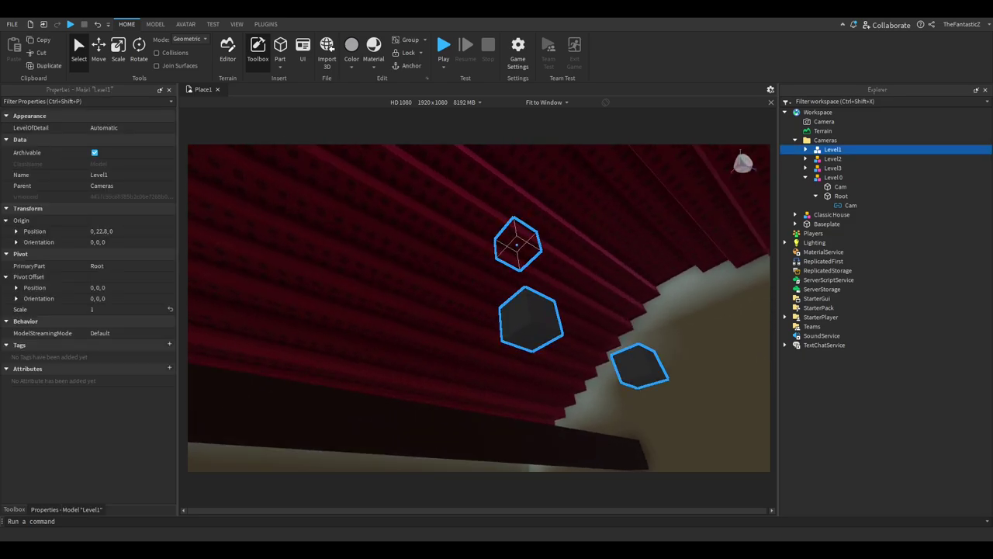
pyautogui.click(266, 24)
pyautogui.click(458, 55)
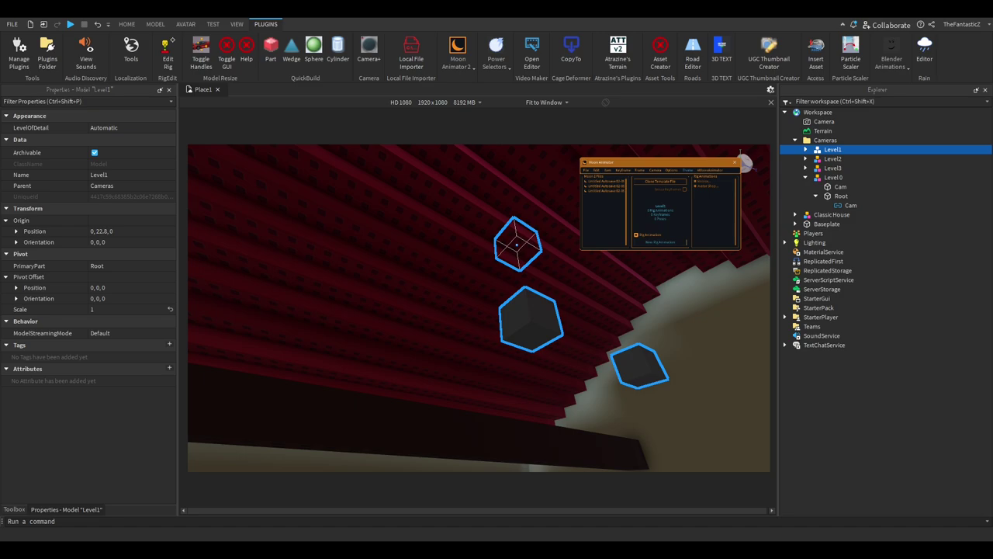
# Step: Start a new rig animation for the Level1 model and move its Cam part from under the roof to outside the house
pyautogui.click(661, 243)
pyautogui.click(639, 370)
pyautogui.press('r')
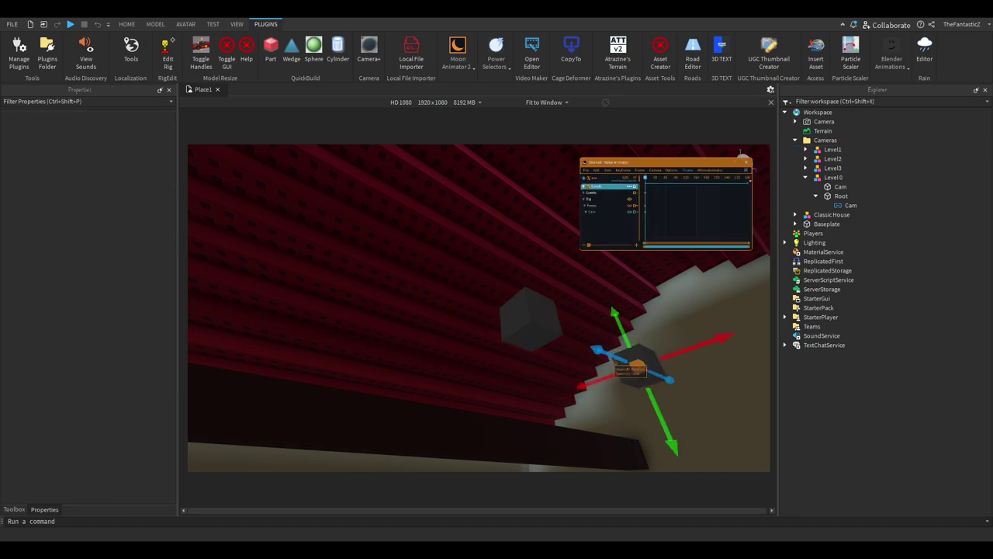
pyautogui.moveTo(615, 360); pyautogui.dragTo(656, 391)
pyautogui.moveTo(656, 391); pyautogui.dragTo(498, 341, button='right')
pyautogui.scroll(4, 644, 379)
pyautogui.scroll(3, 418, 323)
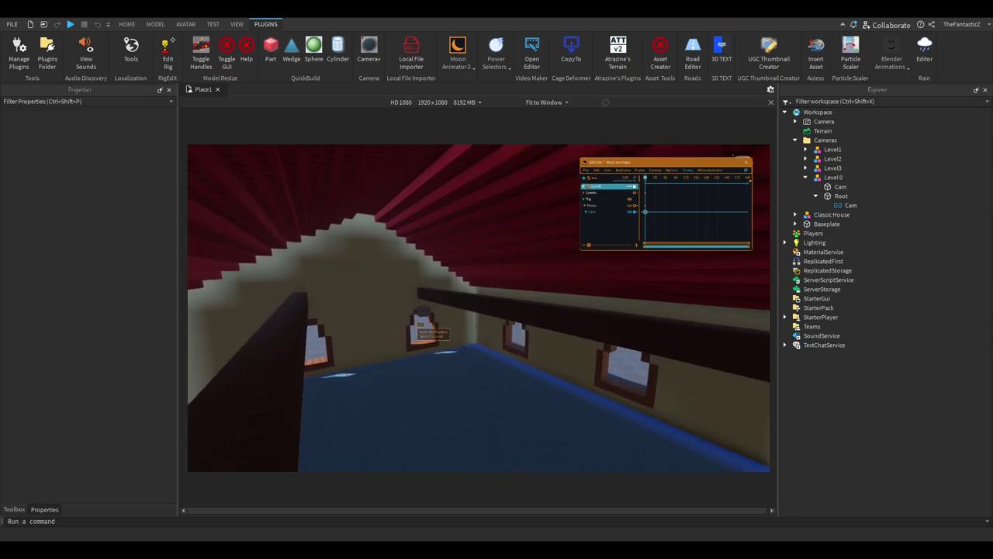
pyautogui.scroll(4, 417, 323)
pyautogui.moveTo(418, 323); pyautogui.dragTo(419, 323, button='right')
pyautogui.scroll(4, 481, 347)
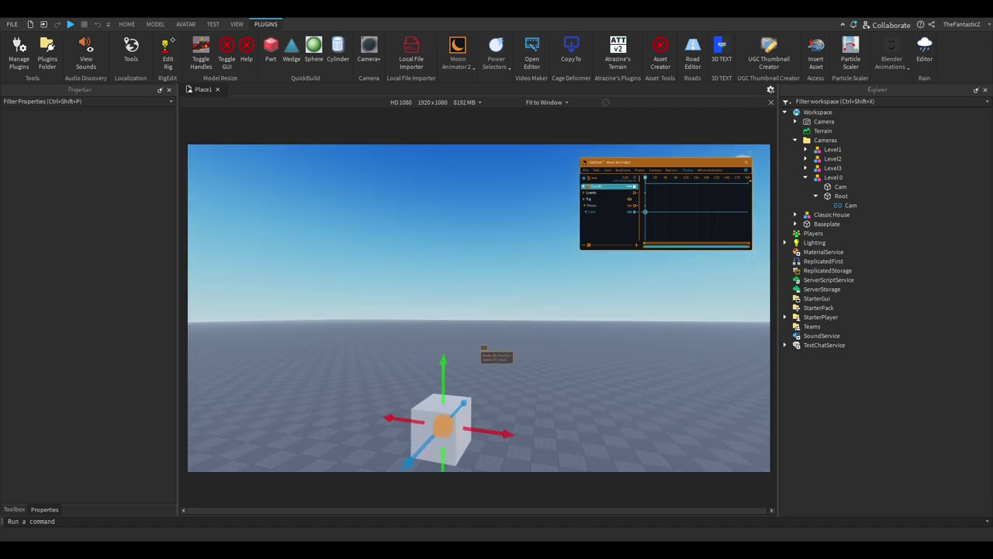
pyautogui.moveTo(482, 347); pyautogui.dragTo(479, 345, button='right')
pyautogui.scroll(-3, 479, 345)
pyautogui.click(603, 339)
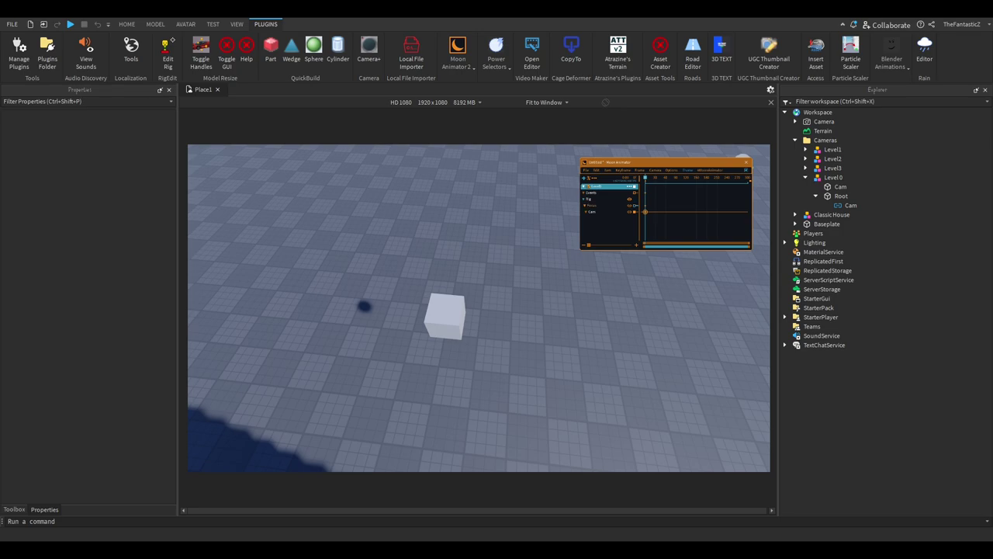
# Step: Add the workspace Camera as an item to the animation, agreeing to convert the file to Moon 2
pyautogui.click(585, 179)
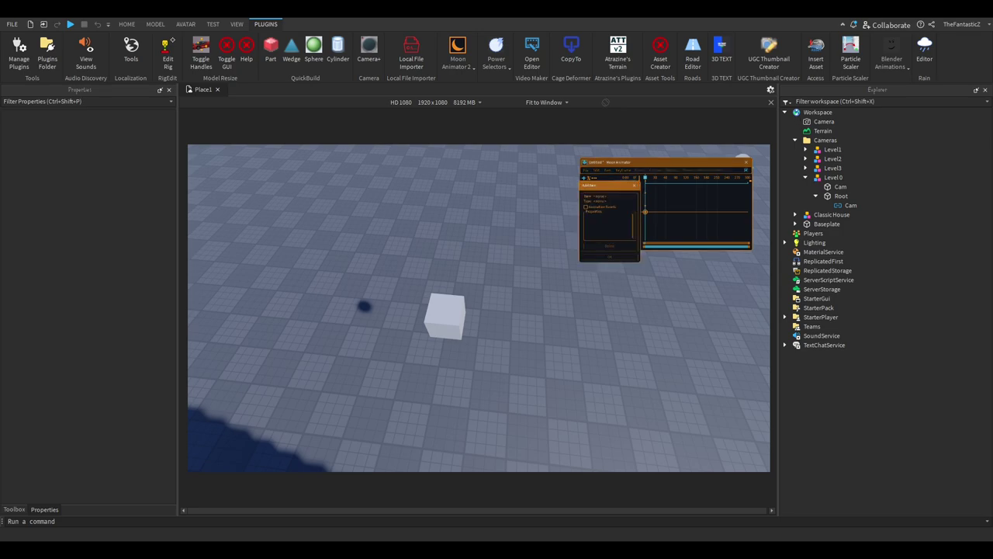
pyautogui.click(885, 122)
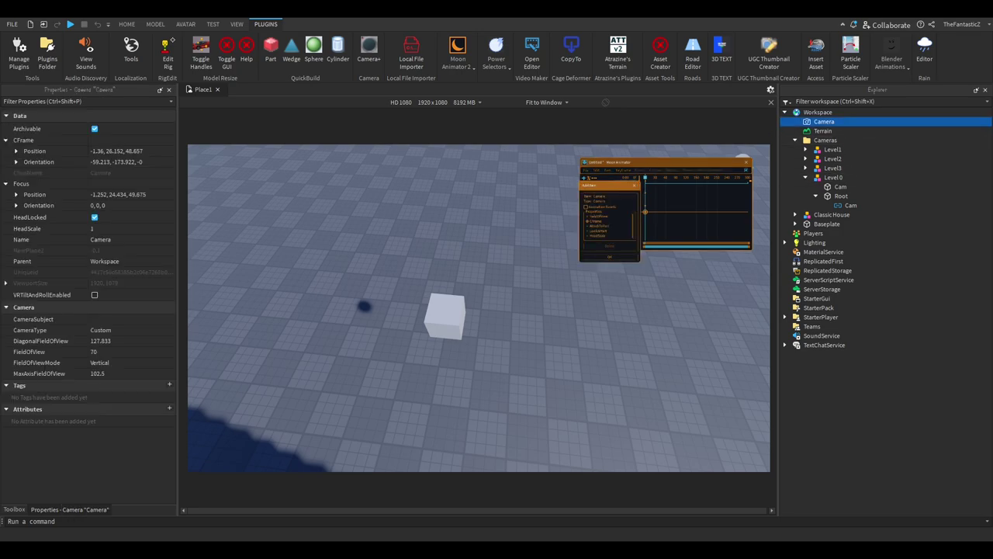
pyautogui.click(610, 257)
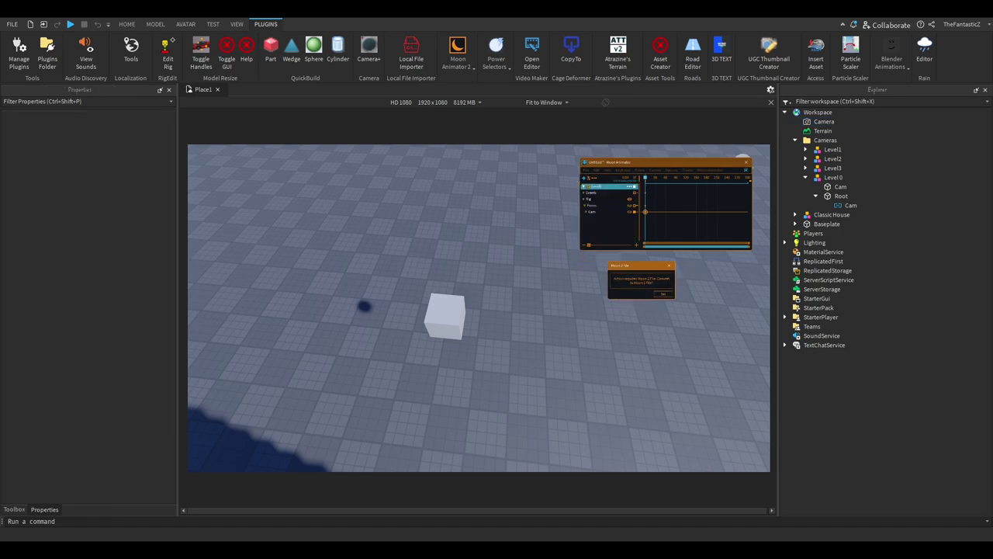
pyautogui.click(663, 294)
# Step: Move the Level1 Cam part farther away from the front of the house
pyautogui.moveTo(527, 335); pyautogui.dragTo(490, 343, button='right')
pyautogui.click(484, 345)
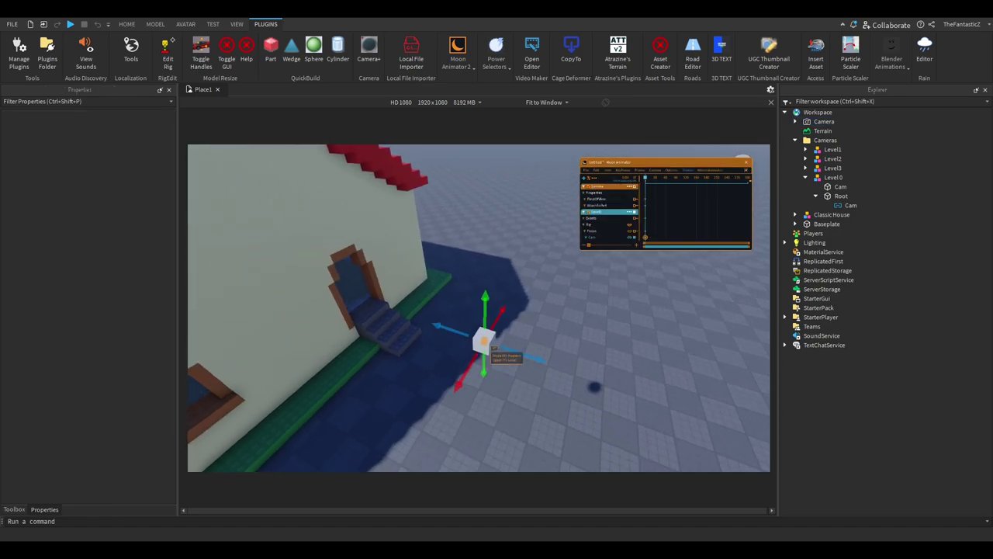
pyautogui.moveTo(501, 349); pyautogui.dragTo(660, 402)
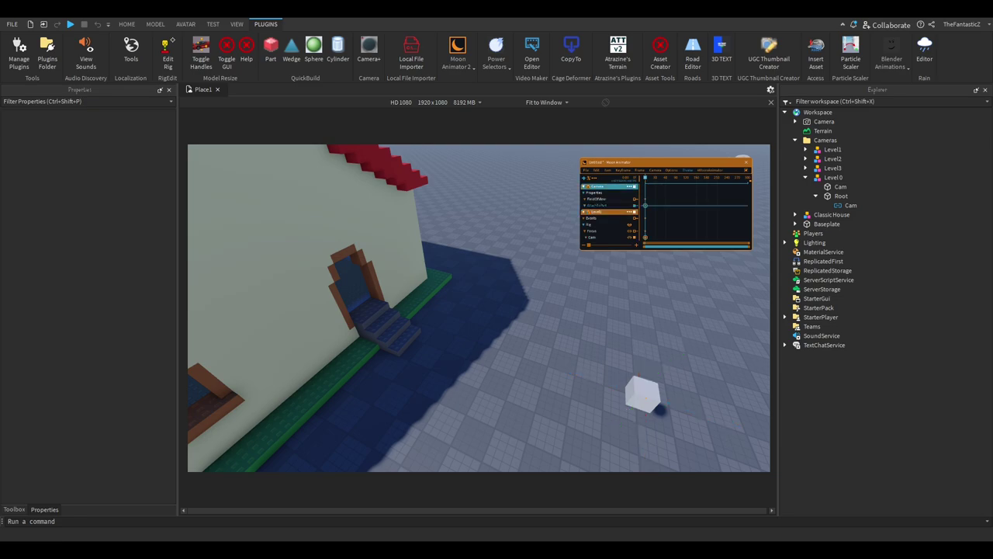
# Step: Try attaching the animated camera to the Level 0 model's Cam part
pyautogui.rightClick(645, 206)
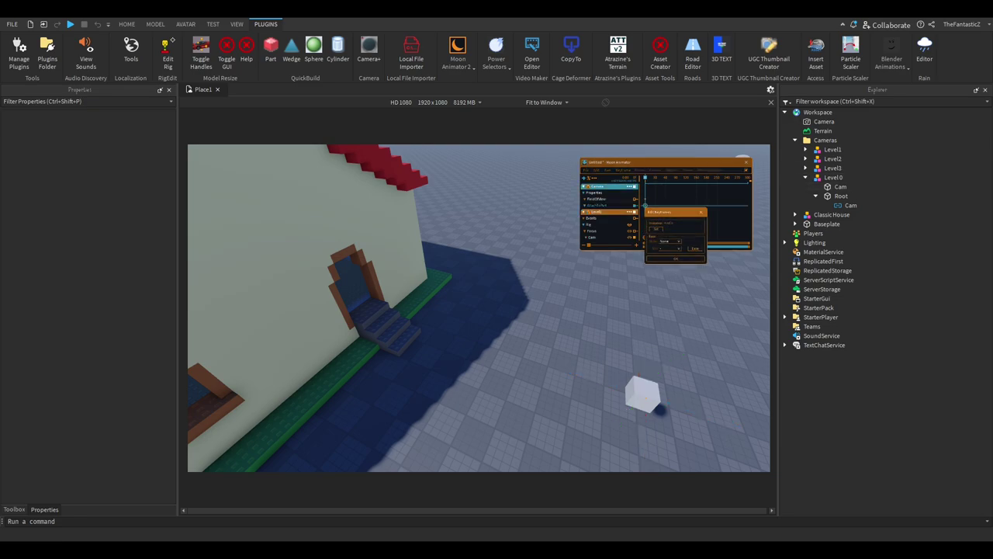
pyautogui.click(841, 187)
pyautogui.click(656, 229)
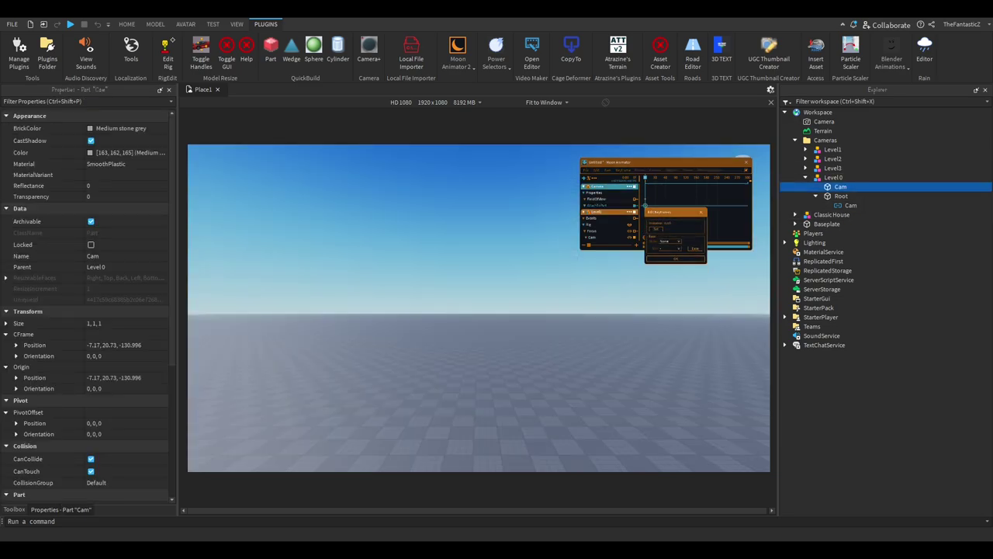
pyautogui.click(676, 259)
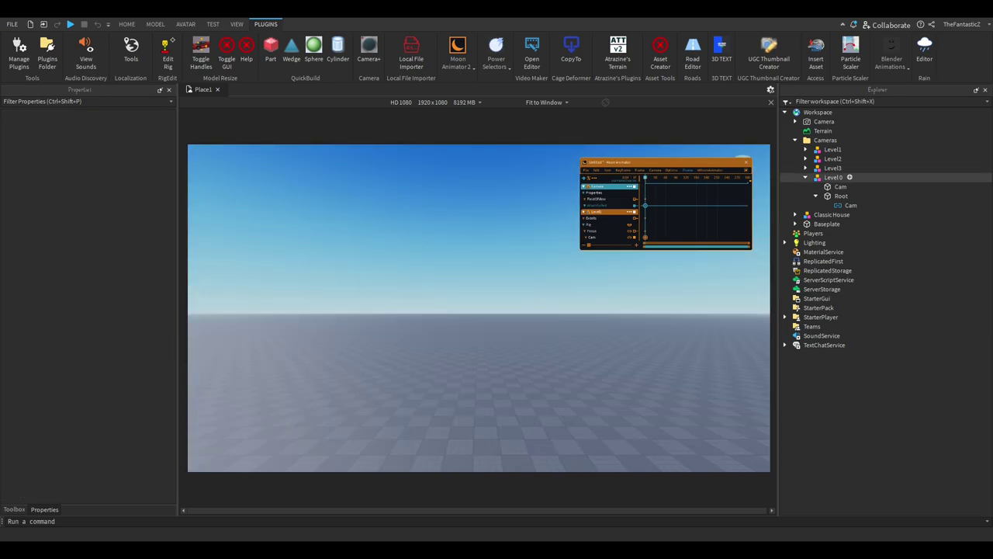
# Step: Attach the animated camera to the Level1 model's Cam part in its first keyframe
pyautogui.click(806, 177)
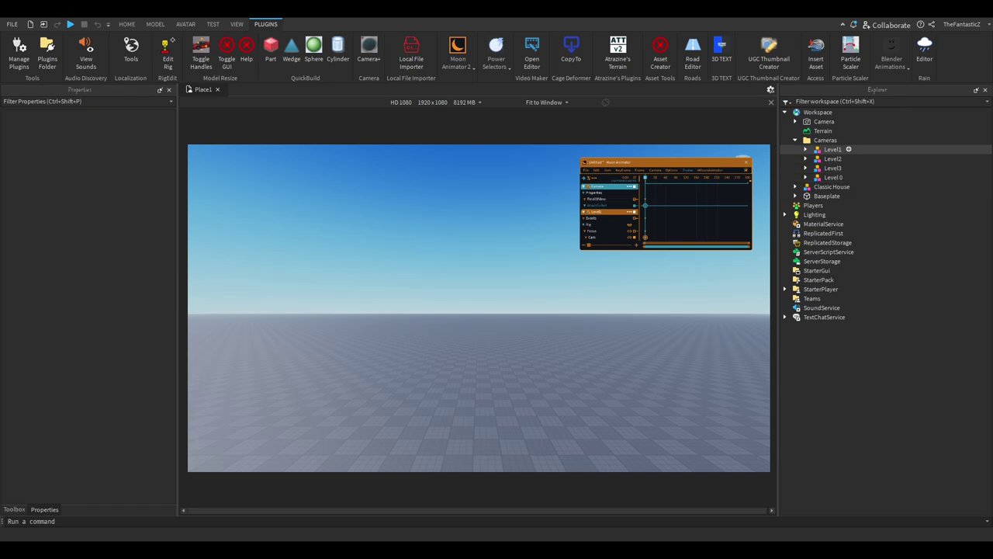
pyautogui.click(805, 149)
pyautogui.doubleClick(645, 205)
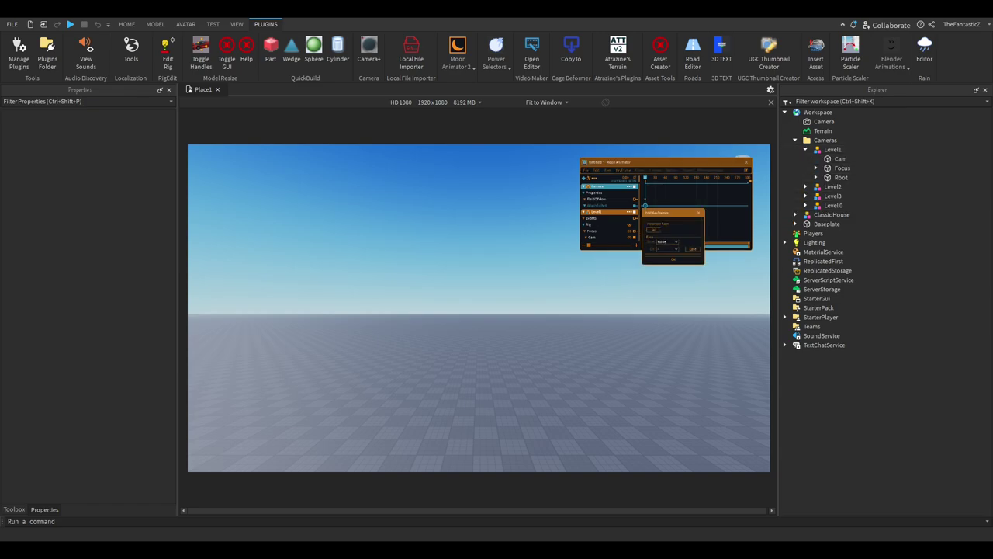
pyautogui.click(841, 158)
pyautogui.click(653, 230)
pyautogui.click(673, 259)
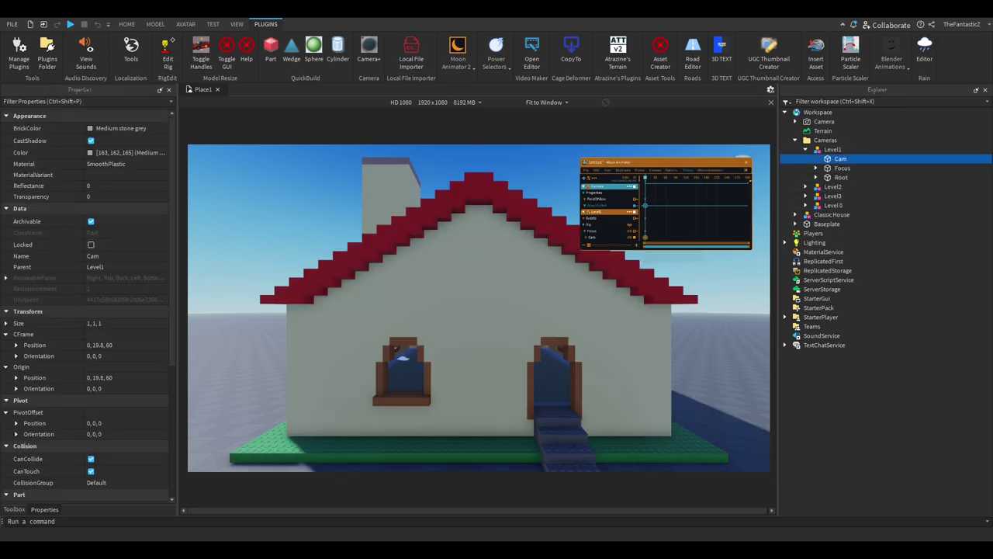
# Step: Move the Level1 Cam farther back so the whole house fits the shot, checking the framing through the attached camera
pyautogui.moveTo(575, 287); pyautogui.dragTo(502, 311, button='right')
pyautogui.click(502, 312)
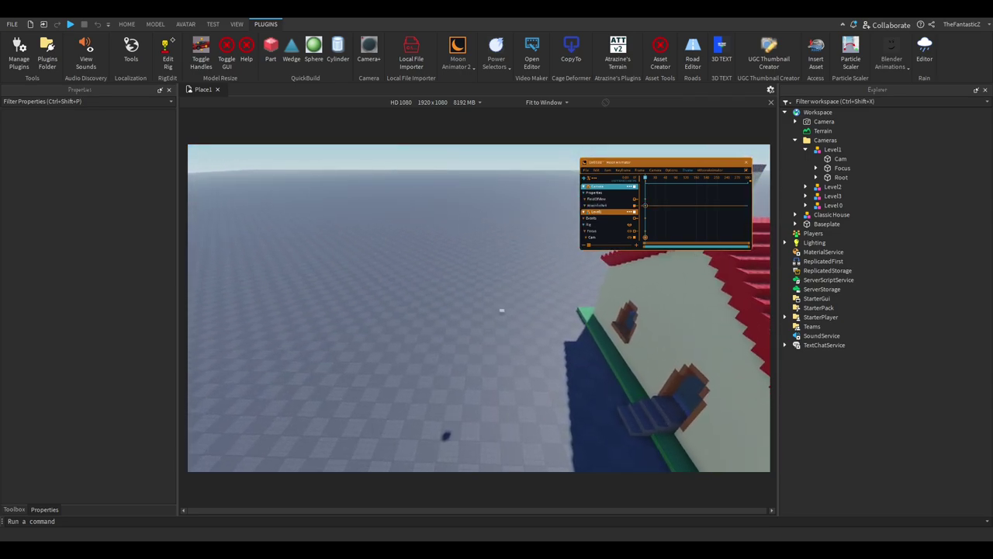
pyautogui.moveTo(530, 313); pyautogui.dragTo(476, 312)
pyautogui.click(645, 178)
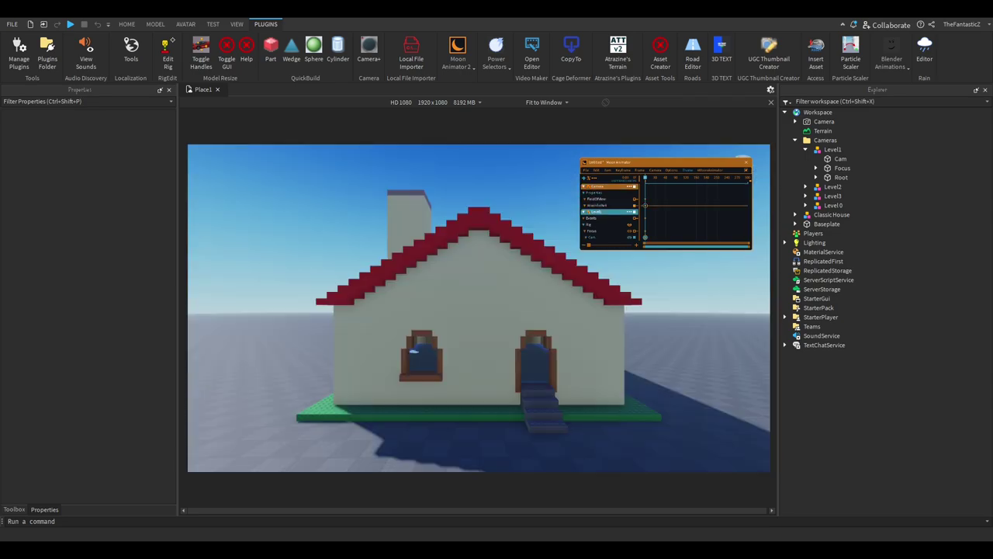
pyautogui.moveTo(547, 284); pyautogui.dragTo(522, 302, button='right')
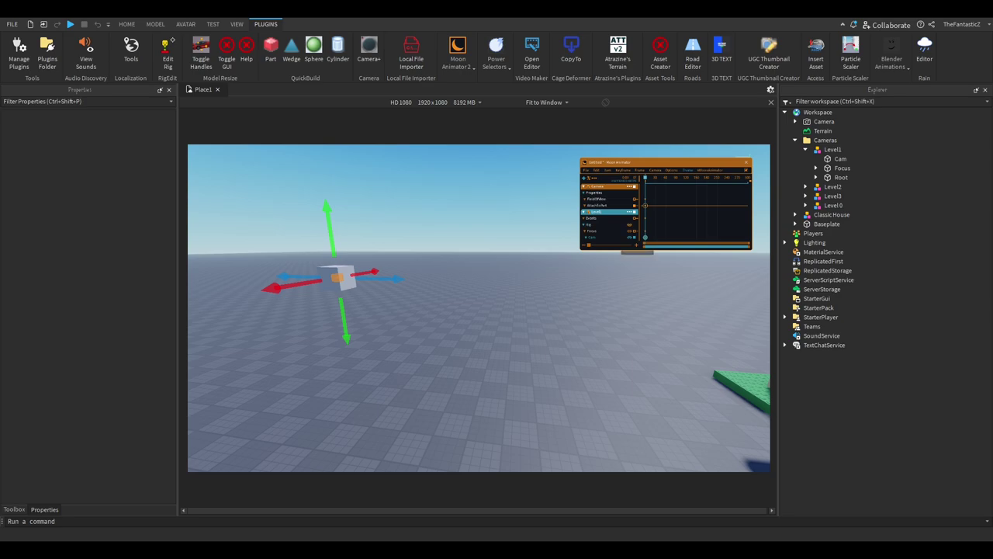
# Step: Rotate the Focus part halfway between its second and last keyframes to swing the Cam around the house, and play the animation
pyautogui.click(593, 231)
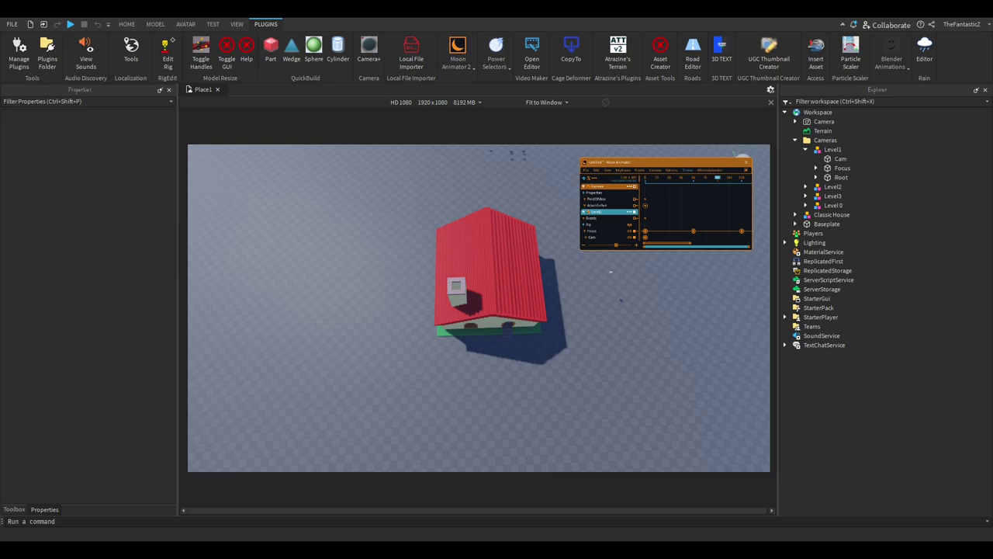
pyautogui.click(496, 324)
pyautogui.moveTo(493, 354); pyautogui.dragTo(435, 261)
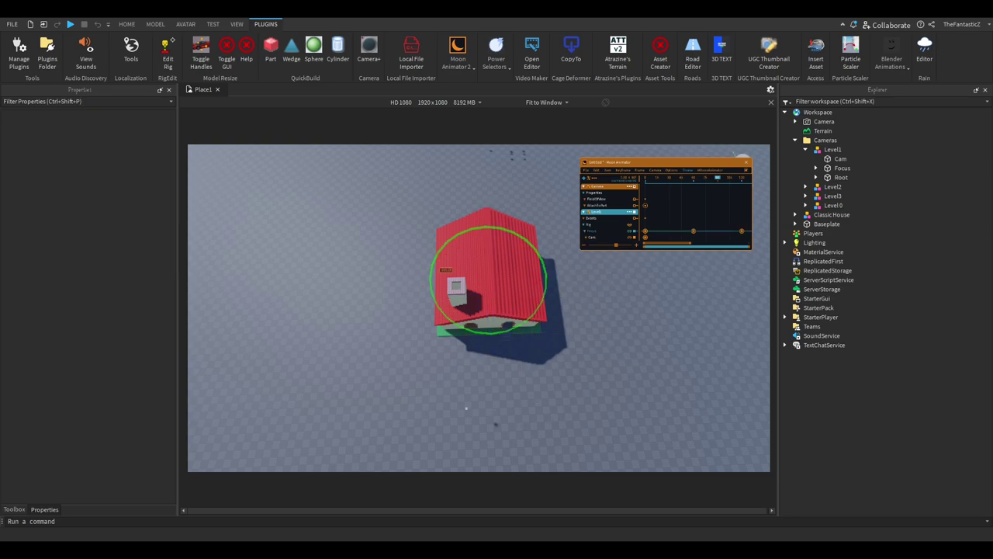
pyautogui.moveTo(498, 229); pyautogui.dragTo(525, 237)
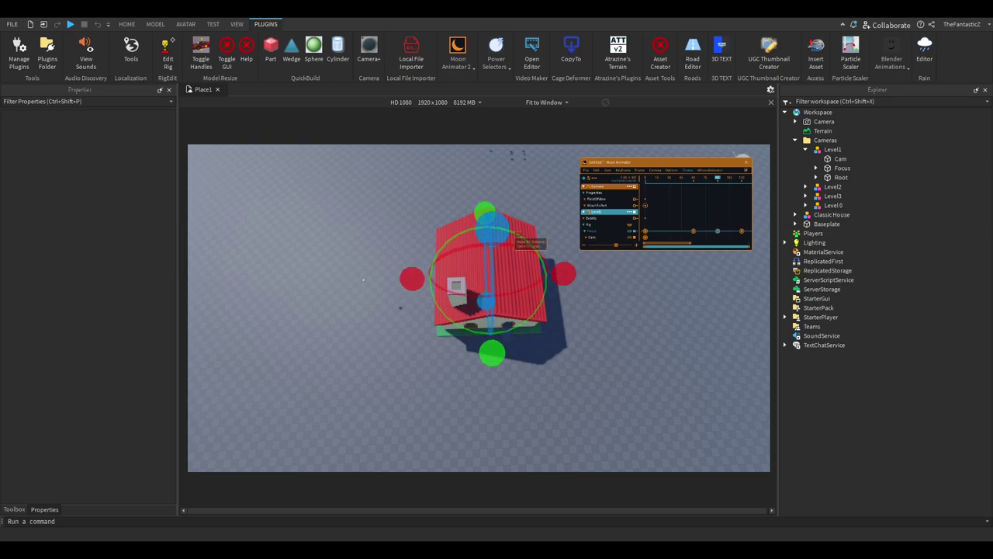
pyautogui.press('space')
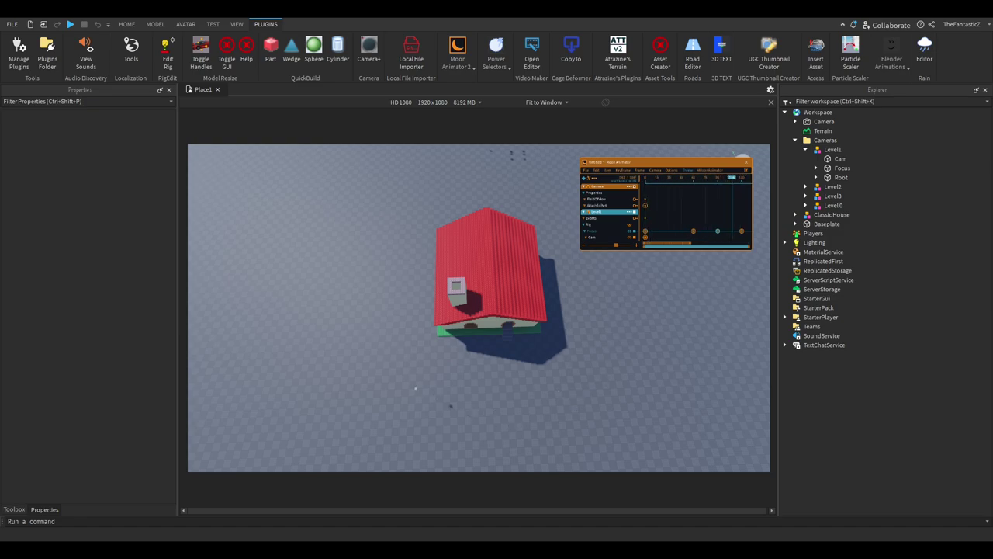
# Step: Turn the camera's part attachment back on and play the orbit from the Level1 Cam's view
pyautogui.click(635, 206)
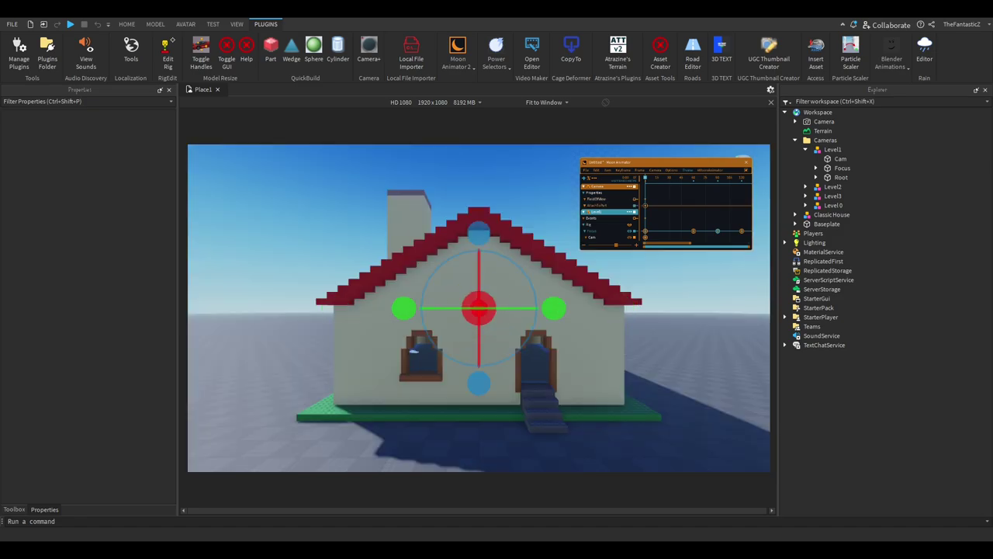
pyautogui.press('Escape')
pyautogui.press('space')
pyautogui.press('space')
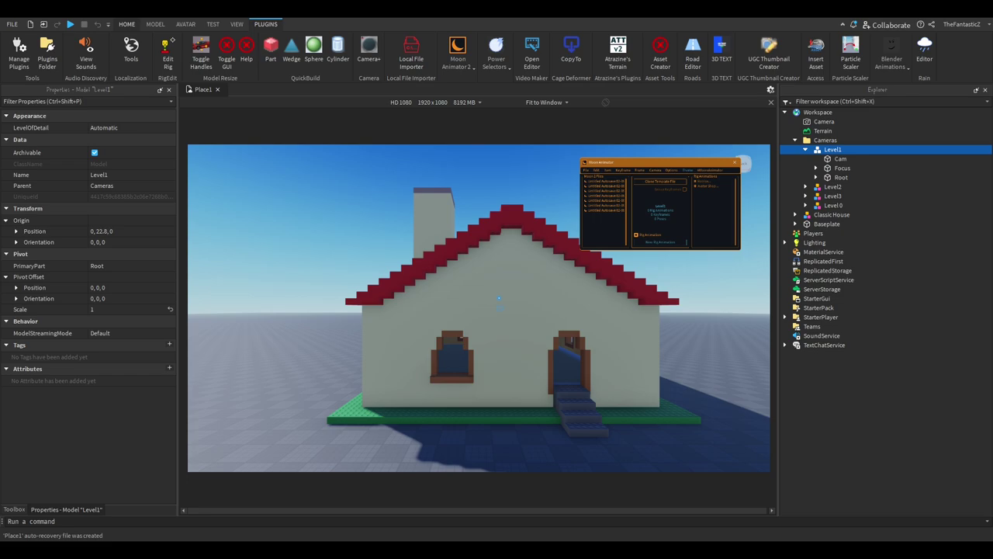
# Step: Return to the model editing tools and select the Level2 model among the camera rigs outside the house
pyautogui.click(127, 24)
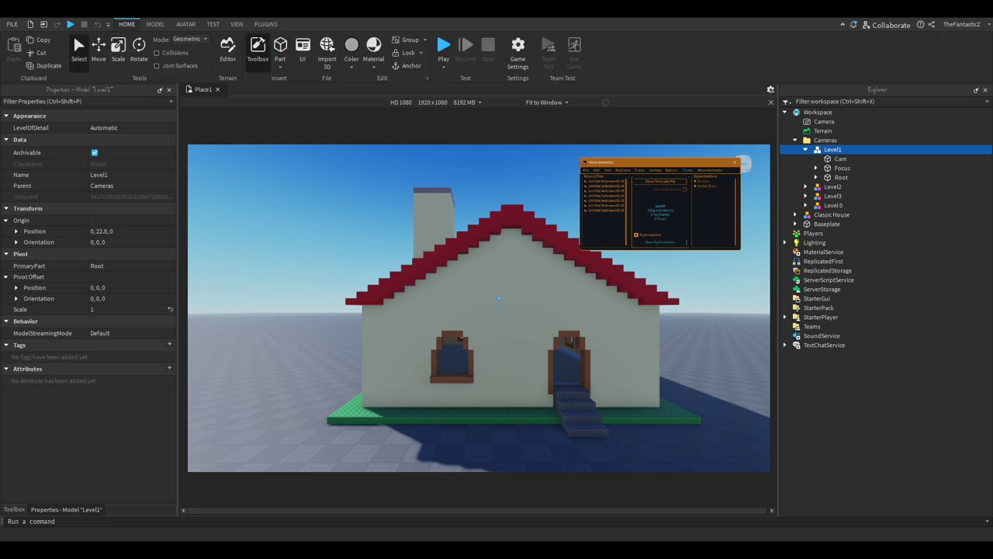
pyautogui.click(326, 256)
pyautogui.press('w')
pyautogui.press('w')
pyautogui.moveTo(458, 256)
pyautogui.mouseDown(button='right')
pyautogui.moveTo(458, 326)
pyautogui.moveTo(458, 272)
pyautogui.mouseUp(button='right')
pyautogui.click(449, 252)
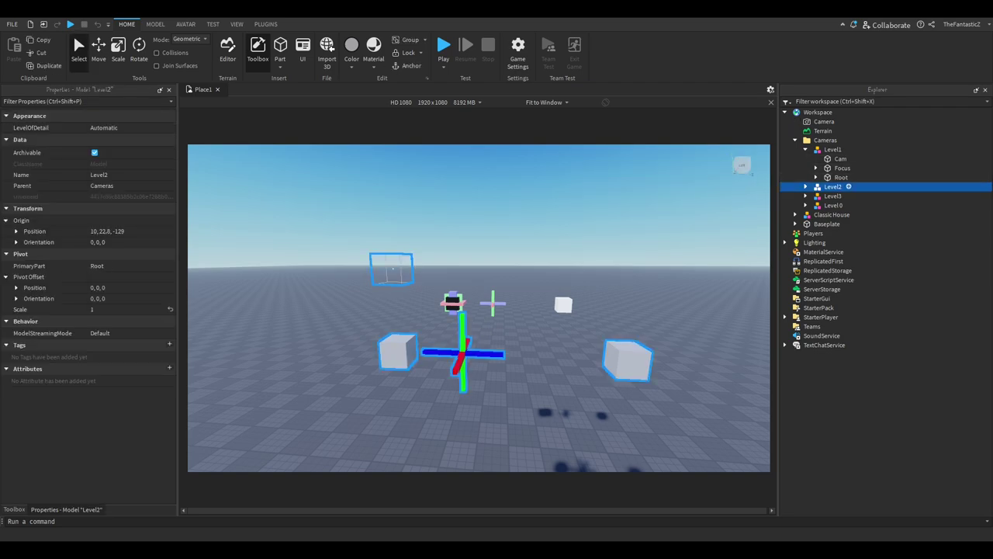
# Step: Move the Level1 model out of the house and back beside the other rigs, to origin position 0, 22.8, -126
pyautogui.press('a')
pyautogui.moveTo(479, 309); pyautogui.dragTo(621, 310, button='right')
pyautogui.click(833, 150)
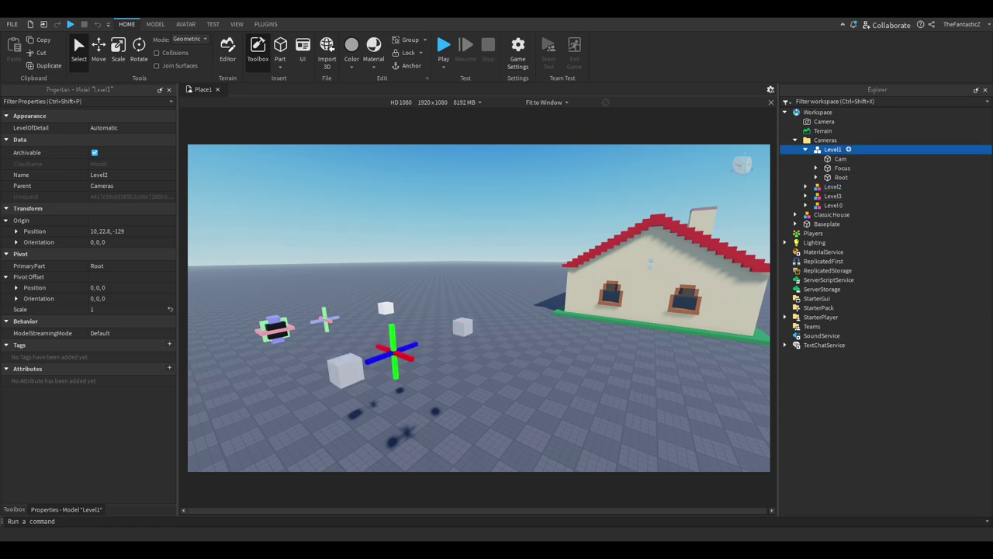
pyautogui.hotkey('ctrl', '2')
pyautogui.moveTo(651, 262); pyautogui.dragTo(640, 258)
pyautogui.hotkey('ctrl', 'z')
pyautogui.click(848, 150)
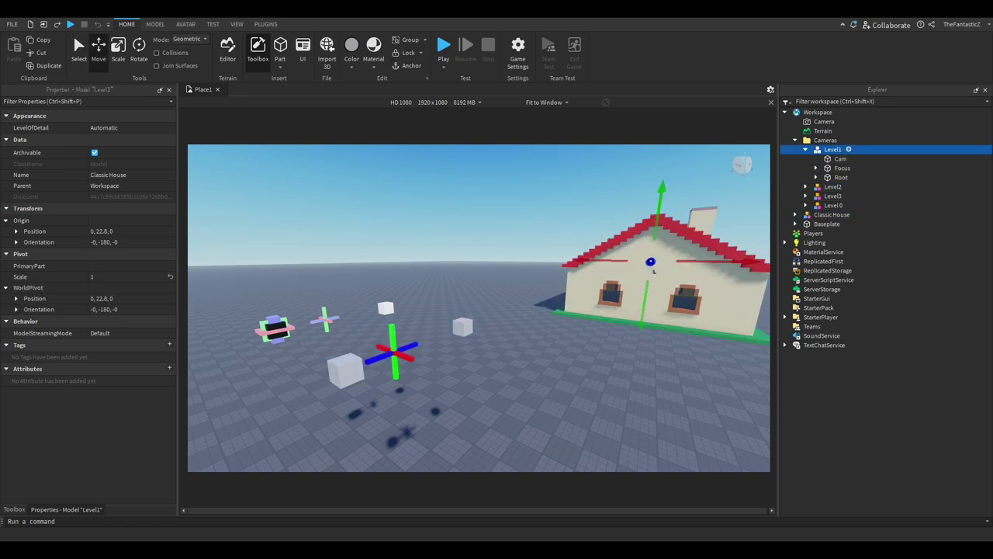
pyautogui.press('s')
pyautogui.moveTo(720, 170); pyautogui.dragTo(731, 226, button='right')
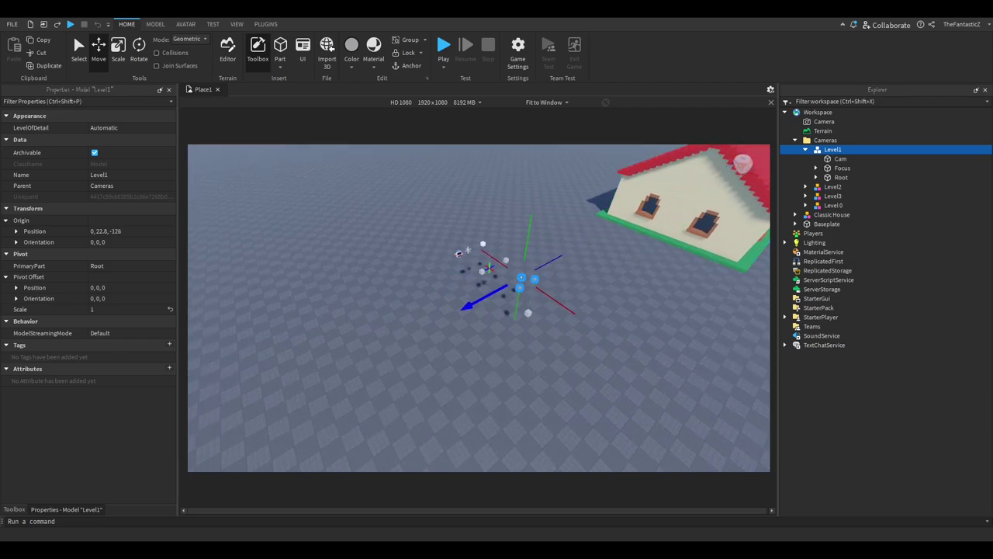
# Step: Copy the Classic House's origin position, 0, 22.8, 0, to the Level2 model
pyautogui.click(833, 187)
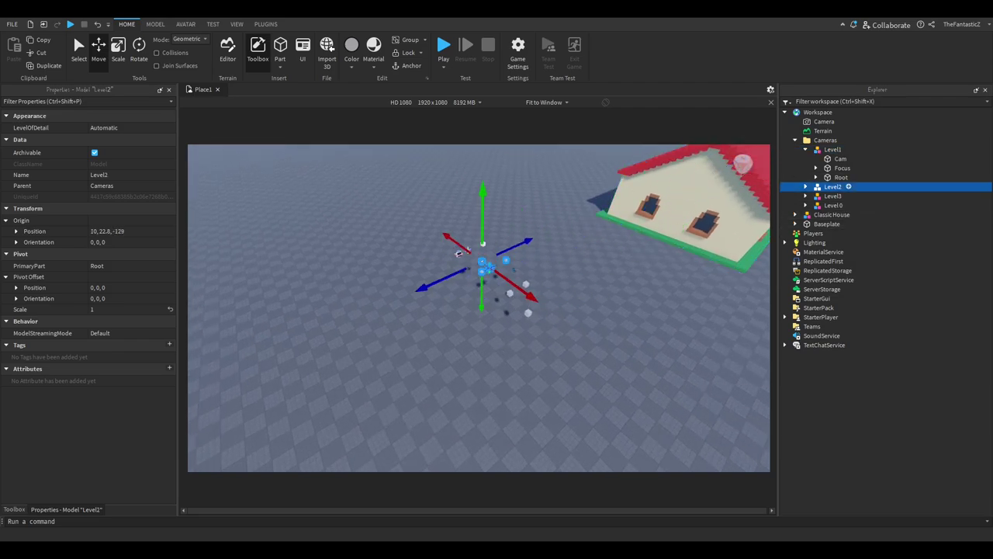
pyautogui.click(833, 214)
pyautogui.click(117, 232)
pyautogui.hotkey('ctrl', 'c')
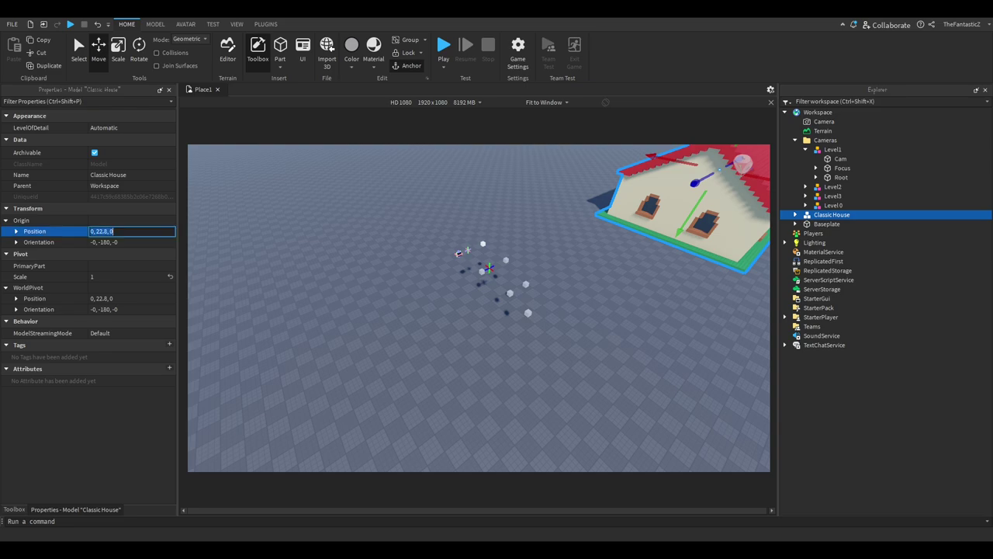
pyautogui.click(847, 186)
pyautogui.click(116, 231)
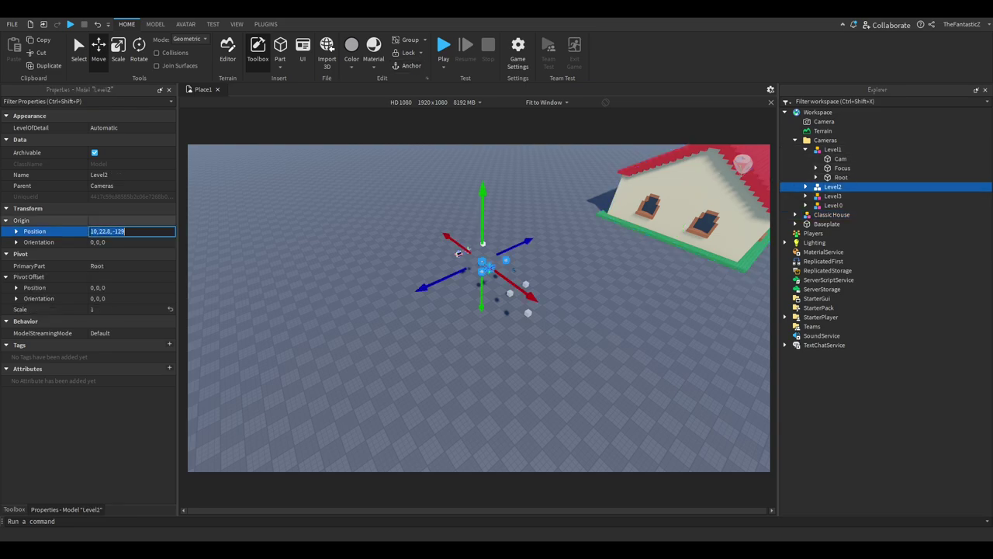
pyautogui.hotkey('ctrl', 'v')
pyautogui.click(478, 350)
# Step: Launch Moon Animator 2 and select the Level2 model under the house's roof
pyautogui.moveTo(479, 349); pyautogui.dragTo(582, 264, button='right')
pyautogui.press('w')
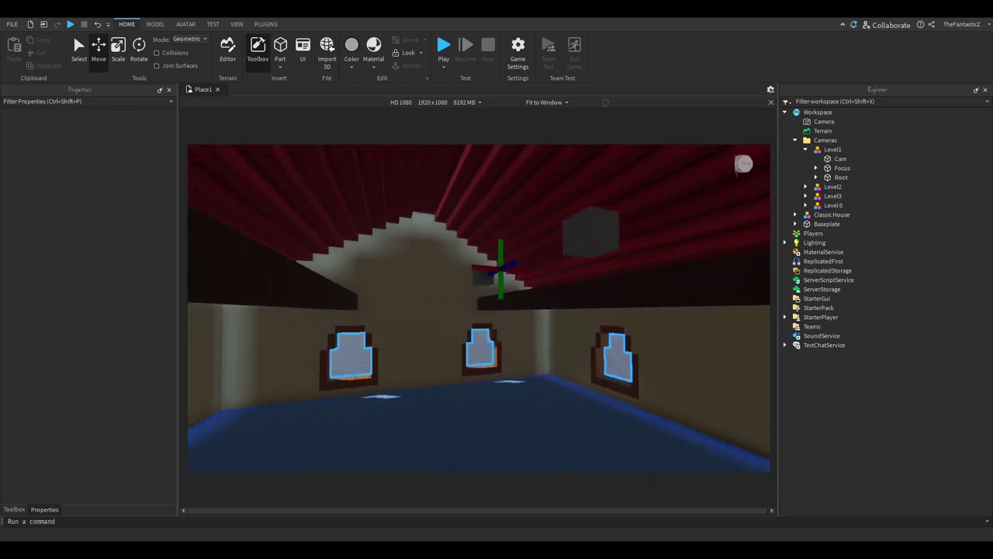
pyautogui.click(266, 24)
pyautogui.click(458, 51)
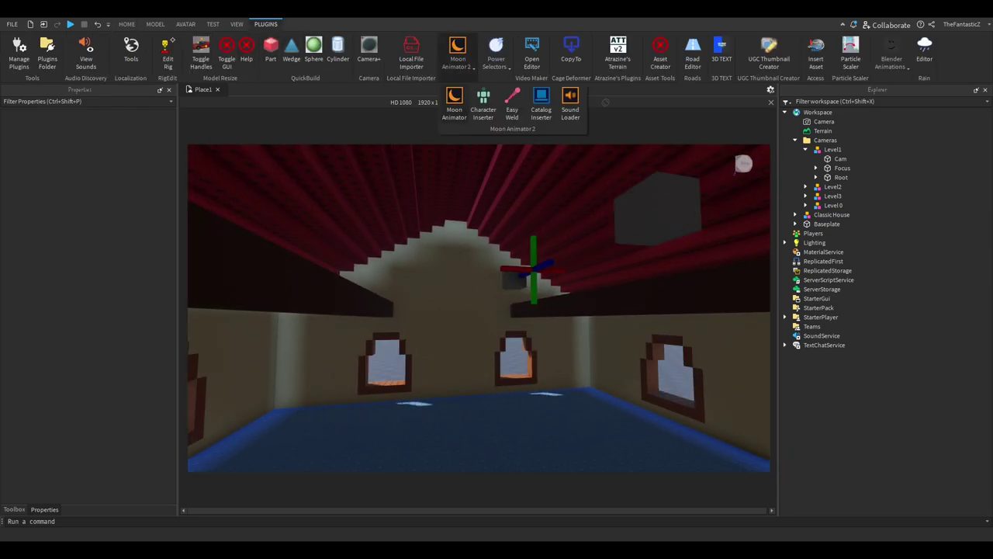
pyautogui.click(534, 268)
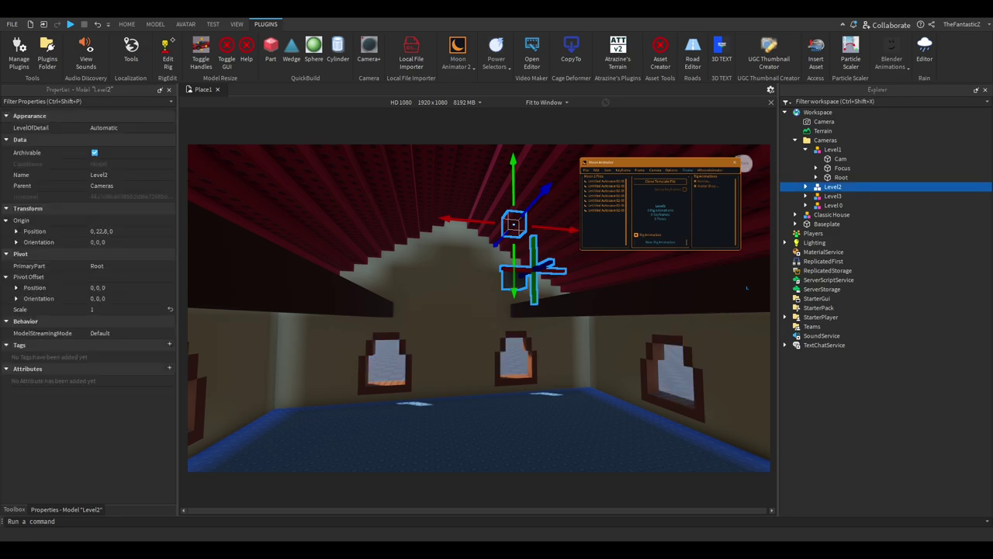
# Step: Create a new rig animation for the Level2 model and add the workspace Camera to its timeline
pyautogui.click(660, 242)
pyautogui.moveTo(474, 279); pyautogui.dragTo(551, 365, button='right')
pyautogui.scroll(-5, 478, 309)
pyautogui.click(584, 178)
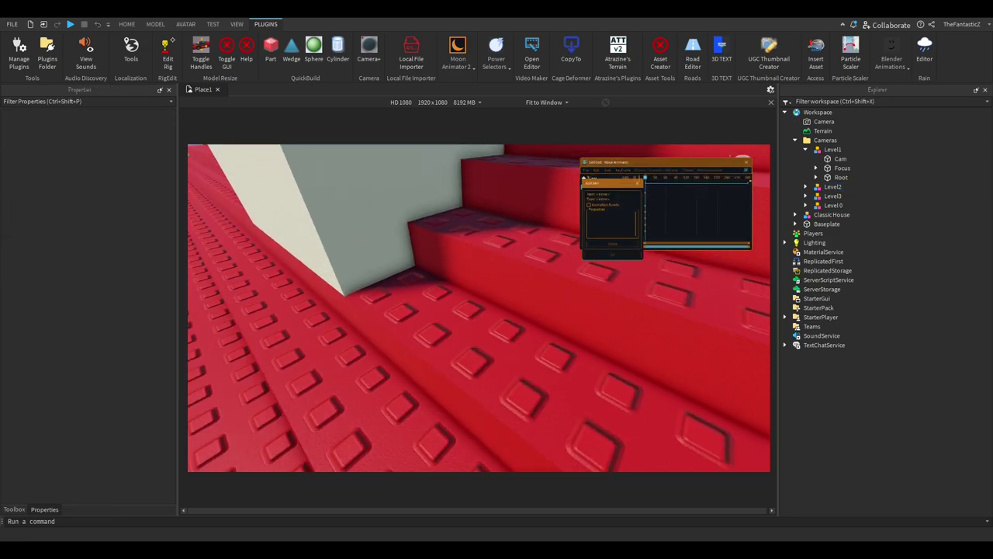
pyautogui.click(824, 122)
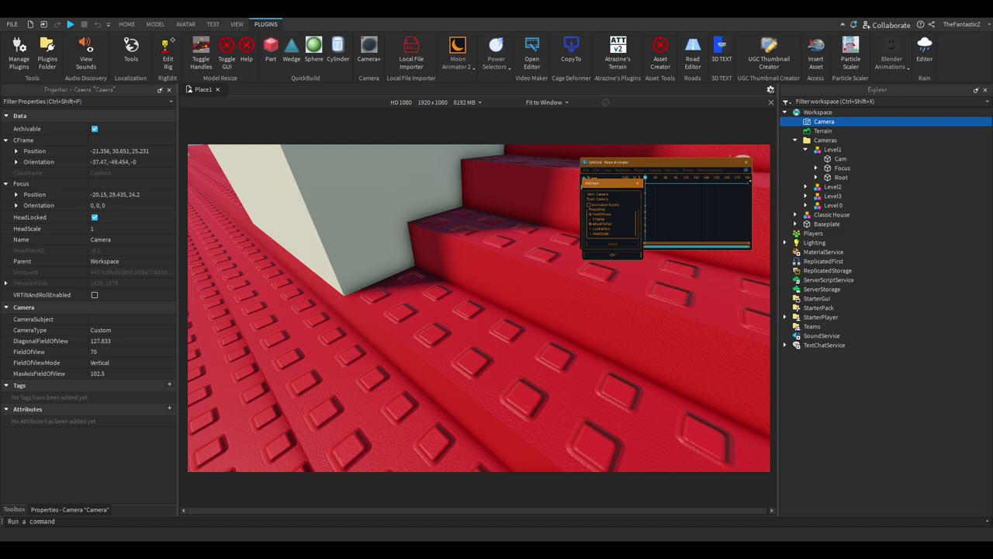
pyautogui.click(613, 254)
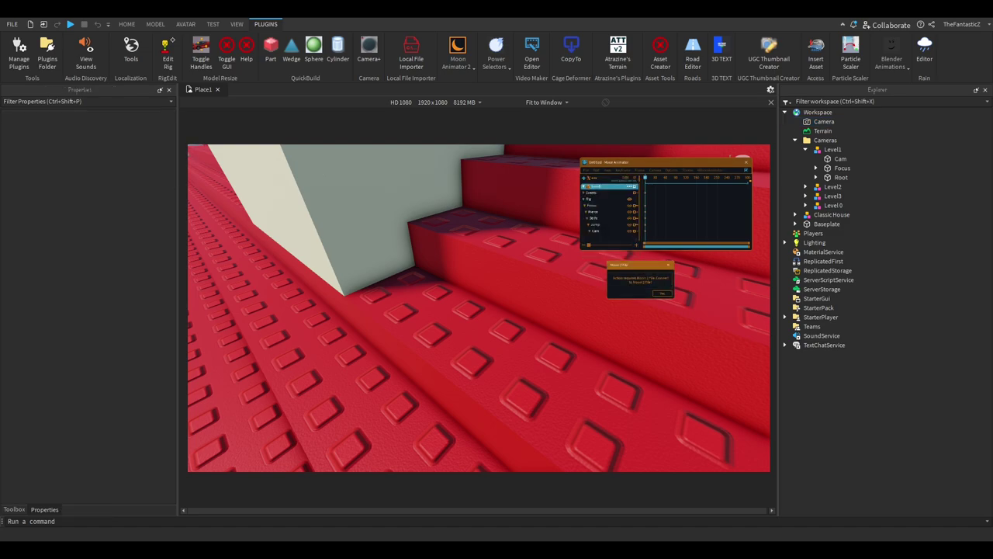
pyautogui.click(662, 293)
# Step: Set the Camera's AttachToPart keyframe at frame 0 to the Cam part of the Level2 model
pyautogui.press('s')
pyautogui.moveTo(659, 297); pyautogui.dragTo(692, 275, button='right')
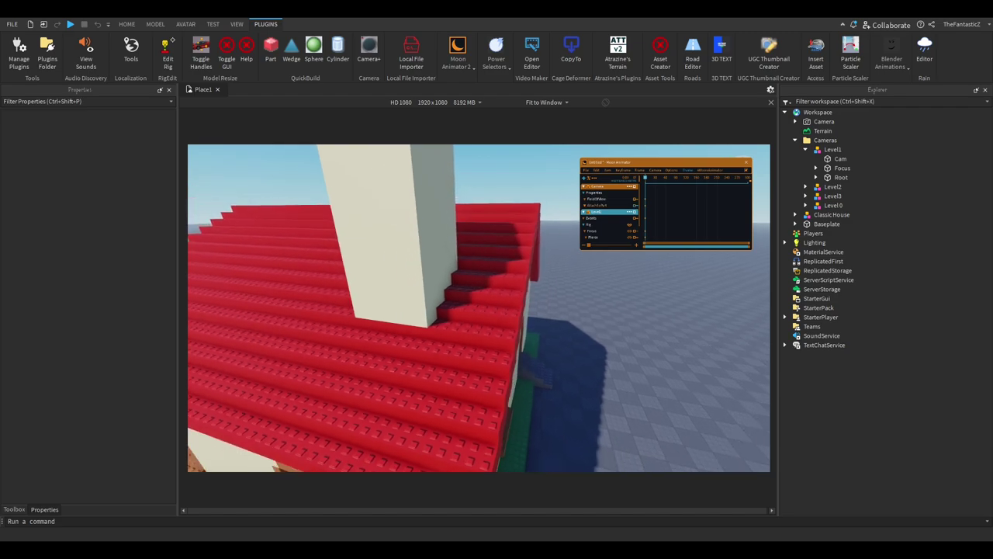
pyautogui.rightClick(645, 205)
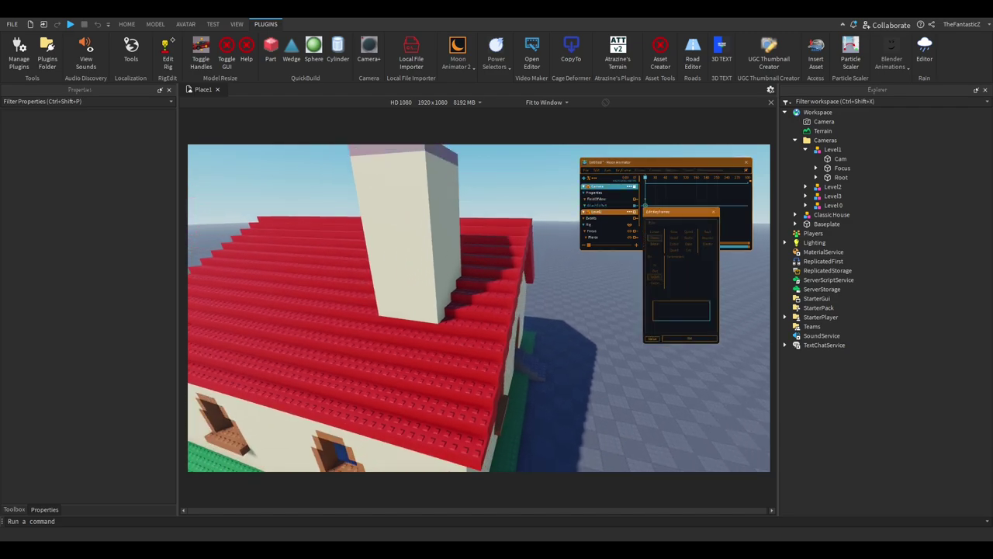
pyautogui.click(805, 187)
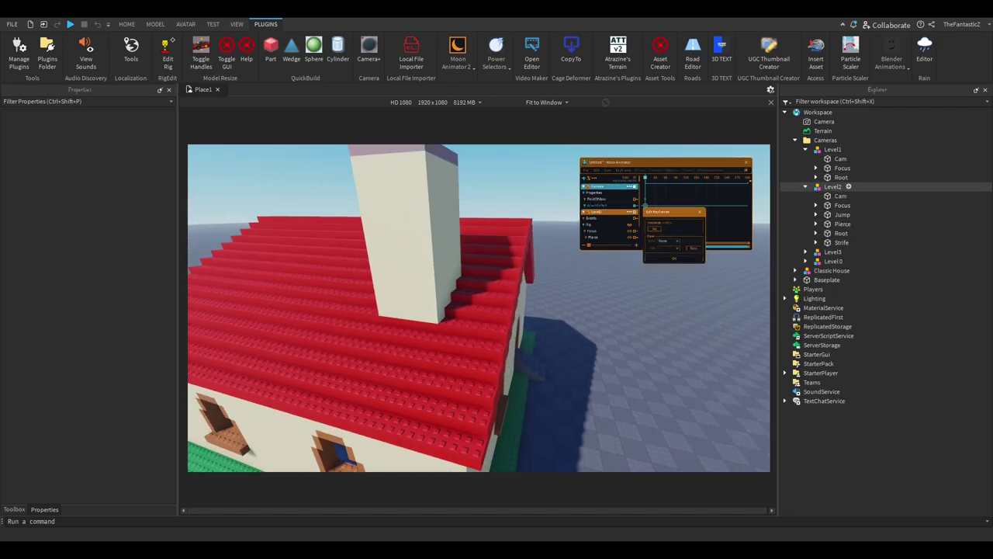
pyautogui.click(805, 149)
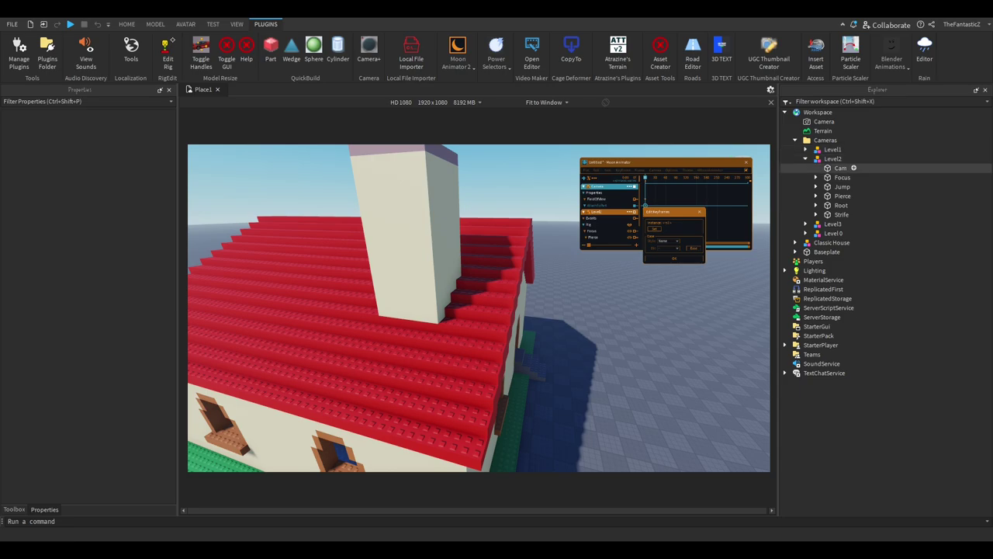
pyautogui.click(844, 168)
pyautogui.click(654, 228)
pyautogui.click(674, 259)
# Step: Inspect the Level2 rig's Focus, Jump, Pierce, Root and Strife parts one by one inside the house
pyautogui.moveTo(606, 310); pyautogui.dragTo(536, 364, button='right')
pyautogui.press('w')
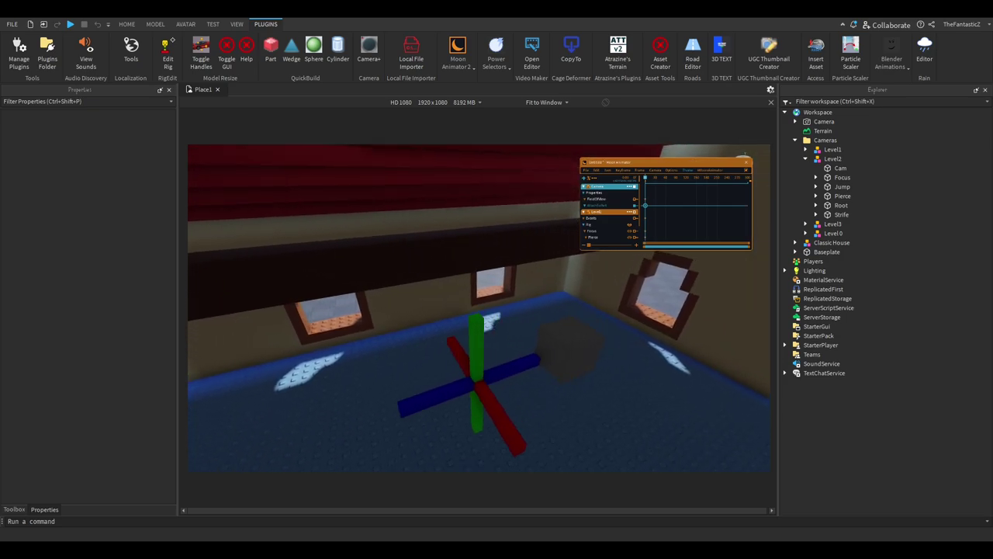
pyautogui.click(842, 177)
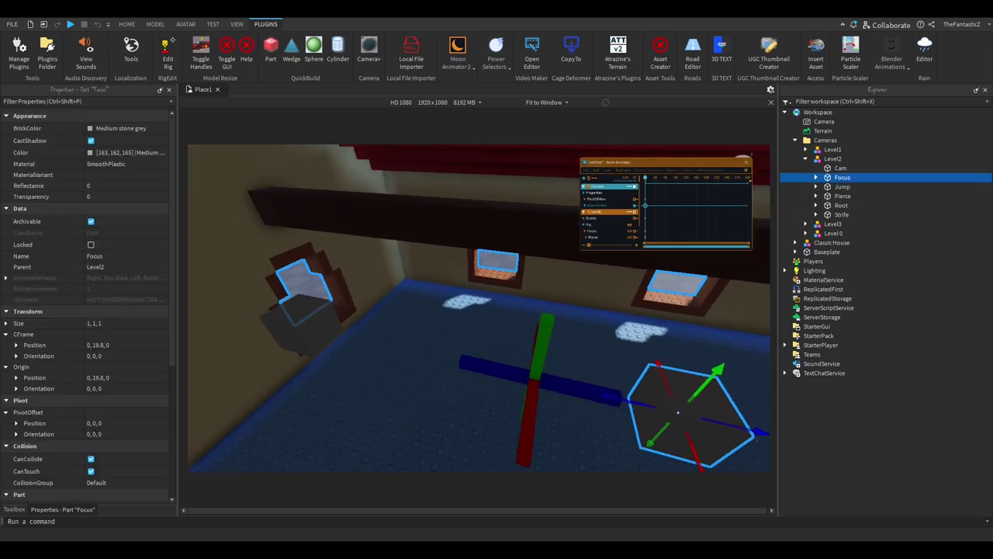
pyautogui.click(842, 186)
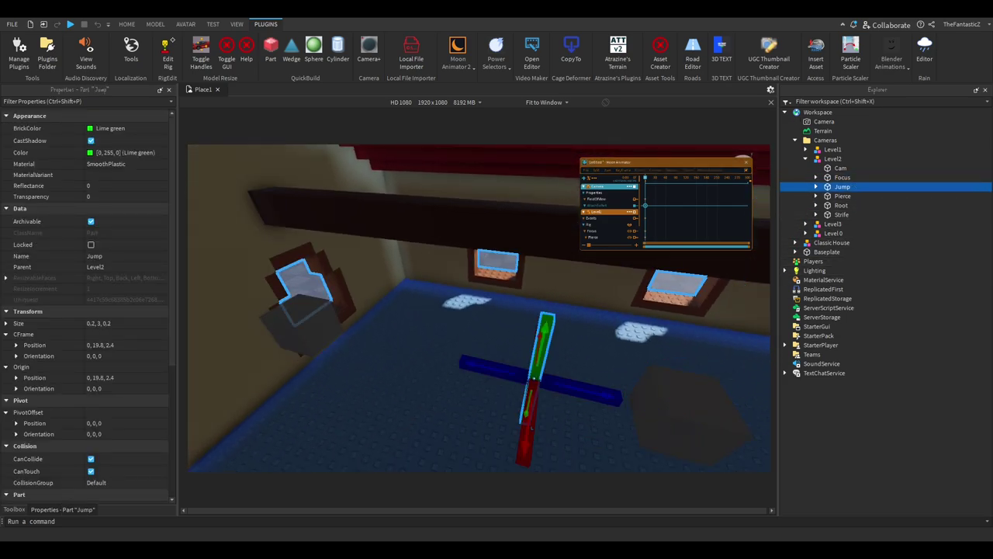
pyautogui.click(858, 195)
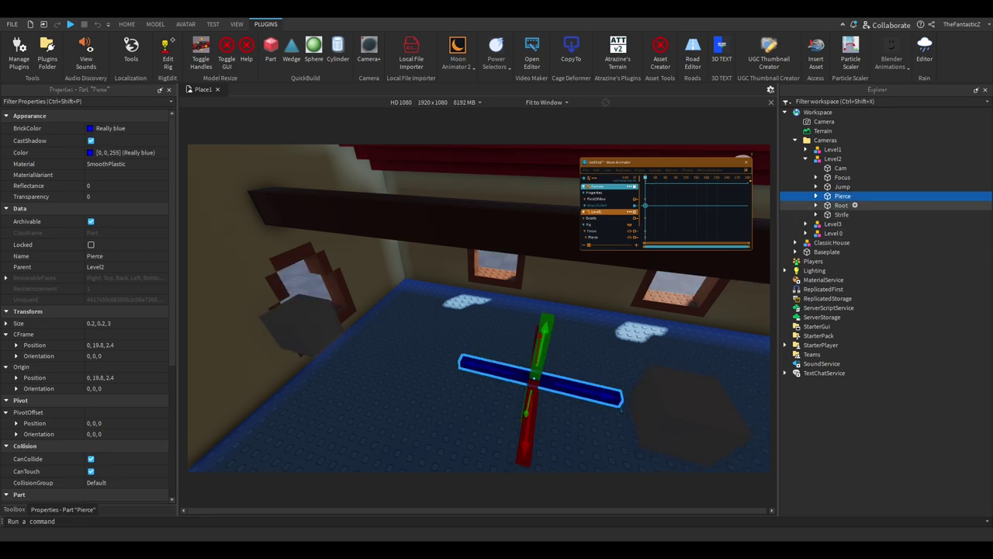
pyautogui.click(842, 205)
pyautogui.click(841, 214)
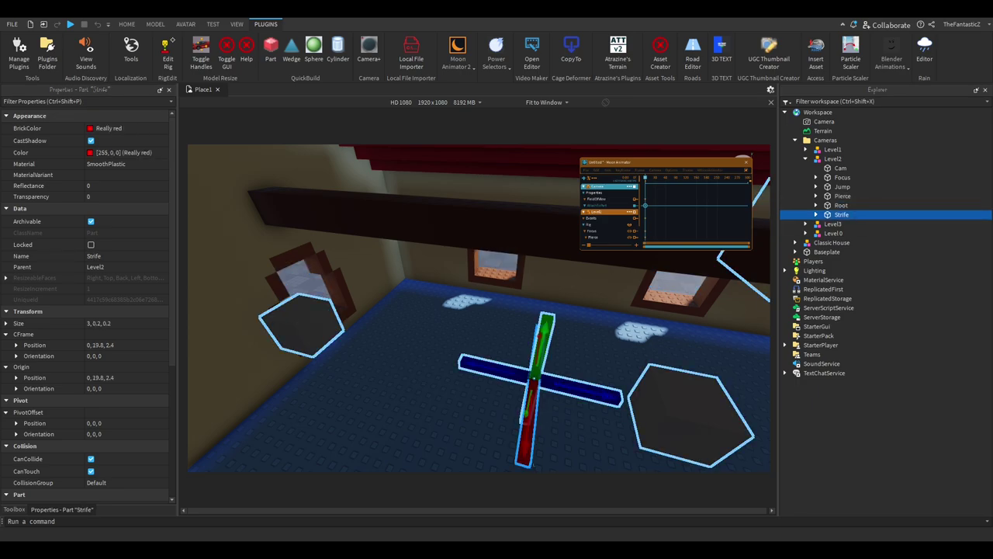
# Step: Examine the red Strife bar and the green Jump bar up close, then return to the attached camera view at frame 0
pyautogui.press('f')
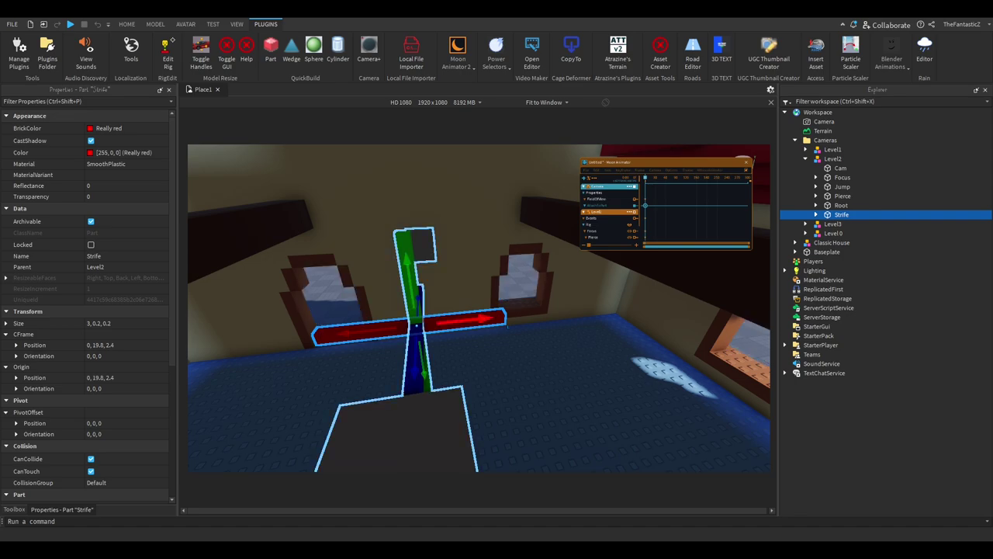
pyautogui.moveTo(334, 299); pyautogui.dragTo(252, 256, button='right')
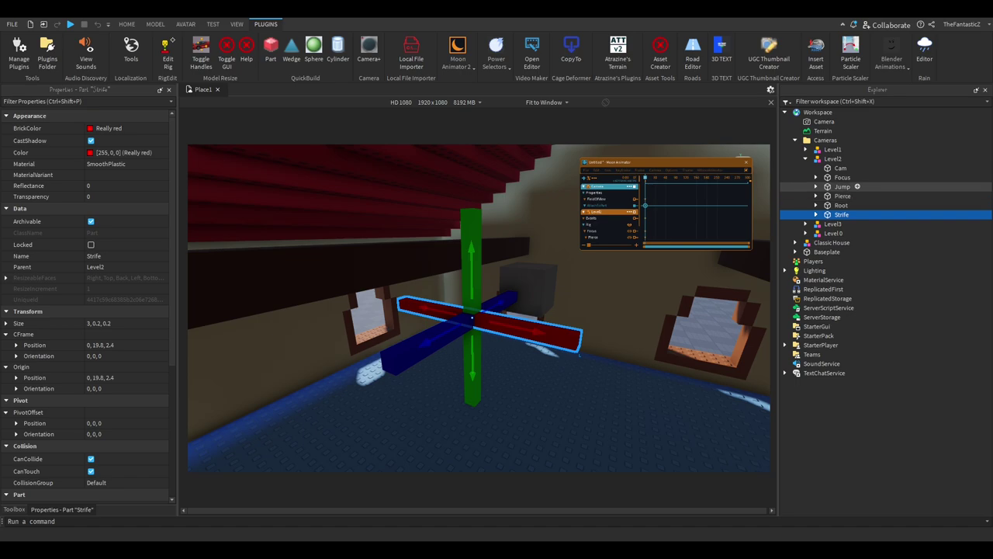
pyautogui.click(842, 186)
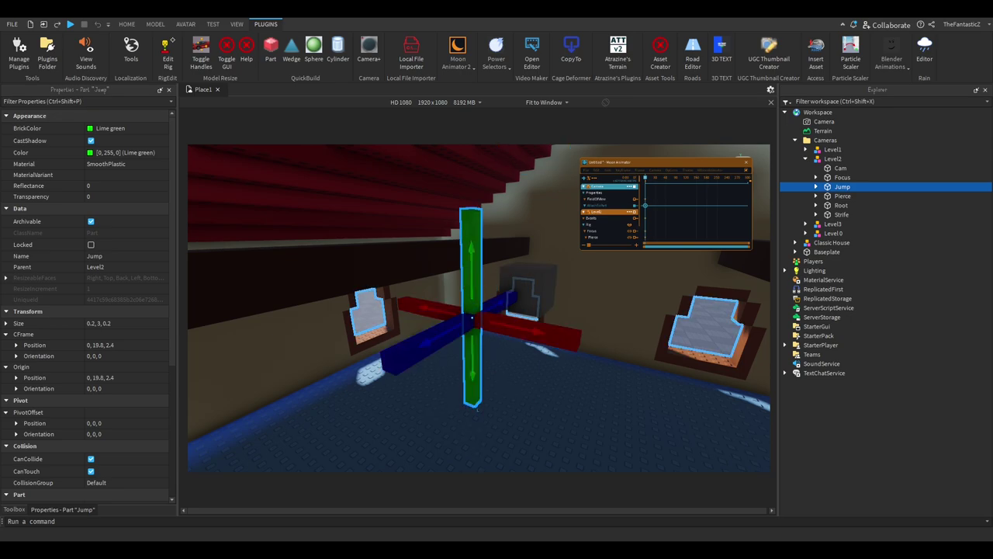
pyautogui.moveTo(477, 310); pyautogui.dragTo(407, 311, button='right')
pyautogui.click(646, 178)
pyautogui.click(645, 178)
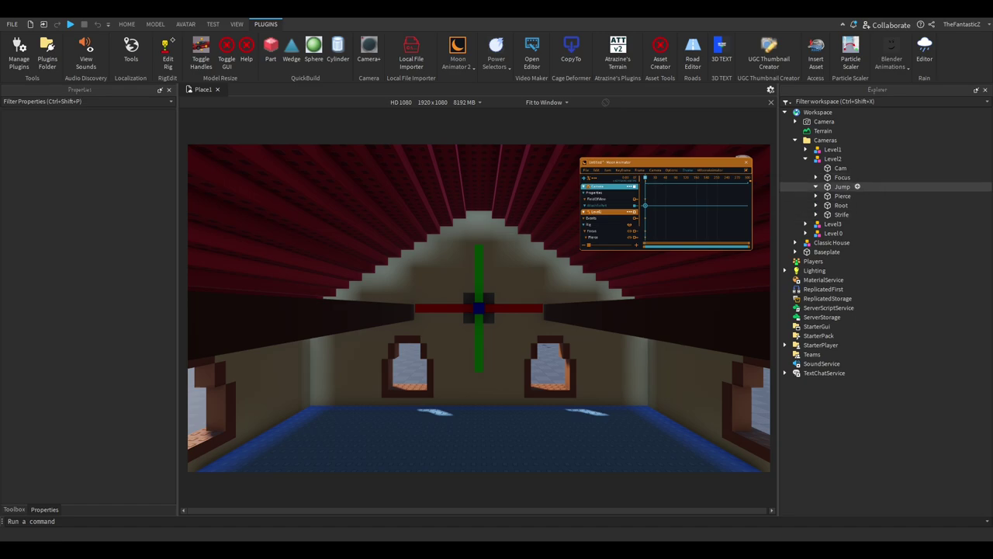
# Step: Review the joints nested under the Level2 rig's Focus, Jump, Pierce, Root and Strife parts, and collapse them again
pyautogui.click(816, 186)
pyautogui.click(816, 177)
pyautogui.click(816, 214)
pyautogui.click(816, 232)
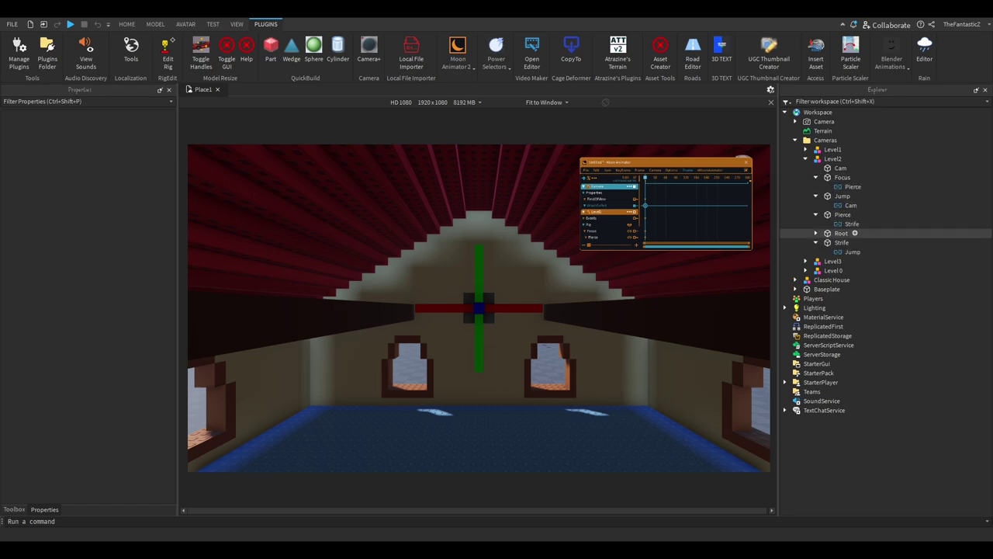
pyautogui.click(815, 251)
pyautogui.click(816, 176)
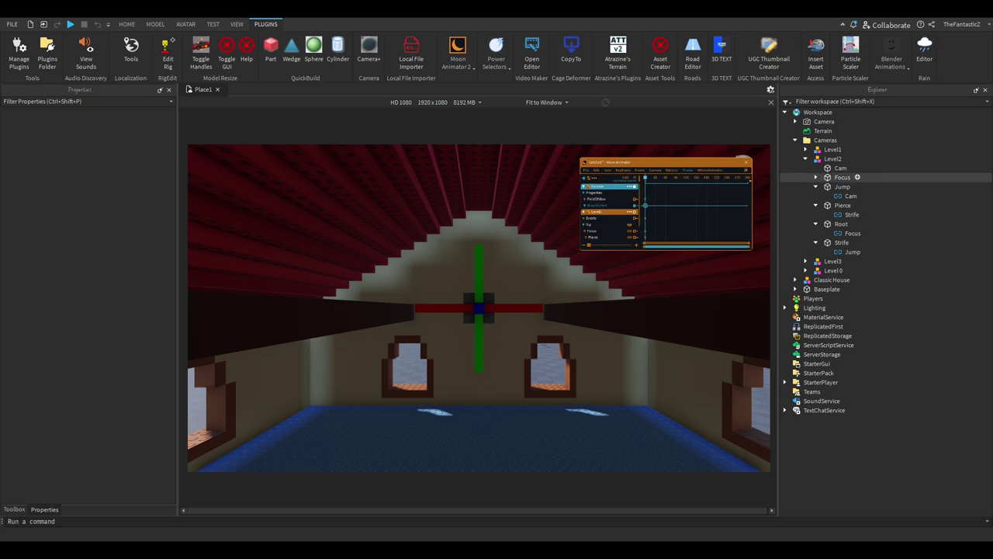
pyautogui.click(815, 187)
pyautogui.click(816, 195)
pyautogui.click(816, 205)
pyautogui.click(816, 214)
# Step: Pull the Level2 rig's Cam part back out of the house at frame 0 so it frames the front wall
pyautogui.moveTo(479, 308); pyautogui.dragTo(574, 318, button='right')
pyautogui.scroll(-2, 534, 346)
pyautogui.click(535, 346)
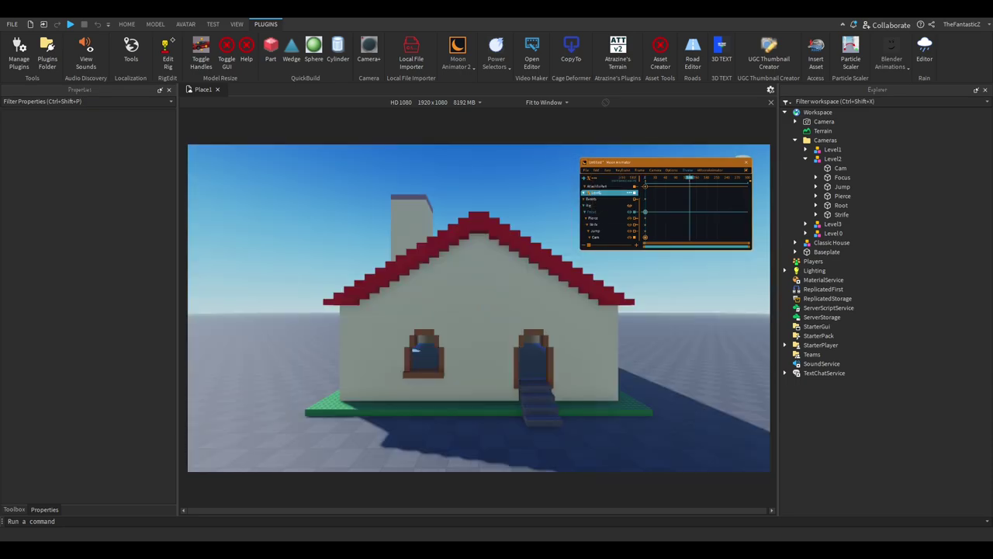
# Step: Widen the Moon Animator timeline window to give the keyframes more room
pyautogui.scroll(2, 610, 212)
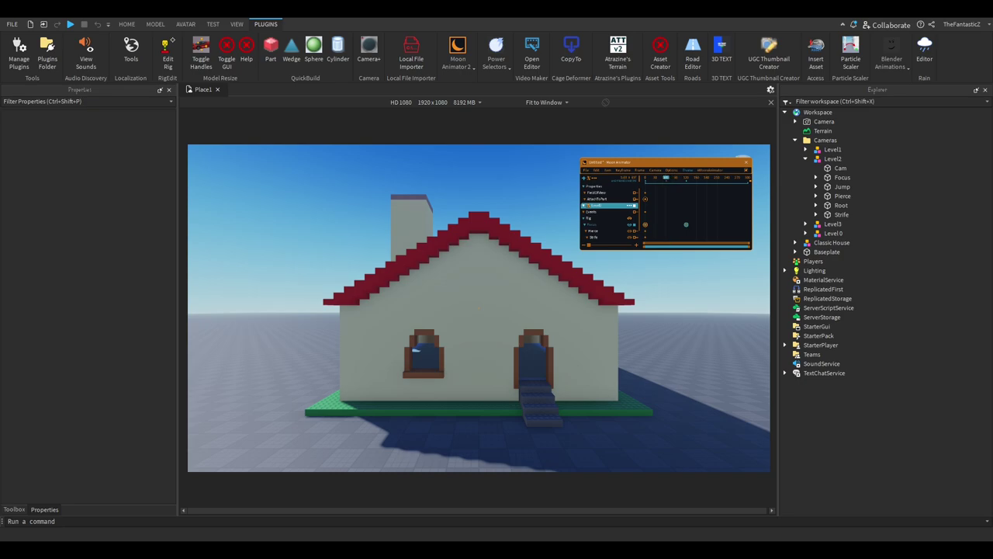
pyautogui.moveTo(557, 266); pyautogui.dragTo(555, 269, button='right')
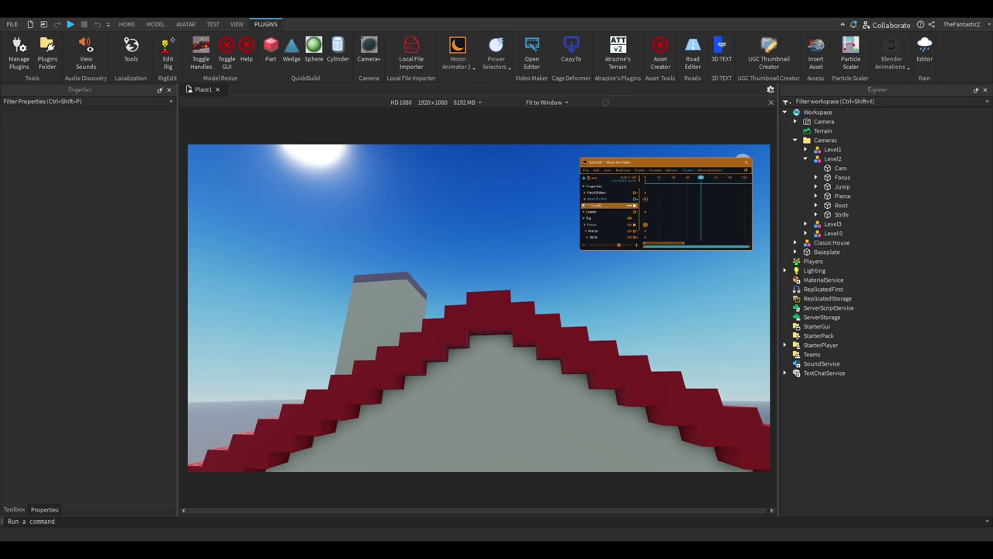
pyautogui.moveTo(580, 206); pyautogui.dragTo(258, 206)
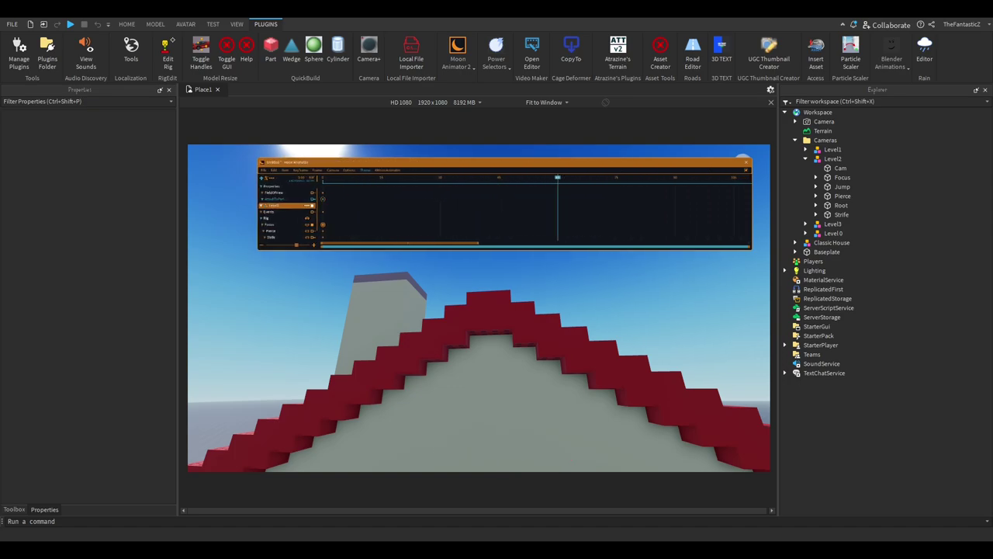
# Step: Rotate the Level2 rig's Focus part around its vertical axis at frame 60 and play back the orbit
pyautogui.moveTo(556, 271); pyautogui.dragTo(548, 271, button='right')
pyautogui.press('s')
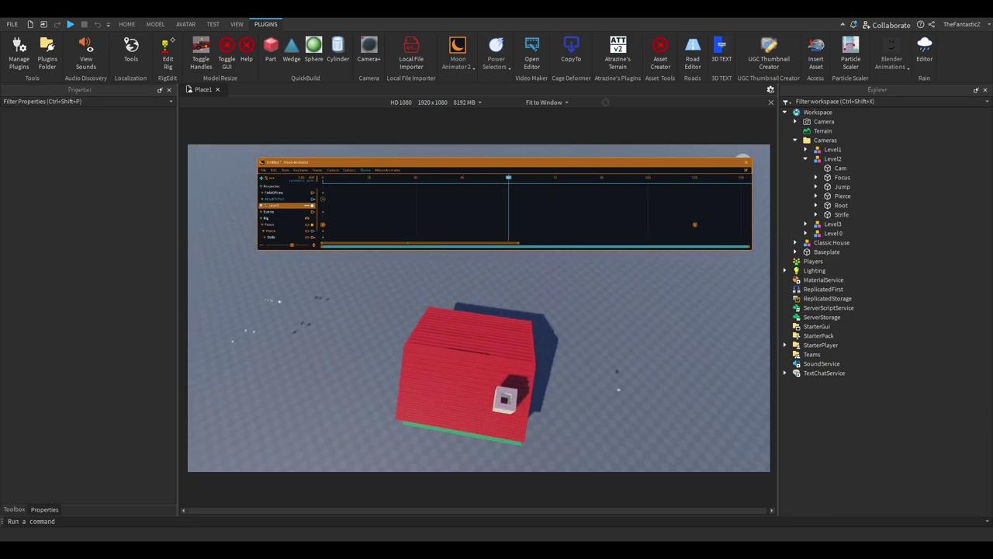
pyautogui.click(269, 225)
pyautogui.moveTo(482, 314); pyautogui.dragTo(424, 340)
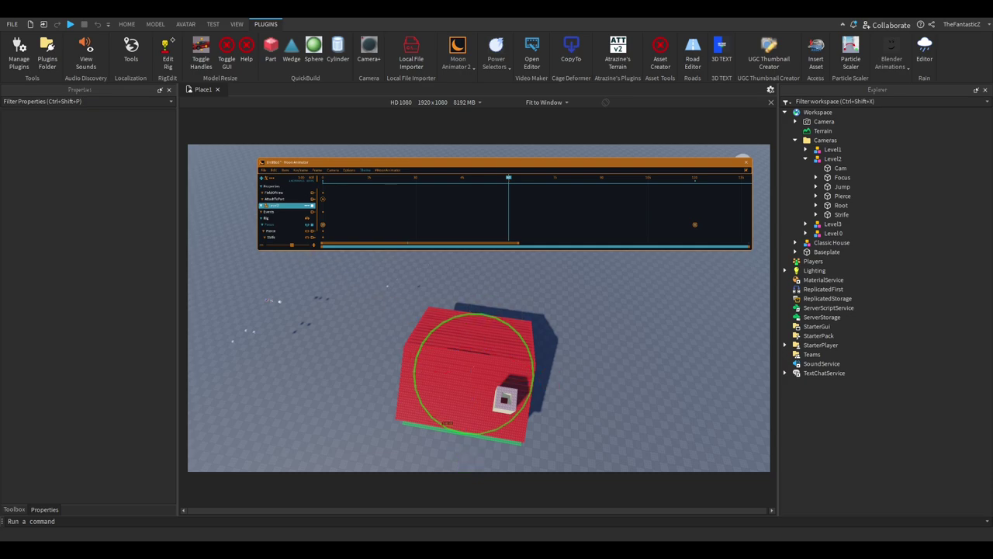
pyautogui.moveTo(475, 433); pyautogui.dragTo(476, 434)
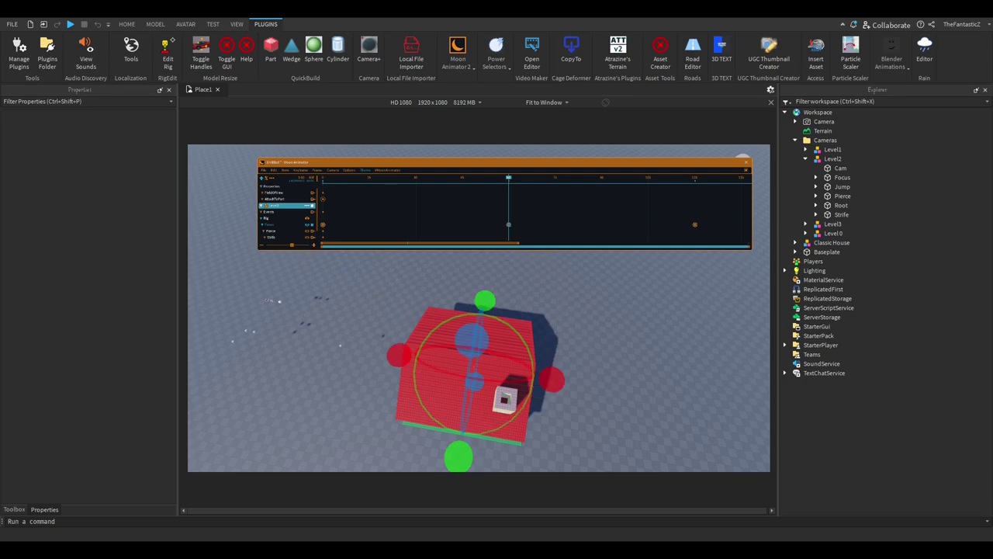
pyautogui.press('space')
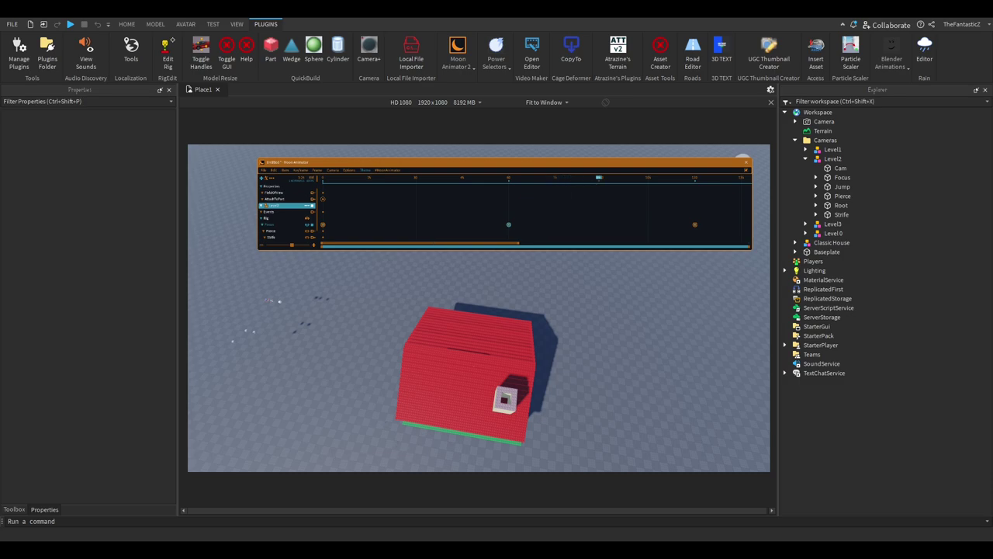
# Step: Rotate the Focus part around its vertical axis at frame 90 and replay the orbit
pyautogui.moveTo(556, 422); pyautogui.dragTo(558, 419)
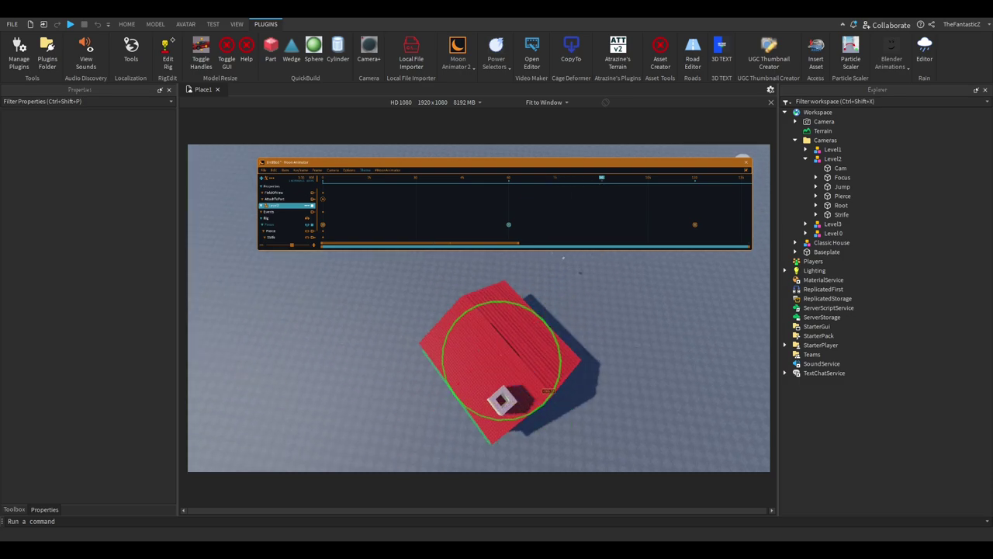
pyautogui.moveTo(558, 419); pyautogui.dragTo(557, 421)
pyautogui.press('space')
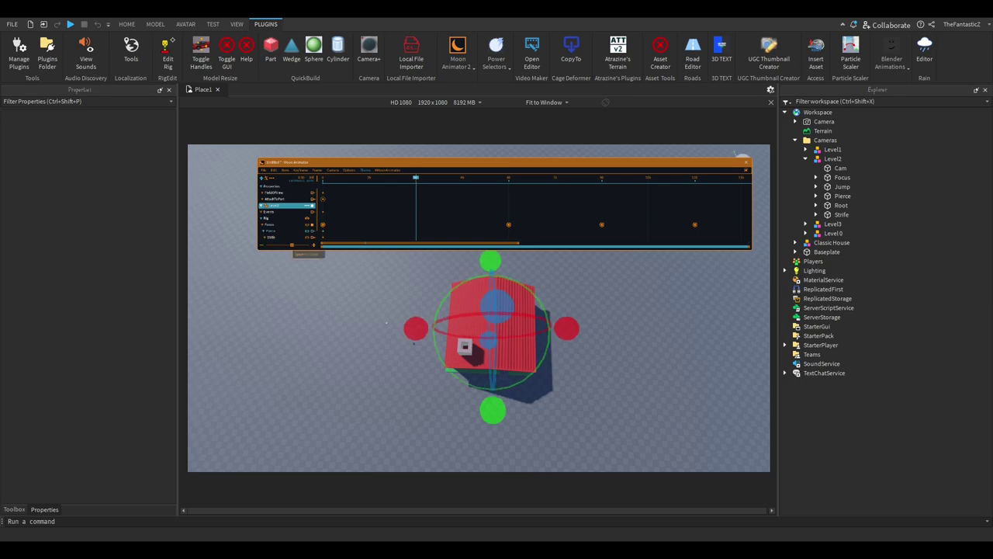
# Step: Move the Pierce part along its blue axis at frame 30 to keyframe a new camera distance
pyautogui.press('w')
pyautogui.moveTo(546, 361); pyautogui.dragTo(546, 361, button='right')
pyautogui.moveTo(549, 331)
pyautogui.mouseDown()
pyautogui.moveTo(565, 326)
pyautogui.moveTo(543, 314)
pyautogui.moveTo(556, 329)
pyautogui.moveTo(542, 327)
pyautogui.mouseUp()
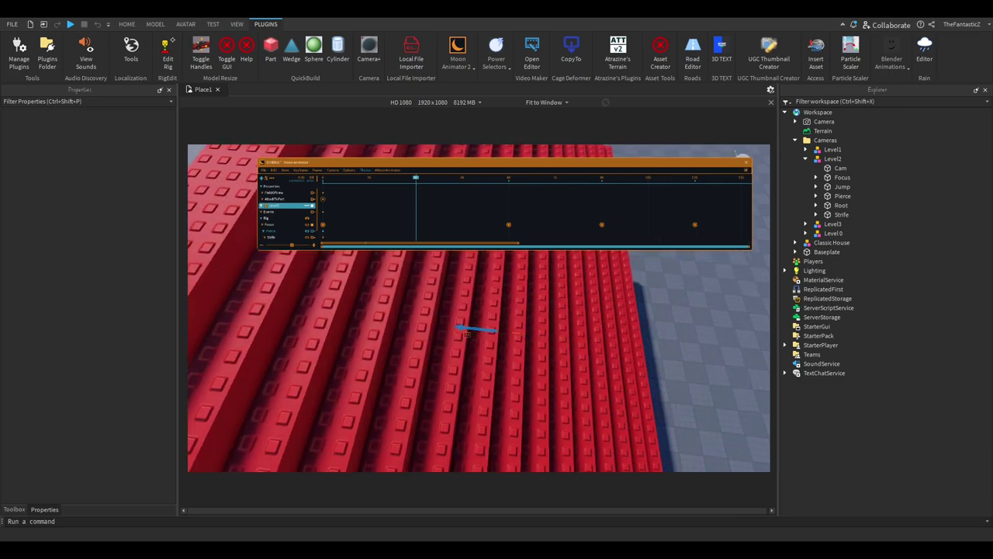
pyautogui.scroll(-10, 526, 334)
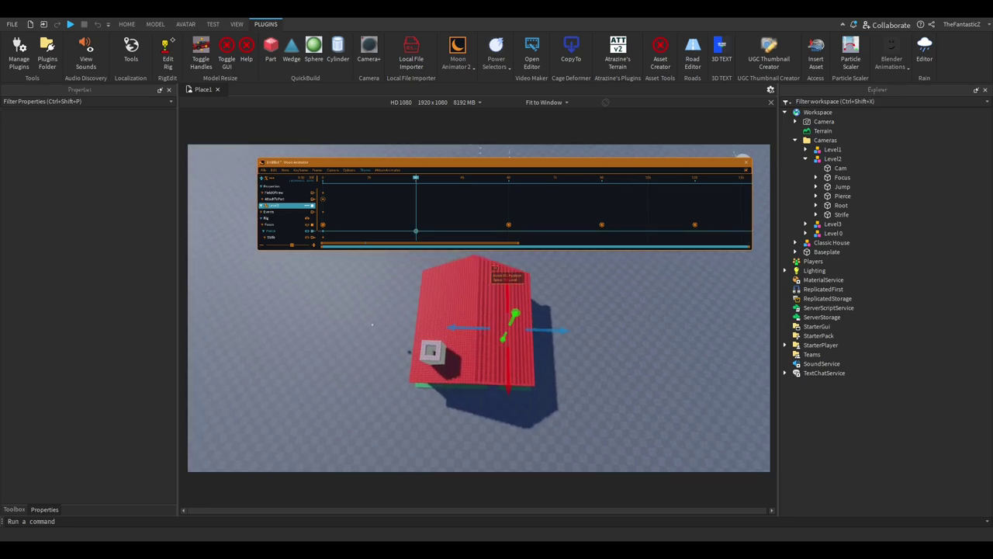
# Step: Copy the Pierce part's frame 0 keyframe to frames 60 and 120 and play the animation through the attached camera
pyautogui.moveTo(292, 245); pyautogui.dragTo(292, 245)
pyautogui.click(323, 178)
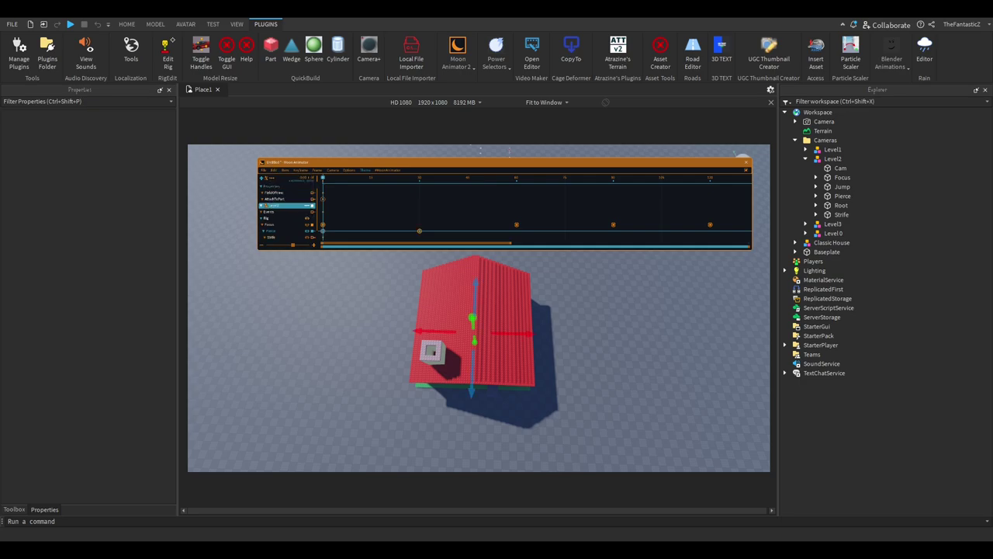
pyautogui.click(517, 178)
pyautogui.click(273, 170)
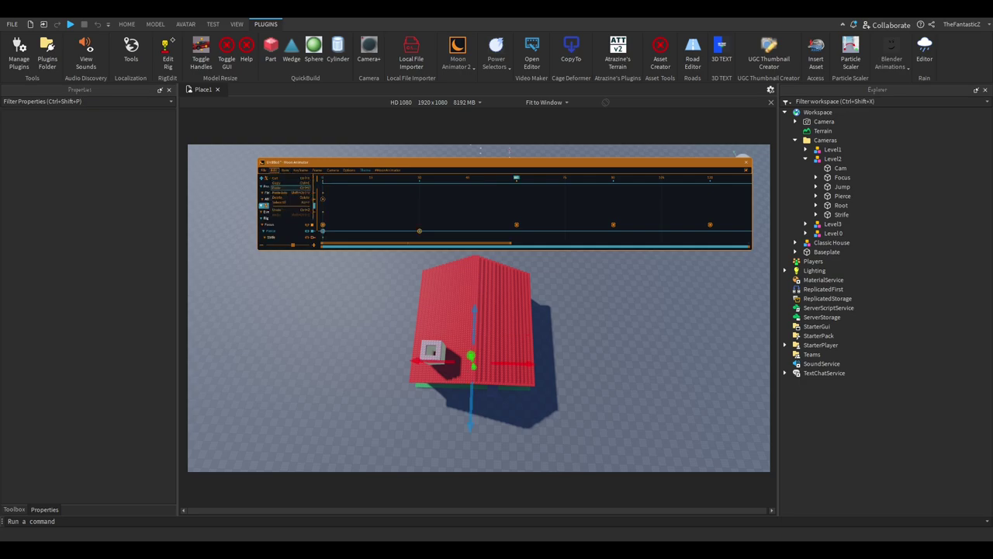
pyautogui.click(288, 188)
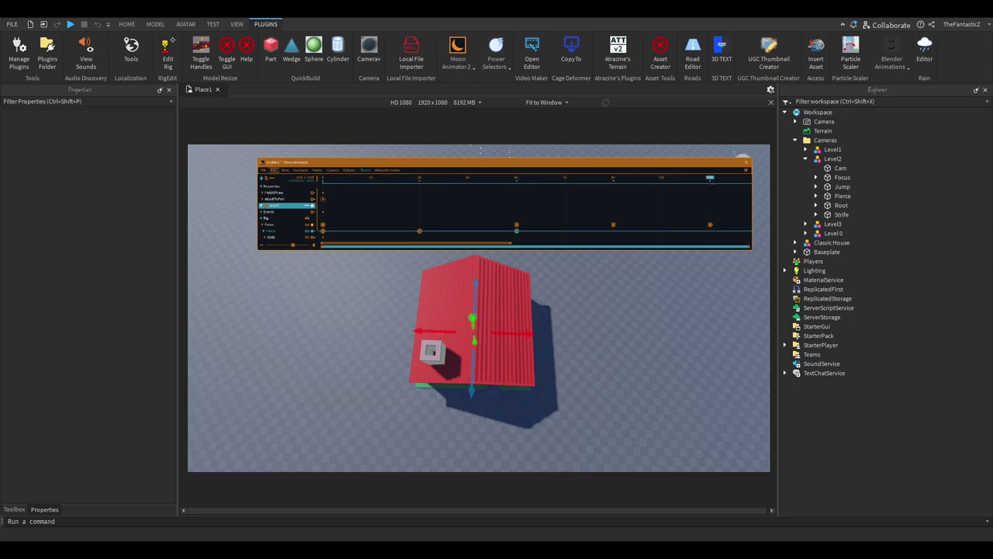
pyautogui.click(273, 170)
pyautogui.click(287, 187)
pyautogui.click(312, 198)
pyautogui.press('space')
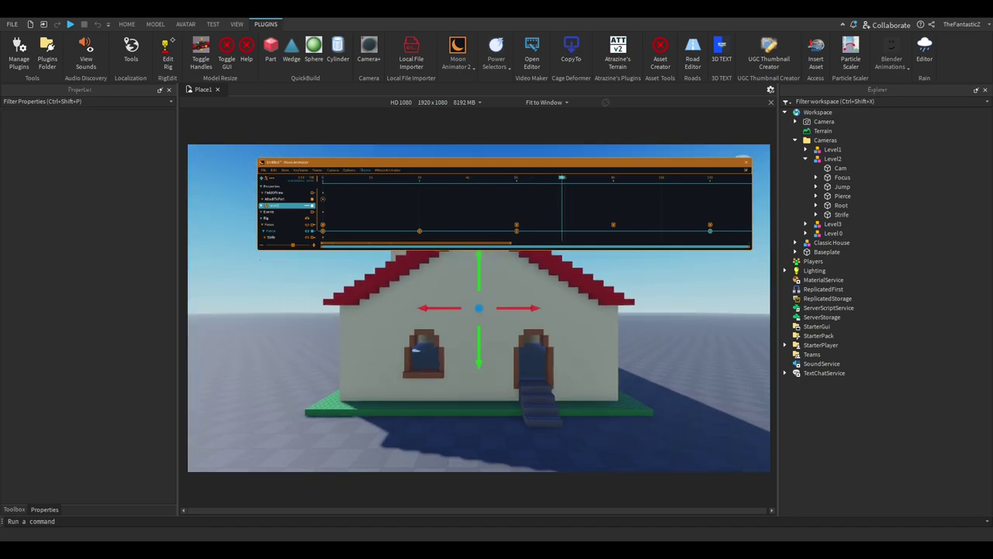
# Step: Copy the Pierce part's frame 30 keyframe to frame 90 and play the animation
pyautogui.click(274, 170)
pyautogui.click(285, 183)
pyautogui.moveTo(595, 178); pyautogui.dragTo(614, 178)
pyautogui.click(274, 170)
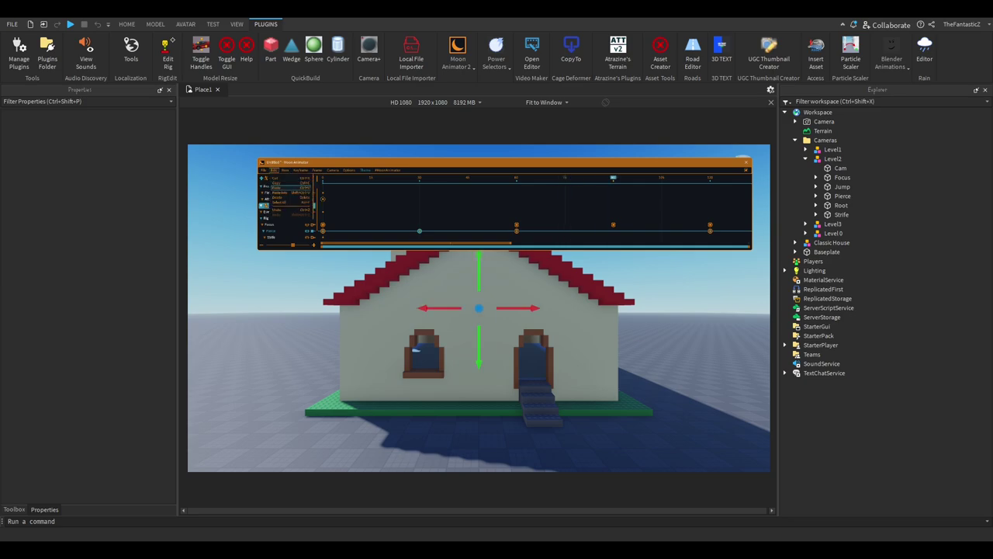
pyautogui.click(286, 189)
pyautogui.press('space')
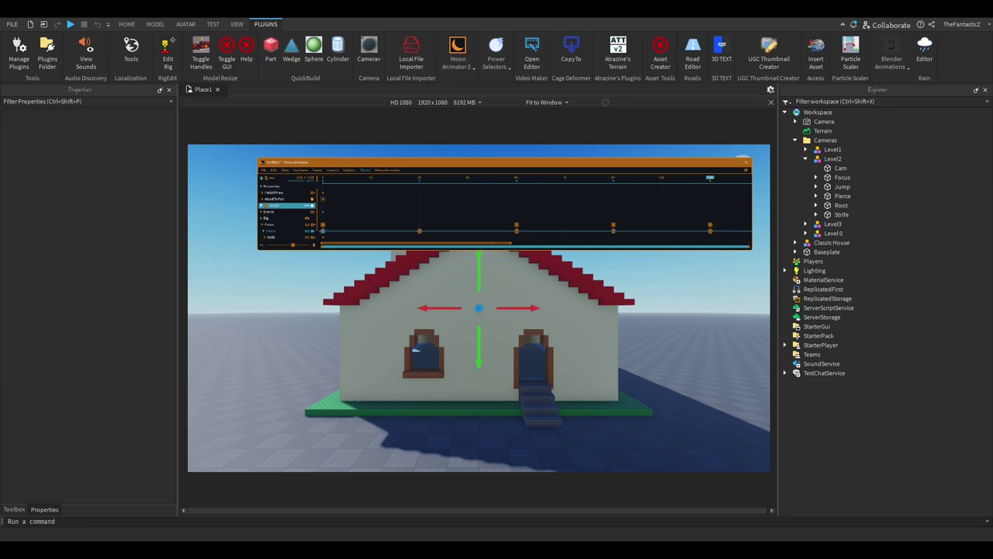
# Step: Apply Sine InOut easing to the Pierce part's frame 0 keyframe and replay the animation
pyautogui.press('space')
pyautogui.click(301, 170)
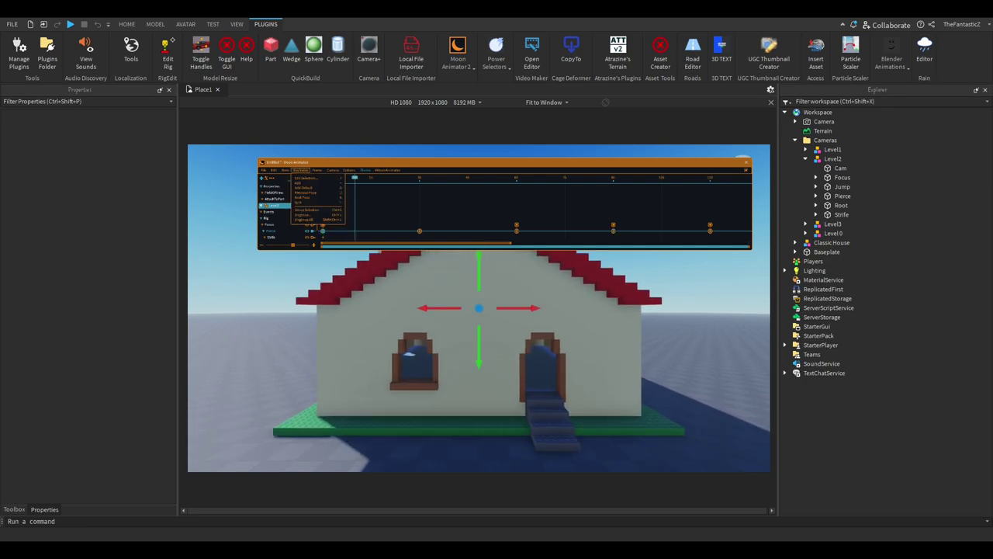
pyautogui.click(310, 179)
pyautogui.click(357, 238)
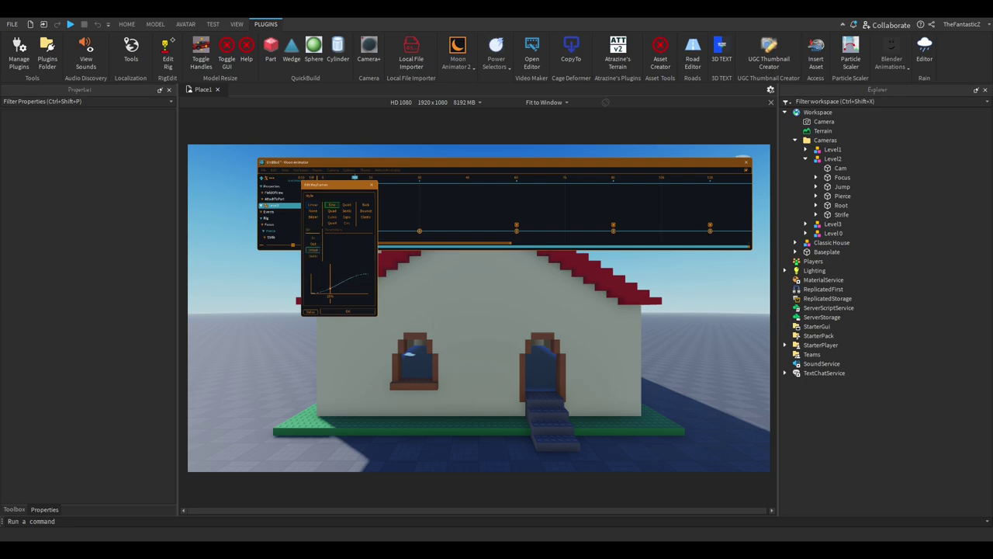
pyautogui.click(347, 311)
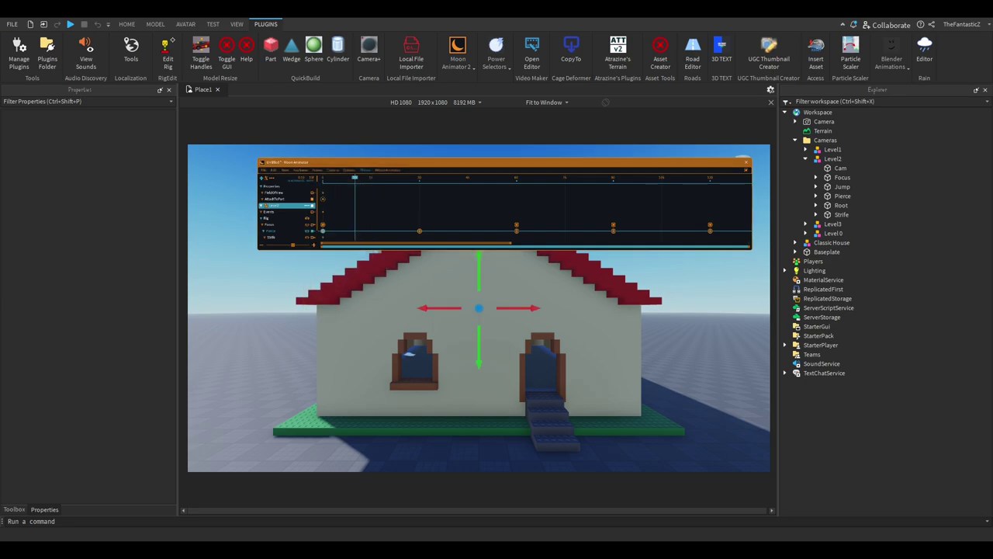
pyautogui.press('space')
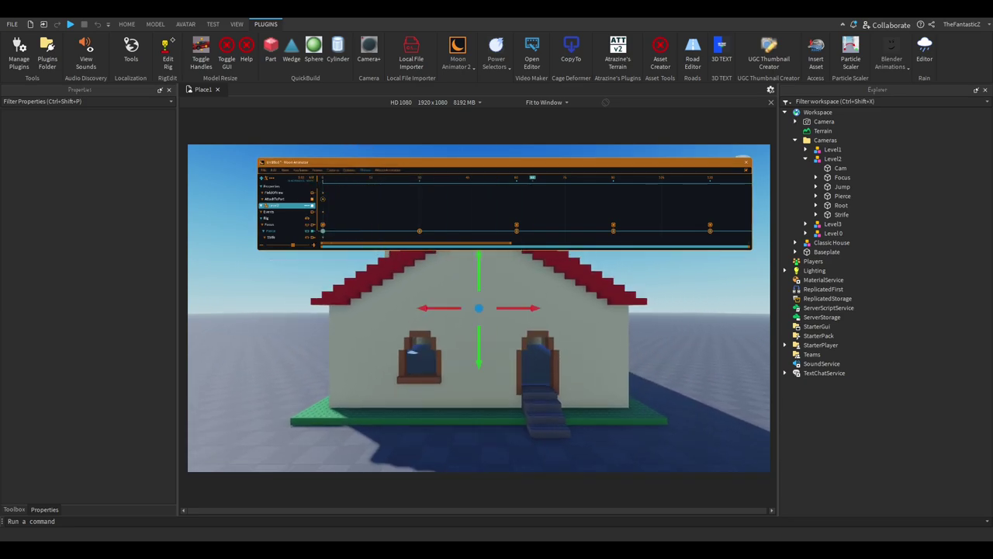
# Step: Change the Pierce part's frame 0 keyframe to Sine In easing and replay the animation
pyautogui.click(301, 170)
pyautogui.click(316, 178)
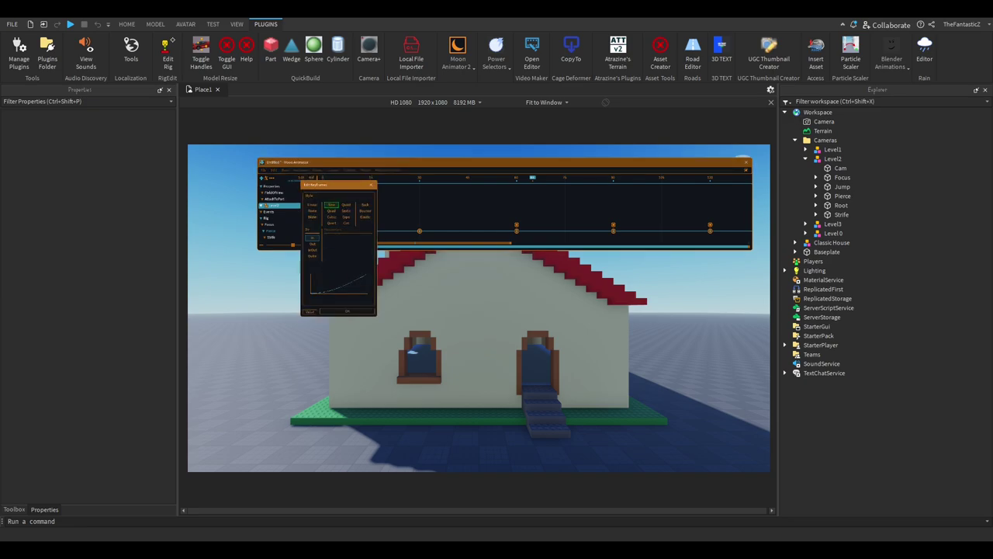
pyautogui.click(348, 311)
pyautogui.press('space')
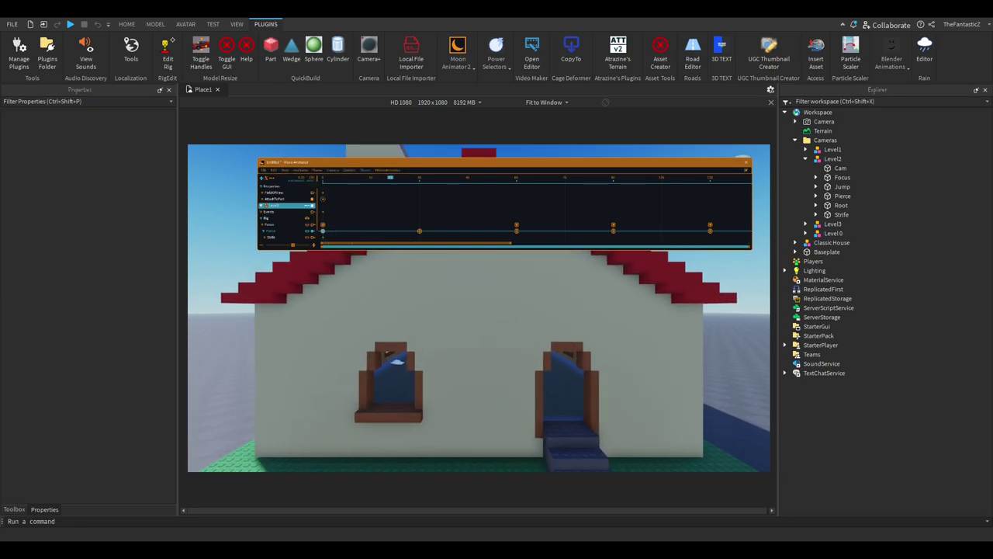
pyautogui.press('space')
# Step: Set the Pierce part's frame 30 keyframe to Sine In easing
pyautogui.click(302, 170)
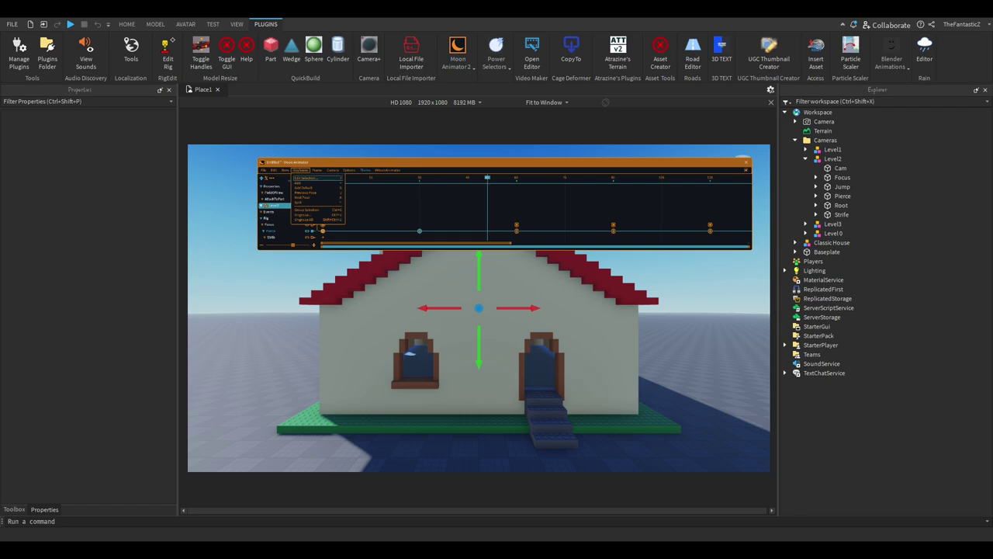
pyautogui.click(309, 178)
pyautogui.click(319, 239)
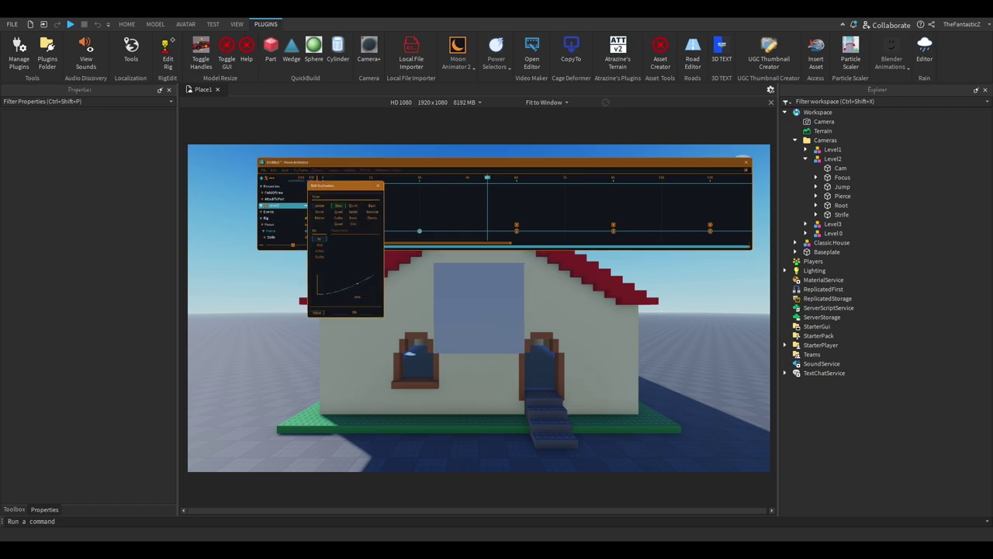
pyautogui.click(354, 312)
# Step: Copy the Pierce part's keyframes at frames 0 and 30 and paste them starting at frame 60
pyautogui.click(517, 231)
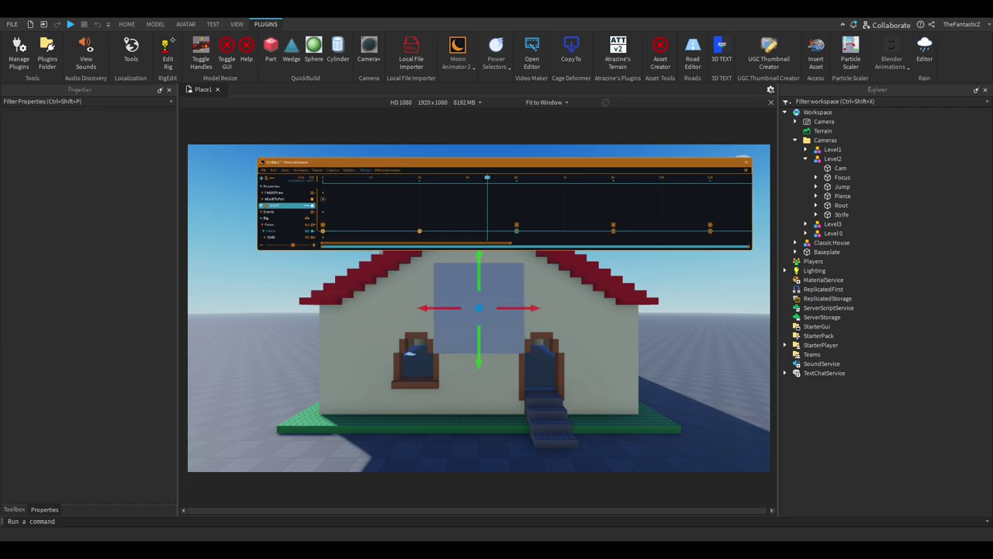
pyautogui.moveTo(431, 224); pyautogui.dragTo(319, 235)
pyautogui.click(274, 170)
pyautogui.click(289, 179)
pyautogui.click(517, 177)
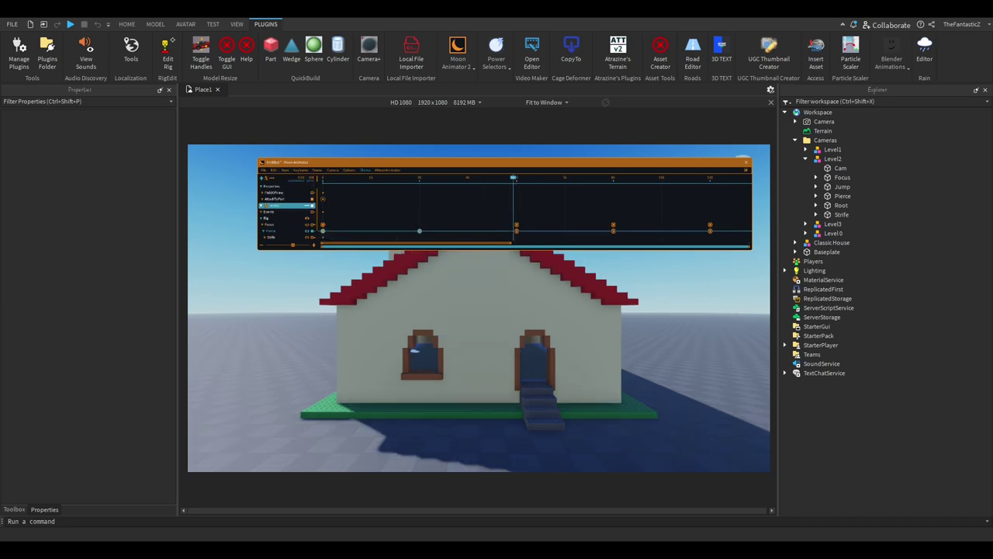
pyautogui.click(274, 170)
pyautogui.click(288, 188)
pyautogui.moveTo(373, 178)
pyautogui.mouseDown()
pyautogui.moveTo(399, 178)
pyautogui.moveTo(385, 178)
pyautogui.mouseUp()
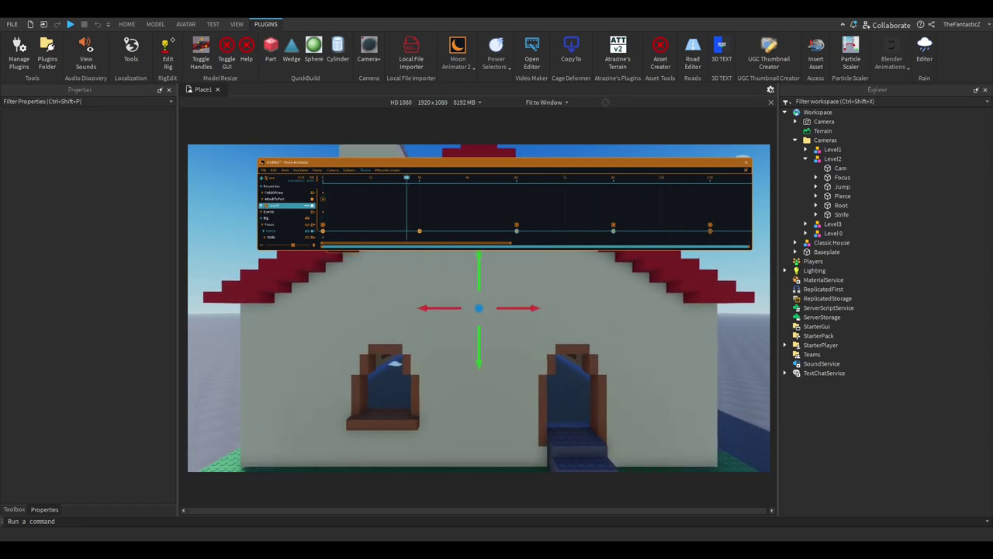
# Step: Edit the easing of the Pierce part's keyframes from frame 0 to 90 together and play the animation
pyautogui.moveTo(320, 229); pyautogui.dragTo(628, 236)
pyautogui.click(301, 170)
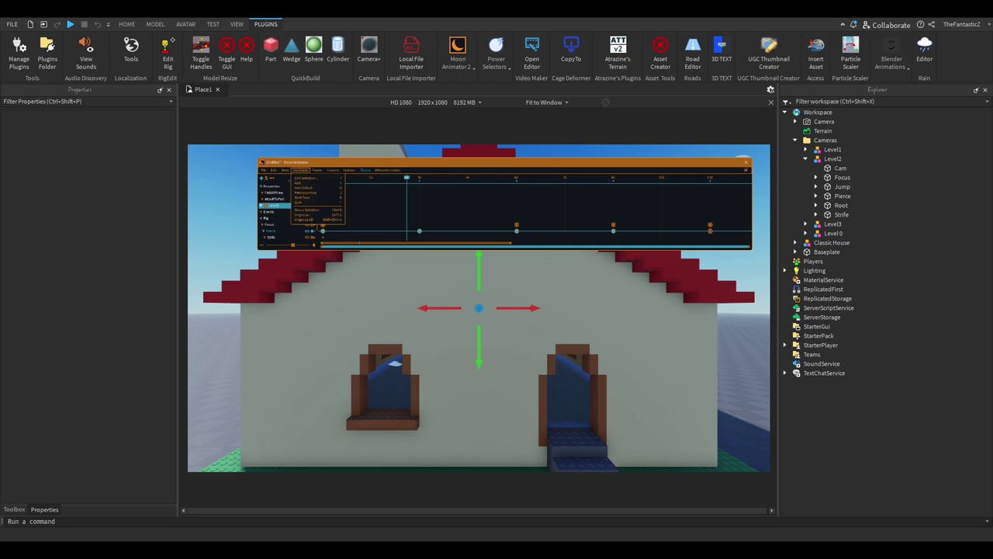
pyautogui.click(310, 189)
pyautogui.click(351, 311)
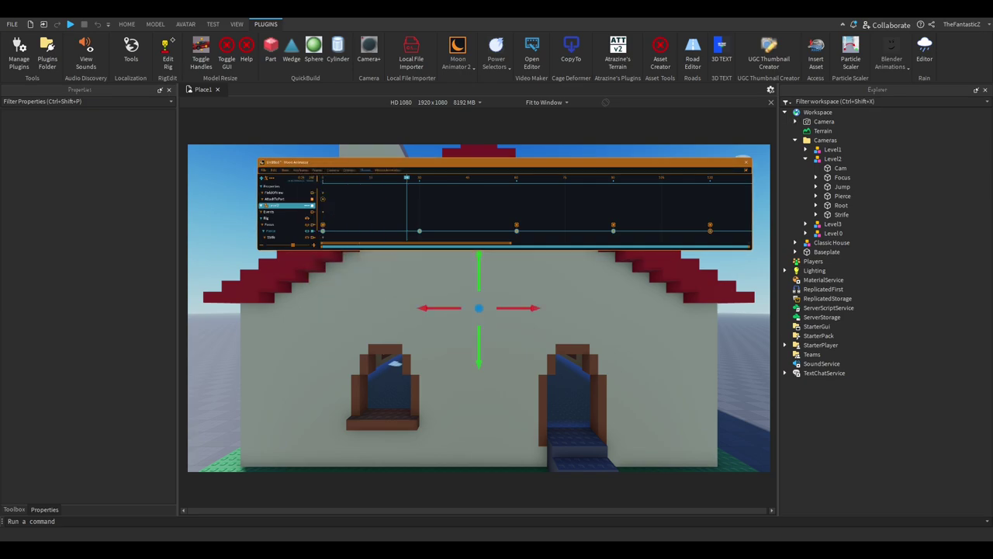
pyautogui.press('space')
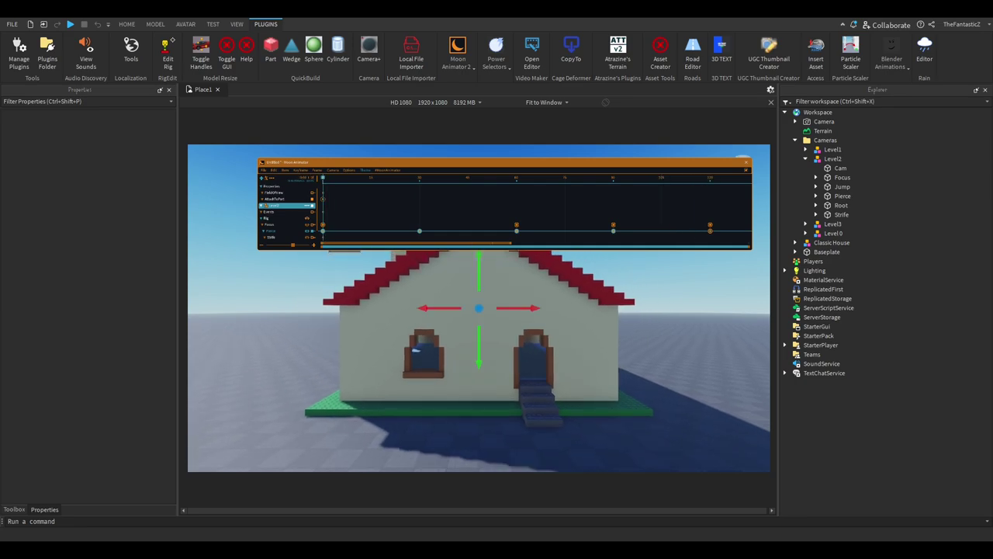
pyautogui.press('space')
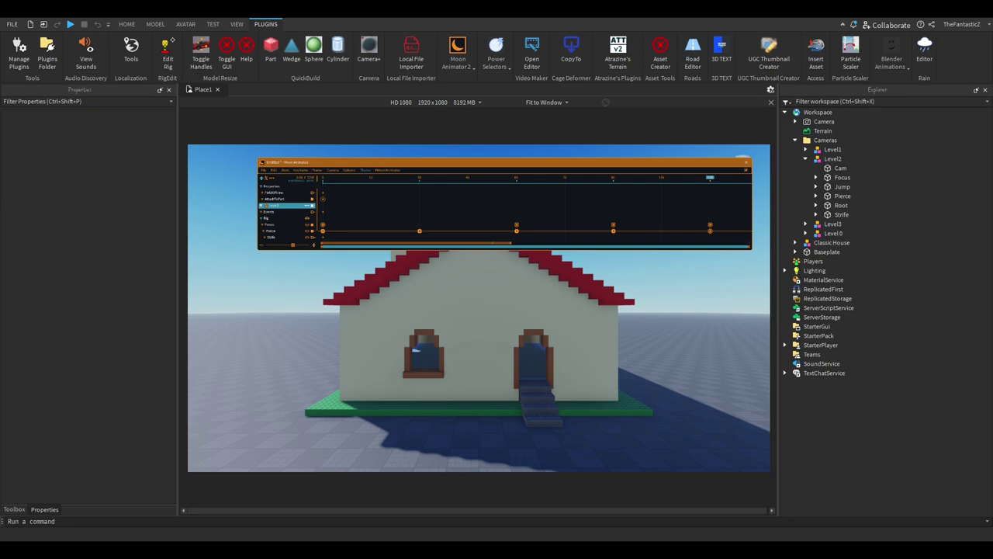
# Step: Move the Strife part along its red axis and place the offset keyframe at frame 30, keeping the centred pose at frame 0
pyautogui.click(323, 178)
pyautogui.scroll(-2, 326, 211)
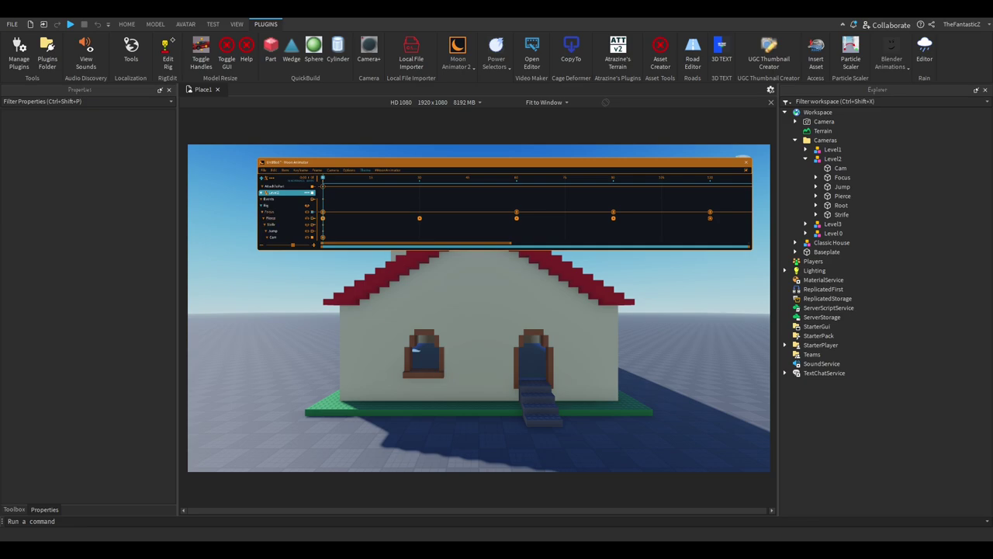
pyautogui.click(270, 224)
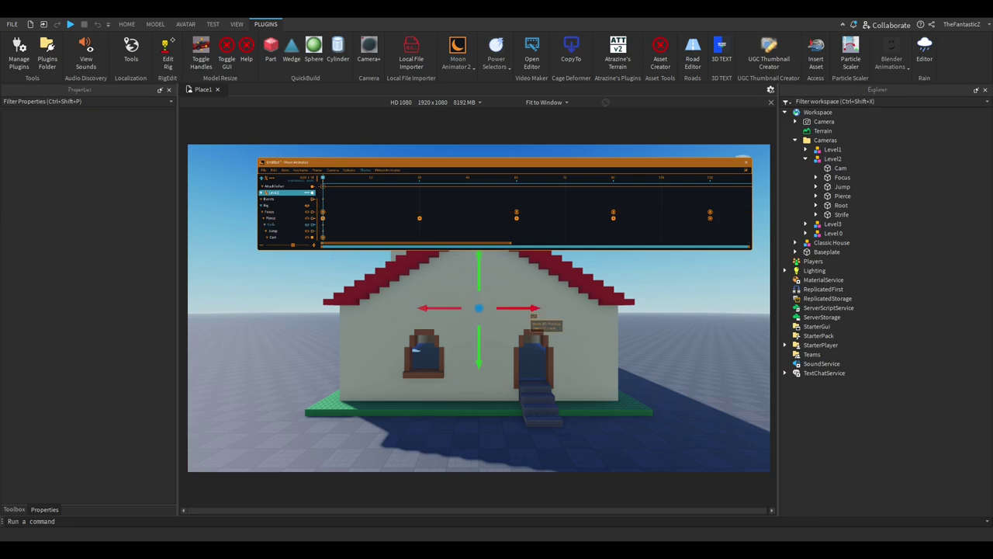
pyautogui.moveTo(533, 308); pyautogui.dragTo(532, 308)
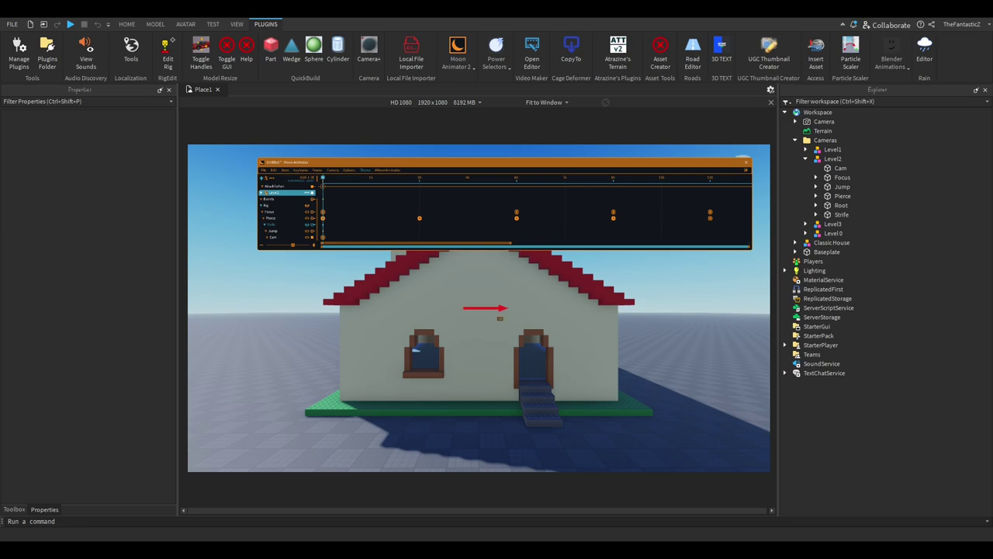
pyautogui.moveTo(490, 308); pyautogui.dragTo(491, 308)
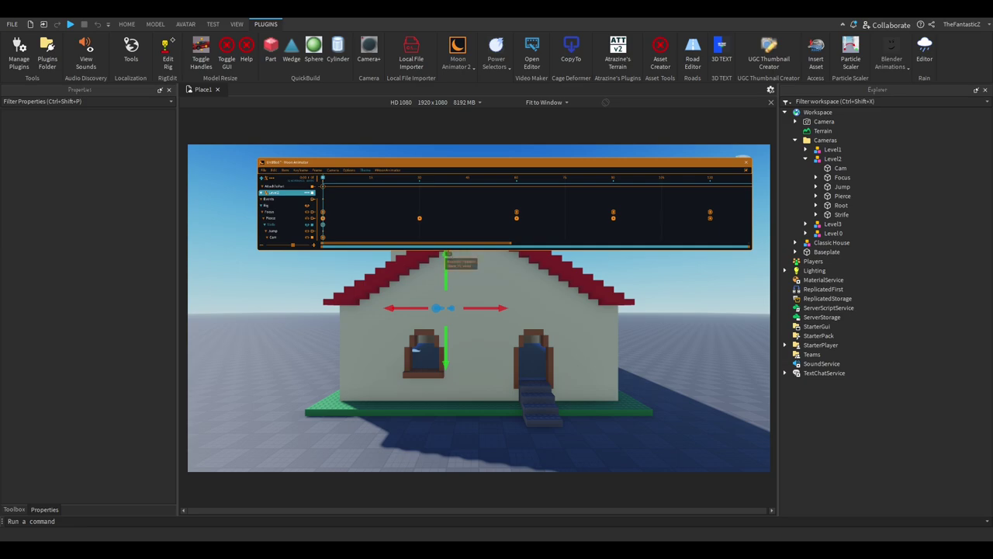
pyautogui.moveTo(323, 224); pyautogui.dragTo(420, 224)
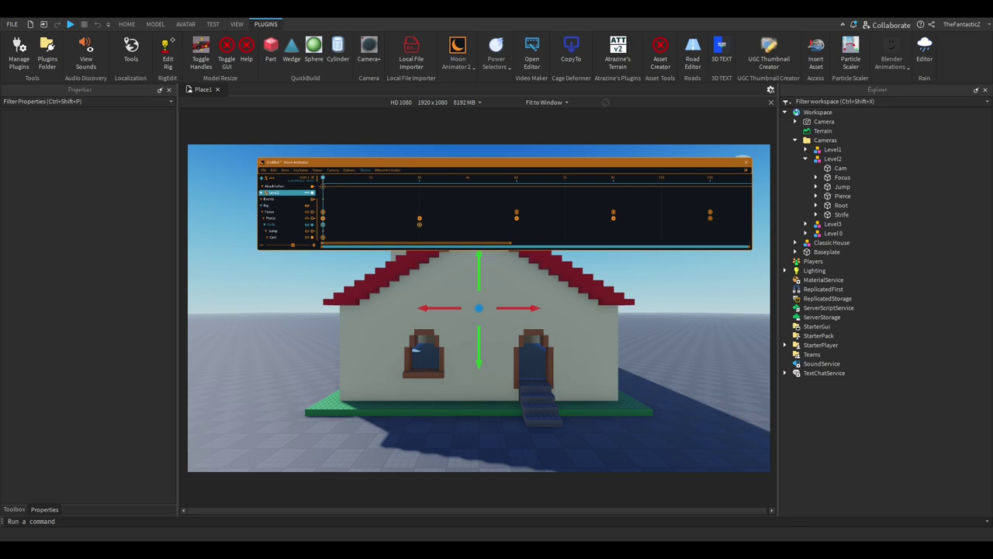
# Step: Copy the Strife part's frame 0 keyframe to frame 60 and play the animation
pyautogui.click(274, 170)
pyautogui.click(289, 188)
pyautogui.moveTo(504, 177); pyautogui.dragTo(326, 177)
pyautogui.click(274, 170)
pyautogui.click(289, 188)
pyautogui.press('space')
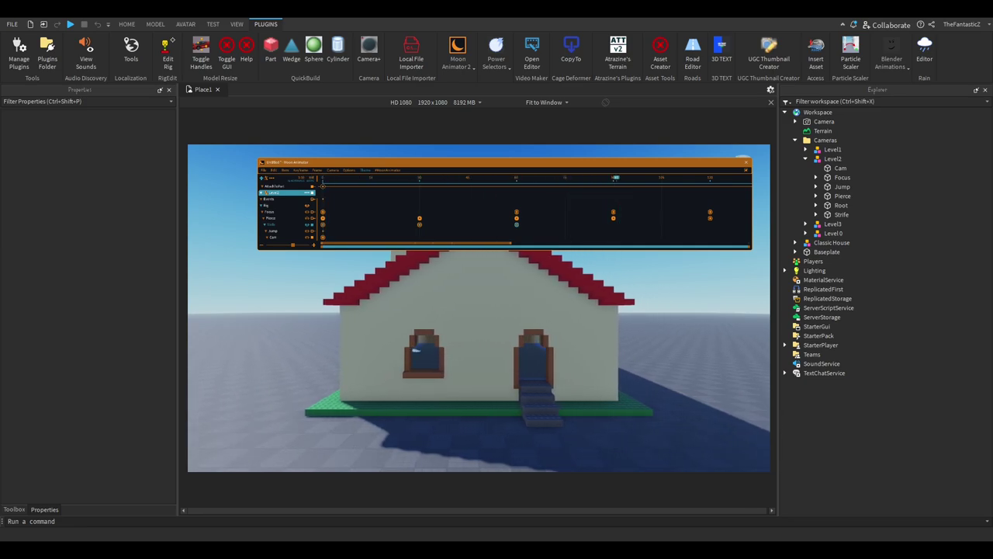
# Step: Move the Strife part the opposite way along its red axis at frame 90 and paste its frame 60 keyframe at frame 120
pyautogui.moveTo(616, 178); pyautogui.dragTo(613, 178)
pyautogui.moveTo(527, 309); pyautogui.dragTo(593, 309)
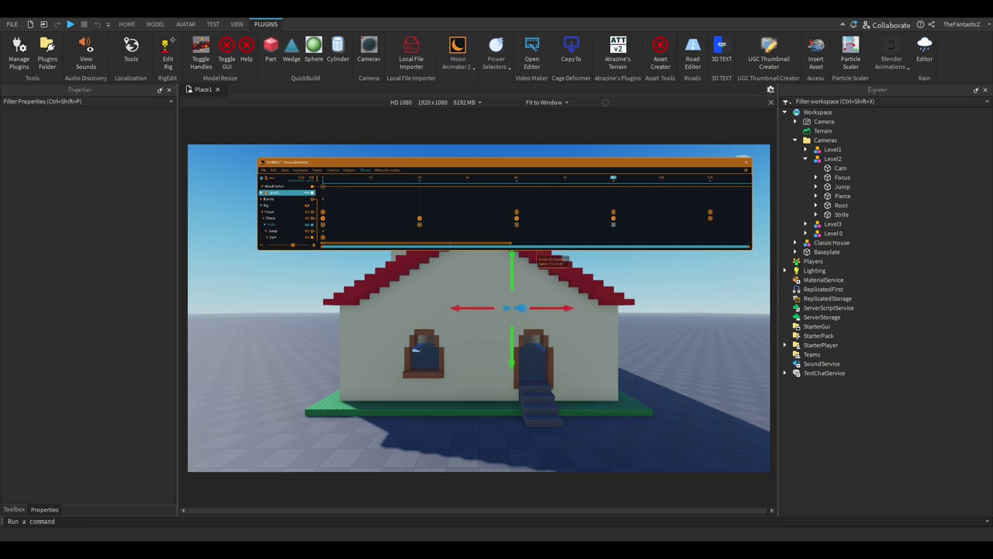
pyautogui.click(270, 170)
pyautogui.click(277, 183)
pyautogui.click(710, 178)
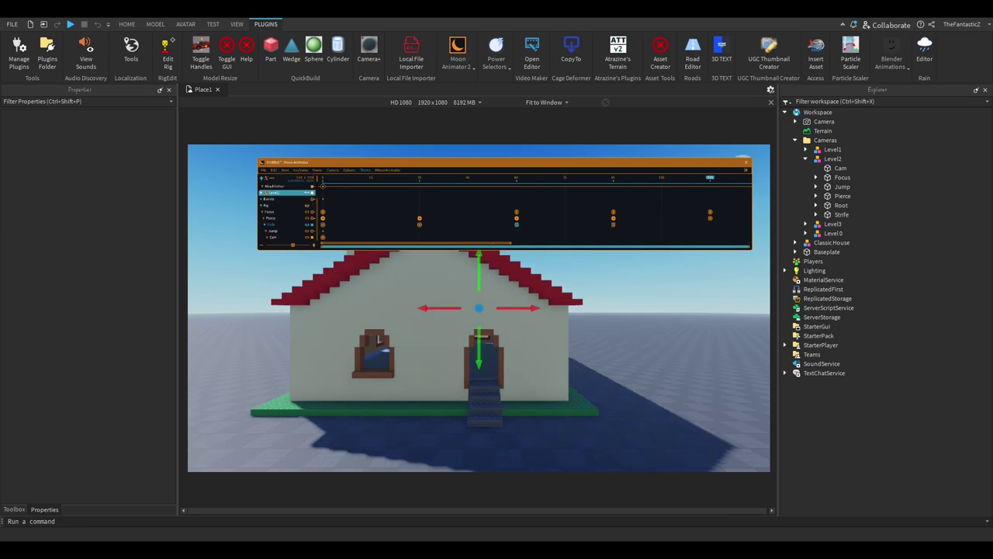
pyautogui.click(273, 170)
pyautogui.click(278, 189)
# Step: Play the animation from frame 0 to check the Strife part's sideways camera movement
pyautogui.press('space')
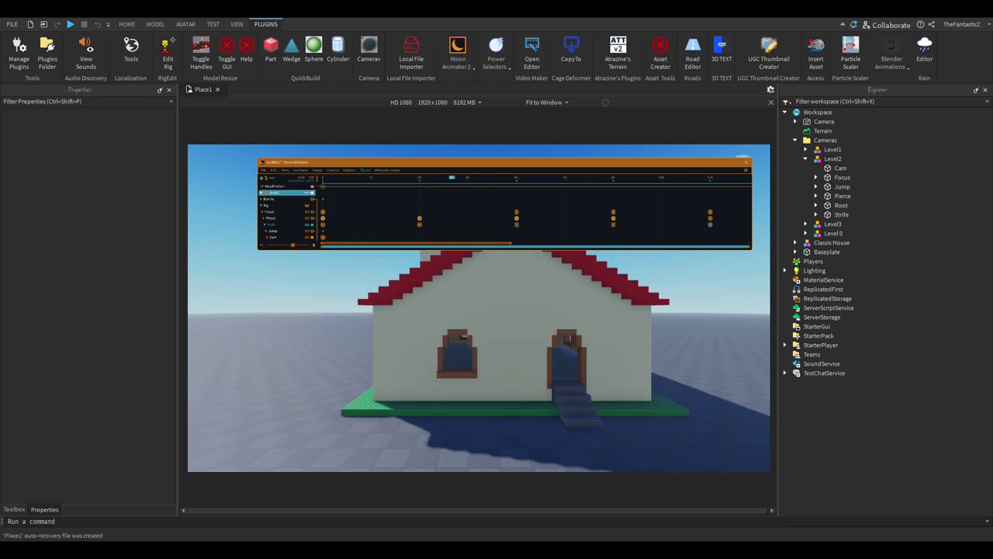
pyautogui.click(323, 177)
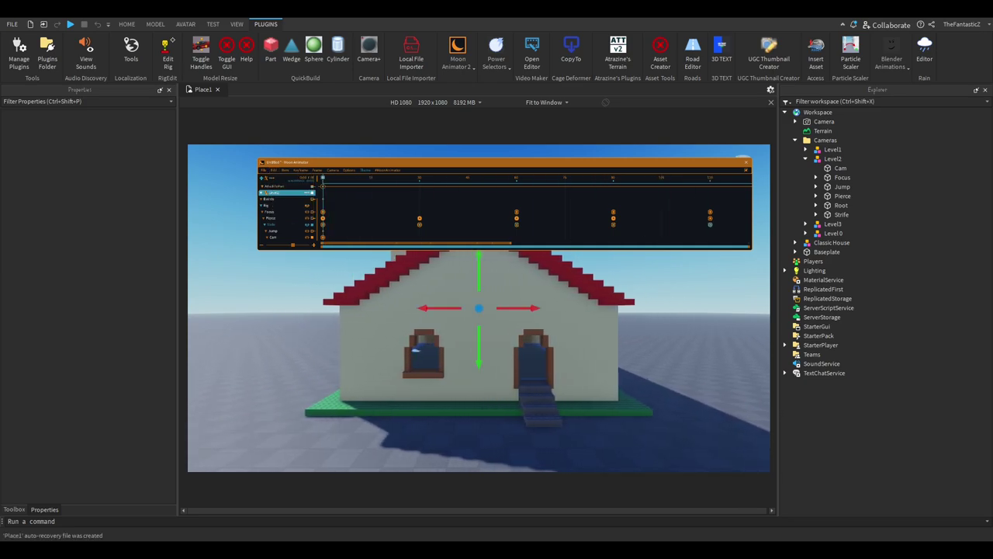
pyautogui.press('space')
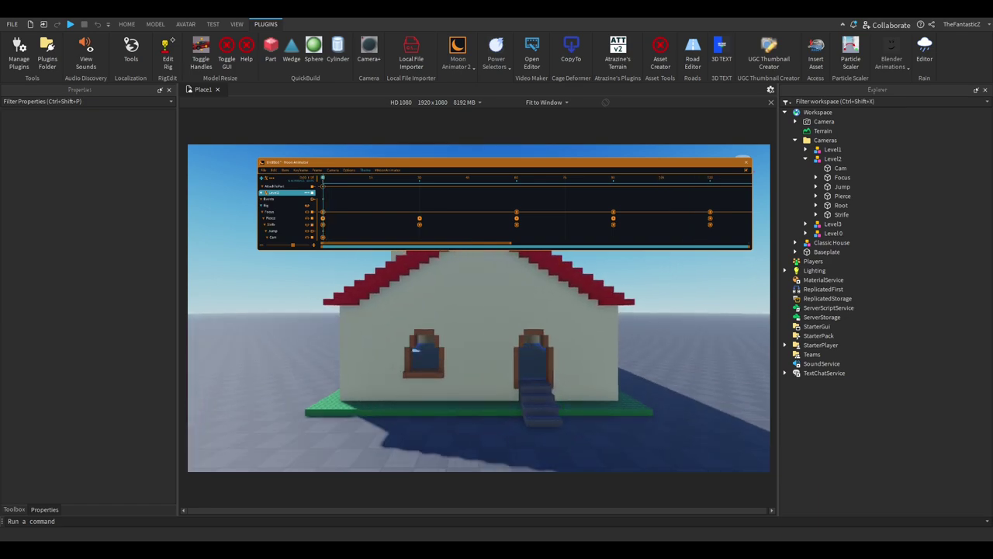
# Step: Raise the Jump part along its green axis to keyframe a higher camera position at frame 0
pyautogui.click(313, 231)
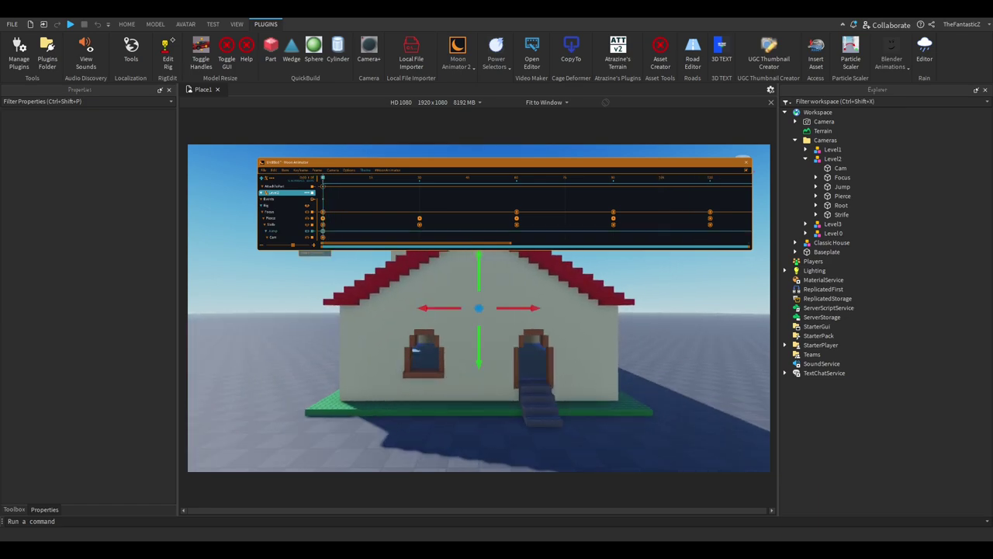
pyautogui.moveTo(323, 178)
pyautogui.mouseDown()
pyautogui.moveTo(420, 178)
pyautogui.moveTo(323, 178)
pyautogui.mouseUp()
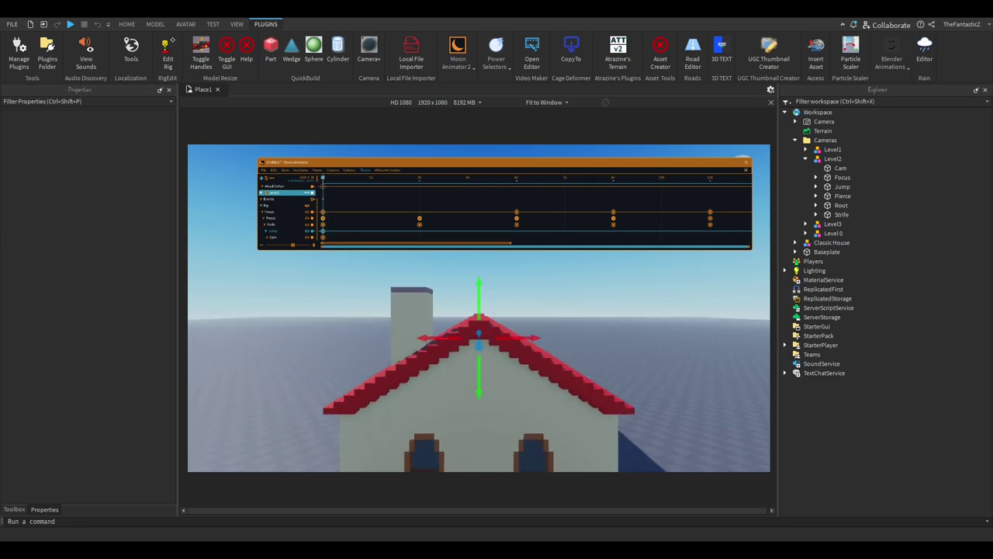
pyautogui.press('q')
pyautogui.moveTo(485, 268); pyautogui.dragTo(490, 287)
pyautogui.press('q')
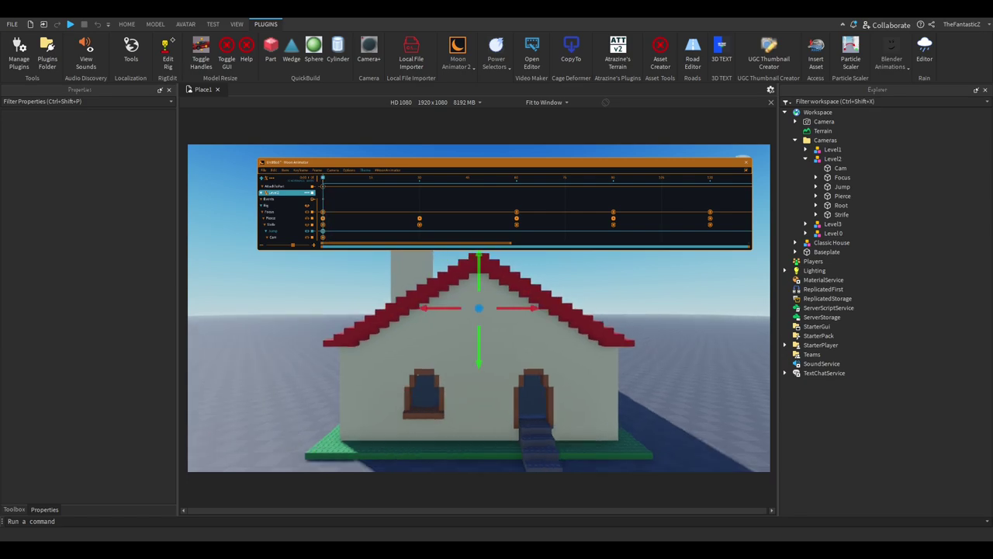
# Step: Lower the Jump part along its green axis at frame 30 to keyframe a new camera height
pyautogui.click(420, 178)
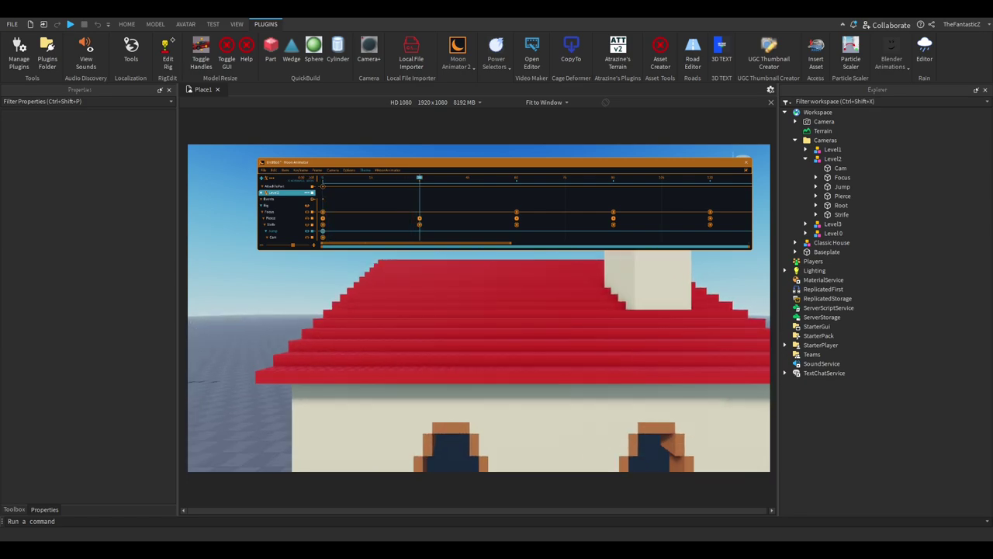
pyautogui.moveTo(481, 262)
pyautogui.mouseDown()
pyautogui.moveTo(480, 301)
pyautogui.moveTo(479, 267)
pyautogui.mouseUp()
pyautogui.press('Left')
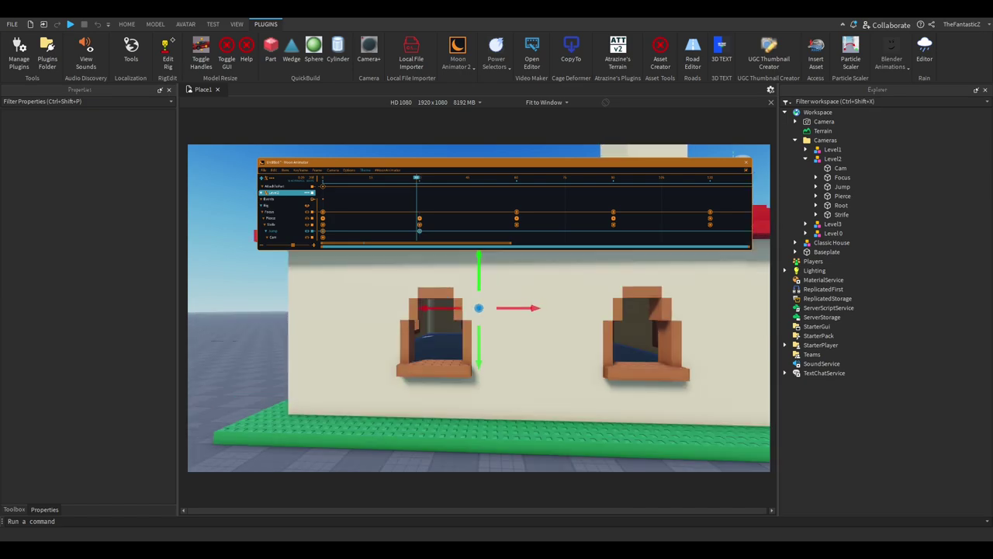
pyautogui.press('Right')
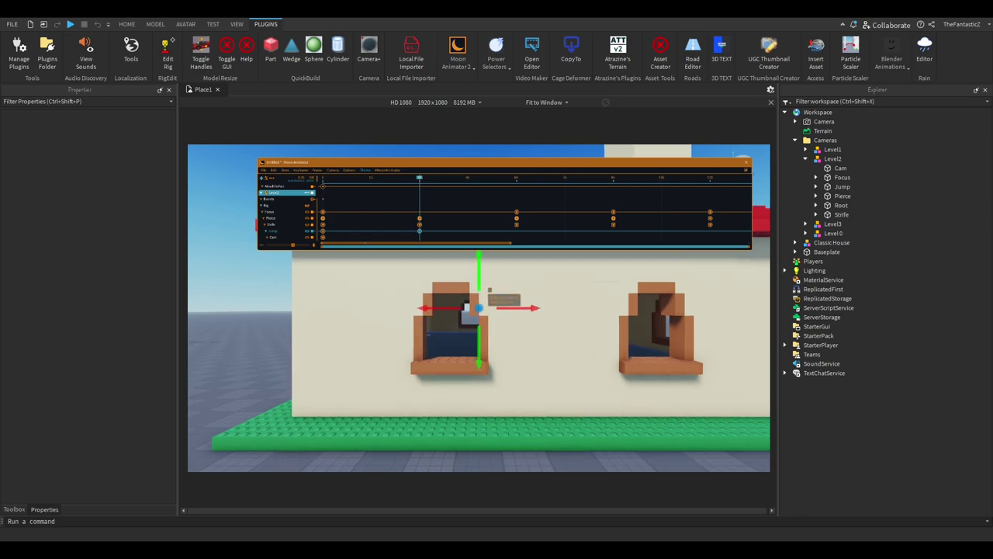
pyautogui.moveTo(479, 273); pyautogui.dragTo(479, 266)
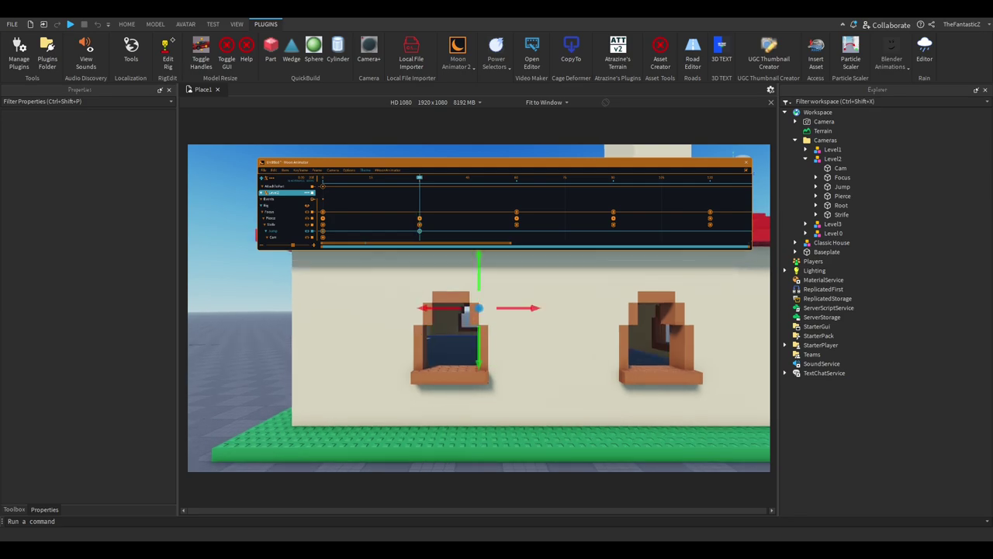
# Step: Play and step through the animation to check the Jump part's vertical camera movement between frames 0 and 30
pyautogui.press('space')
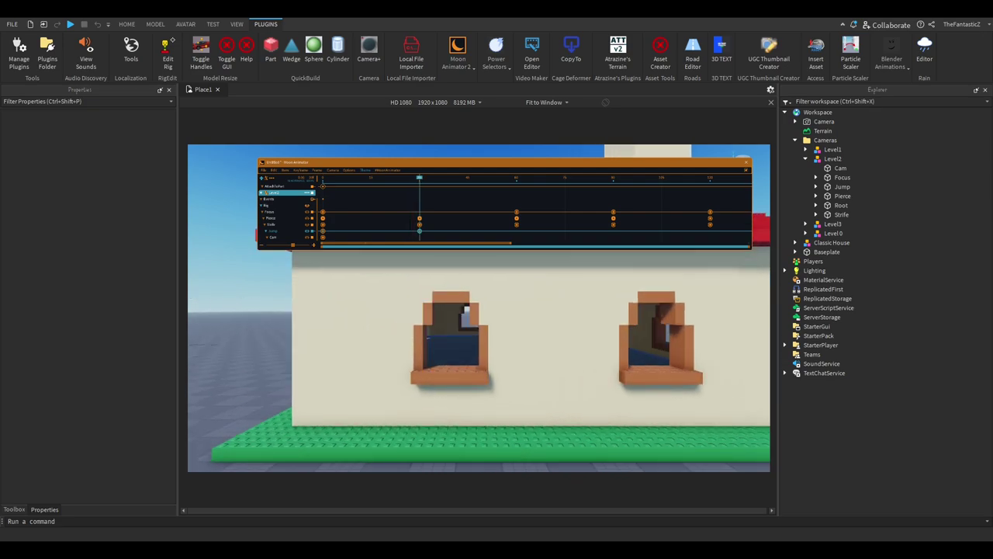
pyautogui.press('space')
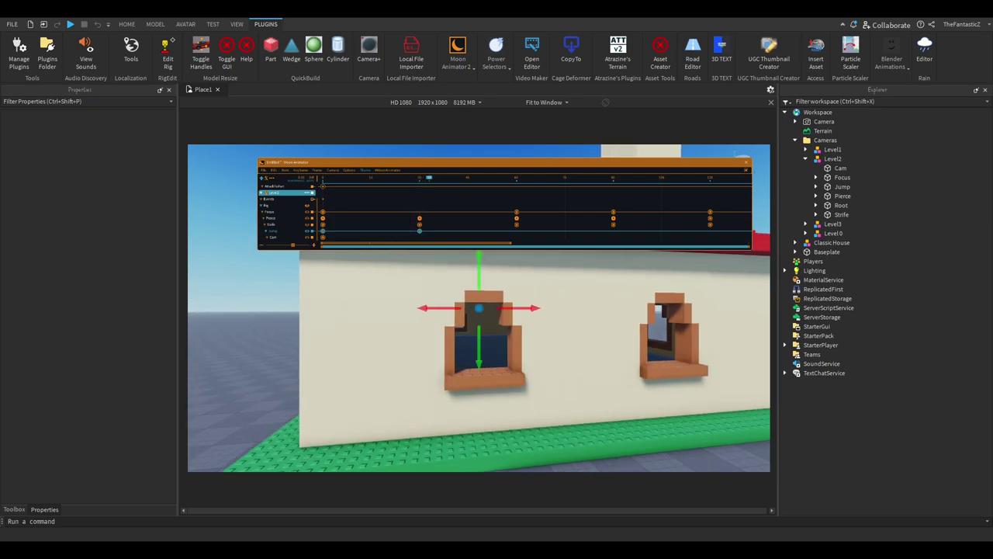
pyautogui.moveTo(521, 308); pyautogui.dragTo(570, 309)
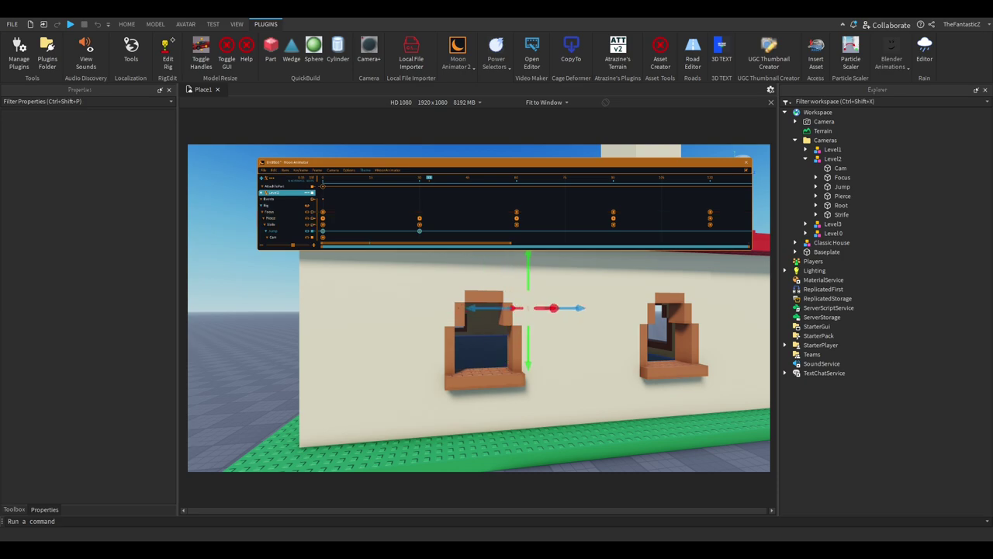
pyautogui.press('space')
pyautogui.press('Right')
pyautogui.press('Right')
pyautogui.press('Right')
pyautogui.press('Right')
pyautogui.press('Right')
pyautogui.press('Right')
pyautogui.press('Right')
pyautogui.press('Right')
pyautogui.press('Right')
pyautogui.press('Right')
pyautogui.press('Right')
pyautogui.press('Right')
pyautogui.press('Right')
pyautogui.press('Right')
pyautogui.press('Right')
pyautogui.press('Right')
pyautogui.press('Right')
pyautogui.press('Right')
pyautogui.press('Right')
pyautogui.press('Right')
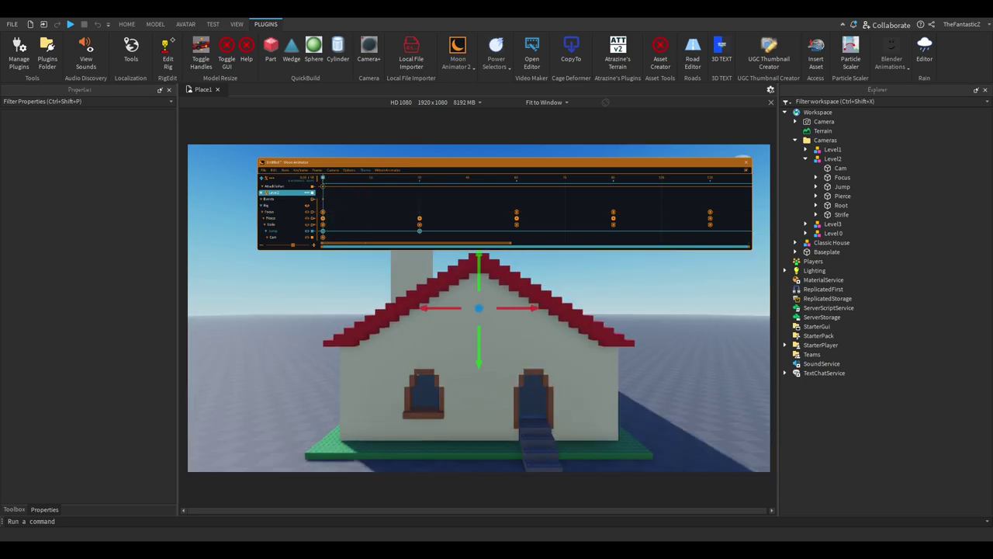
# Step: Copy the Jump part's frame 0 and 30 keyframes and paste them starting at frame 60
pyautogui.click(274, 170)
pyautogui.click(287, 182)
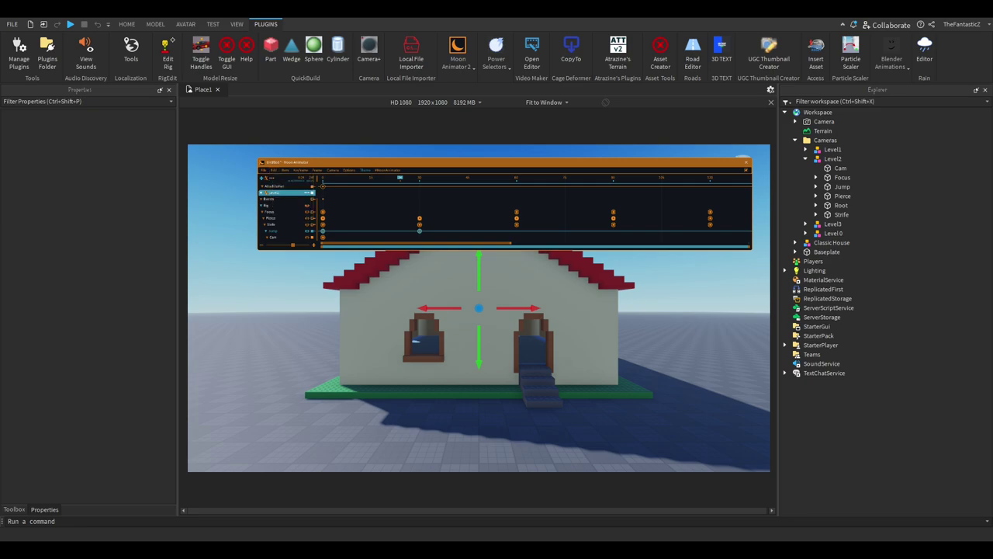
pyautogui.click(516, 178)
pyautogui.click(274, 170)
pyautogui.click(287, 190)
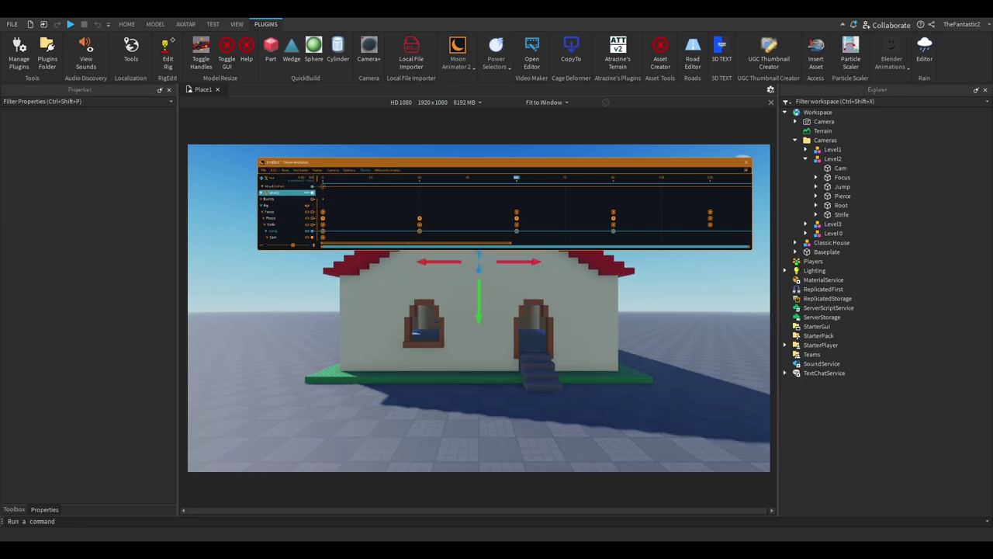
# Step: Play and step back through the animation to check the repeated Jump movement, then return to frame 0
pyautogui.press('space')
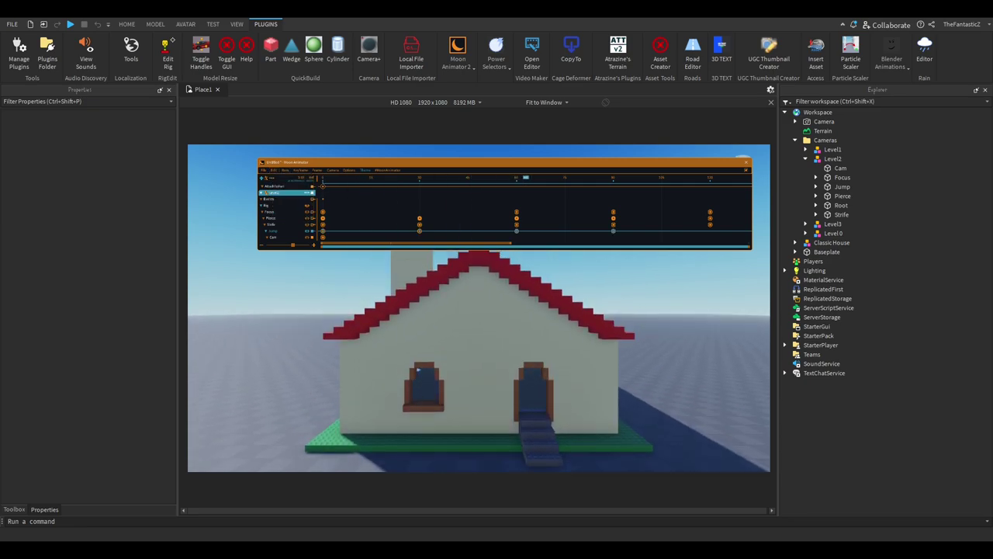
pyautogui.press('space')
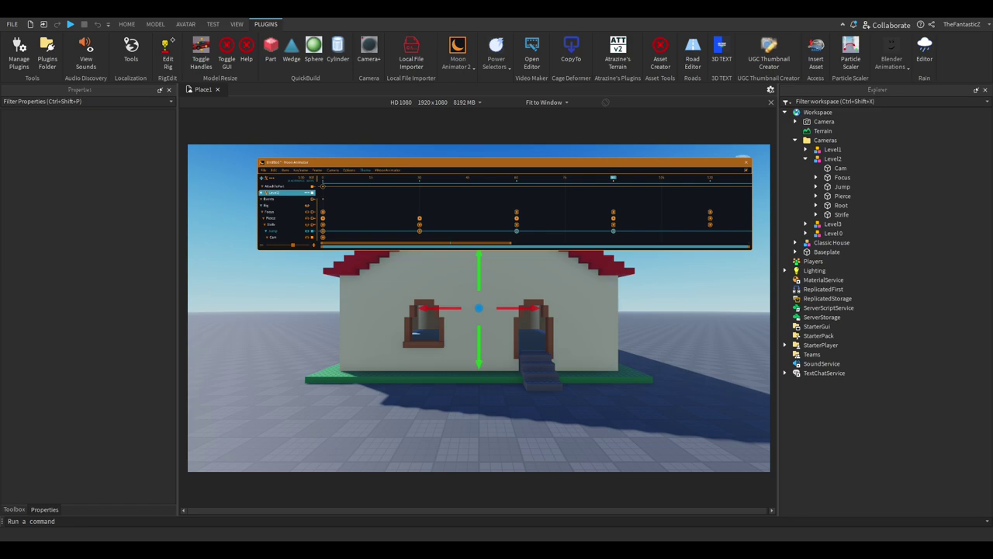
pyautogui.press('Left')
pyautogui.press('Left')
pyautogui.press('Left')
pyautogui.press('Left')
pyautogui.press('Left')
pyautogui.press('Left')
pyautogui.press('Left')
pyautogui.press('Left')
pyautogui.press('Left')
pyautogui.press('Left')
pyautogui.press('Left')
pyautogui.press('Left')
pyautogui.press('Left')
pyautogui.press('Left')
pyautogui.press('Left')
pyautogui.press('Left')
pyautogui.press('Left')
pyautogui.press('Left')
pyautogui.press('Left')
pyautogui.press('Left')
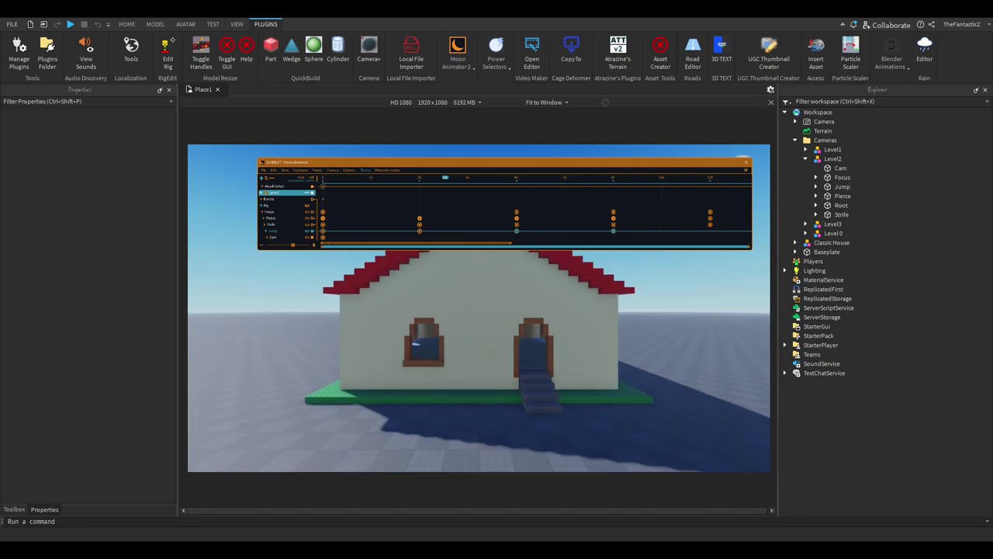
pyautogui.press('space')
pyautogui.click(323, 177)
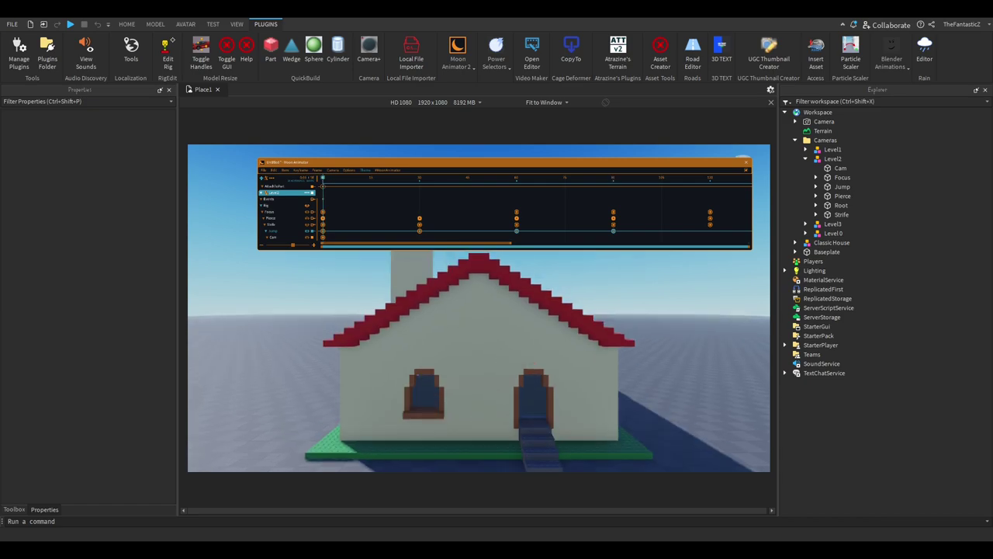
# Step: Set the easing of the Jump part's frame 0 keyframe to Bounce, InOut, and play the result
pyautogui.click(272, 231)
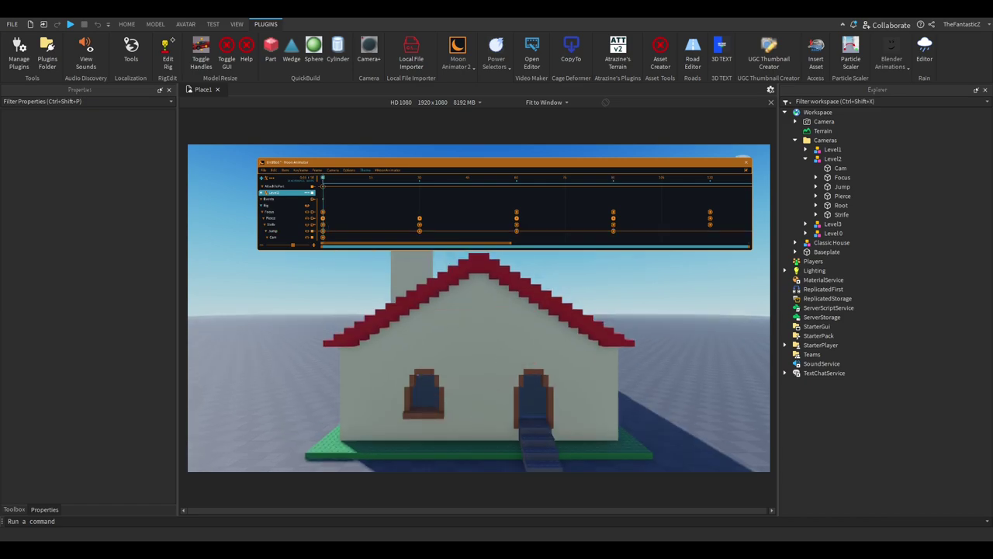
pyautogui.click(323, 231)
pyautogui.click(300, 170)
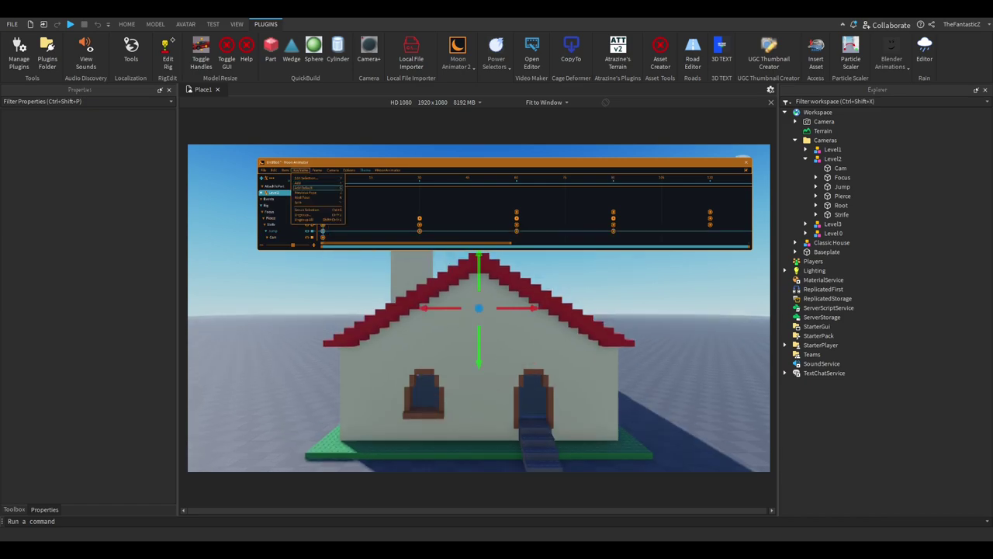
pyautogui.click(306, 178)
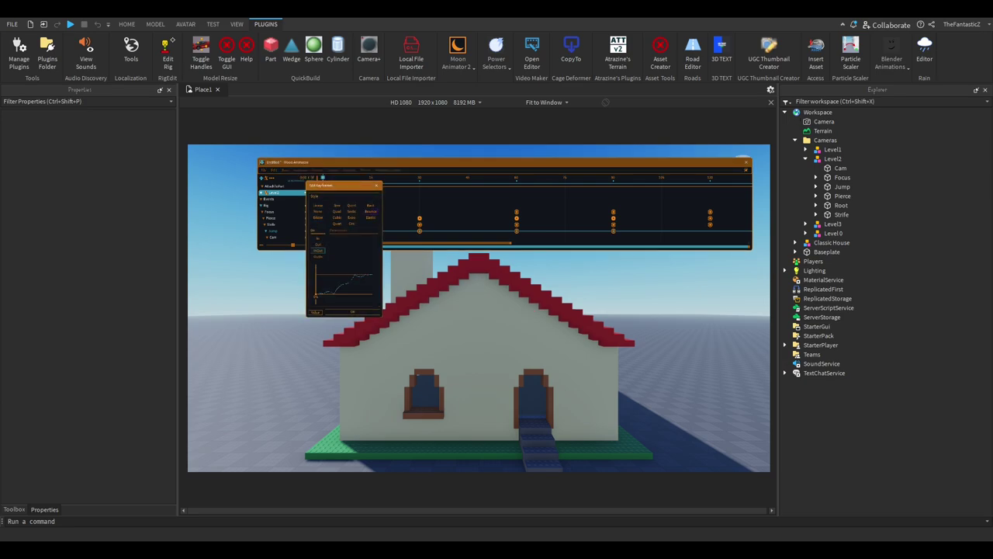
pyautogui.click(353, 312)
pyautogui.press('space')
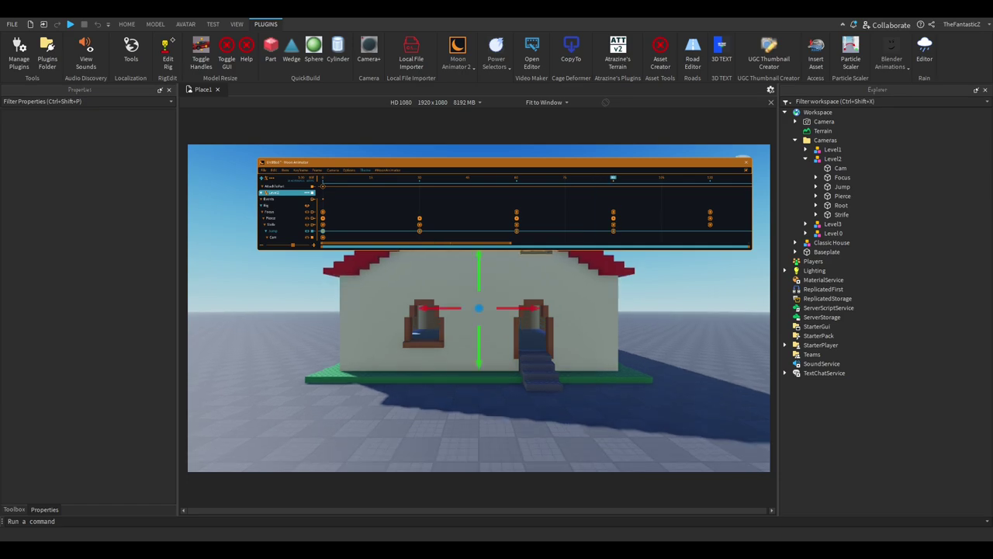
# Step: Set the easing of the Jump part's frame 60 keyframe to Back, Out, and play the result
pyautogui.click(307, 178)
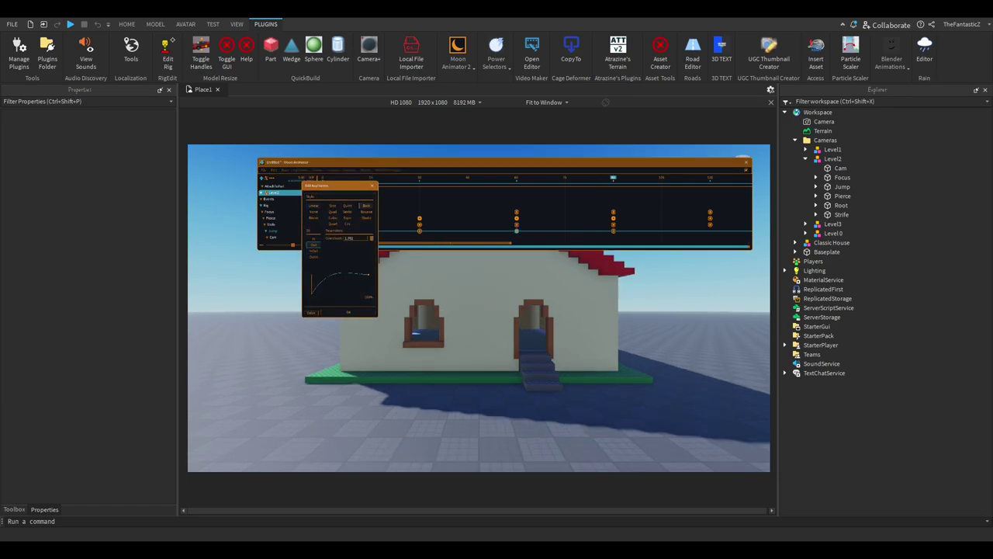
pyautogui.press('Return')
pyautogui.press('space')
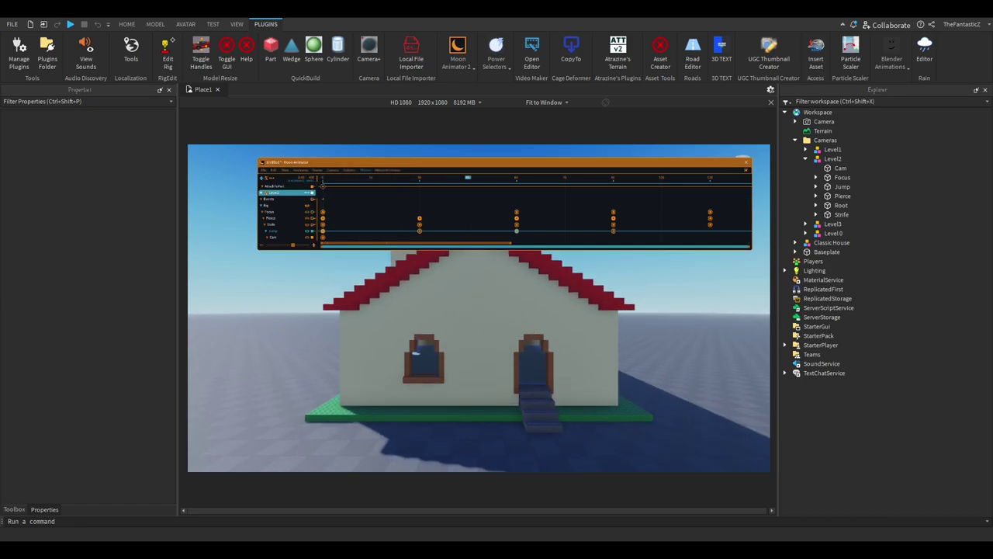
pyautogui.press('space')
# Step: Try Sine Out and Sine InOut easing on the Jump part's frame 30 keyframe before setting it to Cubic InOut
pyautogui.click(304, 178)
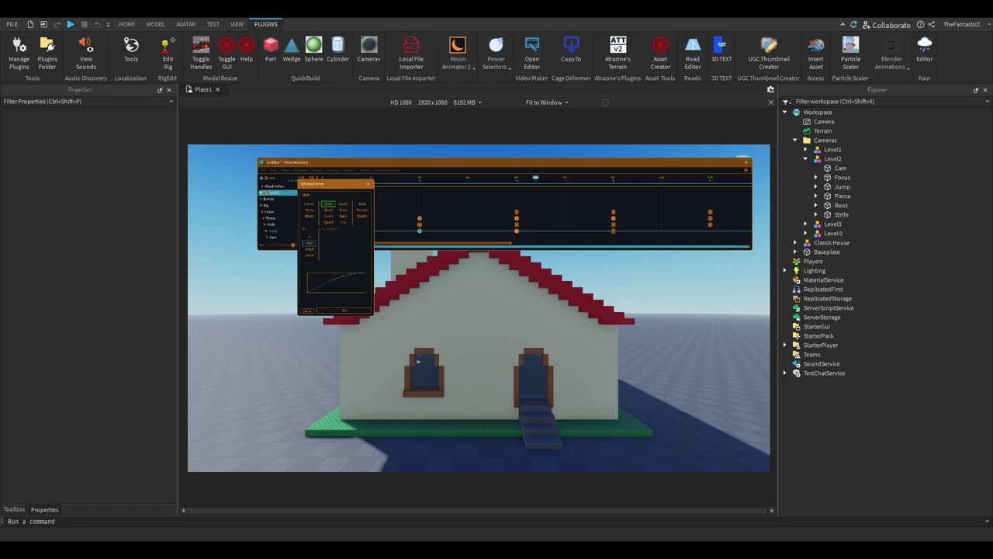
pyautogui.press('Return')
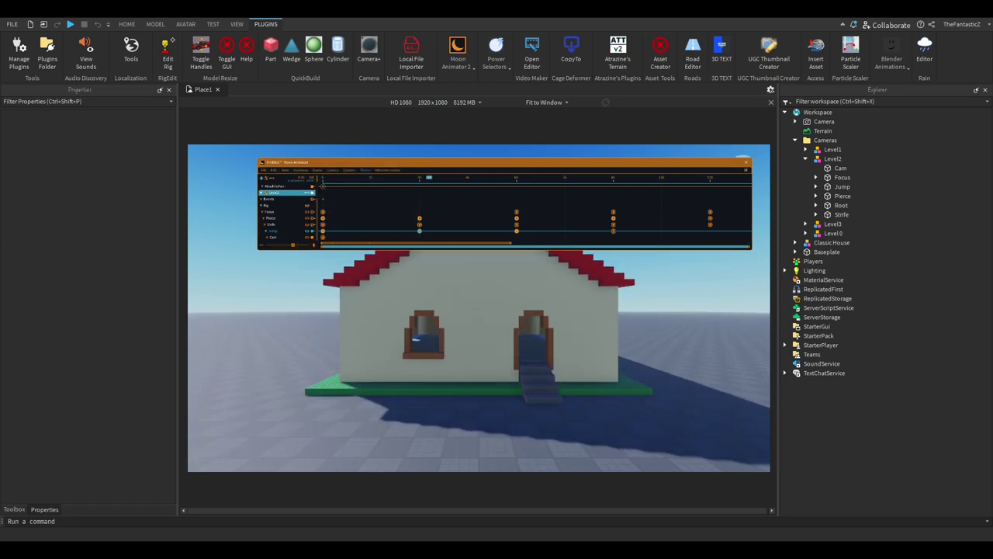
pyautogui.click(304, 178)
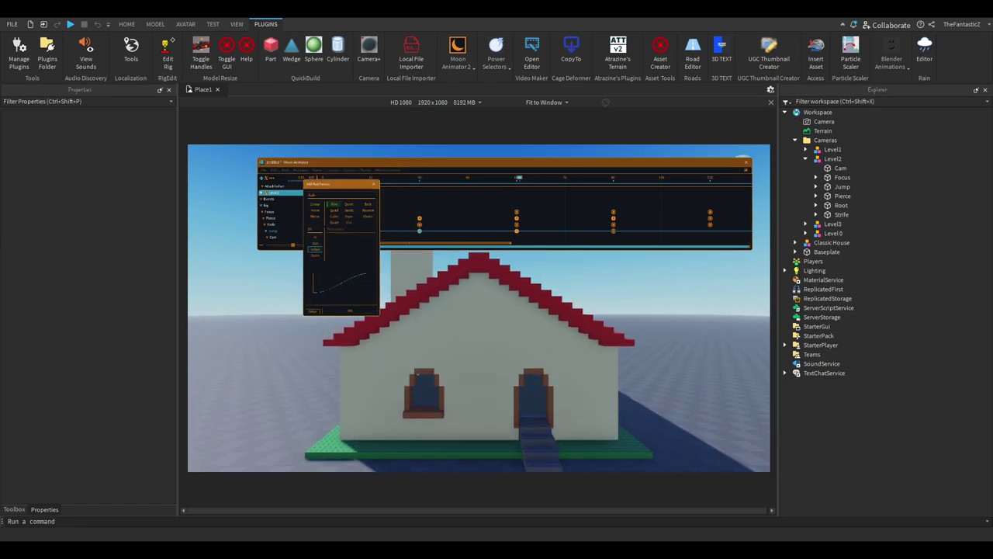
pyautogui.press('Return')
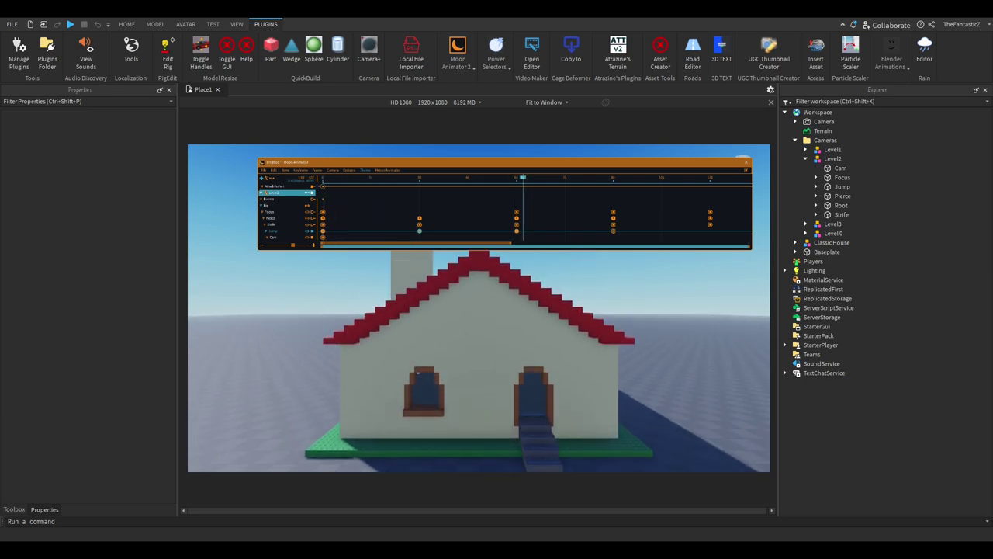
pyautogui.click(301, 170)
pyautogui.click(304, 179)
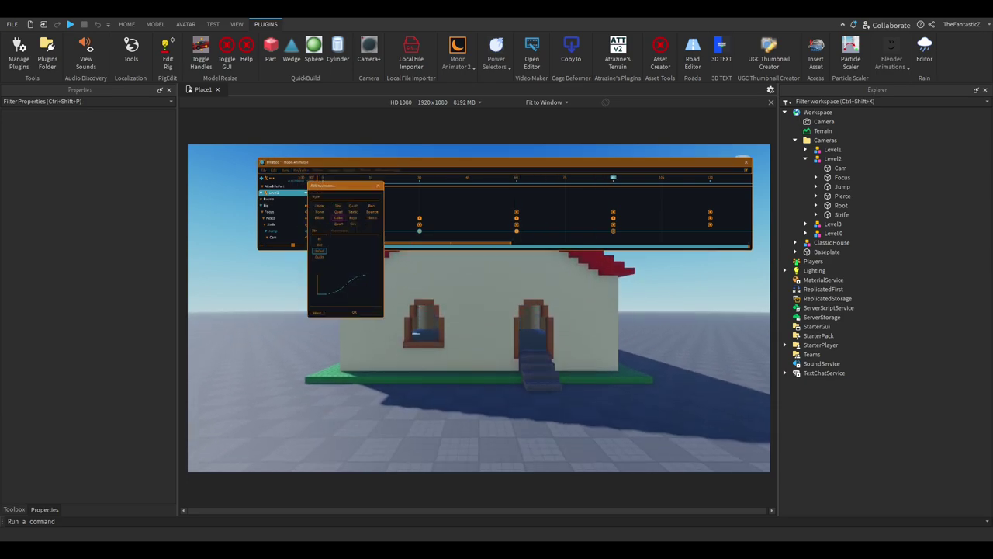
pyautogui.press('Return')
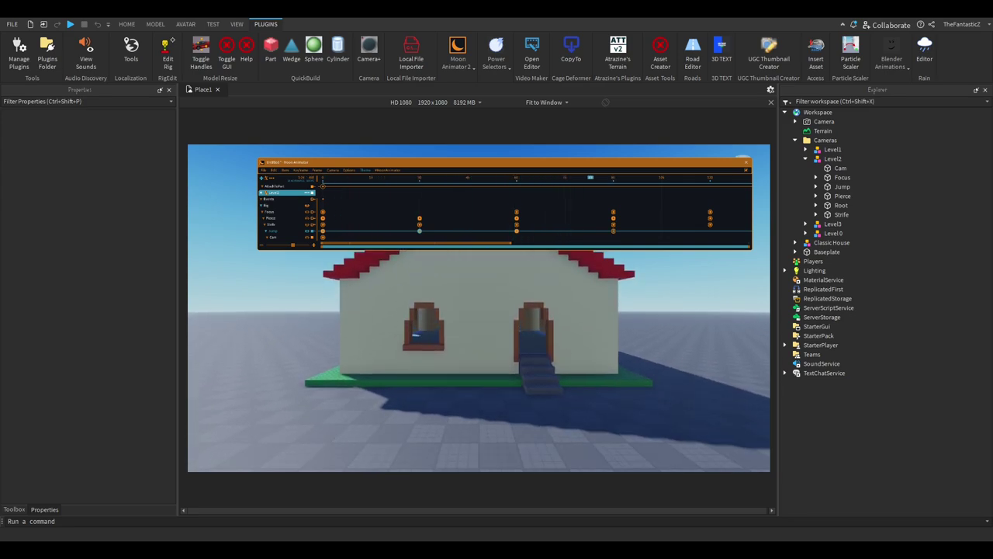
# Step: Paste the Jump part's raised keyframe at frame 120 and play the animation
pyautogui.click(274, 170)
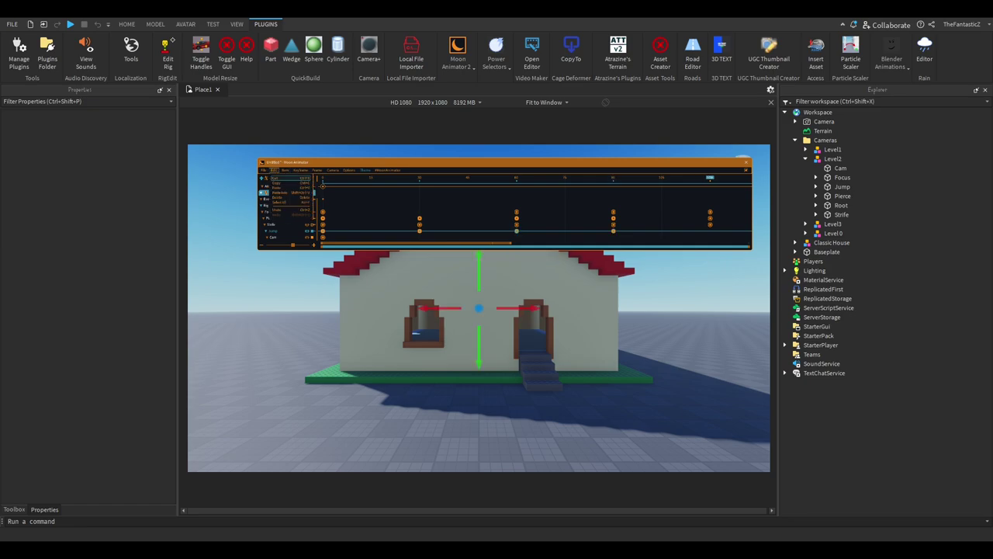
pyautogui.click(277, 188)
pyautogui.press('space')
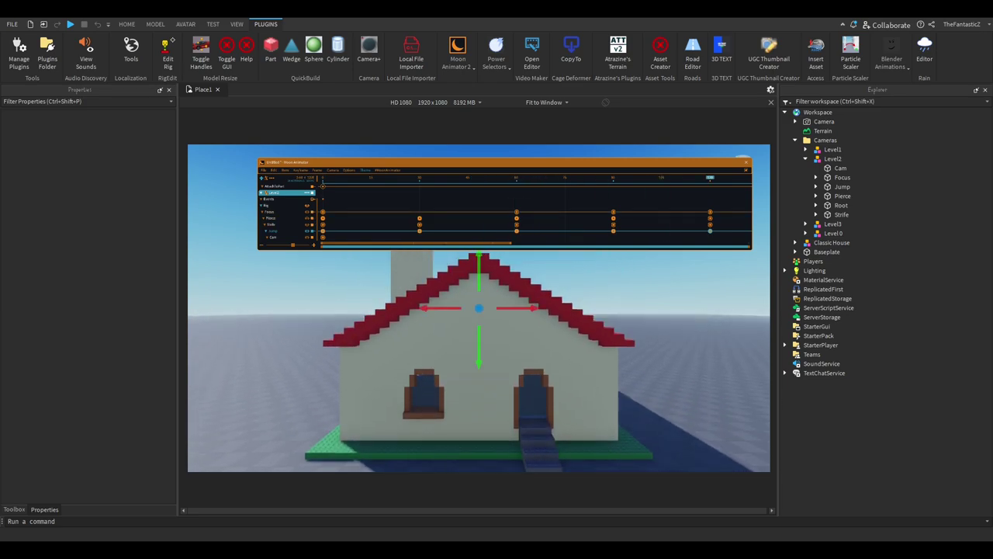
pyautogui.press('space')
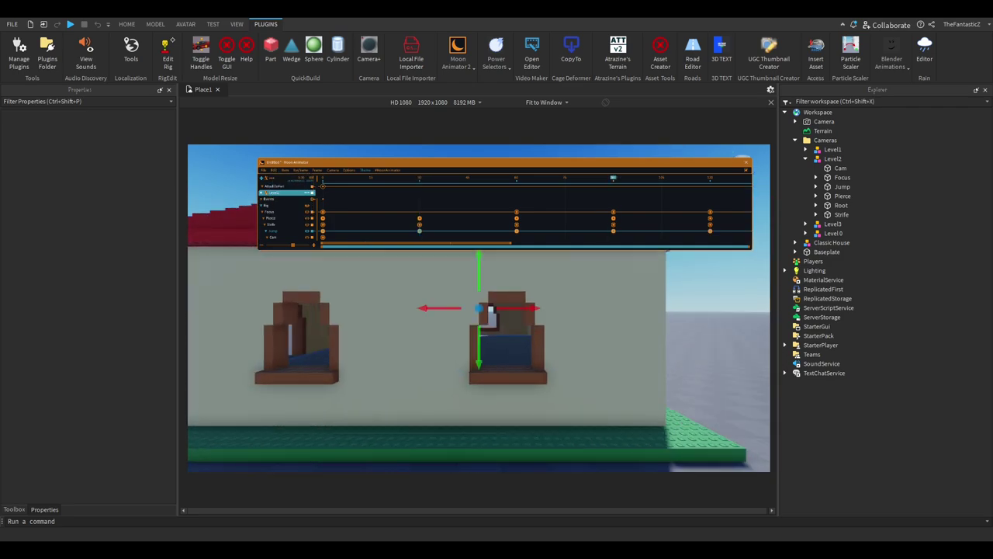
# Step: Paste the Jump part's frame 30 keyframe at frame 90 and play the animation from frame 0
pyautogui.click(278, 187)
pyautogui.click(323, 177)
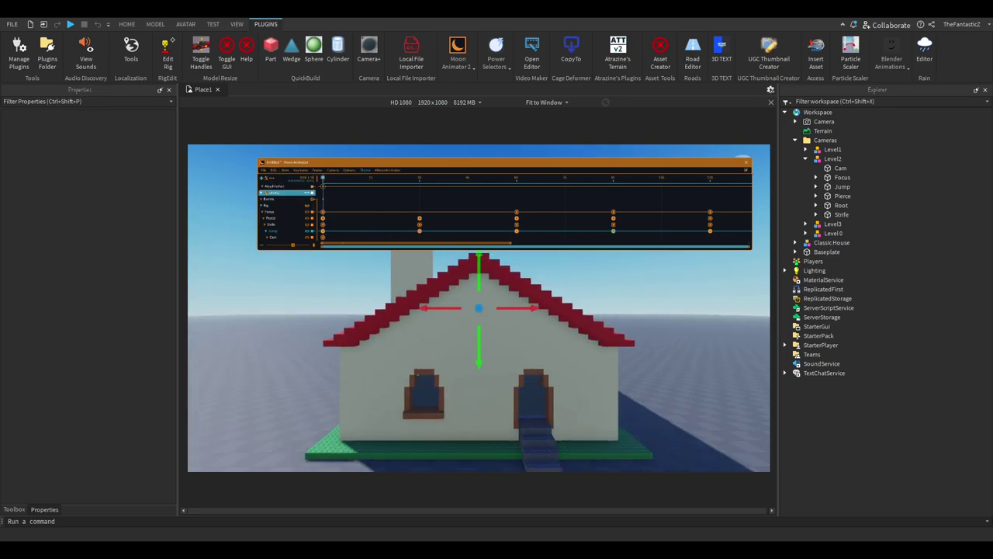
pyautogui.press('space')
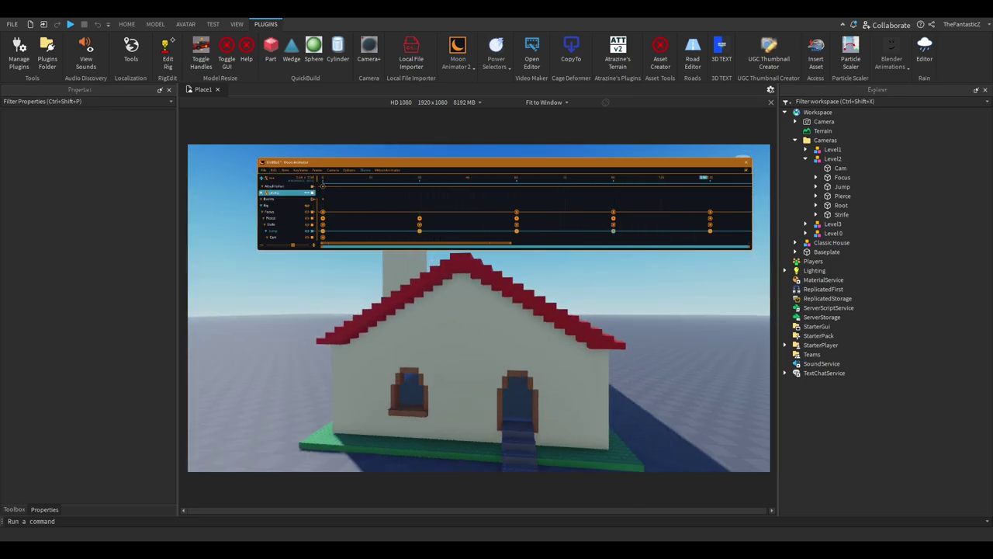
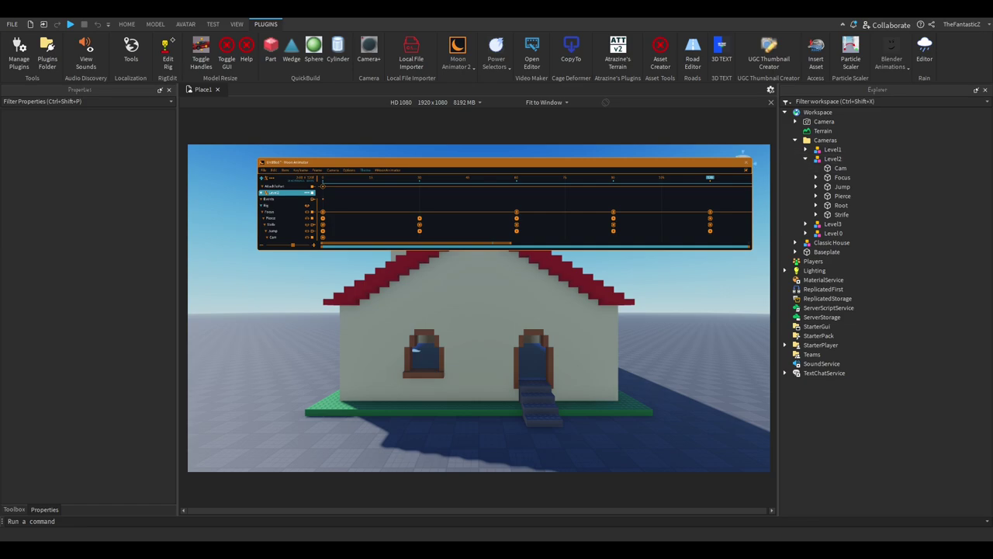
# Step: Close the open animation and move the Moon Animator window clear of the house
pyautogui.click(758, 196)
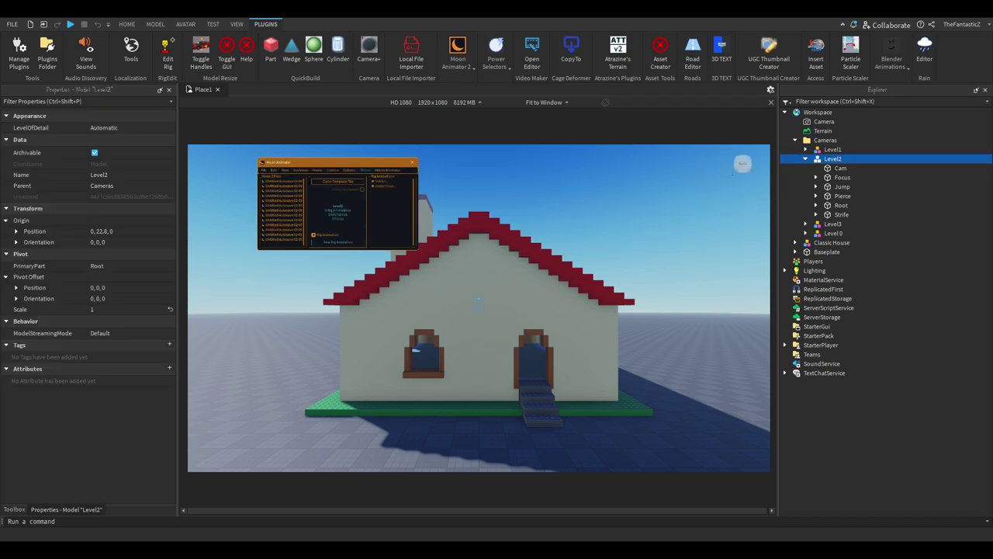
pyautogui.moveTo(337, 163); pyautogui.dragTo(684, 152)
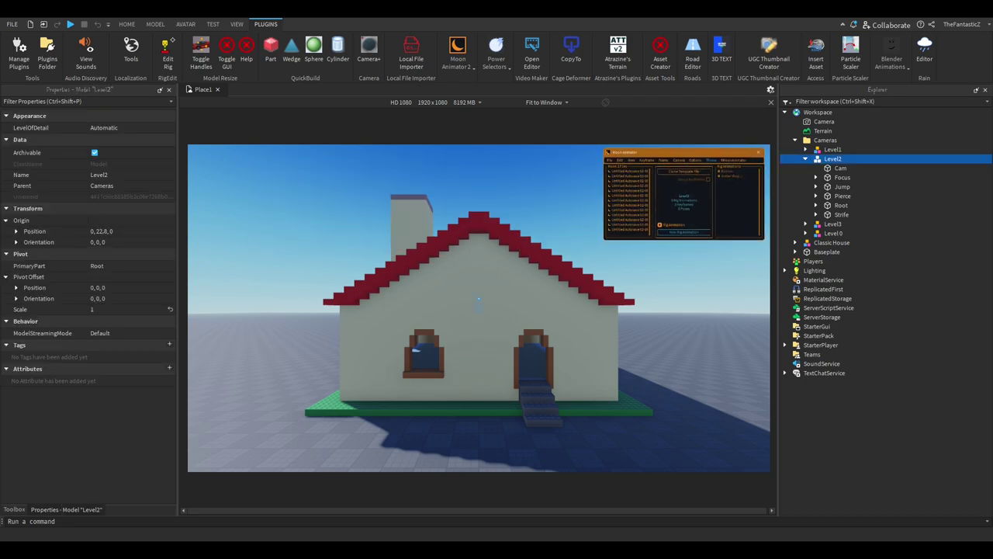
# Step: Select the Level2 model and move it out of the house along its blue axis
pyautogui.click(126, 25)
pyautogui.click(419, 182)
pyautogui.scroll(8, 432, 202)
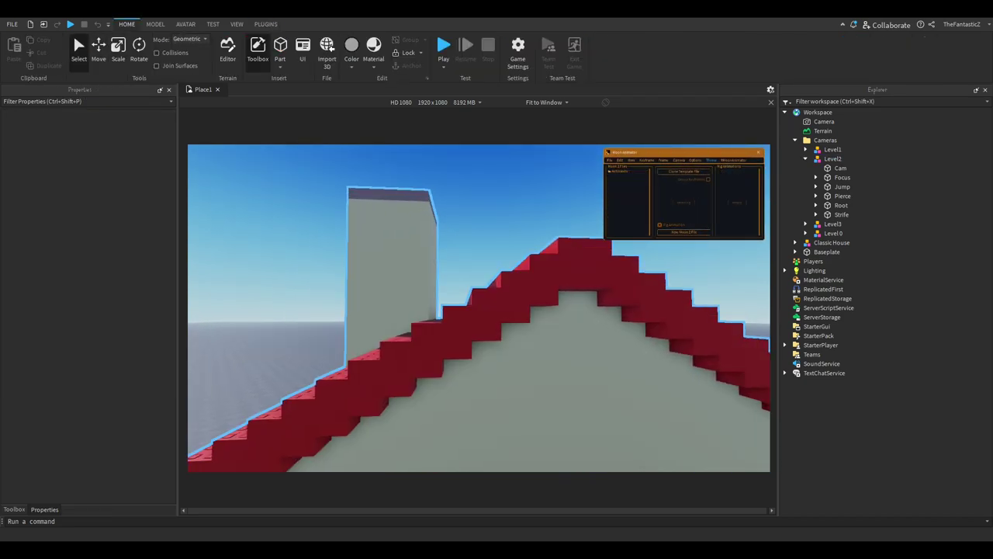
pyautogui.press('w')
pyautogui.moveTo(479, 308); pyautogui.dragTo(715, 346, button='right')
pyautogui.click(834, 159)
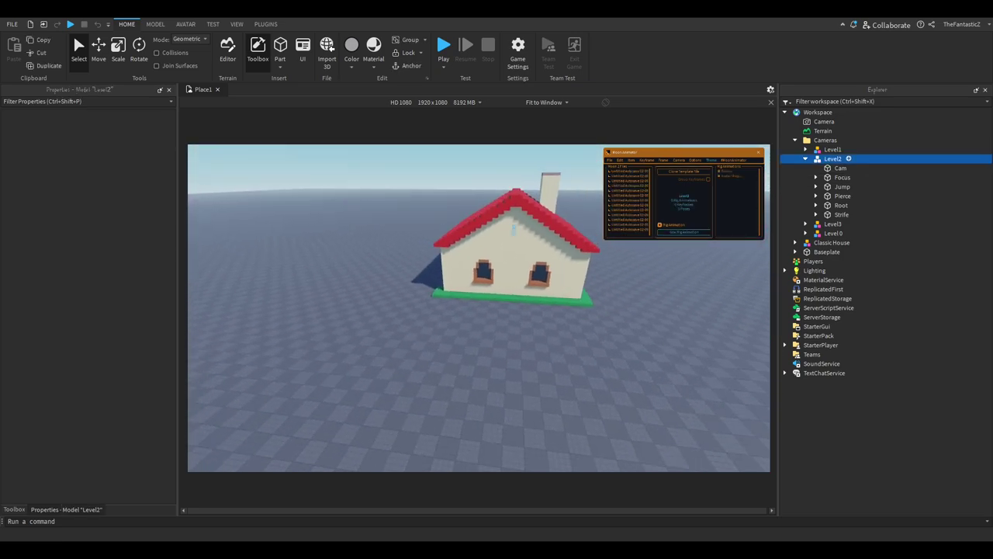
pyautogui.hotkey('ctrl', '2')
pyautogui.moveTo(512, 241); pyautogui.dragTo(512, 278)
# Step: Move the Level2 model along its blue and red axes to about 8, 22.8, -127 near the other camera rigs and deselect it
pyautogui.moveTo(512, 278); pyautogui.dragTo(287, 368, button='right')
pyautogui.press('s')
pyautogui.moveTo(543, 411); pyautogui.dragTo(446, 332)
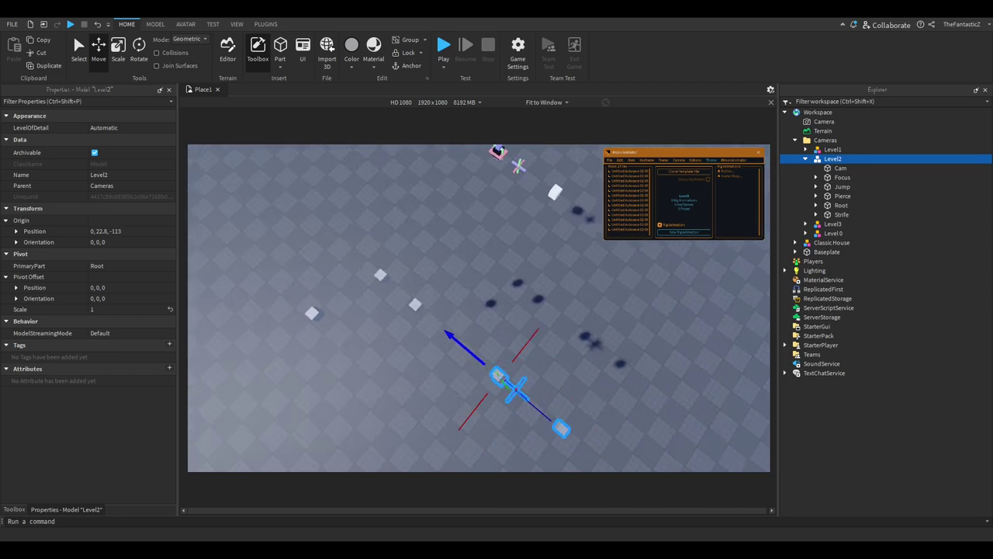
pyautogui.moveTo(423, 238); pyautogui.dragTo(481, 174)
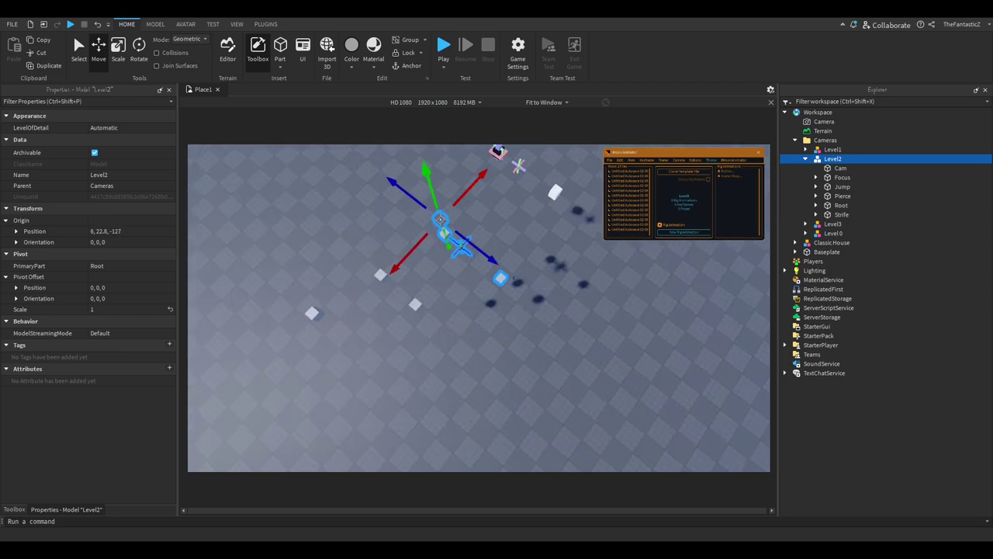
pyautogui.moveTo(491, 260); pyautogui.dragTo(484, 254)
pyautogui.click(512, 319)
pyautogui.press('a')
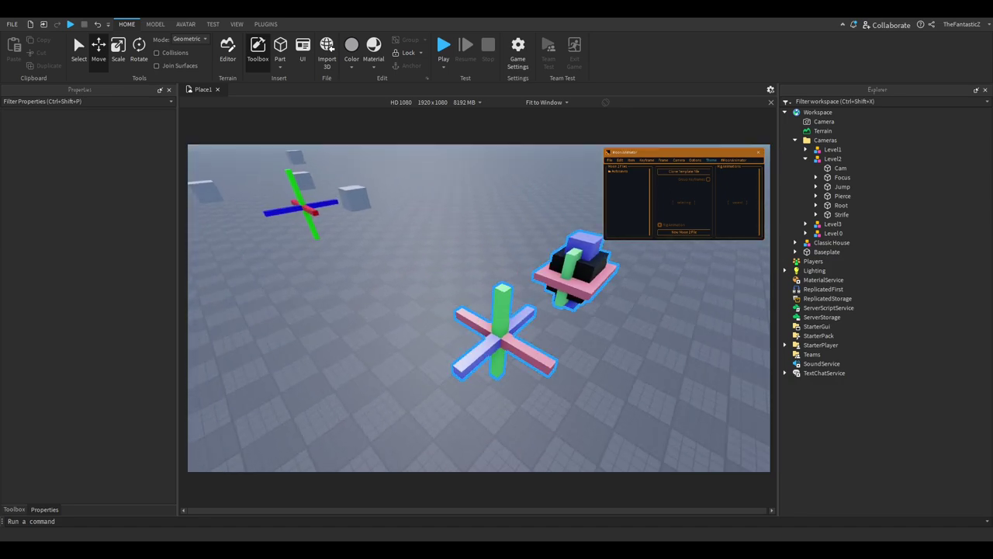
# Step: Expand the Level3 model and examine its Jump part up close with the Rotate tool
pyautogui.click(576, 267)
pyautogui.click(806, 225)
pyautogui.click(842, 252)
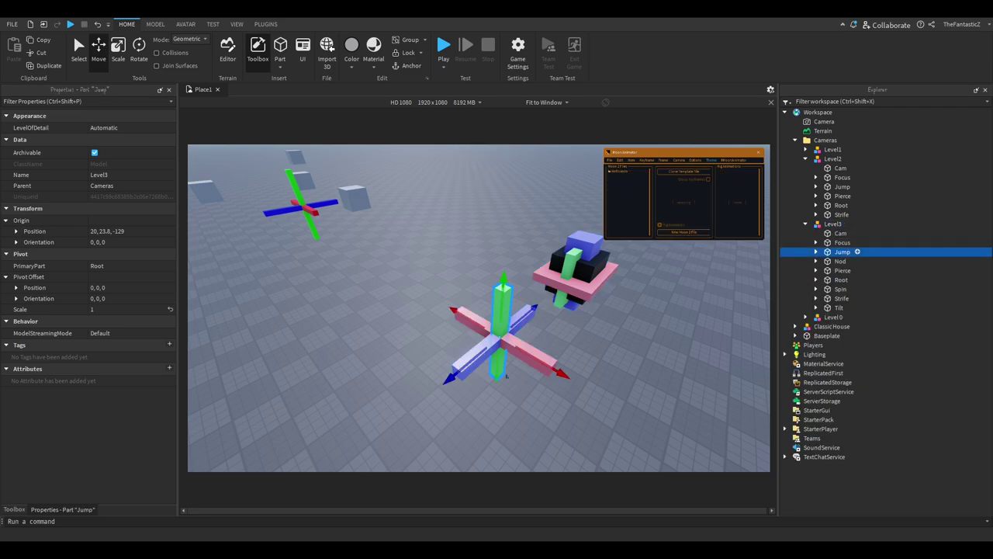
pyautogui.press('f')
pyautogui.hotkey('ctrl', '4')
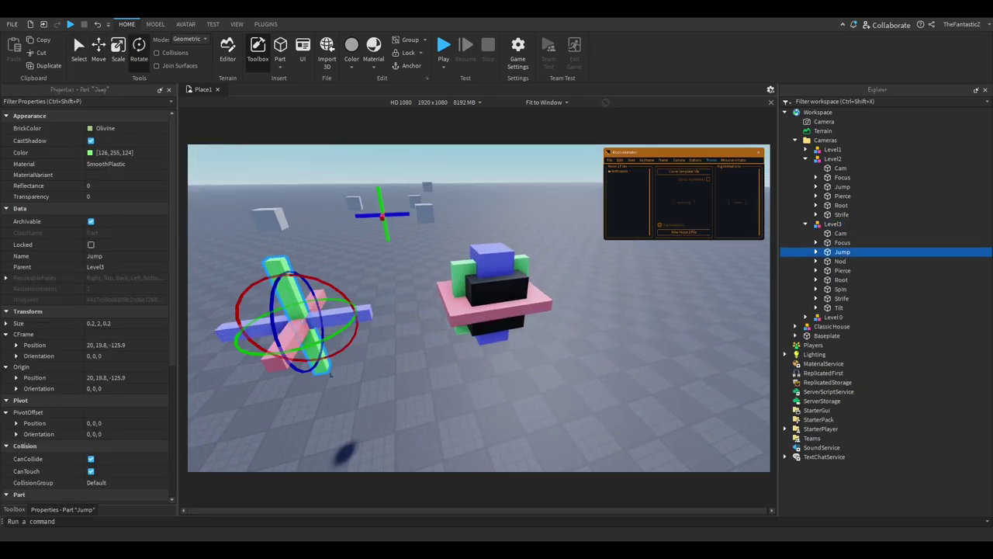
# Step: Examine the Level3 rig's Nod, Spin and Tilt parts and their rotation axes, then deselect them
pyautogui.press('Down')
pyautogui.press('f')
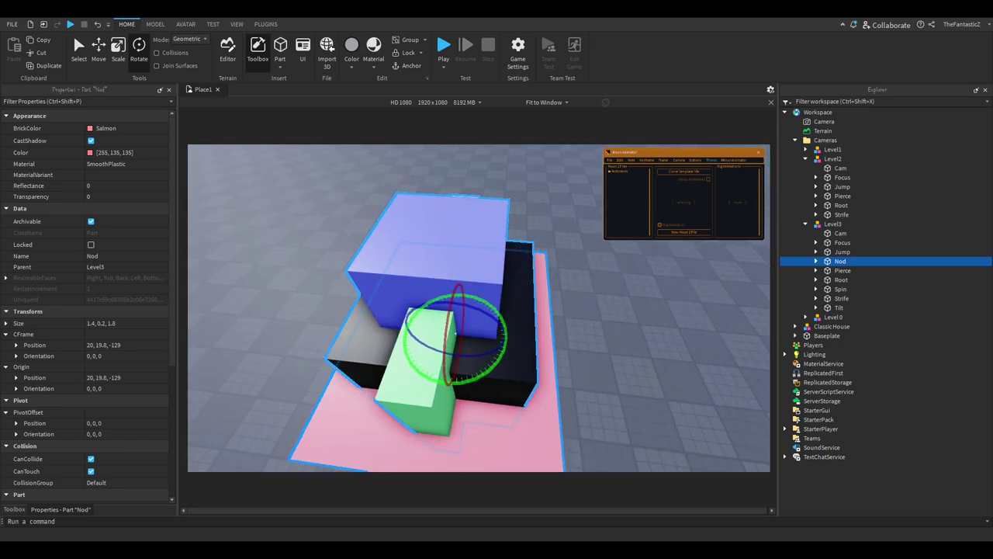
pyautogui.press('Down')
pyautogui.press('Down')
pyautogui.press('Down')
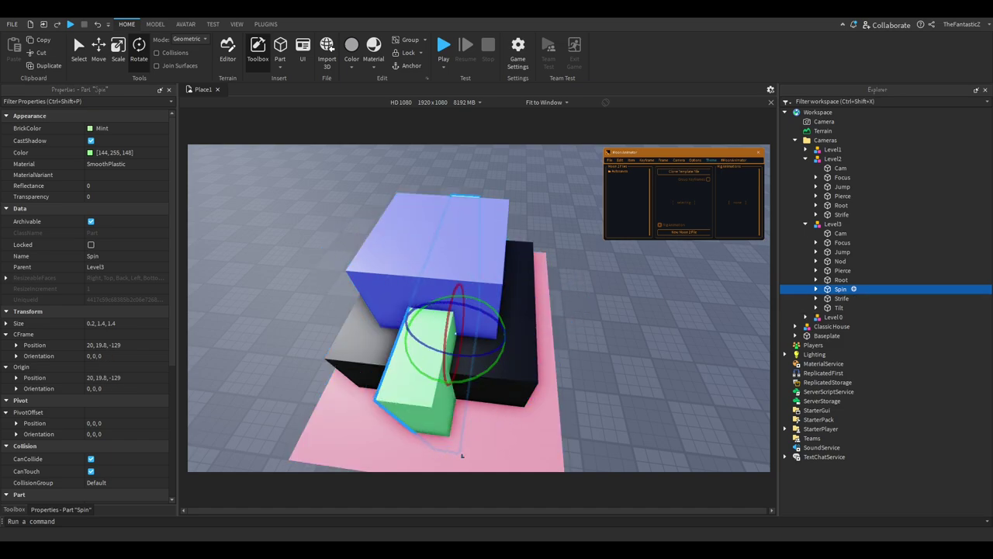
pyautogui.press('Up')
pyautogui.press('Up')
pyautogui.press('Up')
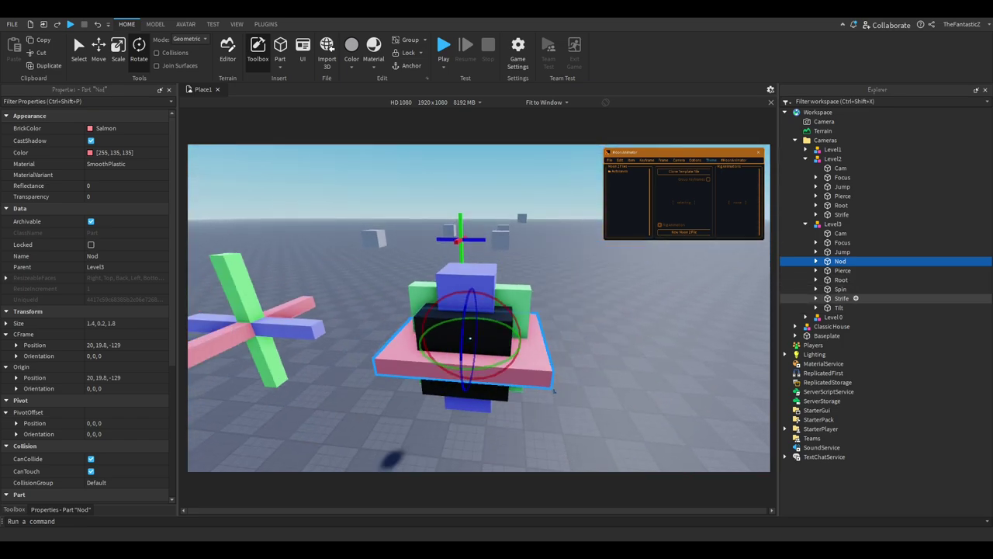
pyautogui.press('Down')
pyautogui.press('Down')
pyautogui.press('Down')
pyautogui.press('Down')
pyautogui.press('Down')
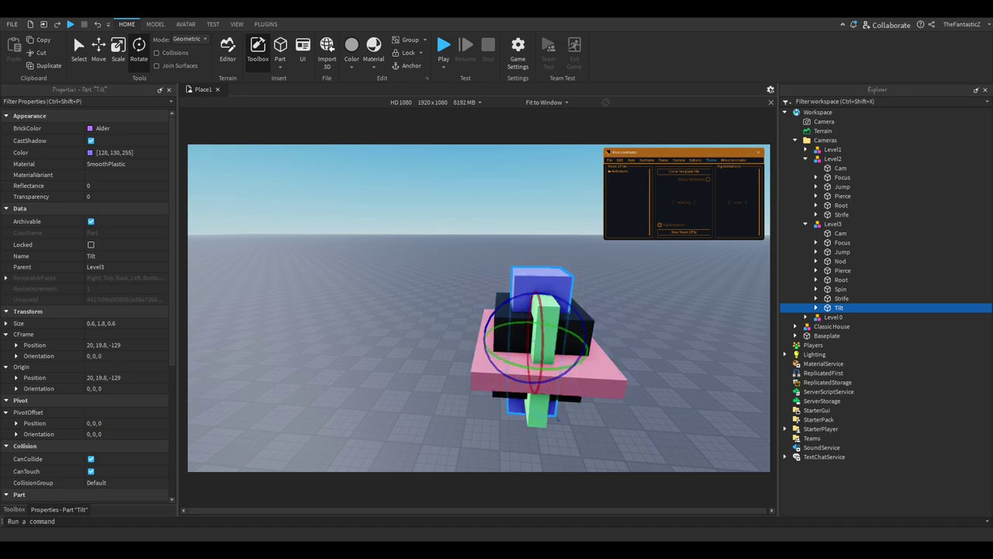
pyautogui.press('Escape')
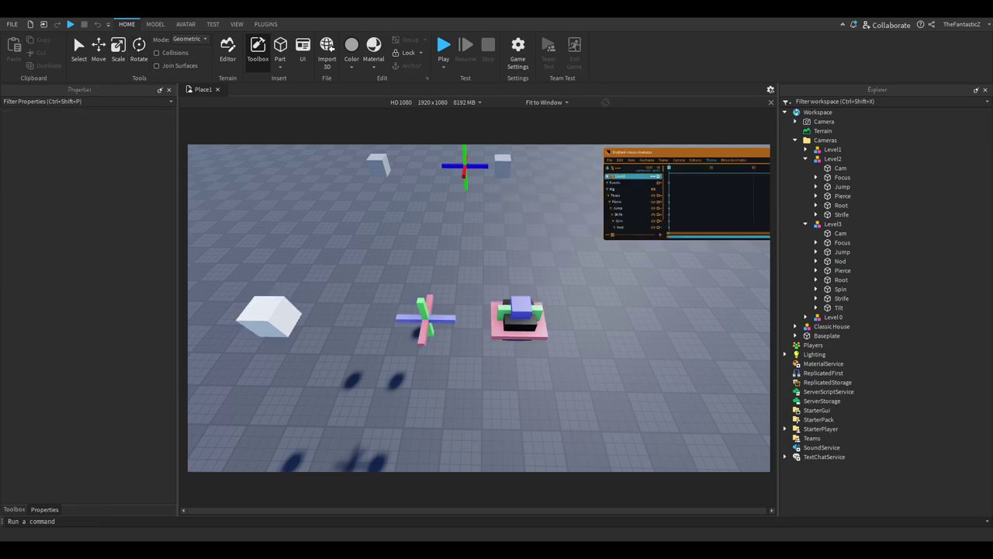
# Step: Reposition and resize the Moon Animator window across the top of the viewport, then close it and deselect the Level3 model
pyautogui.moveTo(683, 152); pyautogui.dragTo(621, 169)
pyautogui.moveTo(527, 211); pyautogui.dragTo(510, 211)
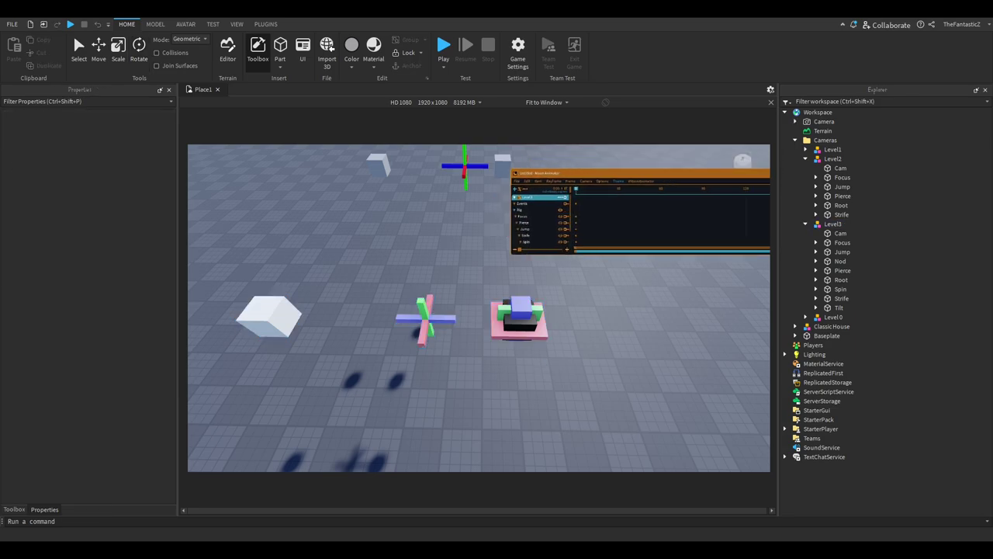
pyautogui.moveTo(668, 173); pyautogui.dragTo(394, 157)
pyautogui.click(724, 159)
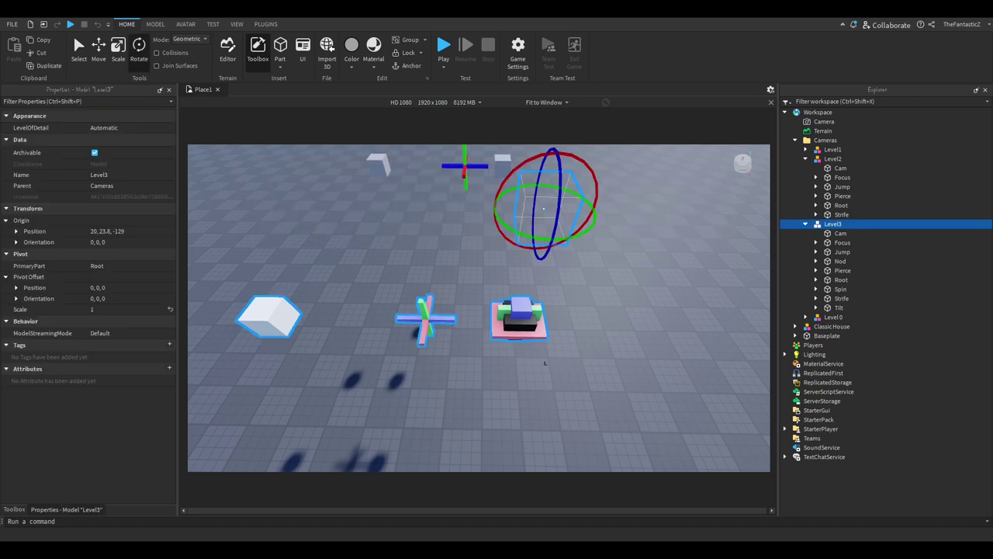
pyautogui.click(545, 362)
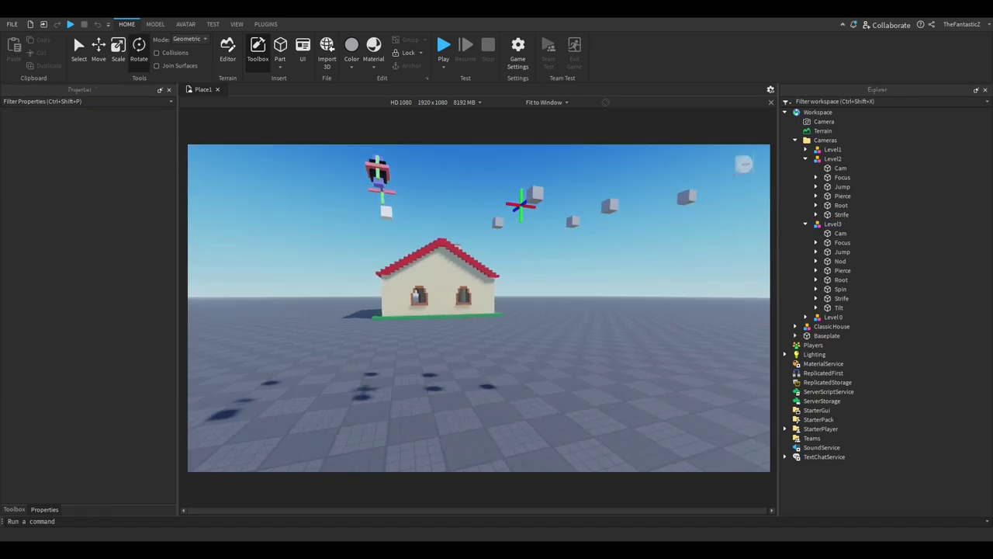
# Step: Copy the Classic House's origin position to the Level3 model, setting it to 0, 22.8, 0, and deselect it
pyautogui.click(441, 281)
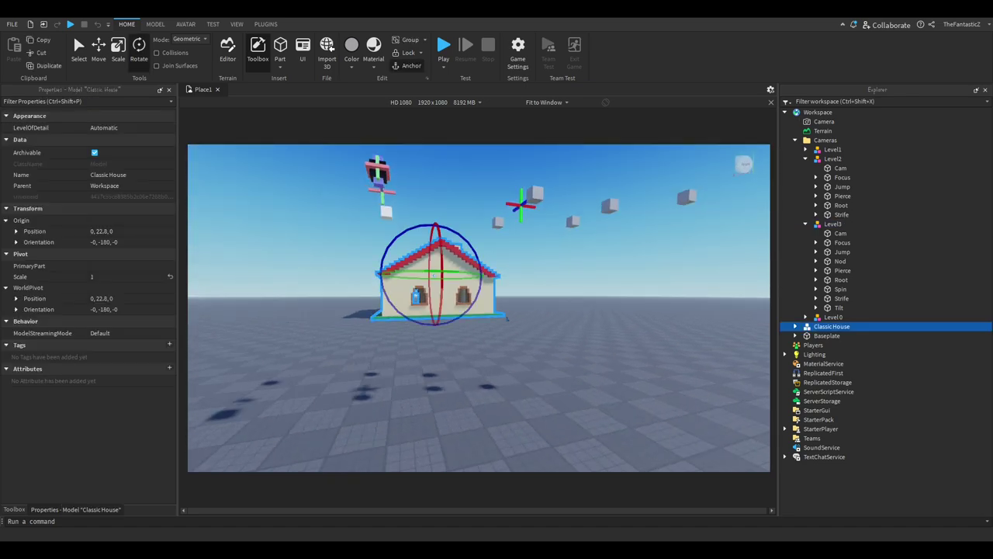
pyautogui.click(117, 231)
pyautogui.click(326, 223)
pyautogui.click(386, 211)
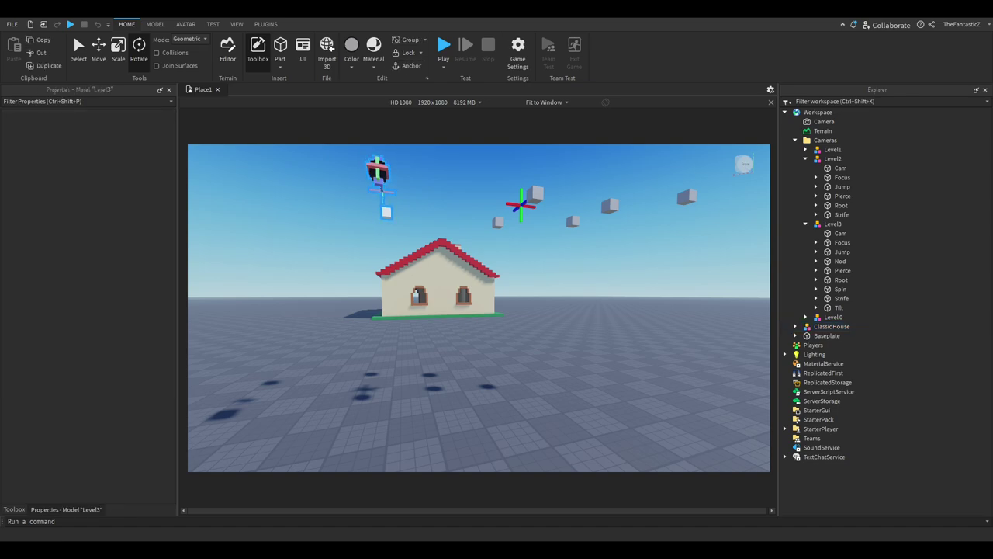
pyautogui.click(117, 232)
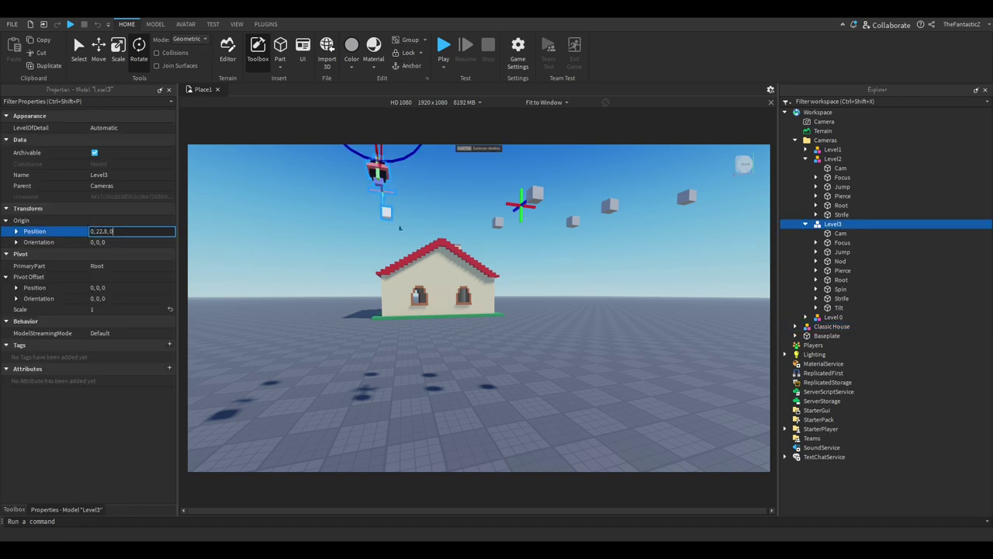
pyautogui.press('Return')
pyautogui.click(330, 227)
# Step: Select the Level3 model inside the house and open it as the animated rig in Moon Animator 2
pyautogui.scroll(8, 407, 269)
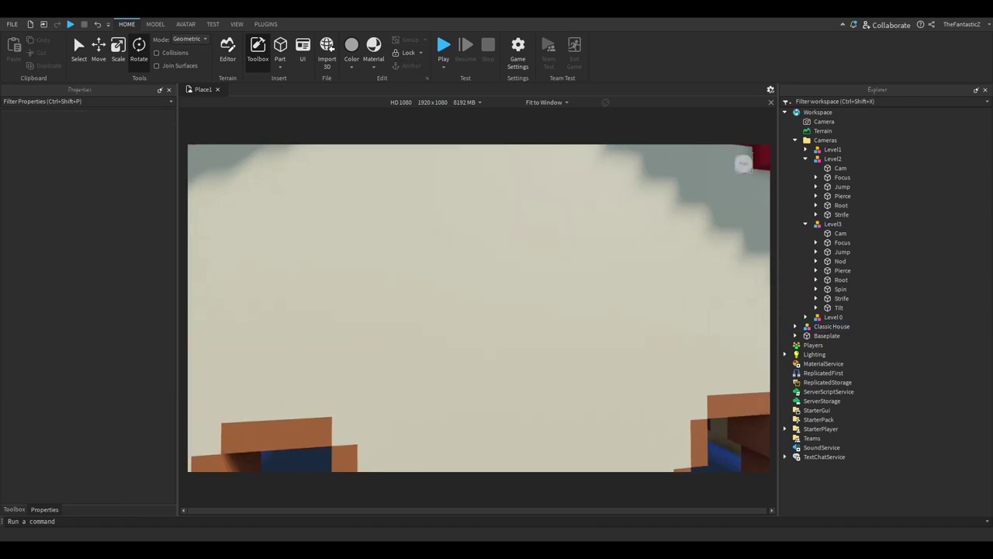
pyautogui.scroll(5, 466, 318)
pyautogui.moveTo(465, 318); pyautogui.dragTo(683, 322, button='right')
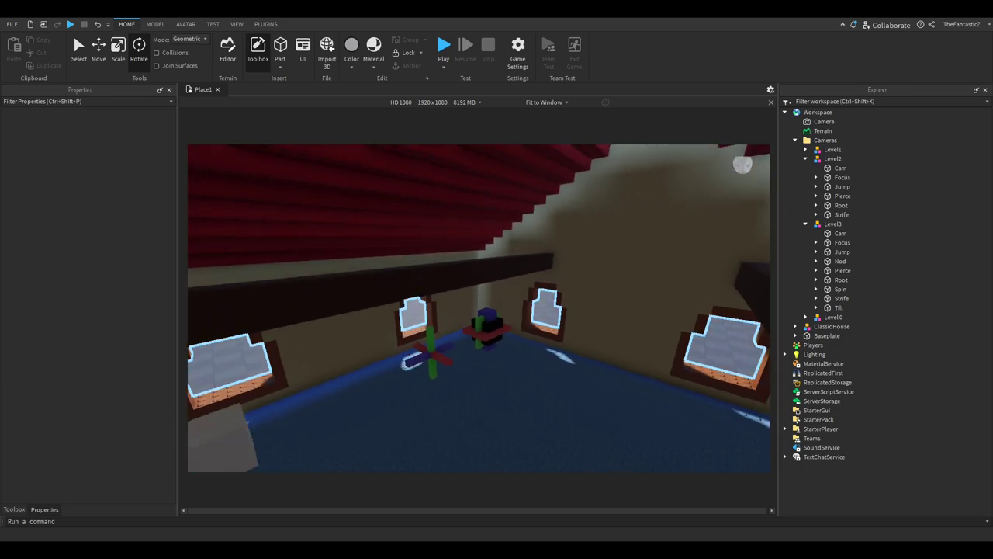
pyautogui.click(488, 330)
pyautogui.click(266, 24)
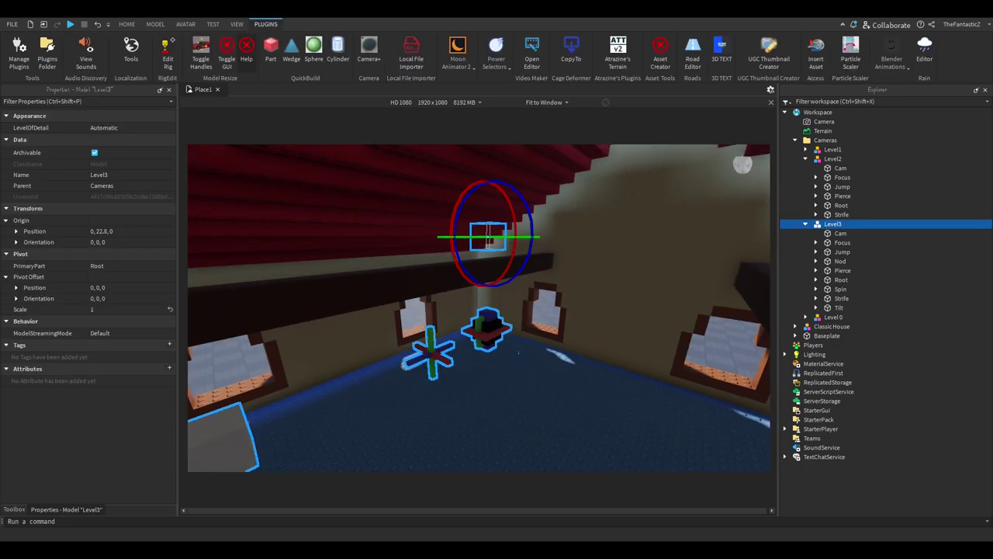
pyautogui.click(458, 91)
pyautogui.click(312, 218)
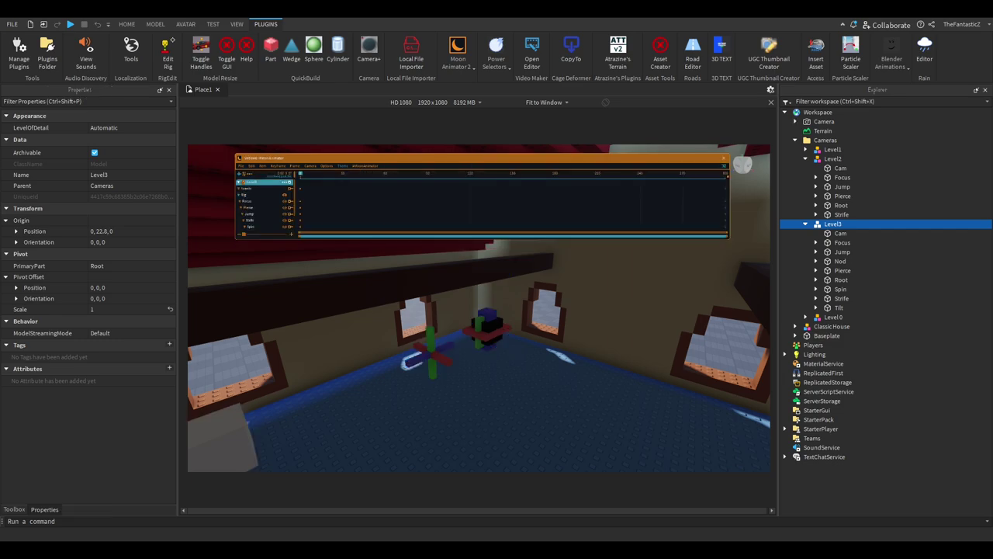
# Step: Select the Level3 rig's Cam part outside the house and zoom the animation timeline in to its early frames
pyautogui.moveTo(481, 341); pyautogui.dragTo(395, 361, button='right')
pyautogui.click(395, 362)
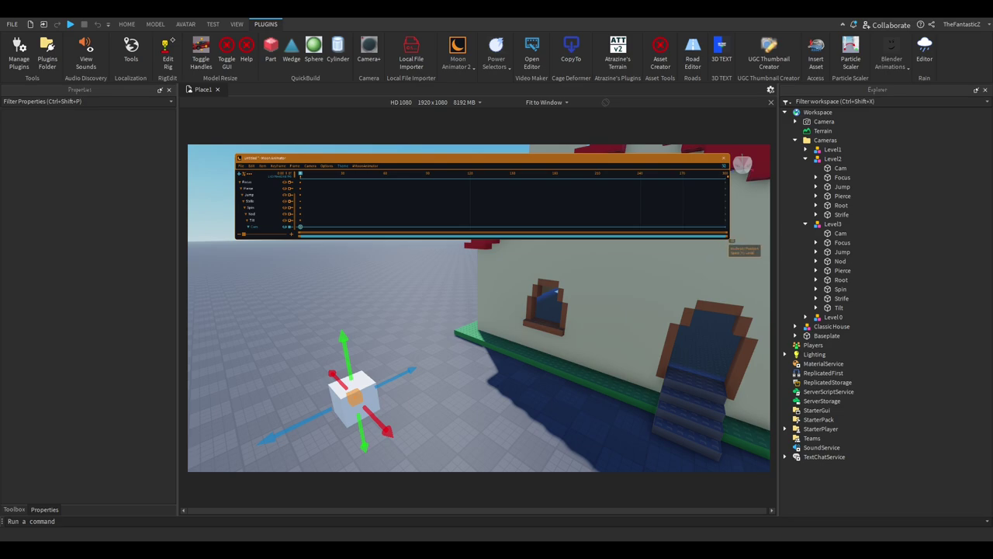
pyautogui.moveTo(728, 232); pyautogui.dragTo(726, 233)
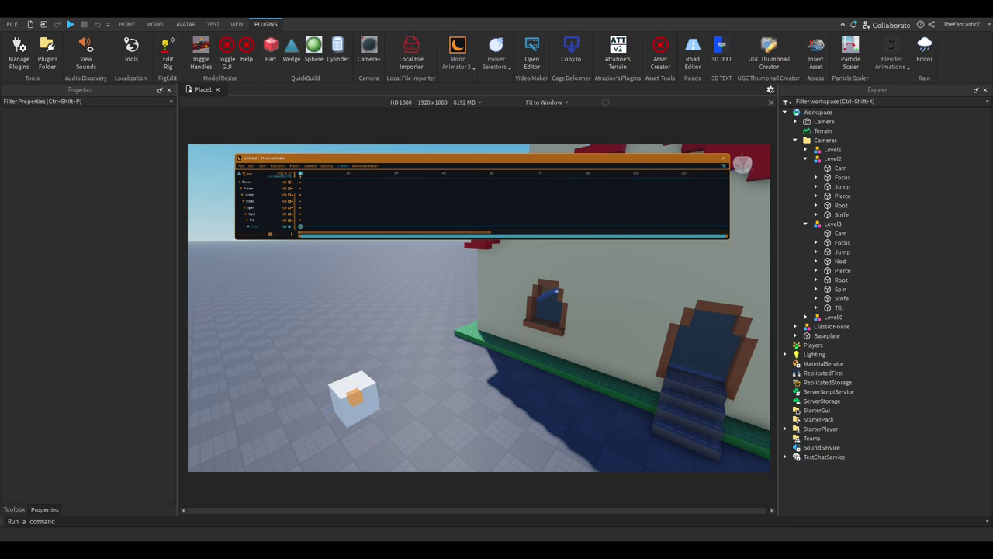
pyautogui.moveTo(475, 260); pyautogui.dragTo(475, 276, button='right')
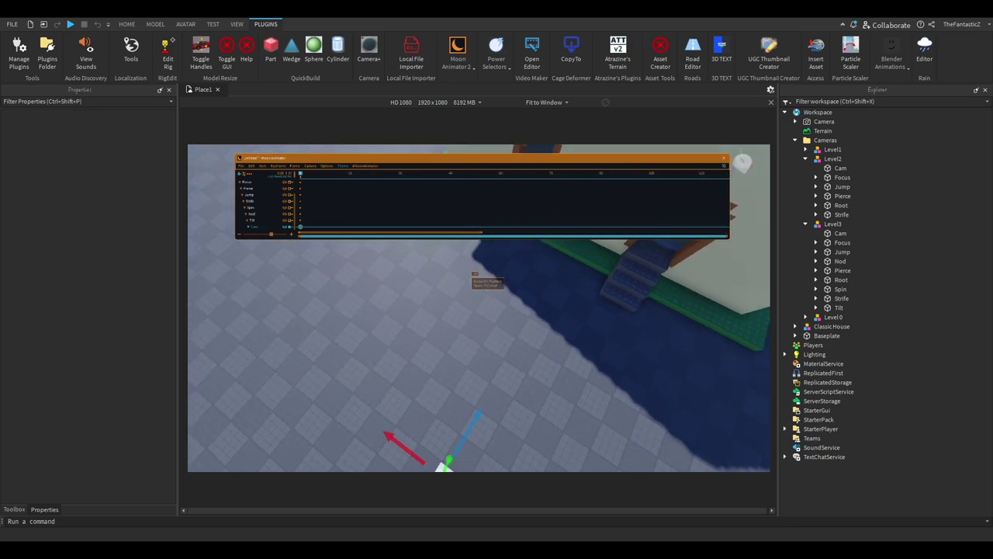
pyautogui.scroll(-5, 475, 275)
# Step: Add the workspace Camera to the animation with its FieldOfView and AttachToPart properties
pyautogui.click(239, 174)
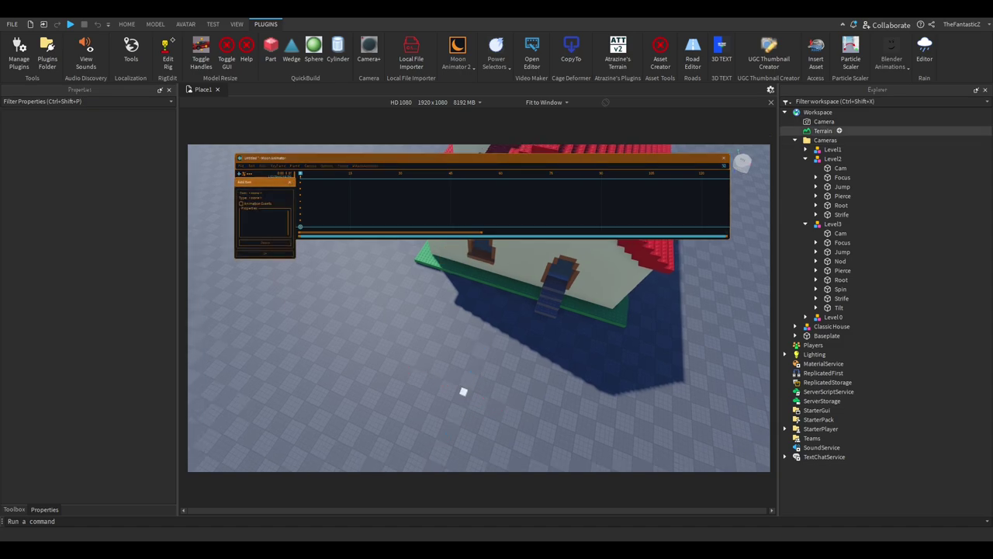
pyautogui.click(824, 122)
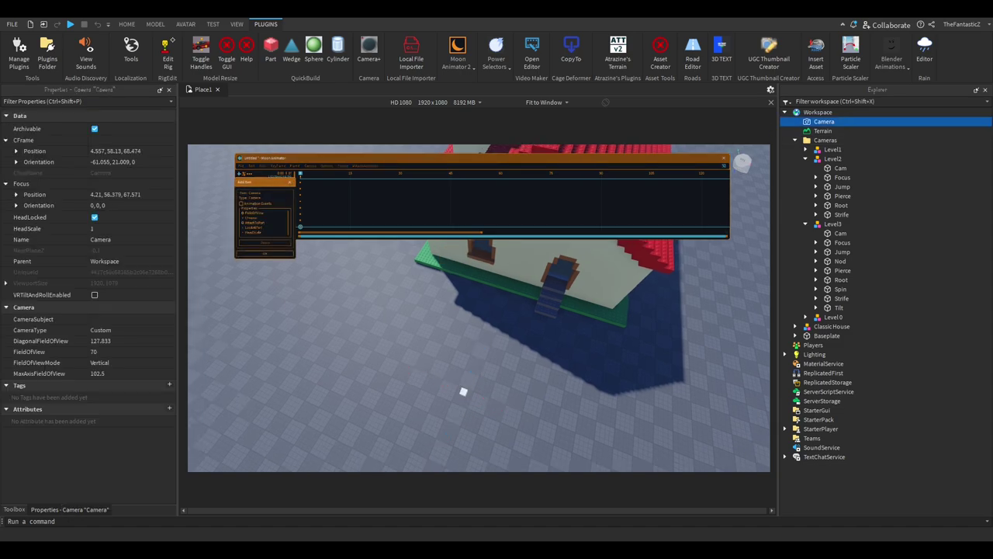
pyautogui.click(266, 253)
pyautogui.click(321, 288)
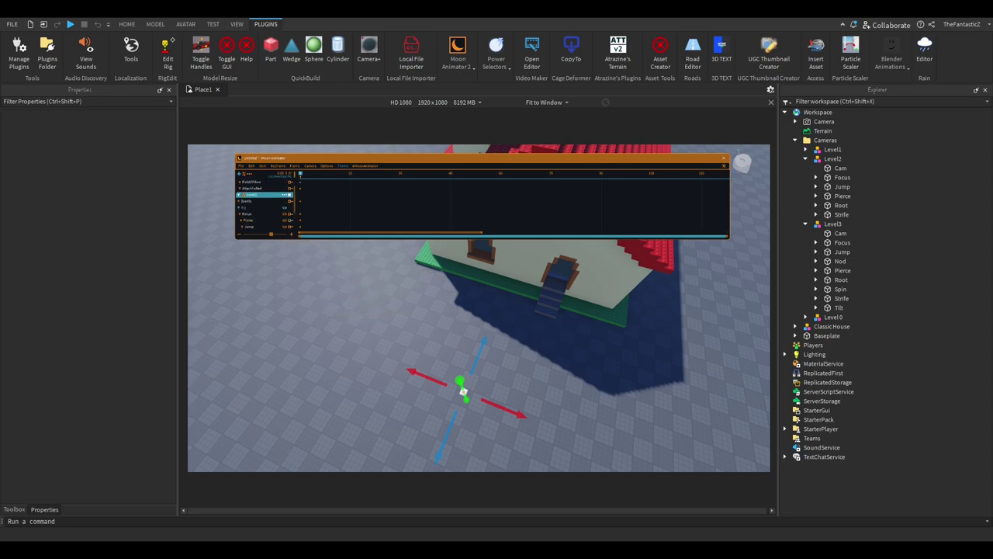
# Step: Set the Camera's frame 0 AttachToPart keyframe to the Level3 model's Cam part
pyautogui.rightClick(301, 202)
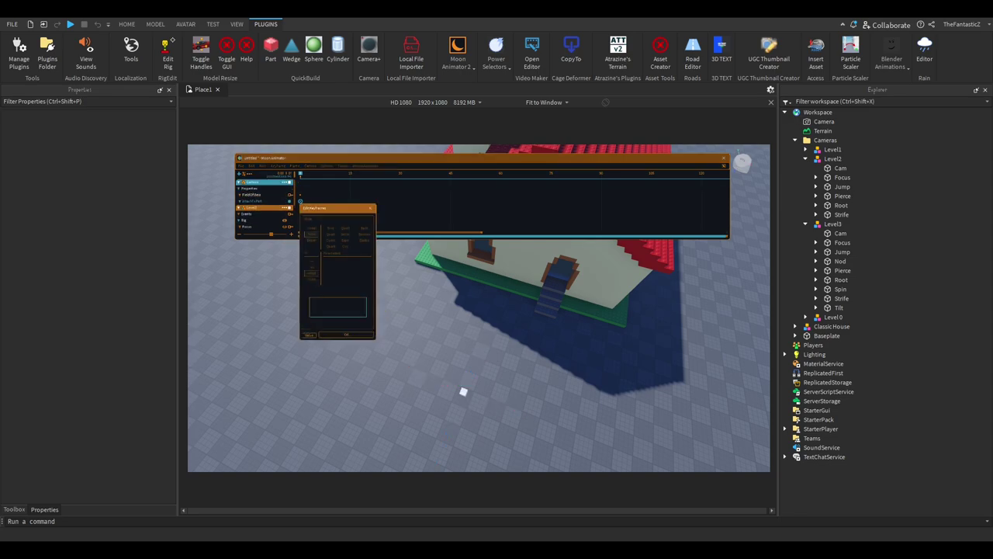
pyautogui.click(309, 335)
pyautogui.click(805, 159)
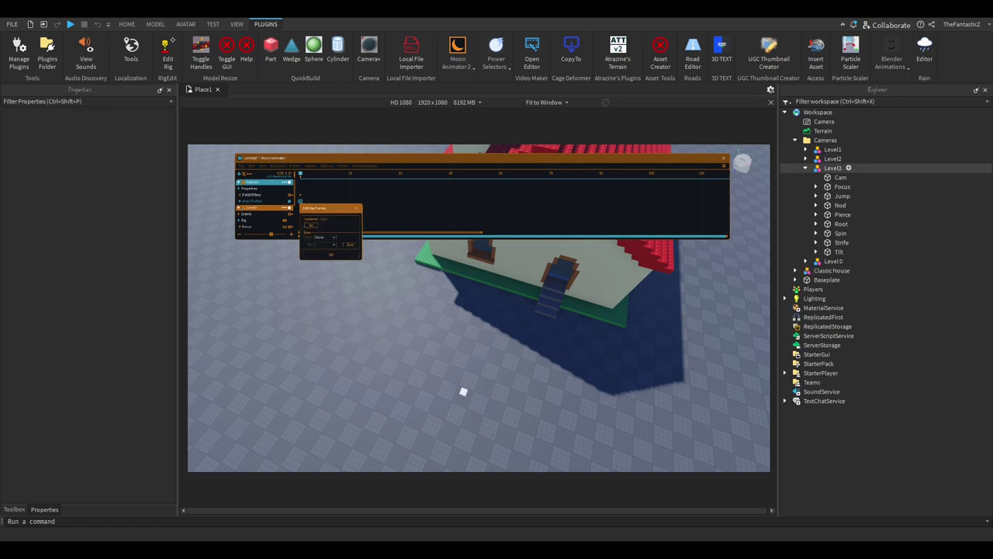
pyautogui.click(840, 177)
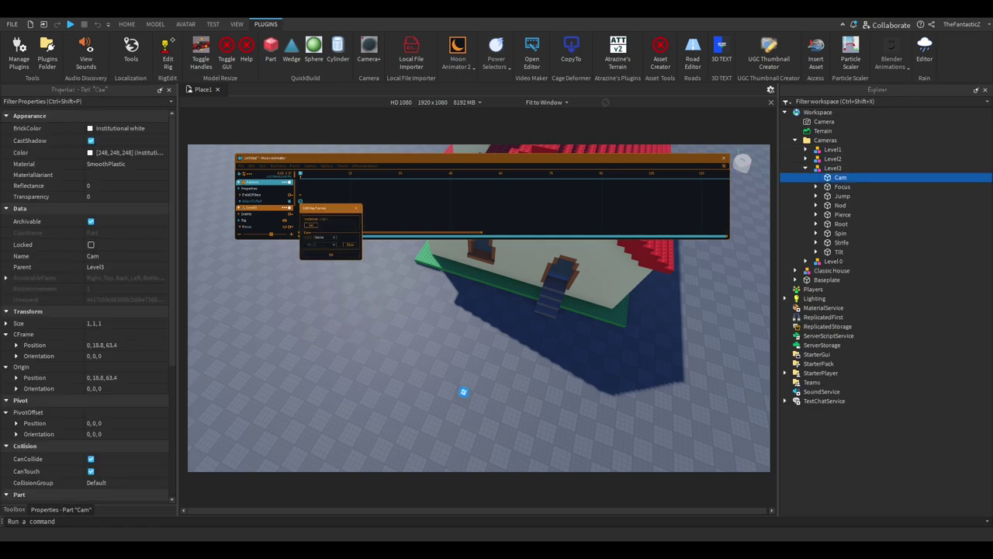
pyautogui.click(311, 225)
pyautogui.click(332, 254)
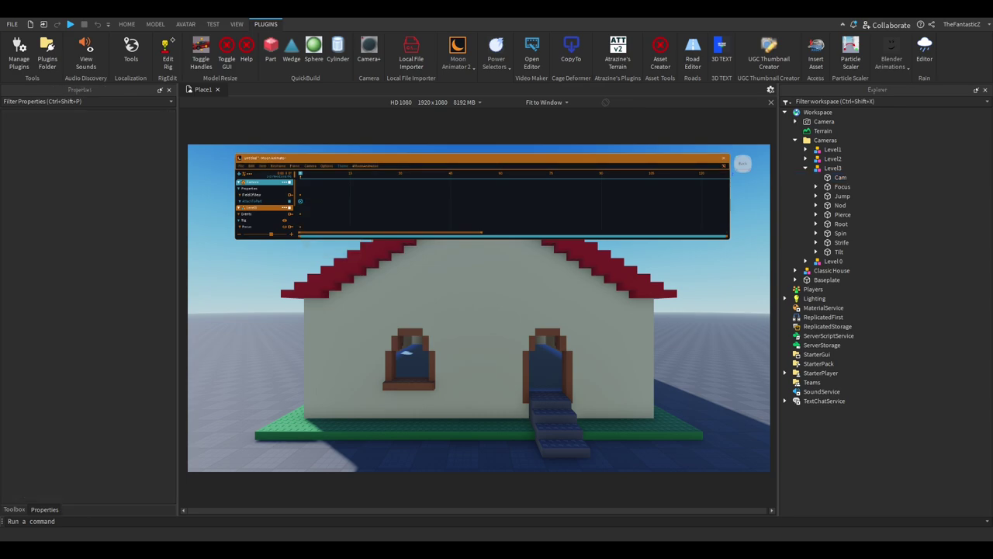
# Step: Rotate the Level3 rig's Spin part about its green axis at frame 0 so the camera faces the house's opposite side
pyautogui.moveTo(483, 154); pyautogui.dragTo(465, 168)
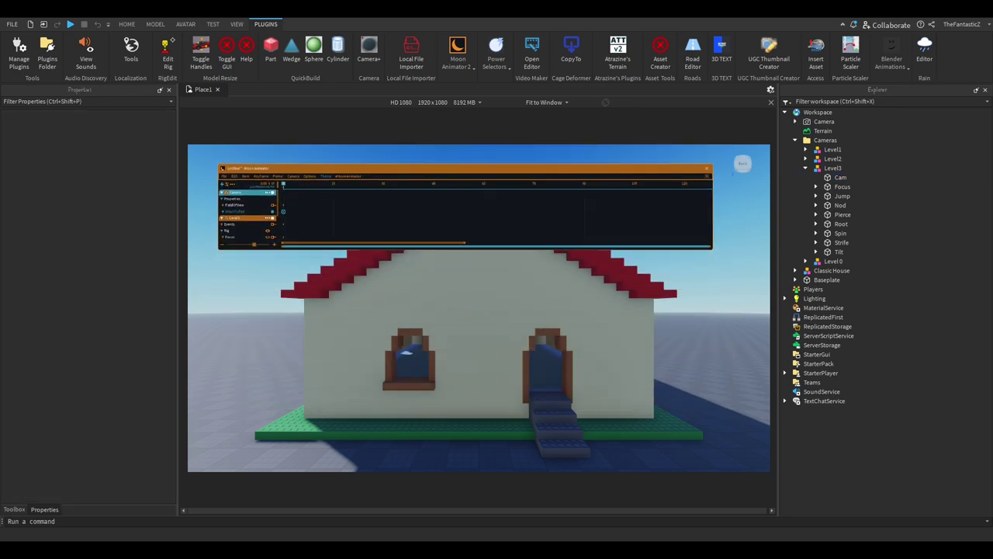
pyautogui.scroll(-1, 248, 217)
pyautogui.scroll(-3, 247, 216)
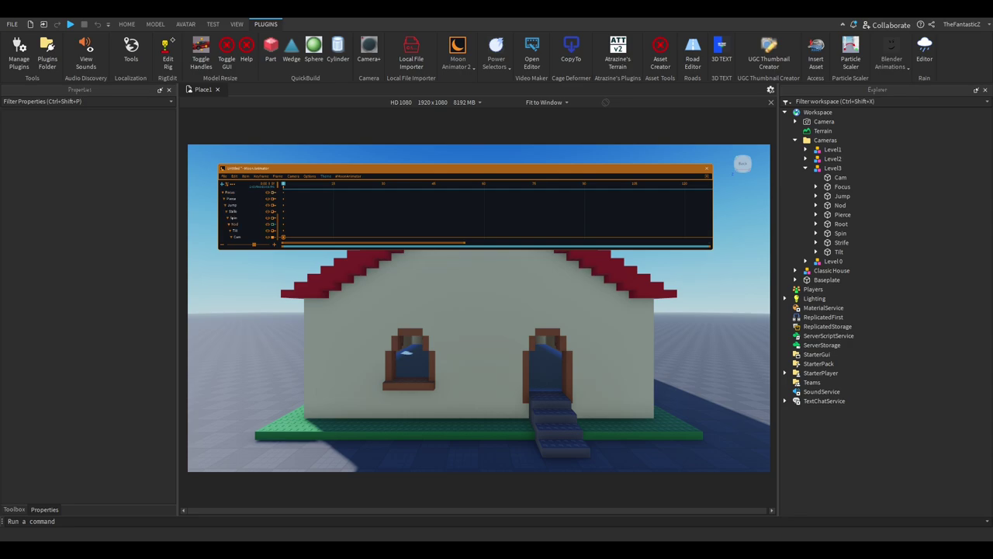
pyautogui.press('r')
pyautogui.moveTo(550, 356); pyautogui.dragTo(588, 343, button='right')
pyautogui.press('w')
pyautogui.press('w')
pyautogui.press('s')
pyautogui.moveTo(587, 343); pyautogui.dragTo(587, 343)
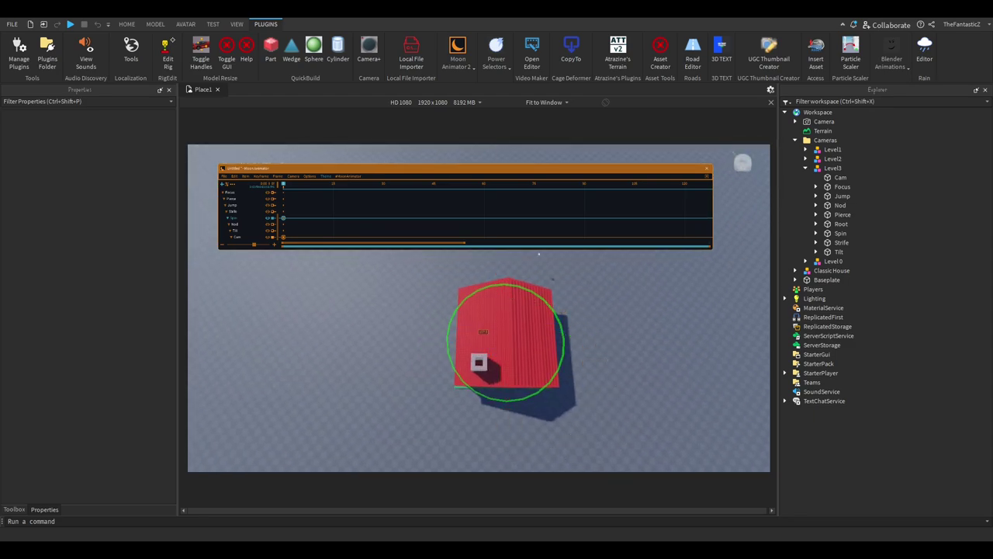
pyautogui.moveTo(519, 273); pyautogui.dragTo(520, 309)
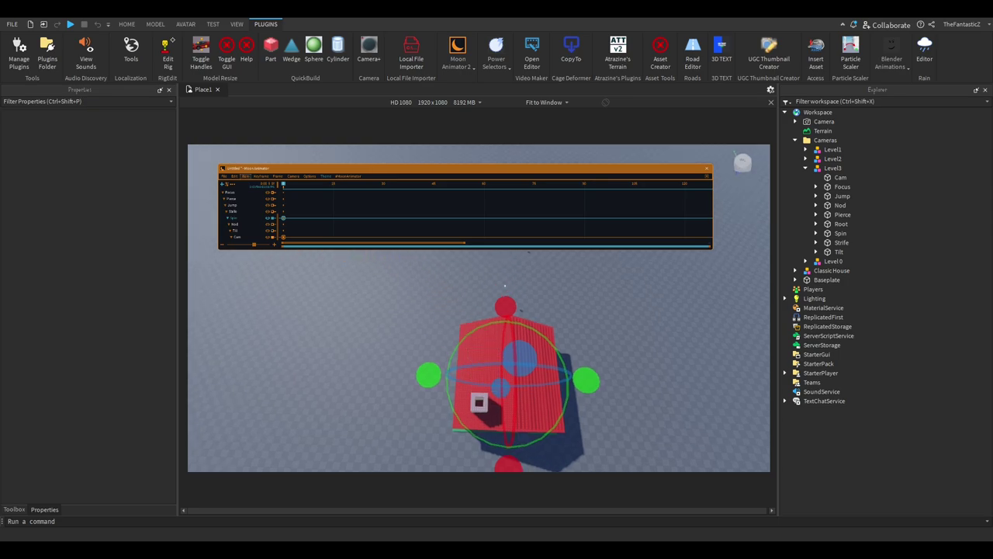
# Step: Paste the Spin part's frame 0 keyframe at frame 60
pyautogui.moveTo(498, 184); pyautogui.dragTo(485, 184)
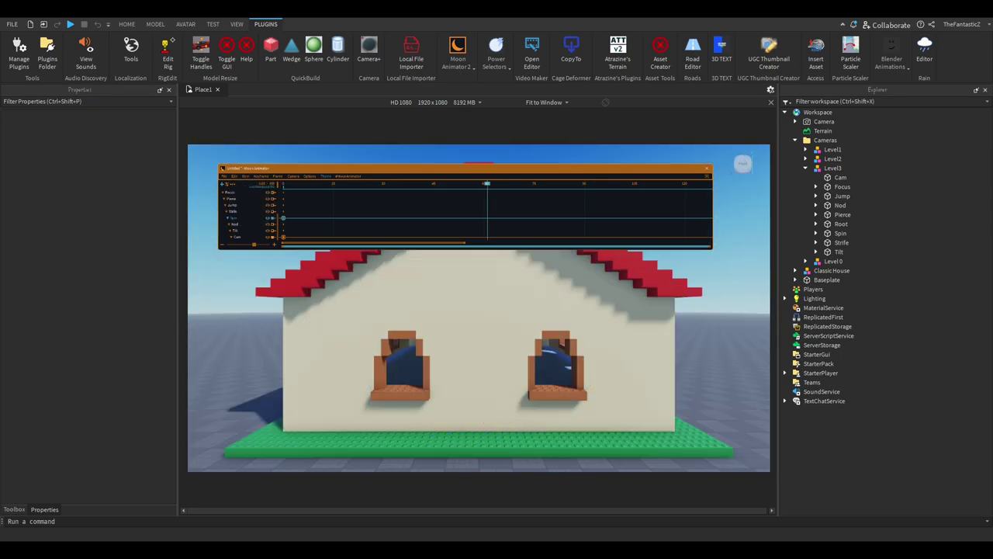
pyautogui.scroll(5, 481, 211)
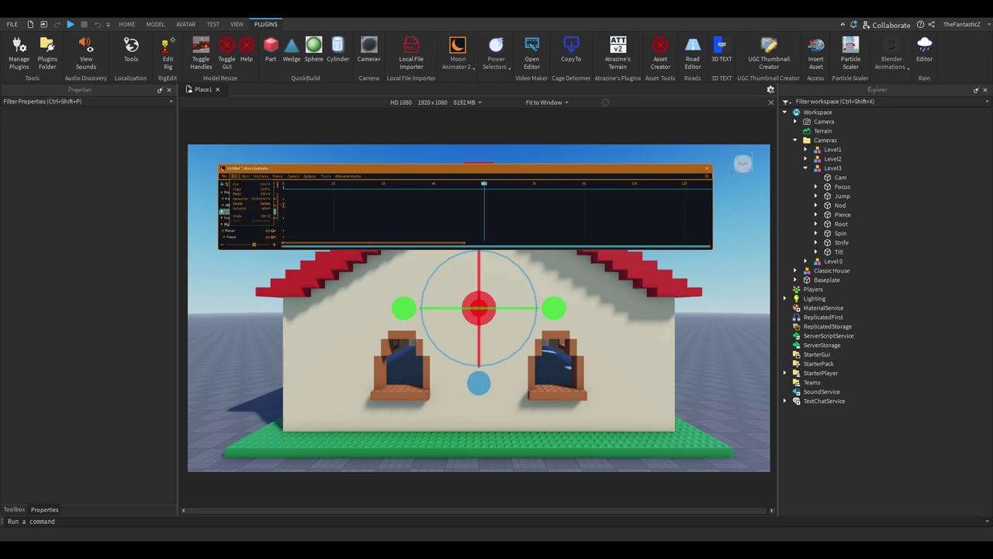
pyautogui.click(237, 193)
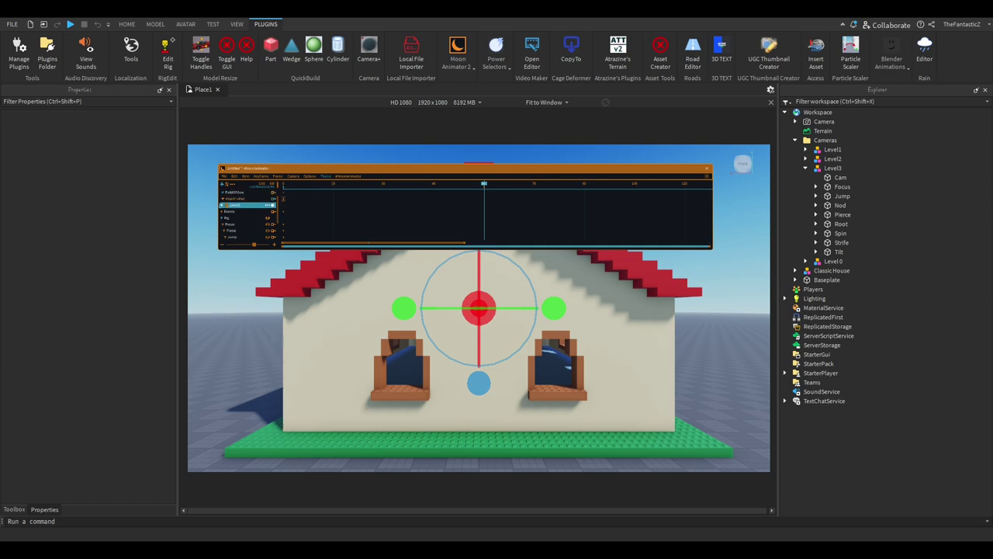
pyautogui.scroll(-4, 466, 215)
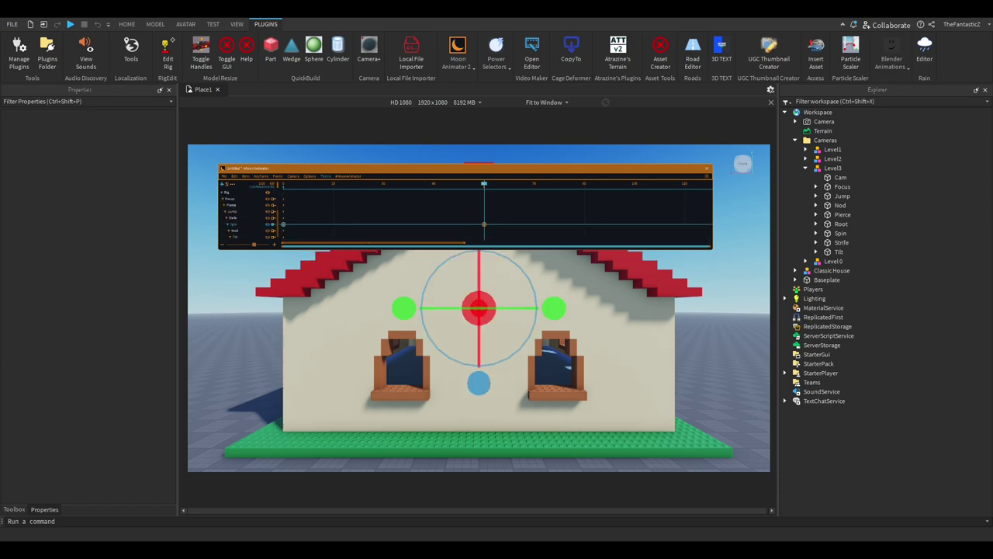
# Step: Play the animation from frame 0 to review the Spin part's rotation up to frame 60
pyautogui.click(283, 184)
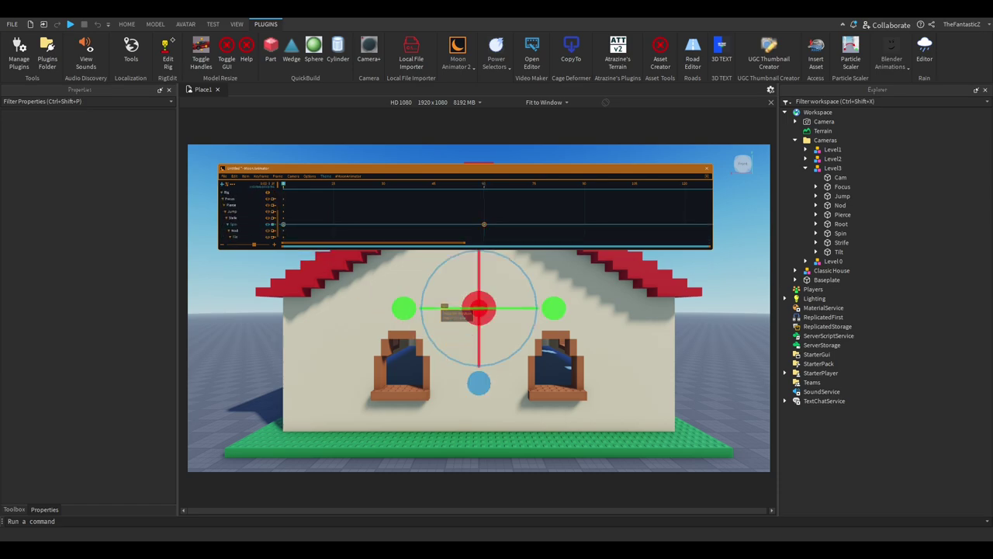
pyautogui.press('space')
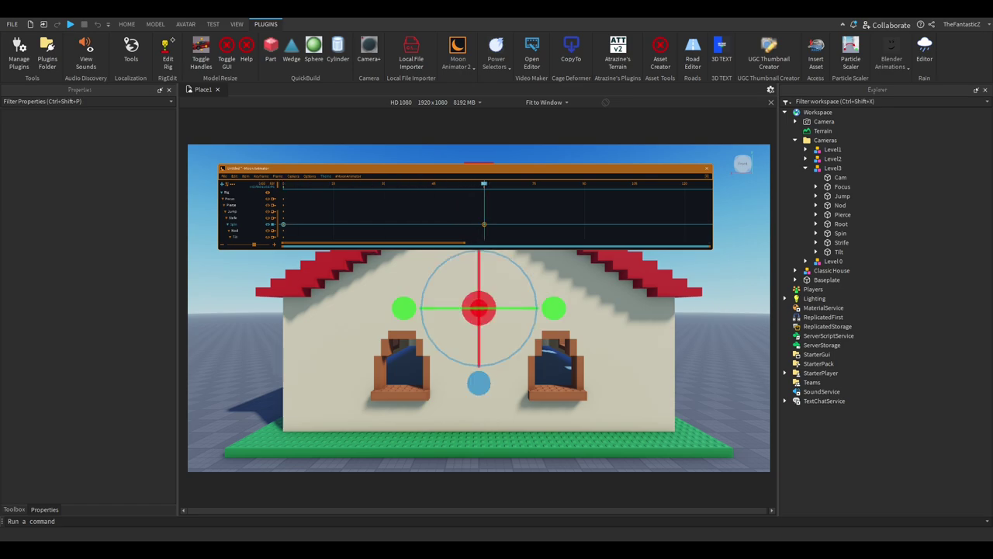
pyautogui.click(233, 224)
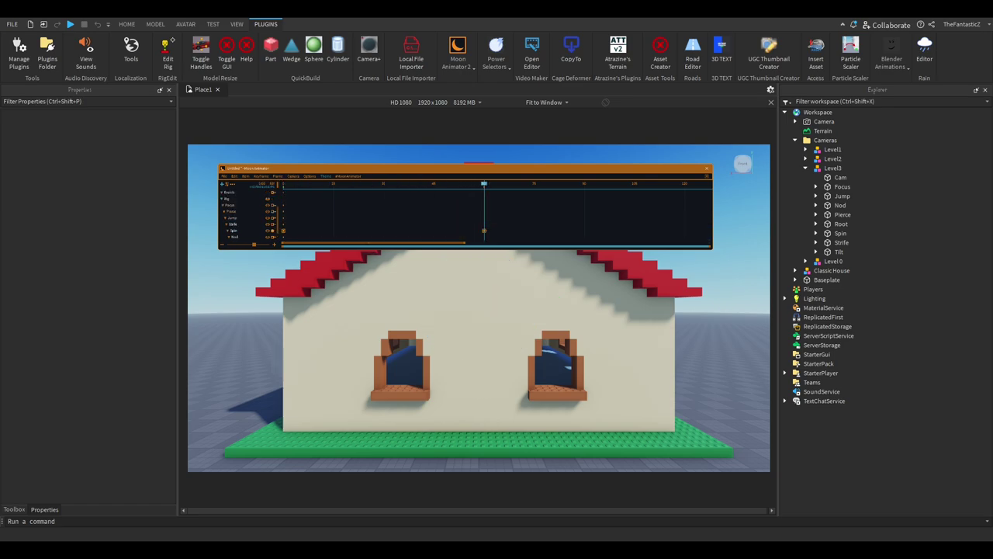
pyautogui.press('space')
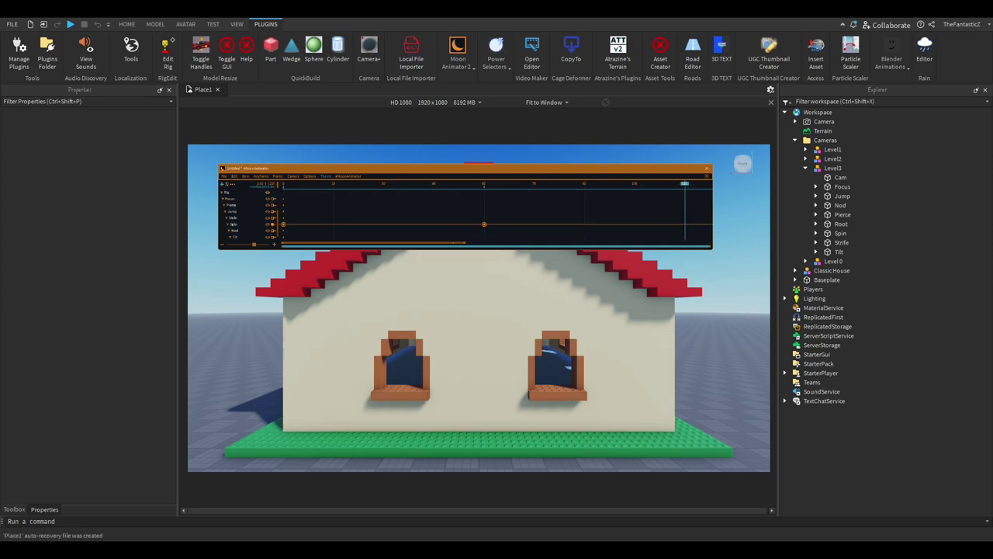
# Step: Add Spin keyframes at frames 120 and 90 to continue the camera's orbit around the house
pyautogui.click(234, 225)
pyautogui.press('=')
pyautogui.moveTo(684, 184); pyautogui.dragTo(524, 184)
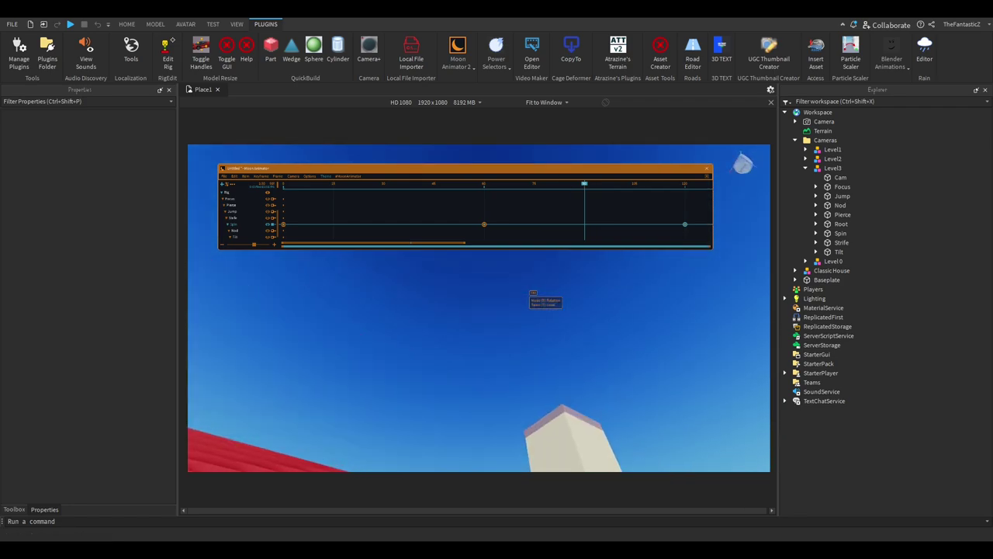
pyautogui.moveTo(528, 290); pyautogui.dragTo(524, 291, button='right')
pyautogui.press('s')
pyautogui.moveTo(487, 168); pyautogui.dragTo(487, 155)
pyautogui.moveTo(508, 338); pyautogui.dragTo(509, 338, button='right')
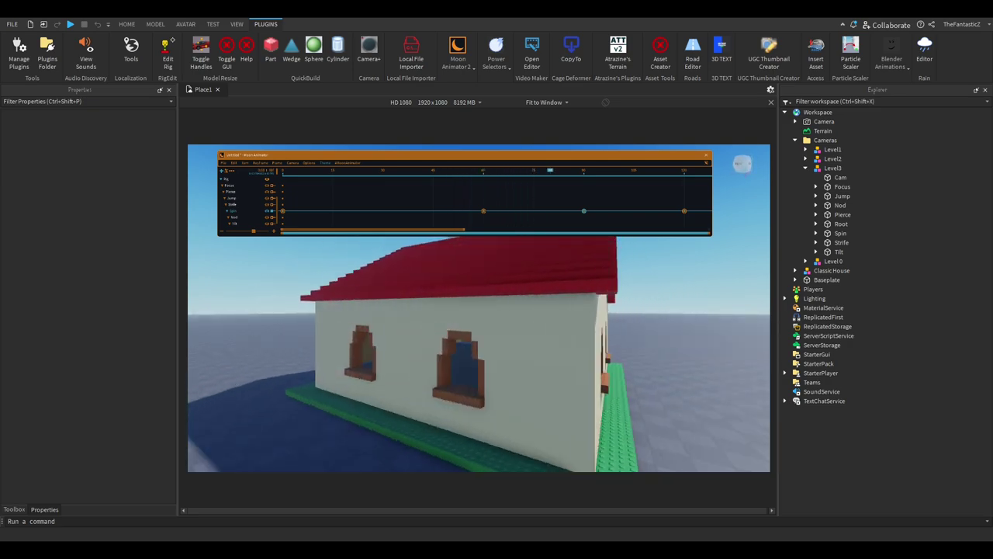
# Step: Move the rig's Cam part away from the house at frame 0 and play back the wider shot
pyautogui.scroll(-1, 465, 202)
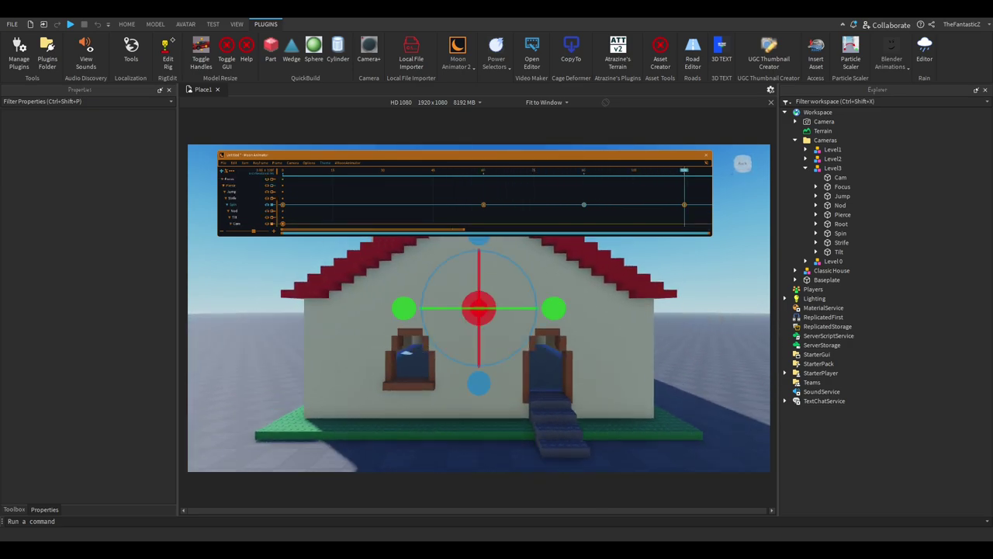
pyautogui.click(238, 223)
pyautogui.moveTo(539, 390); pyautogui.dragTo(529, 372, button='right')
pyautogui.moveTo(461, 300); pyautogui.dragTo(363, 304)
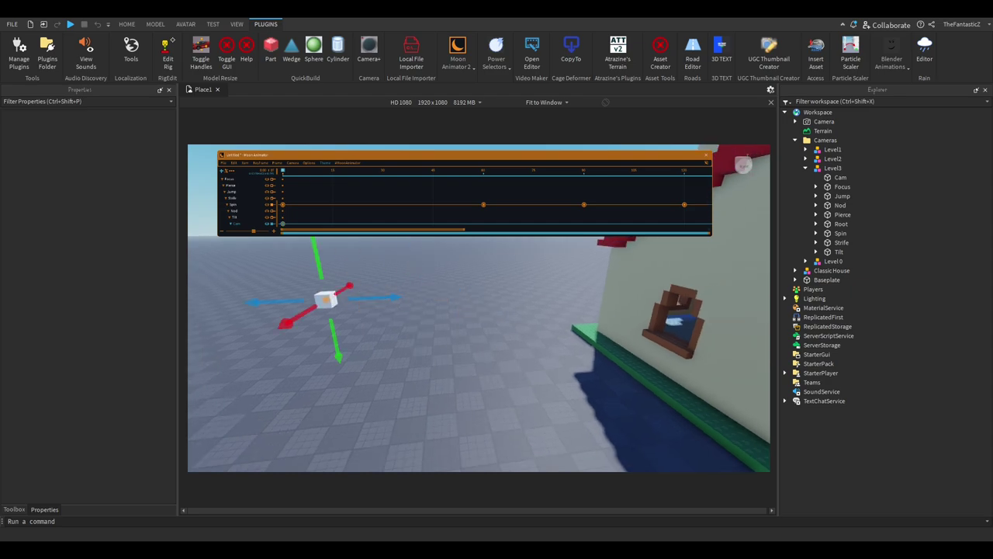
pyautogui.press('space')
# Step: Rotate the Nod part about its red axis at frame 0 so the camera looks down on the house, and preview it
pyautogui.moveTo(466, 155); pyautogui.dragTo(472, 271)
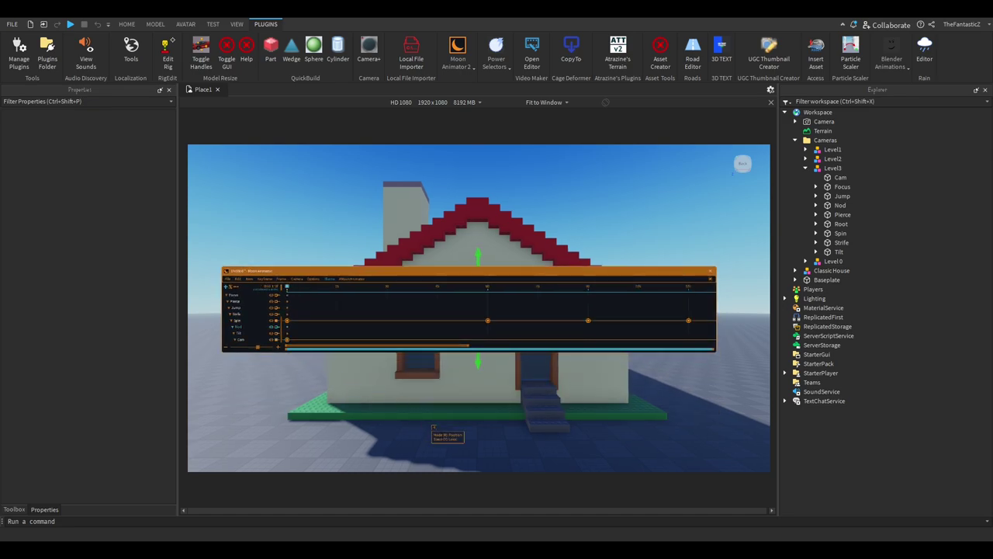
pyautogui.press('w')
pyautogui.moveTo(433, 427); pyautogui.dragTo(436, 426, button='right')
pyautogui.press('r')
pyautogui.moveTo(647, 452); pyautogui.dragTo(646, 450)
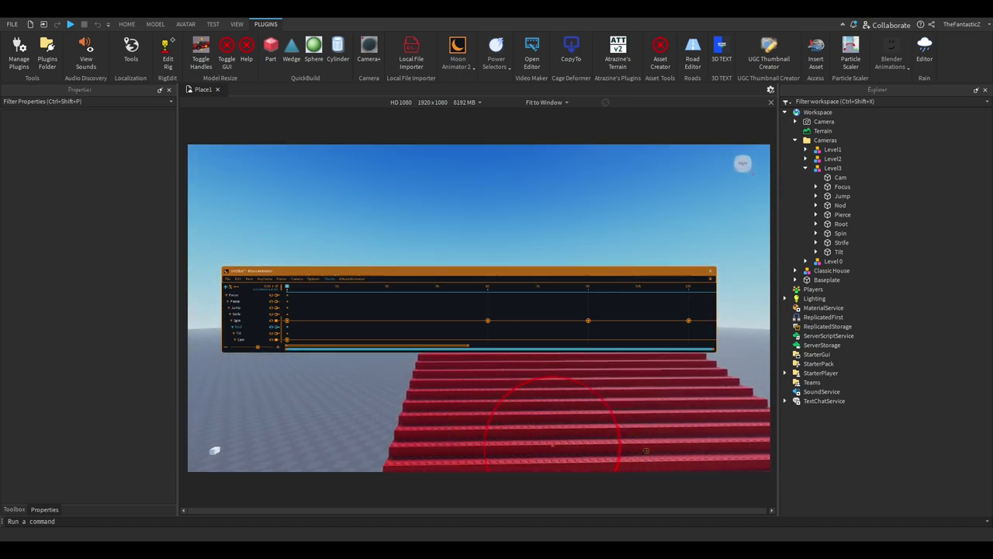
pyautogui.moveTo(591, 470); pyautogui.dragTo(591, 471)
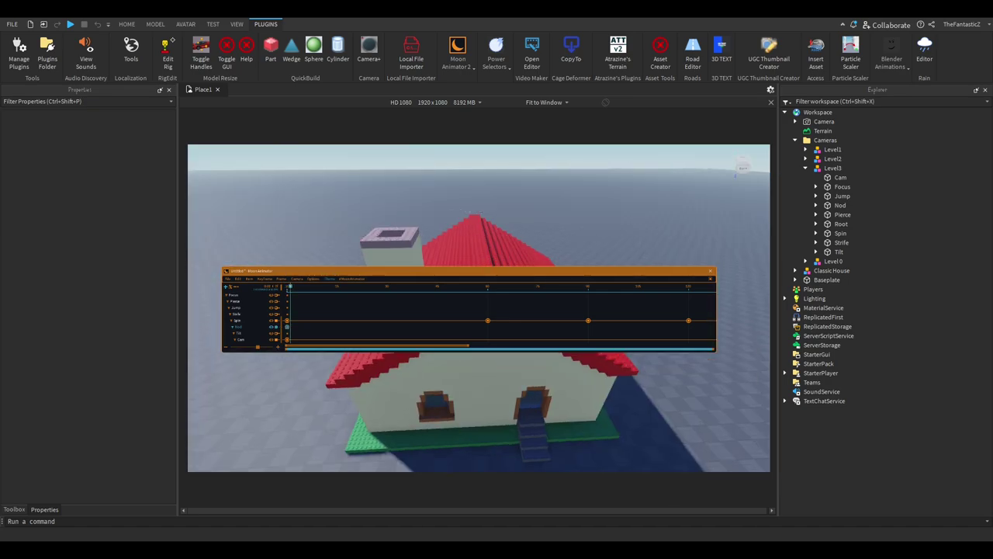
pyautogui.press('space')
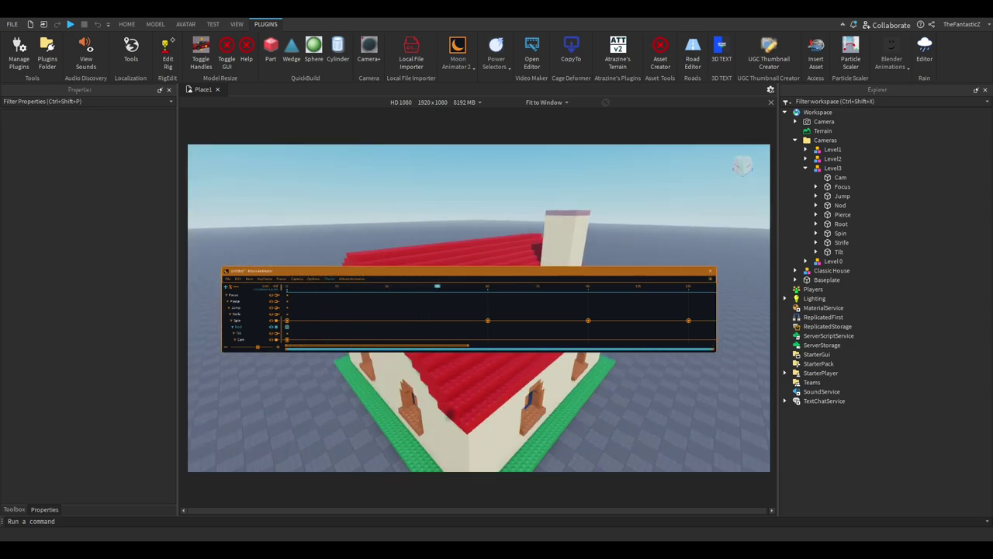
# Step: Narrow the Properties panel and resize the animation timeline window to free more of the viewport around the house
pyautogui.moveTo(434, 271); pyautogui.dragTo(411, 162)
pyautogui.moveTo(694, 211); pyautogui.dragTo(381, 211)
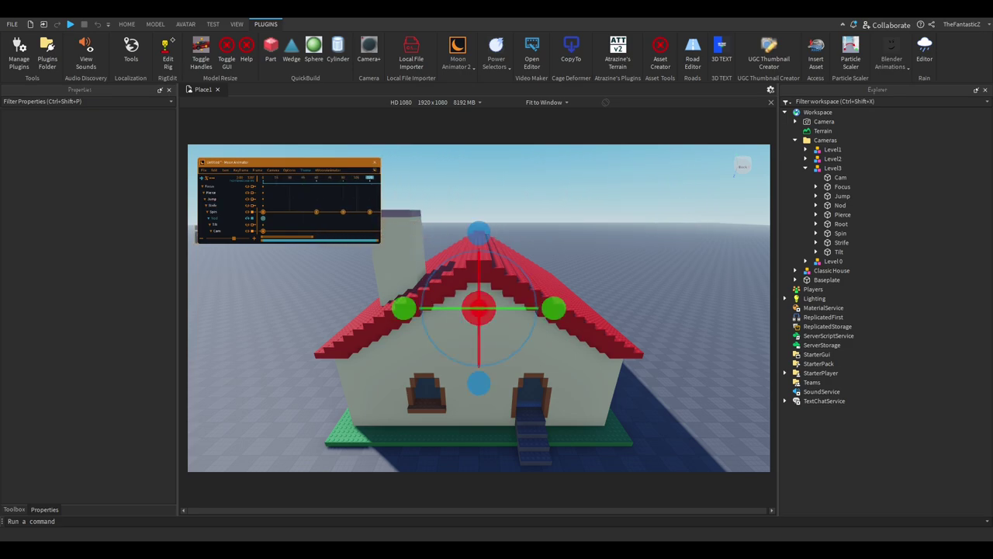
pyautogui.moveTo(179, 311); pyautogui.dragTo(54, 311)
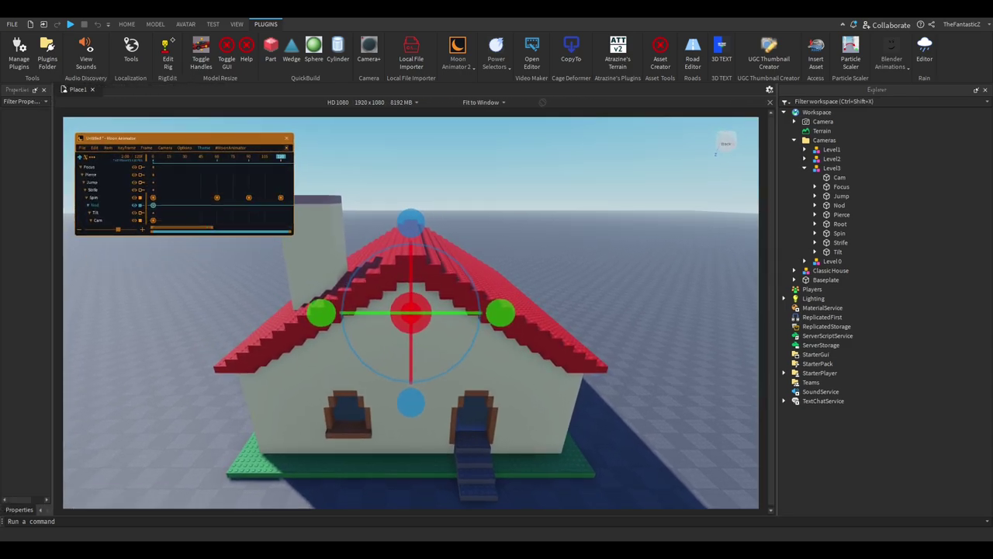
pyautogui.moveTo(182, 138); pyautogui.dragTo(178, 125)
pyautogui.moveTo(190, 214); pyautogui.dragTo(202, 214)
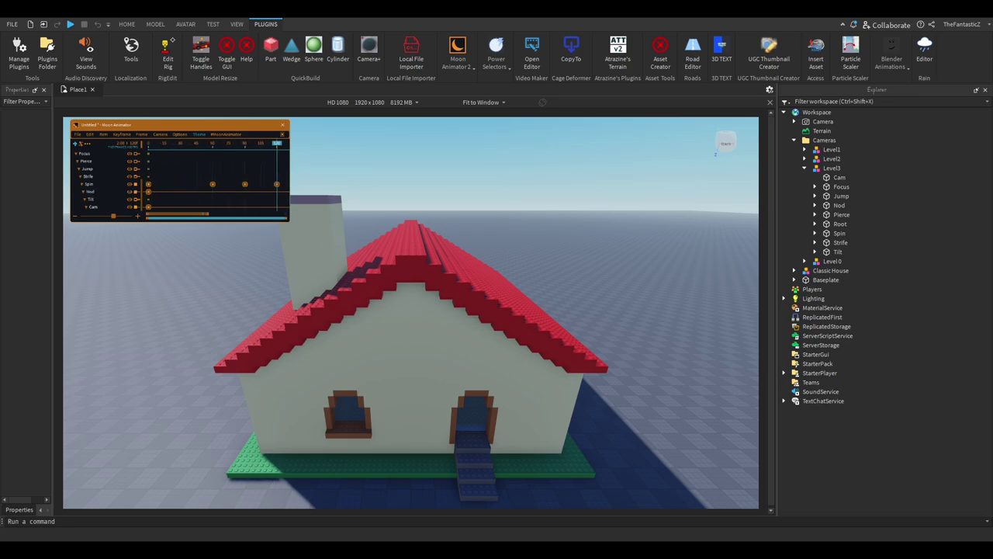
pyautogui.moveTo(289, 175); pyautogui.dragTo(340, 174)
# Step: Reposition the rig's Jump part vertically at frame 0
pyautogui.moveTo(170, 144); pyautogui.dragTo(148, 143)
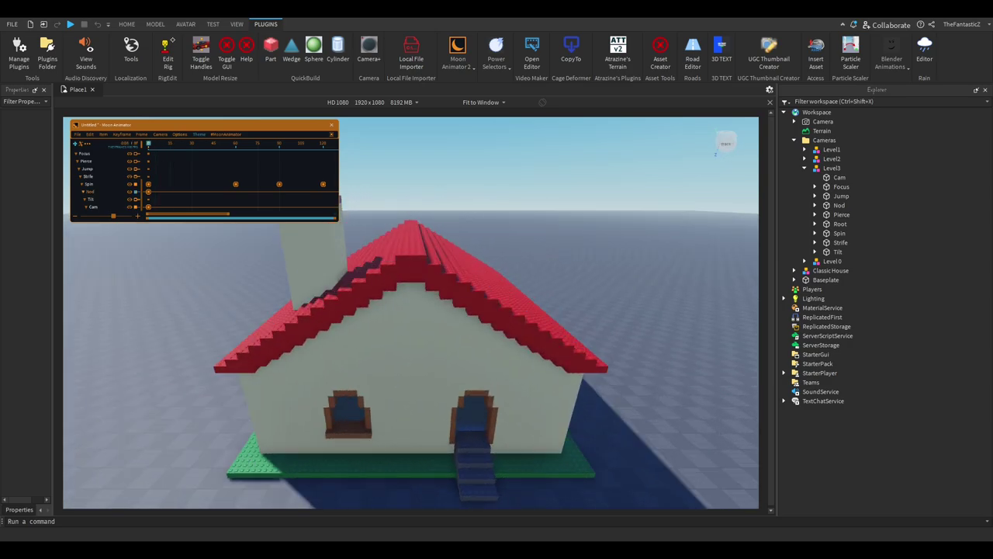
pyautogui.click(87, 169)
pyautogui.press('r')
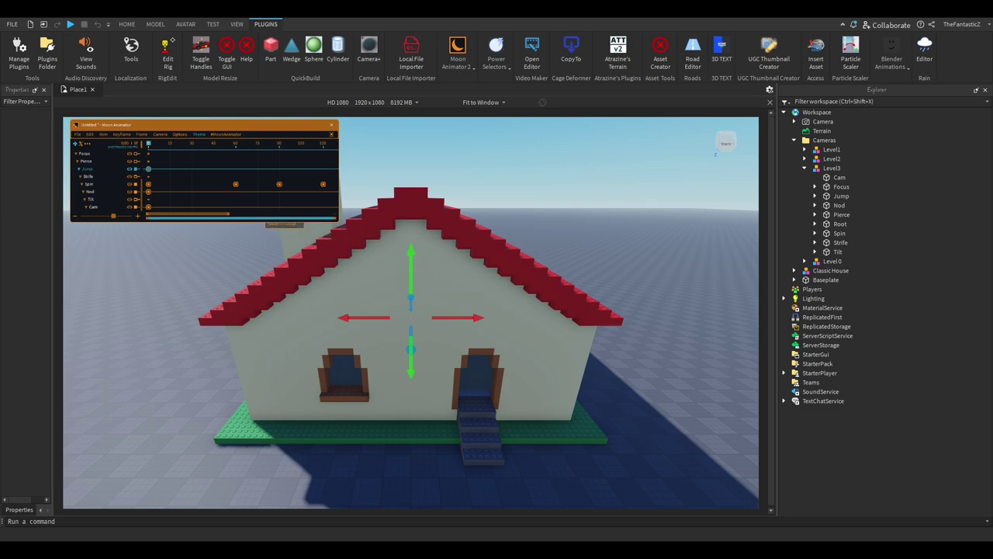
pyautogui.moveTo(417, 301); pyautogui.dragTo(428, 304, button='right')
# Step: Rotate the Nod part at frame 0 so the camera looks down more steeply, and play the orbit with the chimney side unobstructed
pyautogui.click(90, 191)
pyautogui.press('r')
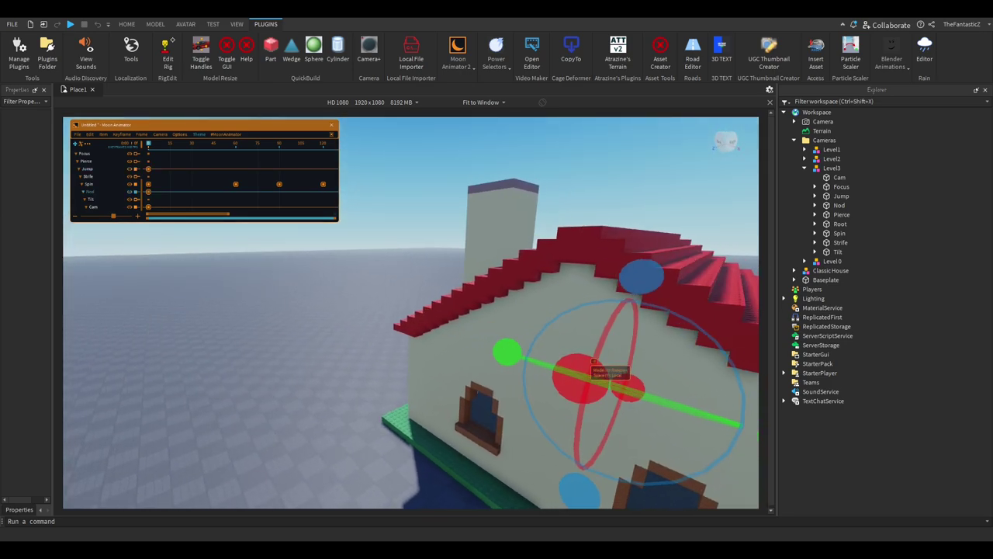
pyautogui.moveTo(574, 376); pyautogui.dragTo(577, 375)
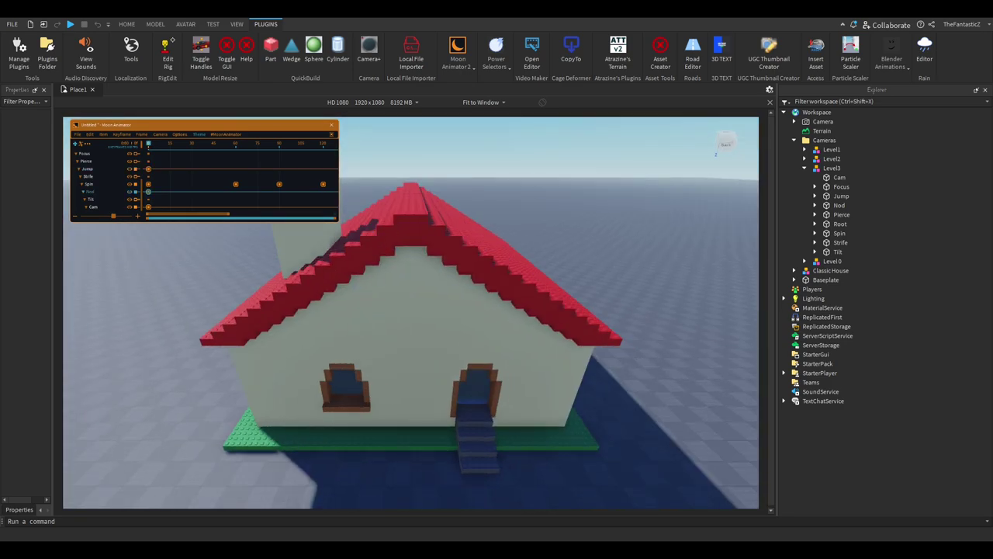
pyautogui.moveTo(194, 124); pyautogui.dragTo(607, 127)
pyautogui.press('space')
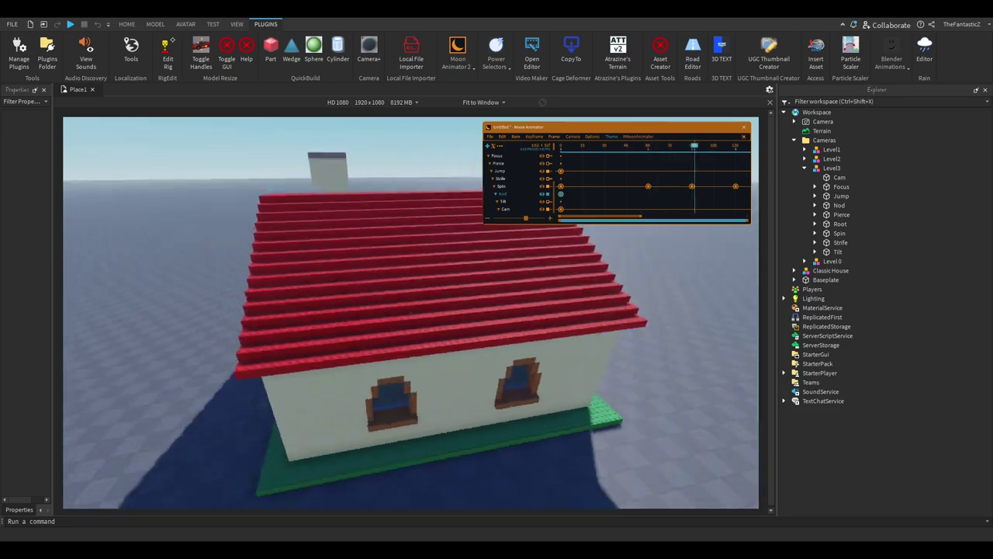
pyautogui.press('space')
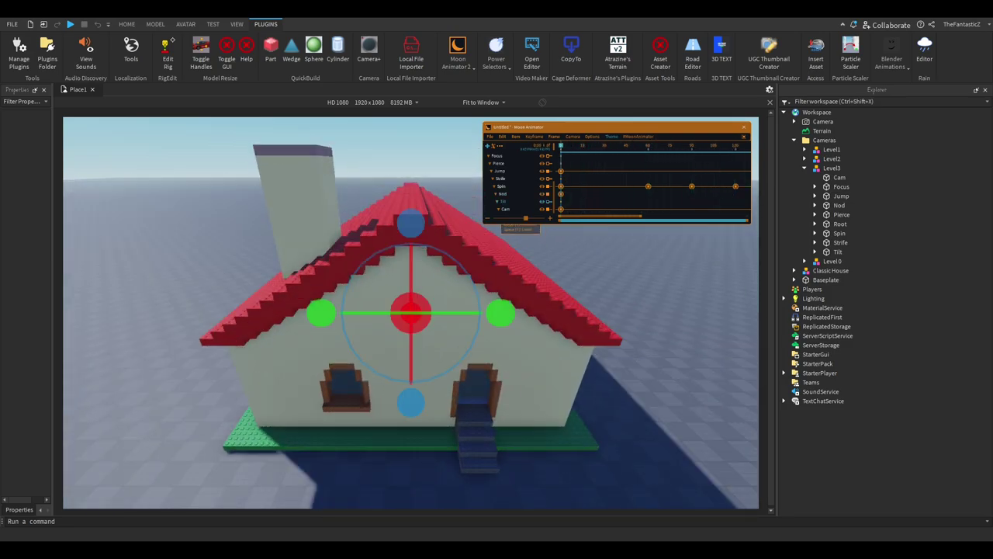
# Step: At frame 0, rotate the Tilt part to roll the camera sideways and rotate the Nod part further down toward the roof
pyautogui.moveTo(438, 228); pyautogui.dragTo(438, 228)
pyautogui.click(564, 146)
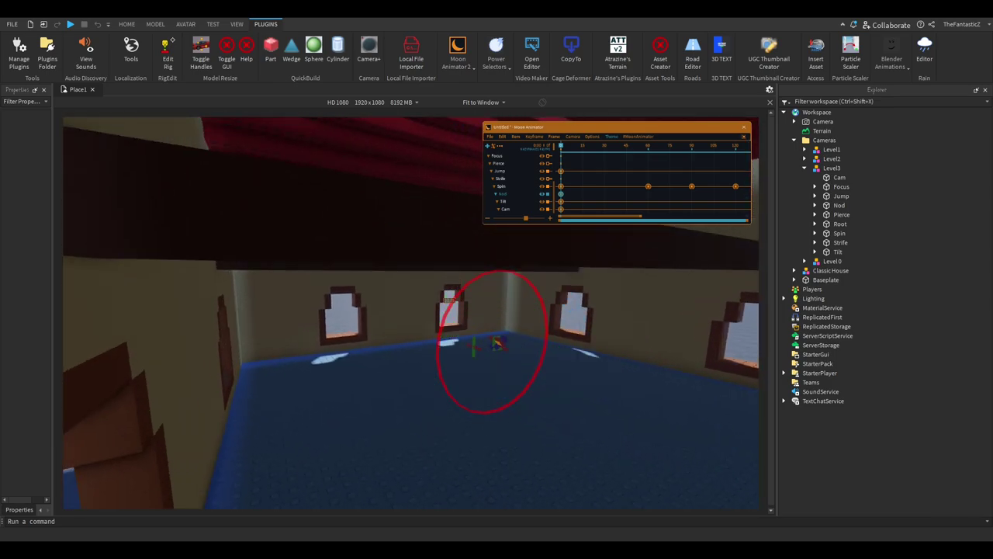
pyautogui.moveTo(442, 298); pyautogui.dragTo(448, 290)
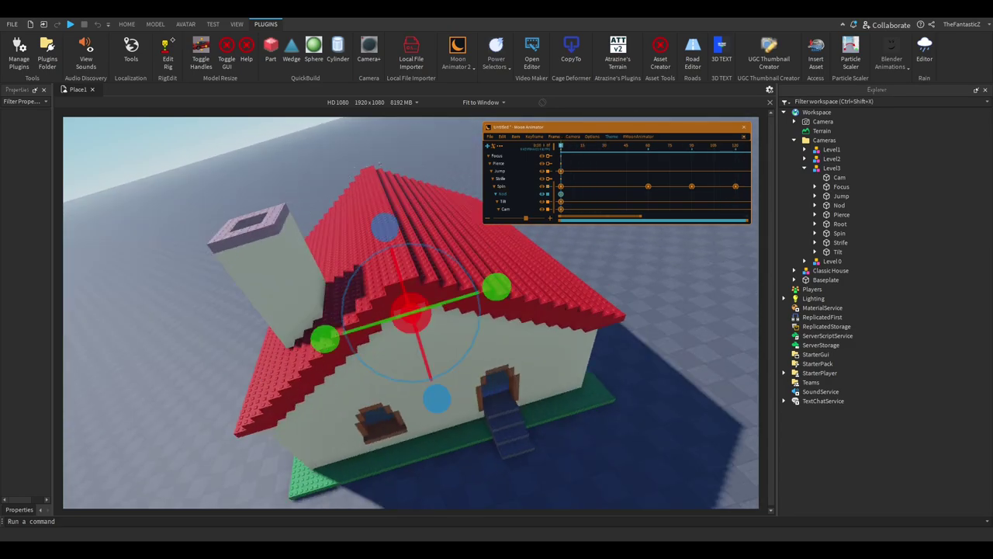
# Step: Rotate the Tilt part at frame 120 to roll the camera the opposite way, and play the animation
pyautogui.click(504, 202)
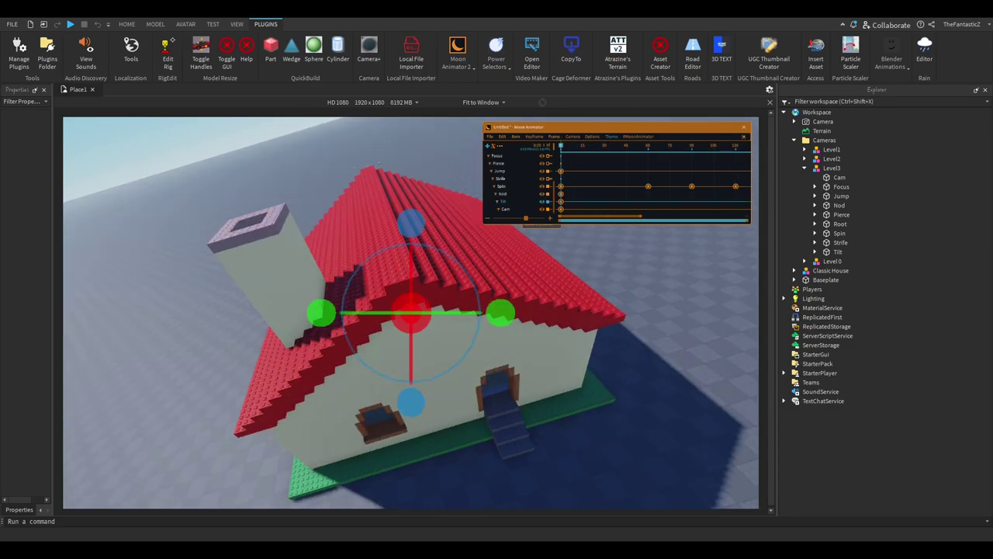
pyautogui.moveTo(722, 146); pyautogui.dragTo(738, 146)
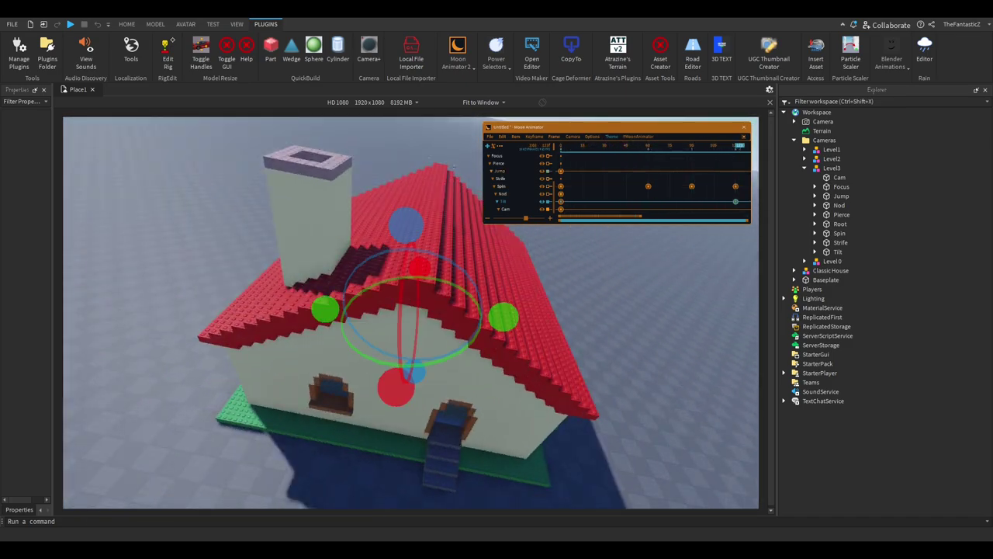
pyautogui.scroll(4, 548, 193)
pyautogui.scroll(-3, 548, 192)
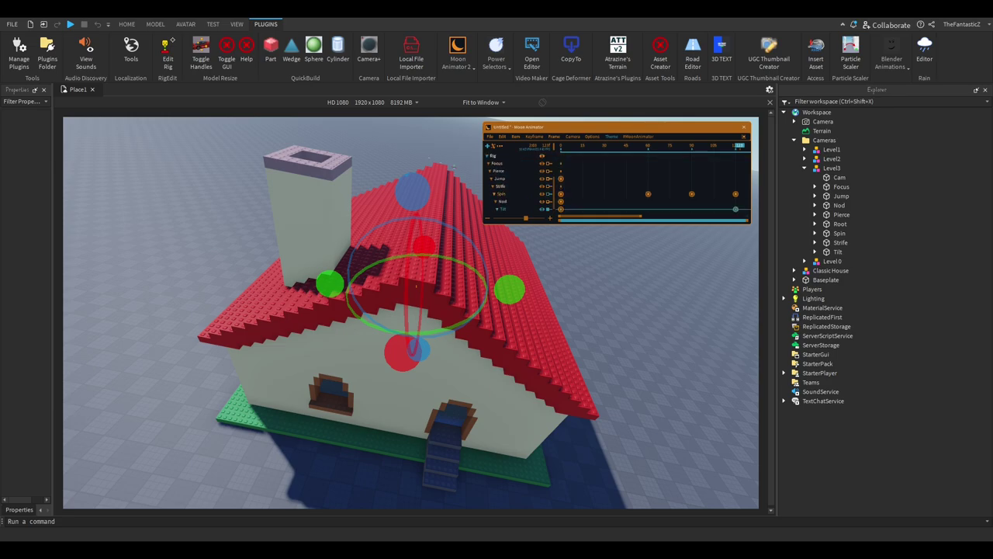
pyautogui.press('space')
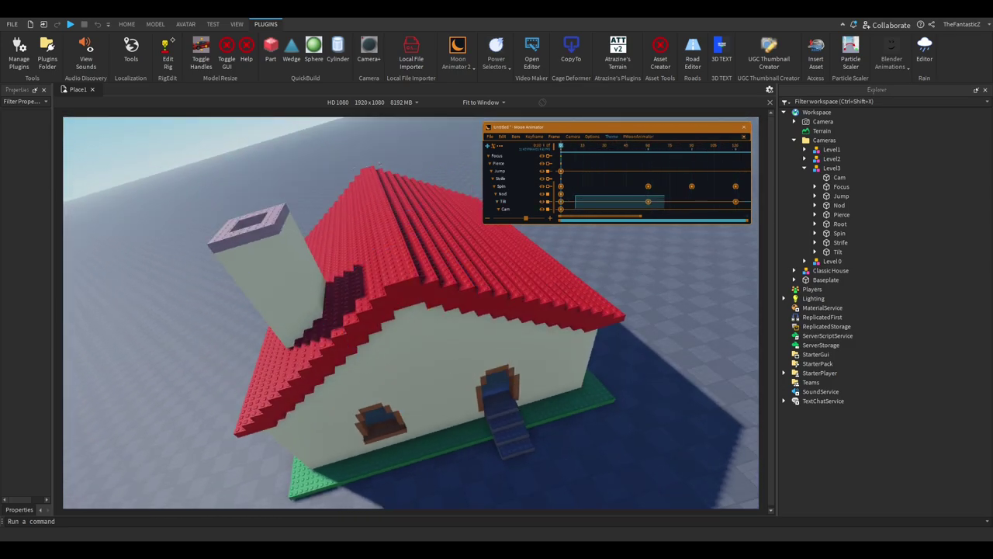
# Step: Edit the easing style of the Tilt part's keyframes at frames 0 and 60, and play back the motion
pyautogui.moveTo(661, 204); pyautogui.dragTo(555, 198)
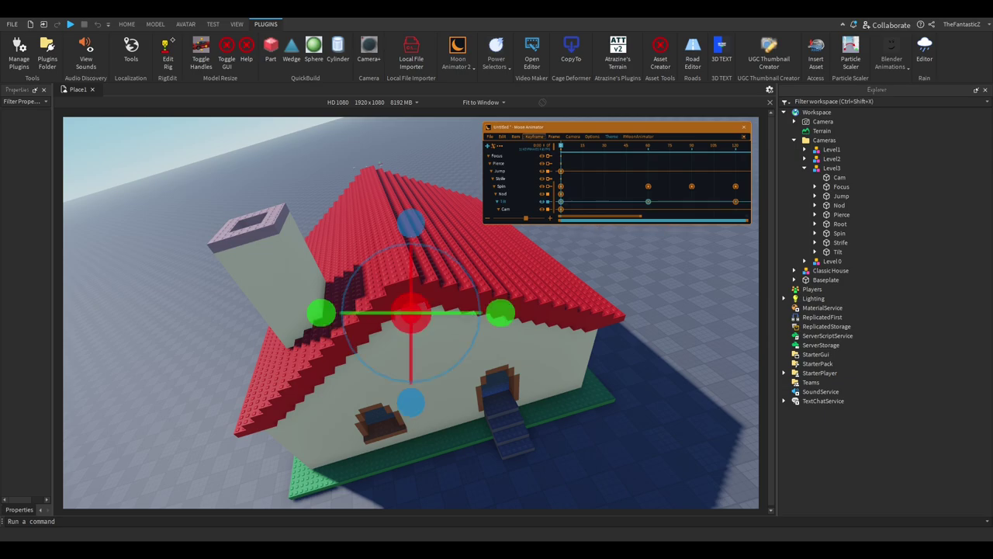
pyautogui.click(535, 136)
pyautogui.click(546, 146)
pyautogui.click(606, 218)
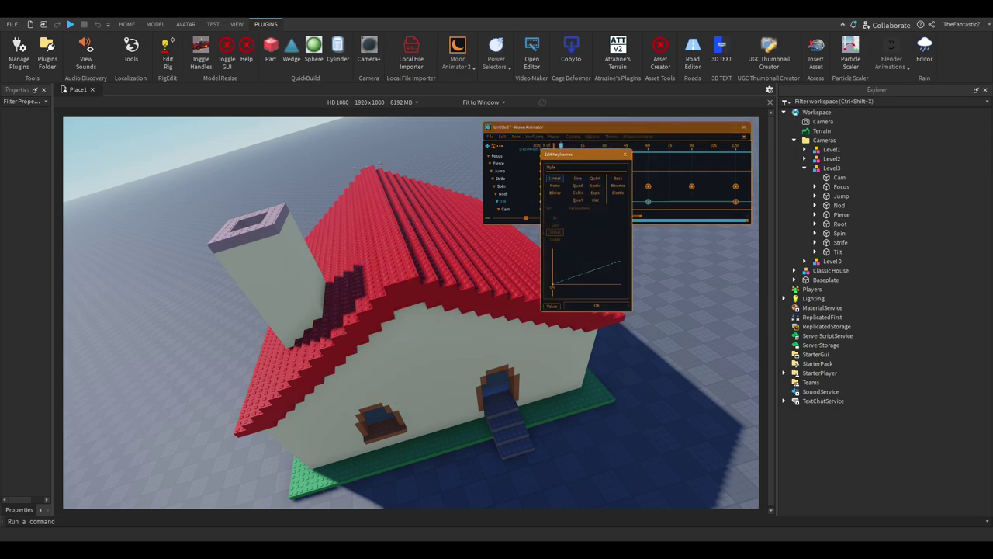
pyautogui.click(597, 306)
pyautogui.press('space')
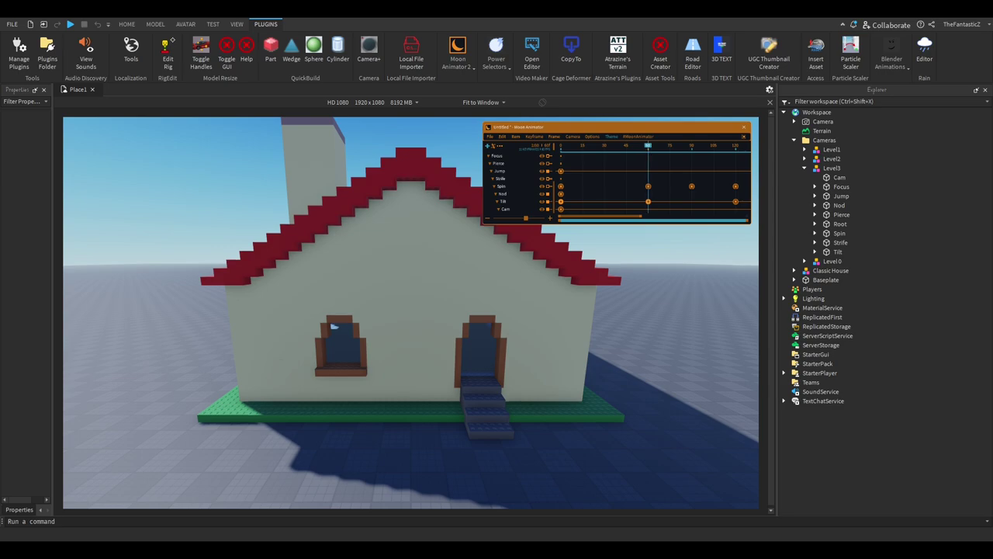
# Step: Move the Jump part along its green axis at frame 60
pyautogui.click(500, 171)
pyautogui.press('r')
pyautogui.moveTo(412, 262); pyautogui.dragTo(413, 228)
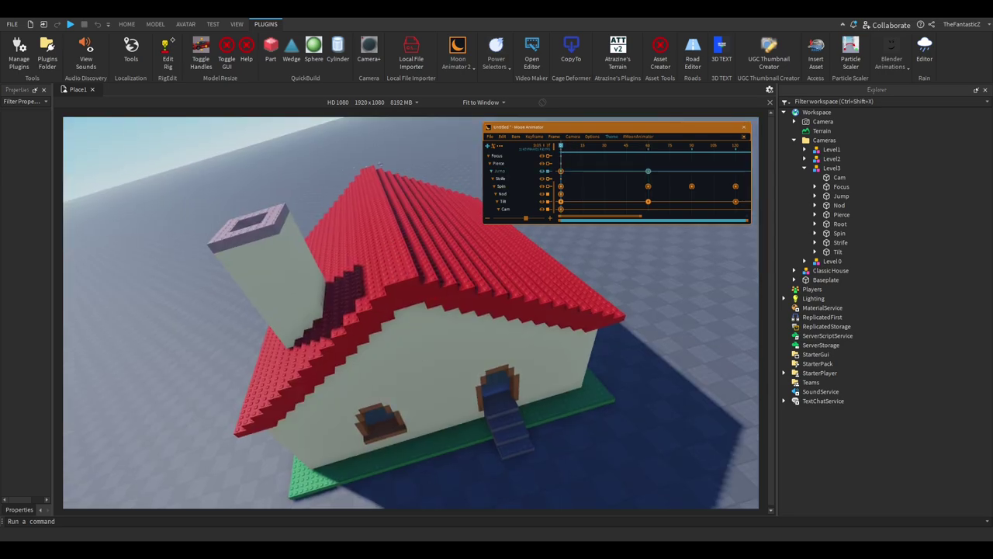
# Step: Add a Jump keyframe at frame 120 and play the animation from frame 0
pyautogui.moveTo(561, 146); pyautogui.dragTo(649, 146)
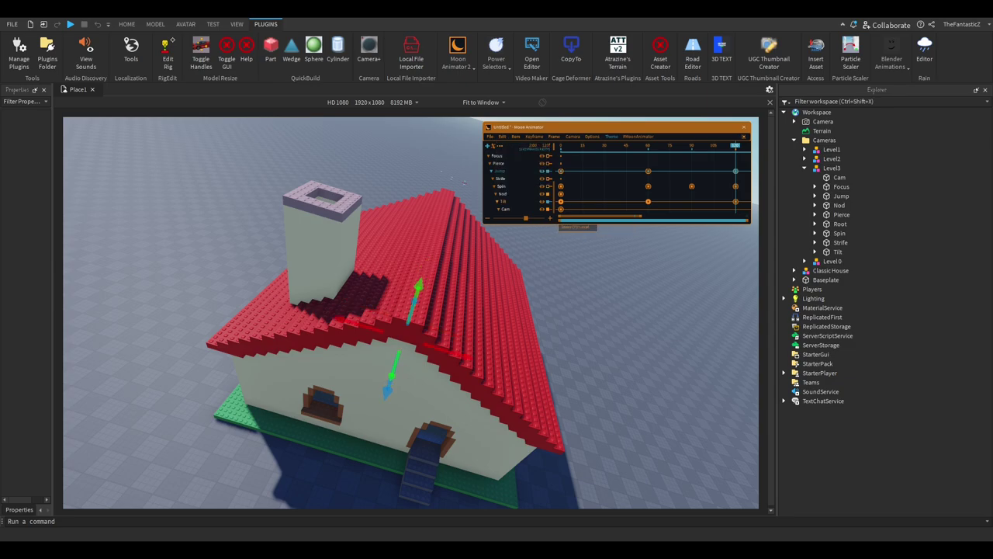
pyautogui.click(561, 146)
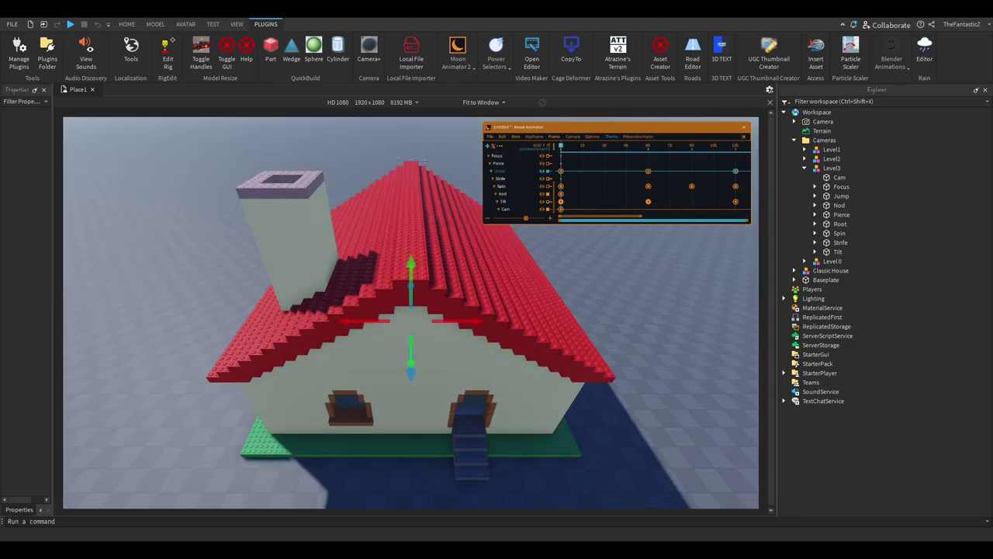
pyautogui.press('space')
pyautogui.press('space')
pyautogui.press('space')
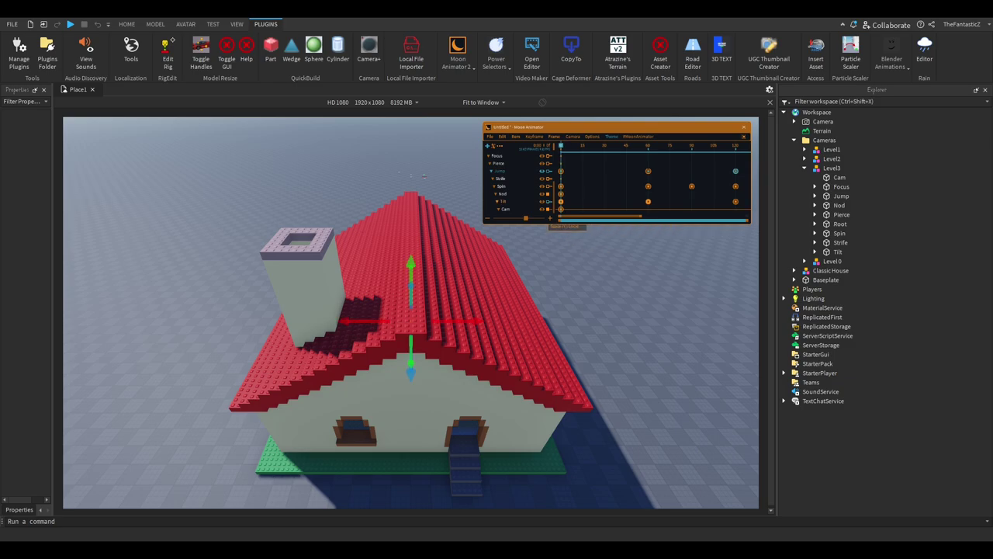
# Step: Play the animation with the Spin track selected, and inspect the Nod, Spin and Strife tracks in the timeline
pyautogui.click(503, 194)
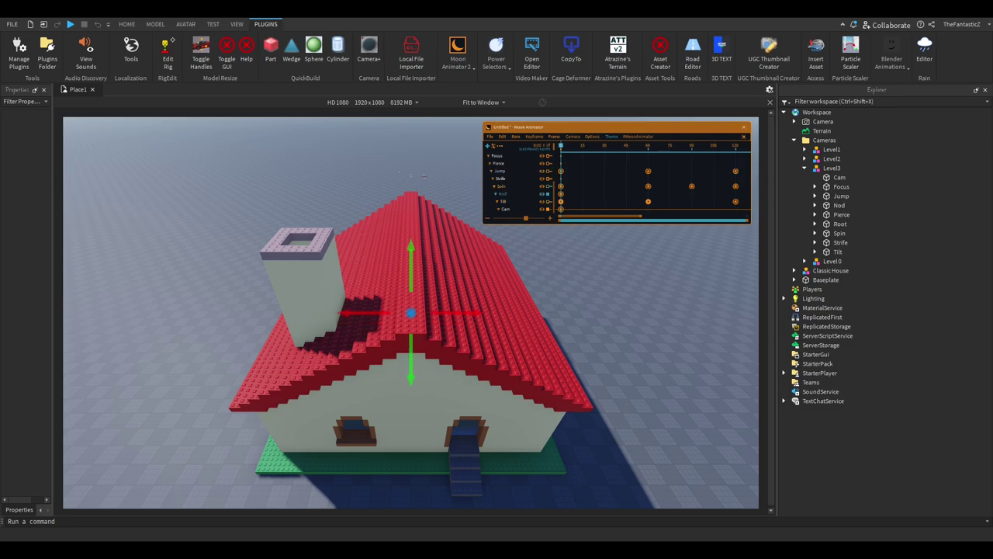
pyautogui.click(503, 186)
pyautogui.press('space')
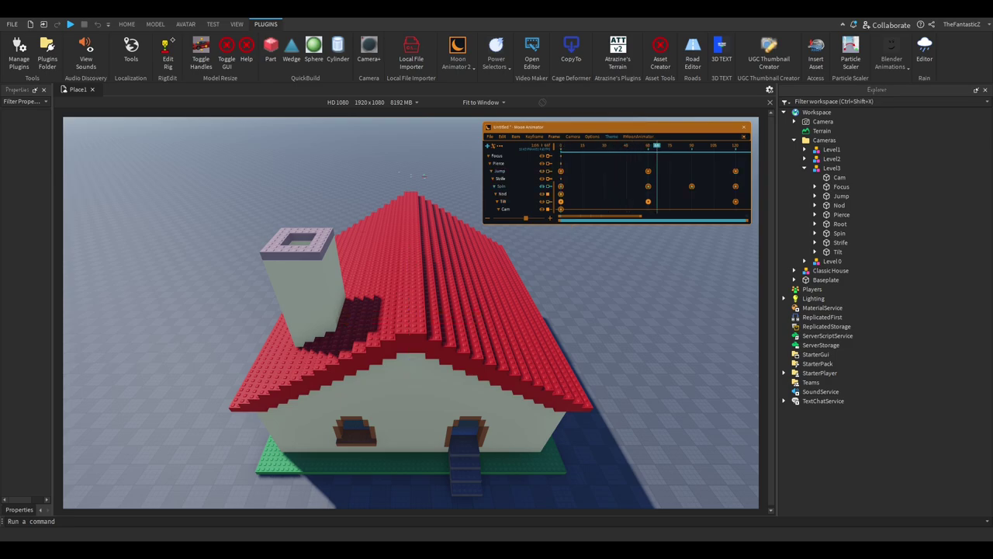
pyautogui.click(500, 178)
pyautogui.click(503, 195)
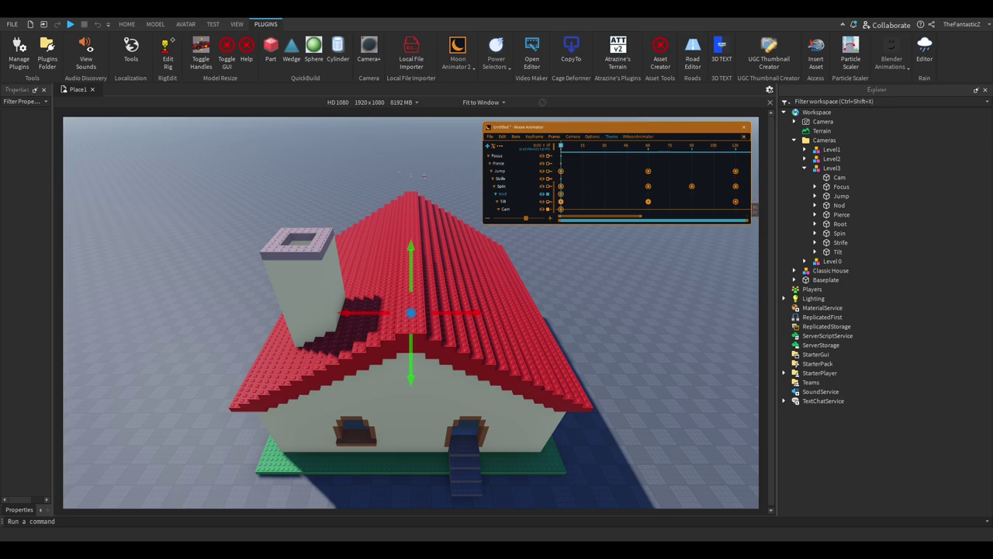
pyautogui.scroll(1, 516, 182)
pyautogui.scroll(-1, 516, 182)
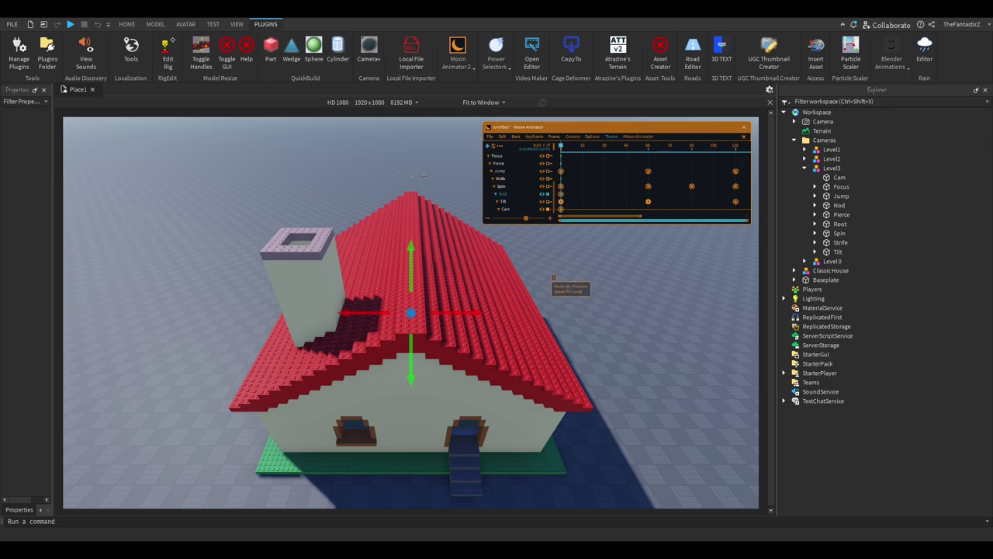
# Step: Undo the recent Jump and Tilt keyframe edits and the Nod part's change at frame 0
pyautogui.hotkey('ctrl', 'z')
pyautogui.hotkey('ctrl', 'z')
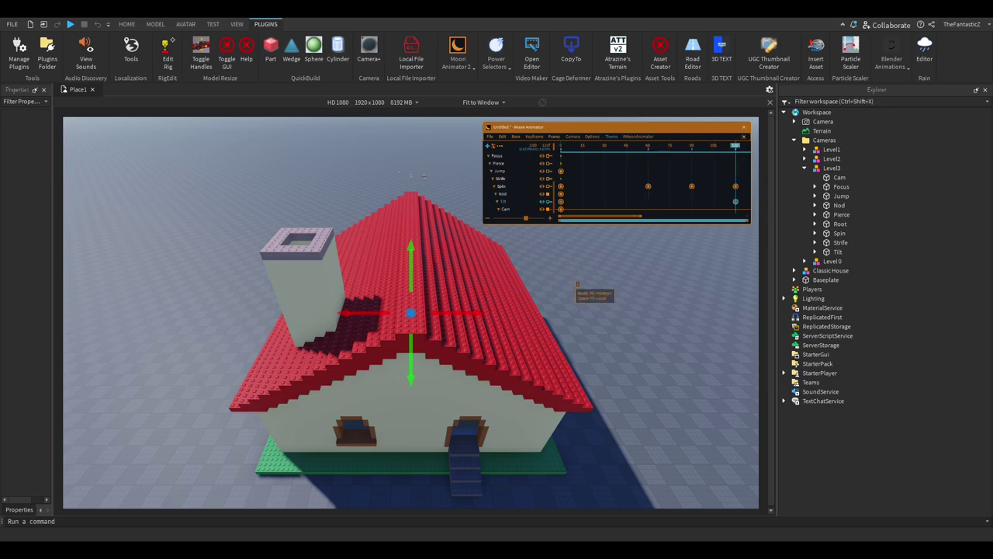
pyautogui.hotkey('ctrl', 'z')
pyautogui.hotkey('ctrl', 'z')
pyautogui.hotkey('ctrl', 'z')
pyautogui.hotkey('ctrl', 'z')
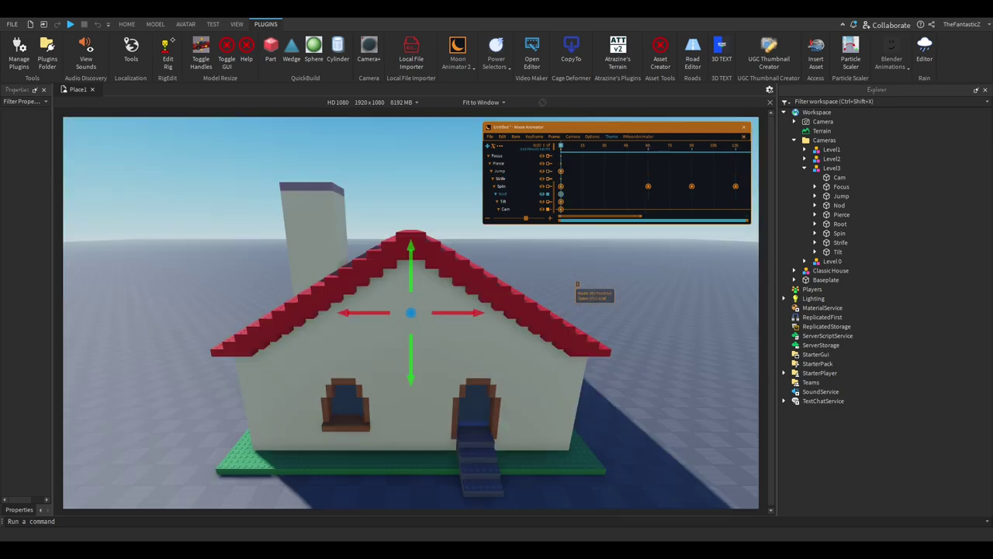
# Step: Redo the undone Nod, Tilt and Jump edits to restore their keyframes in the timeline
pyautogui.hotkey('ctrl', 'y')
pyautogui.hotkey('ctrl', 'y')
pyautogui.hotkey('ctrl', 'y')
pyautogui.hotkey('ctrl', 'y')
pyautogui.hotkey('ctrl', 'y')
pyautogui.hotkey('ctrl', 'y')
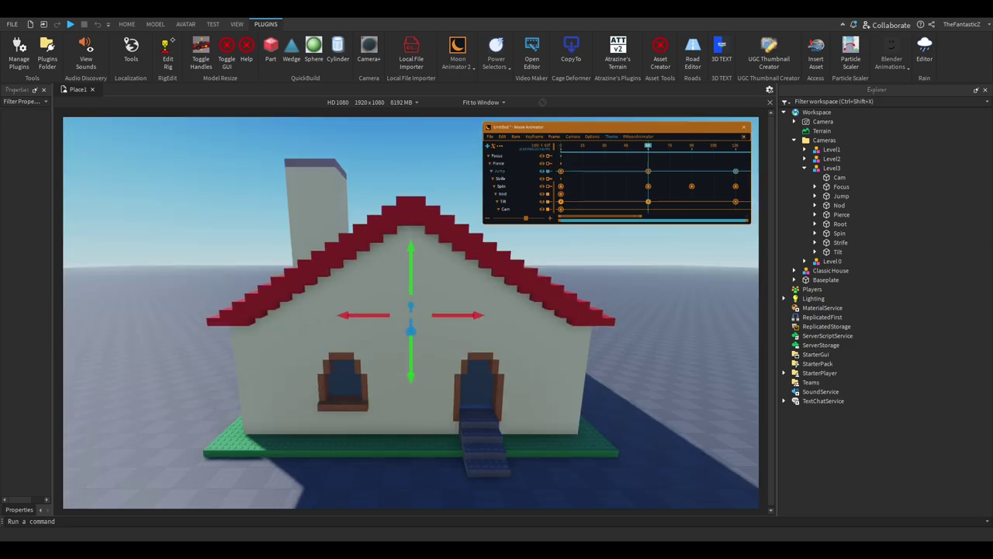
# Step: Play back the animation with the restored keyframes and return to frame 0
pyautogui.press('space')
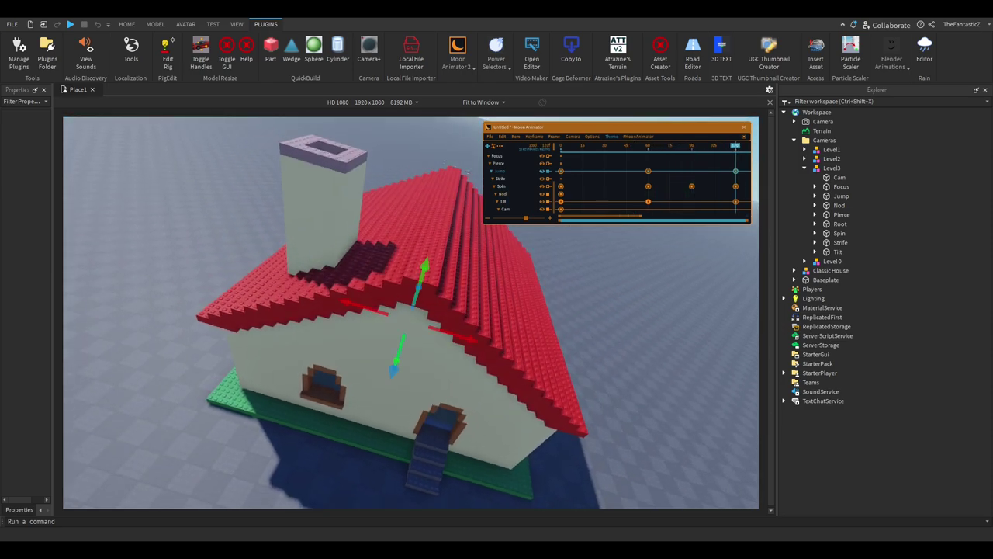
pyautogui.press('space')
pyautogui.press('space')
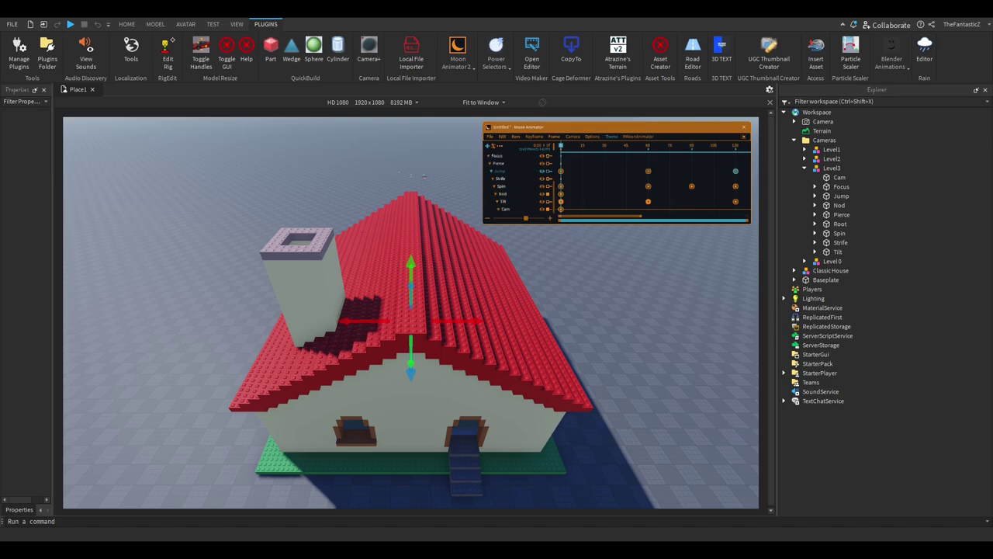
# Step: Play the camera animation, examine the rig and its tracks from inside the house, and return the playhead to frame 0
pyautogui.press('space')
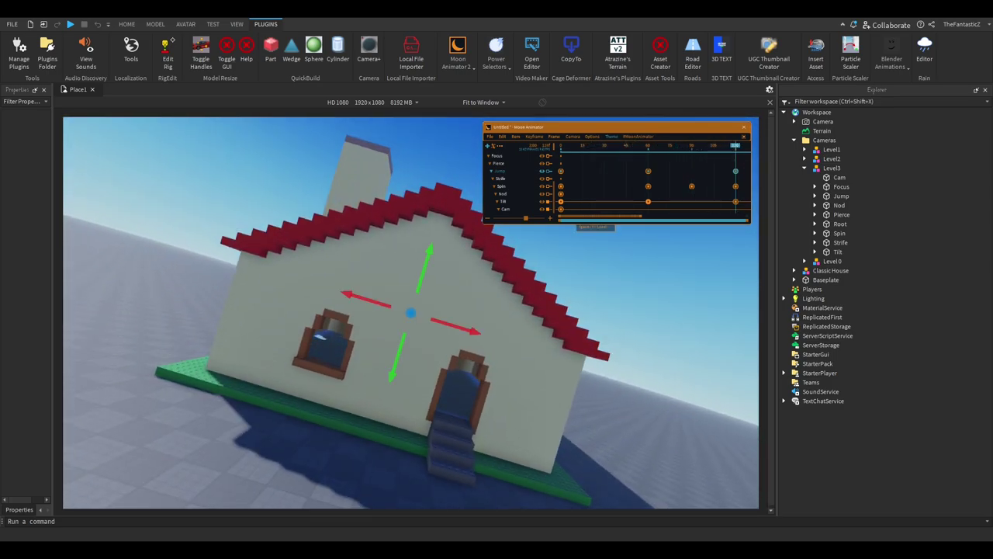
pyautogui.click(678, 248)
pyautogui.press('w')
pyautogui.moveTo(677, 248); pyautogui.dragTo(637, 233, button='right')
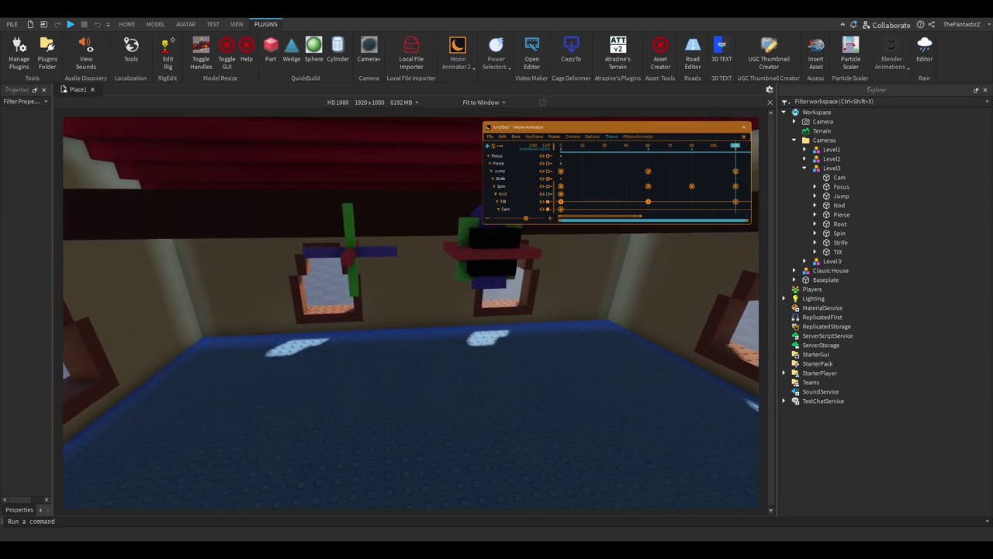
pyautogui.scroll(7, 617, 182)
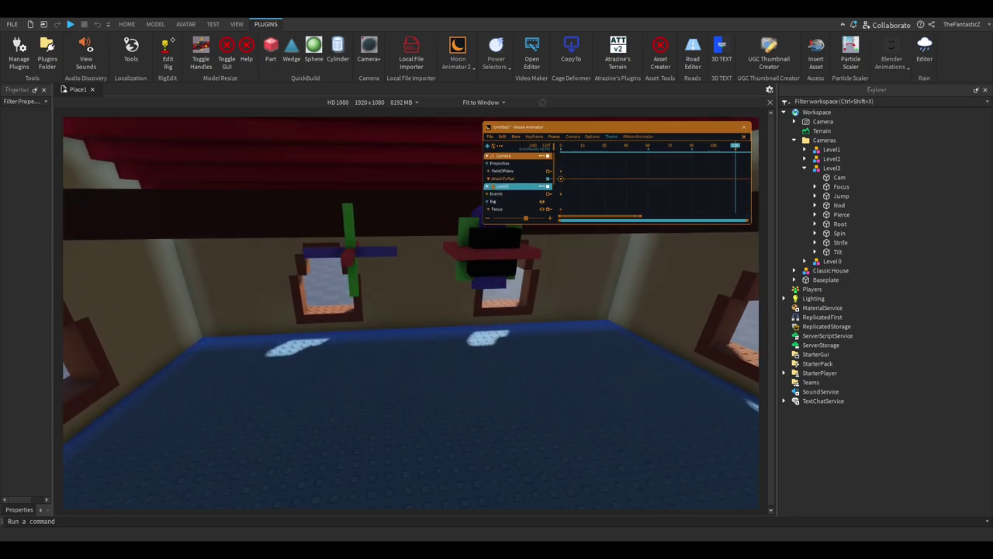
pyautogui.press('space')
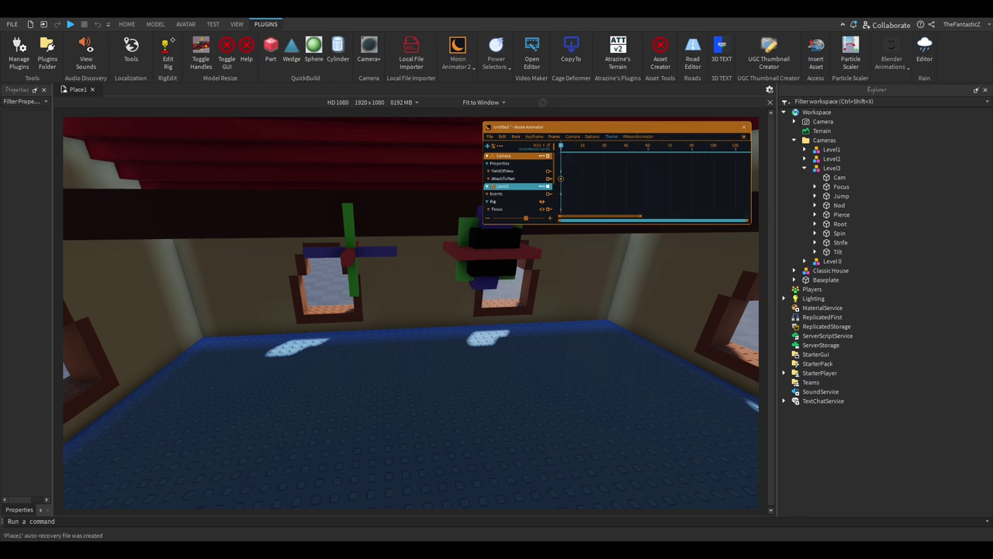
pyautogui.scroll(-3, 517, 182)
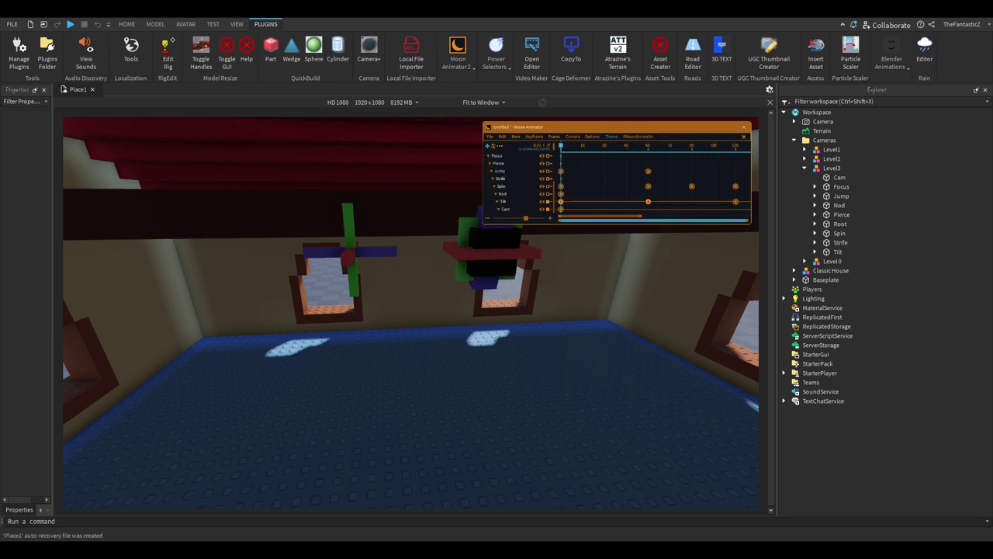
# Step: Remove the Jump track's keyframes at frames 60 and 120, keeping only the one at frame 0
pyautogui.click(648, 146)
pyautogui.click(508, 284)
pyautogui.scroll(2, 558, 194)
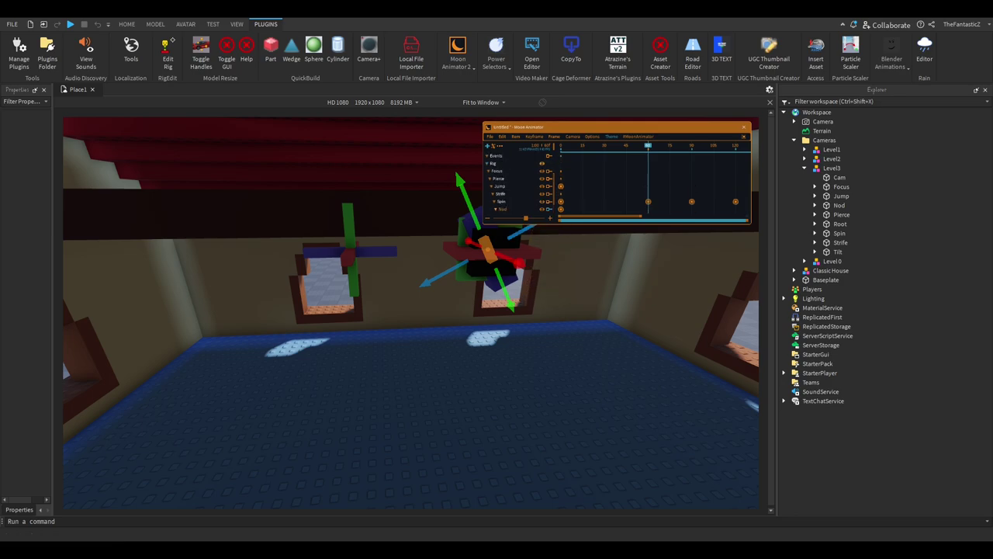
pyautogui.scroll(3, 518, 183)
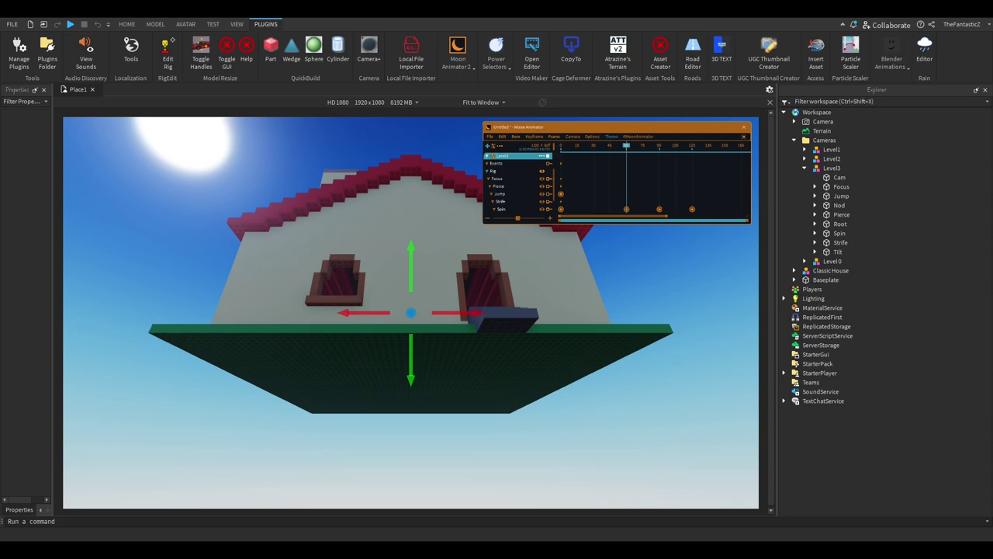
# Step: Undo the last three edits to the rig's keyframes and return the playhead to frame 0
pyautogui.scroll(-3, 518, 183)
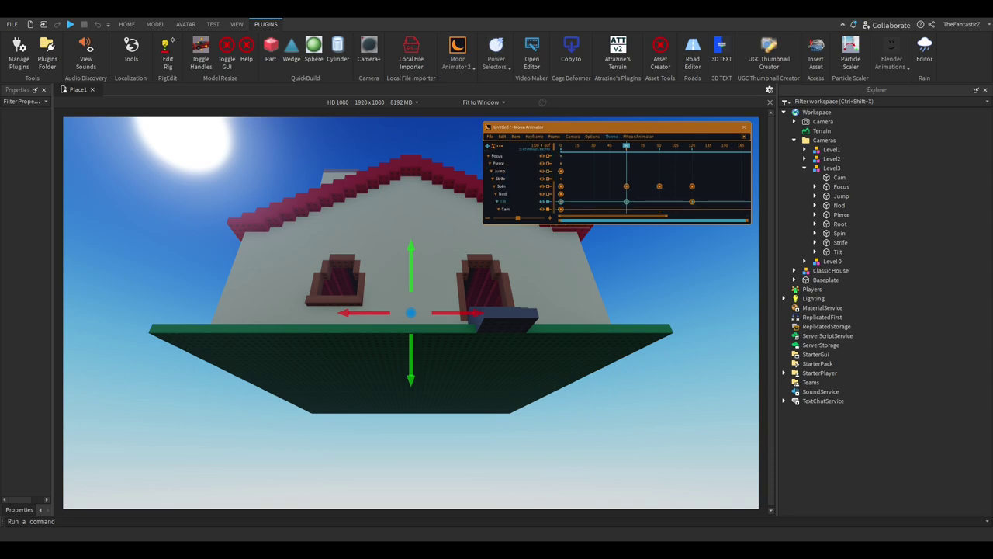
pyautogui.hotkey('ctrl', 'z')
pyautogui.hotkey('ctrl', 'z')
pyautogui.hotkey('ctrl', 'z')
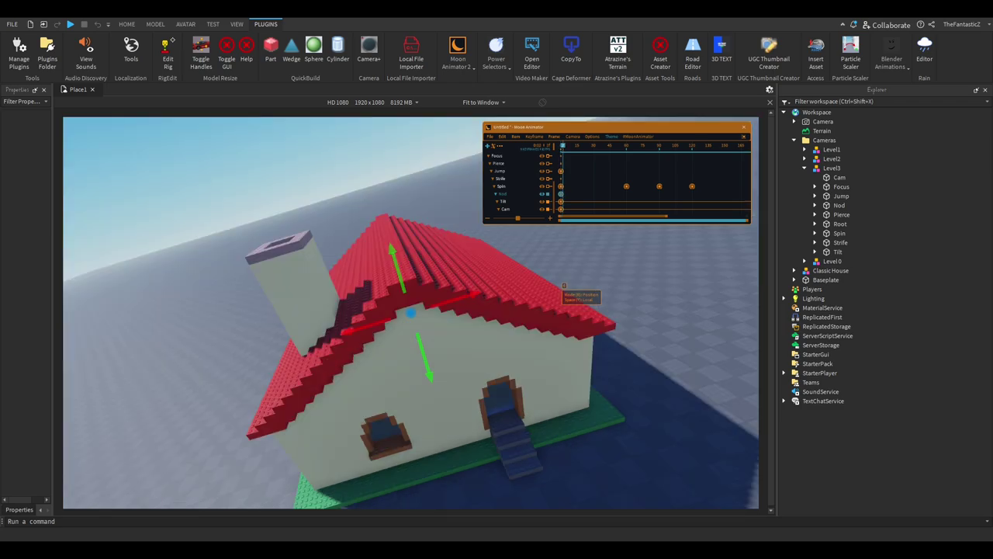
pyautogui.click(561, 146)
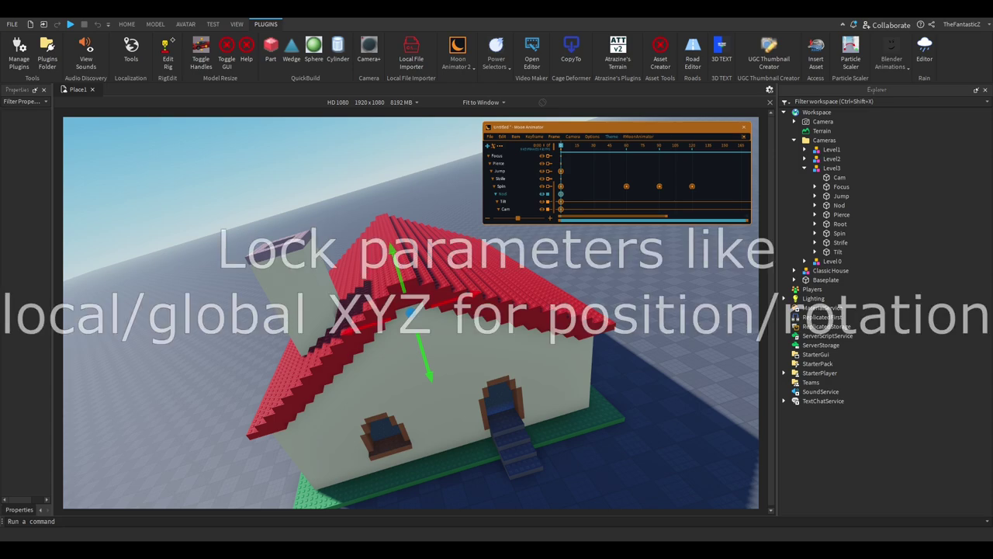
# Step: Add a Tilt rotation keyframe at frame 120 and delete the extra Tilt keyframe at frame 60
pyautogui.press('r')
pyautogui.moveTo(561, 145); pyautogui.dragTo(692, 145)
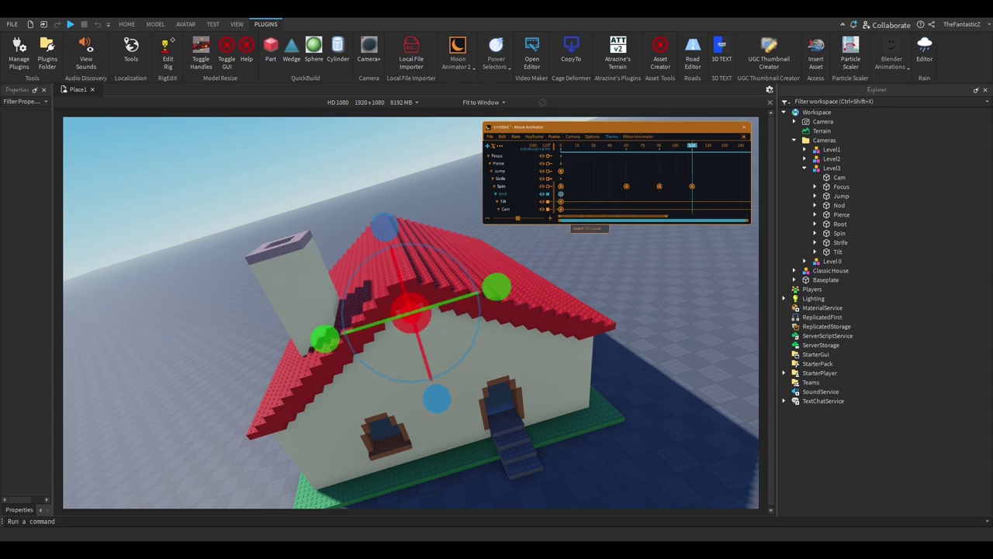
pyautogui.click(502, 201)
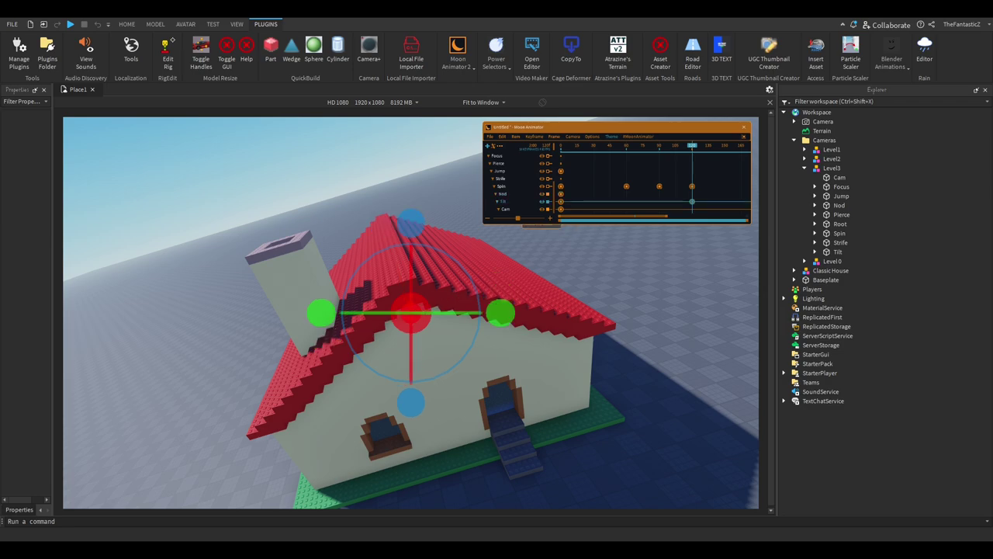
pyautogui.click(628, 145)
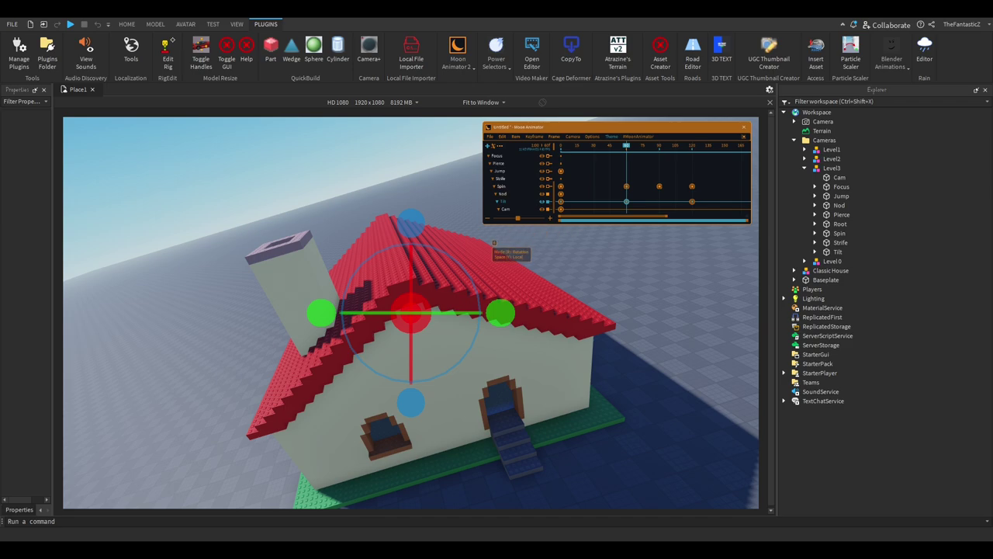
pyautogui.press('Delete')
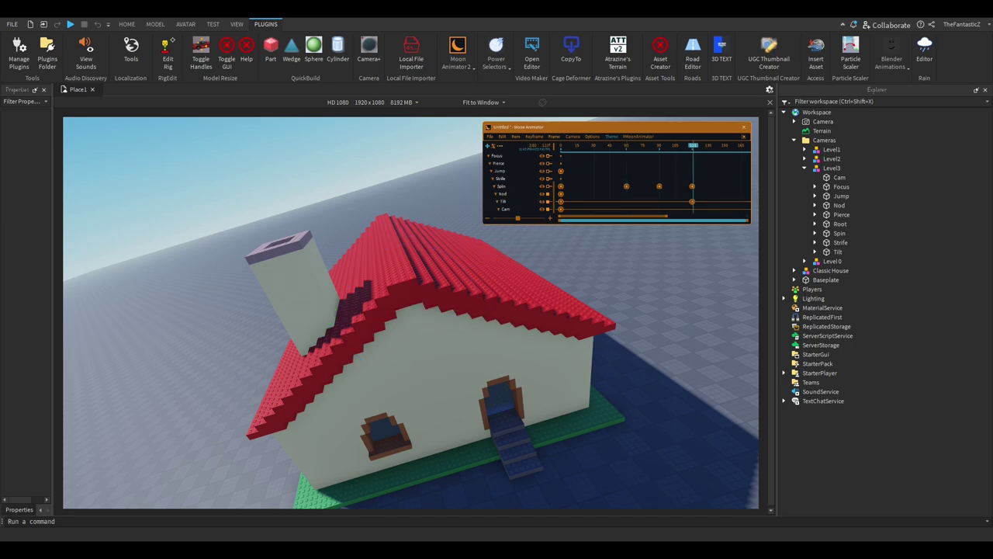
# Step: Rotate the Tilt part sideways around the camera's viewing axis at frame 120 and play back the roll
pyautogui.click(504, 201)
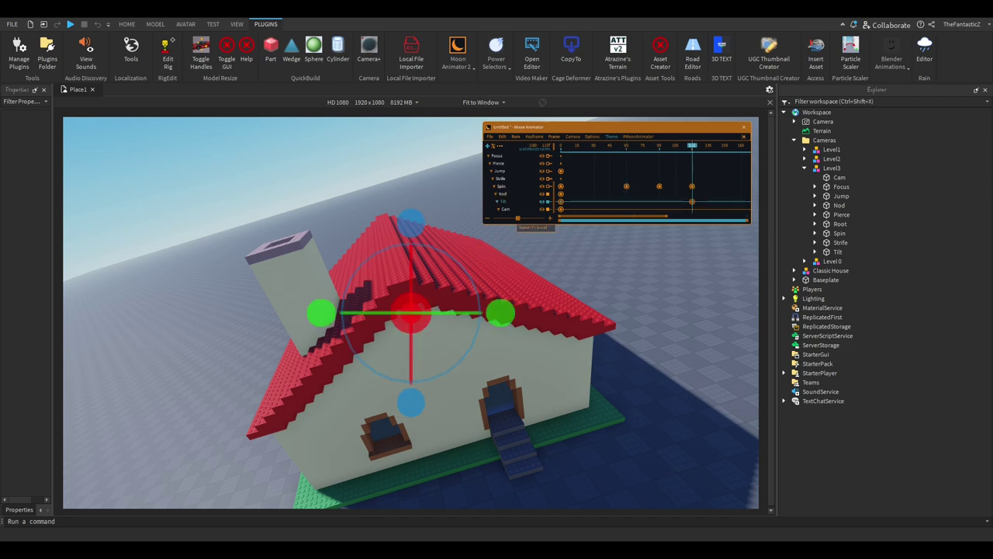
pyautogui.moveTo(411, 222); pyautogui.dragTo(412, 223)
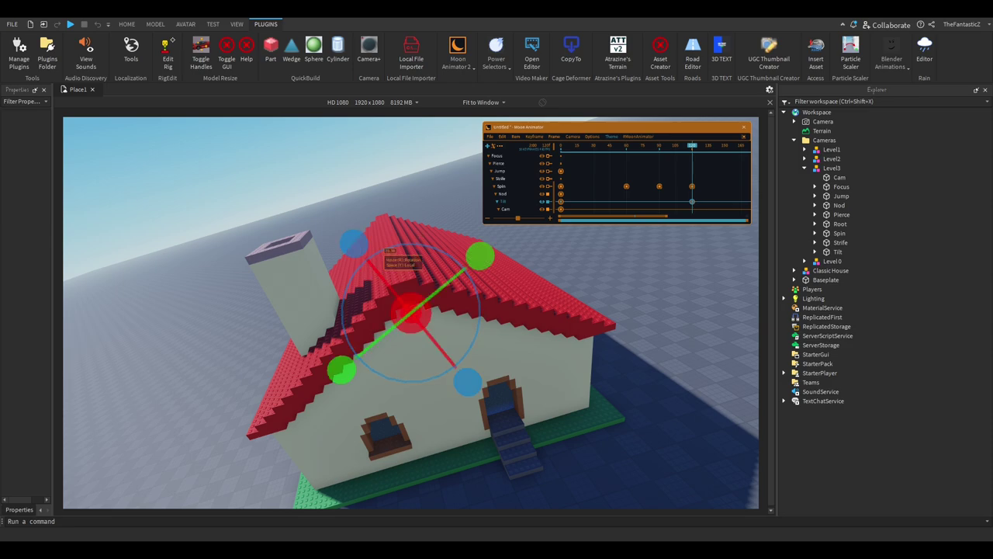
pyautogui.press('space')
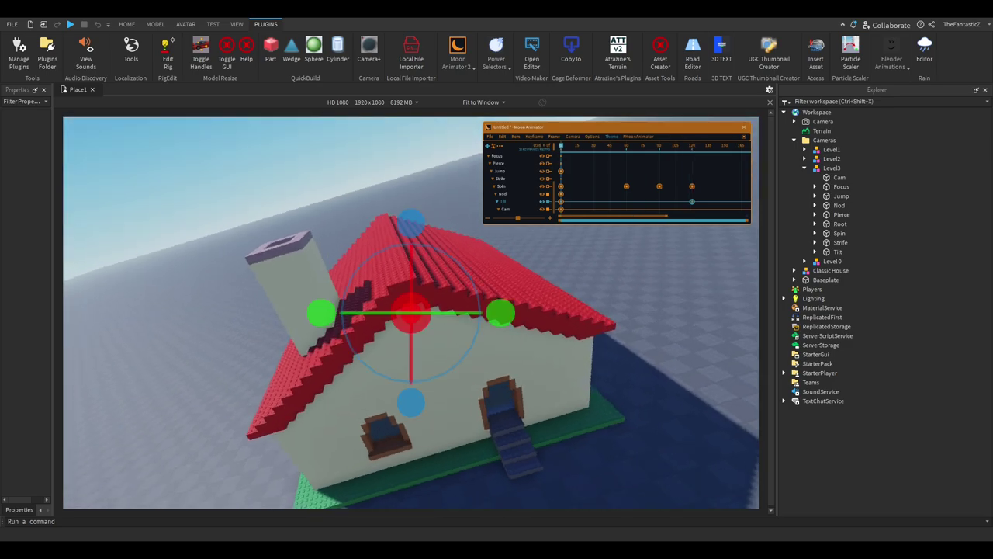
pyautogui.click(693, 146)
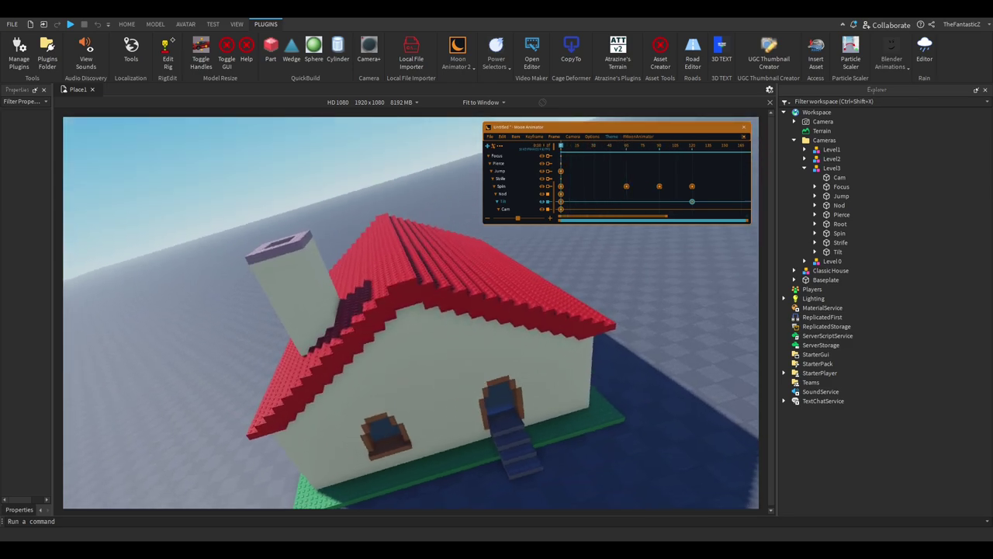
# Step: Rotate the Nod part to keyframe the camera's vertical angle at frames 120 and 60
pyautogui.click(503, 194)
pyautogui.click(693, 146)
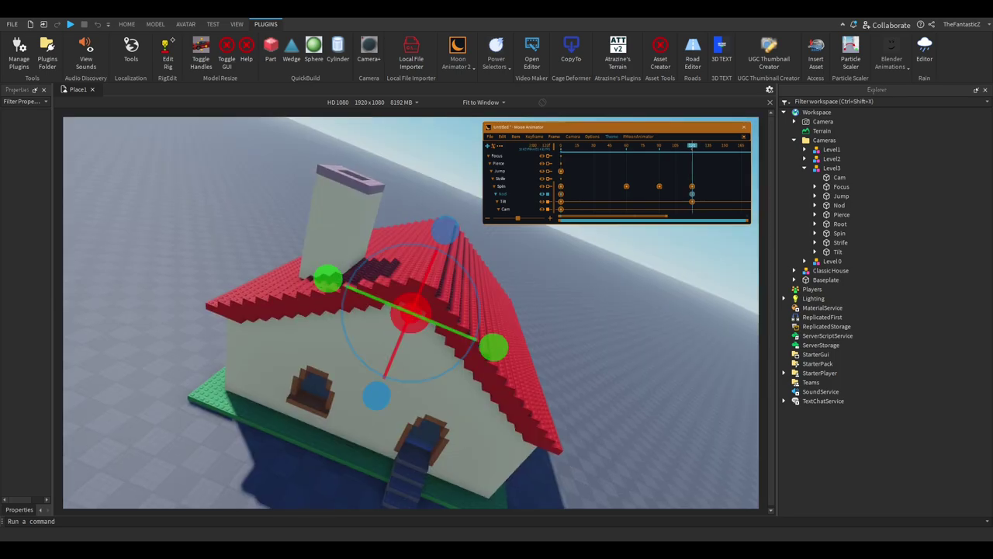
pyautogui.click(626, 146)
pyautogui.moveTo(605, 246); pyautogui.dragTo(605, 247, button='right')
pyautogui.moveTo(489, 320); pyautogui.dragTo(492, 382)
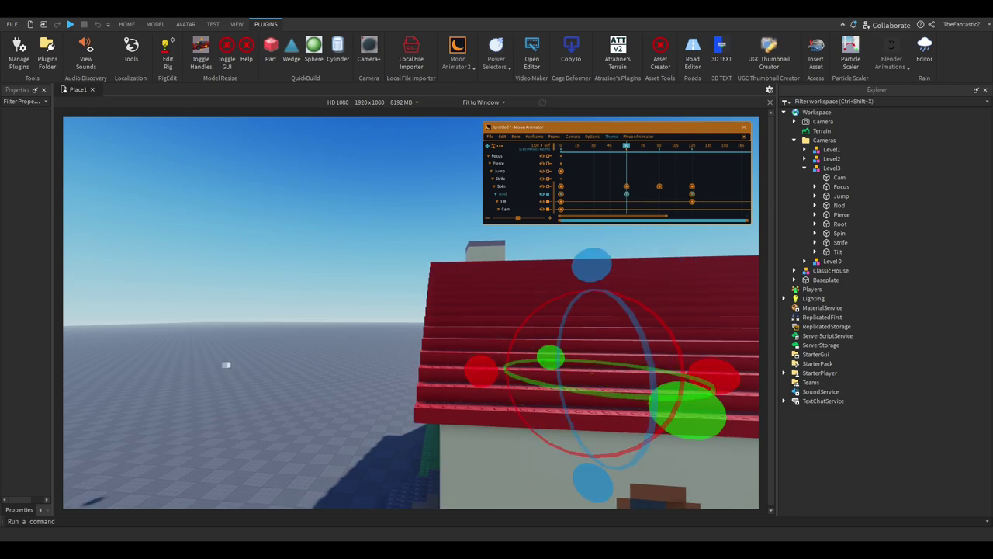
pyautogui.moveTo(562, 146); pyautogui.dragTo(626, 146)
# Step: Apply Sine InOut easing to the Nod keyframes at frames 0 and 60, and play back the animation
pyautogui.click(561, 194)
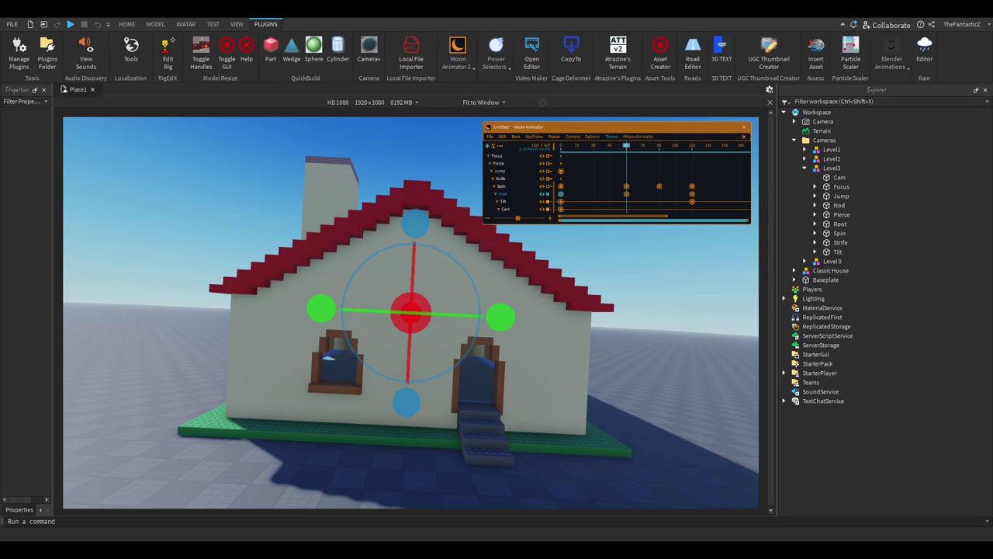
pyautogui.moveTo(638, 190); pyautogui.dragTo(555, 197)
pyautogui.click(534, 137)
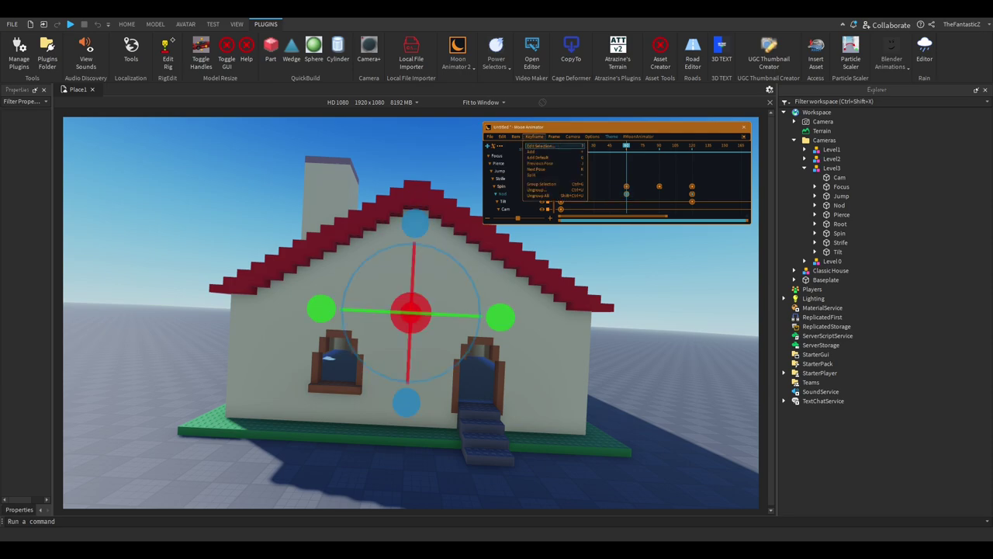
pyautogui.click(540, 146)
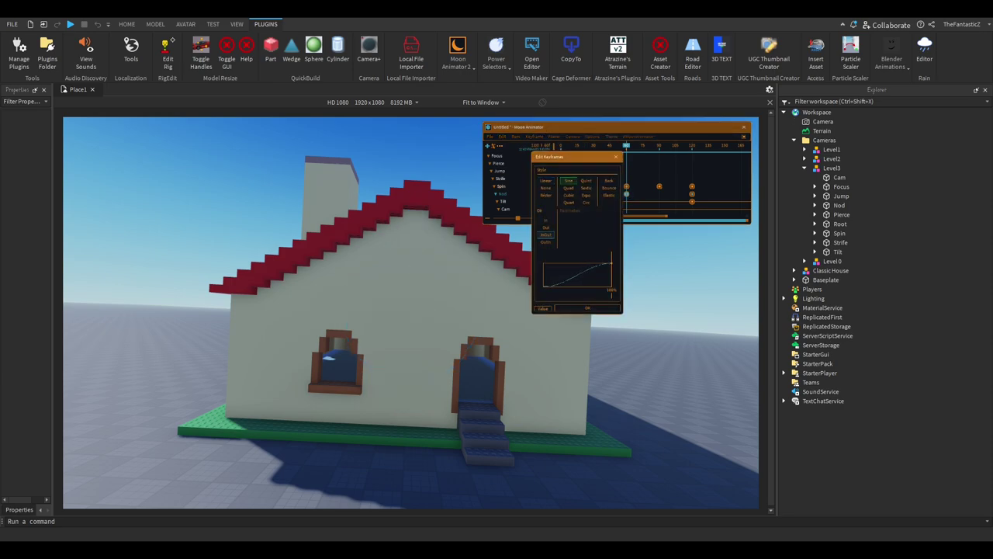
pyautogui.click(588, 308)
pyautogui.press('space')
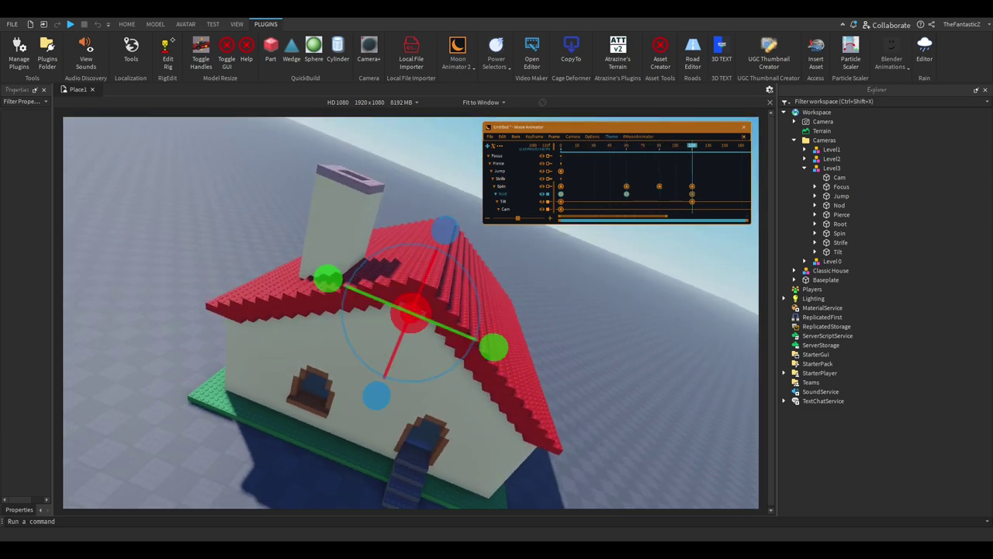
pyautogui.press('space')
pyautogui.press('space')
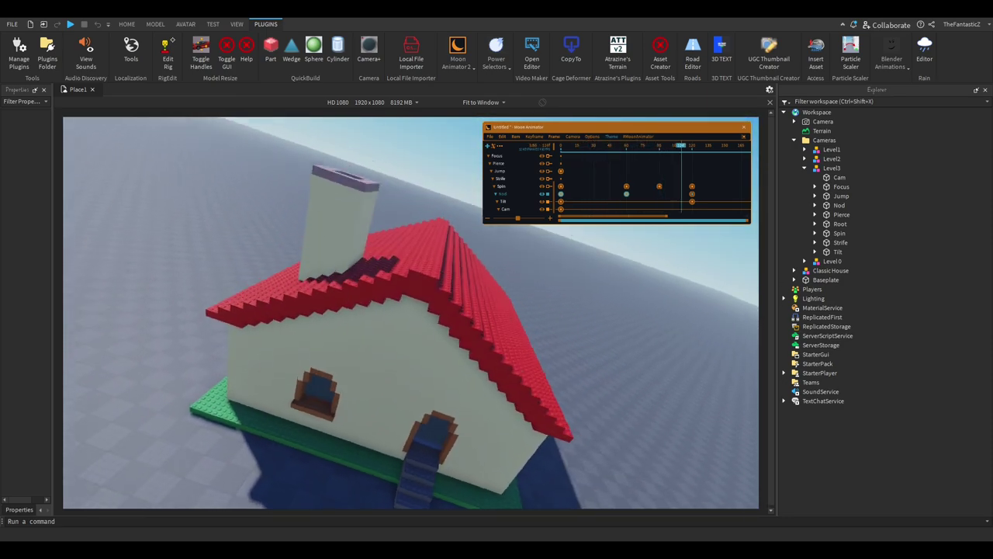
pyautogui.press('space')
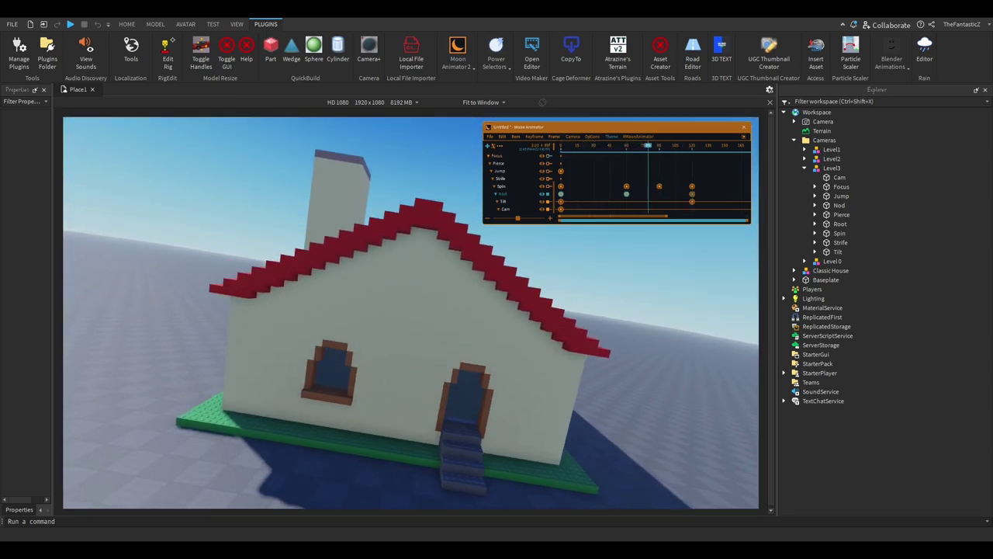
pyautogui.press('space')
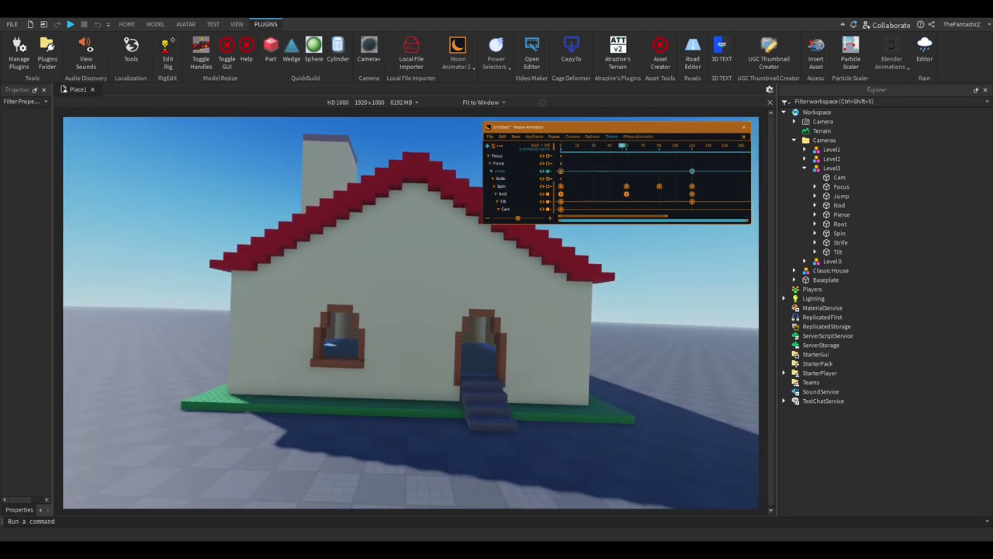
# Step: Add a Jump keyframe at frame 60, shift the Jump part vertically at frame 0, and play back the motion
pyautogui.moveTo(623, 145); pyautogui.dragTo(627, 145)
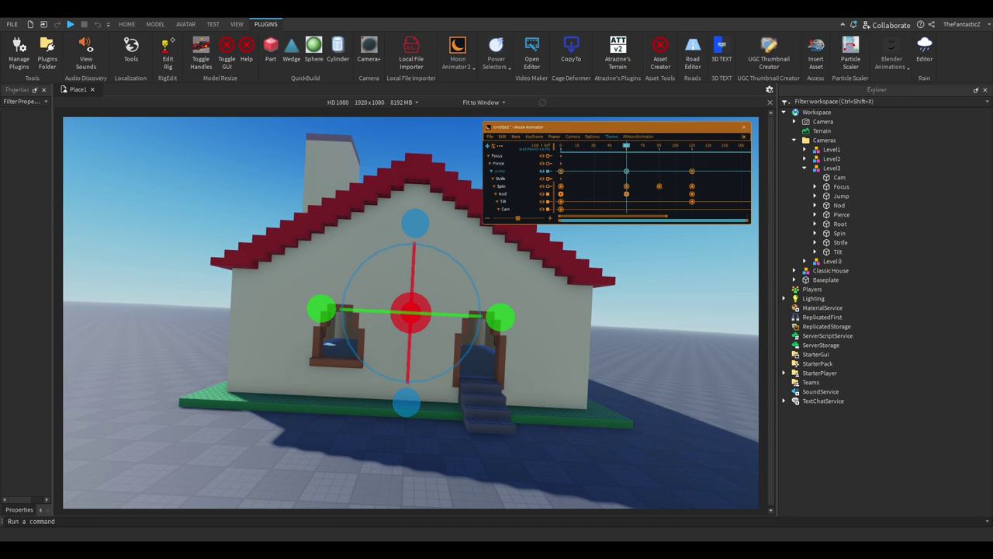
pyautogui.click(561, 145)
pyautogui.press('r')
pyautogui.moveTo(398, 265); pyautogui.dragTo(395, 251)
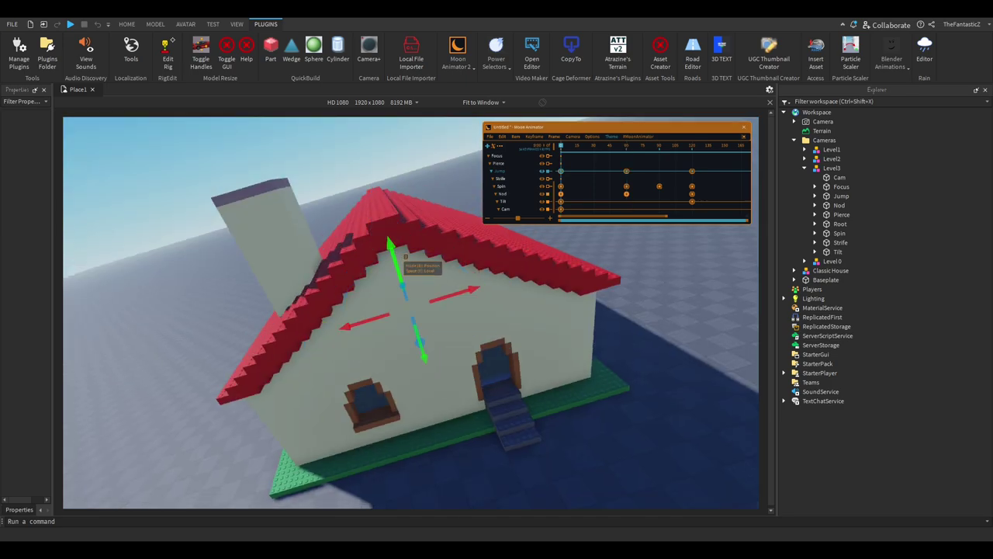
pyautogui.press('space')
pyautogui.press('space')
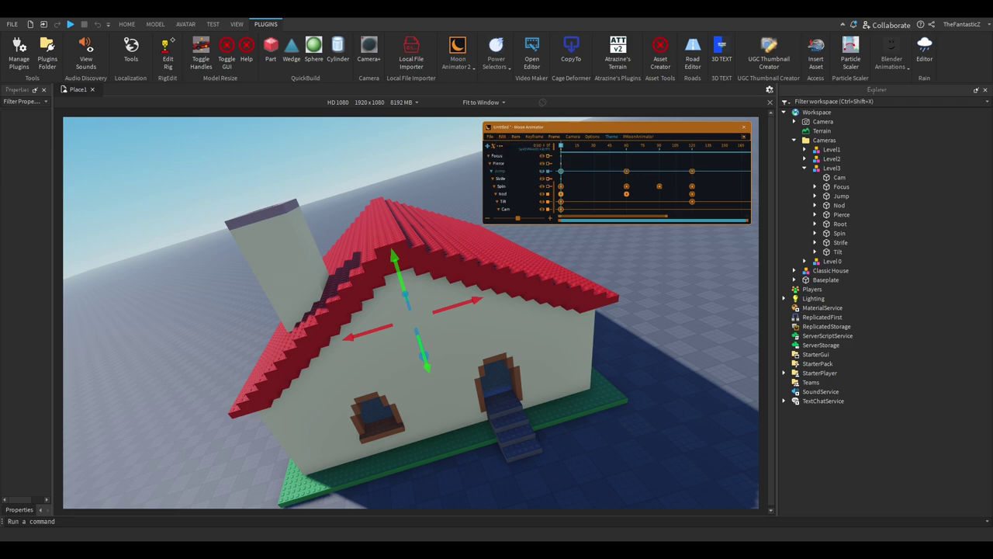
# Step: Adjust the Jump part's vertical position at frames 120 and 60
pyautogui.click(691, 145)
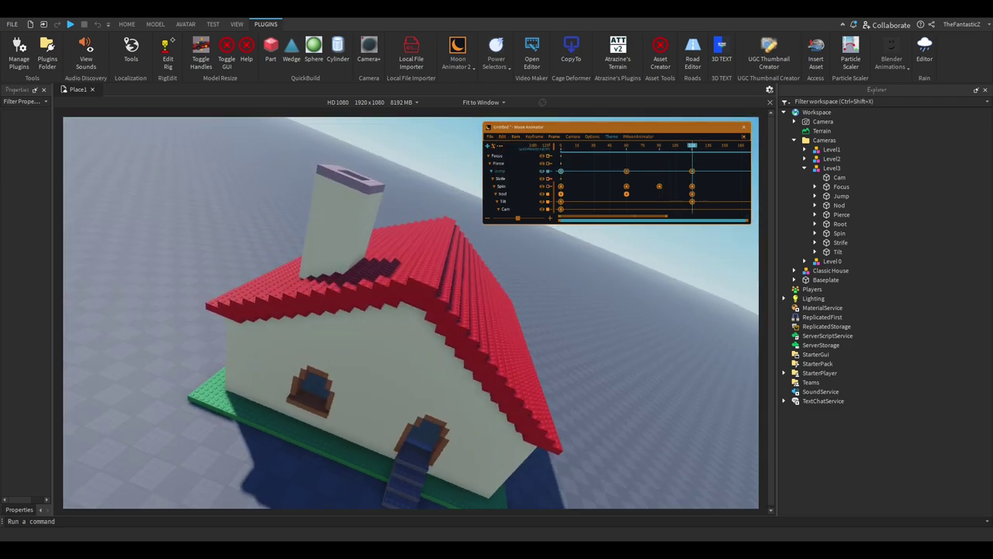
pyautogui.click(502, 136)
pyautogui.click(514, 158)
pyautogui.moveTo(692, 145); pyautogui.dragTo(627, 145)
pyautogui.moveTo(414, 260); pyautogui.dragTo(415, 240)
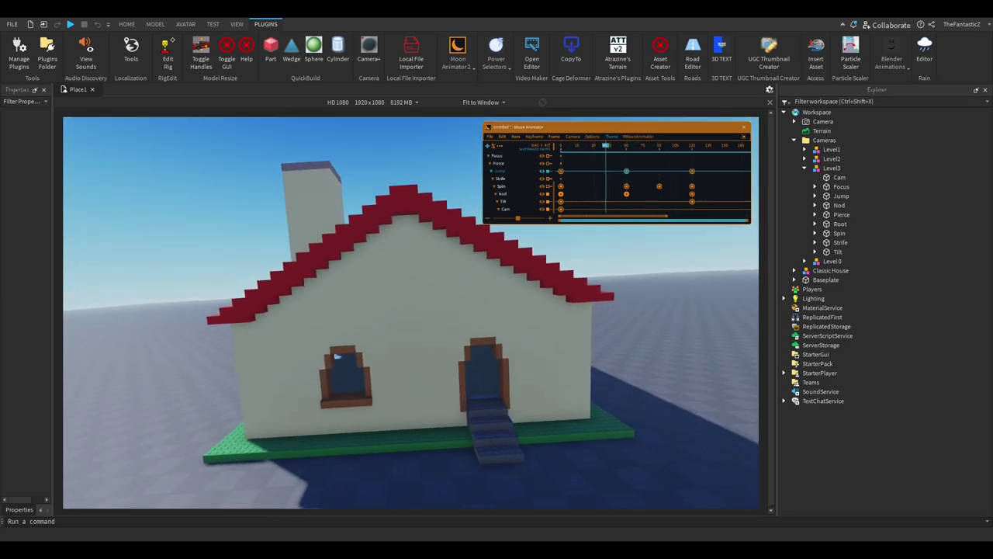
# Step: Apply Sine InOut easing to the Jump keyframes at frames 0 and 60, and play back the animation
pyautogui.moveTo(639, 166); pyautogui.dragTo(557, 173)
pyautogui.click(534, 137)
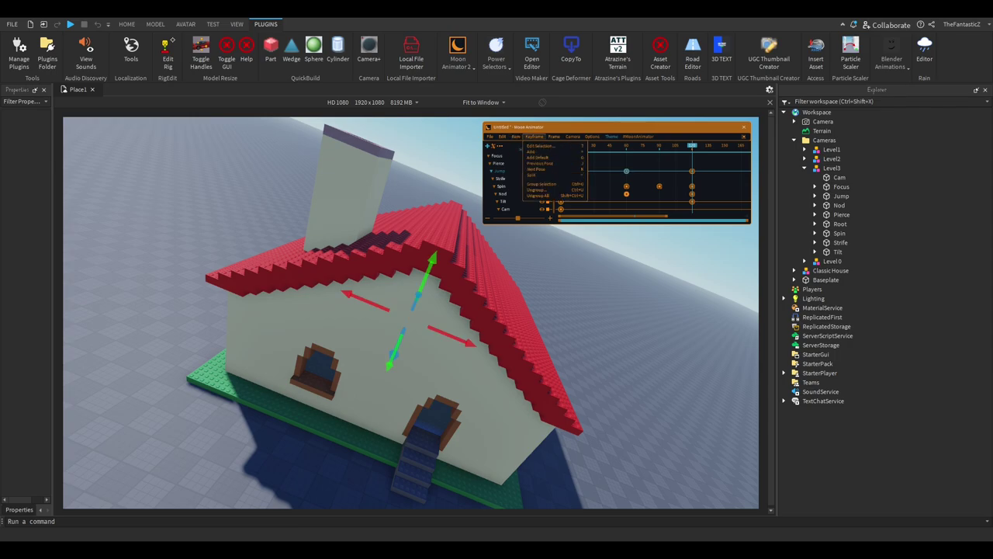
pyautogui.click(545, 145)
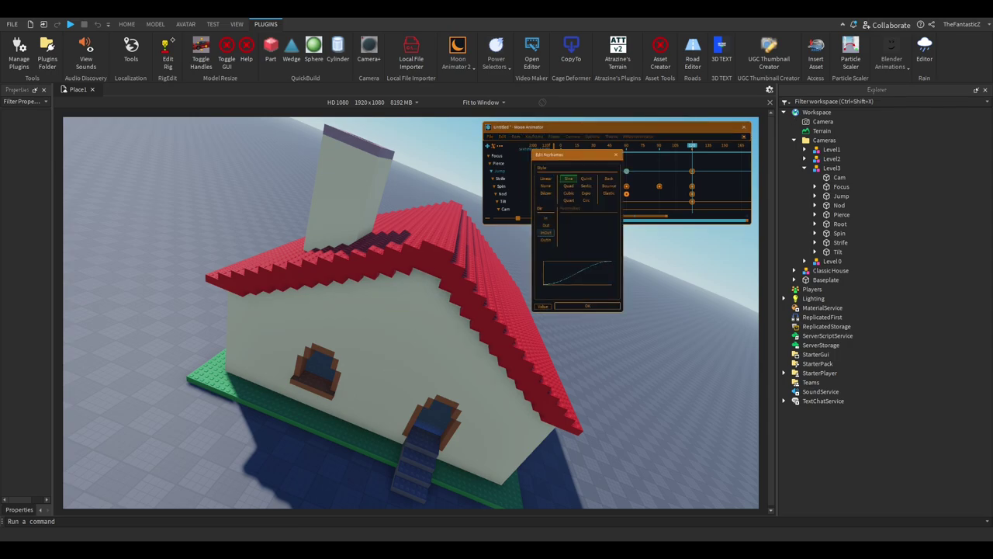
pyautogui.click(587, 306)
pyautogui.press('space')
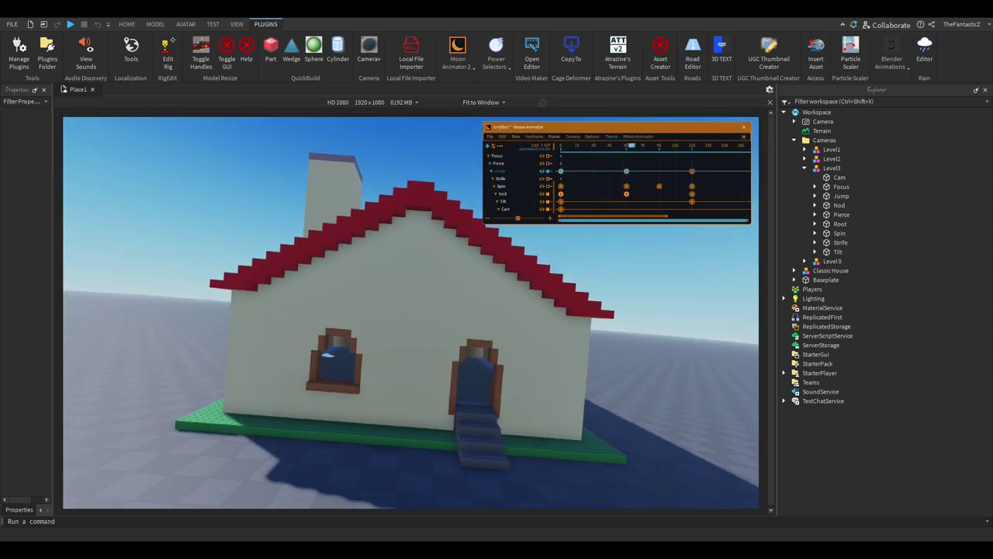
# Step: Apply Bounce InOut easing to the Jump keyframe at frame 0, and play back the animation
pyautogui.moveTo(561, 194); pyautogui.dragTo(627, 194)
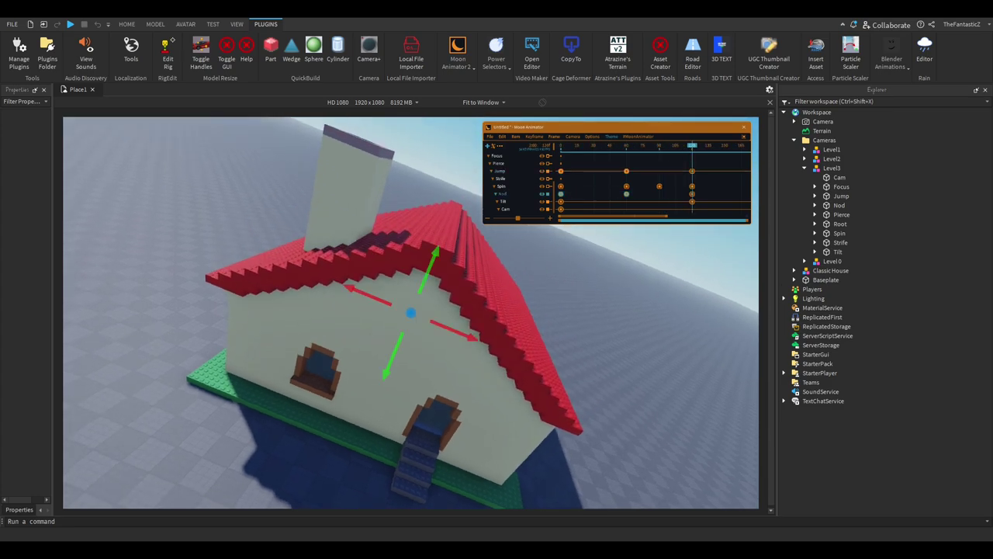
pyautogui.click(535, 136)
pyautogui.click(543, 152)
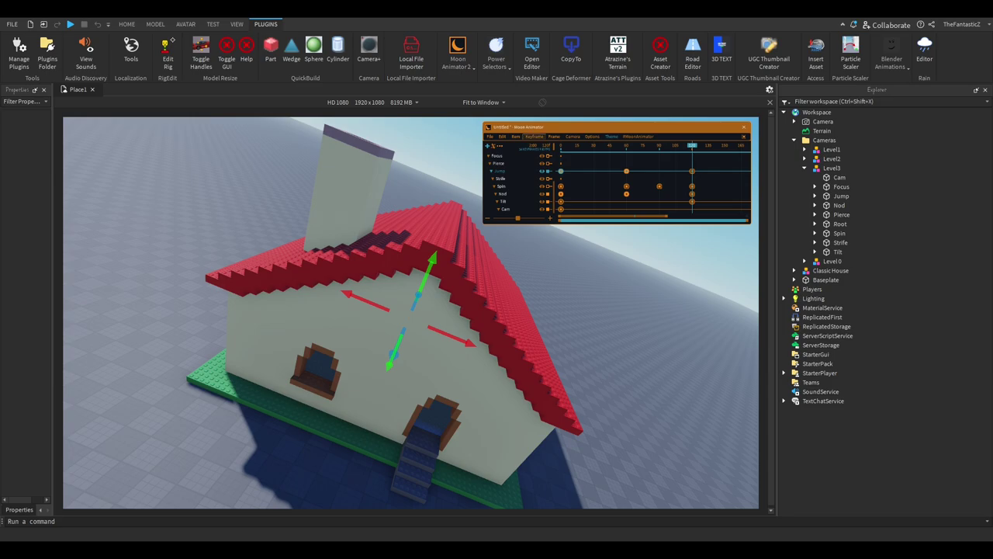
pyautogui.click(535, 136)
pyautogui.click(555, 171)
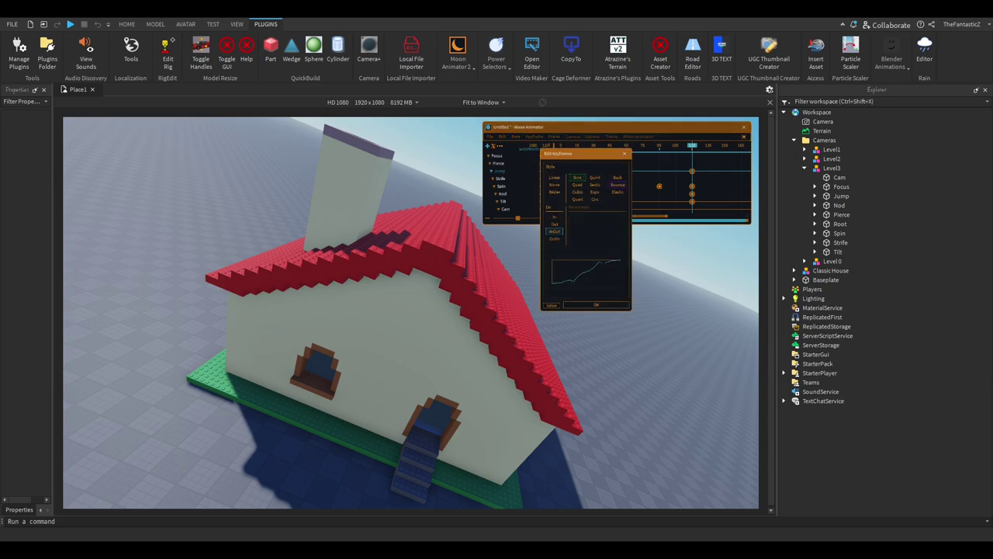
pyautogui.click(596, 305)
pyautogui.press('space')
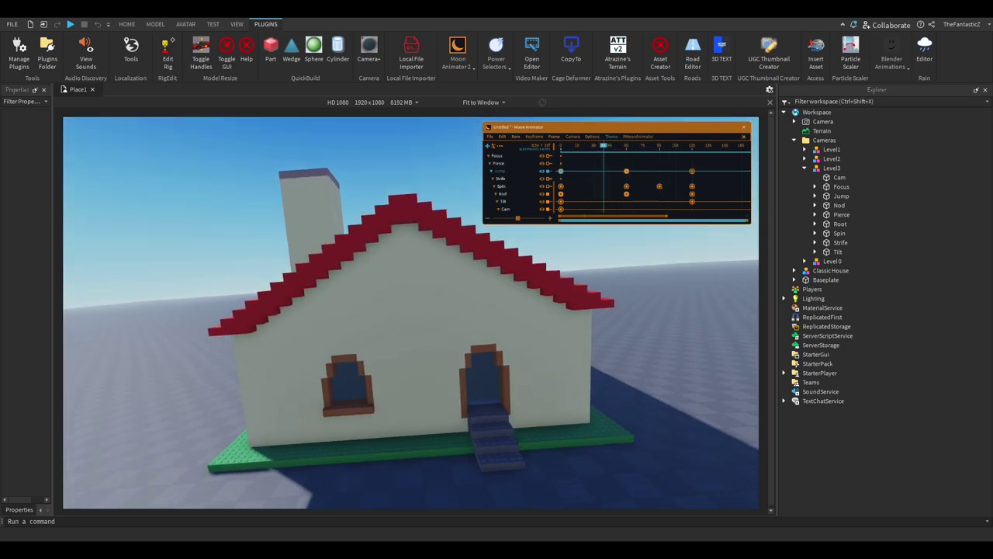
# Step: Try Bounce Out easing on the Jump keyframe at frame 0
pyautogui.click(535, 137)
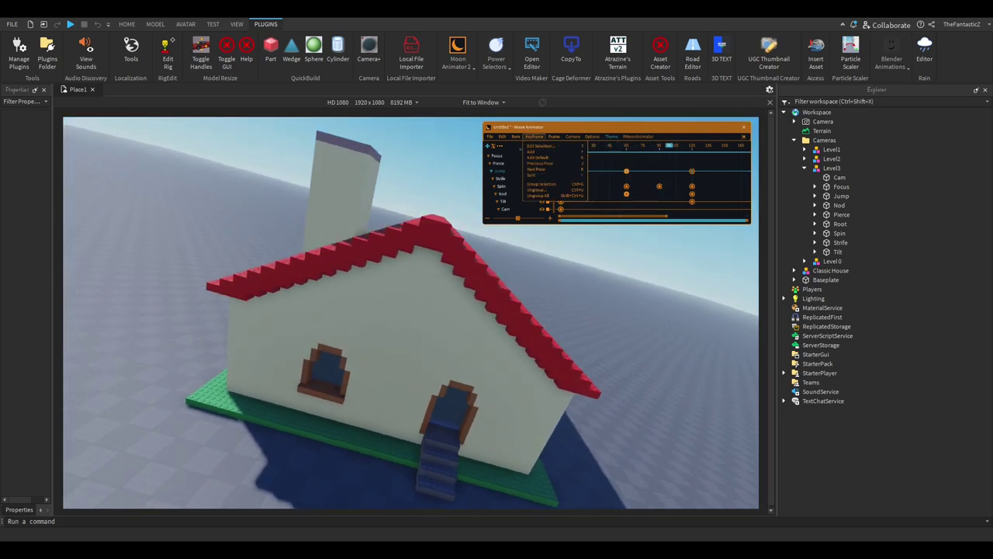
pyautogui.click(556, 172)
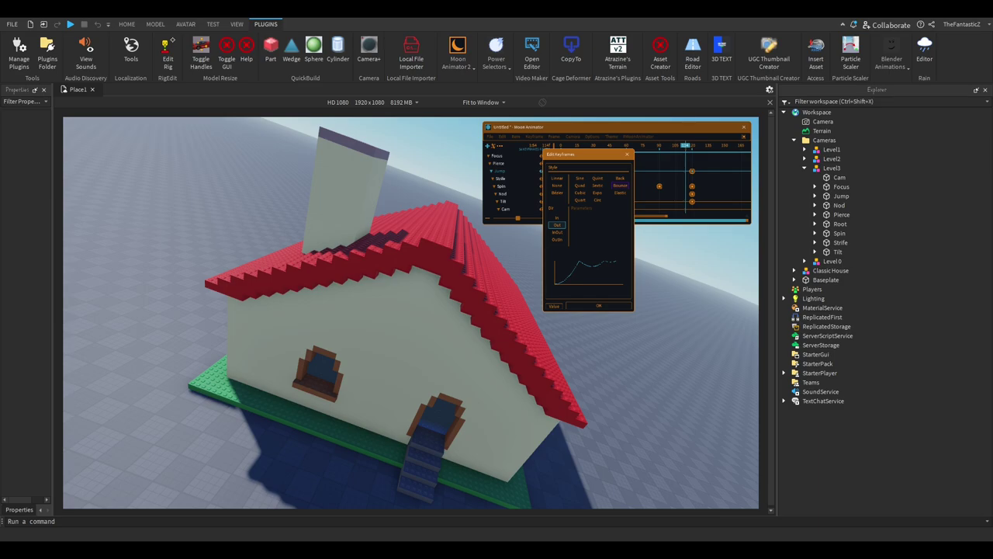
pyautogui.press('Return')
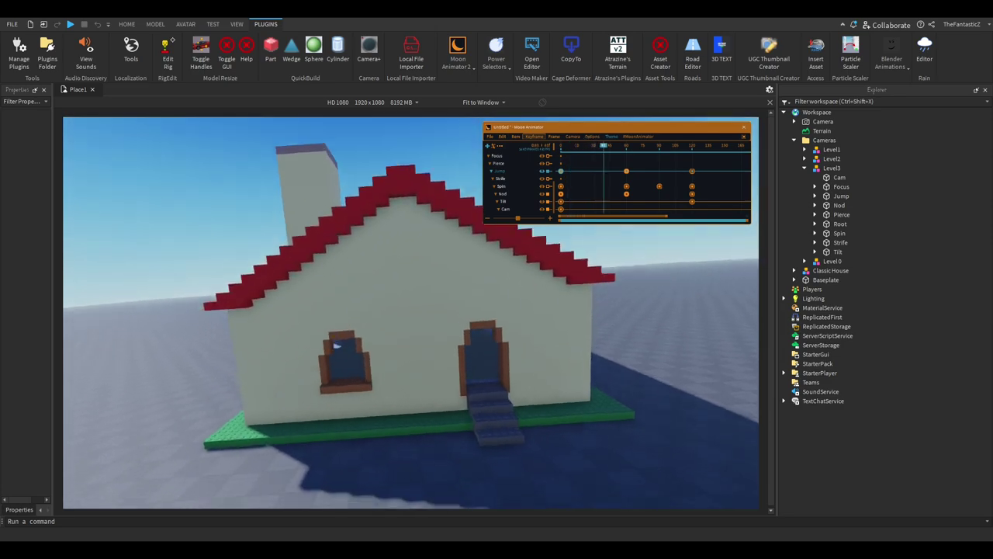
# Step: Switch the Jump keyframe at frame 0 to Bounce In easing
pyautogui.click(535, 137)
pyautogui.click(556, 172)
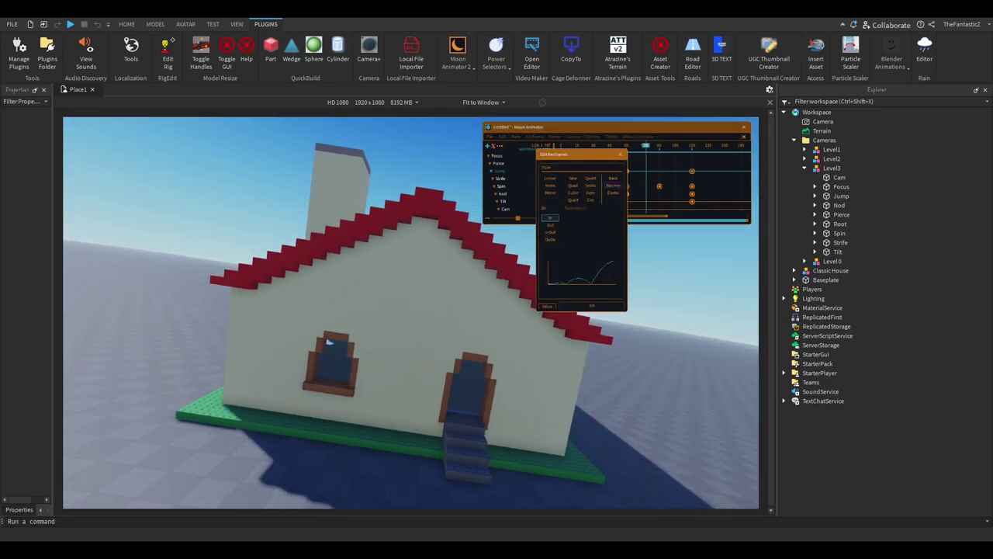
pyautogui.press('Return')
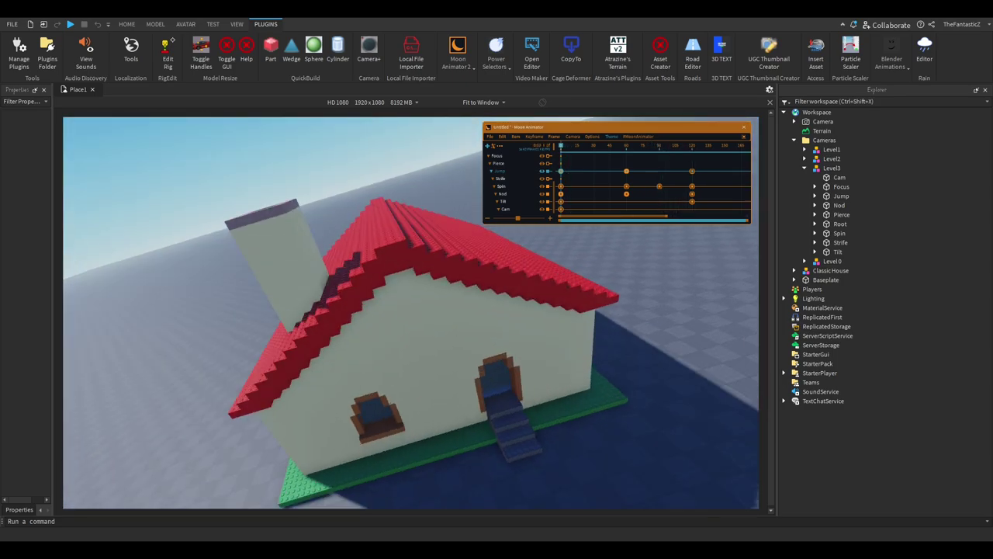
# Step: Paste a copy of the Pierce keyframe from frame 0 at frame 120, add a Pierce keyframe at frame 60, and play back the animation
pyautogui.scroll(1, 617, 182)
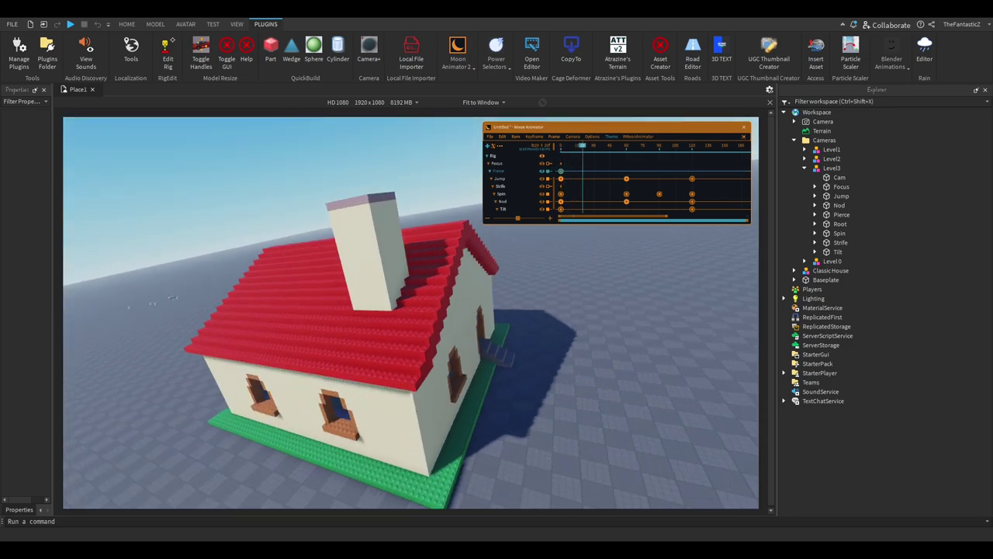
pyautogui.press('space')
pyautogui.click(502, 137)
pyautogui.click(507, 152)
pyautogui.moveTo(685, 146); pyautogui.dragTo(691, 146)
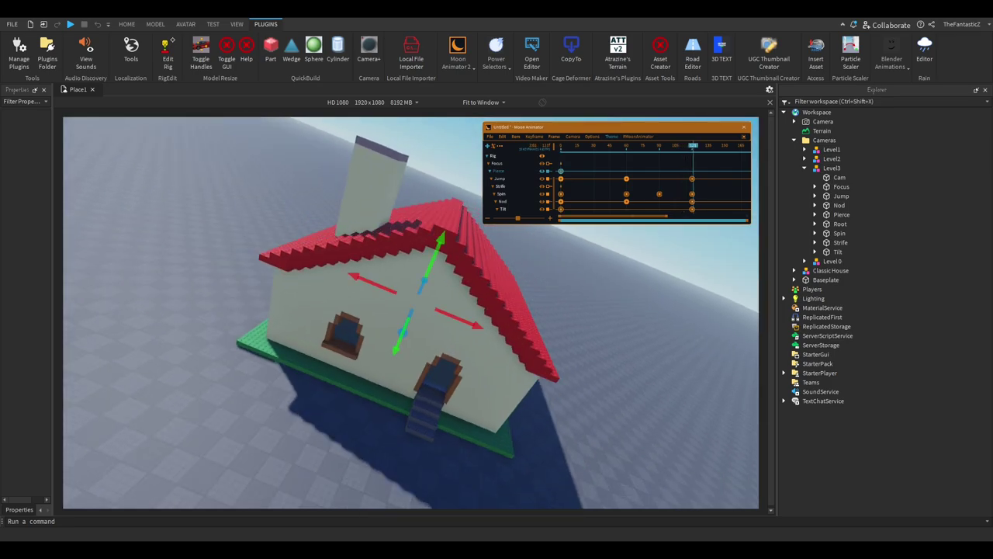
pyautogui.click(503, 135)
pyautogui.click(506, 157)
pyautogui.moveTo(624, 146); pyautogui.dragTo(627, 146)
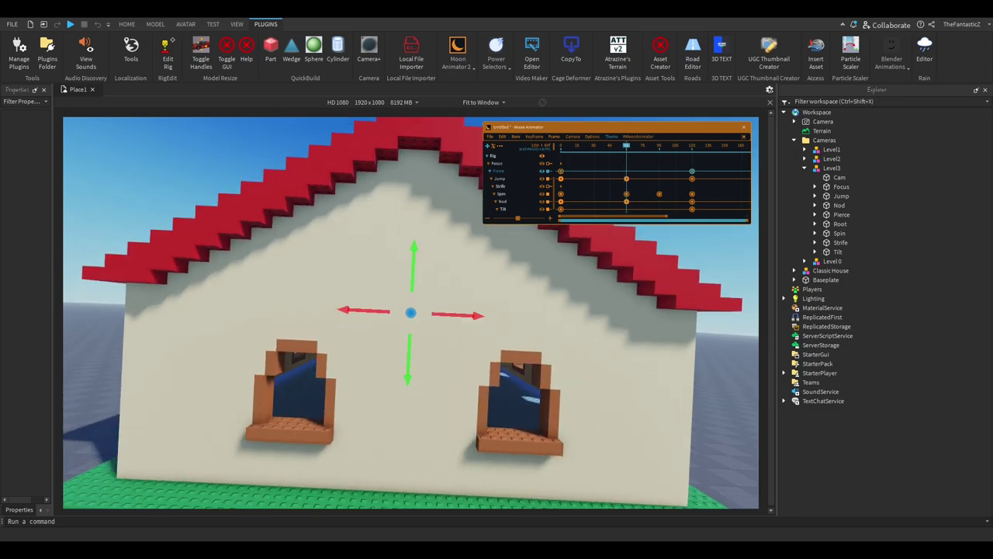
pyautogui.press('space')
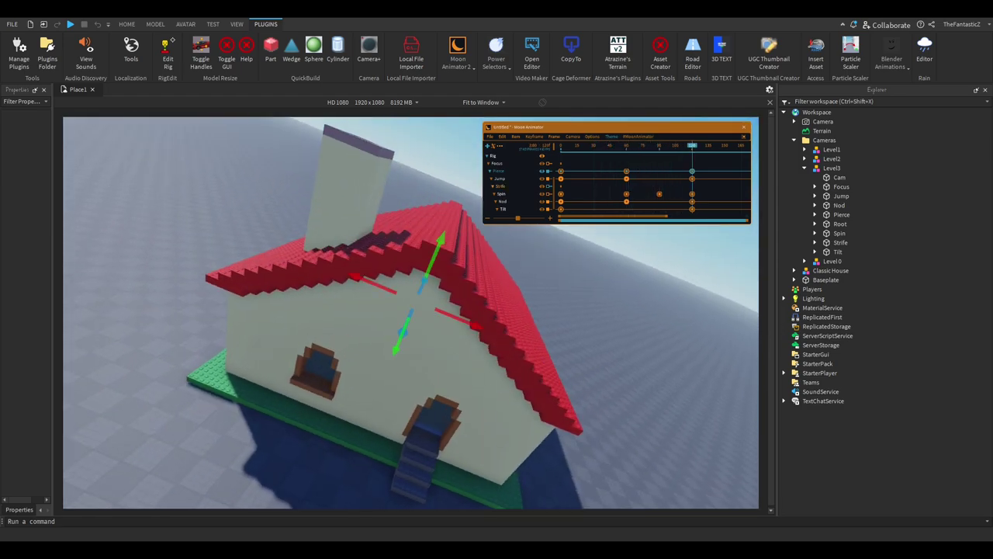
# Step: Add a keyframe for the Focus part at frame 0
pyautogui.scroll(4, 518, 182)
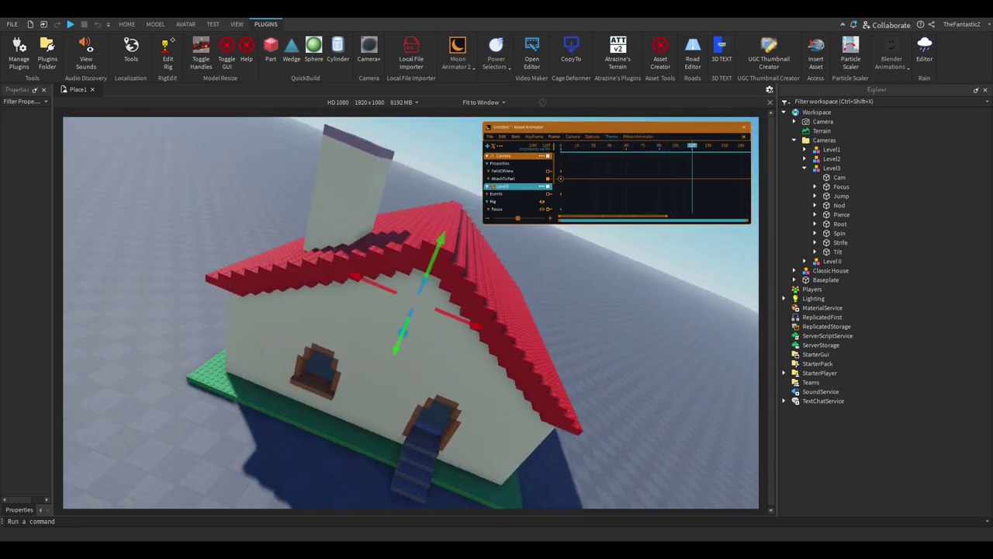
pyautogui.moveTo(692, 145); pyautogui.dragTo(561, 145)
pyautogui.scroll(-7, 617, 182)
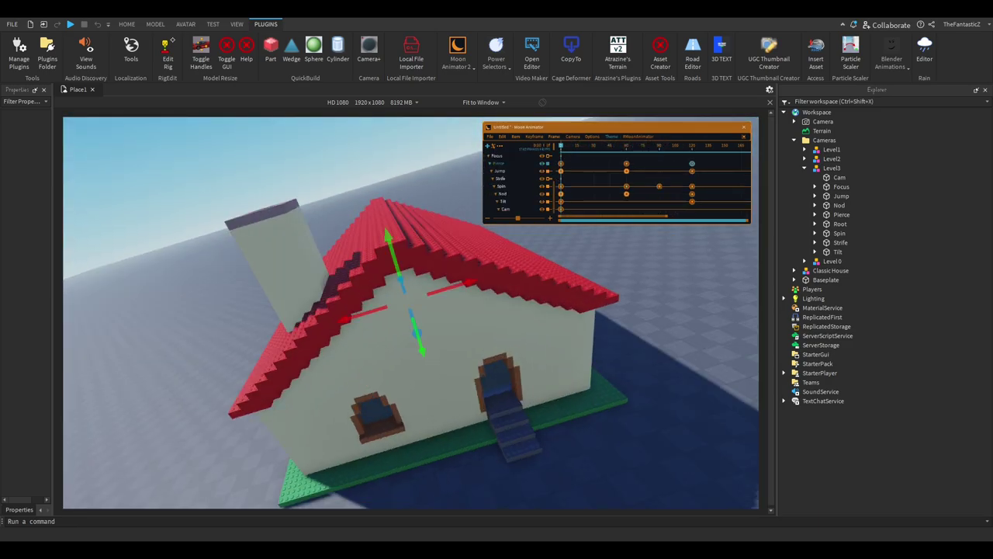
pyautogui.press('space')
pyautogui.click(497, 156)
pyautogui.press('=')
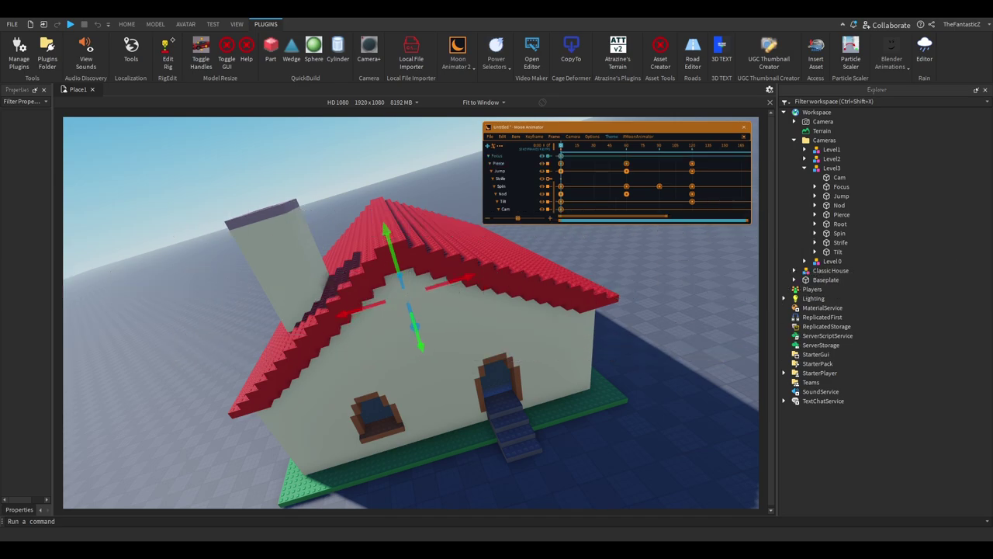
# Step: Add a second Focus keyframe at frame 120
pyautogui.moveTo(561, 146); pyautogui.dragTo(694, 146)
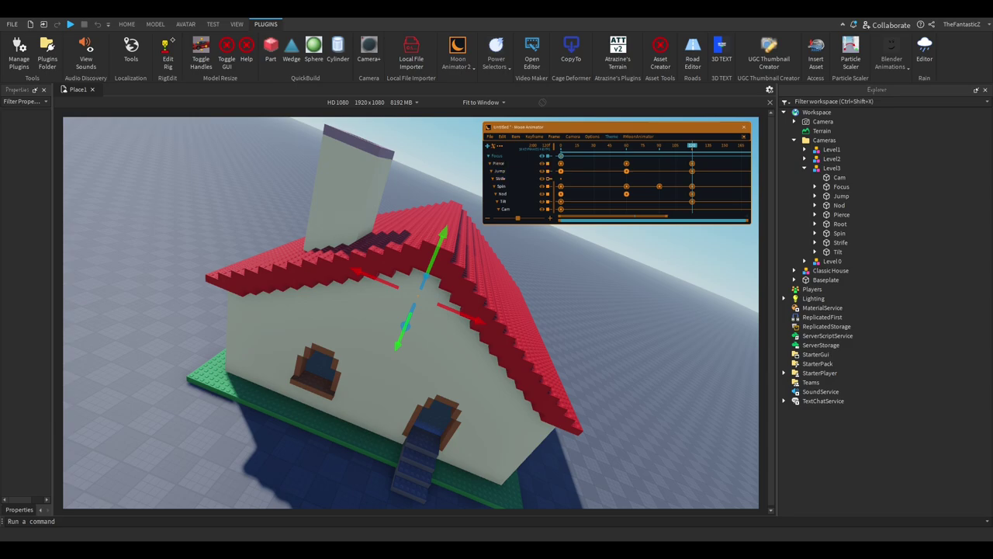
pyautogui.click(497, 156)
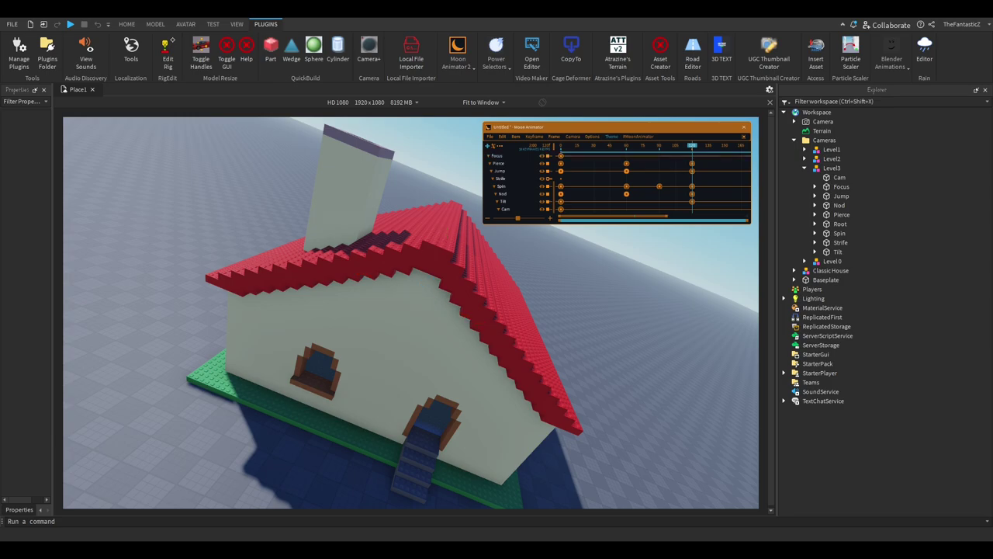
pyautogui.scroll(3, 548, 180)
pyautogui.moveTo(692, 145)
pyautogui.mouseDown()
pyautogui.moveTo(562, 146)
pyautogui.moveTo(690, 146)
pyautogui.mouseUp()
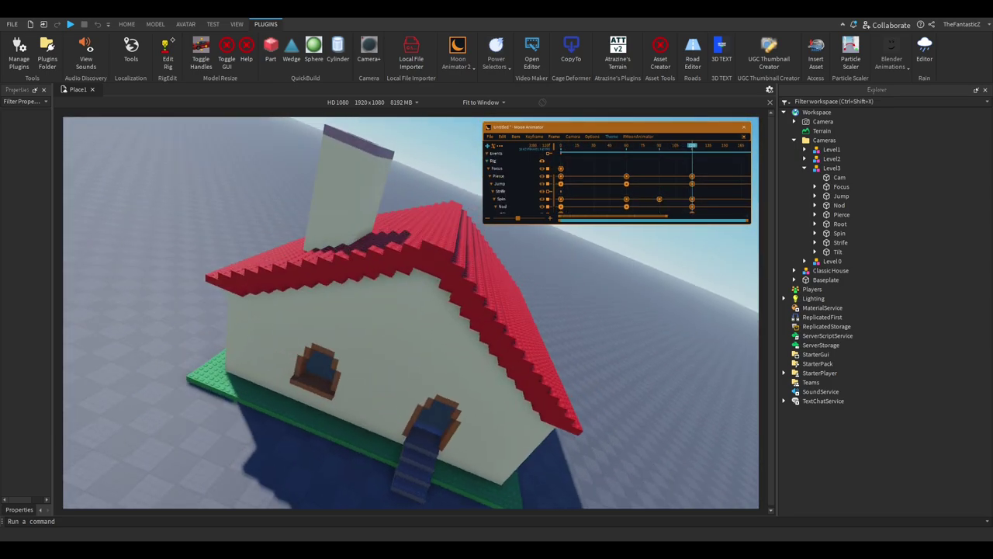
pyautogui.click(497, 168)
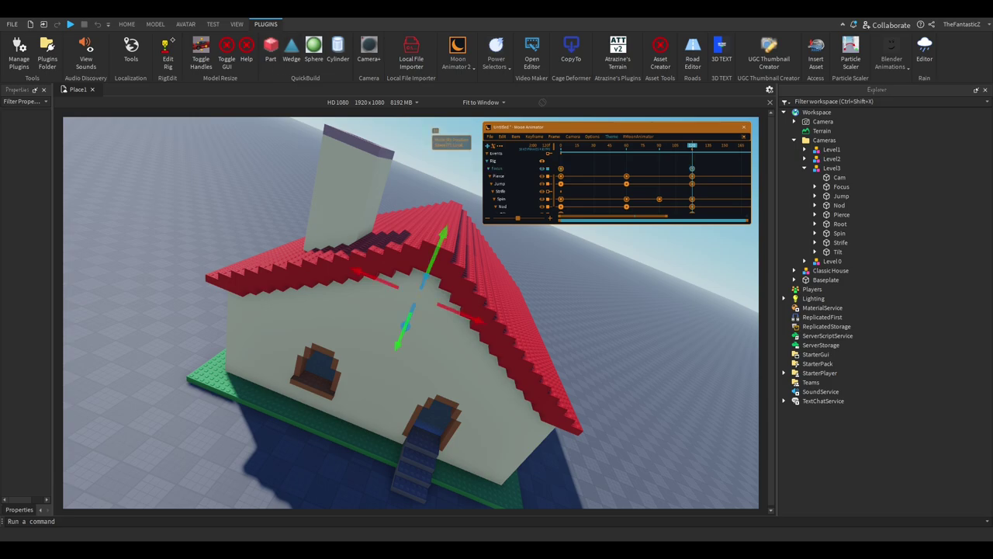
pyautogui.click(458, 56)
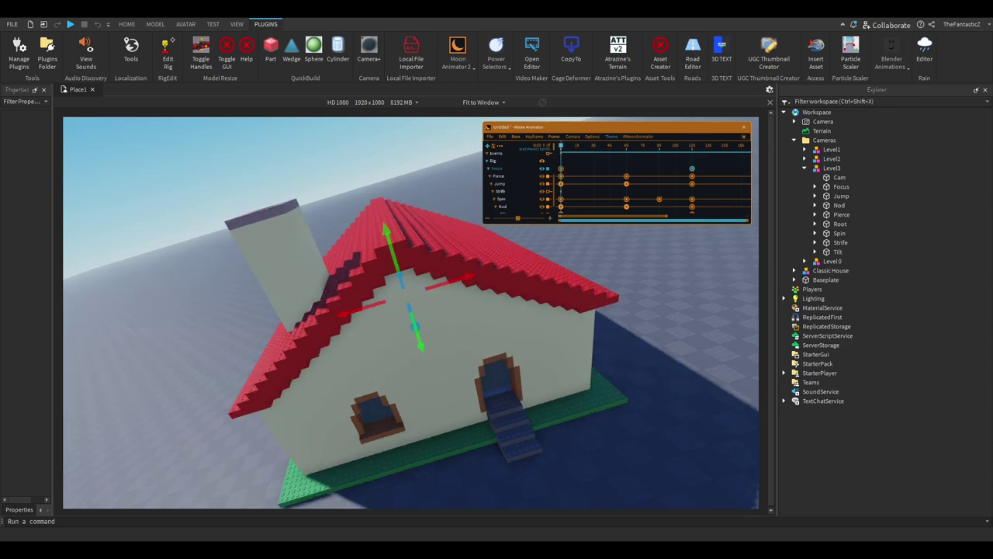
# Step: Add Focus keyframes at frames 45 and 75, and select both of them
pyautogui.moveTo(701, 165); pyautogui.dragTo(610, 145)
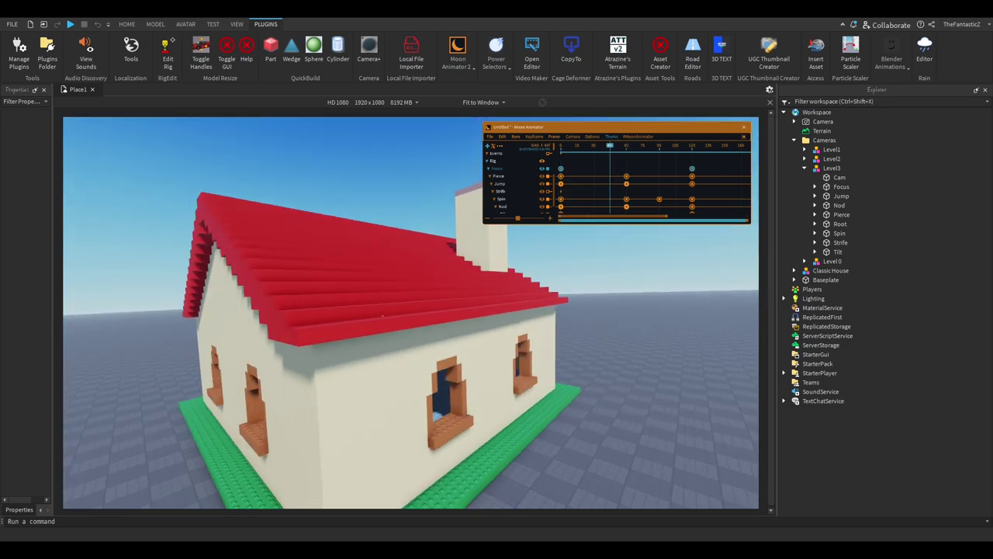
pyautogui.press('Right')
pyautogui.press('Right')
pyautogui.press('Right')
pyautogui.press('Right')
pyautogui.press('Right')
pyautogui.press('Right')
pyautogui.press('Right')
pyautogui.press('Right')
pyautogui.press('Right')
pyautogui.press('Right')
pyautogui.press('Right')
pyautogui.press('Right')
pyautogui.press('Right')
pyautogui.press('Right')
pyautogui.press('Right')
pyautogui.press('Right')
pyautogui.press('Right')
pyautogui.press('Right')
pyautogui.press('Right')
pyautogui.press('Right')
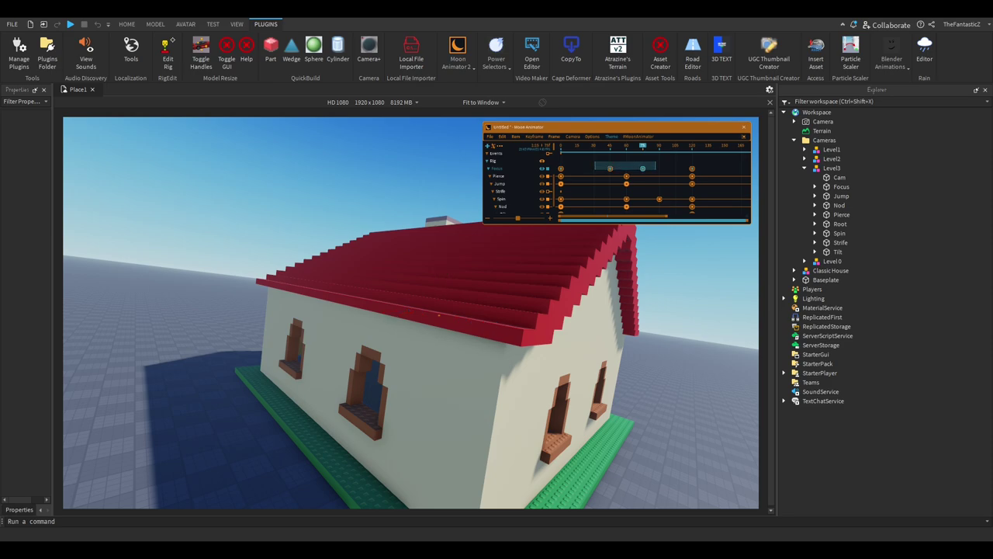
# Step: Try filling the frames between the two selected Focus keyframes with a Linear Wiggle at a 0.01 interval, and play it back
pyautogui.click(554, 137)
pyautogui.click(556, 156)
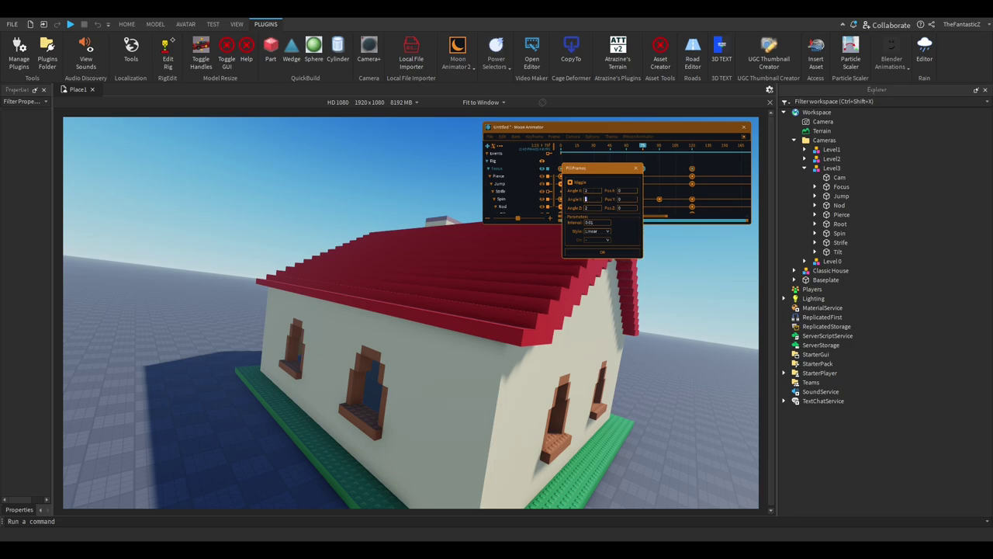
pyautogui.press('Return')
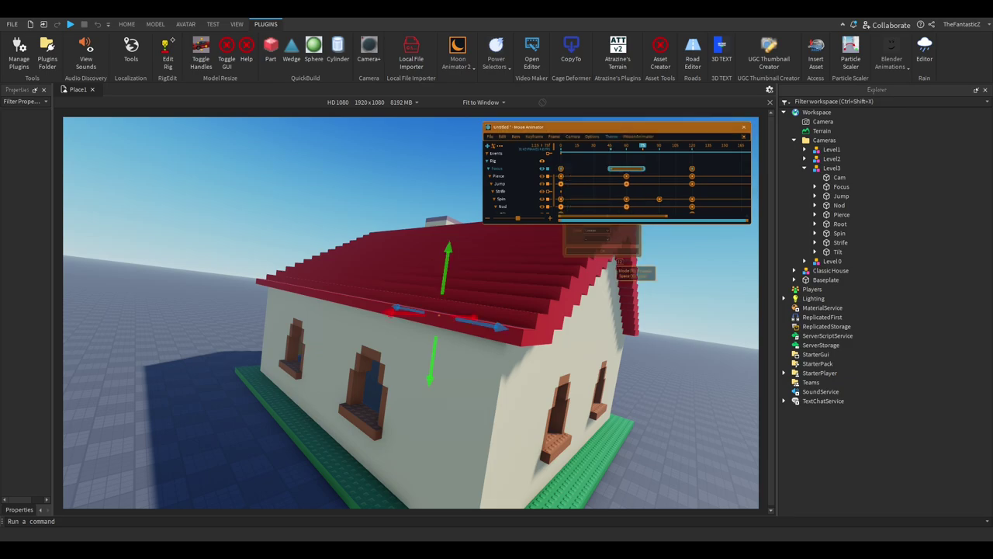
pyautogui.press('space')
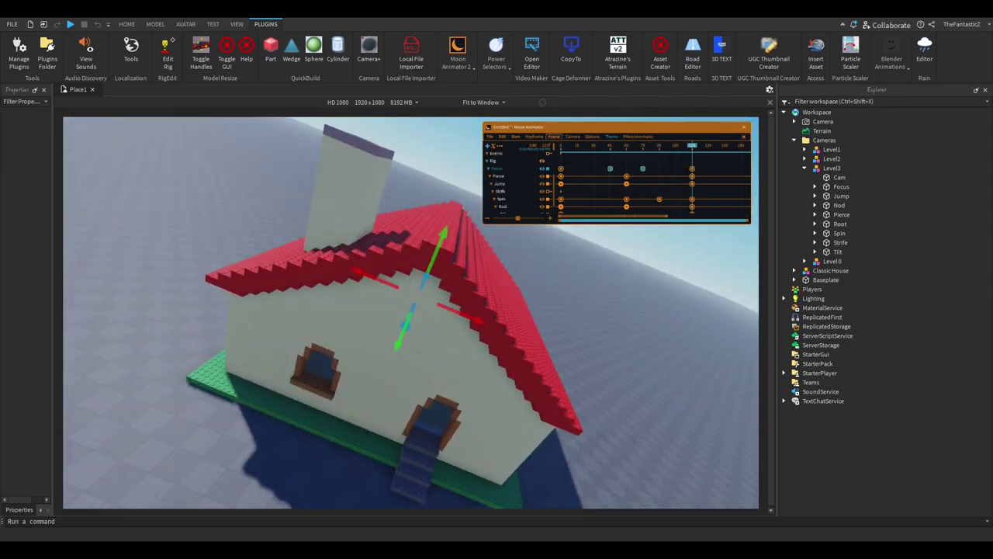
# Step: Fill the frames between the Focus keyframes at 45 and 75 with a Linear-style Wiggle, and play back the animation
pyautogui.click(554, 137)
pyautogui.moveTo(535, 136)
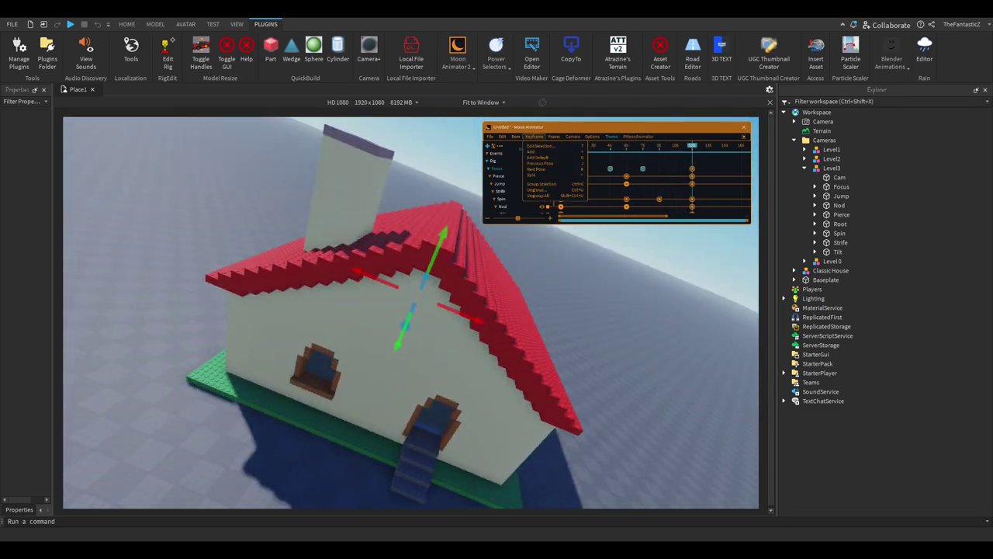
pyautogui.click(569, 158)
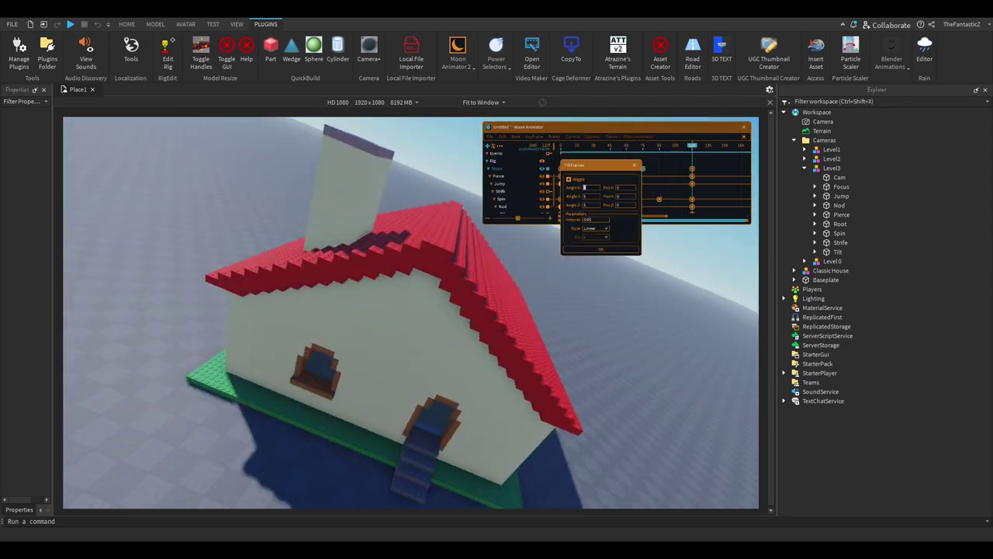
pyautogui.click(601, 249)
pyautogui.press('space')
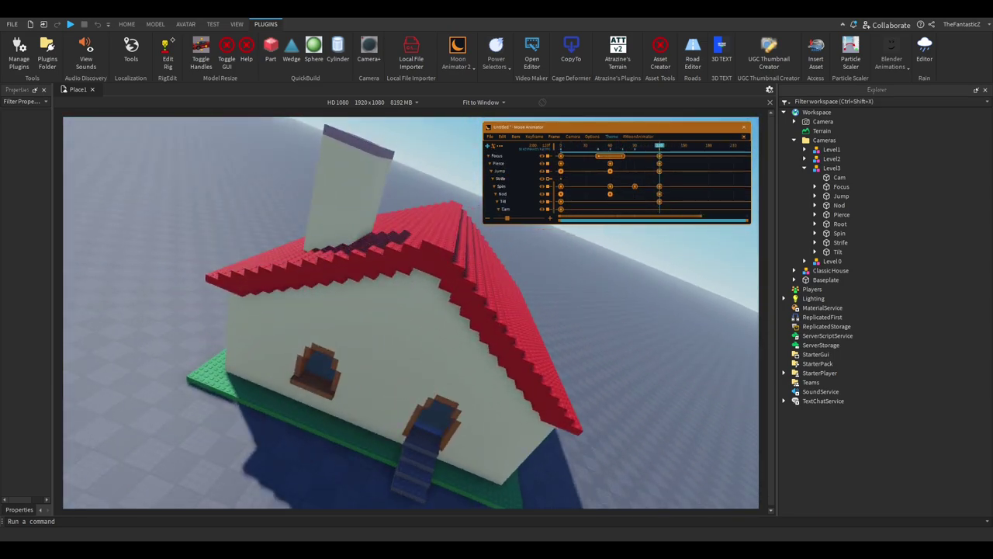
# Step: Copy the rig parts' keyframes at frame 0 and paste them at frame 240
pyautogui.scroll(4, 564, 204)
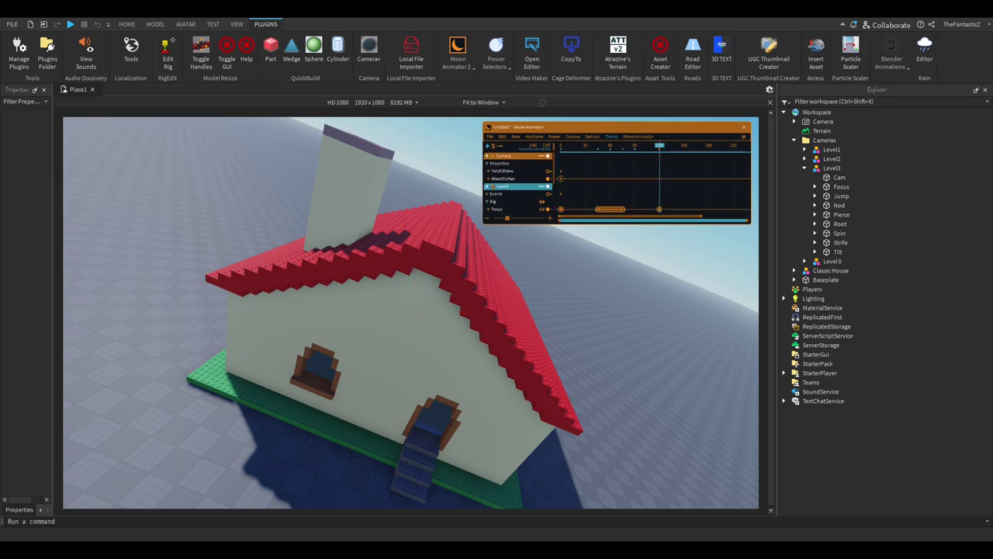
pyautogui.scroll(-4, 565, 194)
pyautogui.moveTo(553, 171); pyautogui.dragTo(567, 212)
pyautogui.click(502, 137)
pyautogui.click(521, 152)
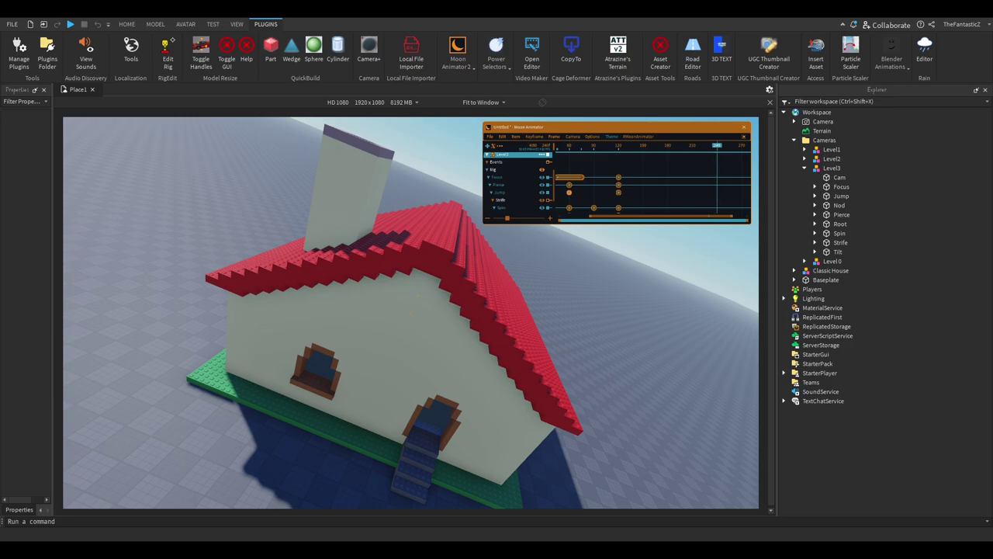
pyautogui.click(502, 137)
pyautogui.click(521, 160)
pyautogui.keyDown('ctrl'); pyautogui.scroll(-1, 618, 187); pyautogui.keyUp('ctrl')
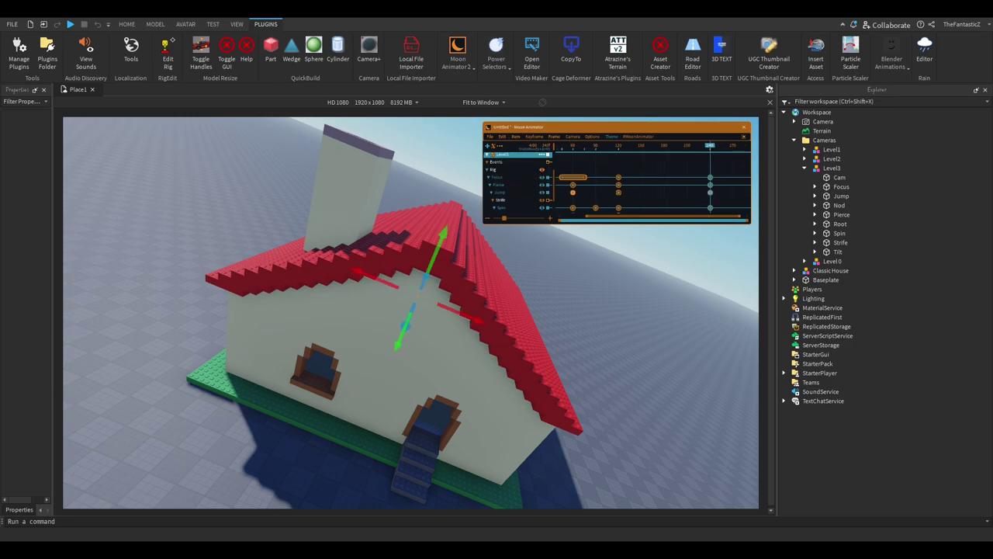
# Step: Copy the Focus wiggle and the other rig parts' keyframes lying between frames 0 and 120
pyautogui.scroll(-3, 619, 187)
pyautogui.moveTo(623, 217); pyautogui.dragTo(594, 217)
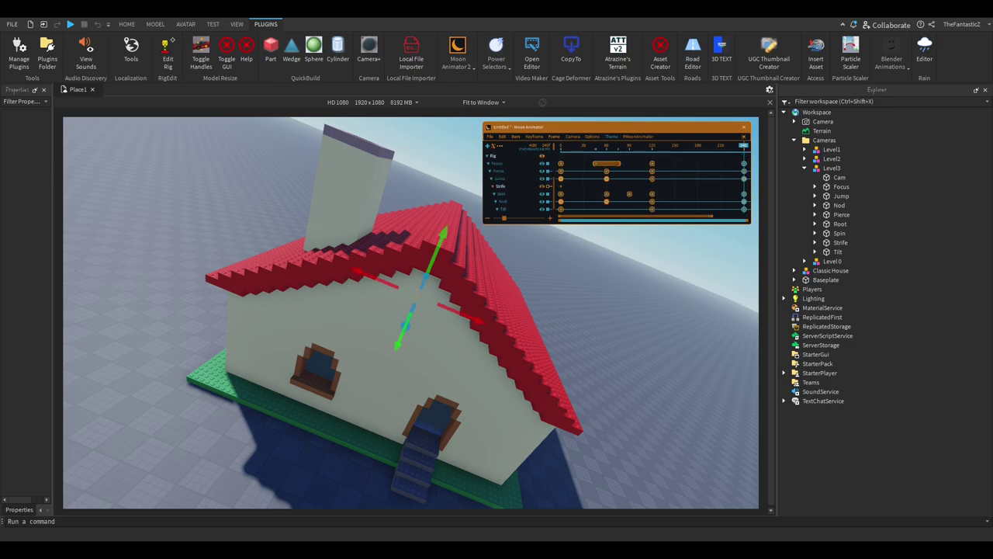
pyautogui.moveTo(591, 160); pyautogui.dragTo(639, 204)
pyautogui.press('space')
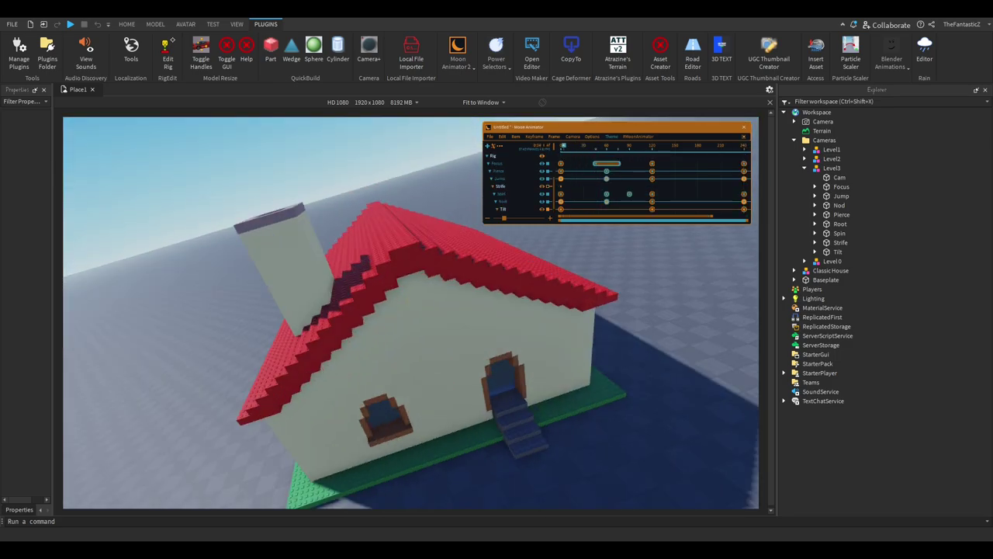
pyautogui.moveTo(565, 146); pyautogui.dragTo(561, 145)
pyautogui.click(503, 137)
pyautogui.click(518, 153)
# Step: Paste the copied keyframes at frame 180 and shift them so the former frame 60 keyframes line up with it
pyautogui.moveTo(693, 145); pyautogui.dragTo(699, 145)
pyautogui.click(503, 136)
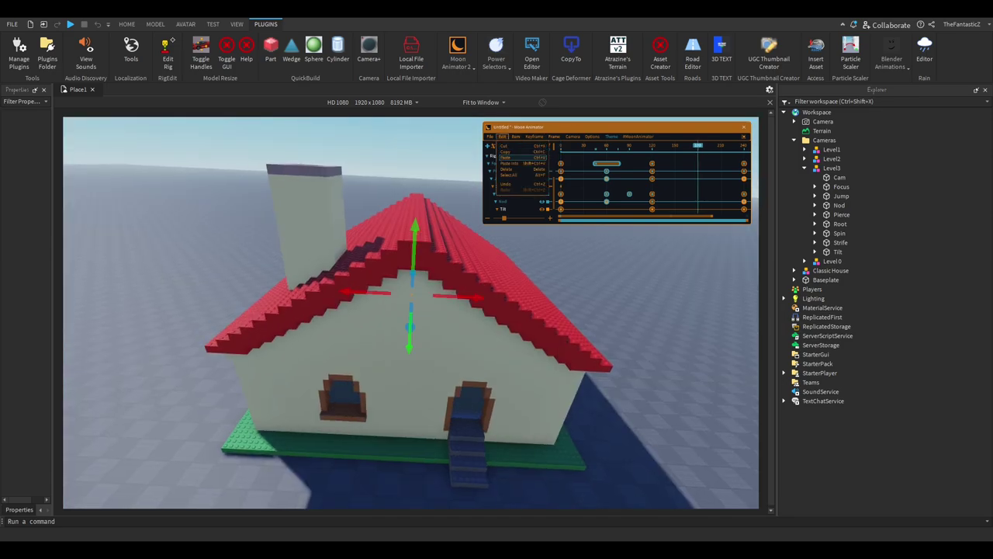
pyautogui.click(506, 157)
pyautogui.moveTo(709, 178); pyautogui.dragTo(685, 178)
pyautogui.moveTo(697, 145)
pyautogui.mouseDown()
pyautogui.moveTo(672, 145)
pyautogui.moveTo(697, 146)
pyautogui.mouseUp()
pyautogui.moveTo(685, 178); pyautogui.dragTo(698, 178)
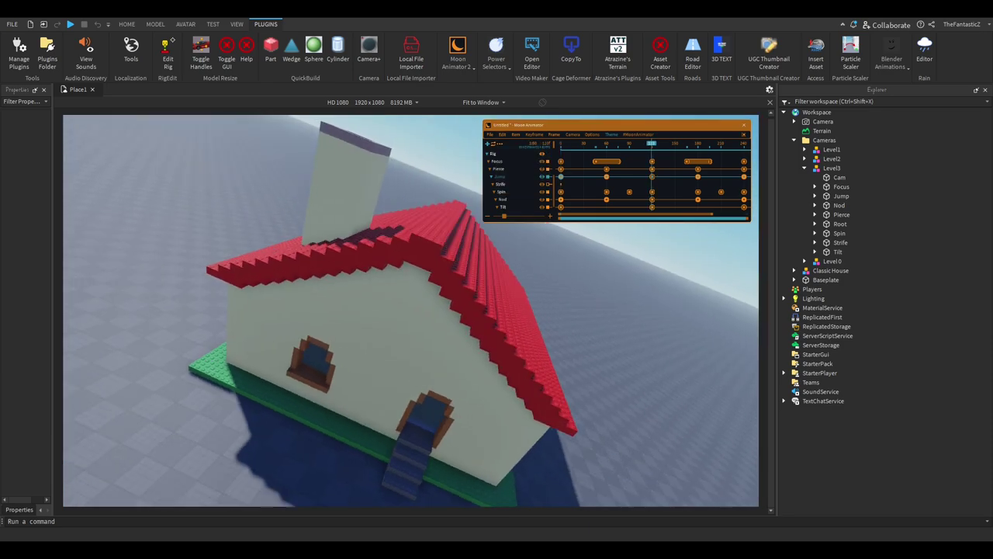
# Step: Paste the Jump keyframe from frame 0 at frame 120, and move the Jump part down at frame 60
pyautogui.click(502, 134)
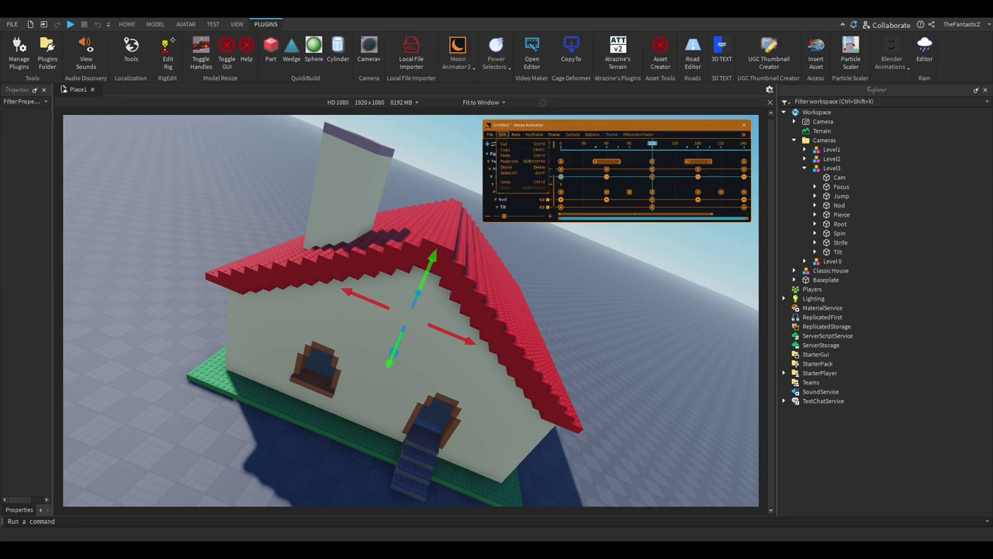
pyautogui.click(505, 155)
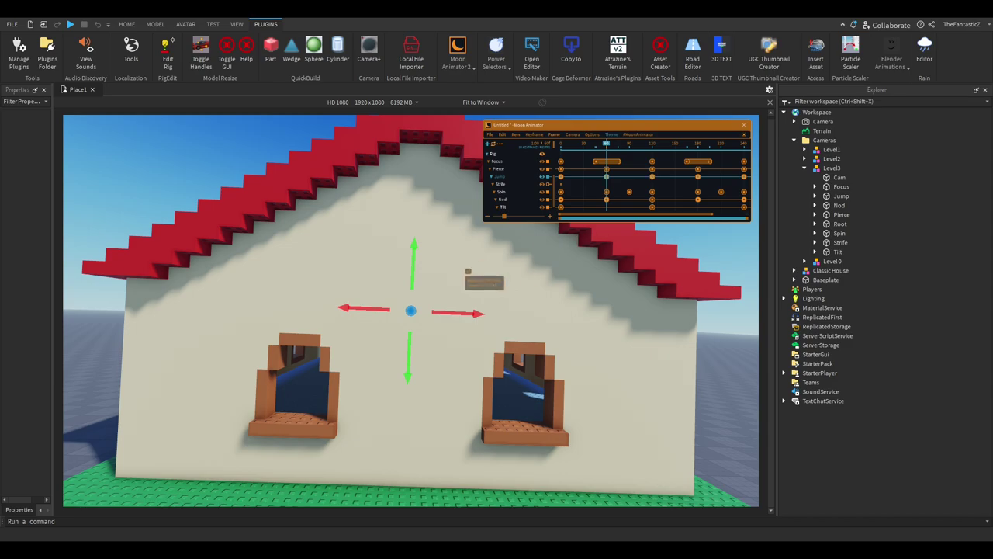
pyautogui.moveTo(414, 257); pyautogui.dragTo(414, 277)
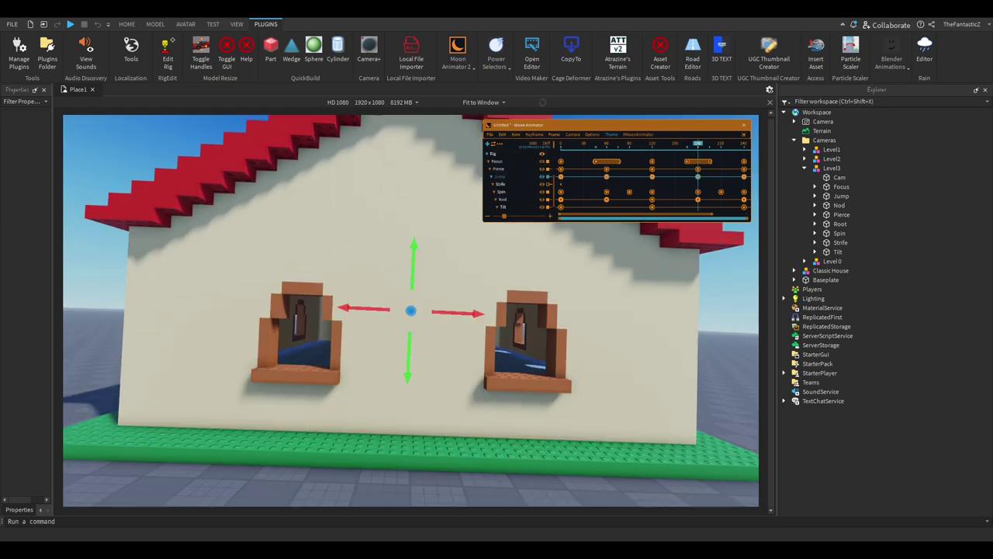
# Step: Play back the animation from frame 0, and inspect the Pierce part closely at frame 60
pyautogui.click(561, 145)
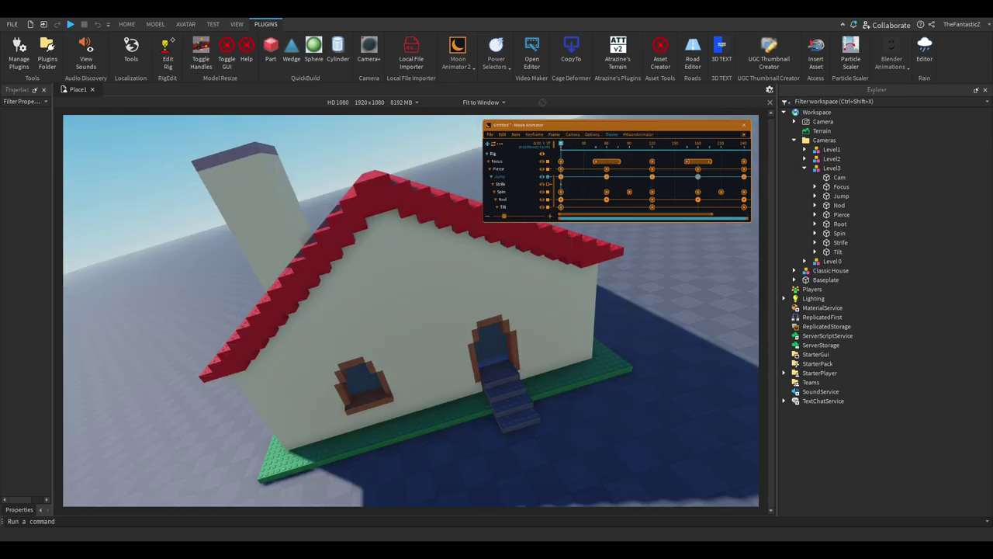
pyautogui.scroll(-1, 503, 183)
pyautogui.press('space')
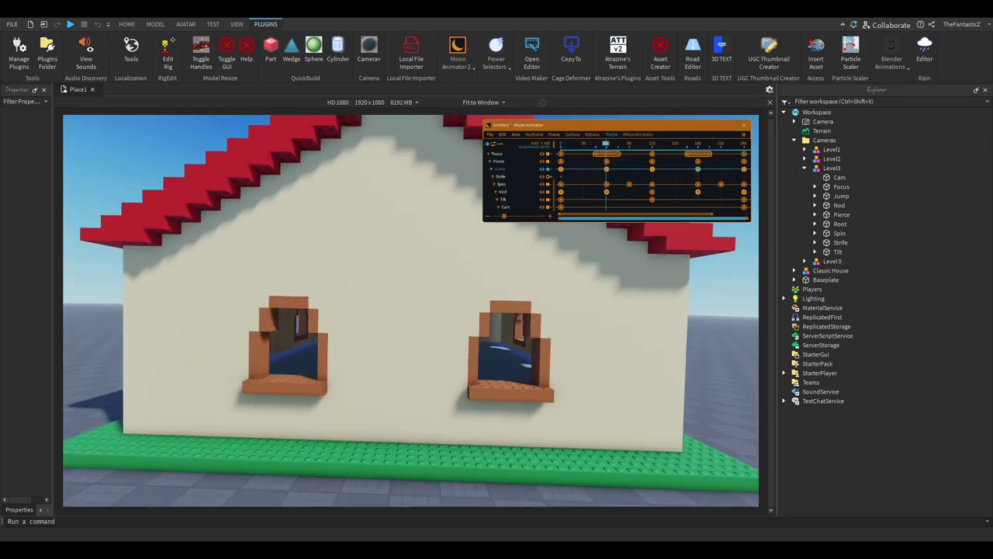
pyautogui.click(607, 145)
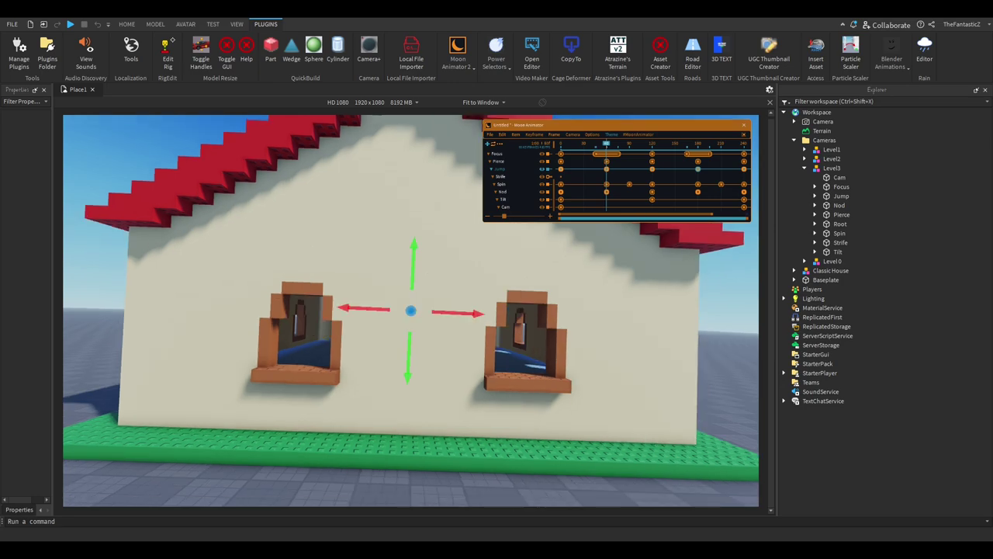
pyautogui.click(497, 160)
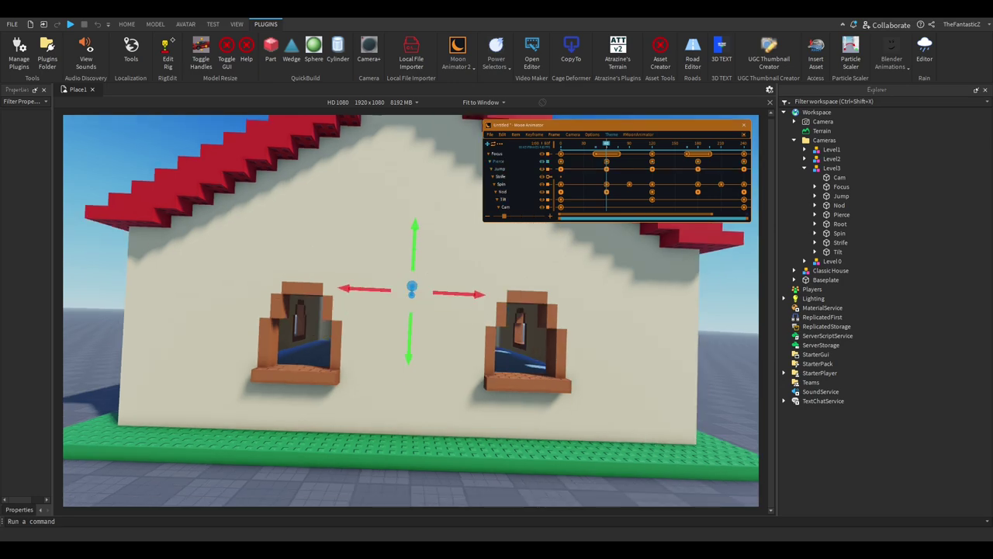
pyautogui.press('d')
pyautogui.moveTo(495, 276); pyautogui.dragTo(578, 295, button='right')
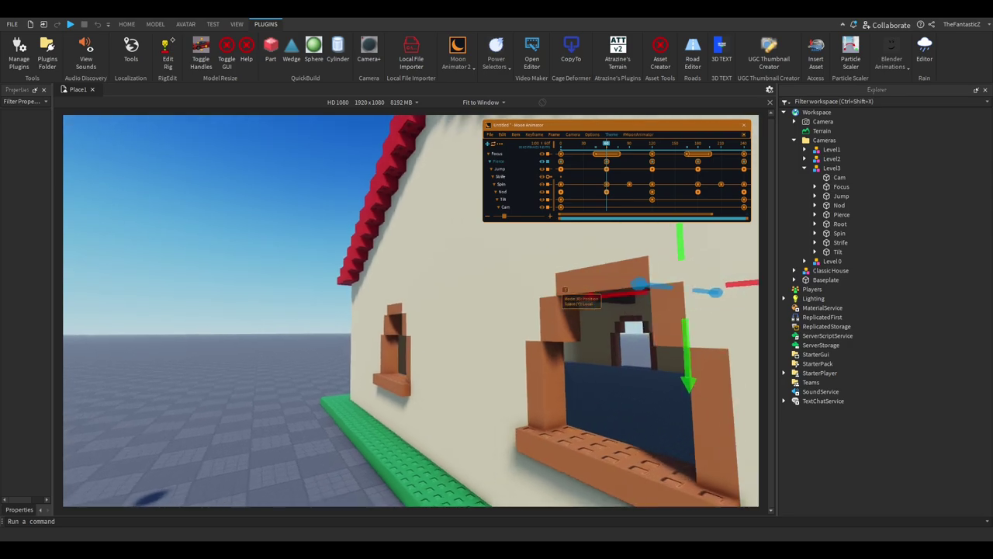
pyautogui.press('space')
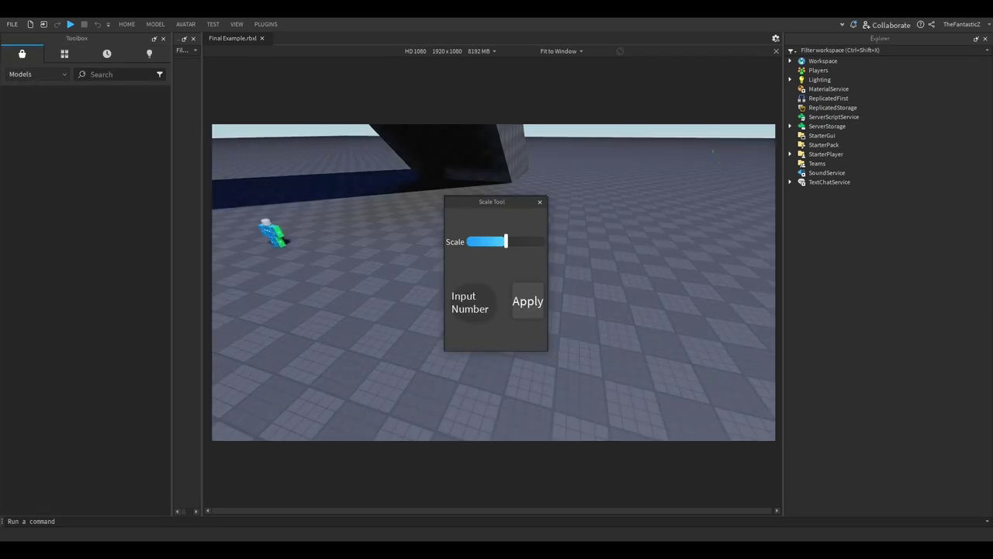
# Step: Close the Scale Tool and paste the Cameras folder with the camera rigs into the Final Example place
pyautogui.click(540, 202)
pyautogui.rightClick(452, 240)
pyautogui.click(475, 270)
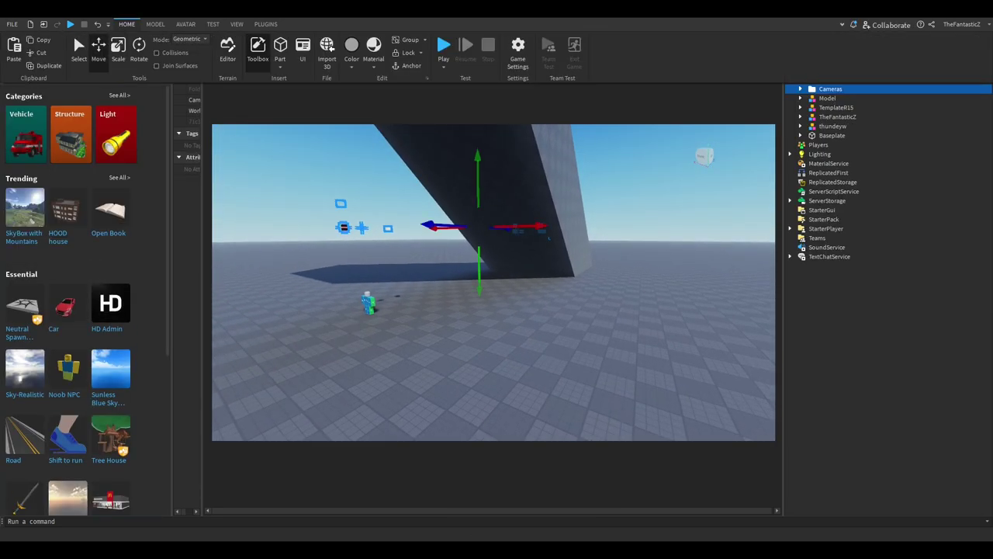
pyautogui.moveTo(493, 282); pyautogui.dragTo(372, 295, button='right')
pyautogui.press('a')
pyautogui.moveTo(490, 253); pyautogui.dragTo(419, 213)
pyautogui.moveTo(449, 256); pyautogui.dragTo(419, 213, button='right')
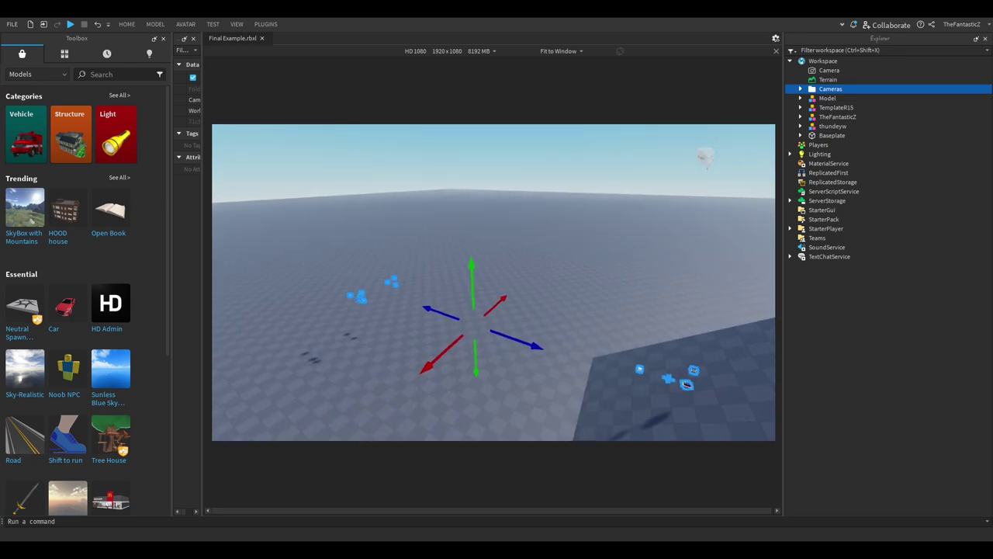
# Step: Move the Level3 rig clear of the ramp, toward the other camera rigs, and deselect it
pyautogui.click(801, 89)
pyautogui.click(838, 117)
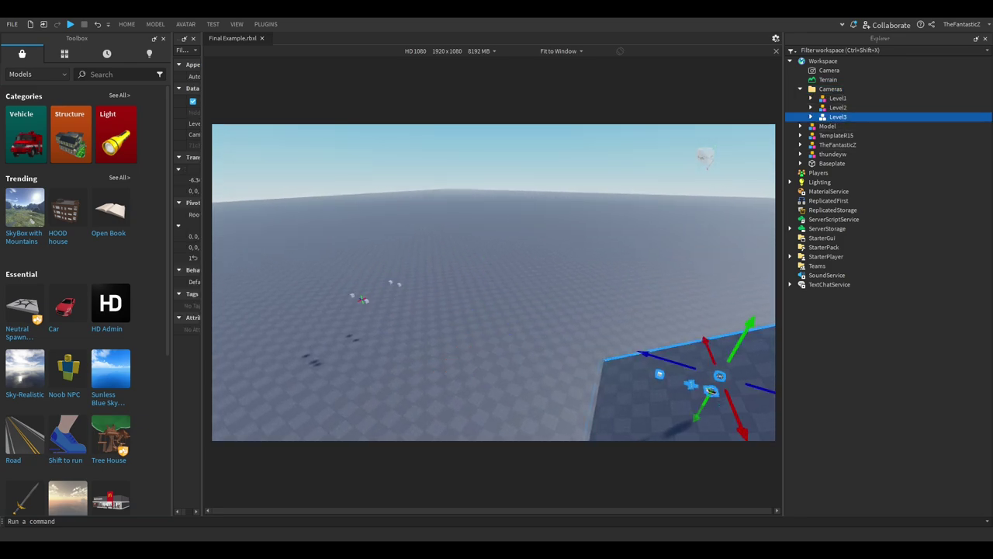
pyautogui.moveTo(641, 351); pyautogui.dragTo(356, 267)
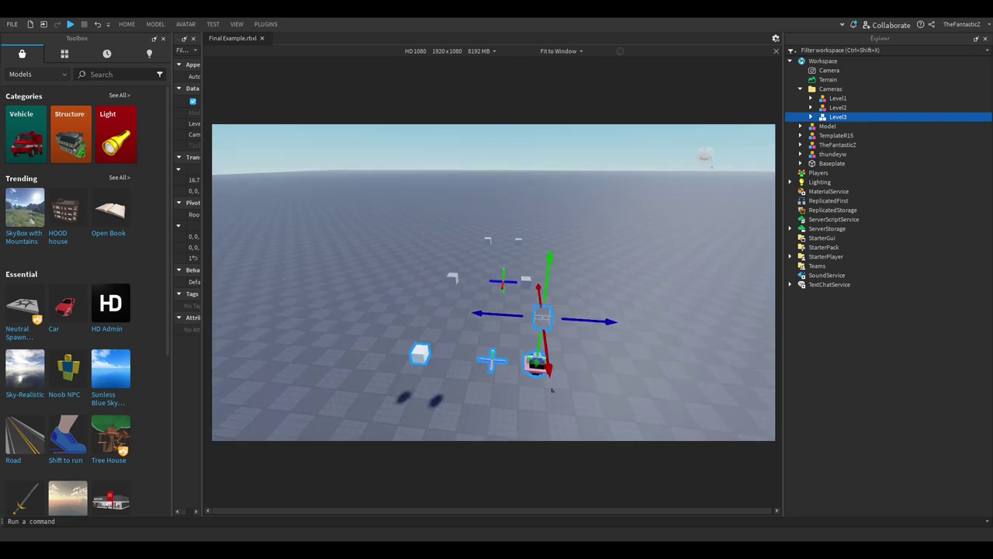
pyautogui.click(543, 388)
pyautogui.moveTo(543, 388); pyautogui.dragTo(644, 365, button='right')
pyautogui.moveTo(543, 349); pyautogui.dragTo(559, 264, button='right')
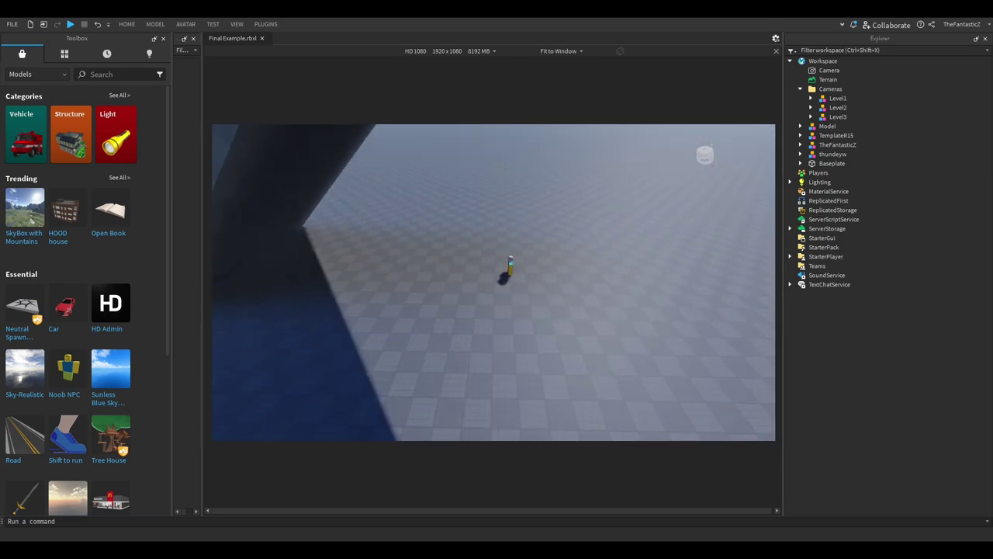
# Step: Open the saved camera example animation in Moon Animator, move the animator window out of the way, and play the animation
pyautogui.click(266, 24)
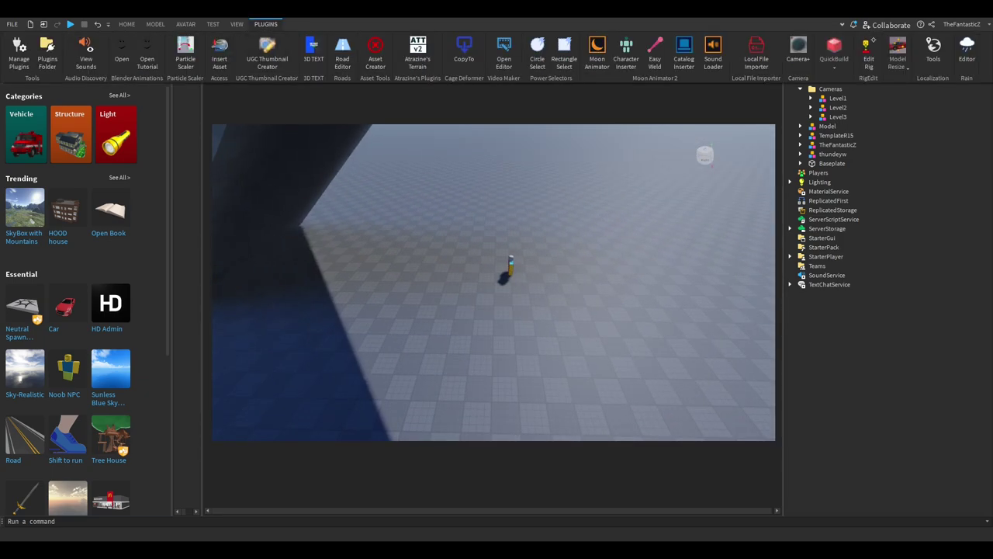
pyautogui.click(266, 24)
pyautogui.click(266, 24)
pyautogui.doubleClick(266, 24)
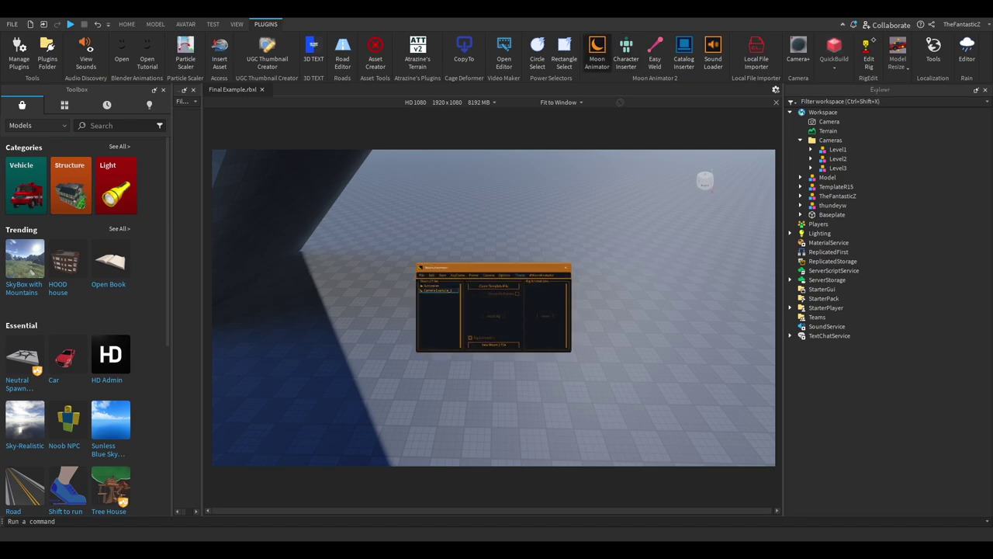
pyautogui.click(438, 290)
pyautogui.moveTo(481, 267); pyautogui.dragTo(531, 328)
pyautogui.moveTo(536, 287); pyautogui.dragTo(532, 260, button='right')
pyautogui.press('space')
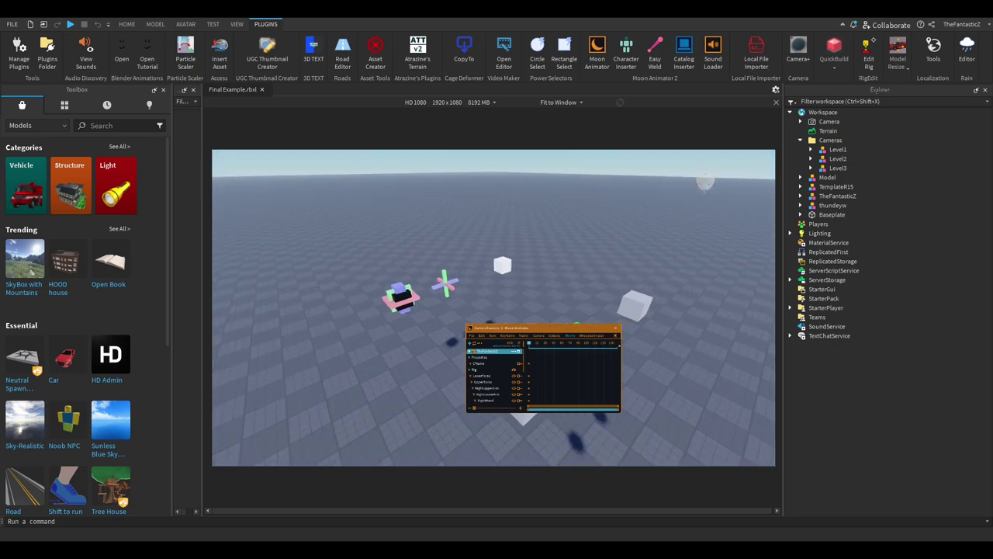
# Step: Add the Level3 rig to the animation and select its Focus part
pyautogui.click(838, 168)
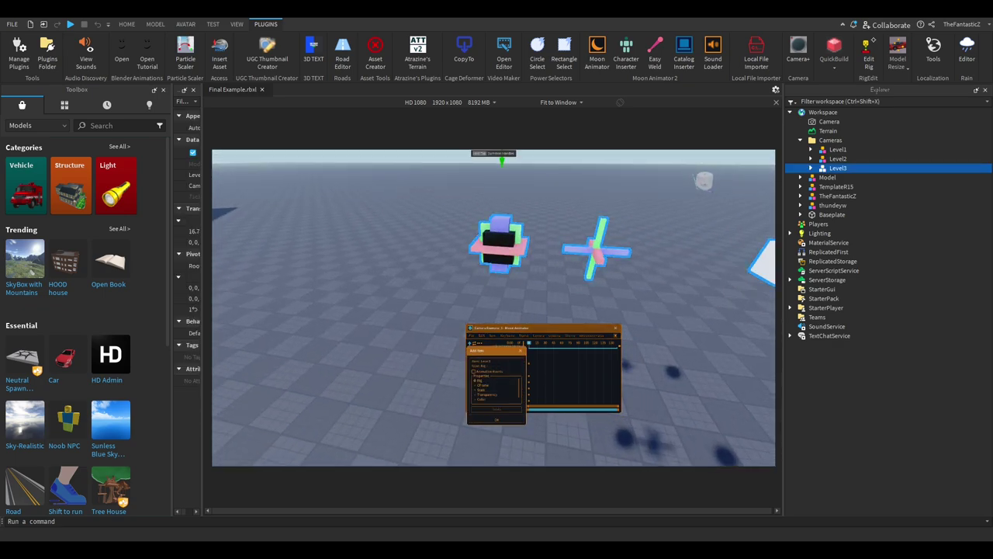
pyautogui.click(497, 420)
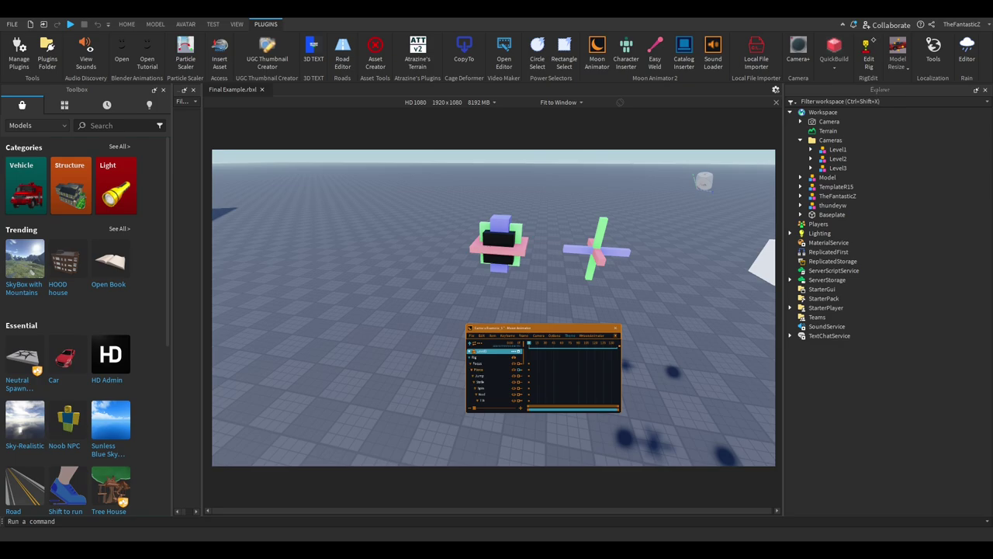
pyautogui.moveTo(559, 254); pyautogui.dragTo(556, 253, button='right')
pyautogui.press('w')
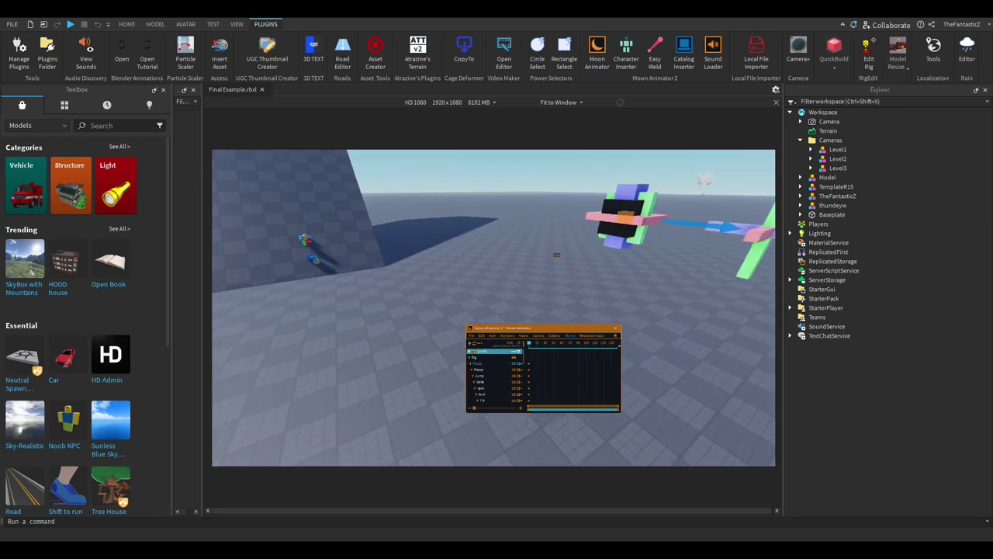
pyautogui.click(410, 169)
pyautogui.moveTo(408, 194); pyautogui.dragTo(419, 197, button='right')
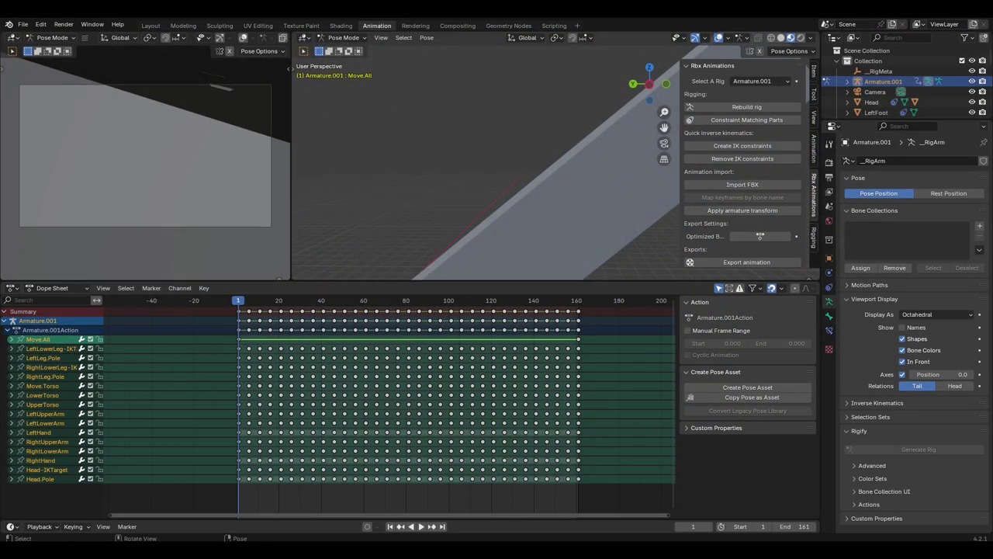
# Step: Play the armature's animation in Blender and examine the character tumbling on the ramp
pyautogui.click(435, 236)
pyautogui.press('space')
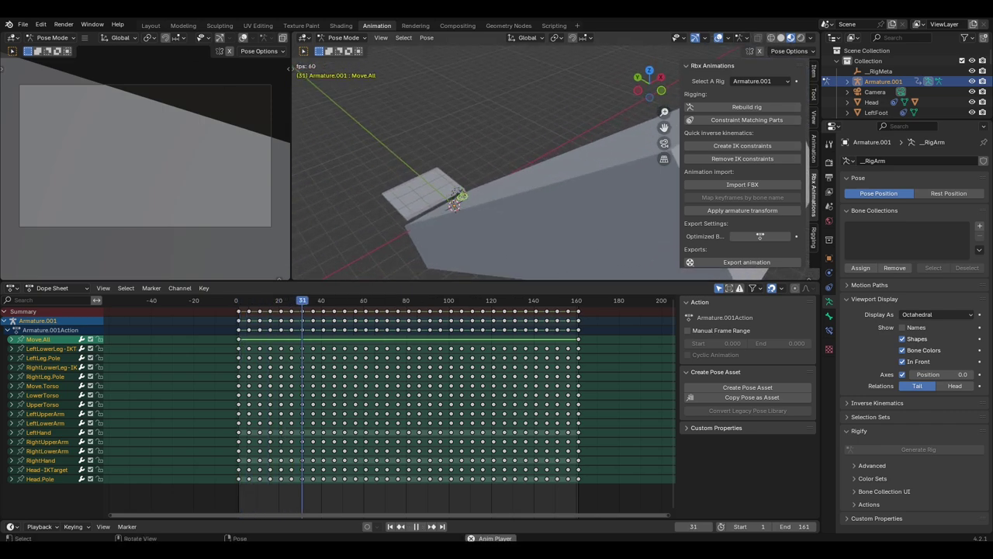
pyautogui.moveTo(466, 186); pyautogui.dragTo(450, 211, button='middle')
pyautogui.press('space')
pyautogui.press('KP_Decimal')
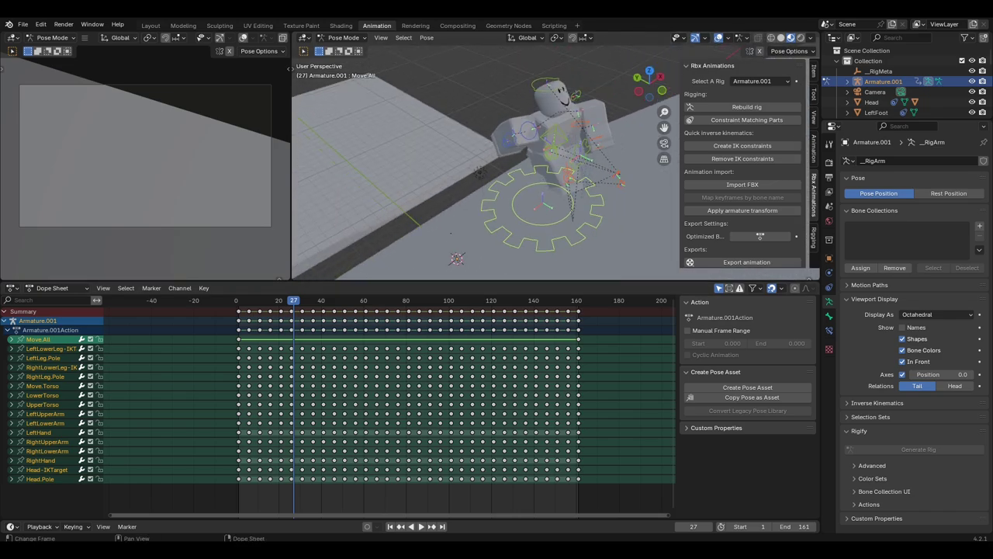
# Step: Switch back to Roblox Studio and move Level3's Focus part close to the character at frame 0
pyautogui.moveTo(775, 550)
pyautogui.click(821, 511)
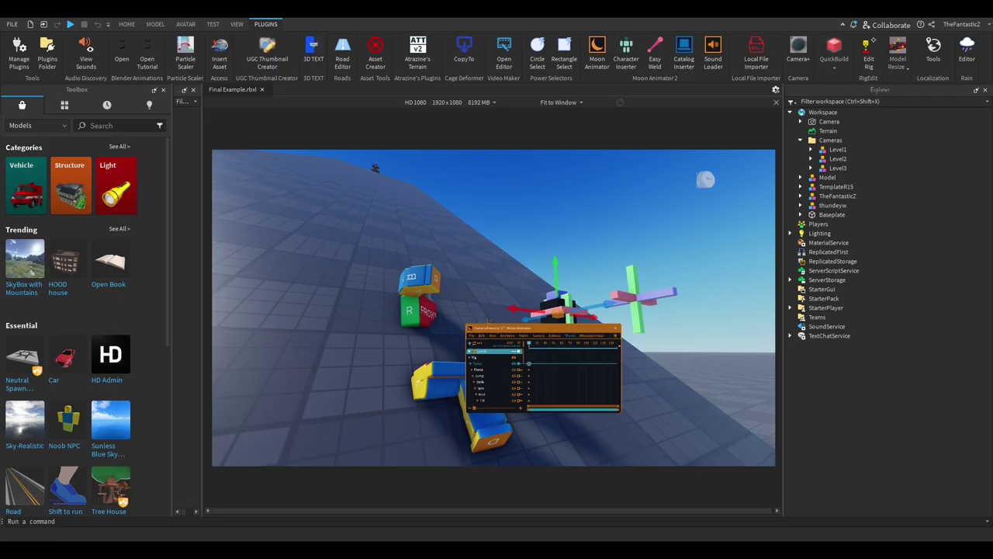
pyautogui.moveTo(505, 285); pyautogui.dragTo(505, 285, button='right')
pyautogui.press('w')
pyautogui.press('d')
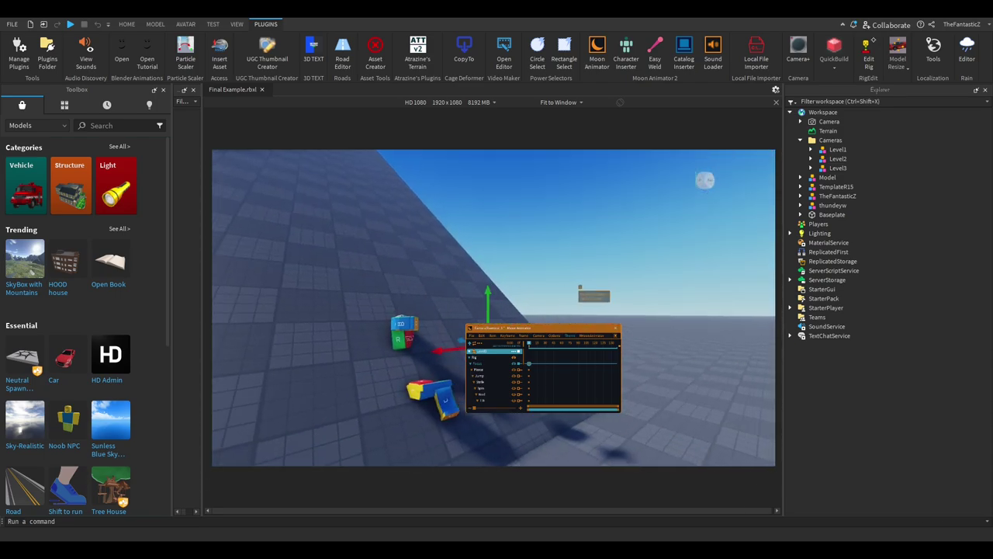
pyautogui.moveTo(583, 273); pyautogui.dragTo(583, 273, button='right')
pyautogui.press('w')
pyautogui.press('d')
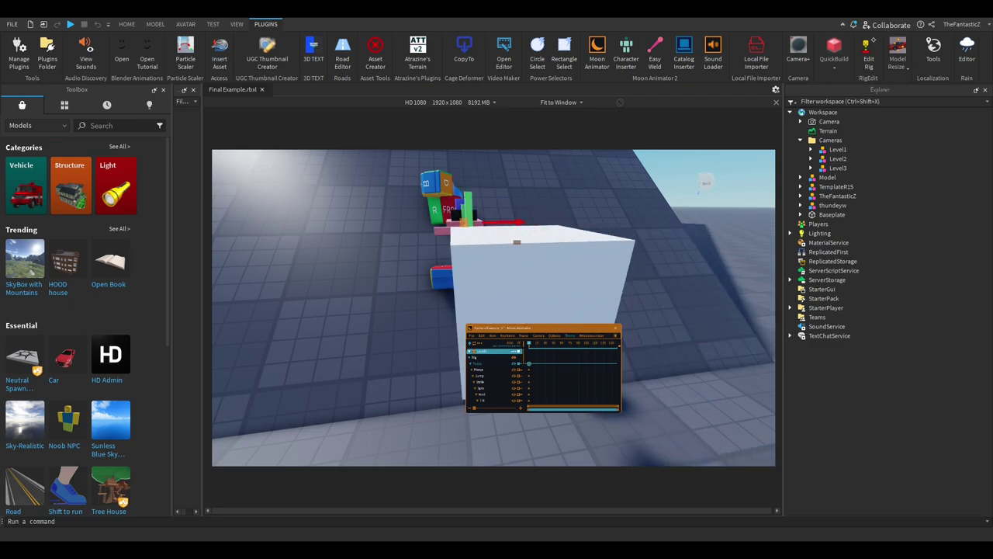
# Step: Fine-tune the Focus part's position beside the character from several sides, and play back the animation
pyautogui.moveTo(499, 243); pyautogui.dragTo(499, 243, button='right')
pyautogui.moveTo(539, 298); pyautogui.dragTo(543, 299, button='right')
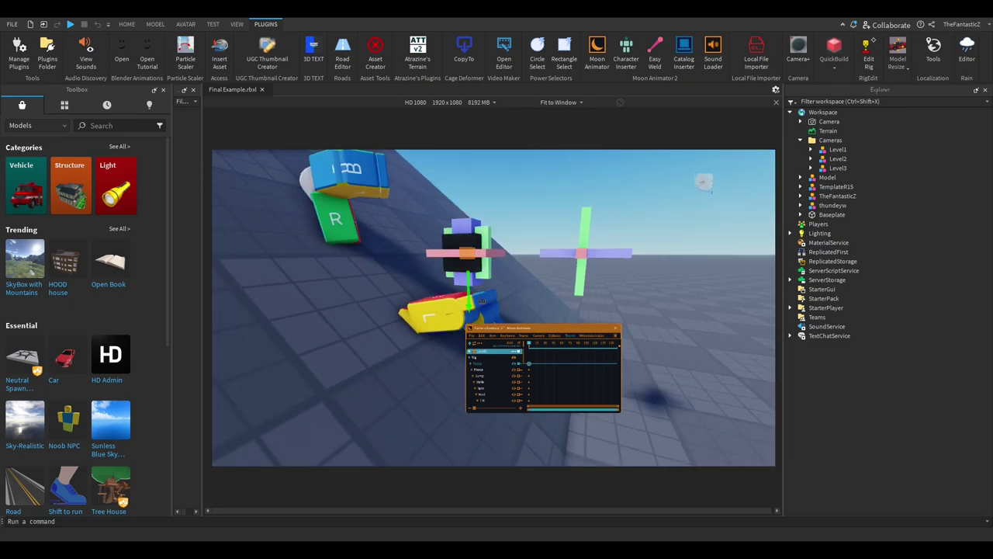
pyautogui.press('w')
pyautogui.moveTo(460, 247); pyautogui.dragTo(460, 247, button='right')
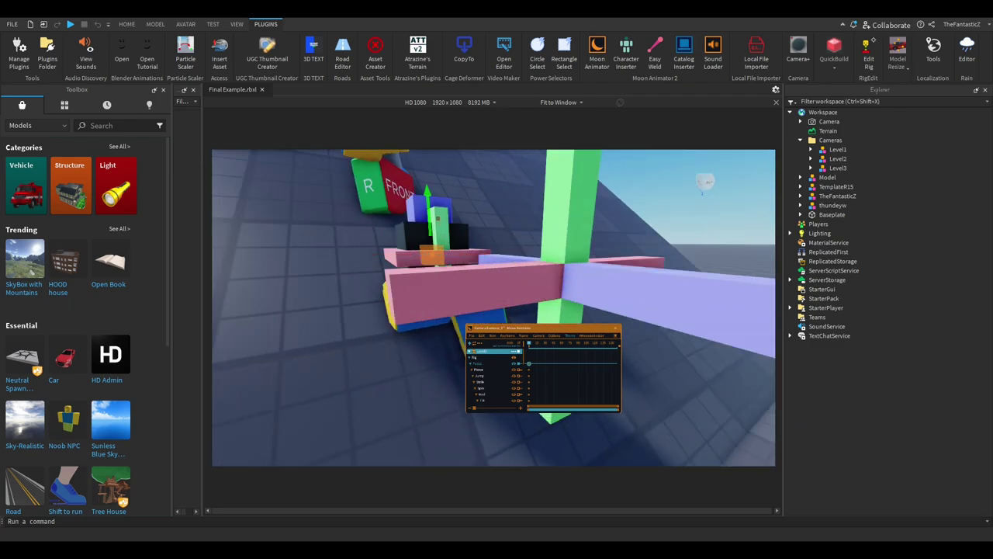
pyautogui.moveTo(546, 300); pyautogui.dragTo(552, 301, button='right')
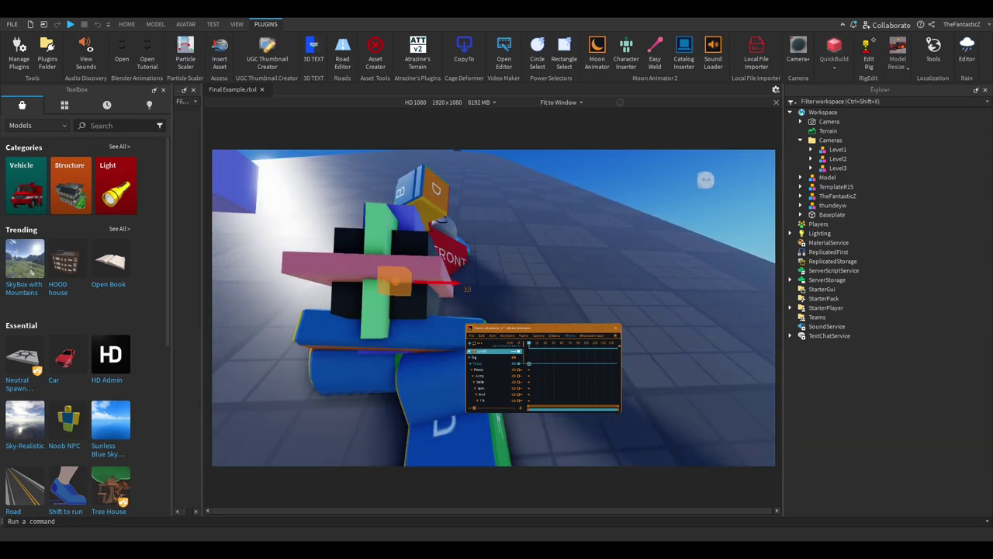
pyautogui.moveTo(467, 289); pyautogui.dragTo(472, 290, button='right')
pyautogui.moveTo(583, 293); pyautogui.dragTo(493, 256, button='right')
pyautogui.click(492, 265)
pyautogui.scroll(-4, 493, 268)
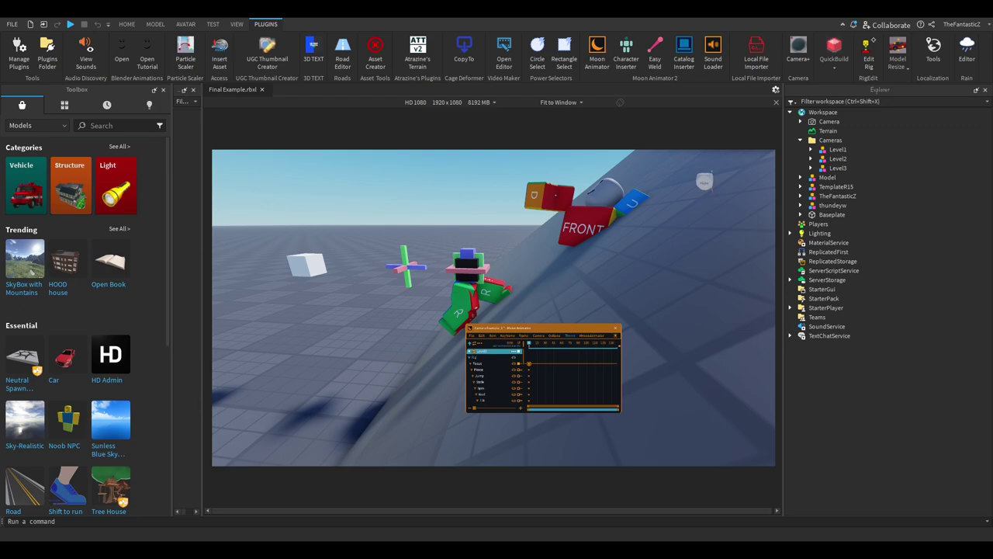
pyautogui.press('space')
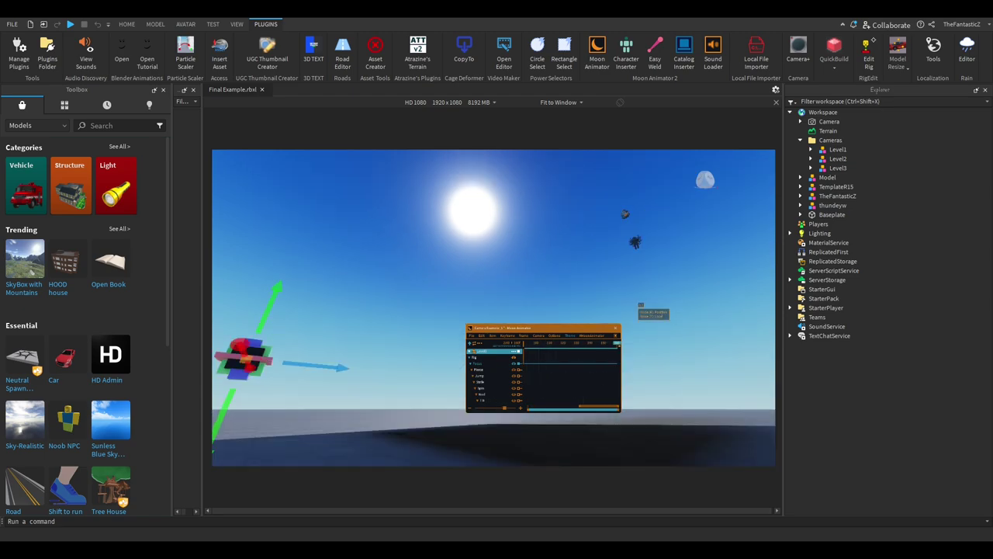
# Step: Close the Toolbox, widen the Properties panel, and relocate the animation window to give the viewport more room
pyautogui.moveTo(543, 327); pyautogui.dragTo(326, 186)
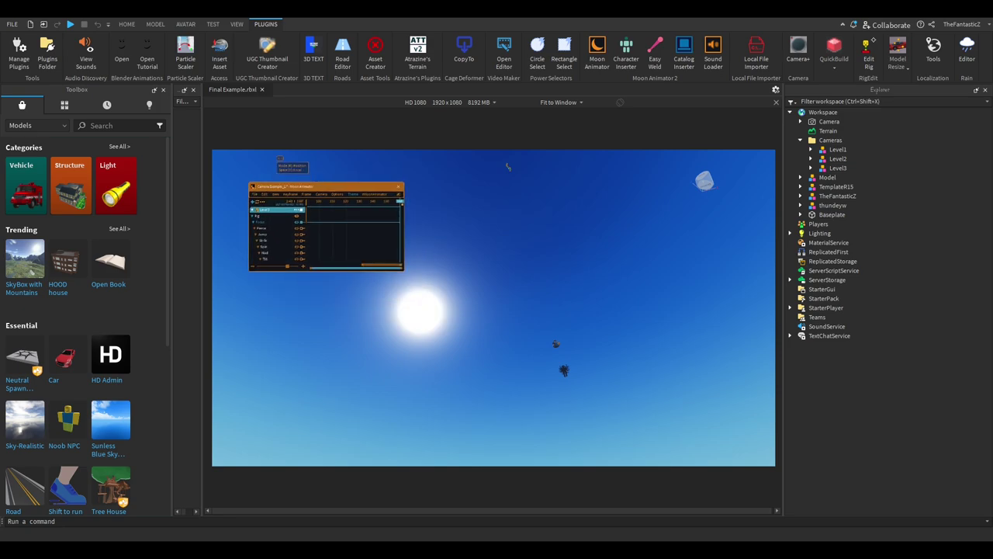
pyautogui.click(162, 90)
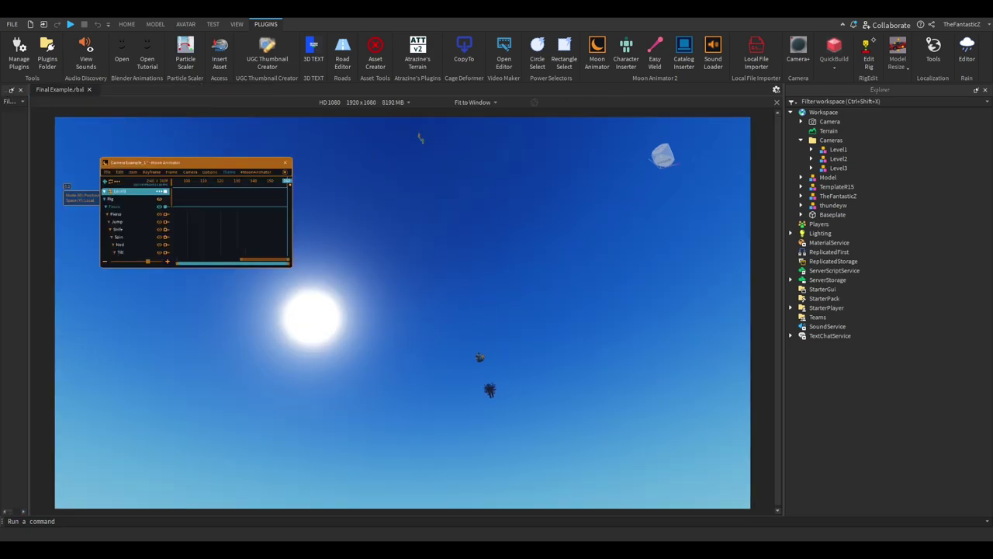
pyautogui.moveTo(29, 295); pyautogui.dragTo(82, 295)
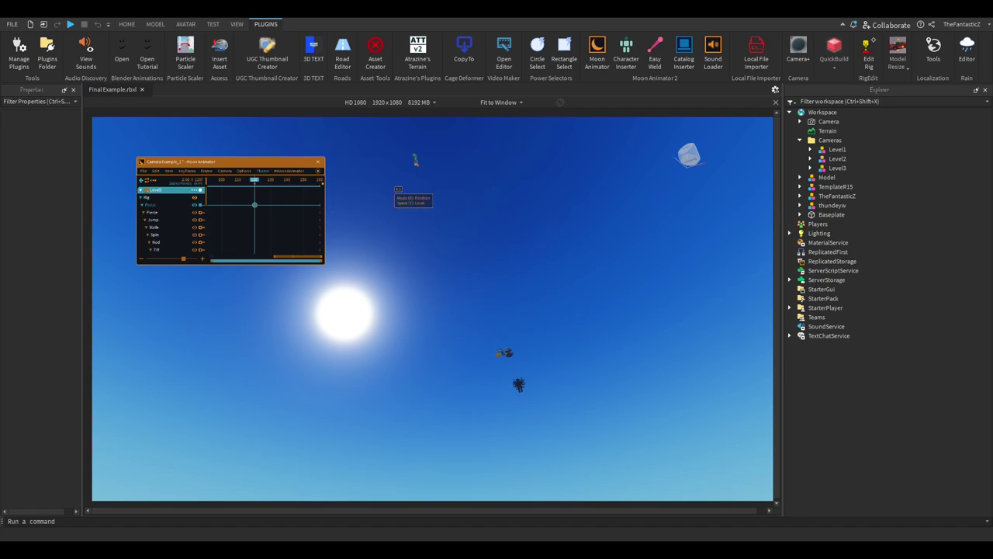
# Step: Move Level3's Focus part up the ramp to the tumbling character at frame 120, refining its position up close
pyautogui.moveTo(395, 189); pyautogui.dragTo(447, 189, button='right')
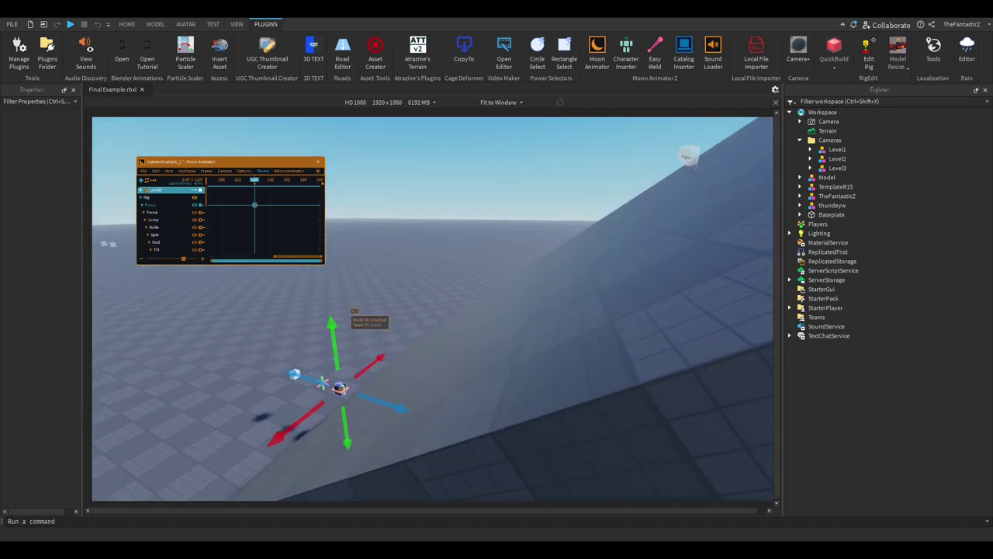
pyautogui.moveTo(334, 339); pyautogui.dragTo(469, 178)
pyautogui.moveTo(469, 178); pyautogui.dragTo(529, 280, button='right')
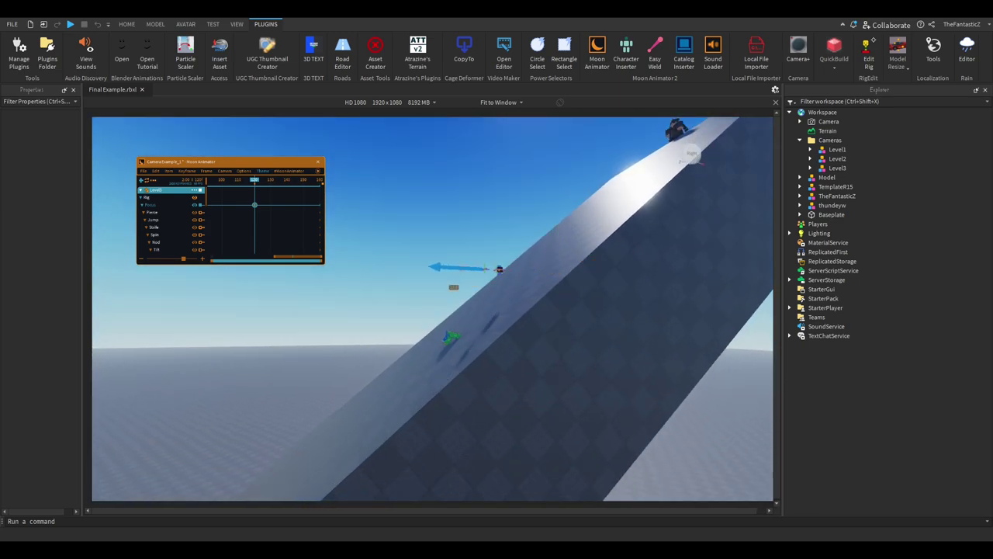
pyautogui.moveTo(468, 374); pyautogui.dragTo(468, 372)
pyautogui.scroll(6, 491, 333)
pyautogui.moveTo(491, 334); pyautogui.dragTo(493, 335, button='right')
pyautogui.moveTo(466, 233); pyautogui.dragTo(332, 232)
pyautogui.moveTo(402, 292); pyautogui.dragTo(404, 370)
pyautogui.moveTo(454, 315); pyautogui.dragTo(478, 367, button='right')
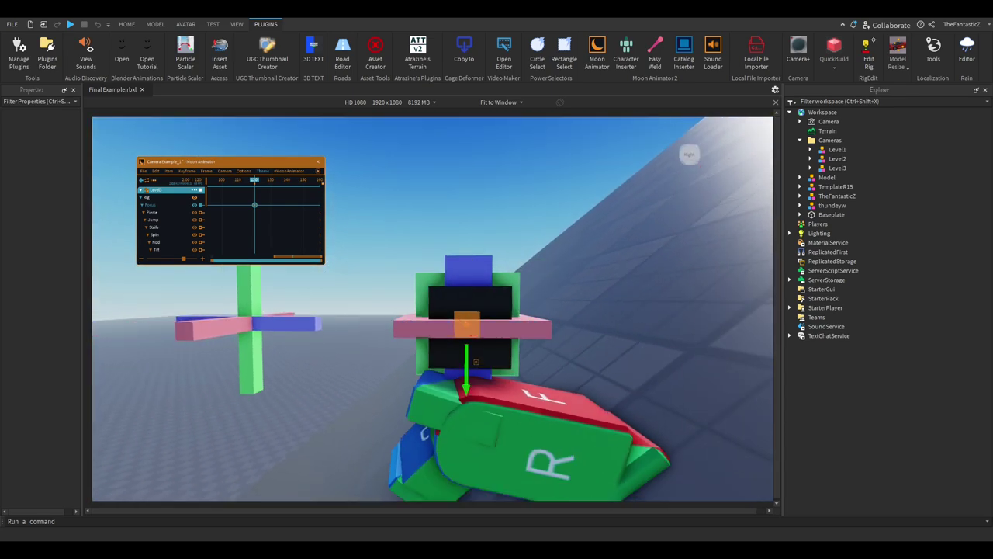
pyautogui.scroll(-8, 470, 358)
# Step: Move Level3's Focus part onto the character at frame 160 and play back the animation
pyautogui.click(319, 180)
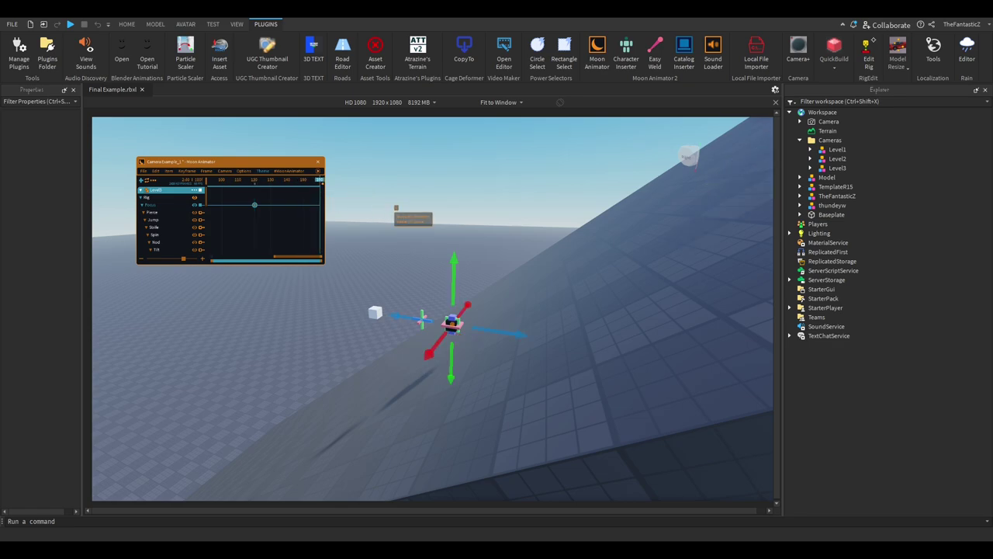
pyautogui.moveTo(397, 207); pyautogui.dragTo(335, 252, button='right')
pyautogui.moveTo(335, 253); pyautogui.dragTo(334, 237)
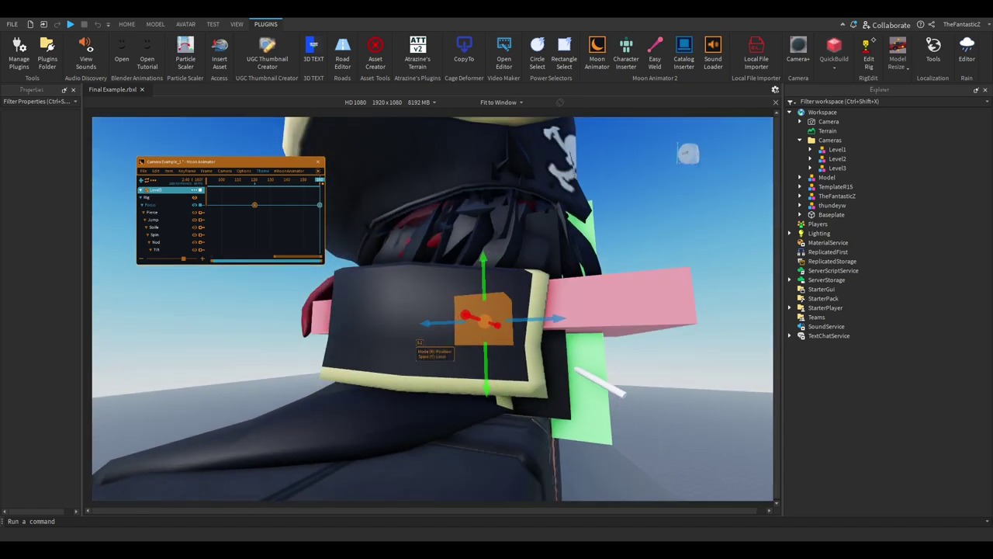
pyautogui.moveTo(516, 320); pyautogui.dragTo(506, 315)
pyautogui.moveTo(468, 278); pyautogui.dragTo(349, 277, button='right')
pyautogui.press('space')
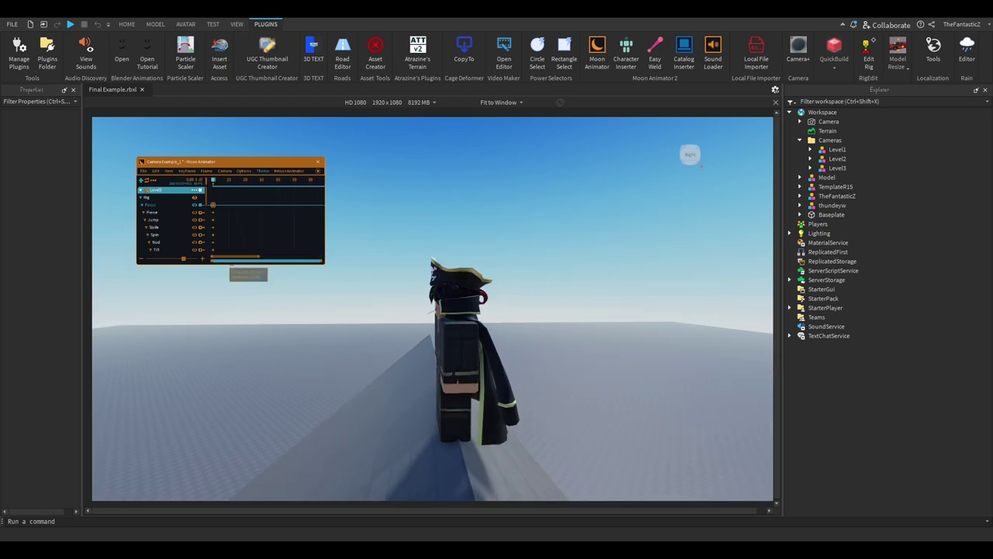
# Step: Widen the Moon Animator window and move it clear of the character
pyautogui.moveTo(224, 171)
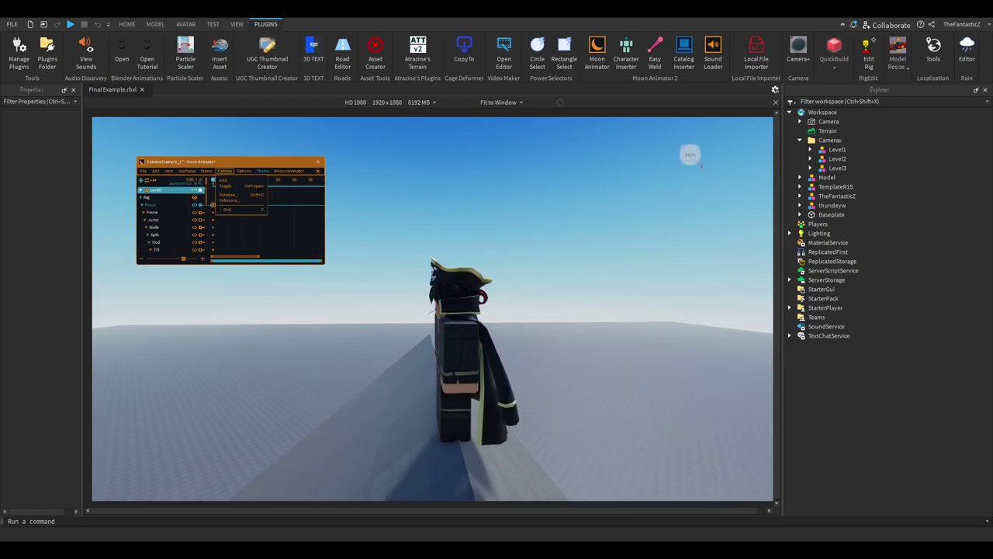
pyautogui.moveTo(327, 254); pyautogui.dragTo(497, 254)
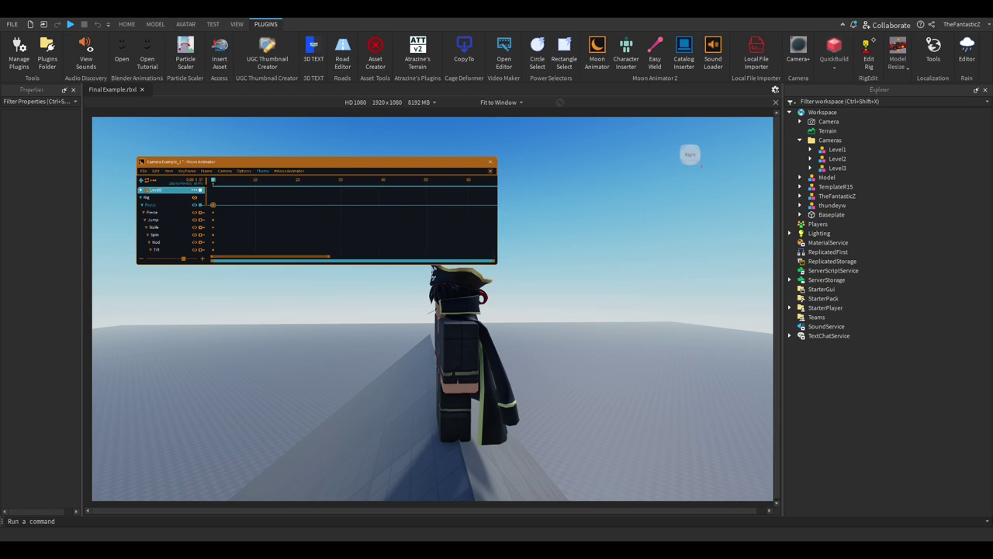
pyautogui.moveTo(372, 161); pyautogui.dragTo(328, 132)
pyautogui.moveTo(215, 133); pyautogui.dragTo(221, 131)
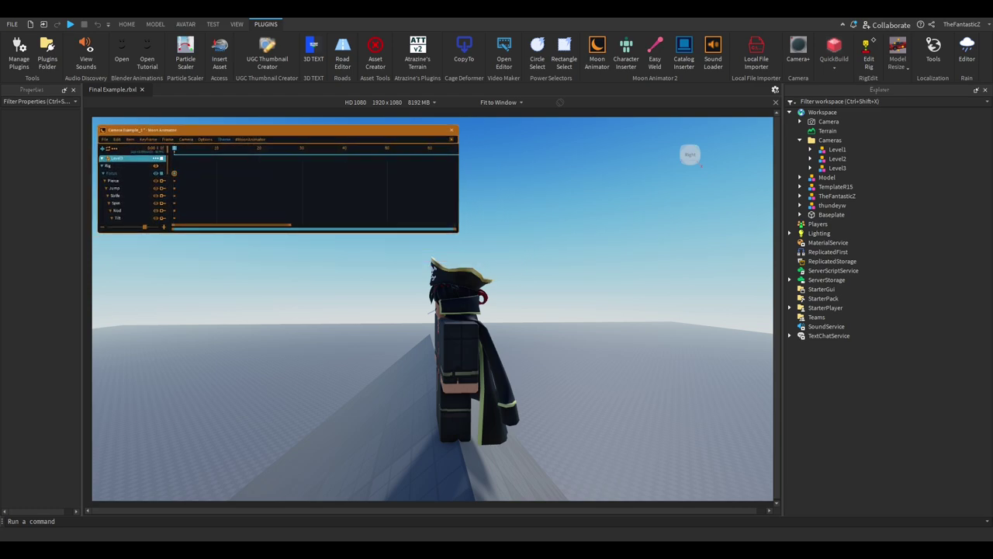
# Step: Add the workspace Camera to the animation with its FieldOfView and AttachToPart properties
pyautogui.click(136, 148)
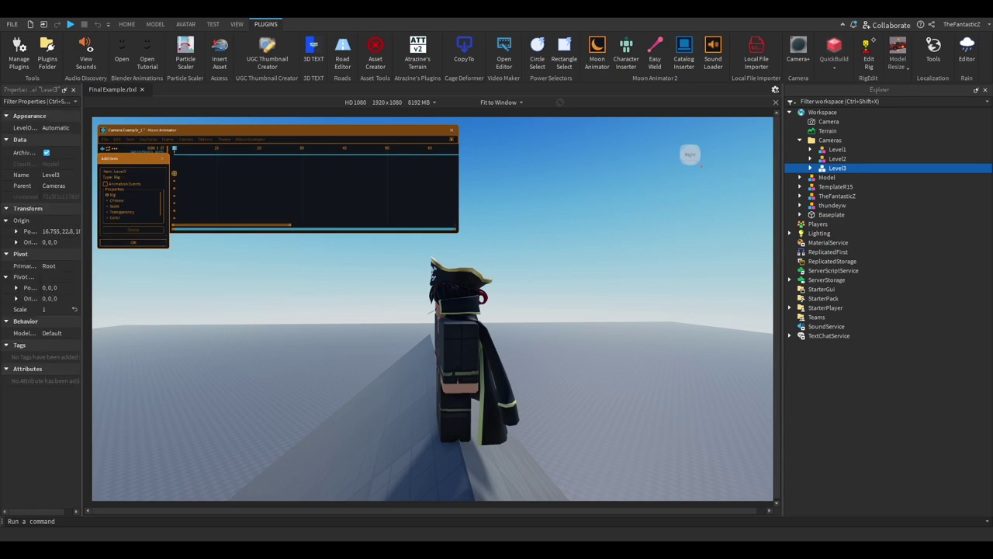
pyautogui.click(133, 242)
pyautogui.click(102, 148)
pyautogui.click(829, 122)
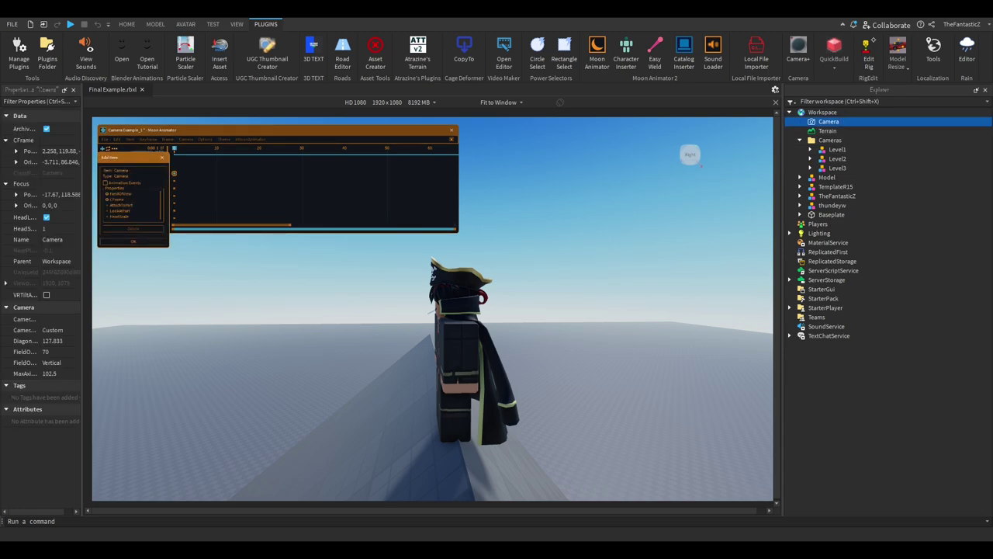
pyautogui.click(133, 241)
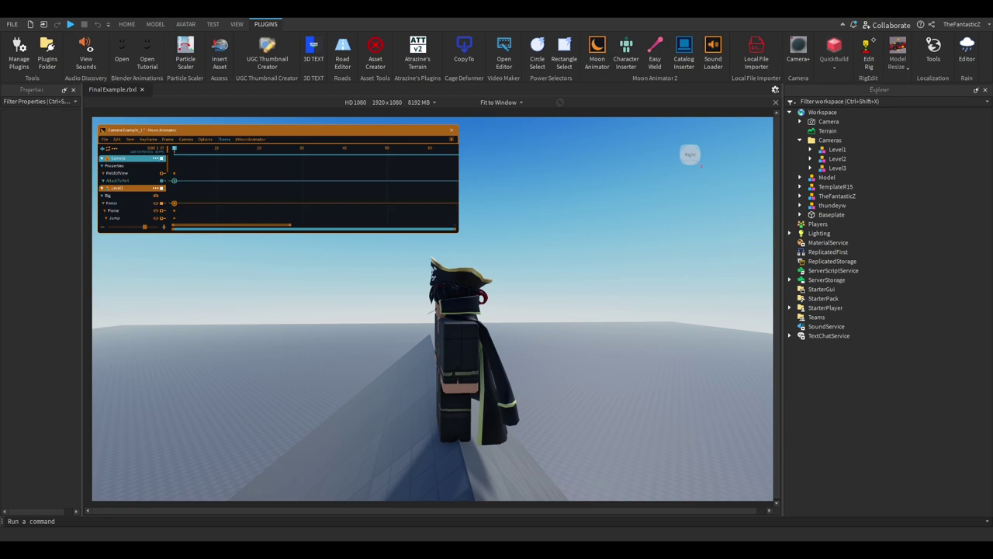
# Step: Set the Camera's AttachToPart keyframe at frame 0 to Level3's Cam part and play back the animation
pyautogui.click(810, 167)
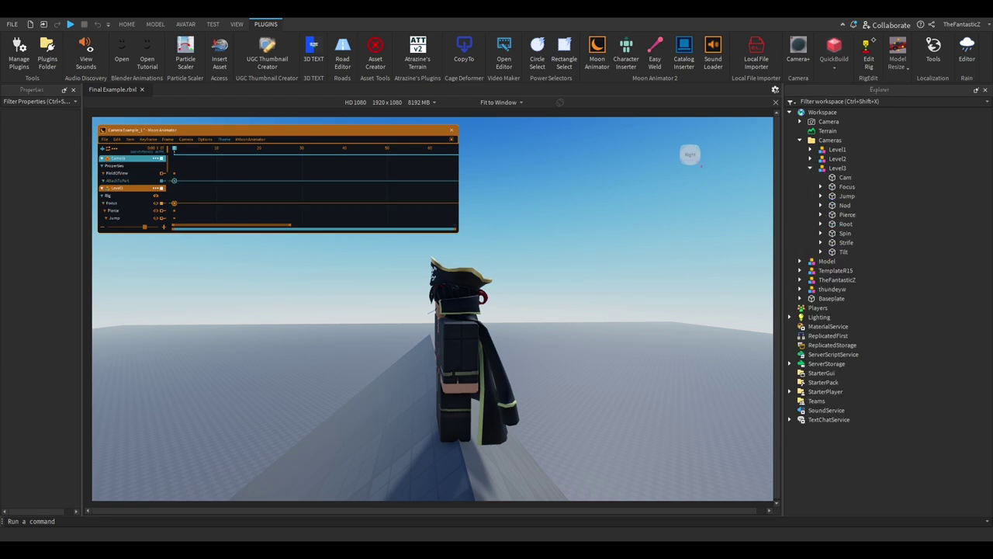
pyautogui.rightClick(174, 181)
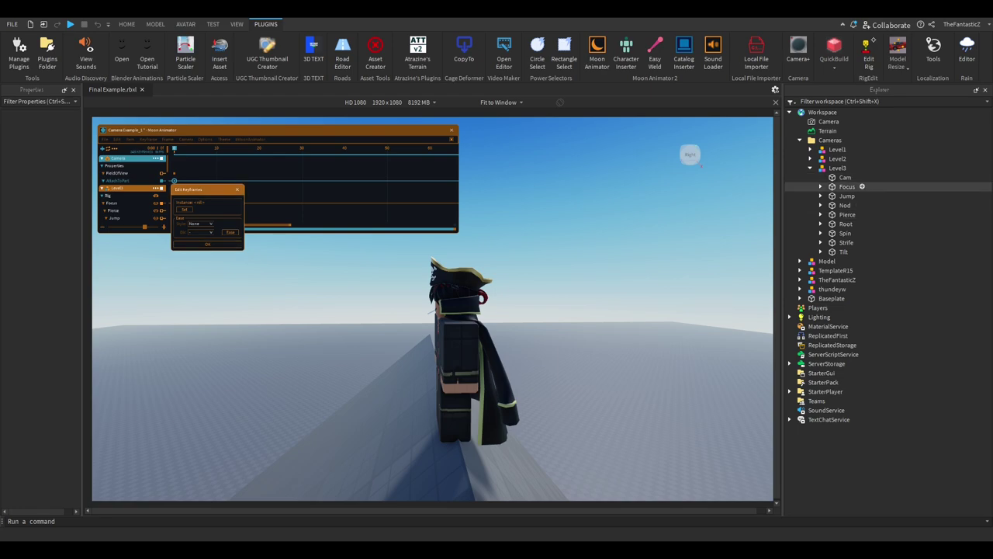
pyautogui.click(844, 177)
pyautogui.click(185, 209)
pyautogui.click(208, 244)
pyautogui.click(233, 271)
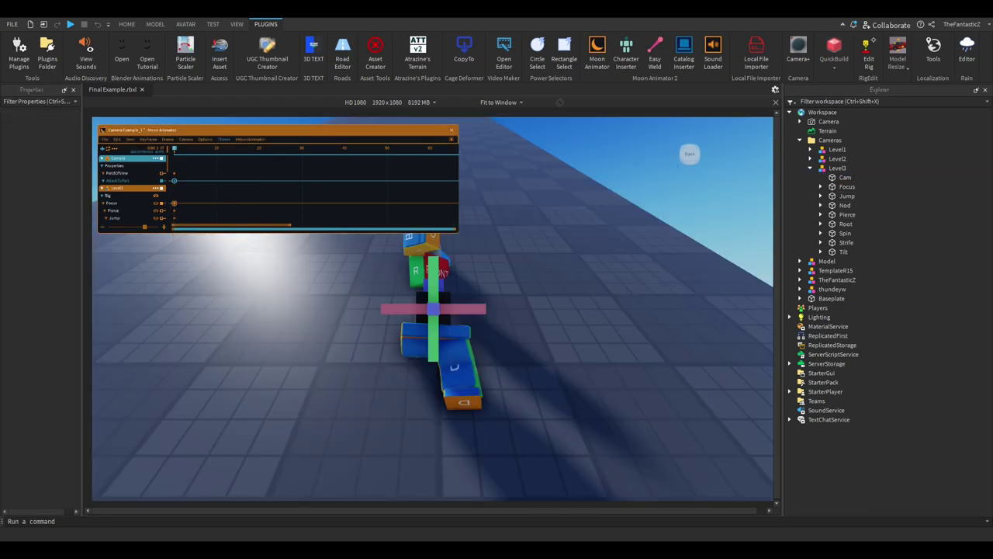
pyautogui.moveTo(218, 130); pyautogui.dragTo(703, 196)
pyautogui.press('space')
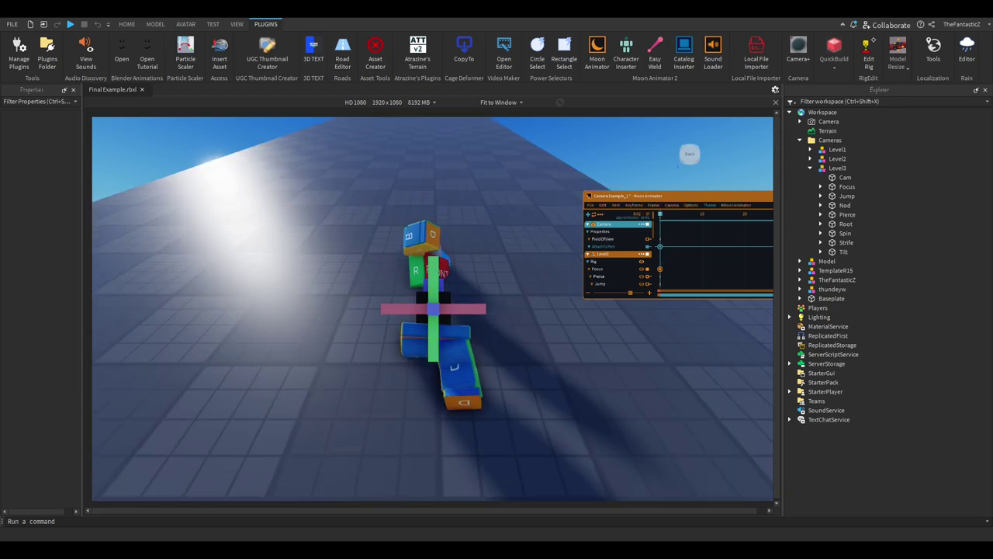
# Step: Rotate Level3's Spin part at frame 0 for a side-on view of the character and play back the animation
pyautogui.moveTo(683, 195); pyautogui.dragTo(455, 128)
pyautogui.moveTo(433, 342); pyautogui.dragTo(535, 353, button='right')
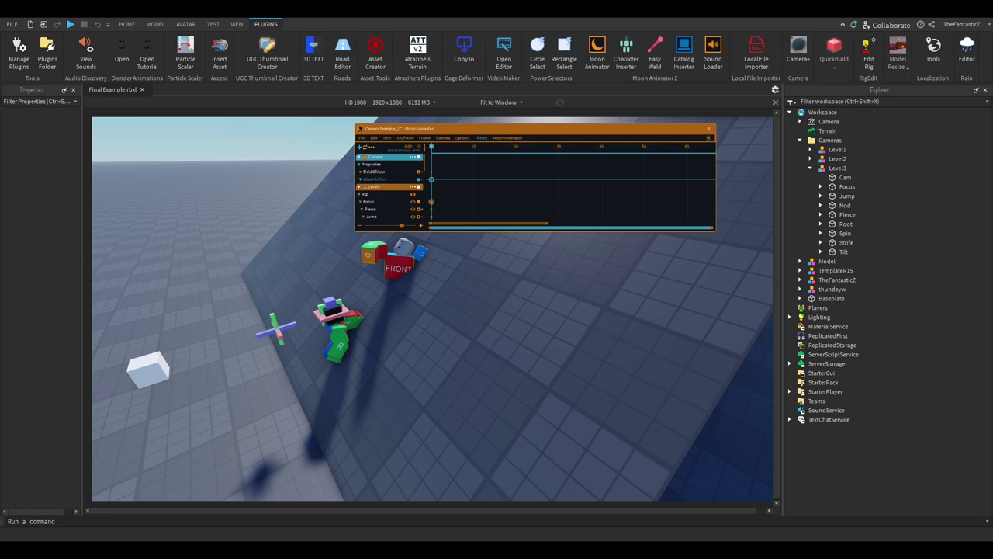
pyautogui.scroll(-2, 388, 186)
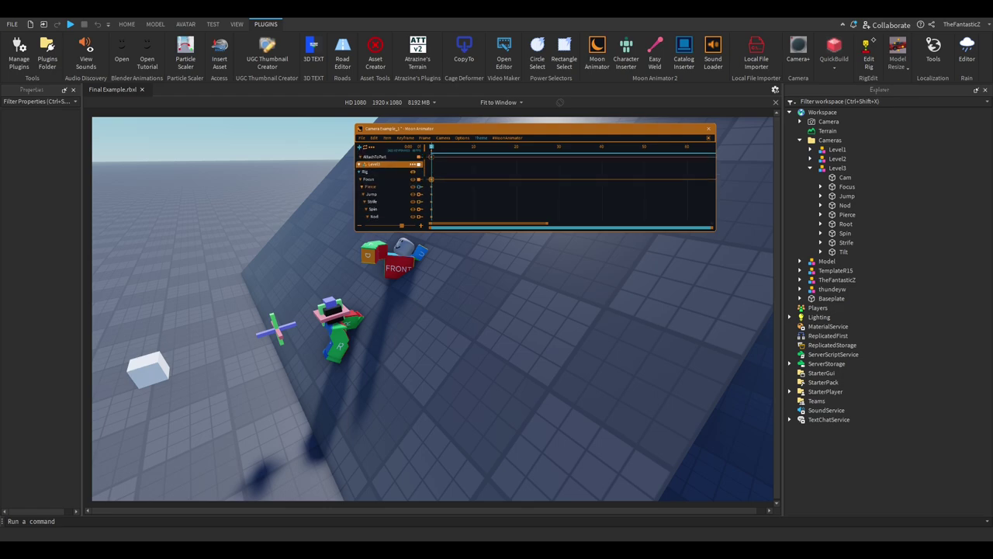
pyautogui.click(366, 165)
pyautogui.click(334, 312)
pyautogui.moveTo(374, 358); pyautogui.dragTo(414, 288)
pyautogui.press('space')
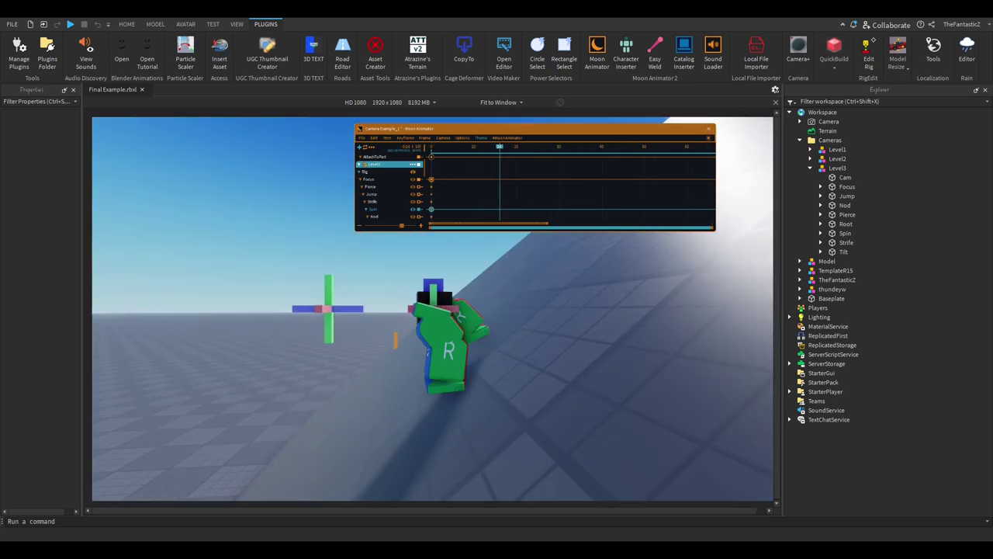
pyautogui.press('space')
pyautogui.press('space')
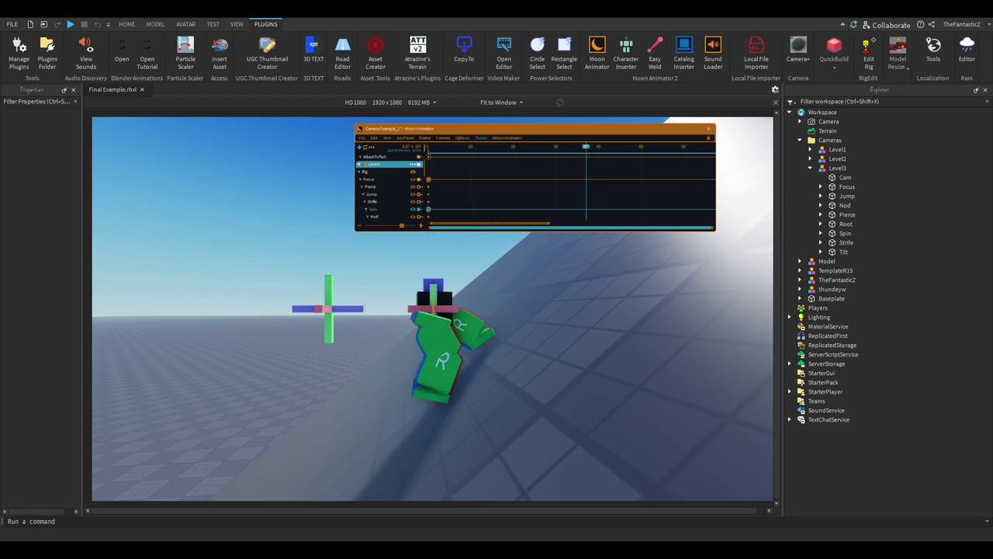
# Step: Keyframe Level3's Spin part at frame 120 and fit the timeline to show both of its keyframes
pyautogui.moveTo(604, 223); pyautogui.dragTo(638, 224)
pyautogui.click(580, 147)
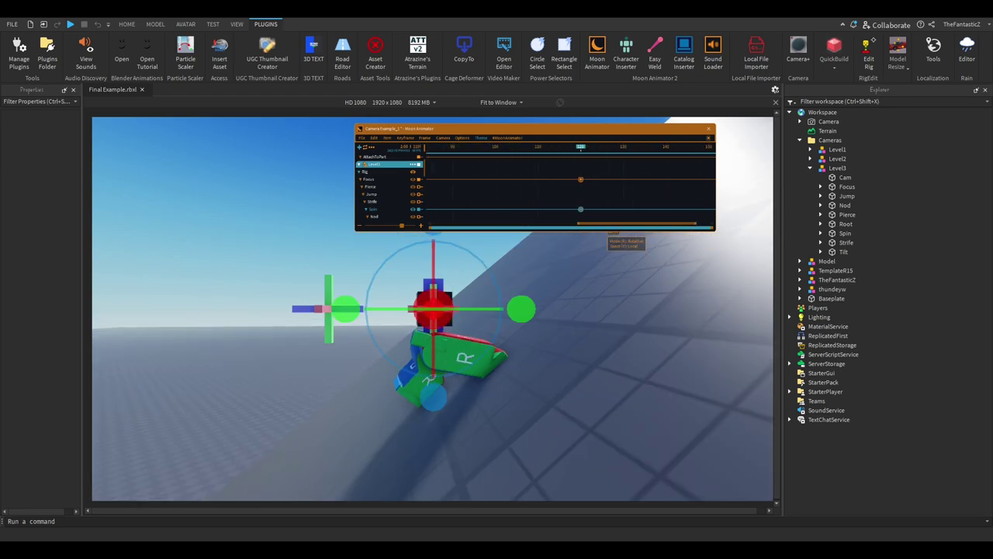
pyautogui.moveTo(578, 224); pyautogui.dragTo(576, 223)
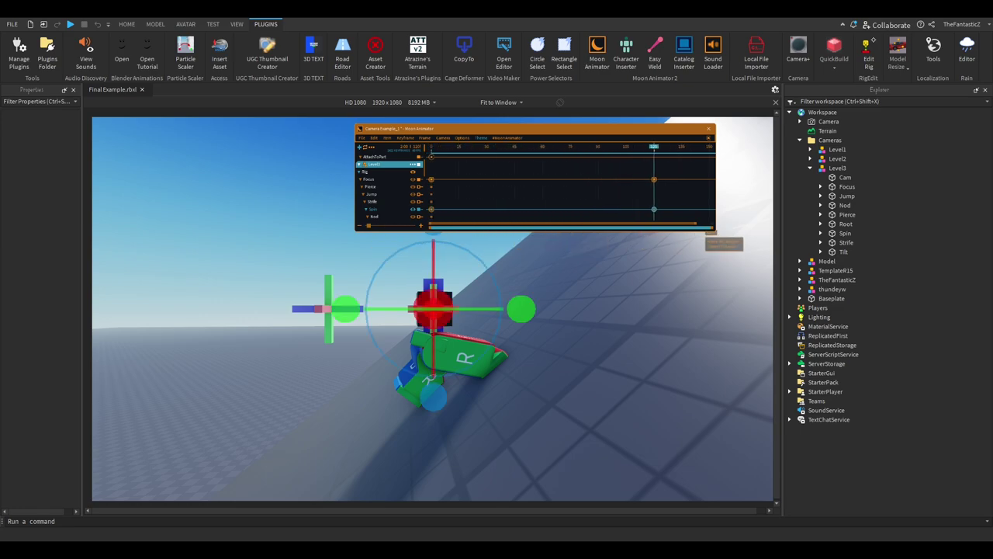
pyautogui.moveTo(696, 223); pyautogui.dragTo(672, 223)
# Step: Set the Camera's FieldOfView to 30 at frame 0
pyautogui.scroll(3, 536, 187)
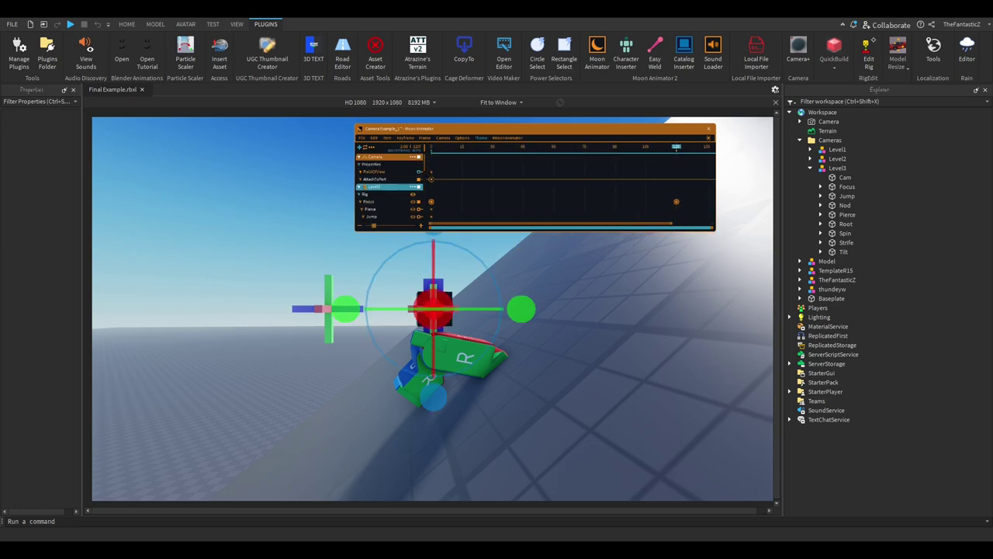
pyautogui.click(375, 172)
pyautogui.click(431, 147)
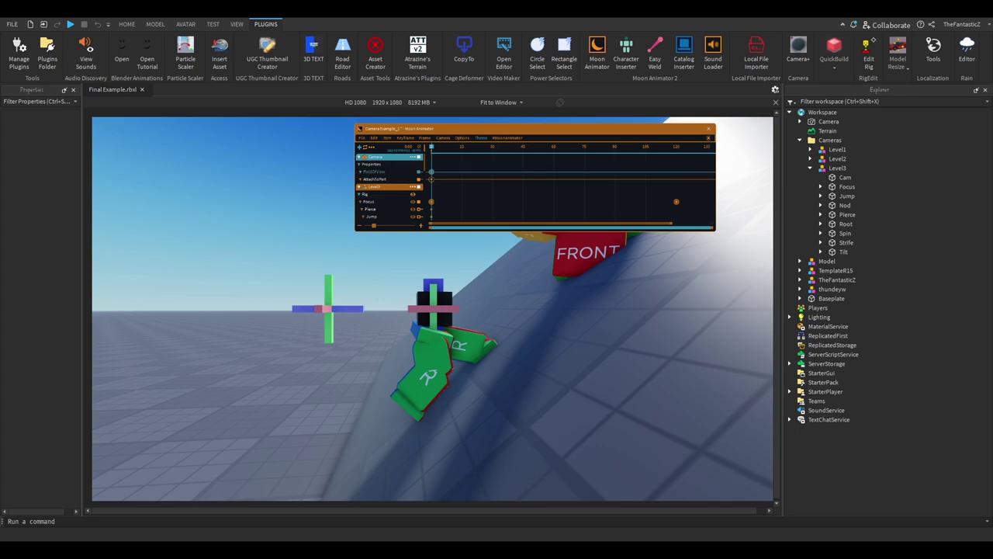
pyautogui.click(829, 122)
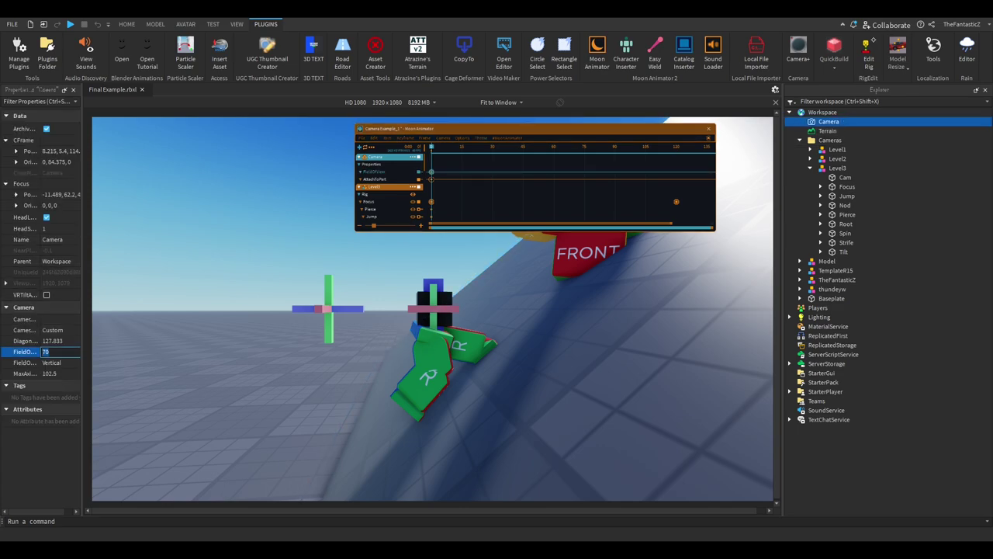
pyautogui.write('30')
pyautogui.press('Return')
# Step: Move Level3's Cam part farther back from the character at frame 0 and play back the animation
pyautogui.scroll(-4, 433, 334)
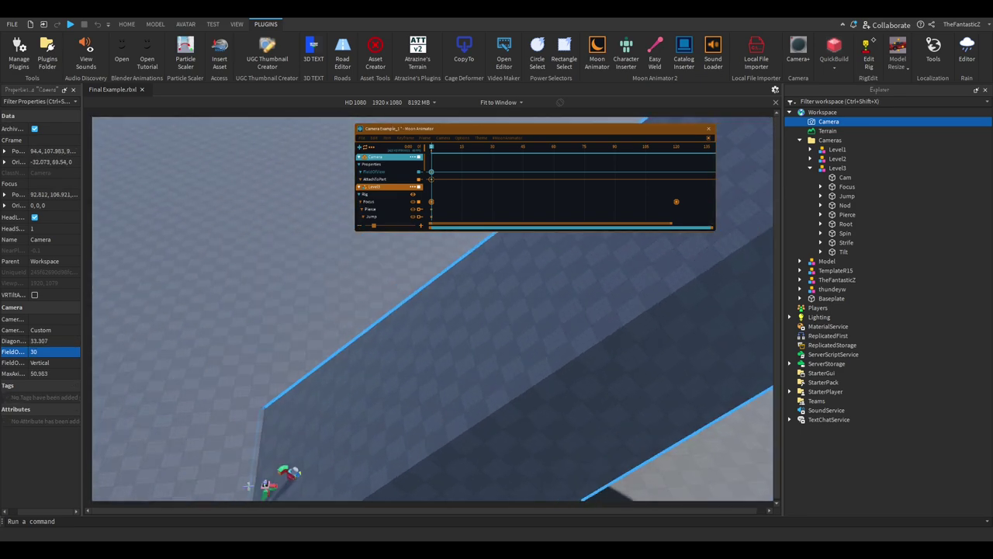
pyautogui.moveTo(433, 334); pyautogui.dragTo(398, 370, button='right')
pyautogui.click(481, 138)
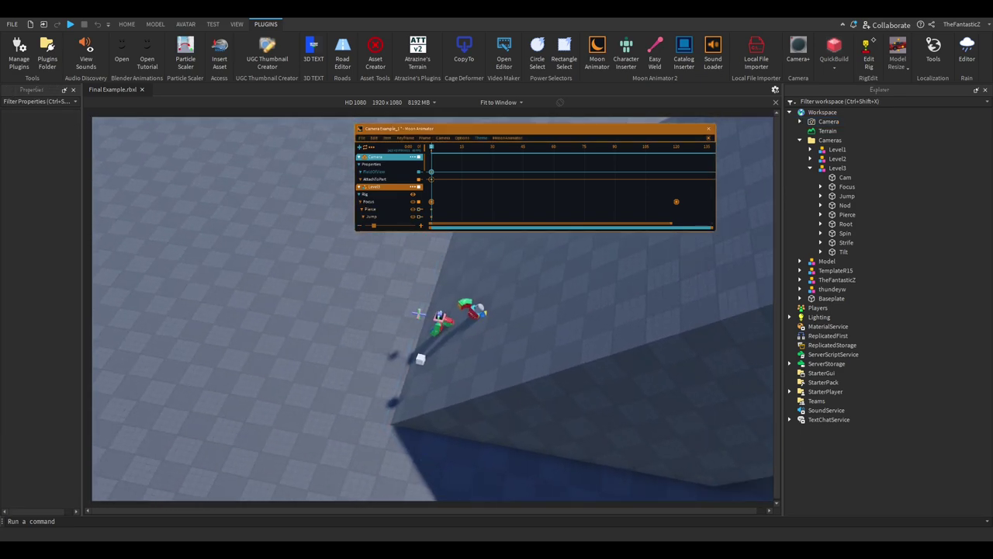
pyautogui.scroll(-1, 370, 208)
pyautogui.click(370, 203)
pyautogui.press('r')
pyautogui.press('w')
pyautogui.moveTo(458, 355); pyautogui.dragTo(437, 311, button='right')
pyautogui.press('d')
pyautogui.click(435, 355)
pyautogui.click(417, 458)
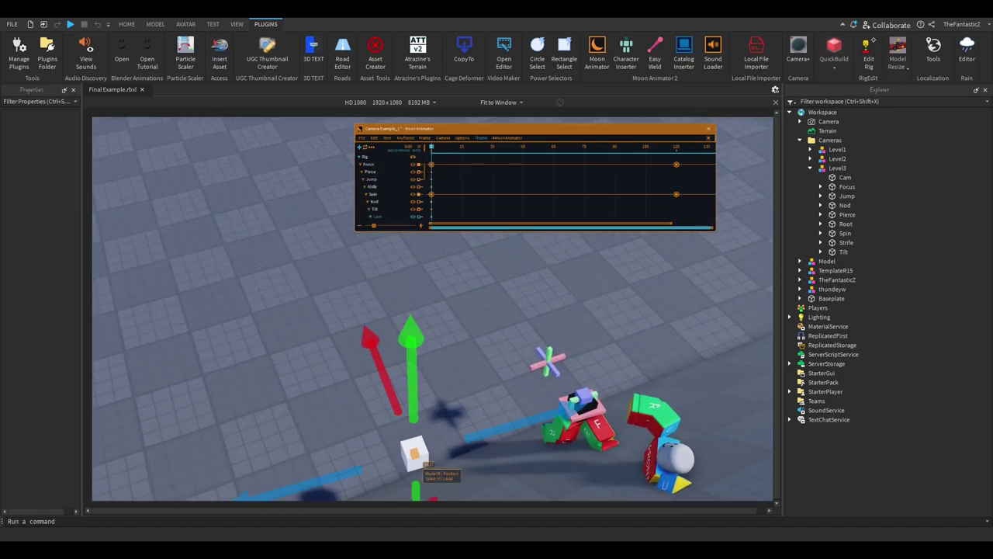
pyautogui.moveTo(477, 443); pyautogui.dragTo(475, 442)
pyautogui.moveTo(475, 443); pyautogui.dragTo(442, 441, button='right')
pyautogui.moveTo(475, 442); pyautogui.dragTo(243, 450)
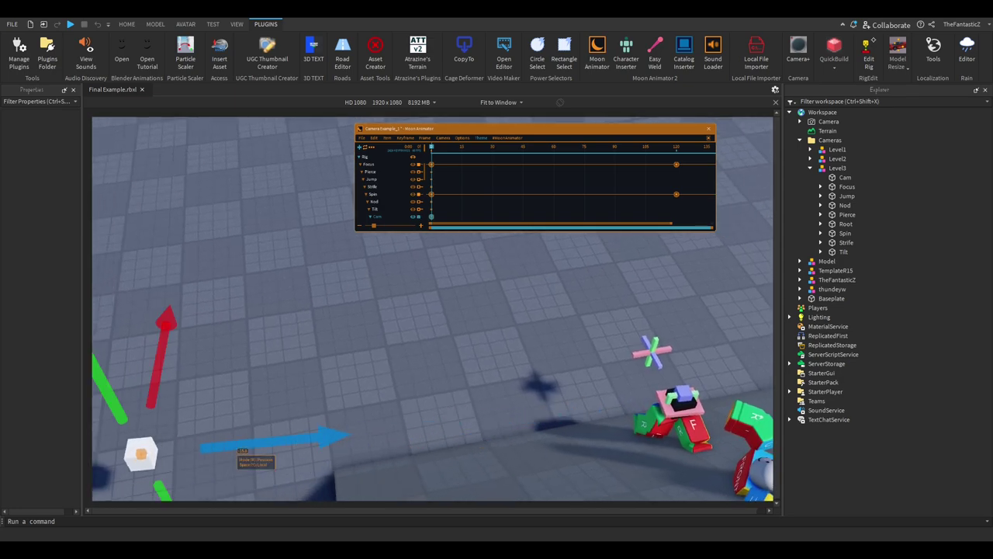
pyautogui.press('space')
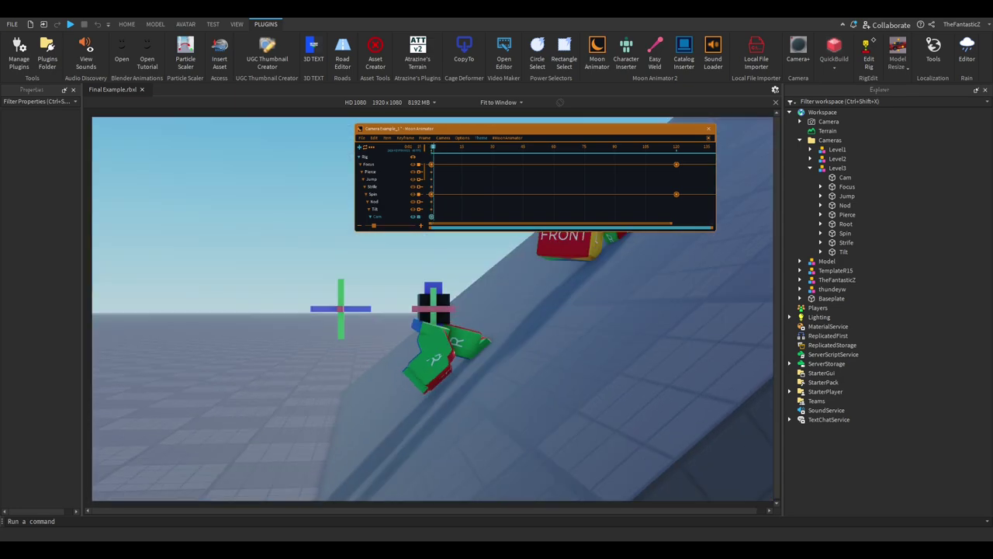
pyautogui.press('space')
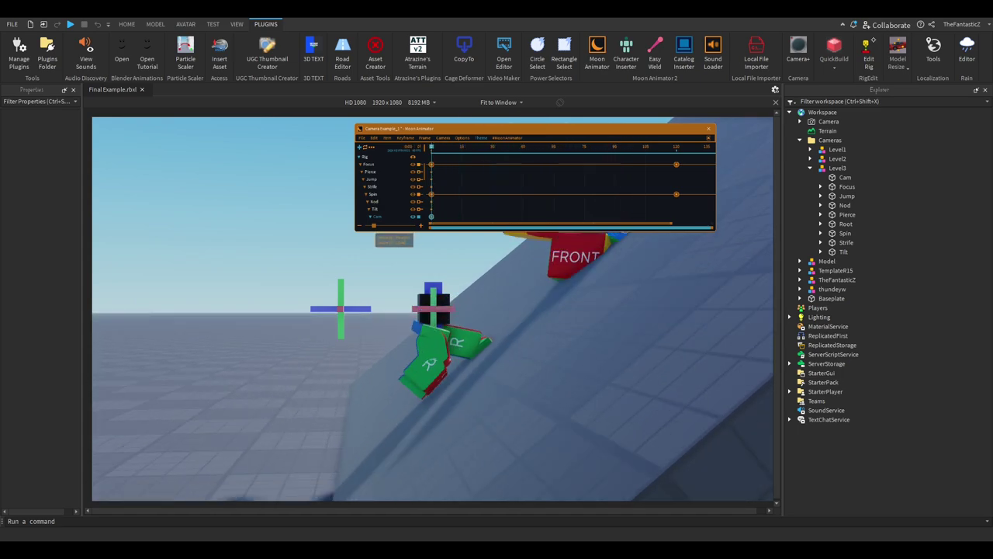
# Step: Rotate Level3's Spin part at frame 120 to swing the view around the character and play back the animation
pyautogui.click(373, 194)
pyautogui.moveTo(496, 277); pyautogui.dragTo(497, 276, button='right')
pyautogui.press('r')
pyautogui.moveTo(660, 285); pyautogui.dragTo(511, 430)
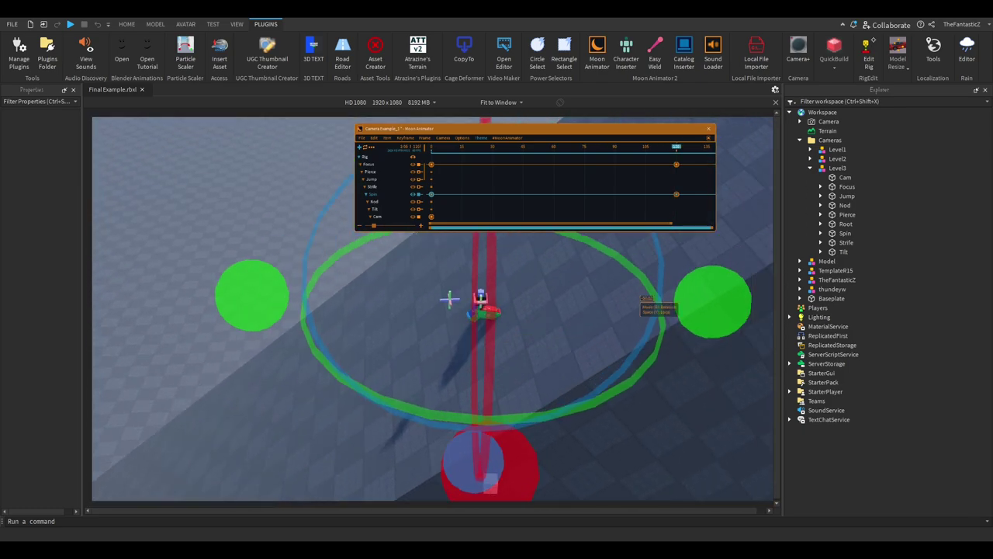
pyautogui.moveTo(617, 382); pyautogui.dragTo(619, 383)
pyautogui.press('space')
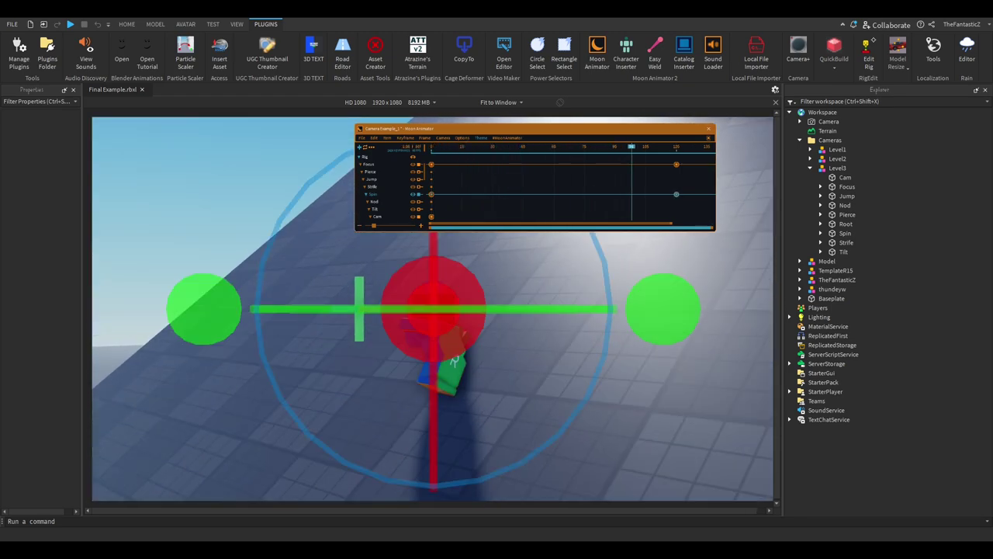
pyautogui.press('space')
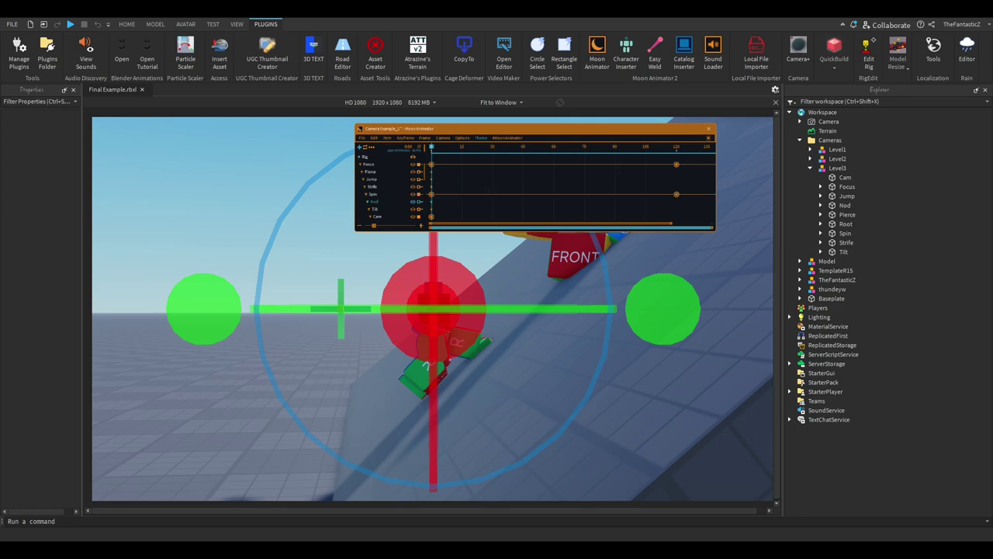
# Step: Rotate Level3's Nod part at frame 0 so the camera looks down steeply on the character, and play back the animation
pyautogui.press('s')
pyautogui.moveTo(498, 296); pyautogui.dragTo(540, 327, button='right')
pyautogui.press('w')
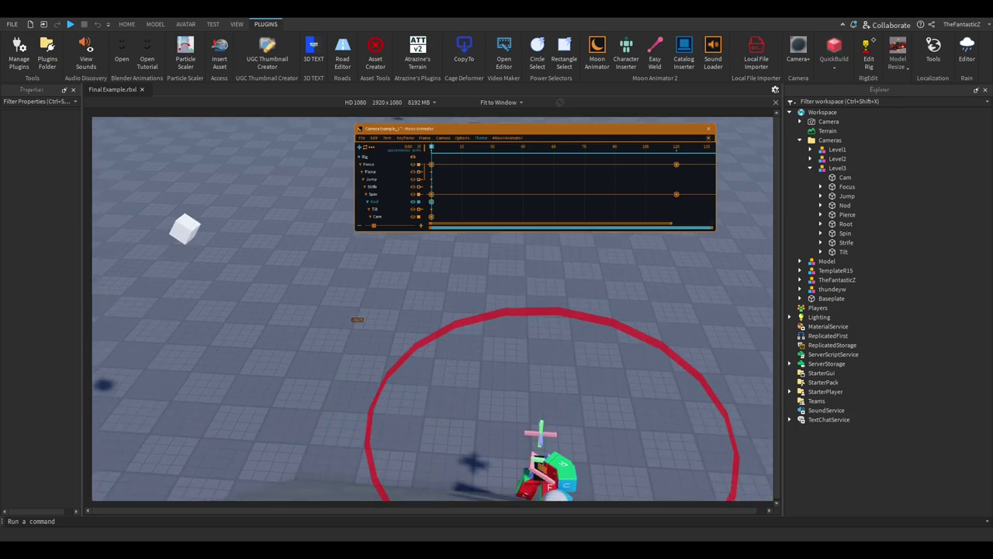
pyautogui.press('space')
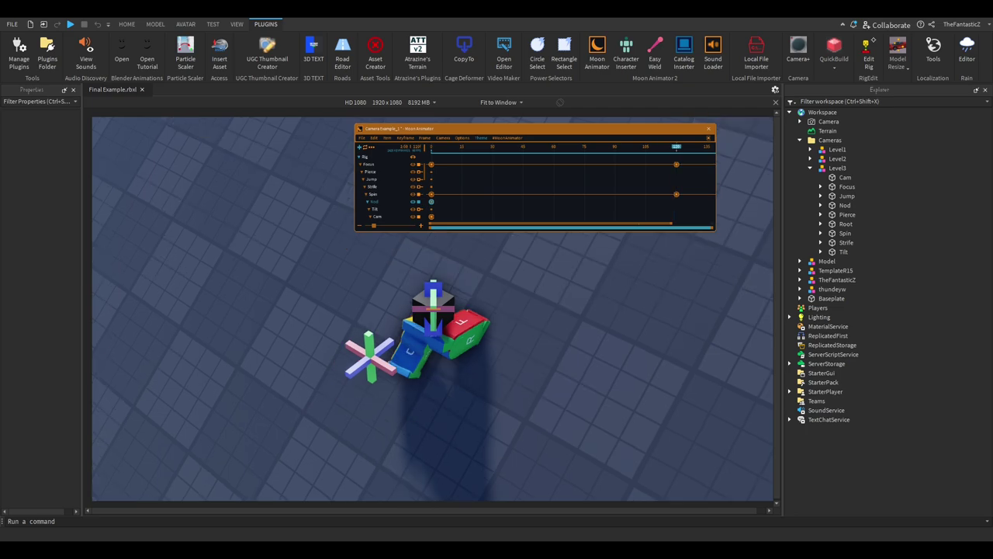
# Step: Rotate Level3's Nod part at frame 120 to raise the view back toward the horizon
pyautogui.press('s')
pyautogui.moveTo(513, 340); pyautogui.dragTo(515, 339, button='right')
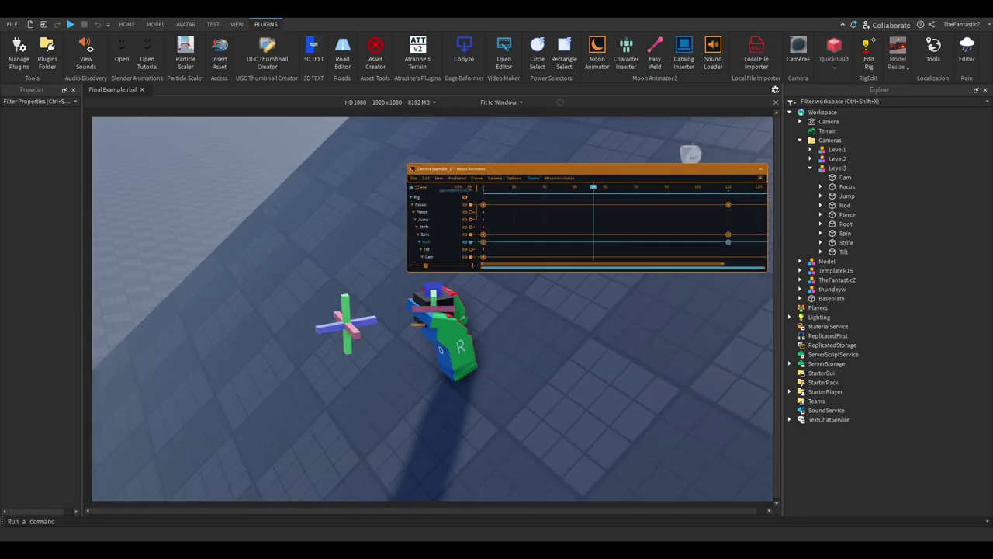
pyautogui.moveTo(657, 187); pyautogui.dragTo(667, 187)
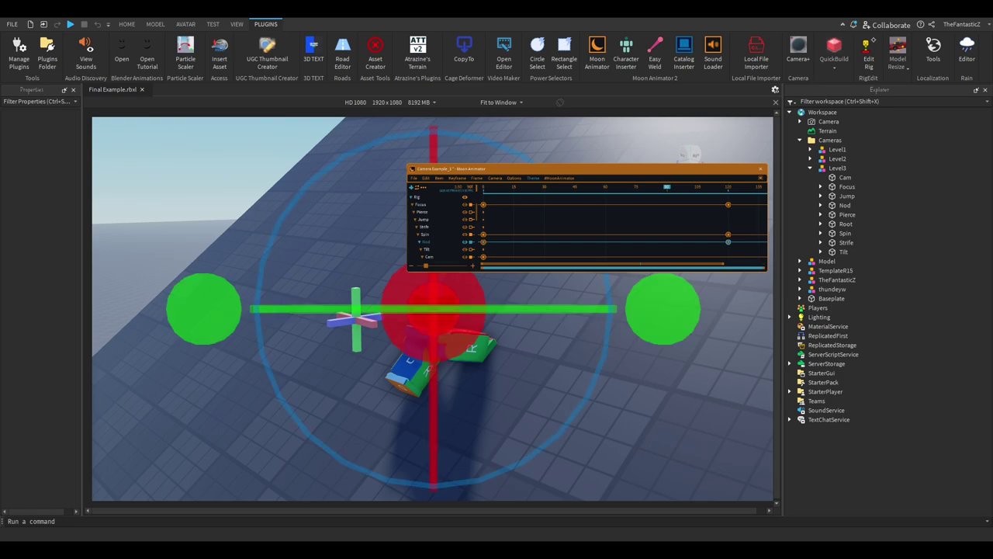
# Step: Copy Nod's keyframe at frame 0 and paste it at frame 90
pyautogui.click(426, 178)
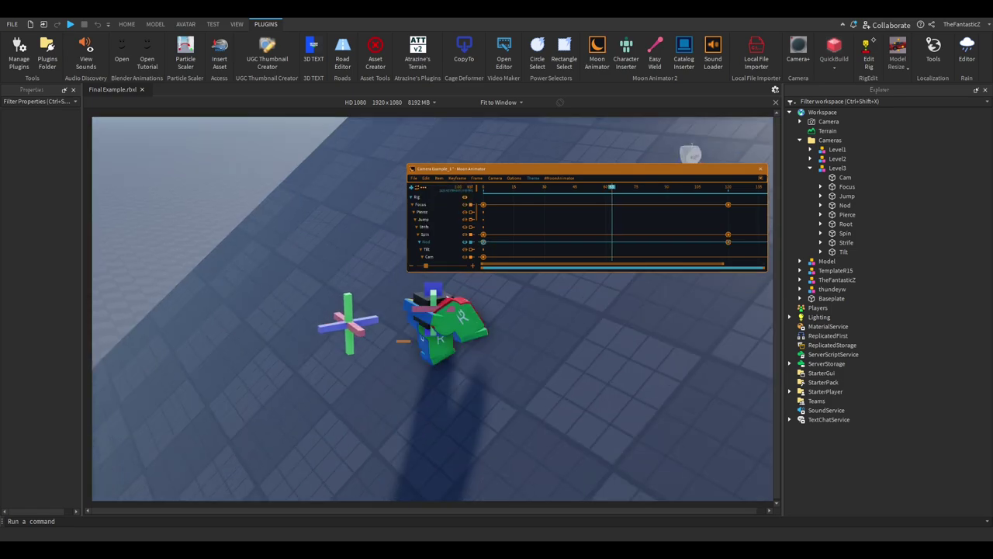
pyautogui.moveTo(611, 187); pyautogui.dragTo(668, 187)
pyautogui.click(426, 178)
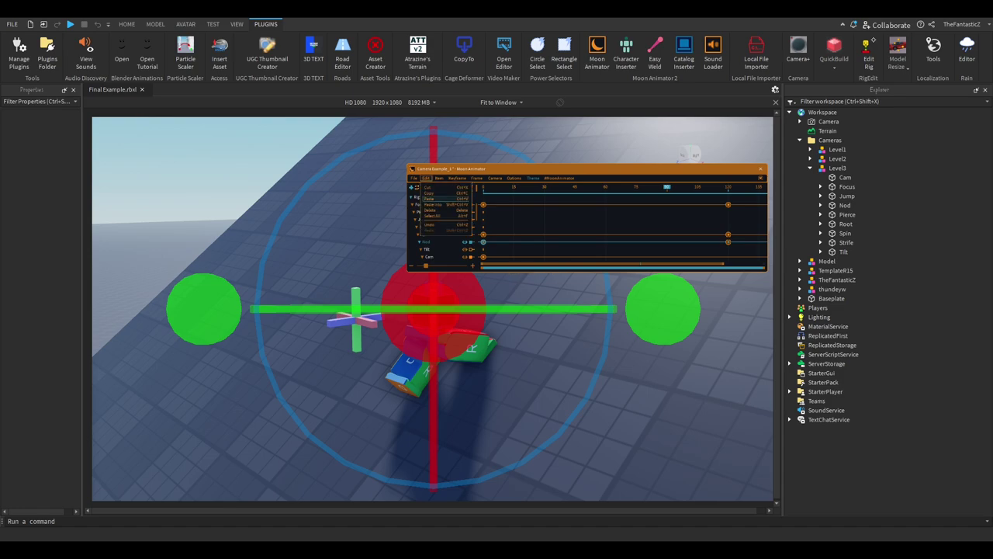
pyautogui.click(432, 199)
# Step: Move Nod's keyframe from frame 90 to frame 80 and play back the animation with the animator window off the character
pyautogui.moveTo(485, 187)
pyautogui.mouseDown()
pyautogui.moveTo(510, 187)
pyautogui.moveTo(501, 187)
pyautogui.mouseUp()
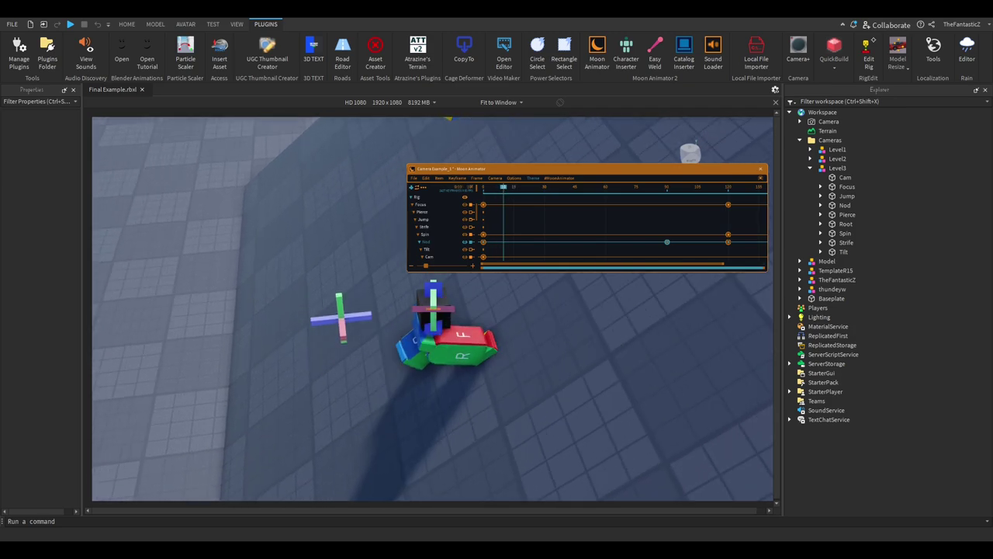
pyautogui.press('r')
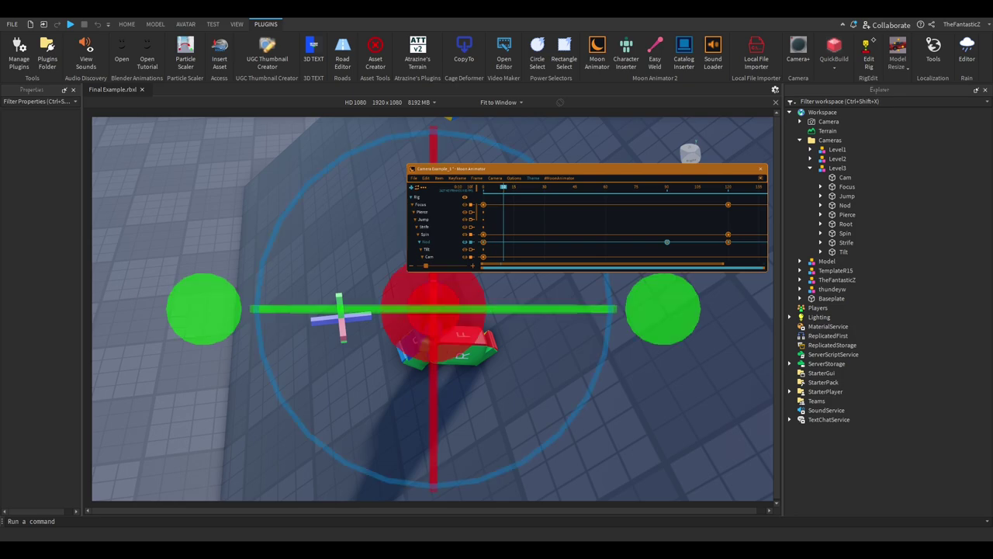
pyautogui.moveTo(504, 187); pyautogui.dragTo(523, 187)
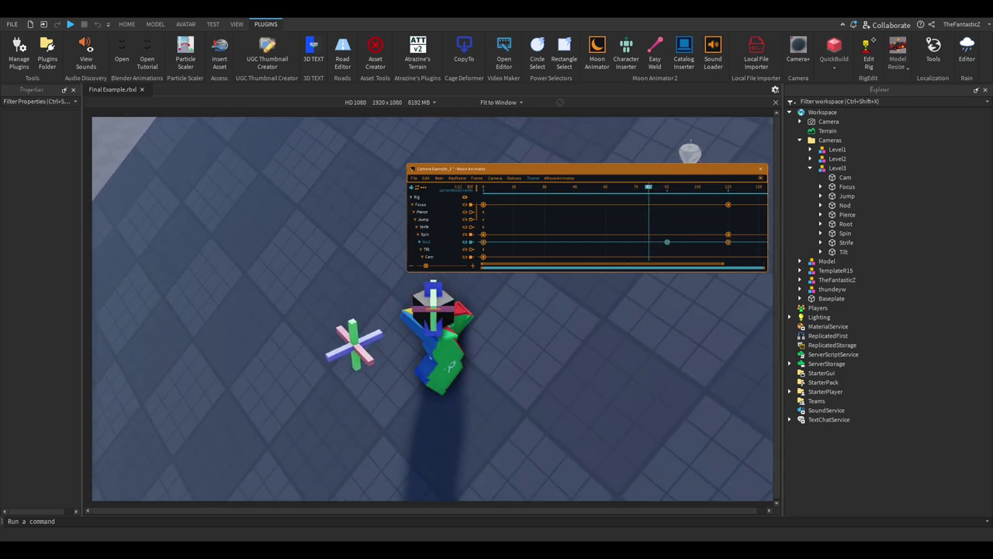
pyautogui.moveTo(668, 242); pyautogui.dragTo(647, 242)
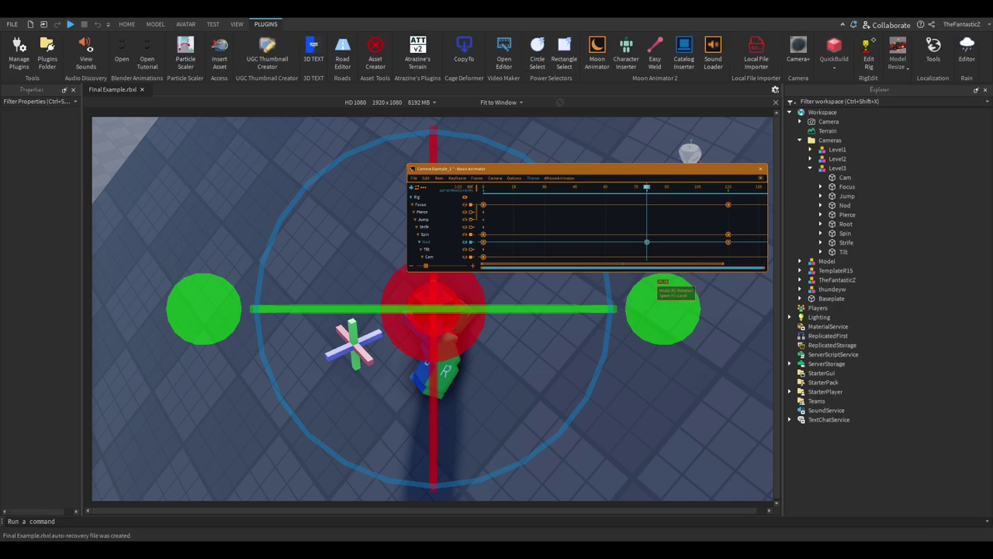
pyautogui.moveTo(582, 168); pyautogui.dragTo(309, 140)
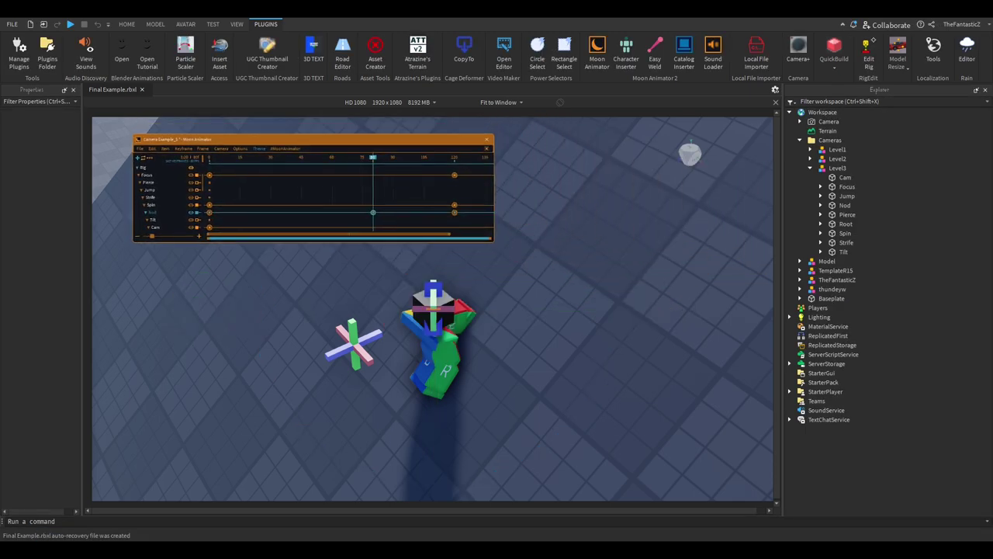
pyautogui.press('space')
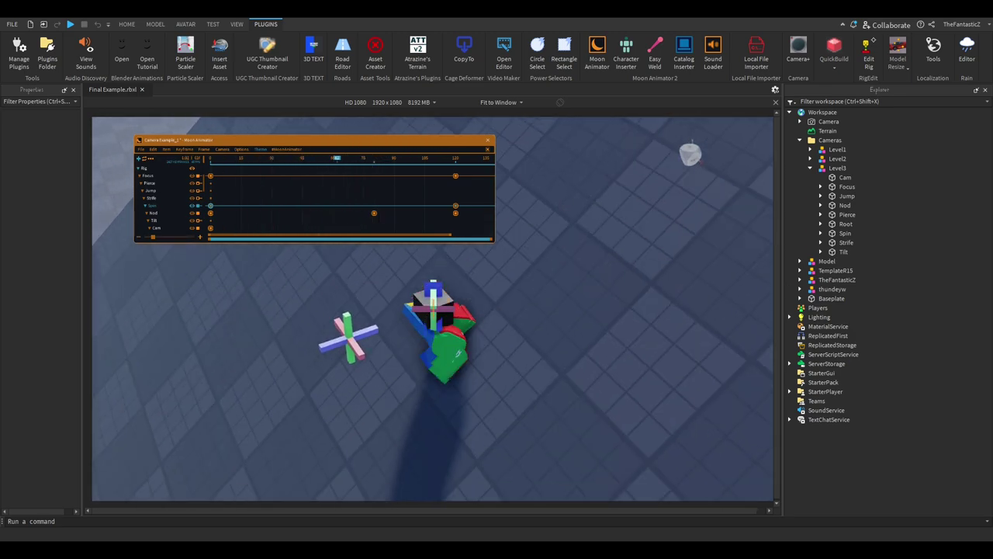
# Step: Copy Nod's keyframe at frame 80 and go to frame 60
pyautogui.moveTo(364, 158); pyautogui.dragTo(374, 157)
pyautogui.click(374, 213)
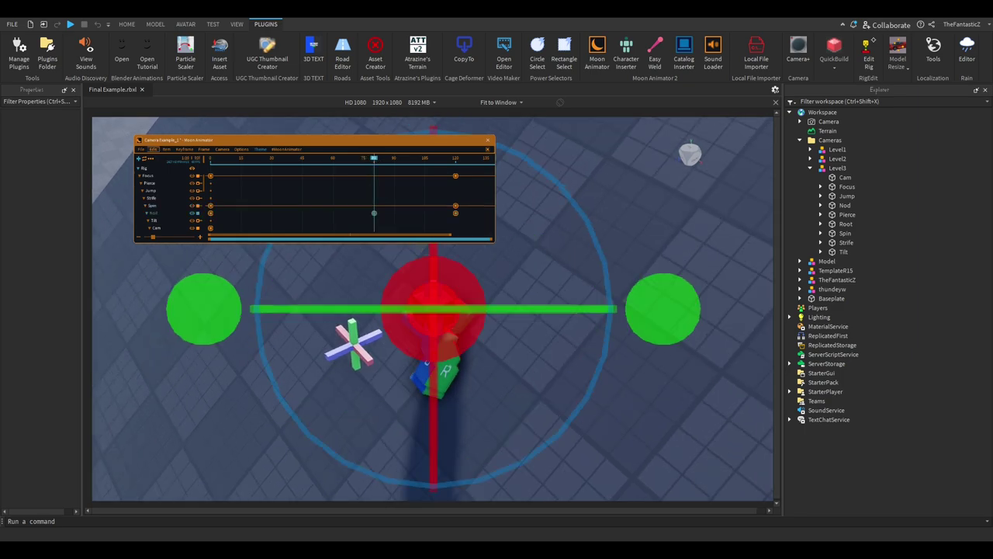
pyautogui.click(153, 149)
pyautogui.click(163, 161)
pyautogui.click(333, 158)
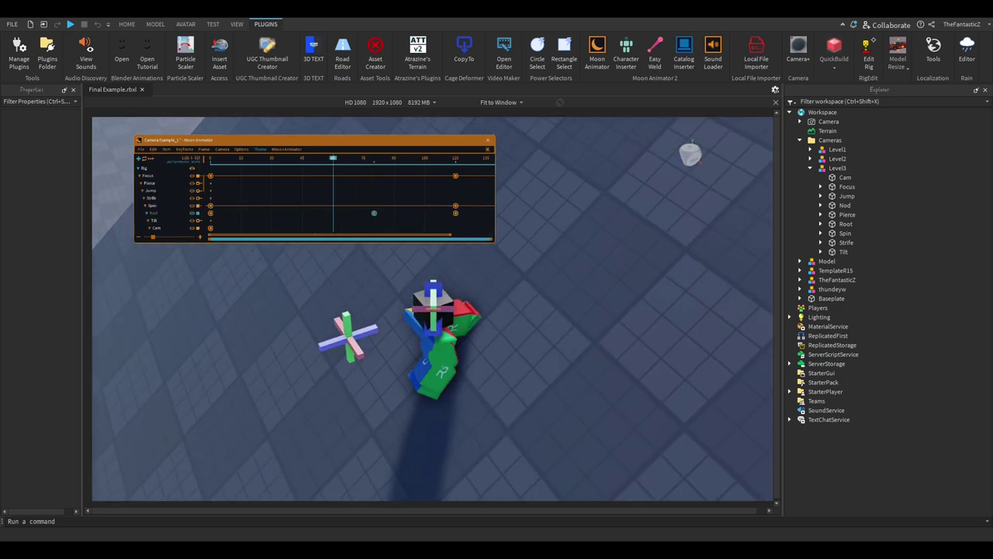
pyautogui.hotkey('ctrl', 'v')
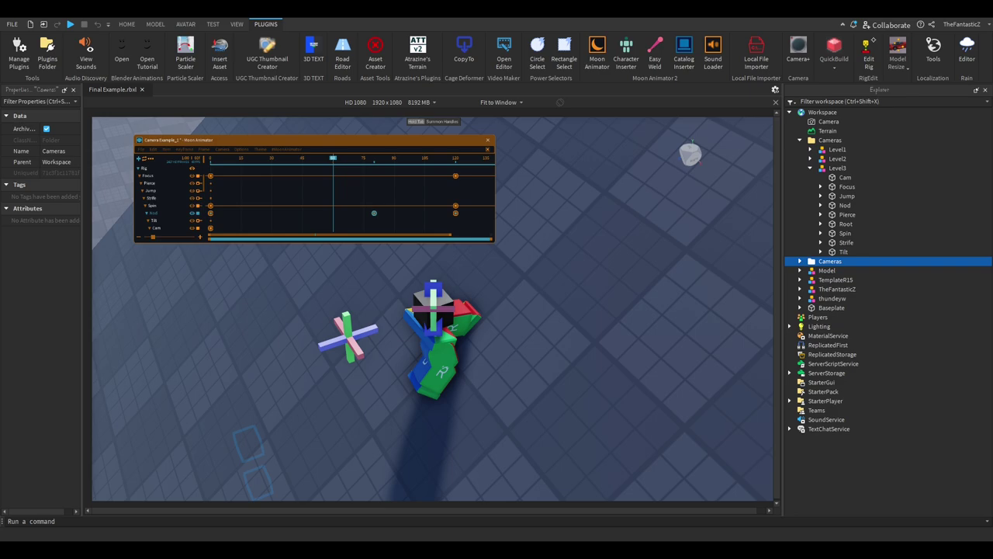
pyautogui.rightClick(826, 262)
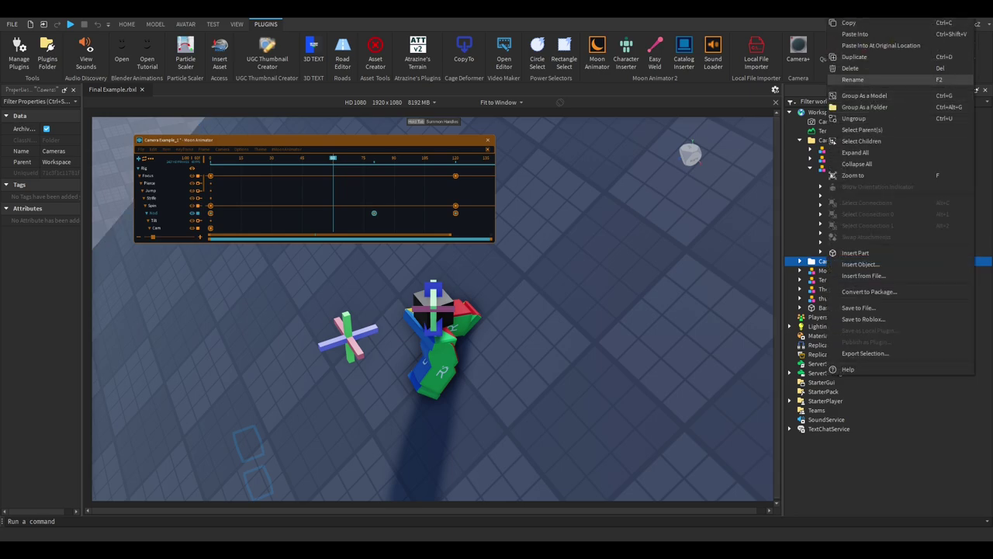
pyautogui.click(846, 67)
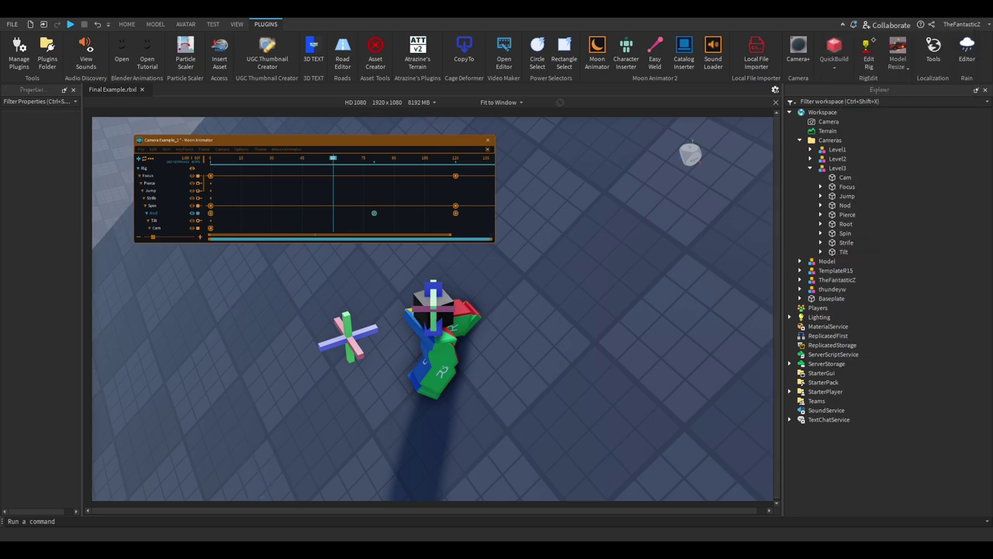
# Step: Paste the copied Nod keyframe at frames 60, 40 and 20, and keyframe Nod at frame 10 with a different rotation
pyautogui.click(261, 148)
pyautogui.moveTo(333, 157); pyautogui.dragTo(230, 158)
pyautogui.press('=')
pyautogui.moveTo(435, 332); pyautogui.dragTo(452, 360, button='right')
pyautogui.moveTo(393, 366); pyautogui.dragTo(388, 386)
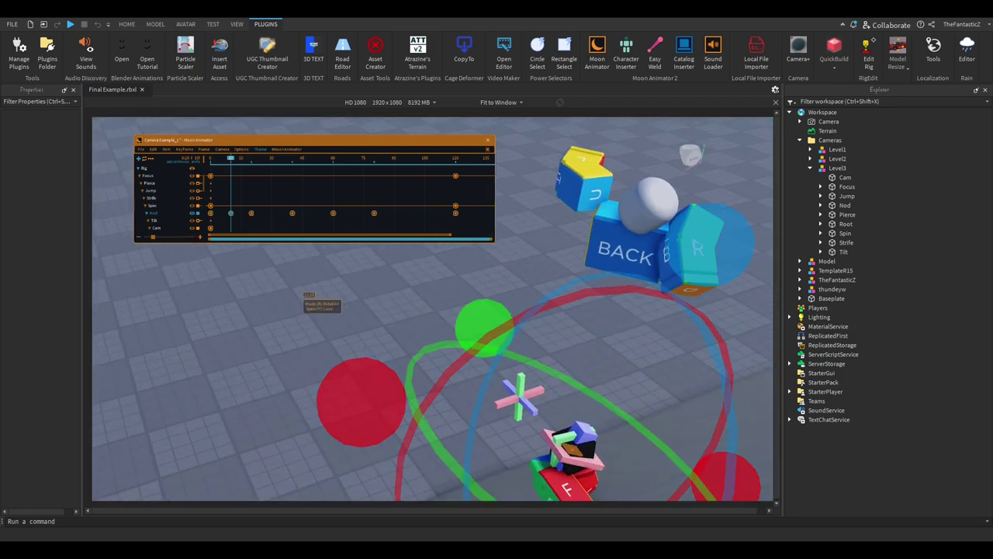
# Step: Copy Nod's keyframe at frame 10 to frames 30, 50 and 70 and play back the animation
pyautogui.moveTo(231, 157); pyautogui.dragTo(426, 159)
pyautogui.click(154, 149)
pyautogui.click(156, 164)
pyautogui.hotkey('ctrl', 'v')
pyautogui.hotkey('ctrl', 'v')
pyautogui.hotkey('ctrl', 'v')
pyautogui.press('space')
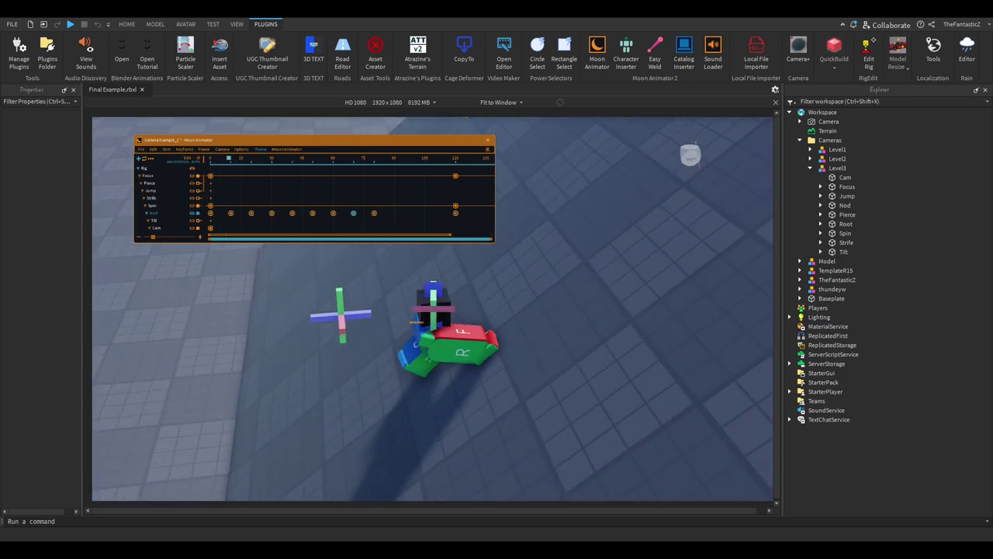
# Step: Stop the playback and delete Nod's keyframes at frames 10, 20, 30 and 50
pyautogui.press('space')
pyautogui.moveTo(222, 204); pyautogui.dragTo(242, 220)
pyautogui.press('Delete')
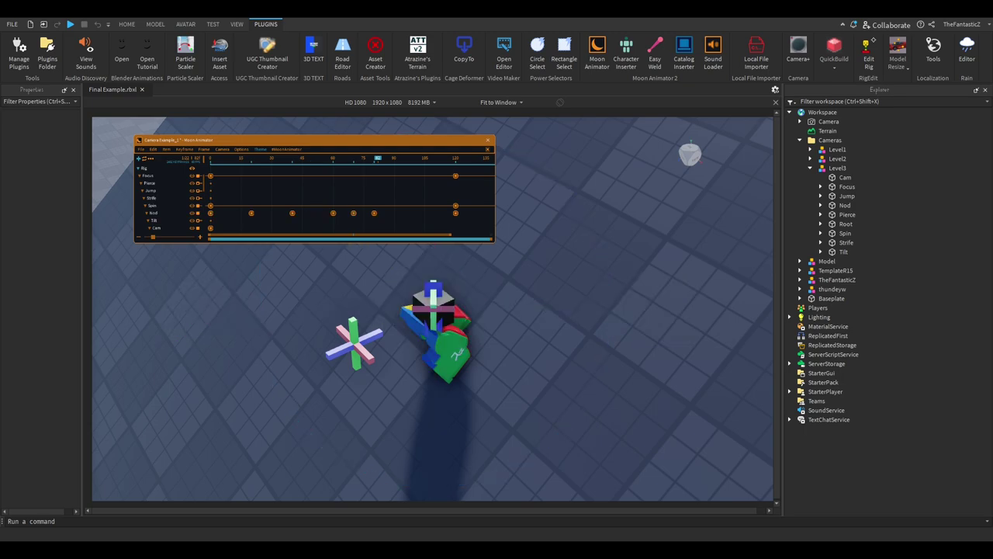
pyautogui.moveTo(240, 199); pyautogui.dragTo(304, 222)
pyautogui.press('Delete')
# Step: Move Nod's keyframe from frame 70 to frame 60, replacing the one there
pyautogui.click(333, 213)
pyautogui.moveTo(291, 213); pyautogui.dragTo(292, 213)
pyautogui.moveTo(358, 217); pyautogui.dragTo(360, 219)
pyautogui.moveTo(354, 213); pyautogui.dragTo(333, 214)
# Step: Copy and paste Nod's frame 60 keyframe so the same pose sits at frames 20 and 60
pyautogui.click(153, 149)
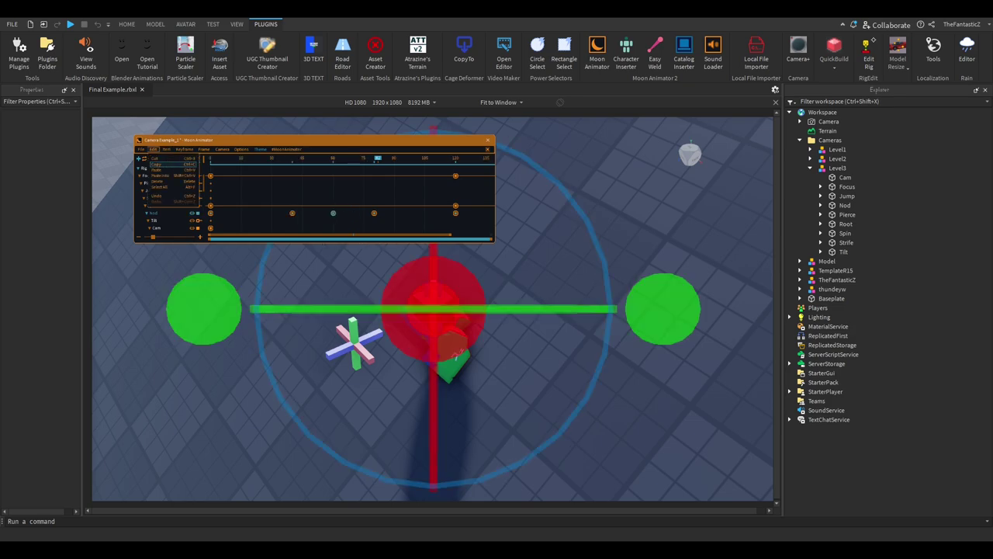
pyautogui.click(173, 164)
pyautogui.moveTo(212, 159); pyautogui.dragTo(333, 158)
pyautogui.click(153, 149)
pyautogui.click(173, 170)
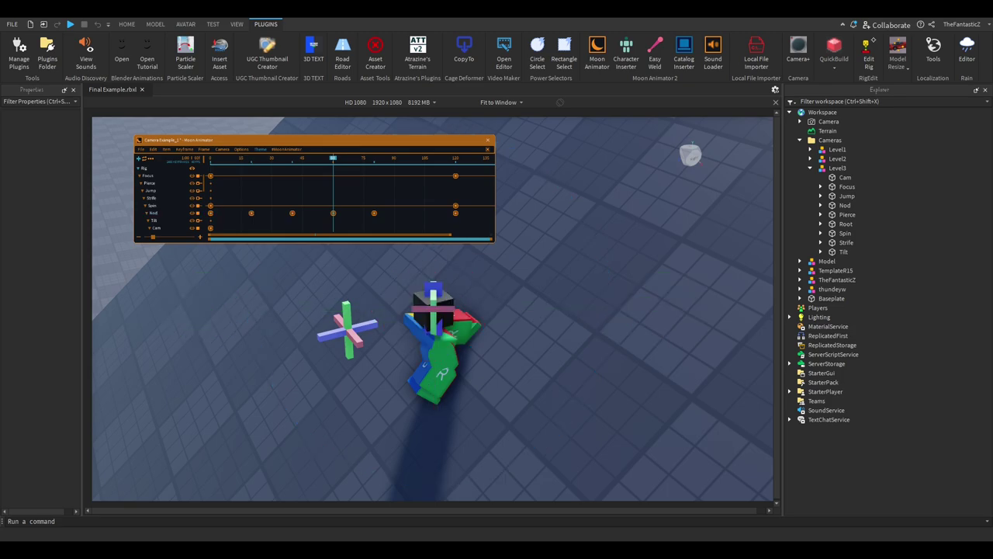
# Step: Set the easing of Nod's keyframes from frame 0 through frame 60 to Sine with the In direction
pyautogui.moveTo(206, 210); pyautogui.dragTo(353, 213)
pyautogui.click(184, 149)
pyautogui.click(204, 158)
pyautogui.click(185, 149)
pyautogui.click(204, 158)
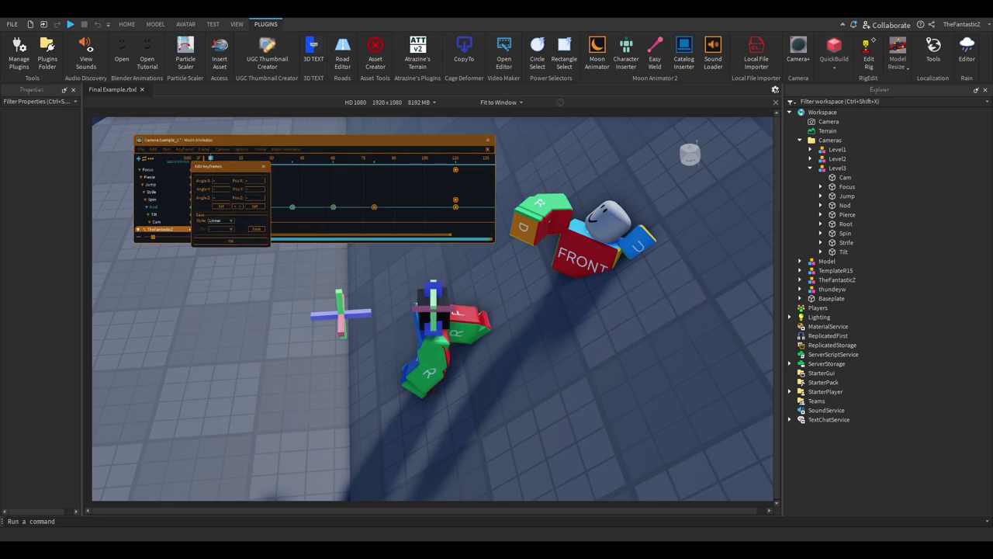
pyautogui.click(257, 229)
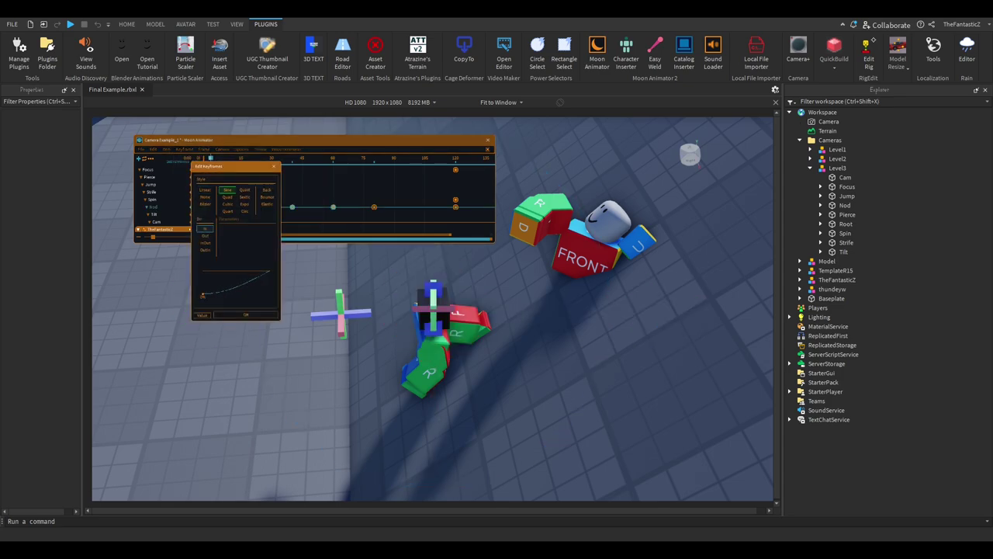
pyautogui.click(246, 315)
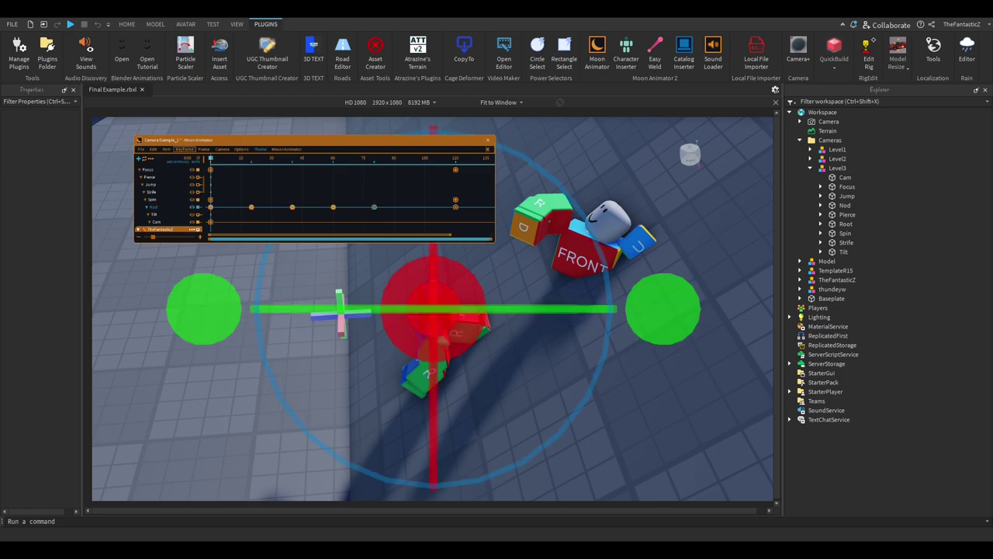
# Step: Set the easing of Nod's keyframe at frame 80 to Sine with the Out direction and play back the animation
pyautogui.click(185, 149)
pyautogui.click(203, 158)
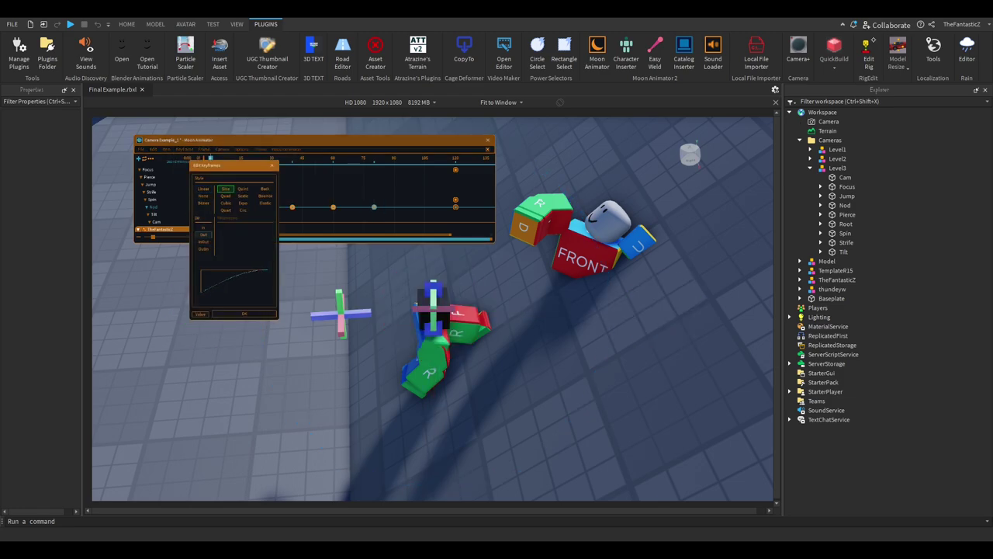
pyautogui.click(244, 313)
pyautogui.moveTo(211, 158); pyautogui.dragTo(317, 158)
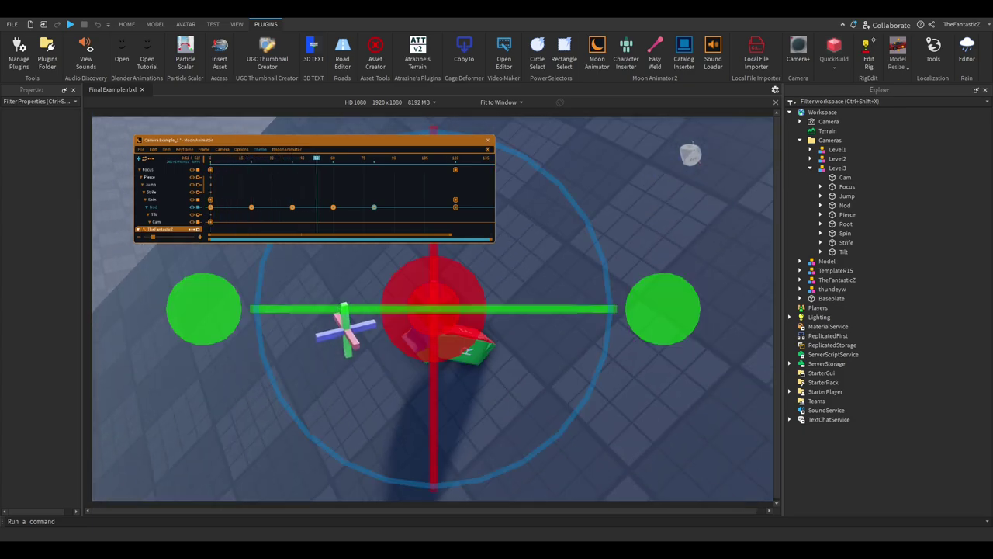
pyautogui.moveTo(366, 196); pyautogui.dragTo(382, 216)
pyautogui.click(185, 149)
pyautogui.click(193, 159)
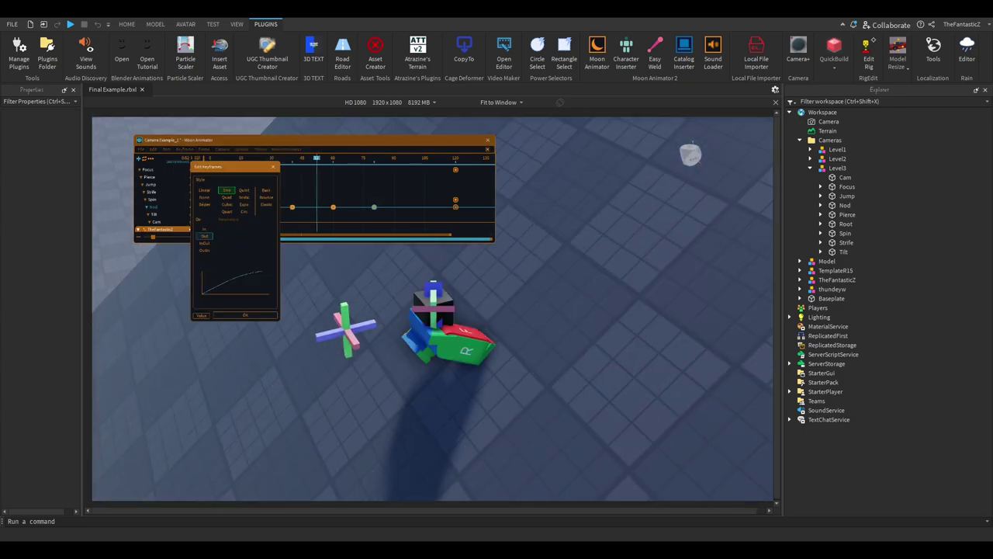
pyautogui.click(245, 315)
pyautogui.press('space')
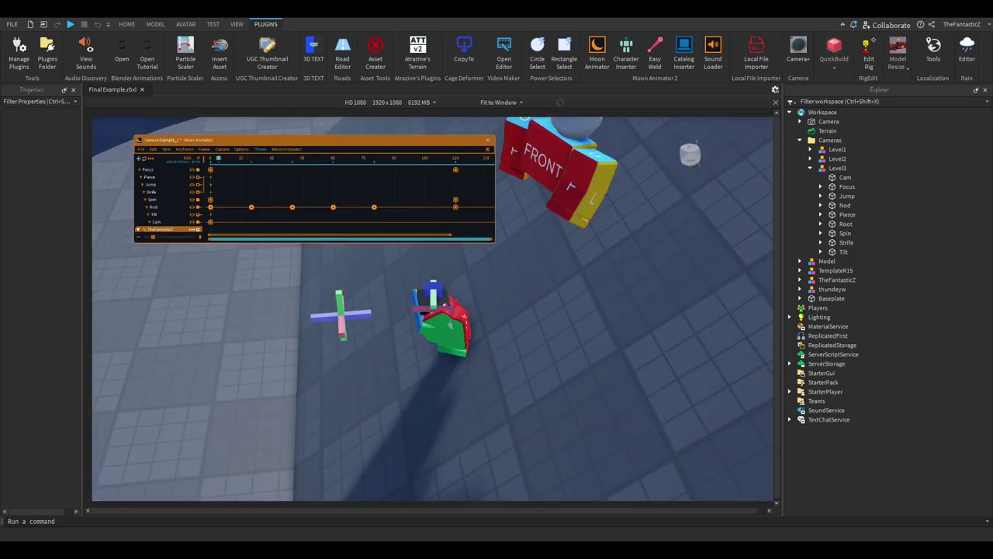
# Step: Add keyframes at frame 160 to Level3's rig parts, including Focus, Pierce, Jump and Strife
pyautogui.click(374, 207)
pyautogui.click(388, 187)
pyautogui.scroll(-1, 349, 194)
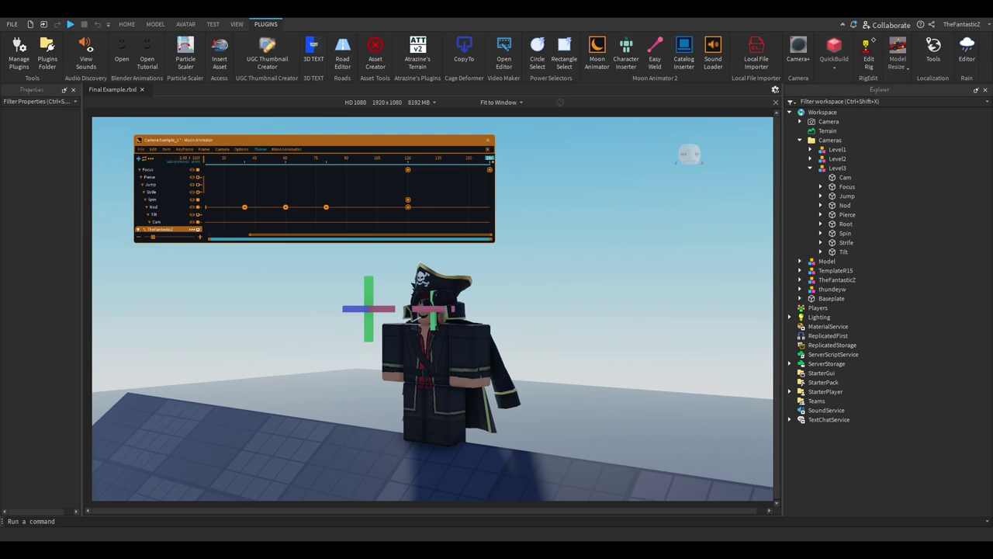
pyautogui.scroll(5, 155, 198)
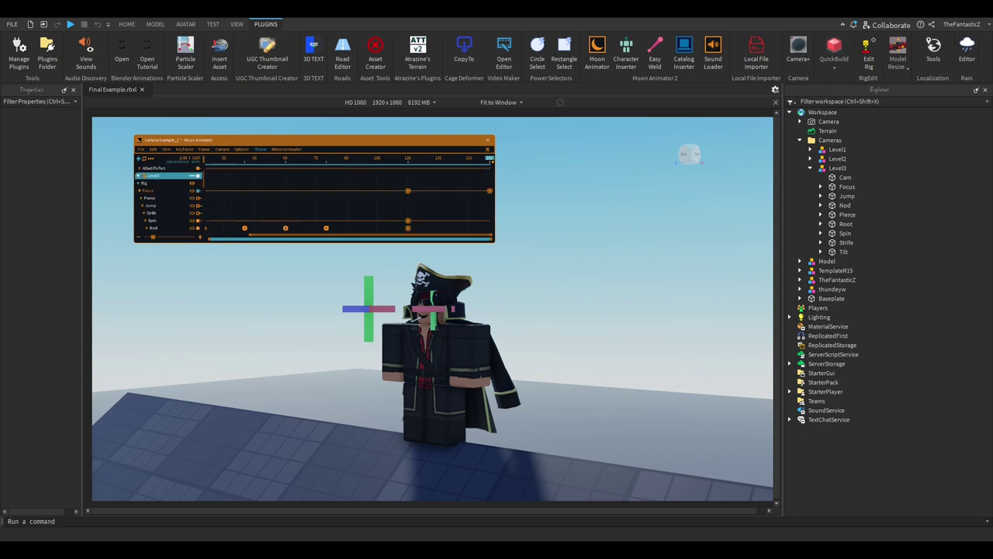
pyautogui.click(145, 198)
pyautogui.press('=')
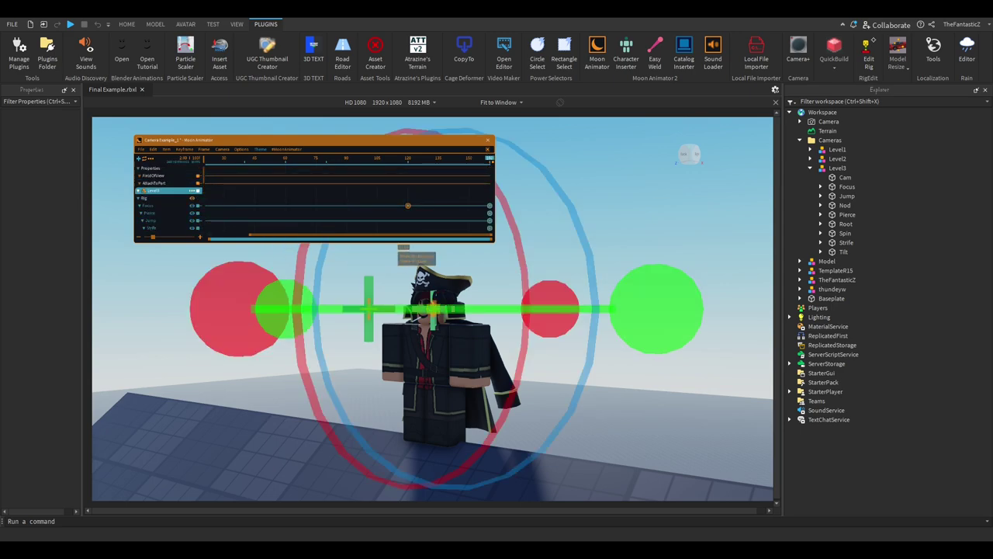
# Step: Add keyframes at frame 120 to all of Level3's rig parts and play the animation onward from there
pyautogui.scroll(-8, 311, 206)
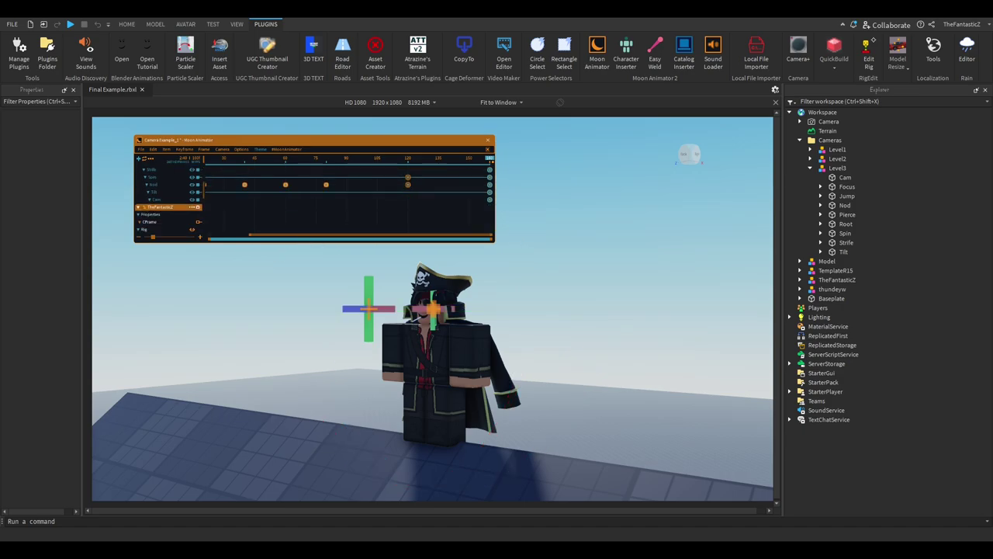
pyautogui.scroll(3, 310, 206)
pyautogui.click(407, 159)
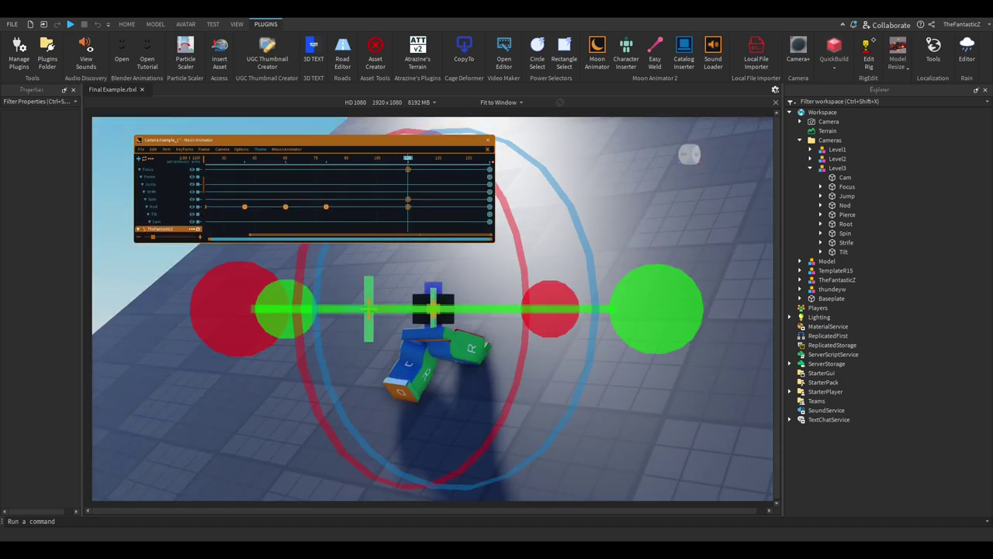
pyautogui.scroll(4, 310, 201)
pyautogui.press('=')
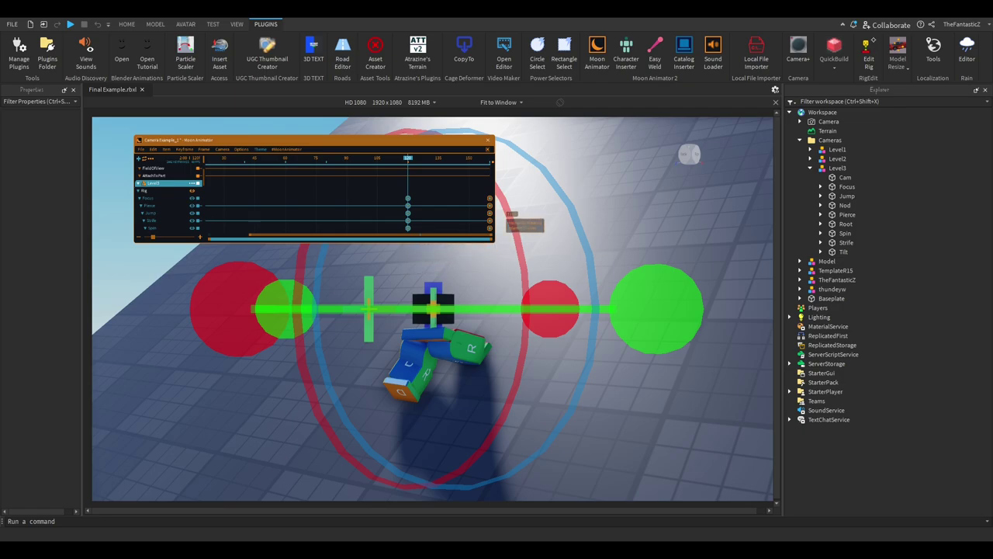
pyautogui.scroll(-6, 311, 200)
pyautogui.press('space')
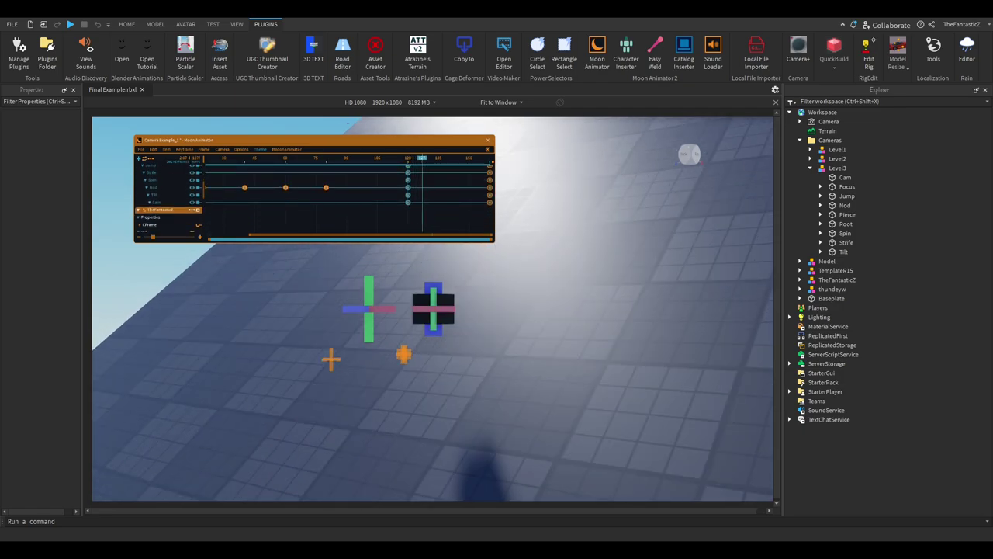
# Step: Add keyframes at frame 0 to all of Level3's rig parts and play back the animation from the start
pyautogui.moveTo(486, 157); pyautogui.dragTo(210, 158)
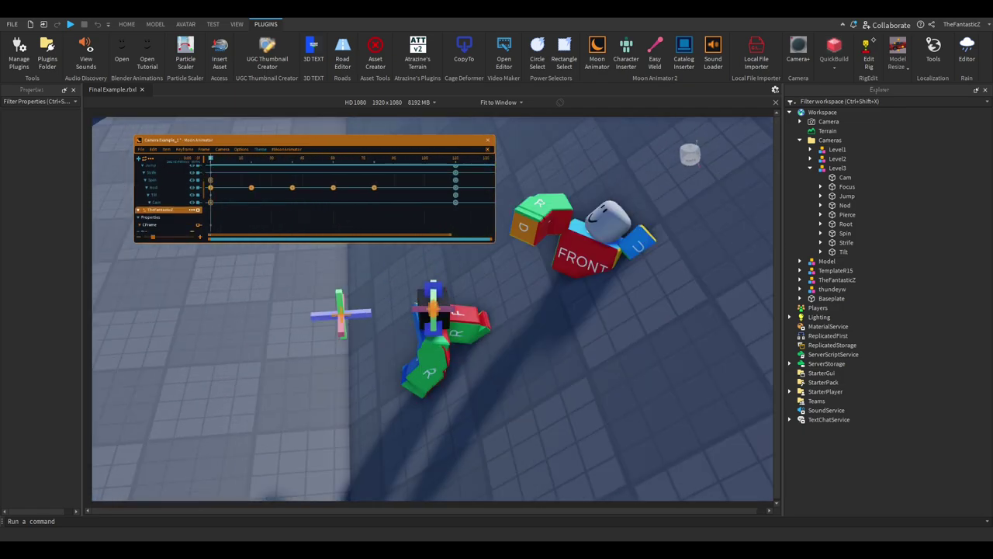
pyautogui.scroll(2, 310, 200)
pyautogui.scroll(3, 311, 200)
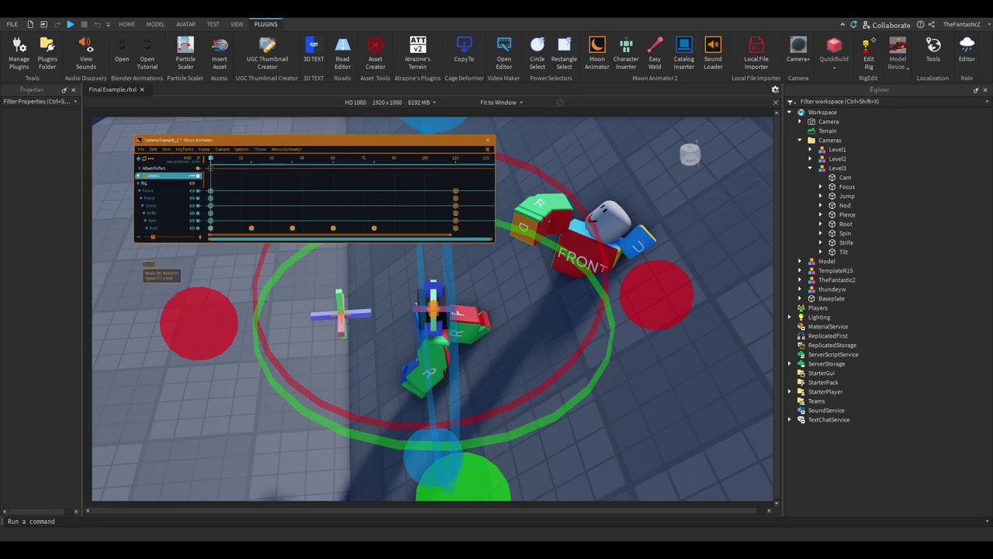
pyautogui.click(118, 268)
pyautogui.press('space')
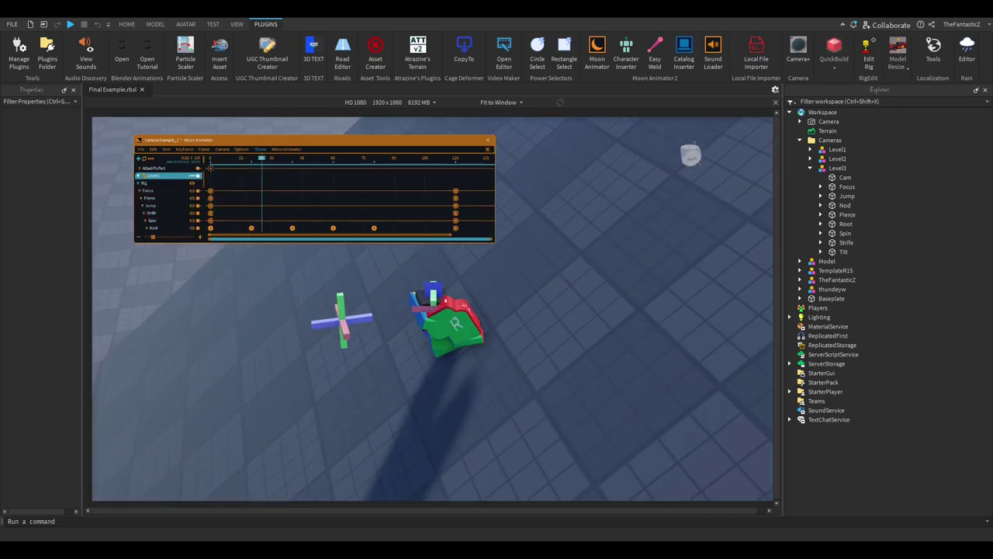
pyautogui.press('space')
pyautogui.scroll(-3, 310, 201)
pyautogui.click(210, 158)
pyautogui.press('space')
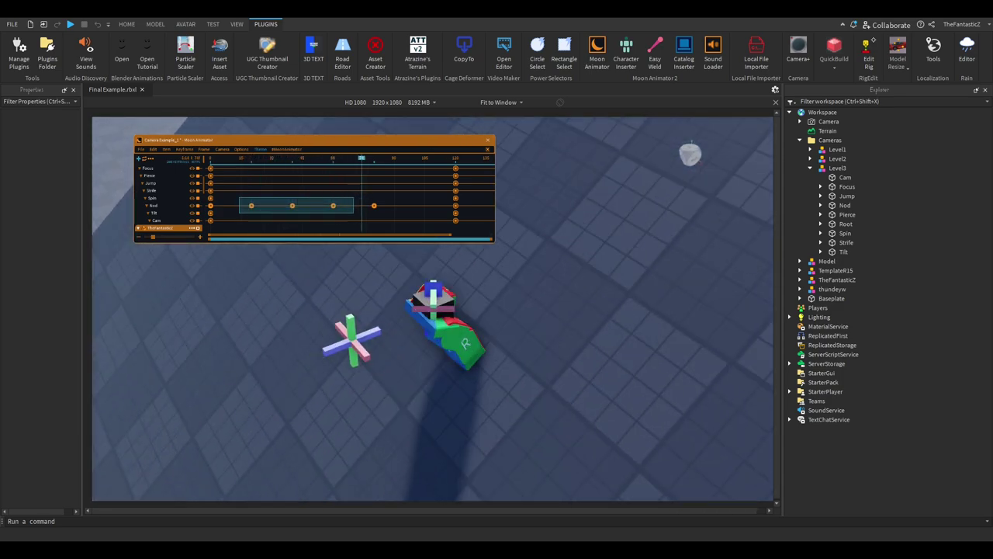
# Step: Move Nod's frame 20 keyframe to frame 10 and its frame 40 keyframe earlier, and play back the animation
pyautogui.moveTo(353, 212); pyautogui.dragTo(277, 209)
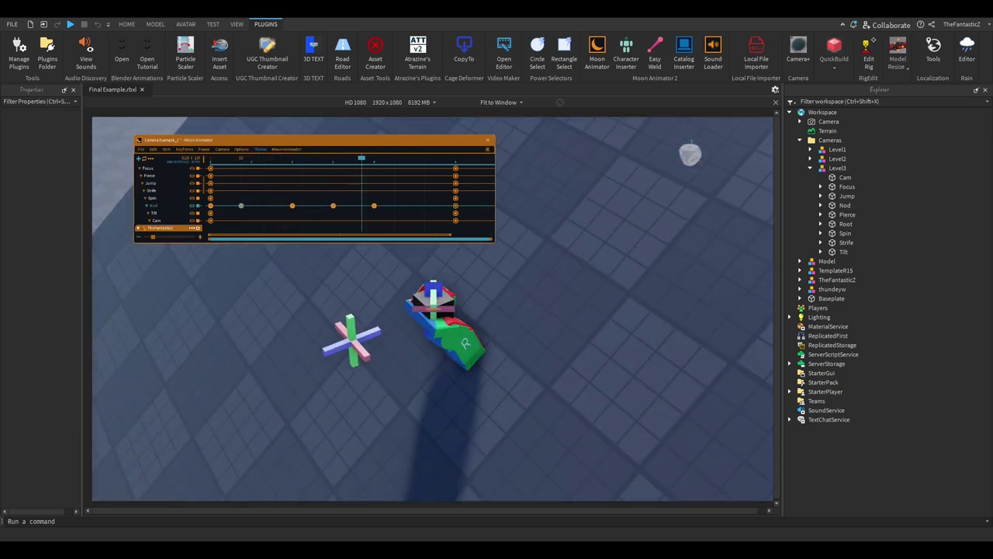
pyautogui.moveTo(233, 206); pyautogui.dragTo(230, 206)
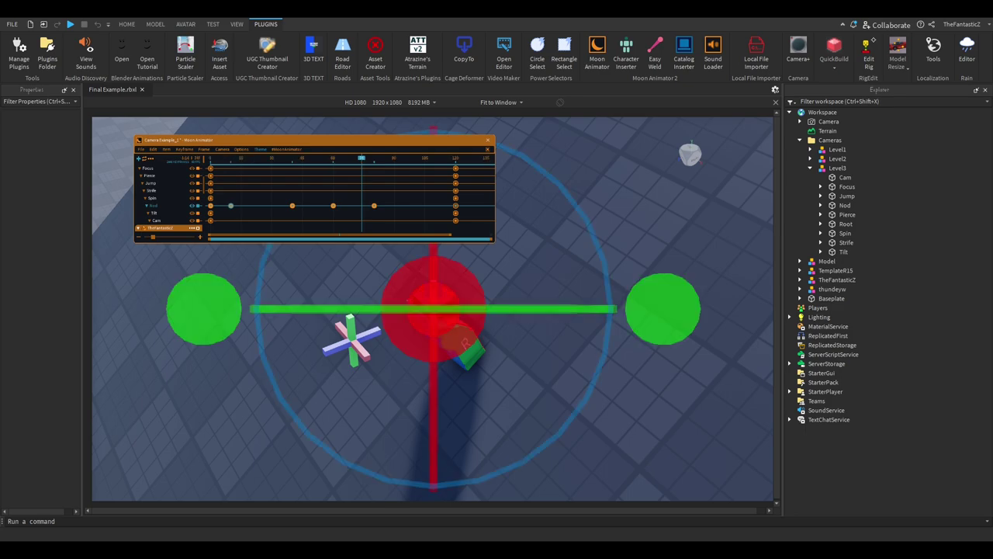
pyautogui.moveTo(293, 206); pyautogui.dragTo(263, 212)
pyautogui.press('space')
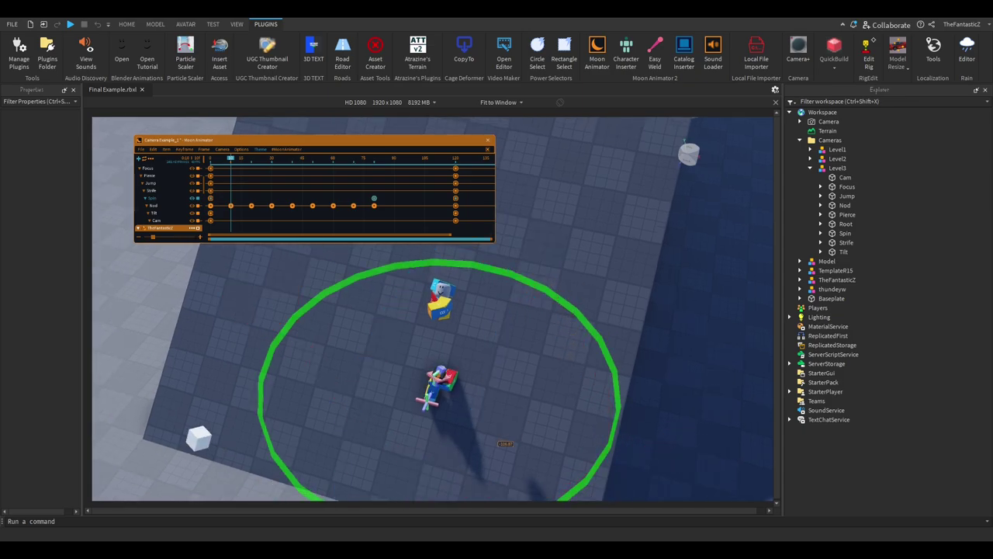
# Step: Rotate Spin at frame 10, set Spin's keyframes from frame 0 through 70 to Sine easing with the In direction, and play back
pyautogui.moveTo(483, 452); pyautogui.dragTo(483, 452)
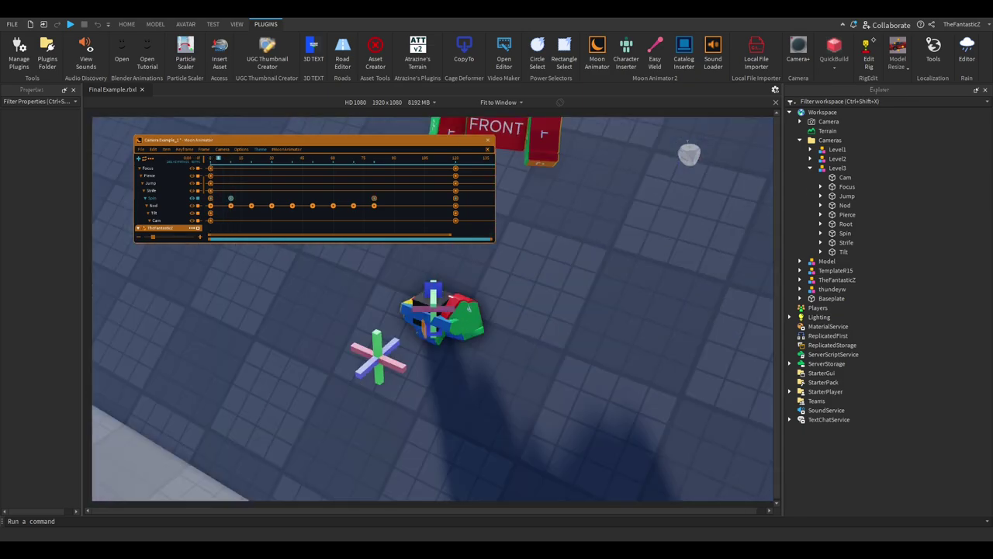
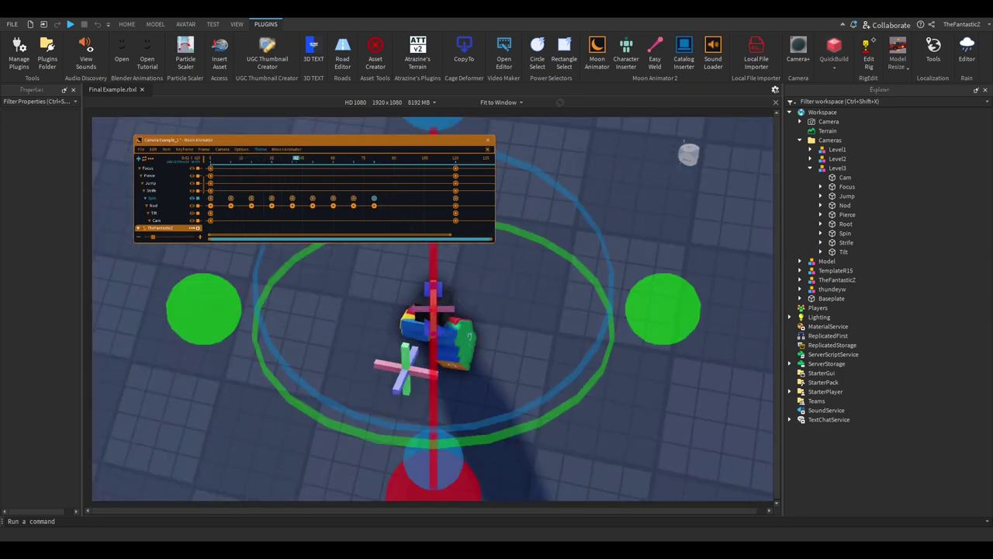
pyautogui.moveTo(208, 196); pyautogui.dragTo(347, 205)
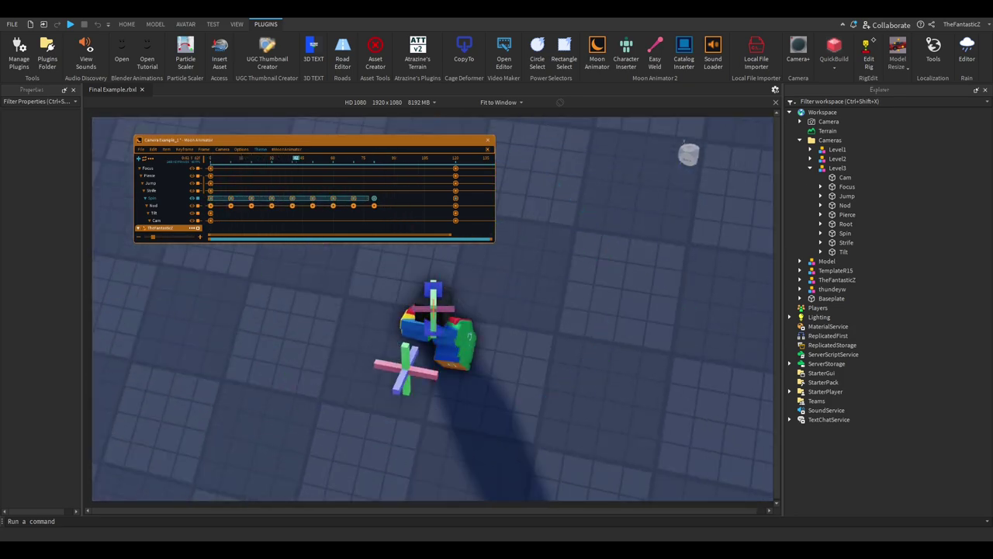
pyautogui.click(185, 149)
pyautogui.click(194, 158)
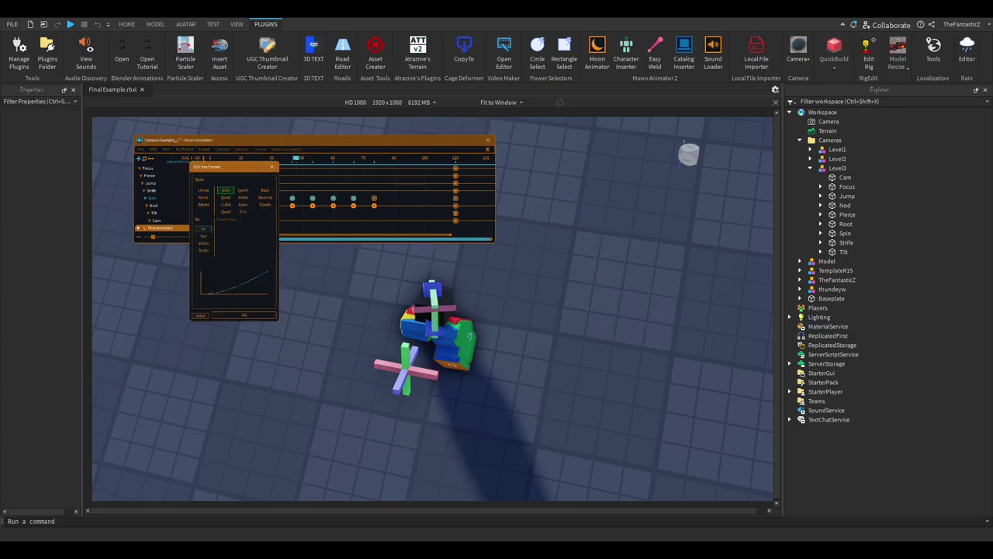
pyautogui.click(245, 315)
pyautogui.press('space')
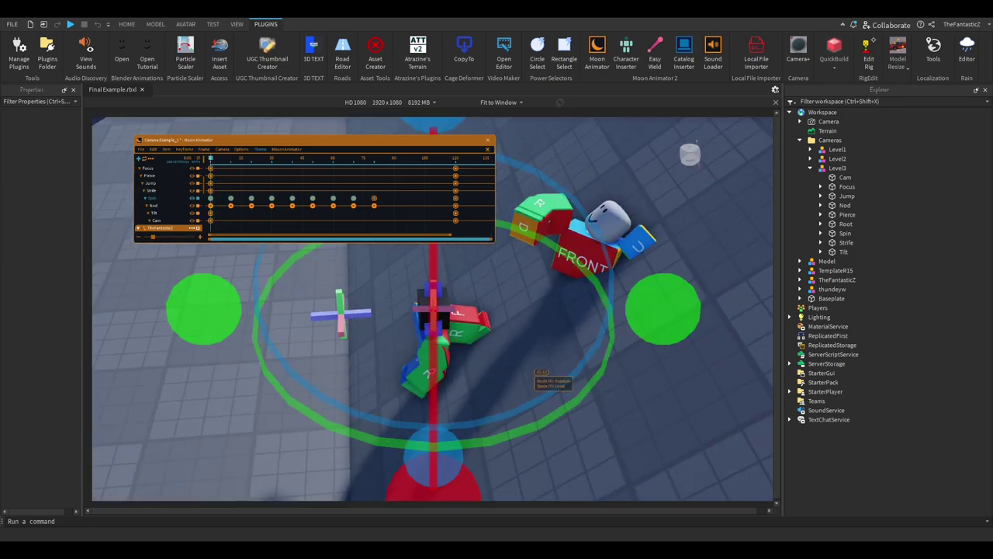
# Step: Rotate Spin at frame 0 and refine its angle while playing back the start of the animation
pyautogui.moveTo(659, 343); pyautogui.dragTo(652, 379)
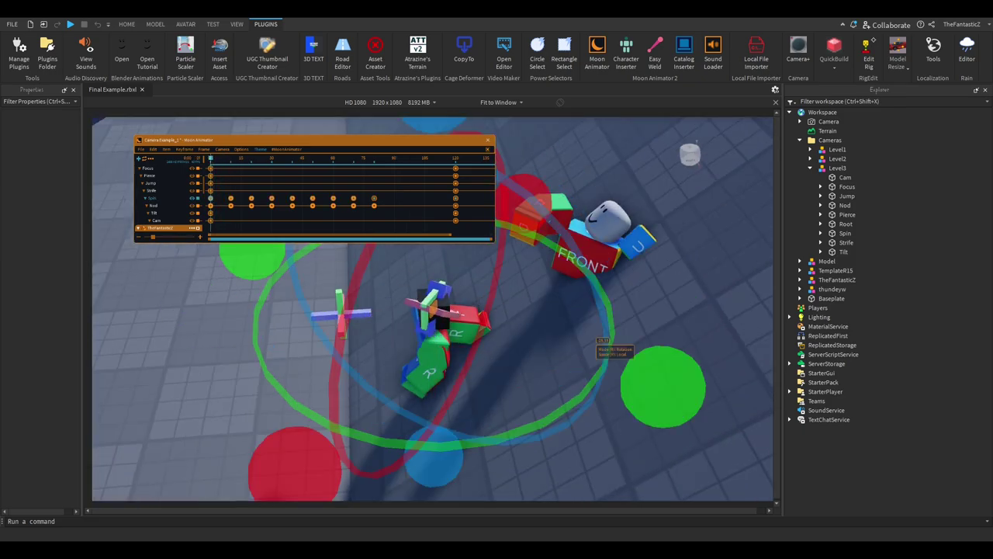
pyautogui.press('space')
pyautogui.press('space')
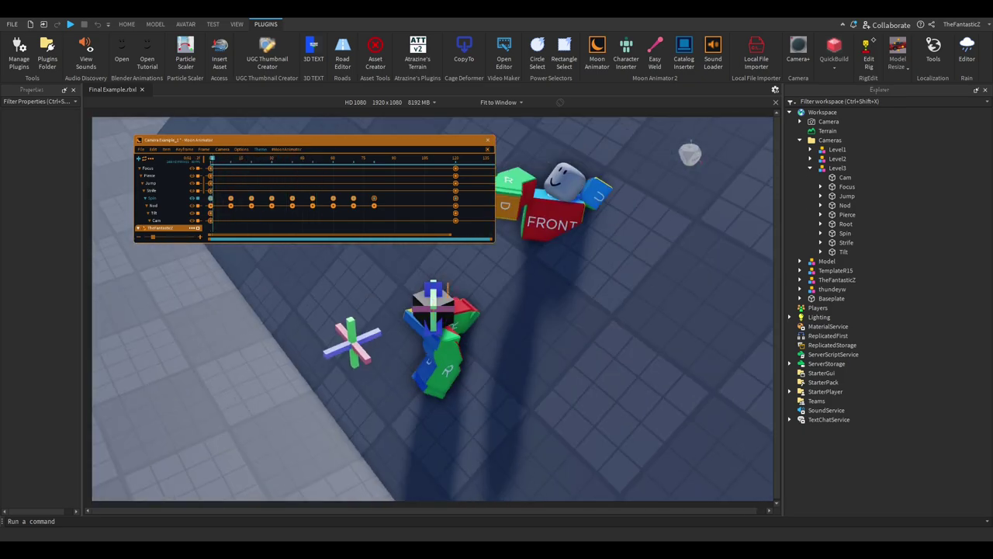
pyautogui.moveTo(610, 315); pyautogui.dragTo(605, 346)
pyautogui.press('space')
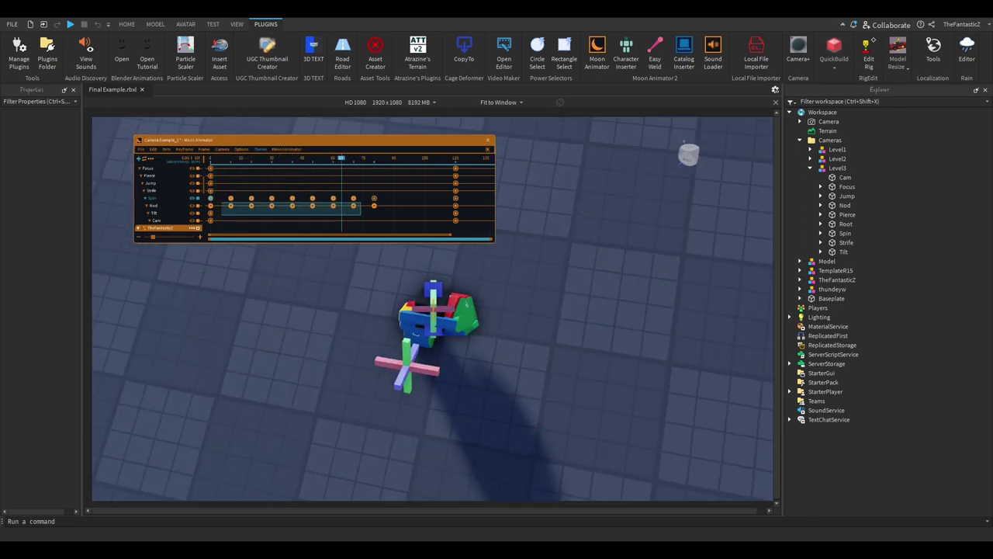
# Step: Delete Nod's keyframes from frame 10 through frame 70 and set its frame 0 keyframe's easing to Linear
pyautogui.moveTo(221, 203); pyautogui.dragTo(361, 215)
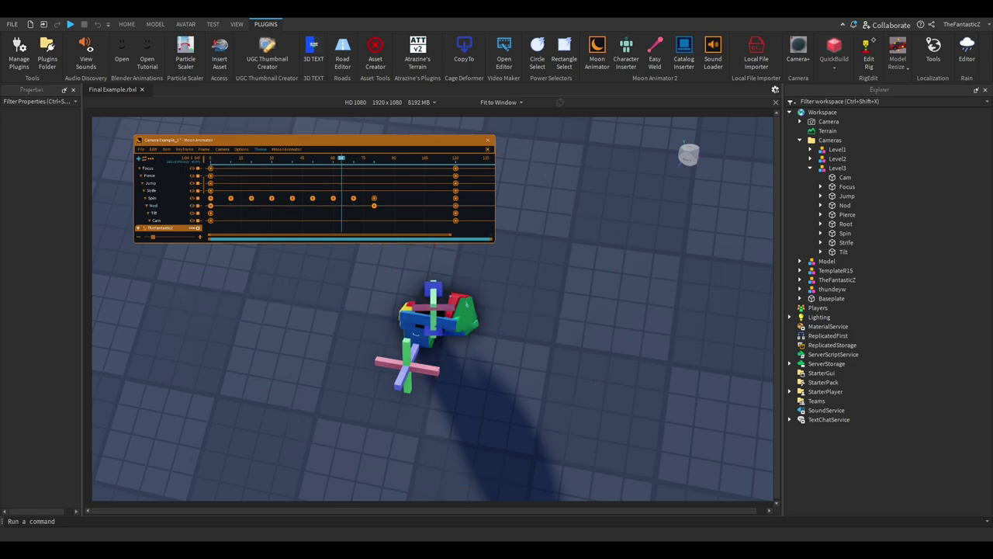
pyautogui.click(184, 149)
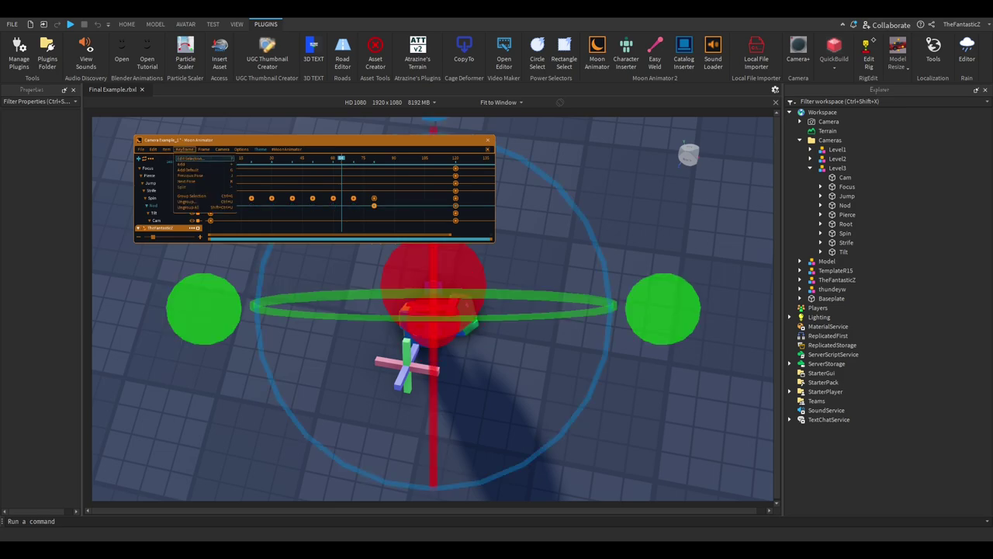
pyautogui.click(191, 170)
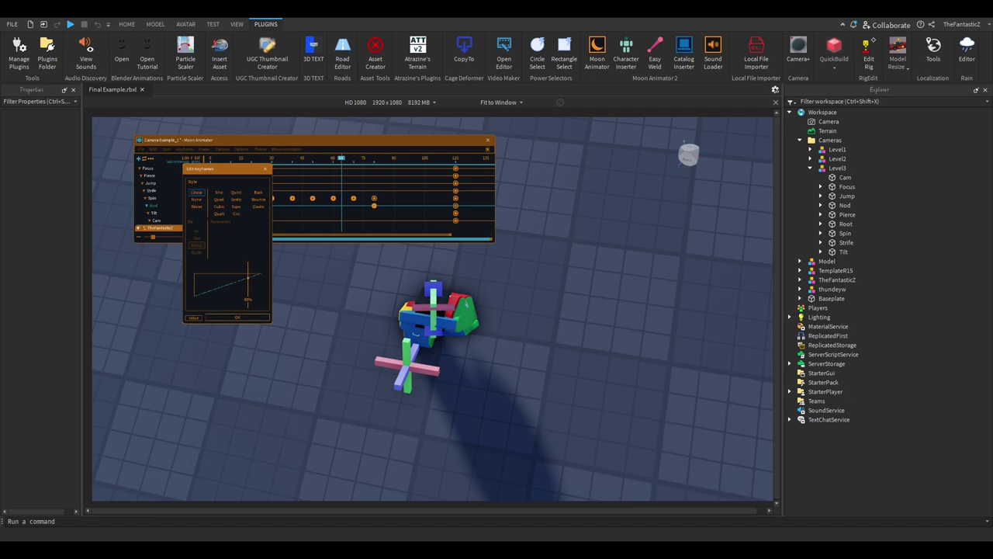
pyautogui.click(237, 317)
# Step: Rotate Nod at frame 30 and at frame 60 to keyframe new camera angles around the tumbling character
pyautogui.moveTo(210, 158); pyautogui.dragTo(258, 150)
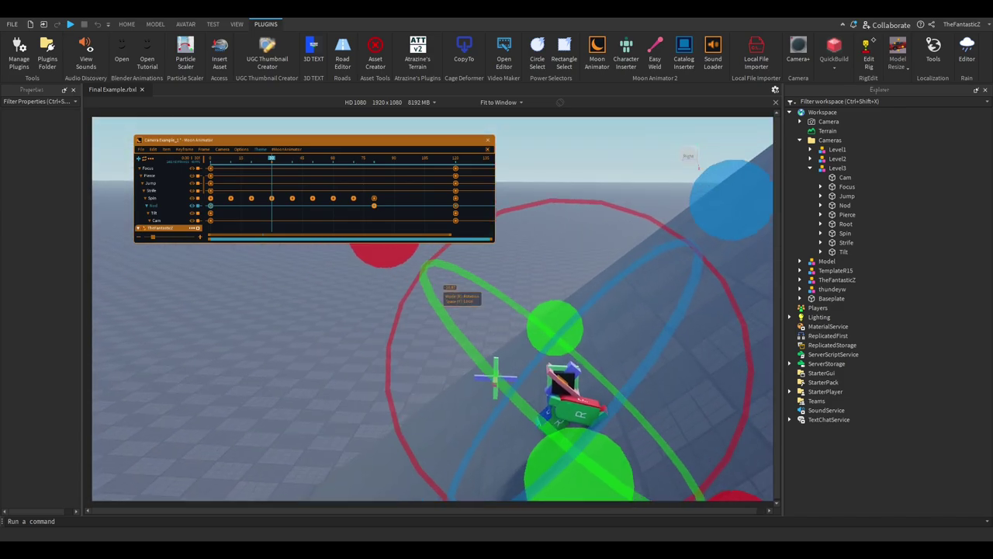
pyautogui.moveTo(387, 261); pyautogui.dragTo(388, 262)
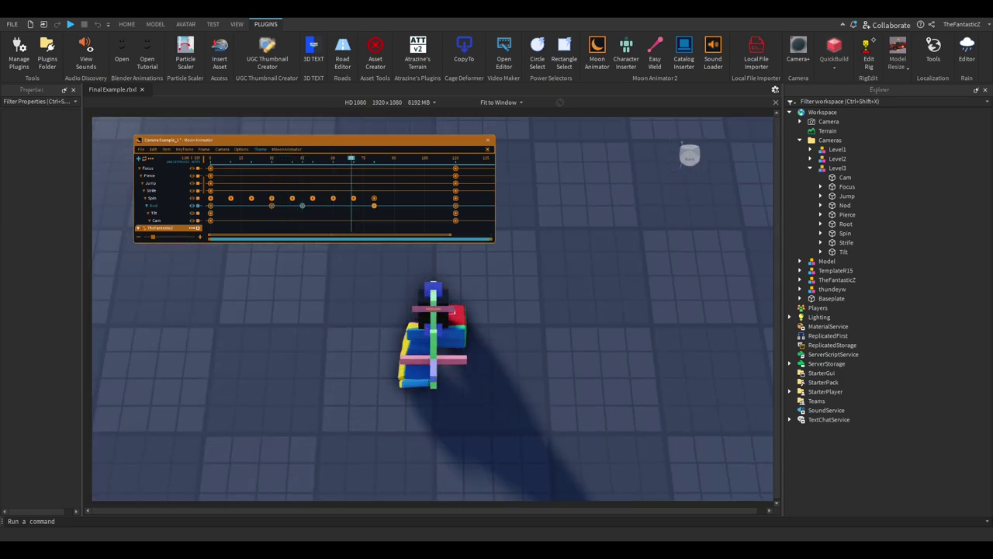
pyautogui.moveTo(595, 318); pyautogui.dragTo(593, 317, button='right')
pyautogui.moveTo(444, 327); pyautogui.dragTo(443, 327, button='right')
pyautogui.press('d')
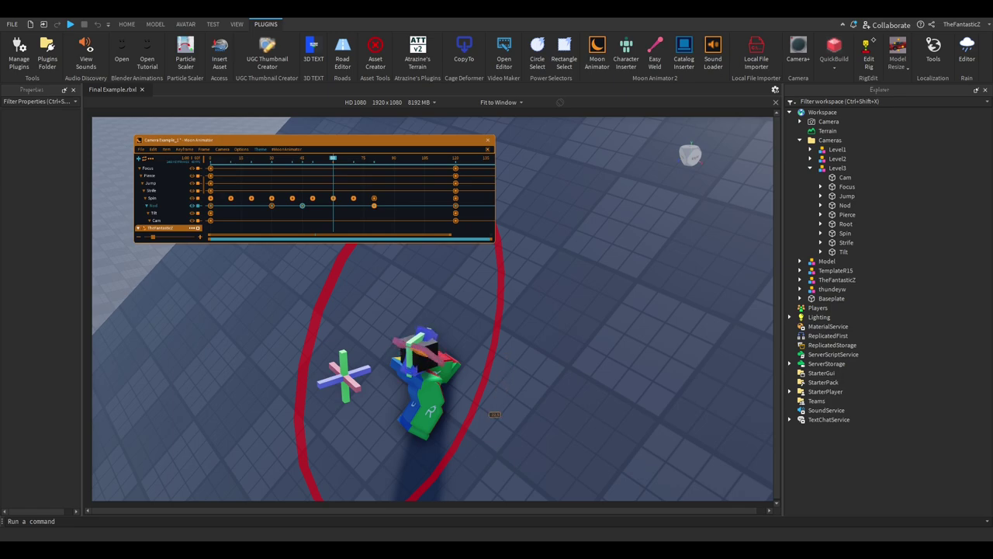
pyautogui.moveTo(491, 411); pyautogui.dragTo(493, 405)
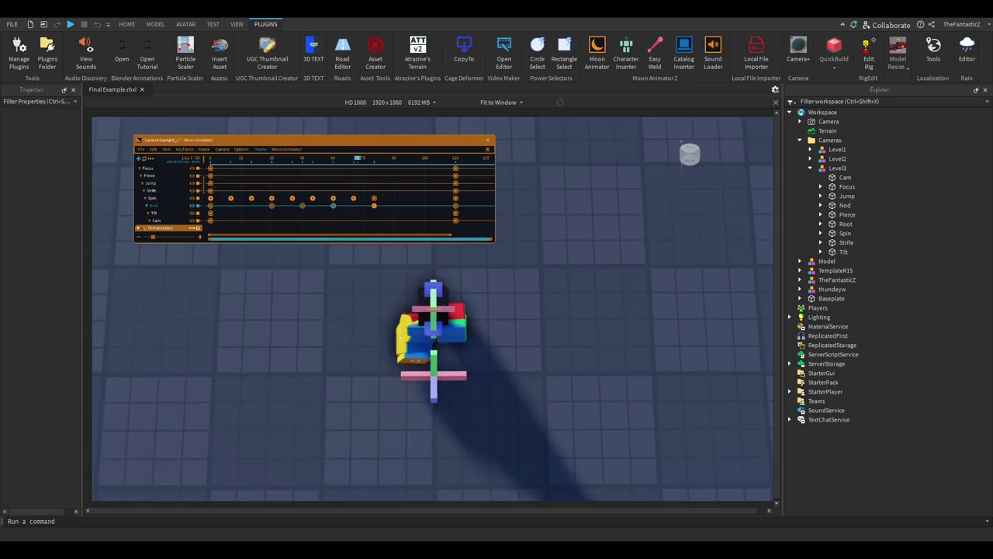
# Step: Rotate Nod at frame 80 to update the camera angle at that keyframe
pyautogui.press('r')
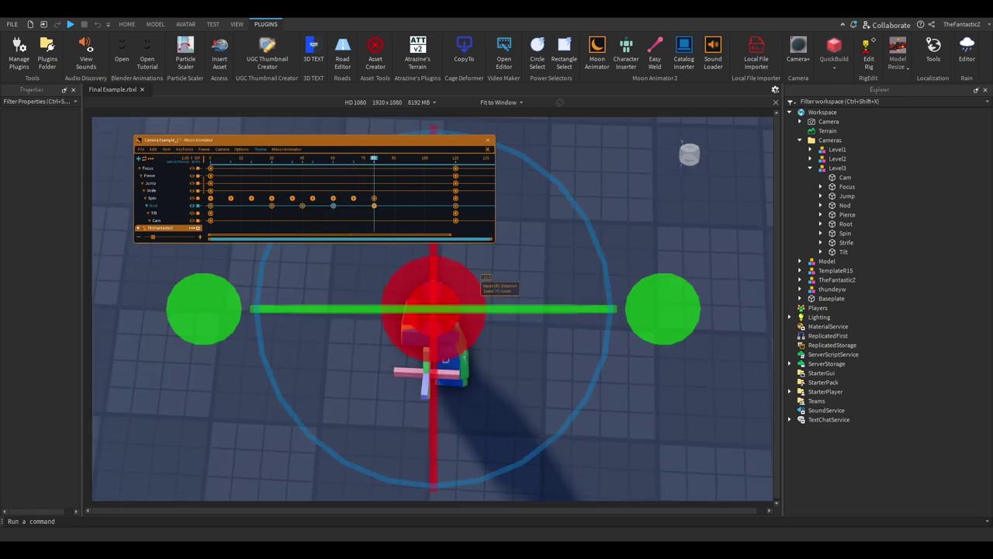
pyautogui.press('d')
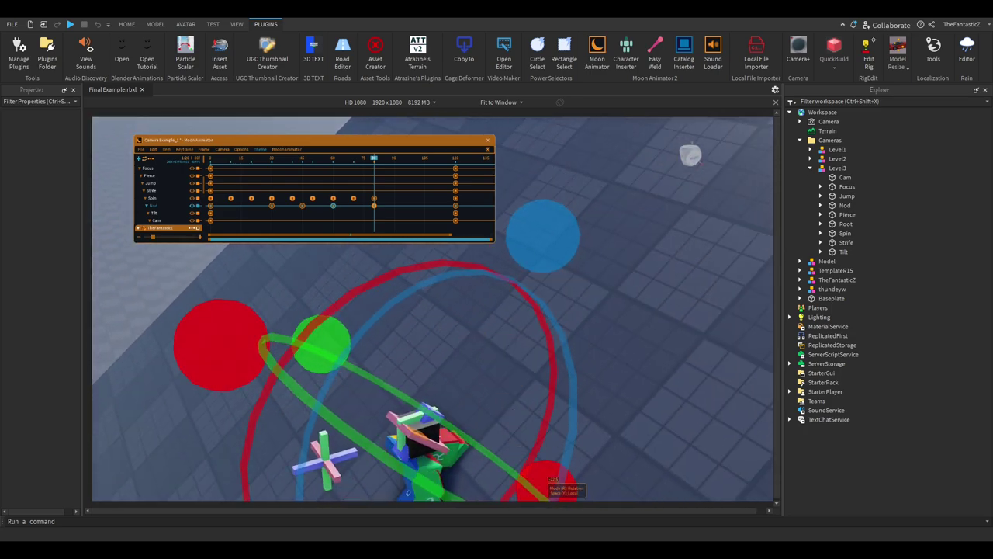
pyautogui.moveTo(548, 476); pyautogui.dragTo(582, 398)
# Step: Set the easing of Nod's keyframe at frame 0 to Sine with the Out direction
pyautogui.click(210, 158)
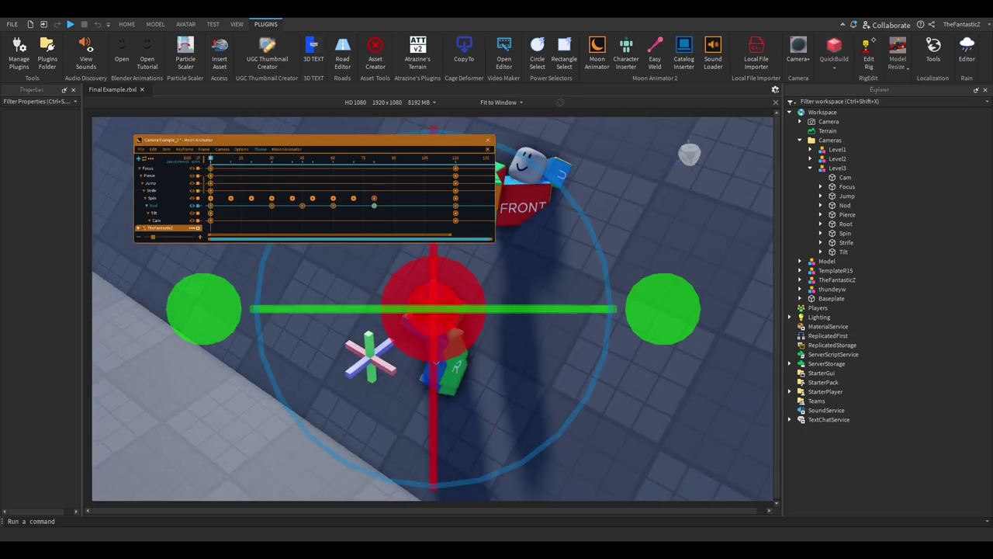
pyautogui.click(210, 158)
pyautogui.click(185, 149)
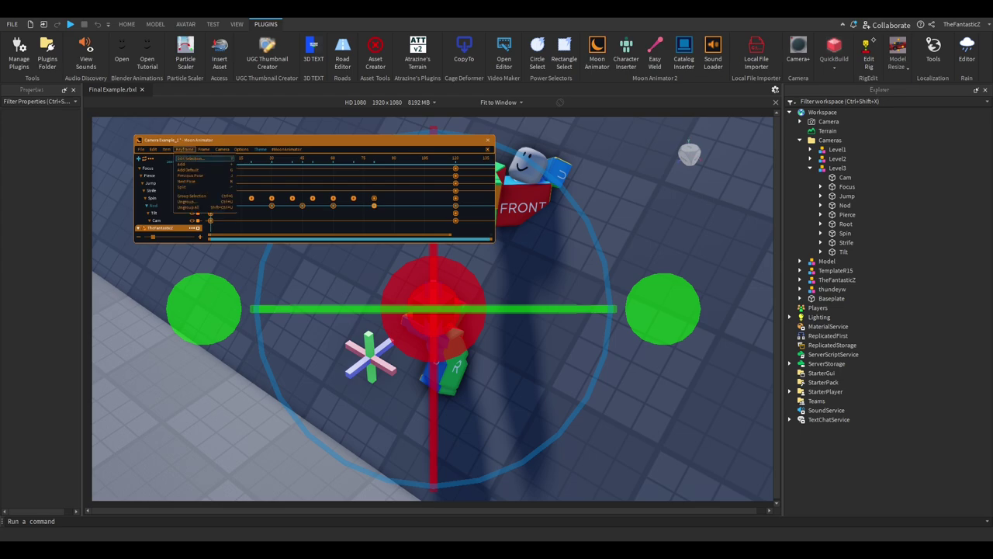
pyautogui.click(192, 158)
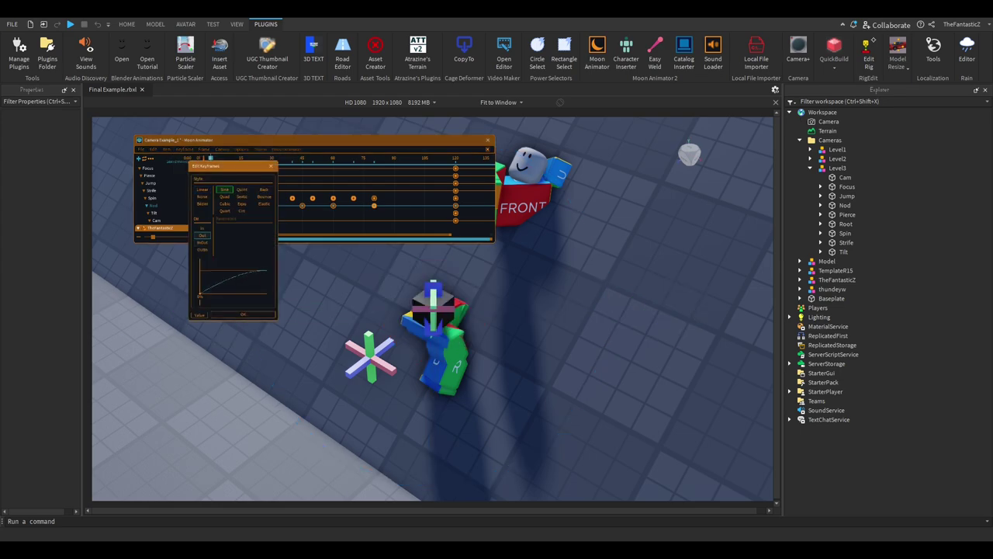
pyautogui.click(243, 314)
# Step: Set the easing of Nod's keyframe at frame 45 to Linear
pyautogui.moveTo(261, 202); pyautogui.dragTo(308, 210)
pyautogui.click(185, 149)
pyautogui.click(192, 158)
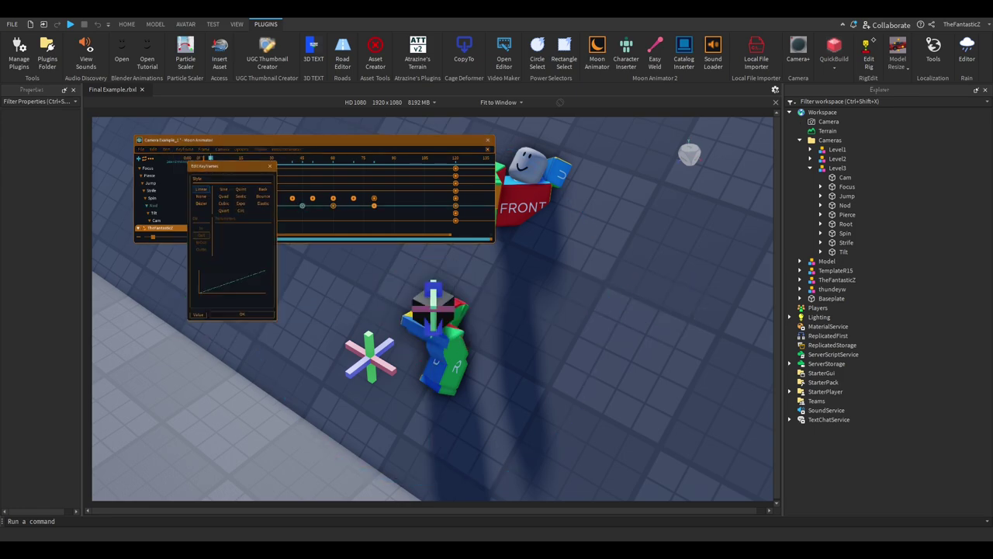
pyautogui.click(242, 314)
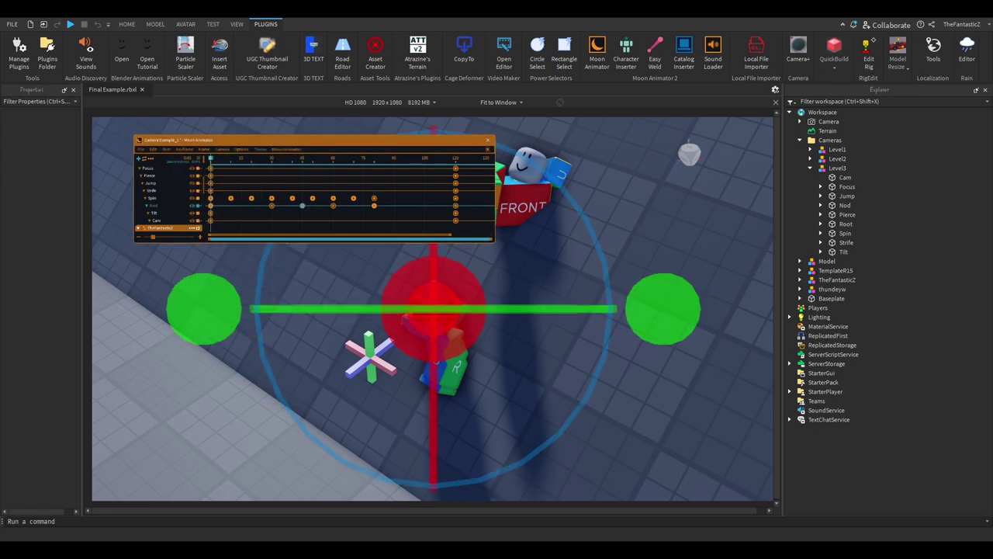
# Step: Set the easing of Nod's keyframe at frame 60 to Sine with the In direction and play back the animation
pyautogui.moveTo(328, 202); pyautogui.dragTo(339, 209)
pyautogui.click(185, 150)
pyautogui.click(191, 158)
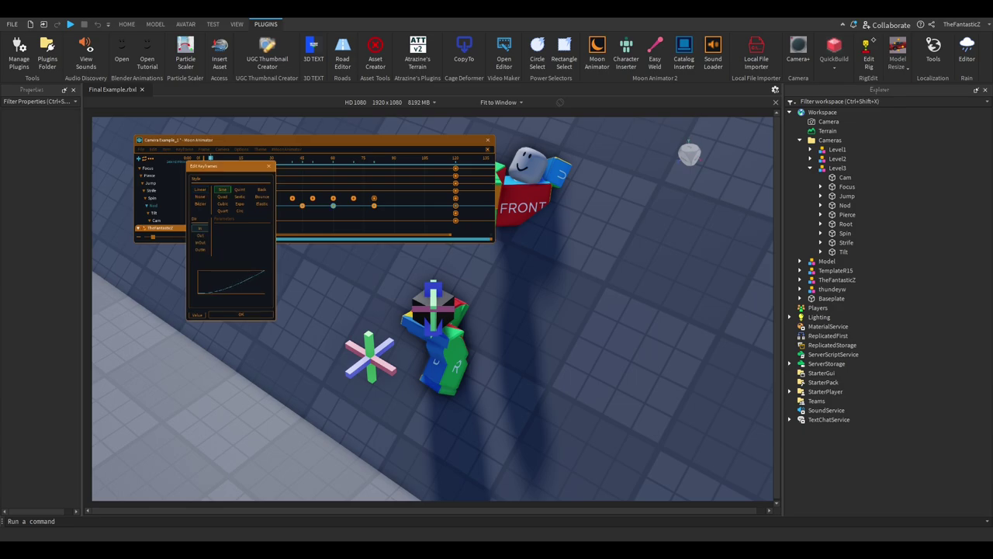
pyautogui.click(241, 314)
pyautogui.press('space')
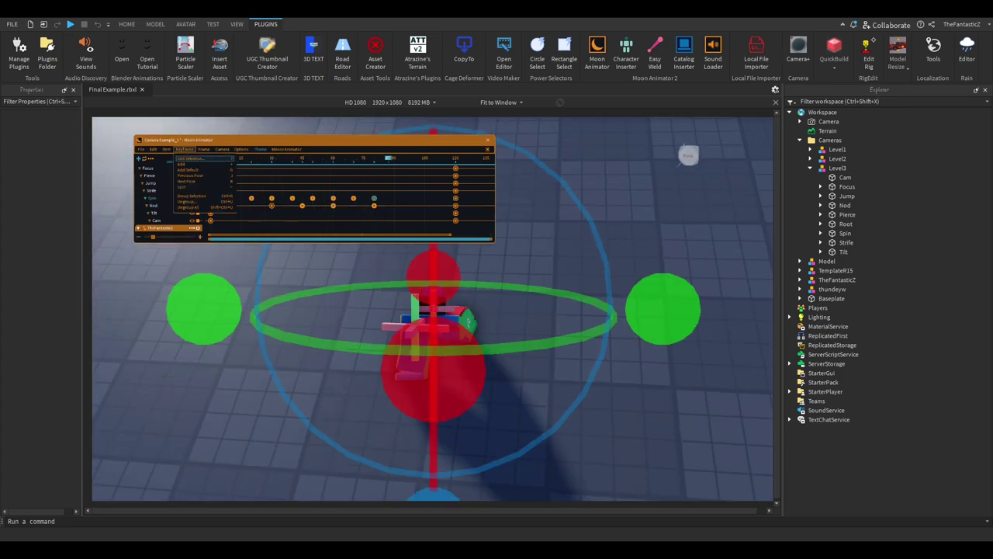
# Step: Try Quint easing with the Out and InOut directions on Spin's selected keyframe at frame 80 and play back the animation
pyautogui.click(194, 159)
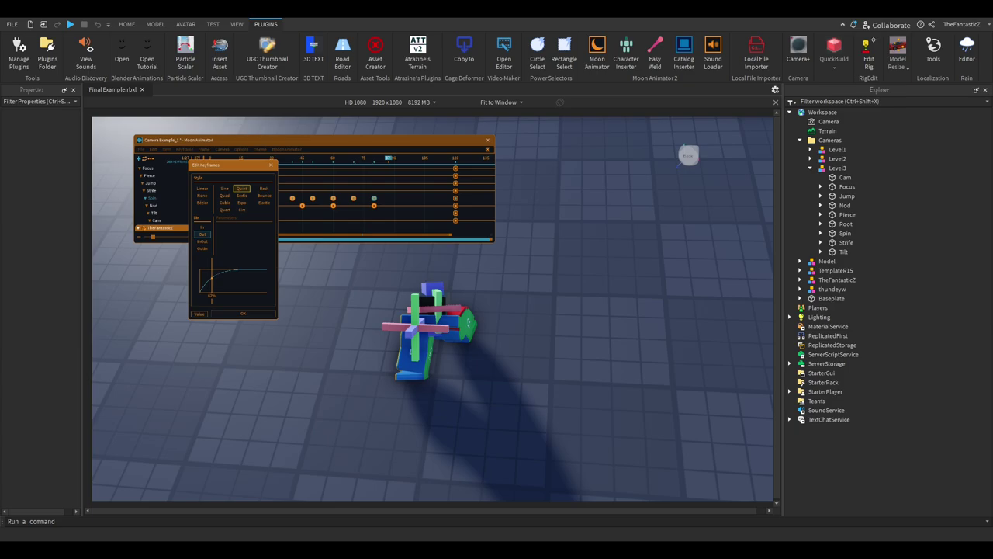
pyautogui.click(243, 314)
pyautogui.press('space')
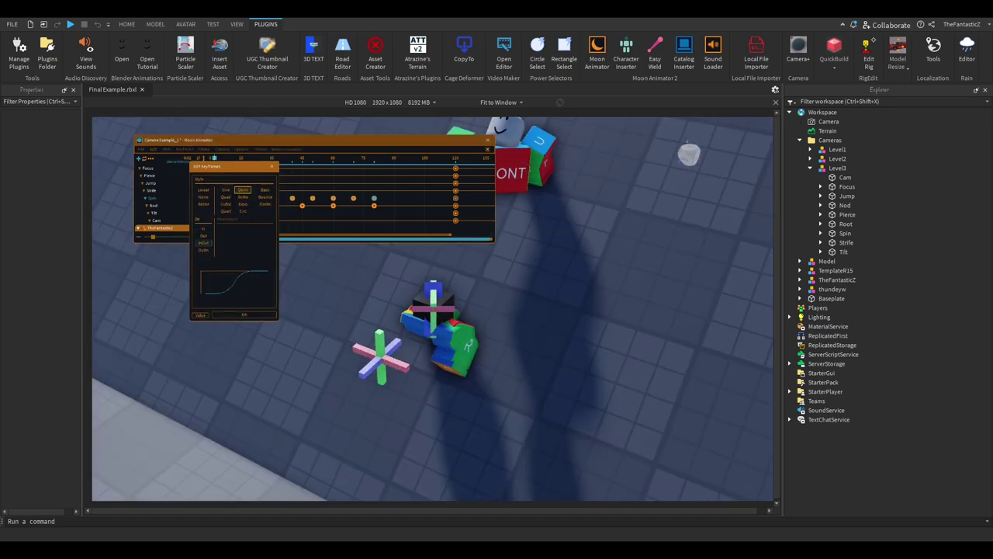
pyautogui.click(244, 315)
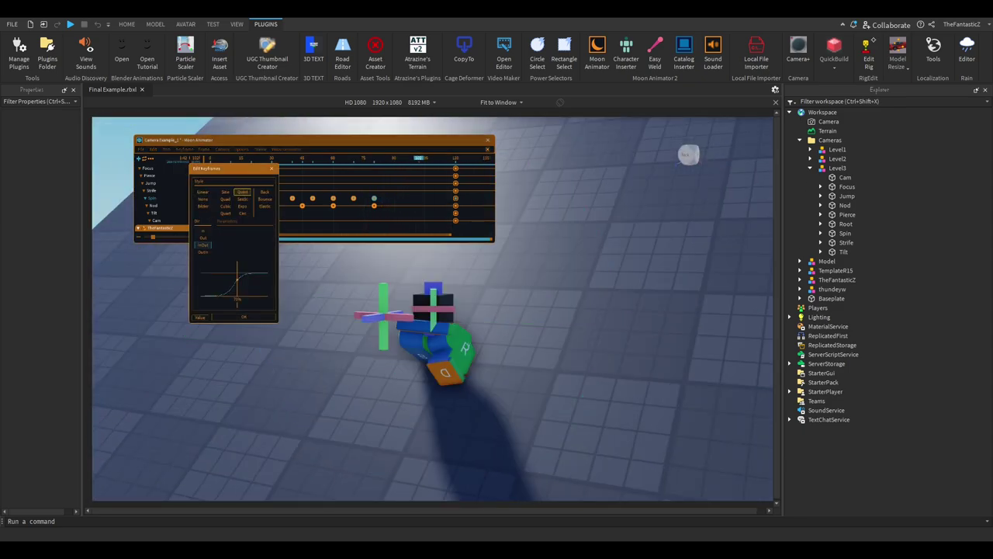
pyautogui.press('Return')
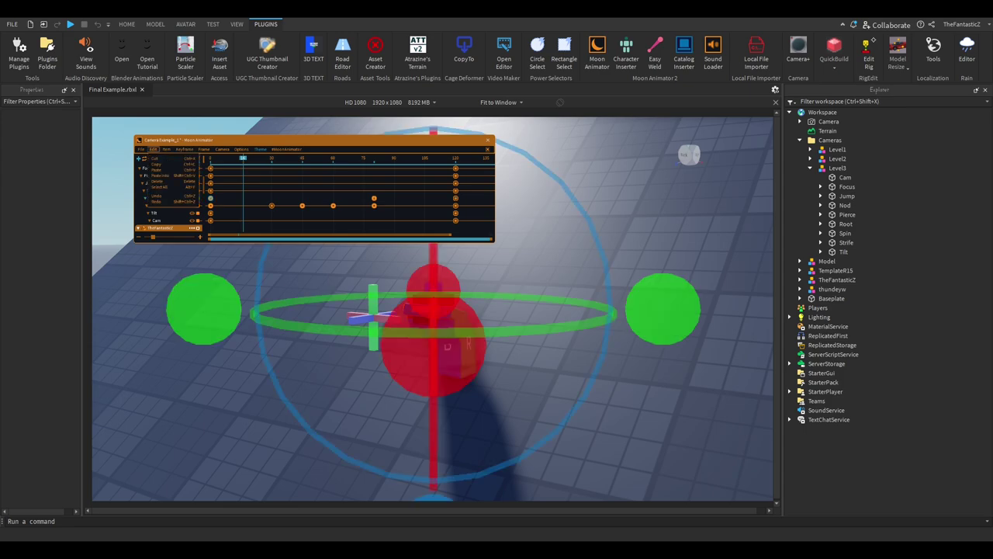
# Step: Copy Spin's keyframe at frame 0 and paste it at frame 80
pyautogui.click(158, 165)
pyautogui.click(374, 159)
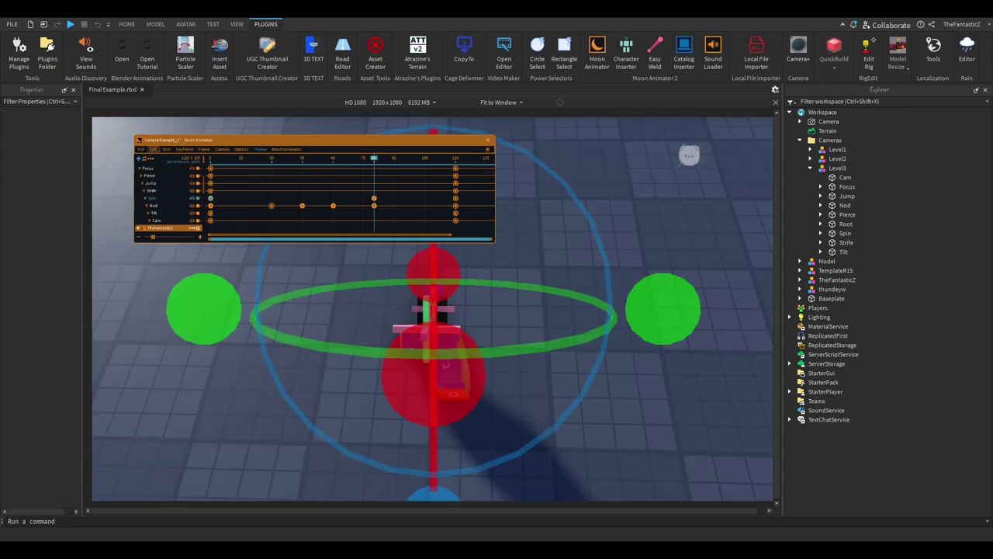
pyautogui.click(158, 170)
# Step: Set the easing of Spin's keyframes from frame 0 to frame 80 to Linear
pyautogui.moveTo(206, 194); pyautogui.dragTo(383, 203)
pyautogui.click(185, 149)
pyautogui.click(198, 158)
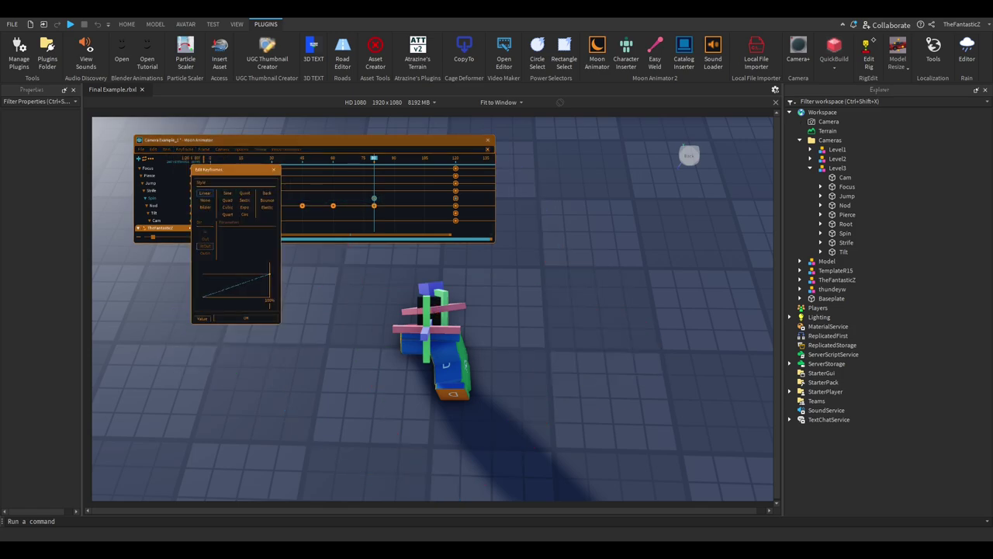
pyautogui.click(246, 318)
# Step: Rotate Spin about its vertical axis at frame 20 to keyframe a new camera angle around the character
pyautogui.moveTo(211, 159); pyautogui.dragTo(251, 159)
pyautogui.moveTo(597, 325); pyautogui.dragTo(641, 396, button='right')
pyautogui.moveTo(593, 448); pyautogui.dragTo(604, 455)
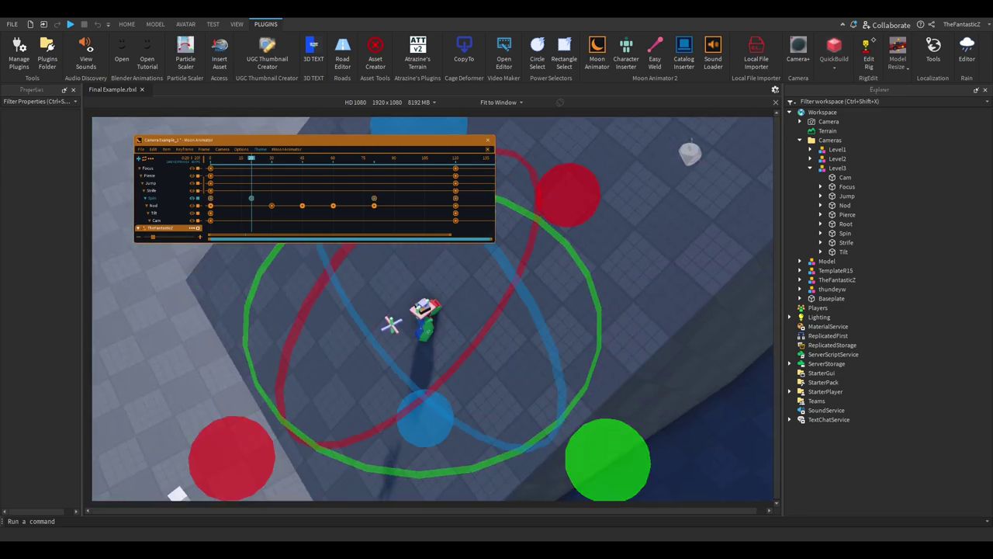
pyautogui.press('space')
pyautogui.moveTo(604, 455); pyautogui.dragTo(571, 326, button='right')
pyautogui.press('space')
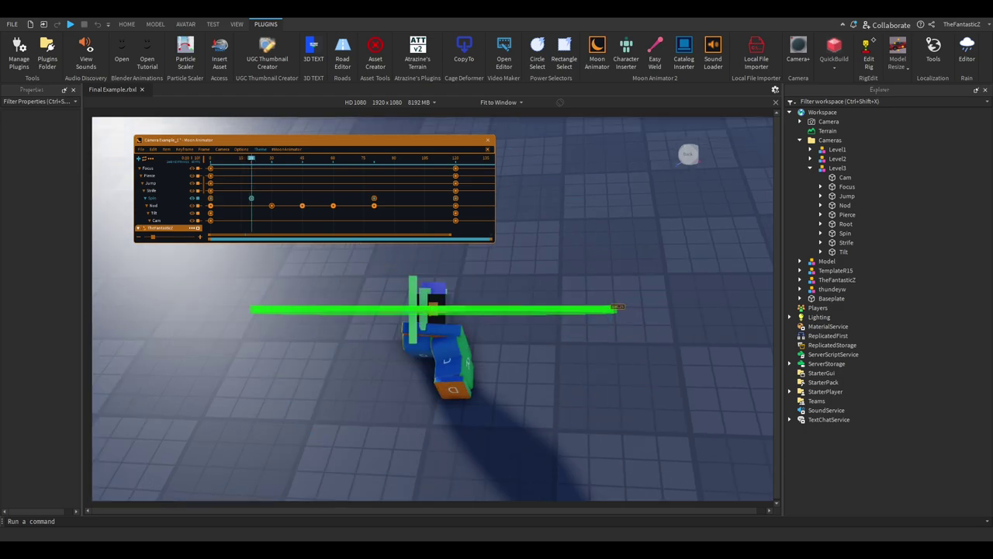
pyautogui.moveTo(612, 309); pyautogui.dragTo(649, 323, button='right')
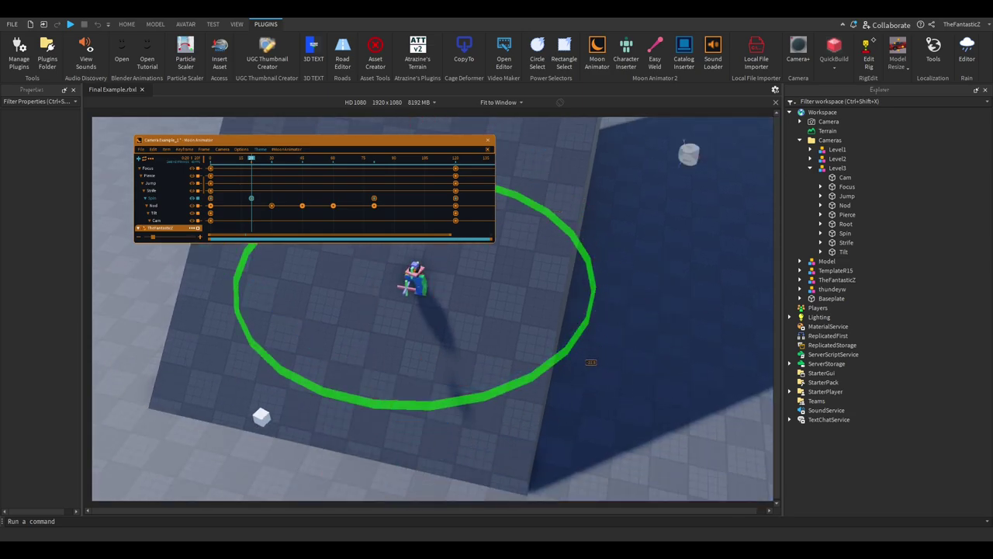
# Step: Place Spin's second intermediate keyframe at frame 65, edit its easing and play back the animation
pyautogui.moveTo(211, 158); pyautogui.dragTo(245, 158)
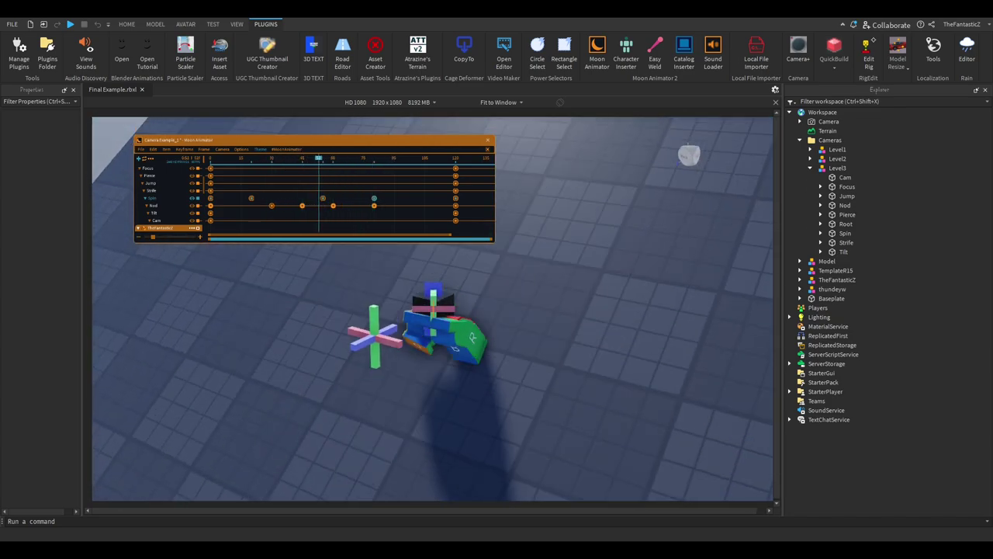
pyautogui.press('space')
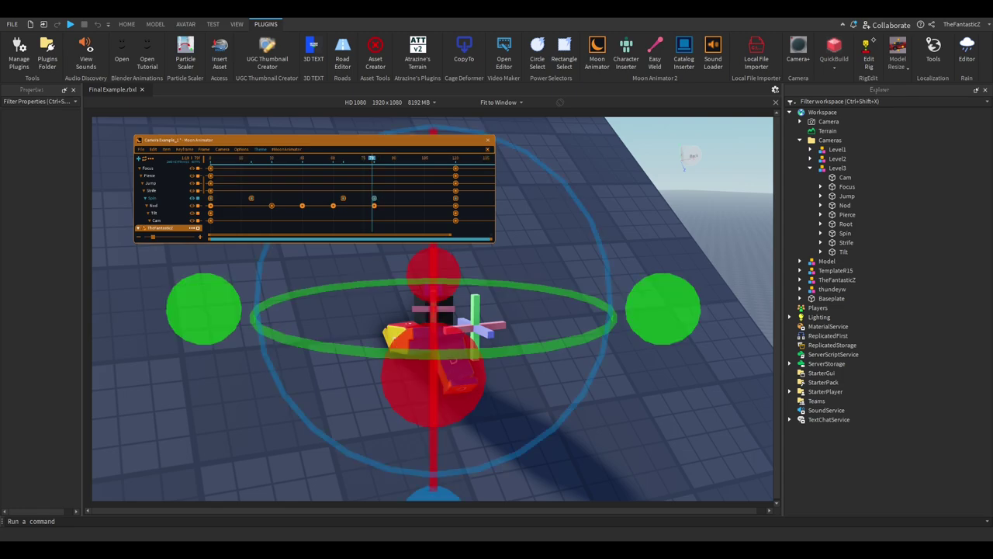
pyautogui.click(185, 149)
pyautogui.click(191, 169)
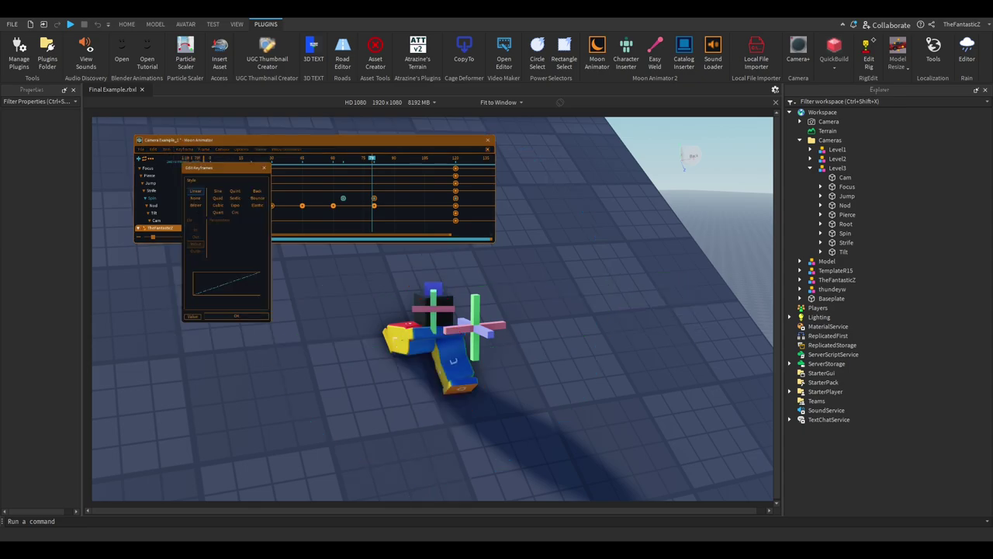
pyautogui.click(237, 316)
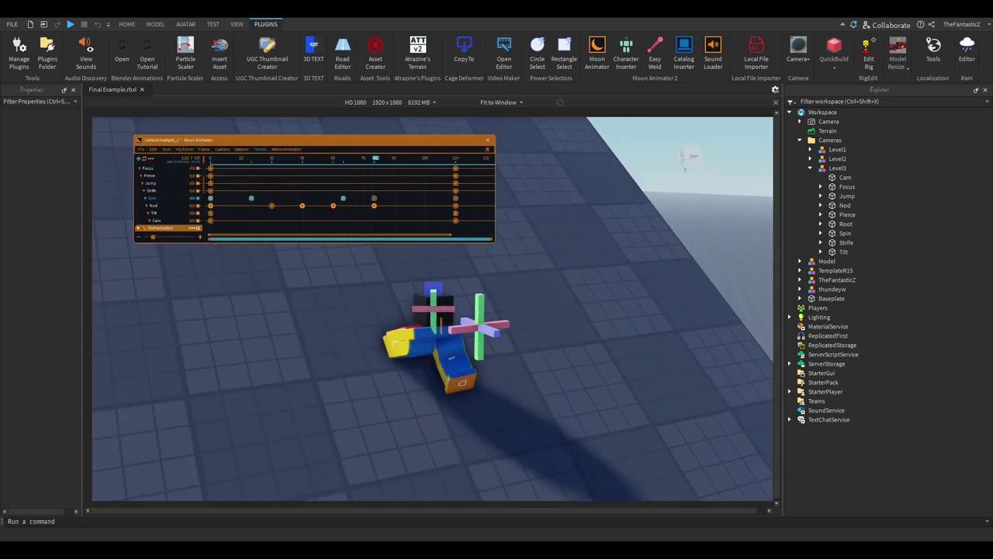
pyautogui.press('space')
# Step: Edit the easing of Spin's keyframe at frame 80, replaying the animation between adjustments
pyautogui.moveTo(365, 183); pyautogui.dragTo(383, 201)
pyautogui.click(185, 149)
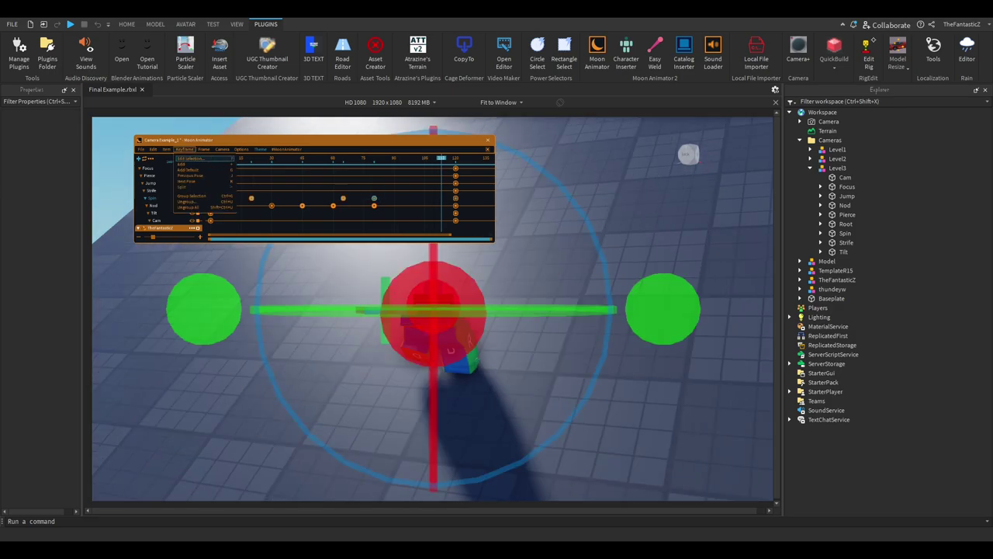
pyautogui.click(194, 158)
pyautogui.click(239, 317)
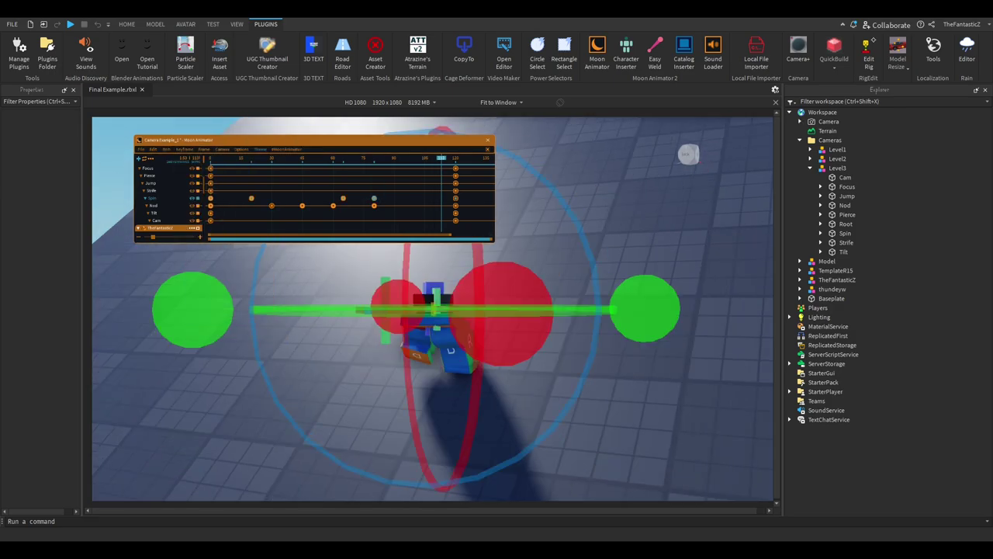
pyautogui.click(322, 158)
pyautogui.press('space')
pyautogui.press('space')
pyautogui.click(184, 149)
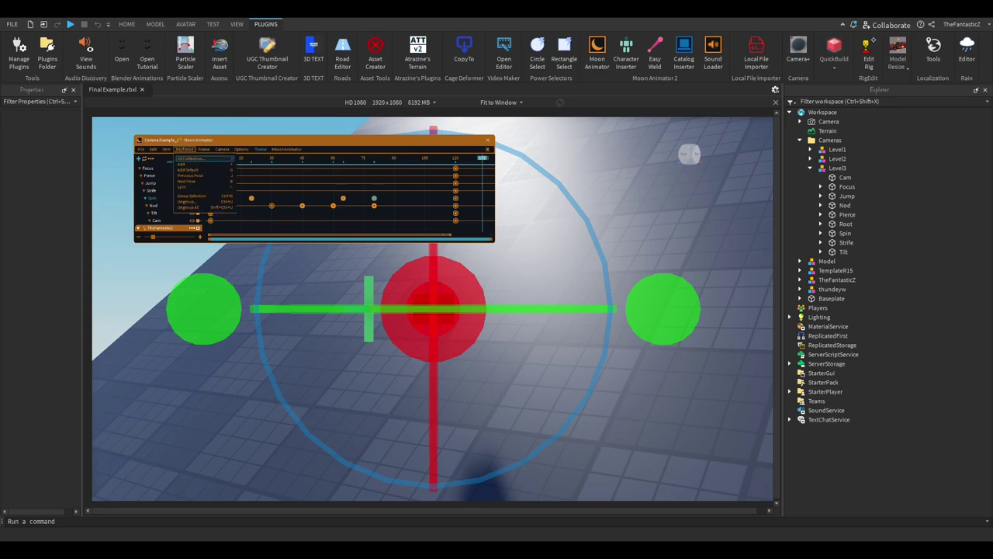
pyautogui.click(194, 159)
pyautogui.press('Return')
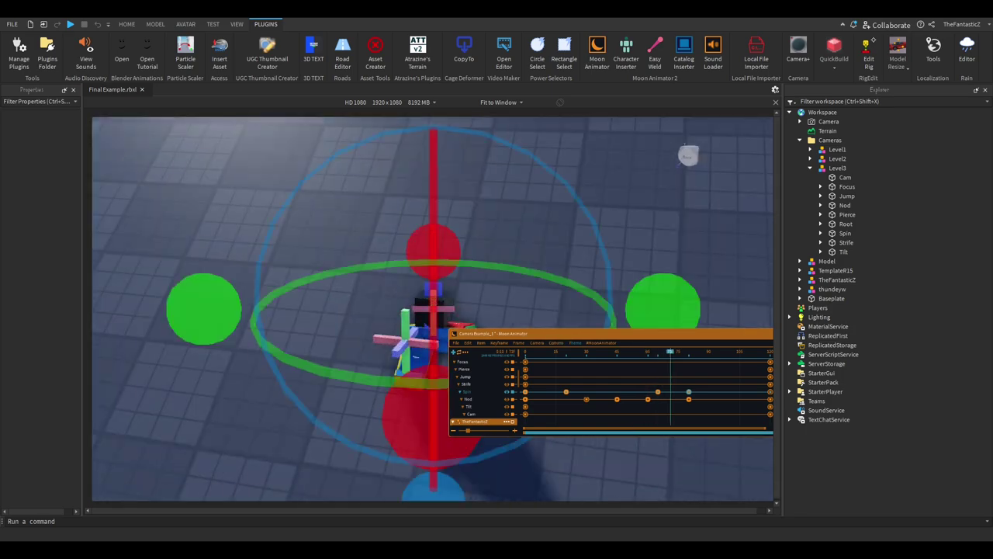
# Step: Move the Moon Animator window clear of the character and play back the animation
pyautogui.moveTo(543, 199); pyautogui.dragTo(590, 128)
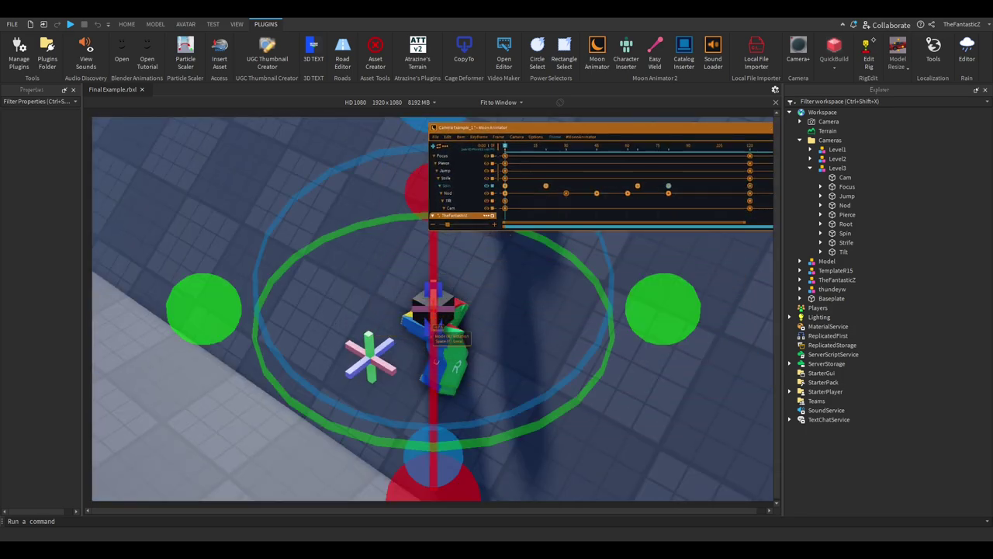
pyautogui.press('space')
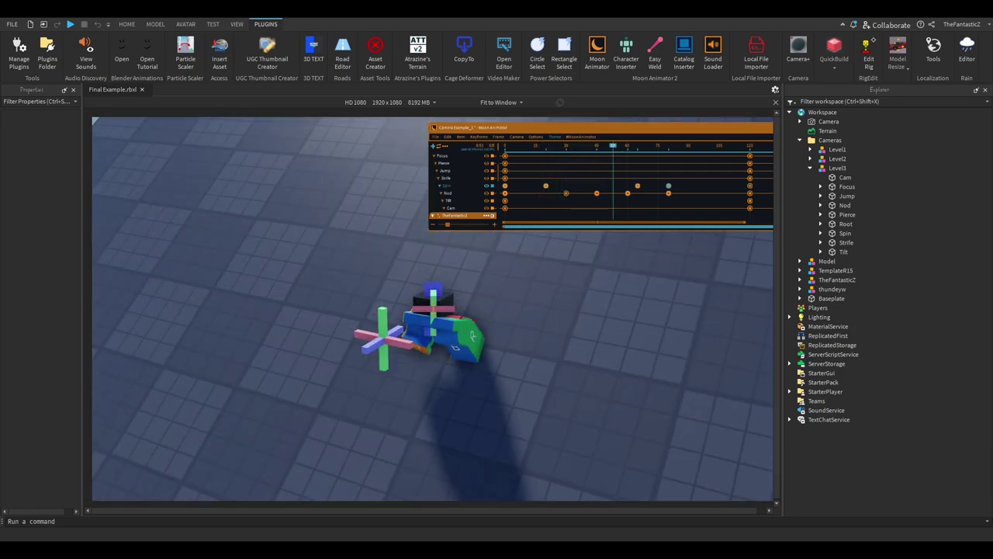
# Step: Select the Strife part of the Level3 rig and shift it sideways at frame 0
pyautogui.scroll(5, 601, 182)
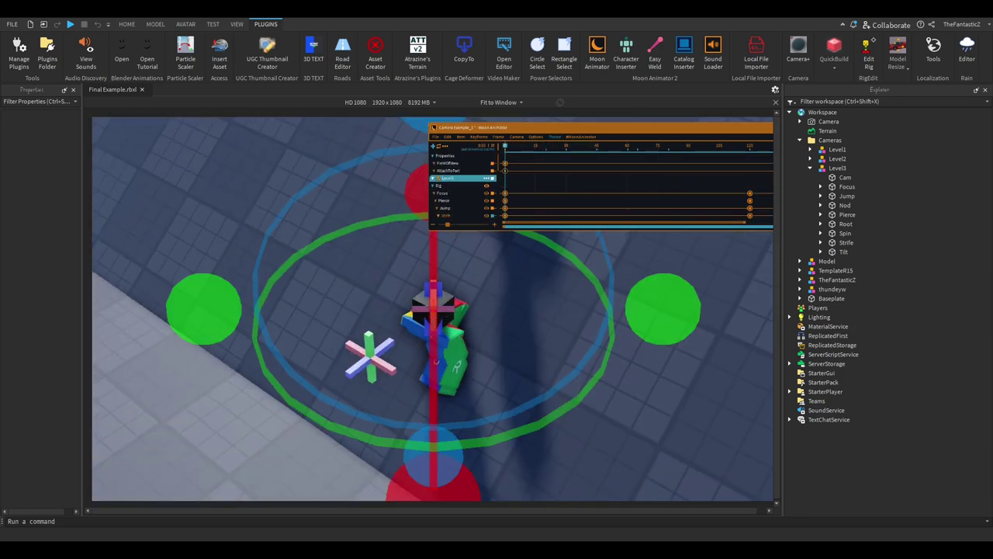
pyautogui.scroll(-6, 602, 182)
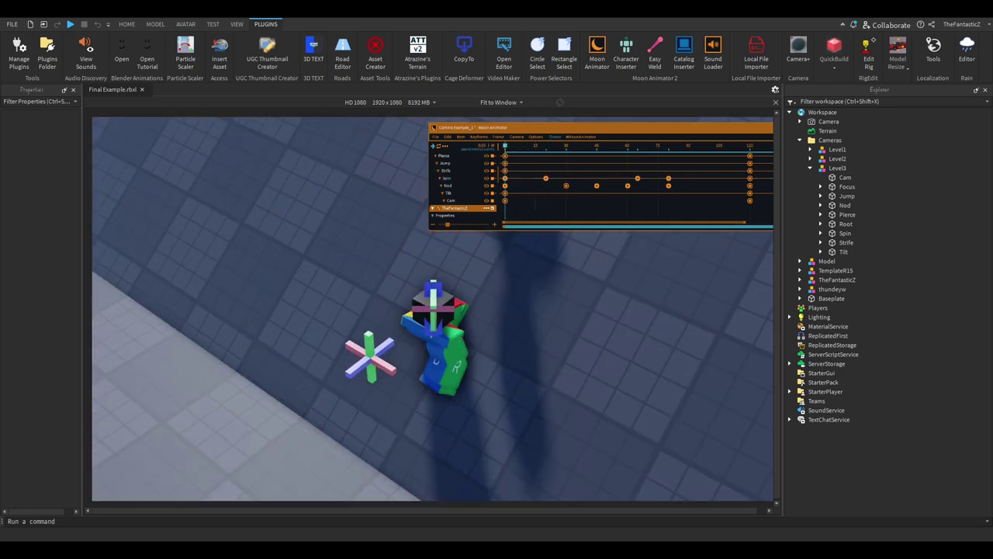
pyautogui.click(387, 370)
pyautogui.press('r')
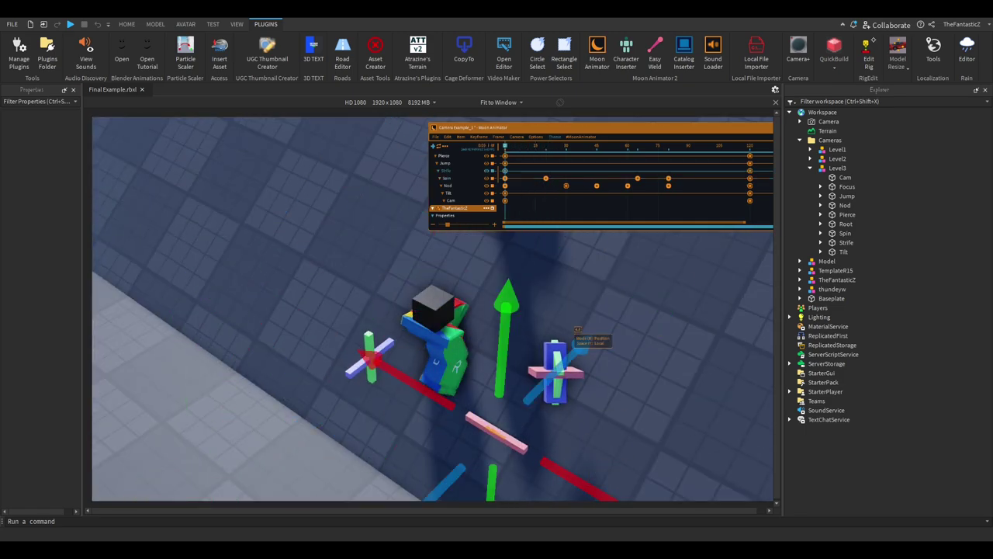
# Step: Keyframe sideways Strife movements at about frames 40, 67 and 104 and play back the animation
pyautogui.moveTo(505, 145)
pyautogui.mouseDown()
pyautogui.moveTo(550, 146)
pyautogui.moveTo(507, 146)
pyautogui.mouseUp()
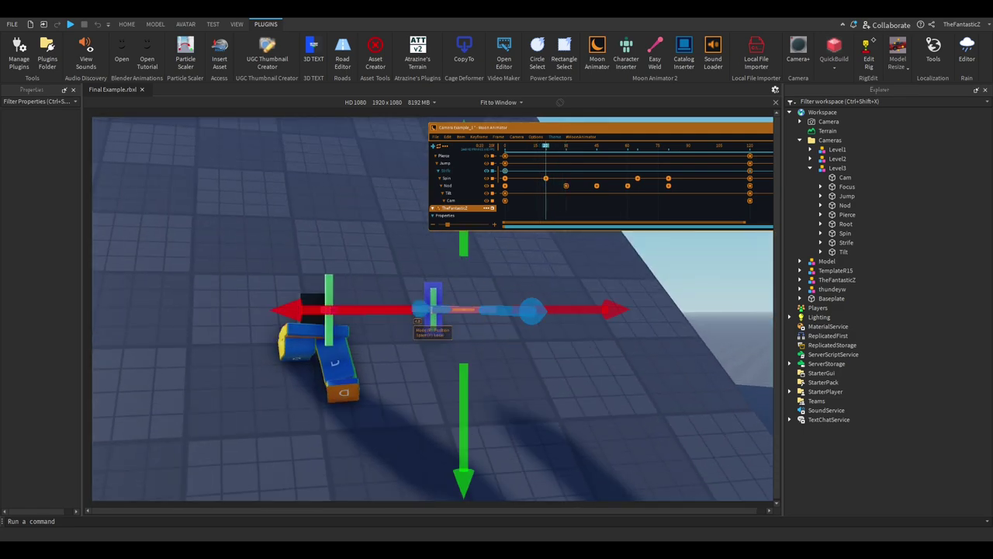
pyautogui.moveTo(417, 320); pyautogui.dragTo(206, 332)
pyautogui.moveTo(264, 314); pyautogui.dragTo(207, 313)
pyautogui.press('space')
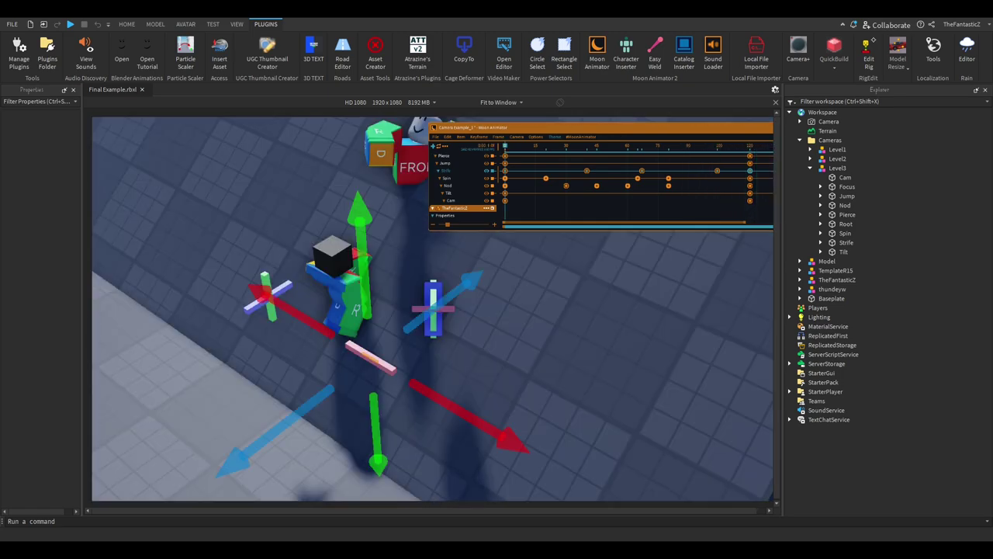
# Step: Edit the easing of Strife's keyframes from frame 0 to about frame 104 and play back the animation
pyautogui.moveTo(502, 167); pyautogui.dragTo(725, 175)
pyautogui.click(478, 136)
pyautogui.click(485, 146)
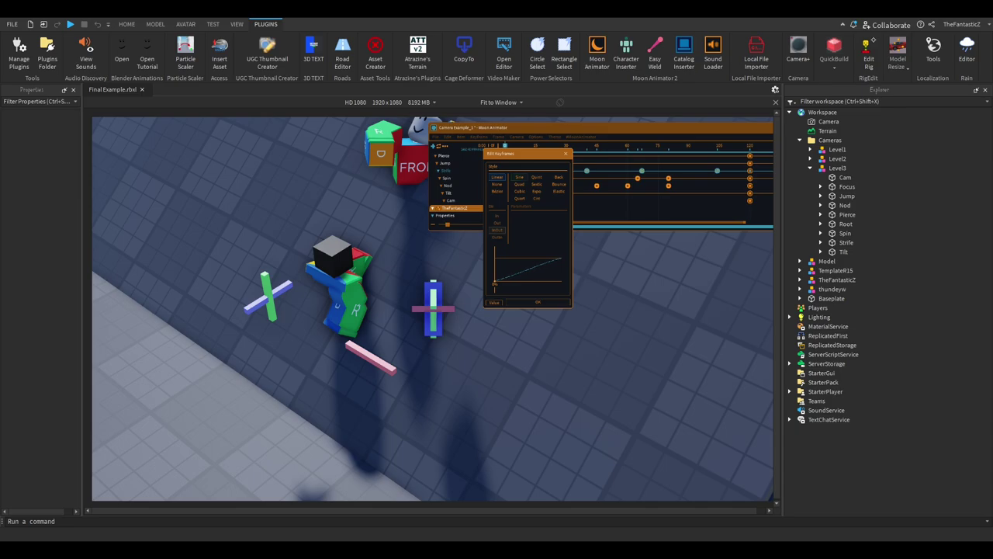
pyautogui.click(538, 302)
pyautogui.press('space')
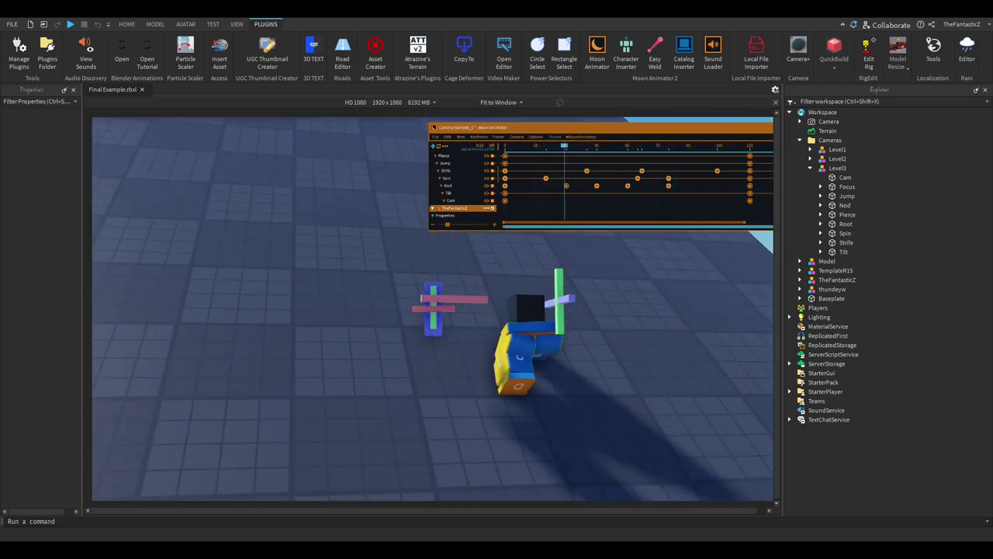
# Step: Edit the easing of Nod's keyframe at frame 30, try rotating the camera there and play back the animation
pyautogui.press('7')
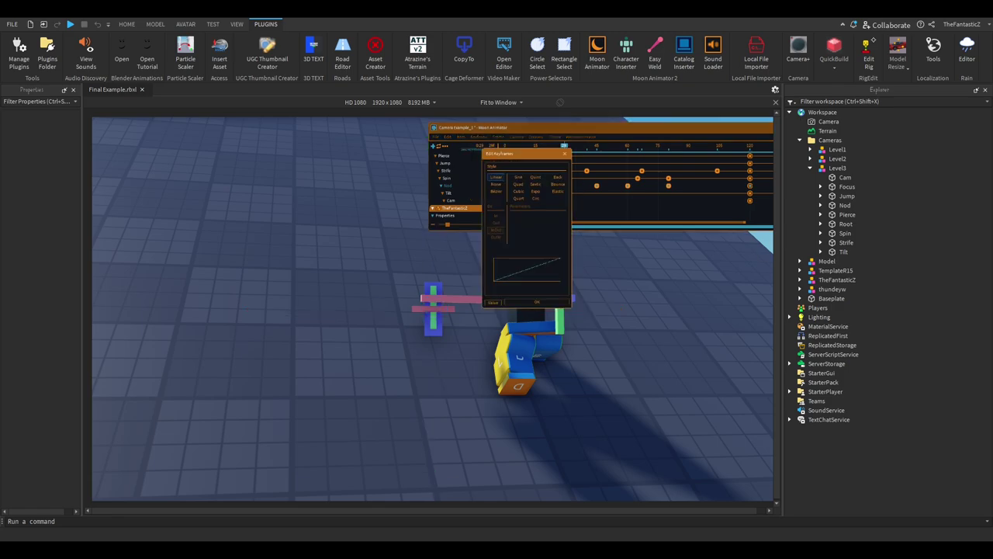
pyautogui.press('Return')
pyautogui.press('space')
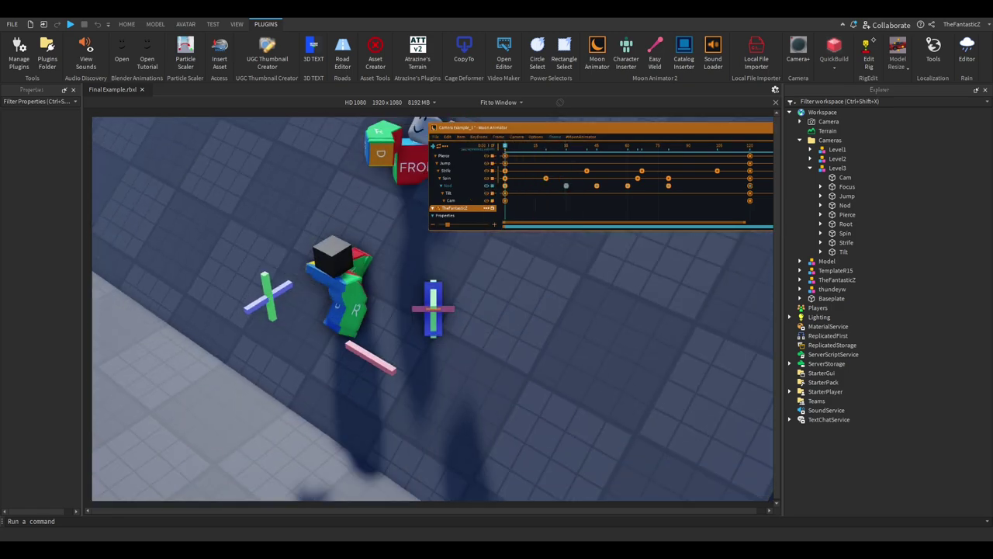
pyautogui.press('space')
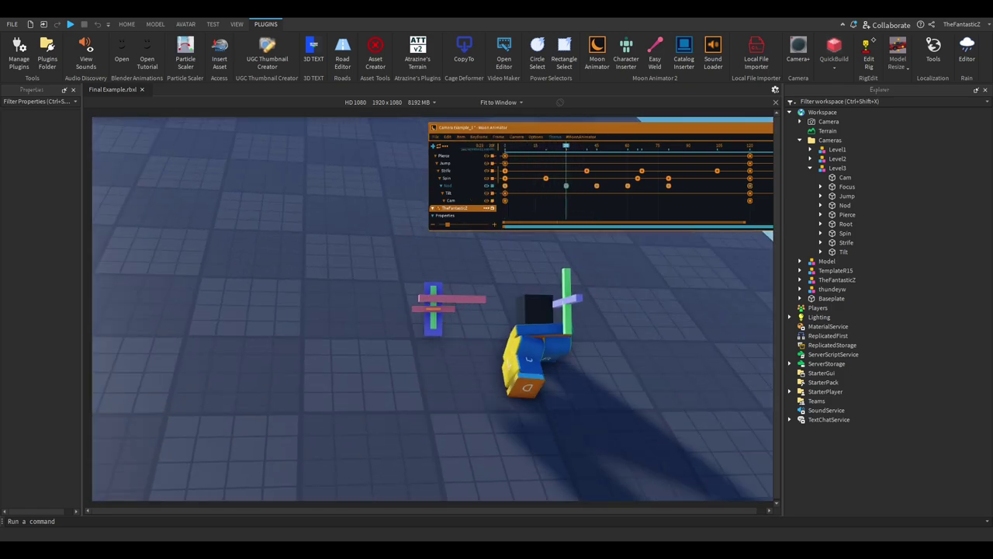
pyautogui.press('r')
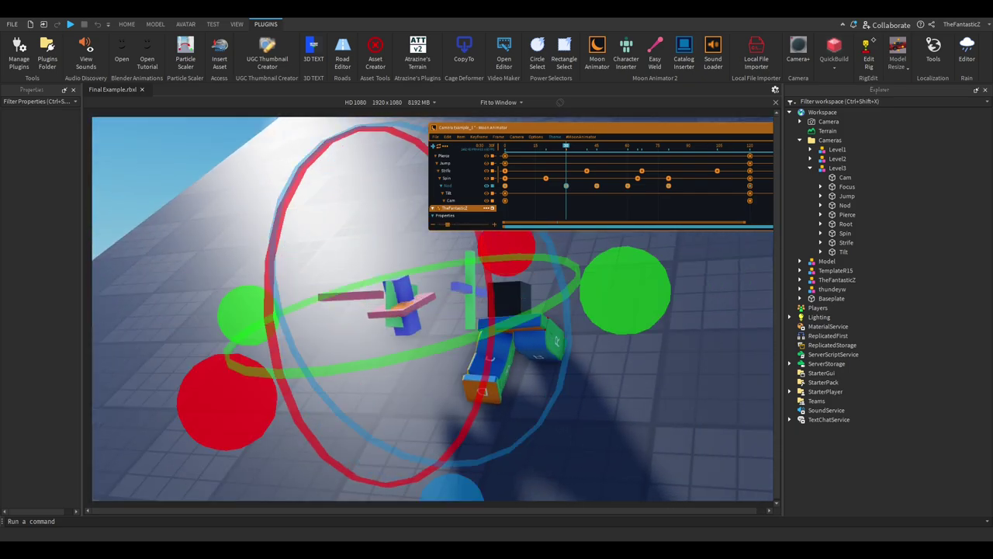
pyautogui.press('space')
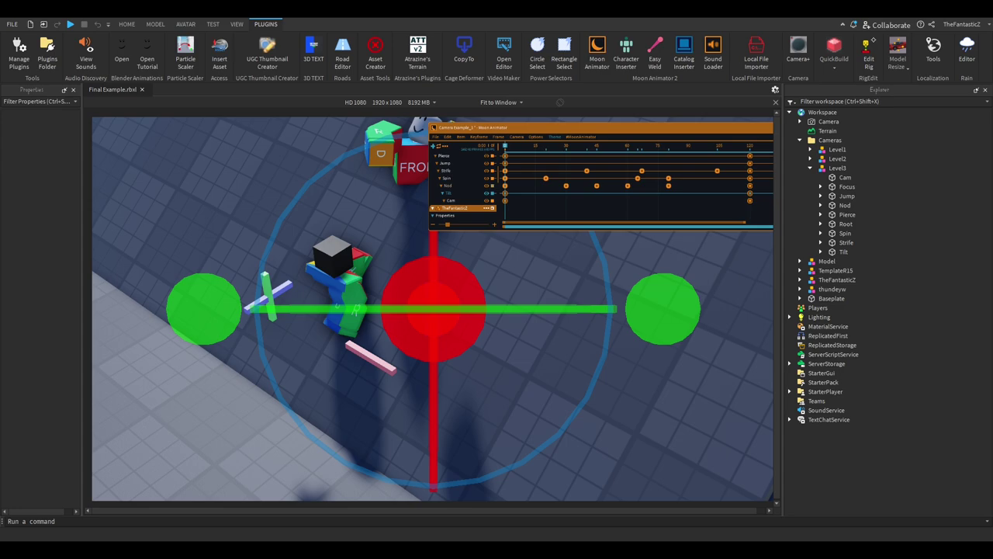
# Step: Select Jump and keyframe its position at about frame 26
pyautogui.click(445, 164)
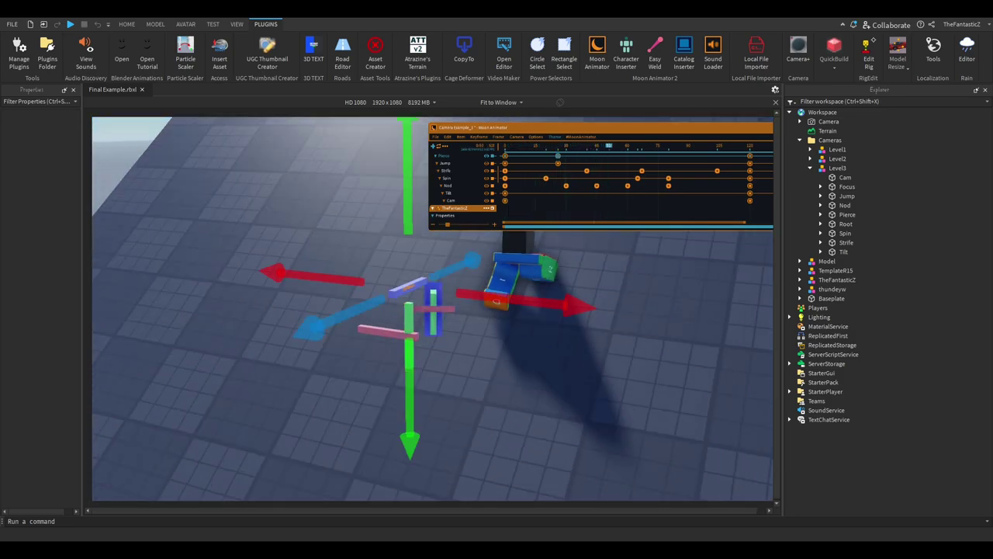
pyautogui.moveTo(556, 146); pyautogui.dragTo(558, 146)
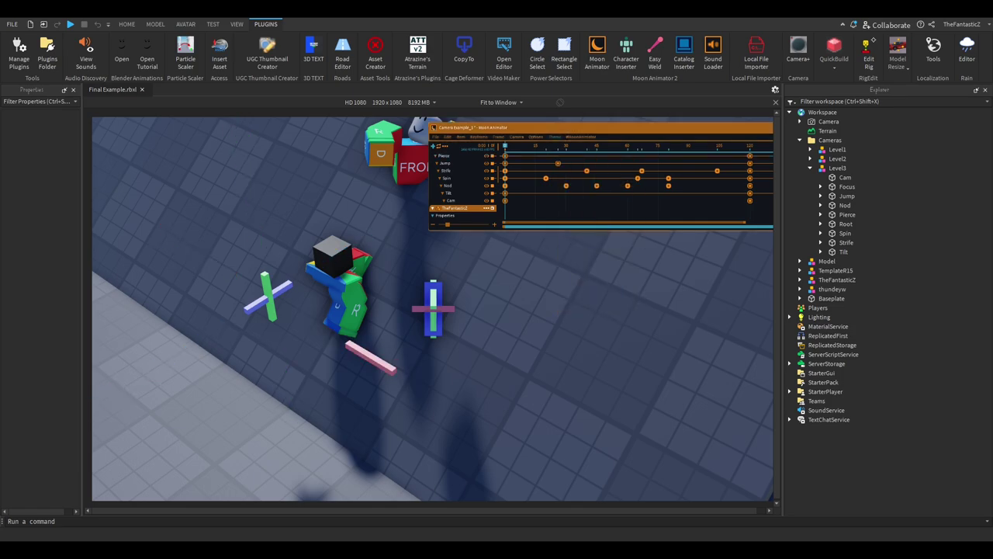
pyautogui.moveTo(353, 244); pyautogui.dragTo(264, 282)
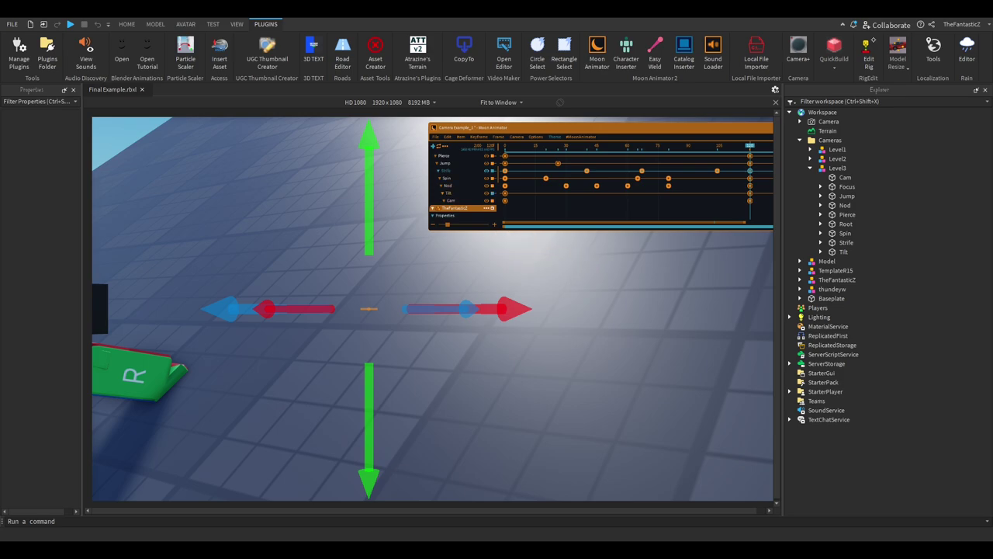
# Step: Select Tilt, keyframe its rotation at about frames 40, 58 and 104, and play back the animation
pyautogui.click(448, 194)
pyautogui.moveTo(749, 146); pyautogui.dragTo(623, 250)
pyautogui.press('r')
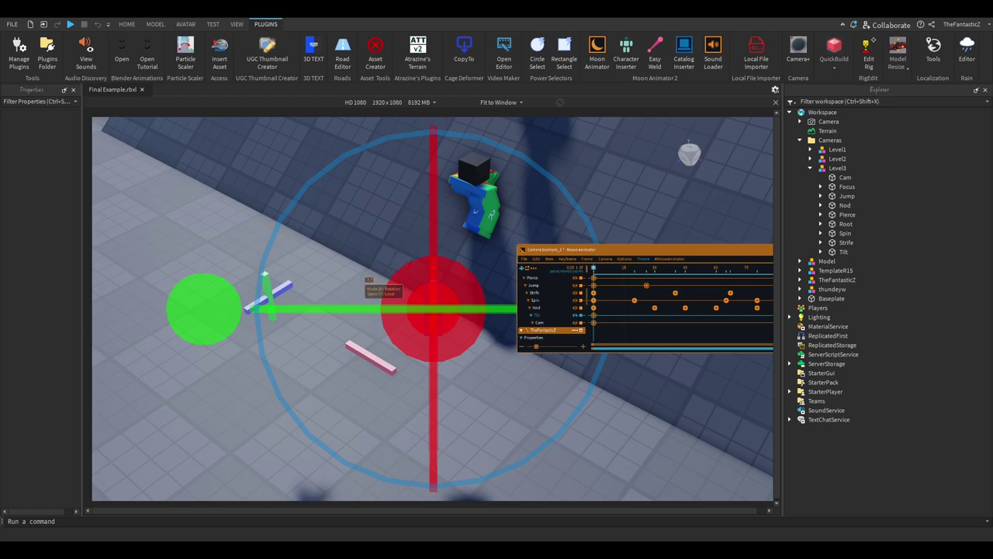
pyautogui.press('s')
pyautogui.moveTo(412, 271); pyautogui.dragTo(398, 243, button='right')
pyautogui.moveTo(398, 243); pyautogui.dragTo(475, 250)
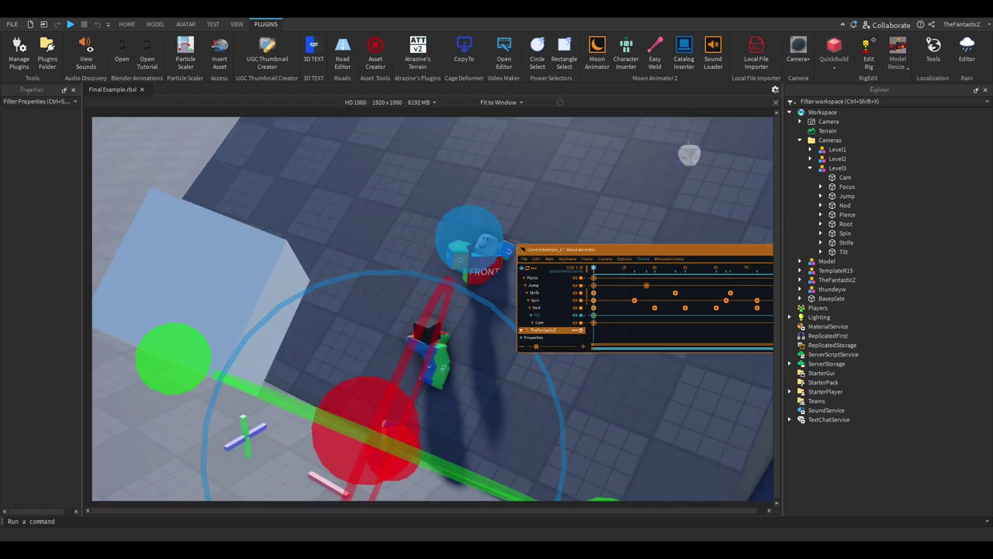
pyautogui.press('space')
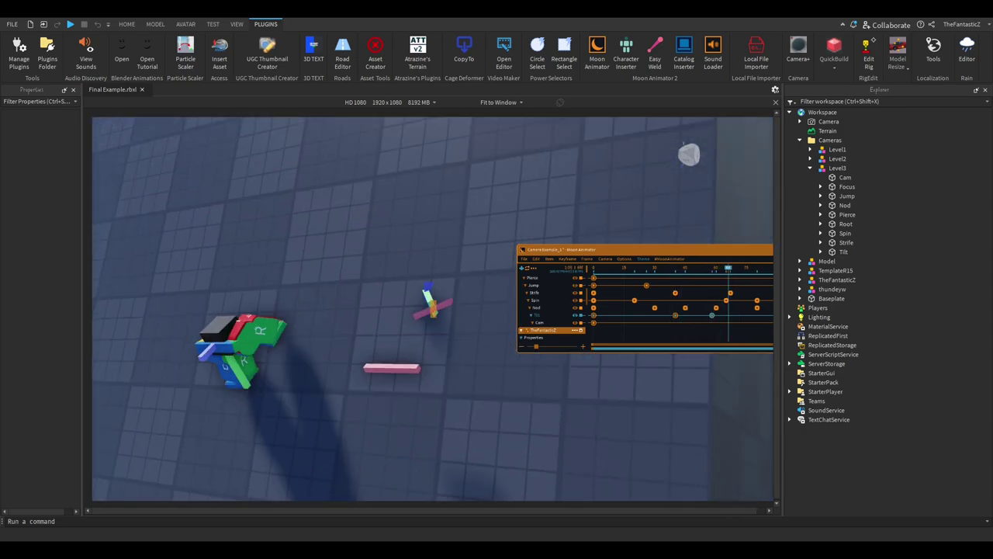
pyautogui.moveTo(646, 249); pyautogui.dragTo(567, 217)
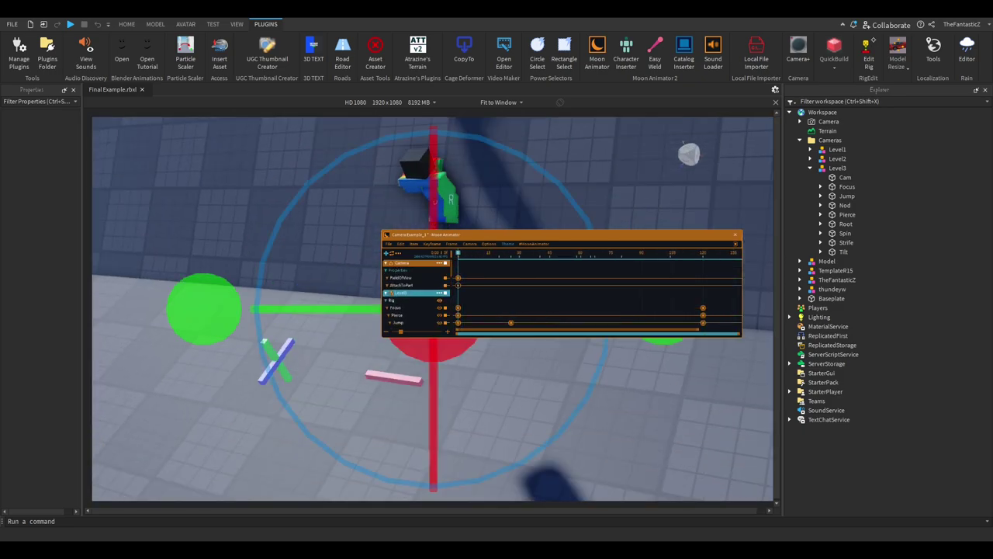
pyautogui.press('space')
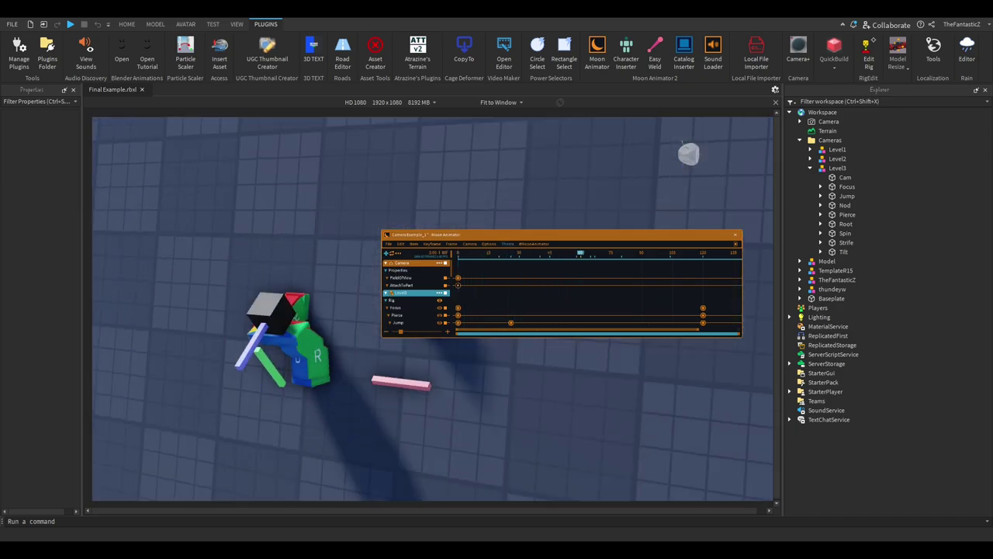
pyautogui.press('space')
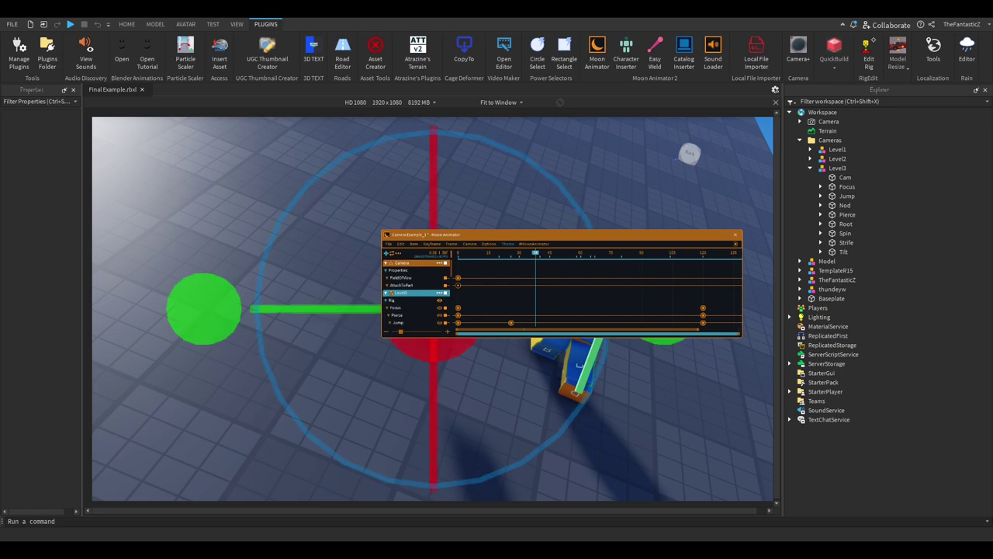
# Step: Keyframe the Camera's FieldOfView at about frame 39, trying 50 and setting it to 60
pyautogui.moveTo(470, 234); pyautogui.dragTo(224, 140)
pyautogui.click(155, 184)
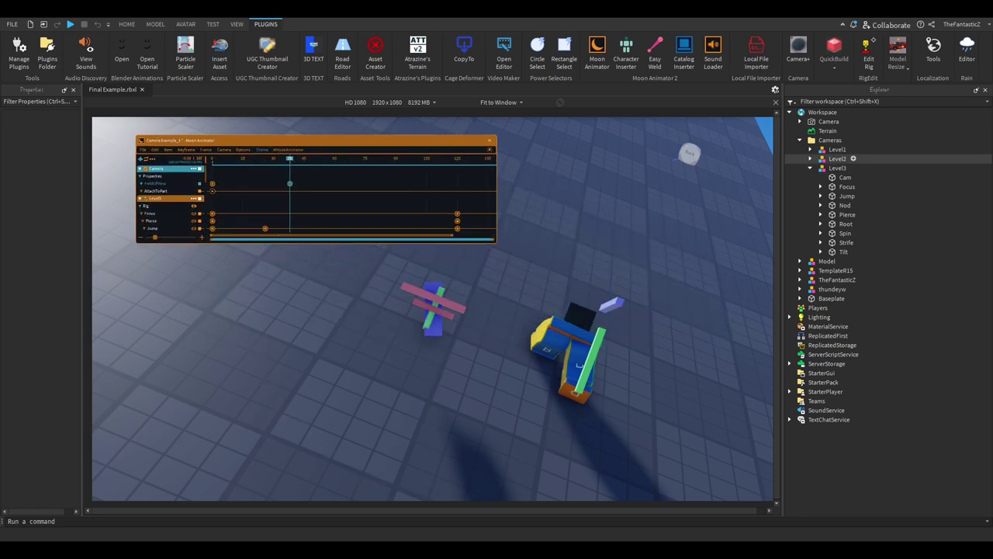
pyautogui.click(830, 122)
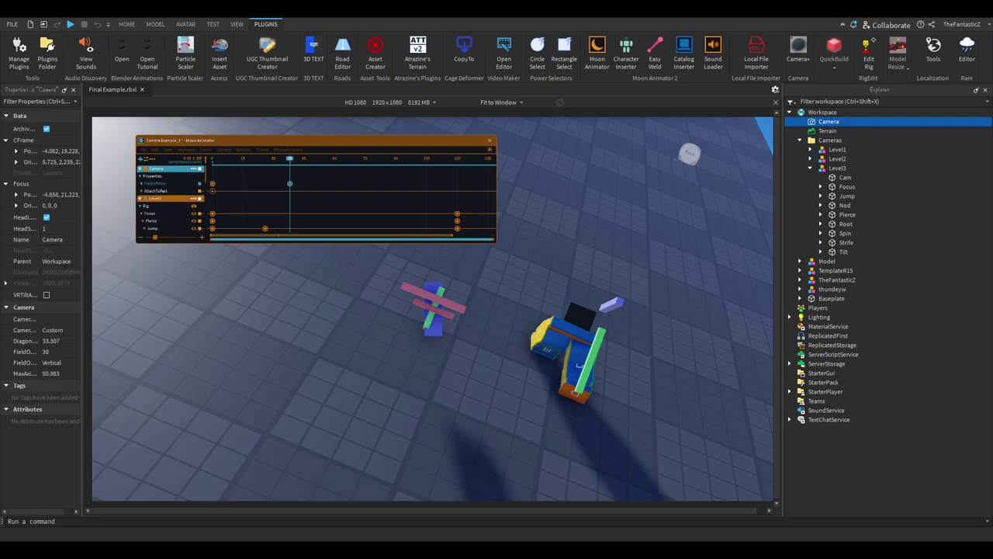
pyautogui.moveTo(82, 309); pyautogui.dragTo(108, 311)
pyautogui.click(74, 353)
pyautogui.write('50')
pyautogui.press('Return')
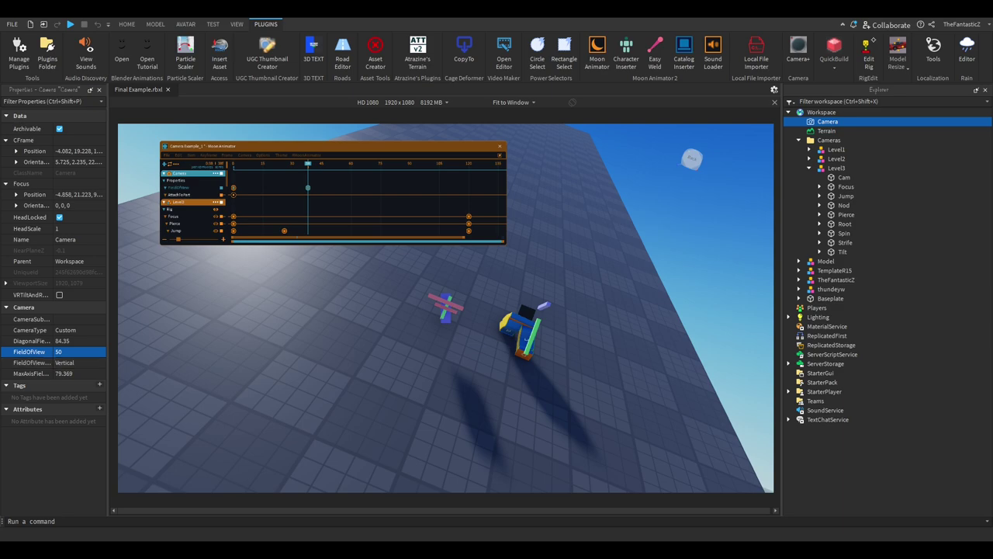
pyautogui.click(62, 353)
pyautogui.write('60')
pyautogui.press('Return')
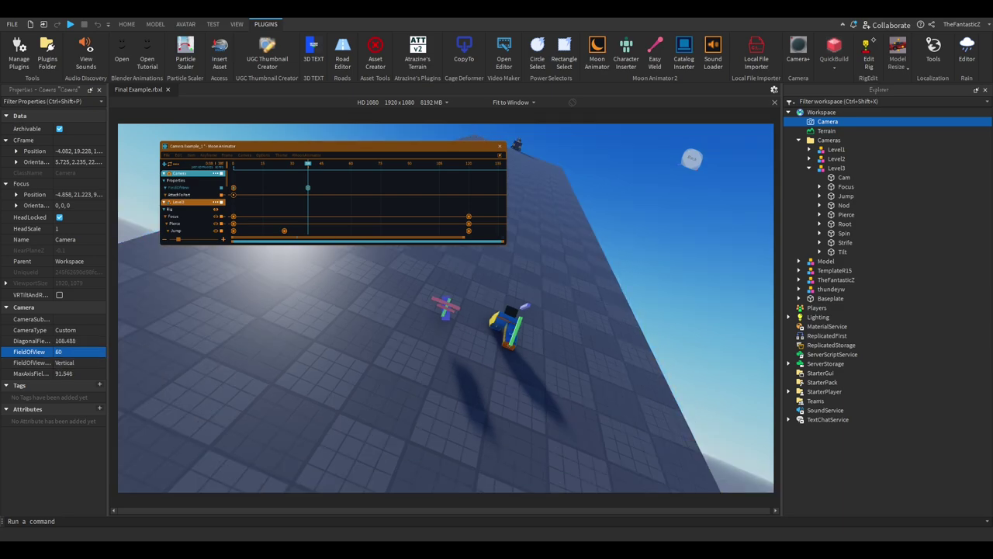
# Step: Select Cam, keyframe its position closer to the character at about frame 39 and play back the animation
pyautogui.click(281, 155)
pyautogui.scroll(-5, 177, 220)
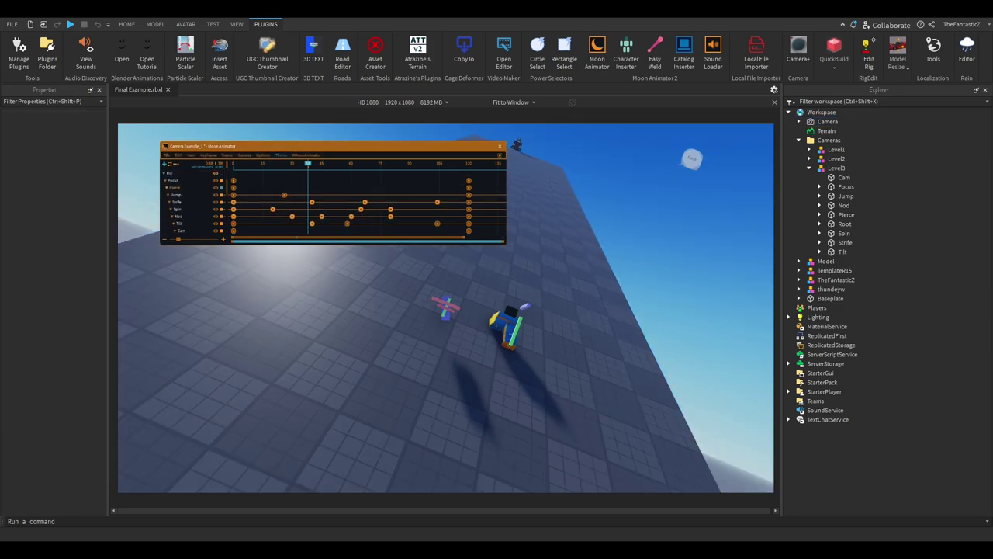
pyautogui.click(181, 210)
pyautogui.moveTo(453, 349); pyautogui.dragTo(473, 351, button='right')
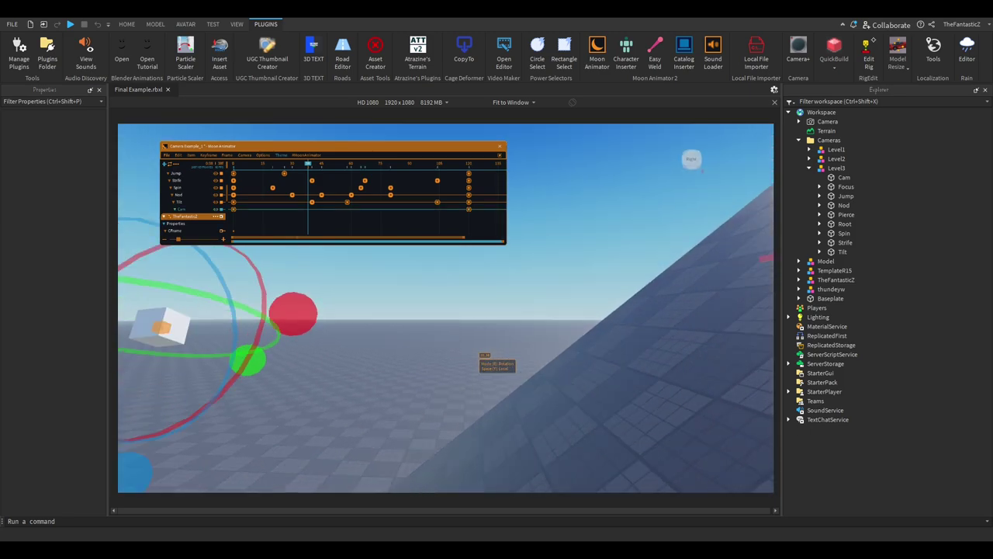
pyautogui.press('r')
pyautogui.moveTo(281, 316); pyautogui.dragTo(521, 306)
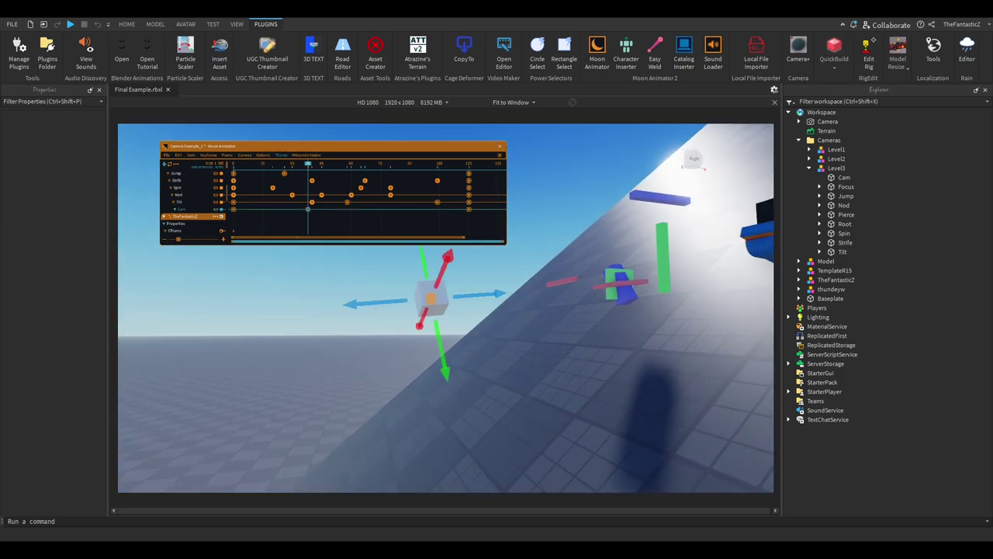
pyautogui.press('space')
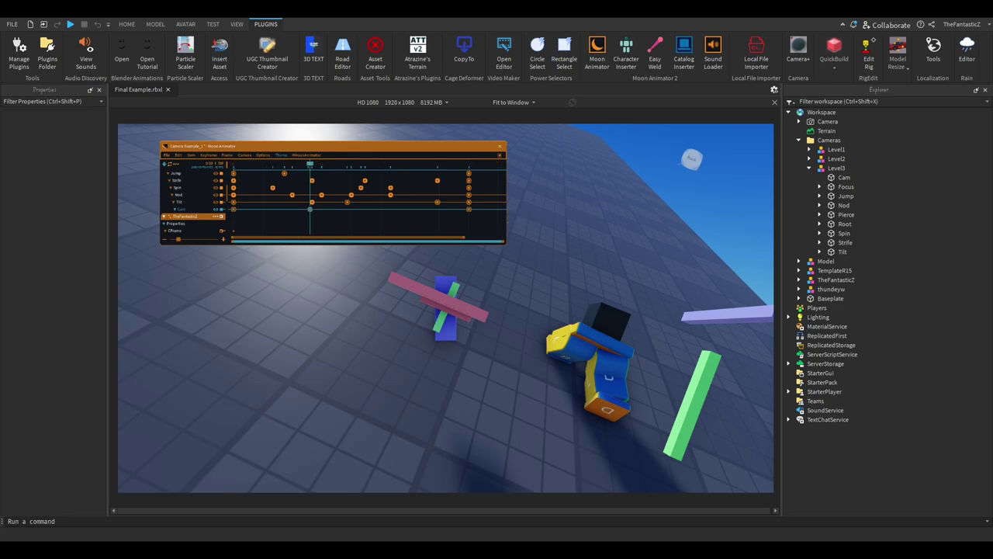
pyautogui.press('space')
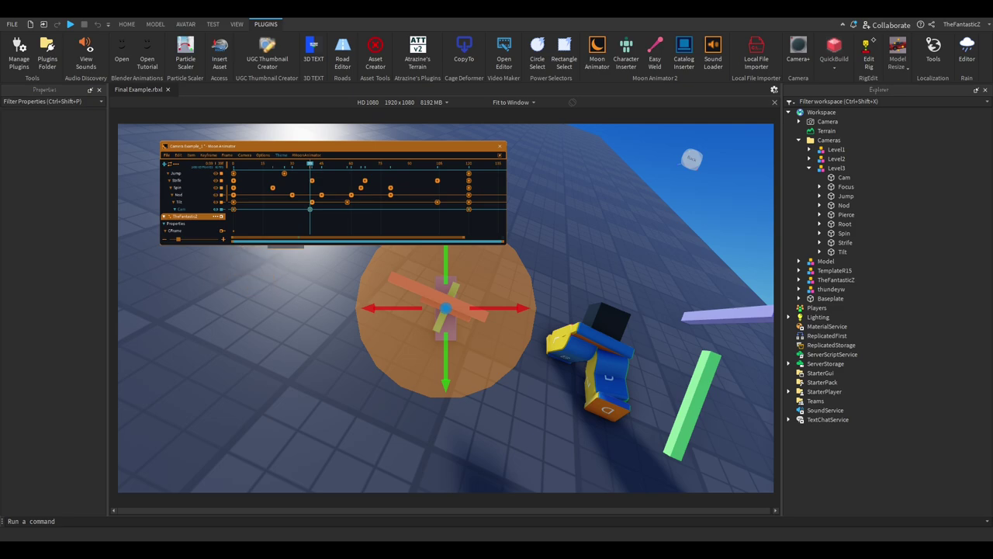
# Step: Clear the expanded character tracks from below Cam in the timeline and align FieldOfView's second keyframe with Cam's at about frame 39
pyautogui.scroll(2, 194, 203)
pyautogui.scroll(1, 194, 203)
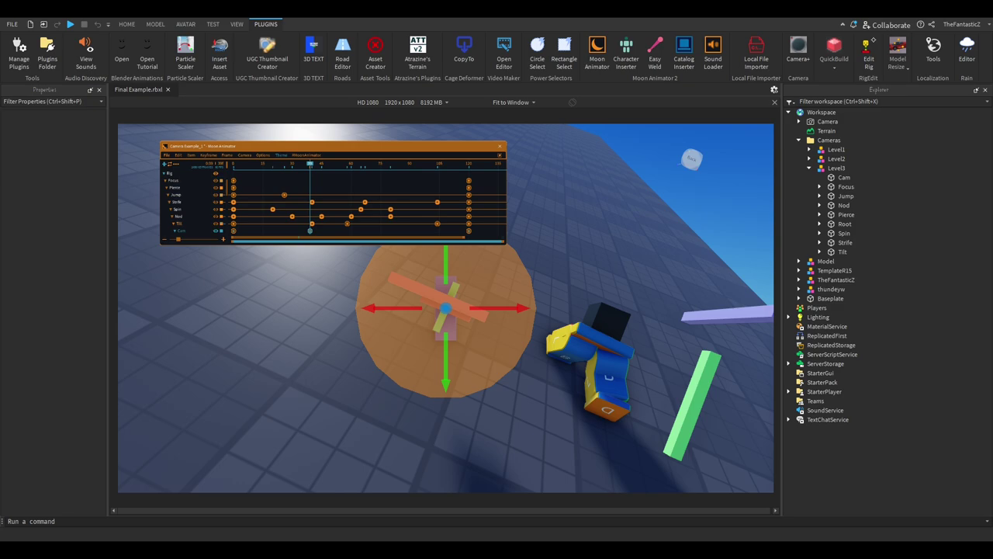
pyautogui.scroll(-2, 194, 203)
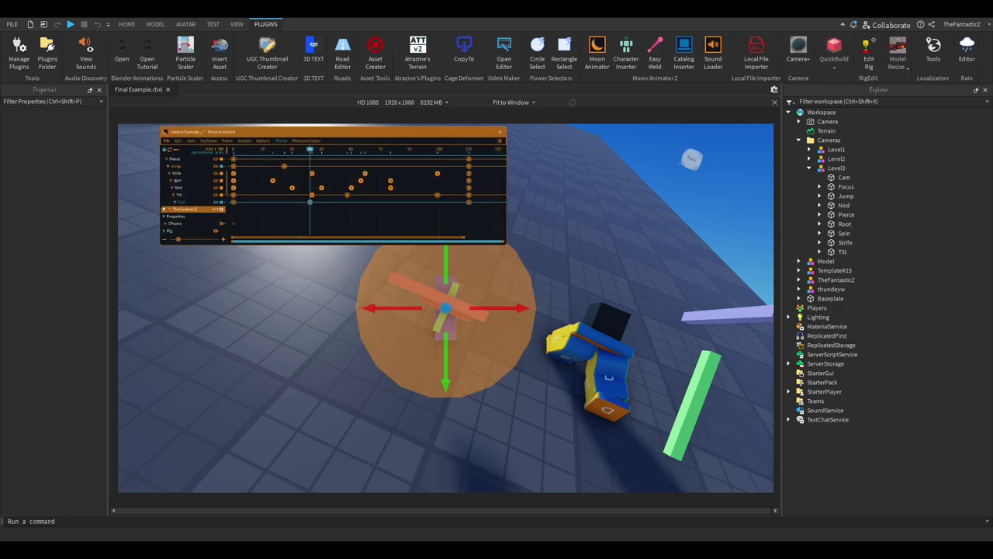
pyautogui.scroll(1, 194, 203)
pyautogui.moveTo(250, 132); pyautogui.dragTo(225, 140)
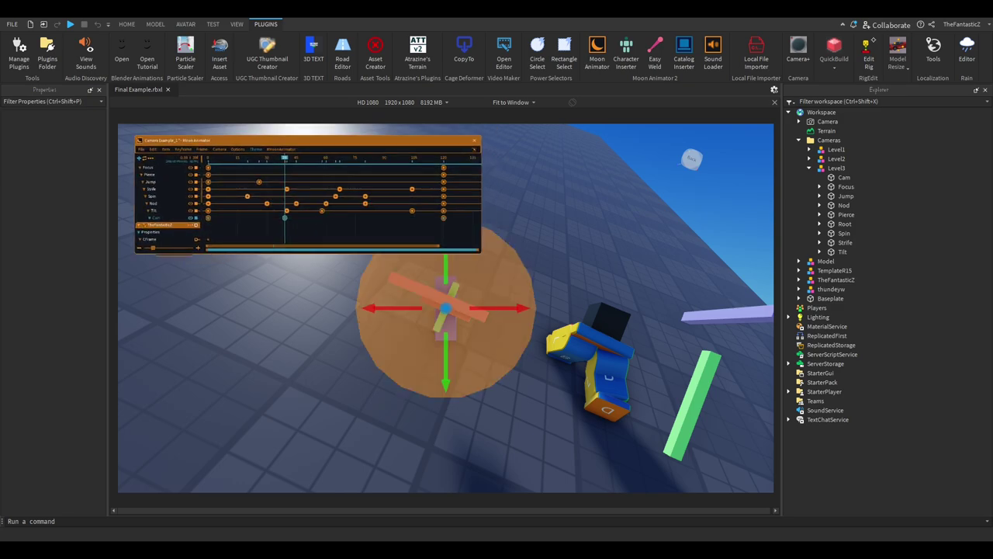
pyautogui.click(191, 225)
pyautogui.click(222, 301)
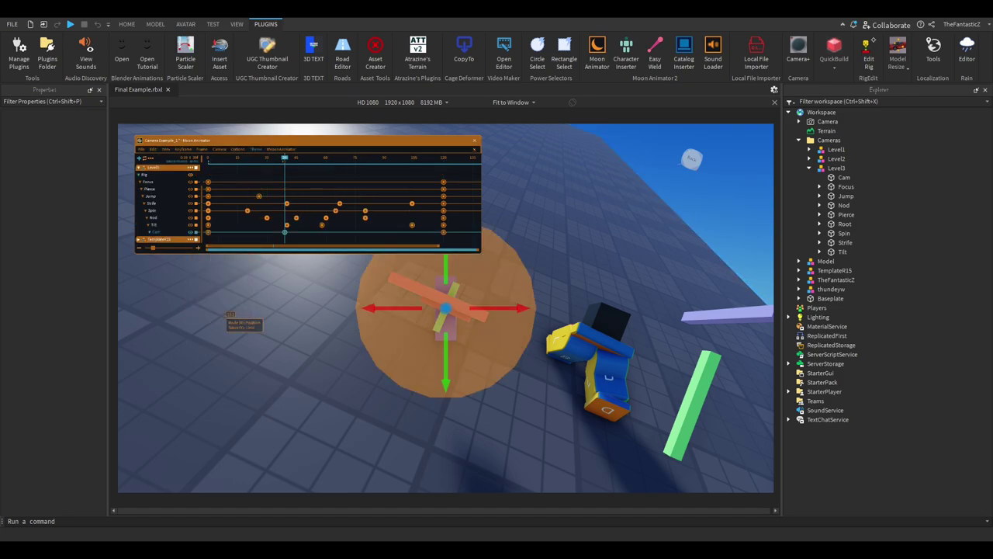
pyautogui.scroll(2, 152, 197)
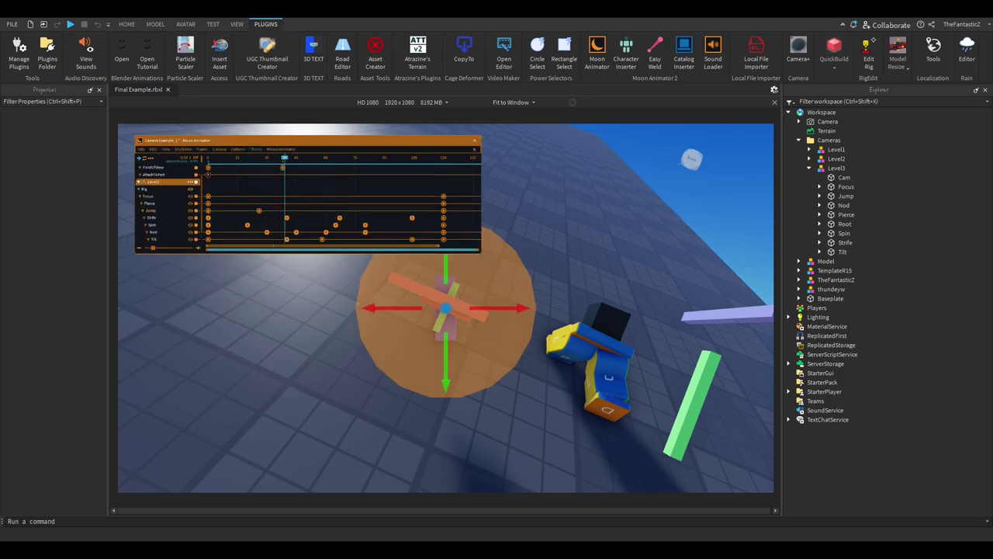
pyautogui.moveTo(283, 168); pyautogui.dragTo(284, 168)
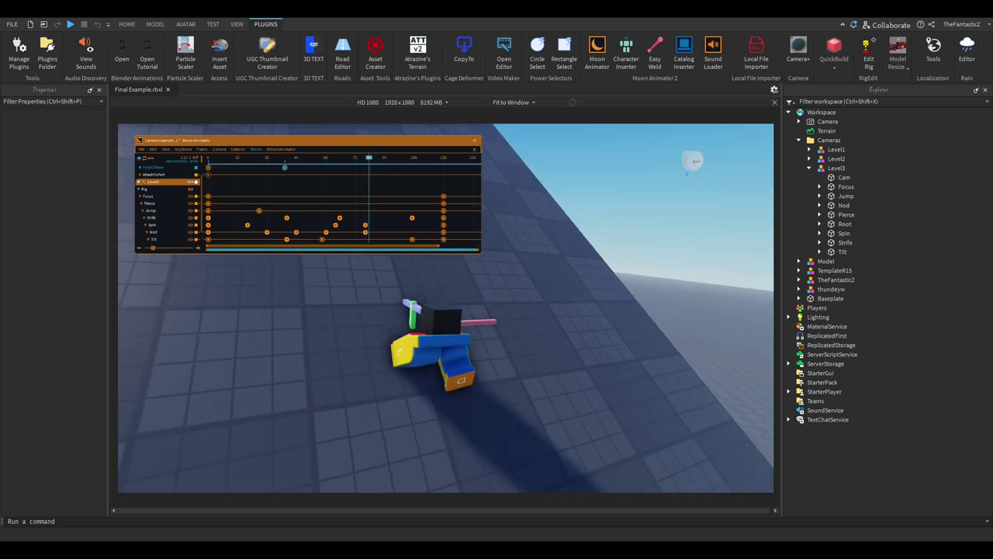
# Step: Set the Camera's FieldOfView to 90 at about frame 82
pyautogui.click(828, 122)
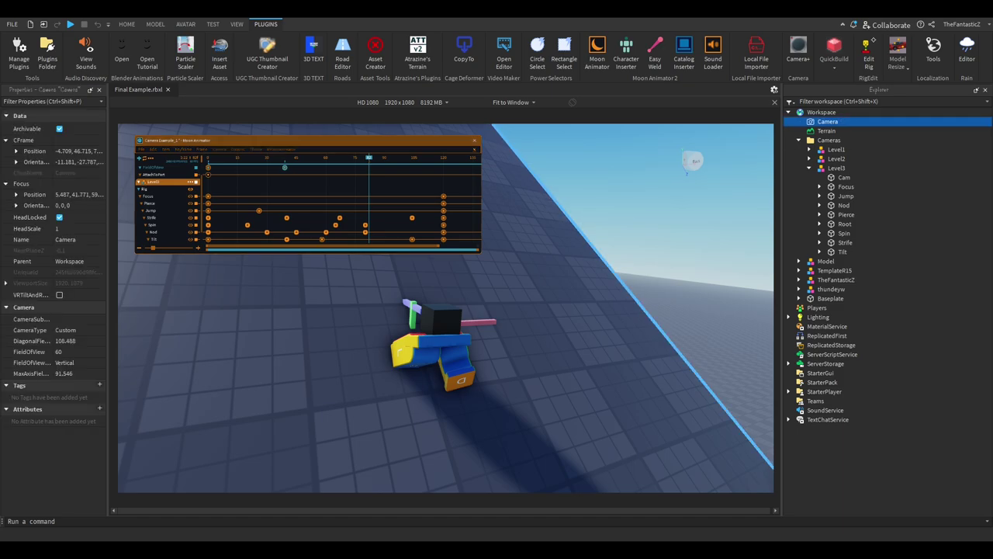
pyautogui.click(77, 351)
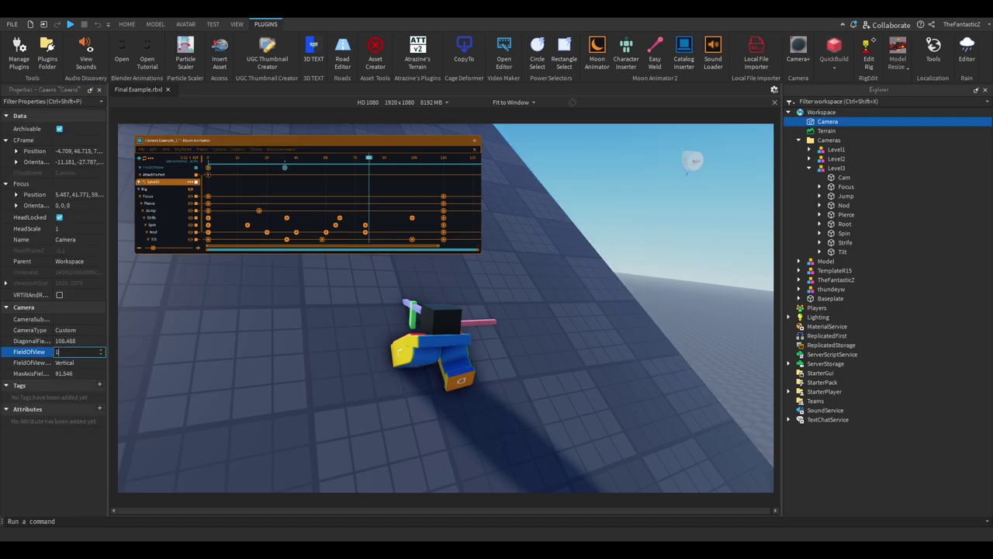
pyautogui.write('90')
pyautogui.press('Return')
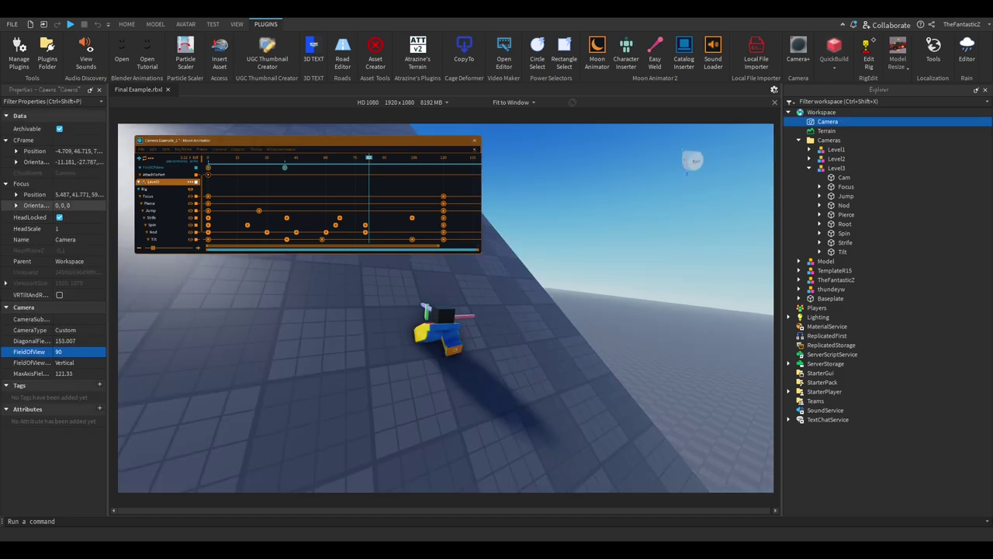
# Step: Select Cam, keyframe its position closer to the character at about frame 82 and play back the animation
pyautogui.click(167, 210)
pyautogui.scroll(-2, 167, 211)
pyautogui.click(157, 232)
pyautogui.moveTo(446, 354); pyautogui.dragTo(379, 298, button='right')
pyautogui.press('w')
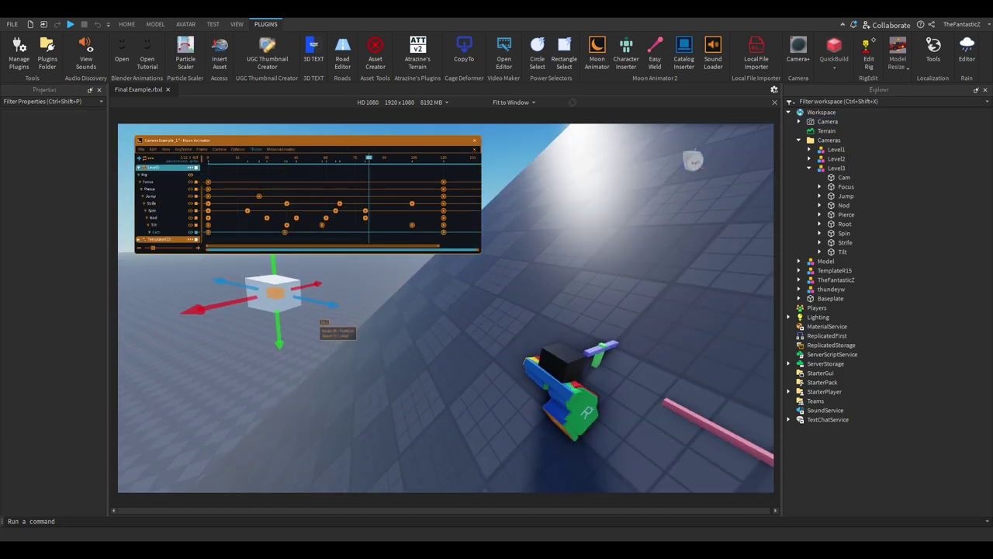
pyautogui.moveTo(320, 305); pyautogui.dragTo(494, 342)
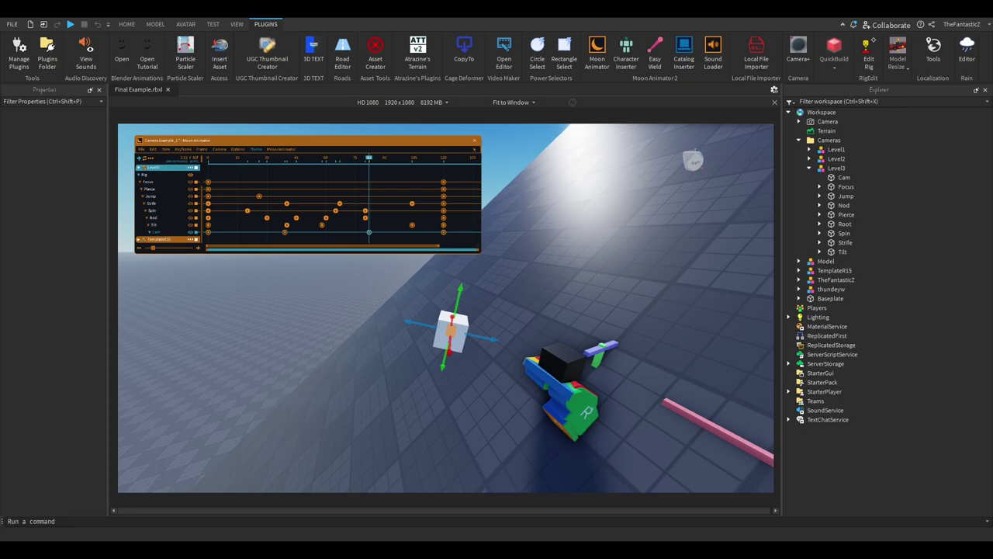
pyautogui.scroll(4, 307, 205)
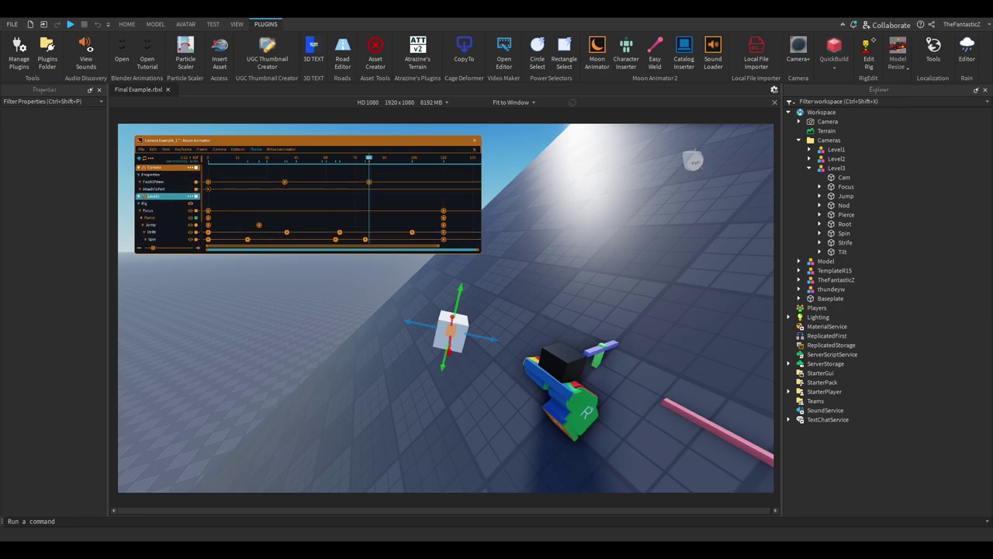
pyautogui.scroll(-1, 307, 205)
pyautogui.press('space')
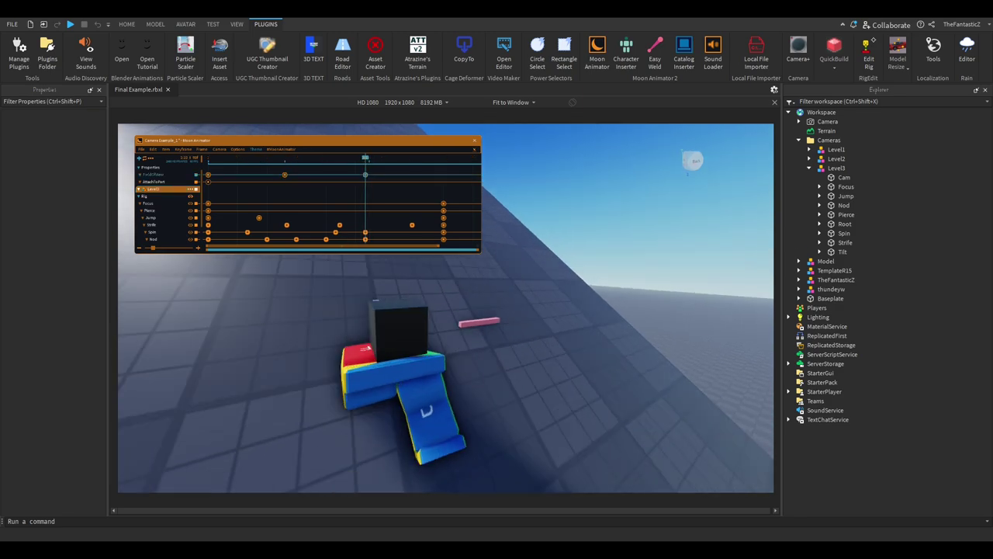
# Step: Set the Camera's FieldOfView to 120 at about frame 80
pyautogui.scroll(-1, 307, 202)
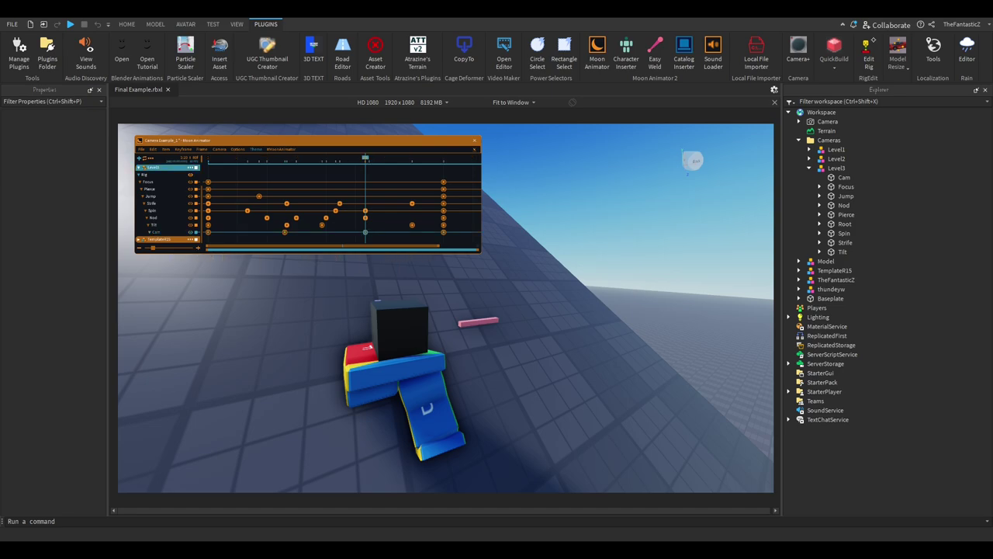
pyautogui.click(828, 122)
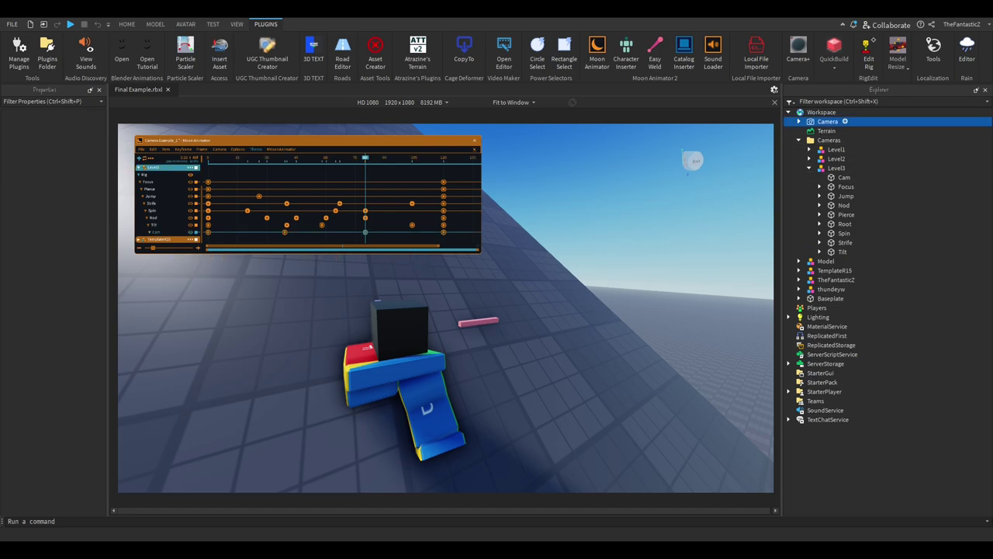
pyautogui.click(74, 352)
pyautogui.write('120')
pyautogui.press('Return')
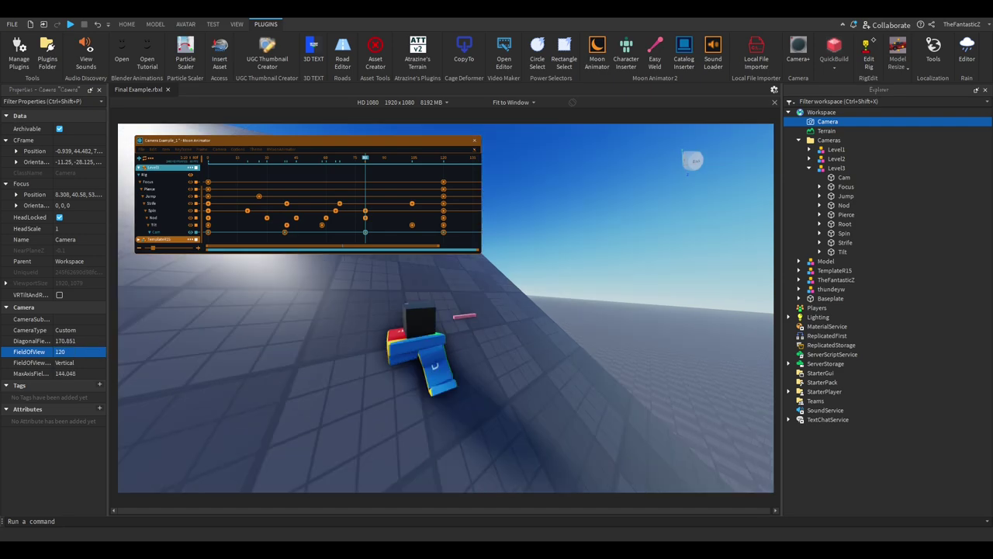
# Step: Move Cam still closer to the character at its keyframe at about frame 80
pyautogui.scroll(1, 392, 301)
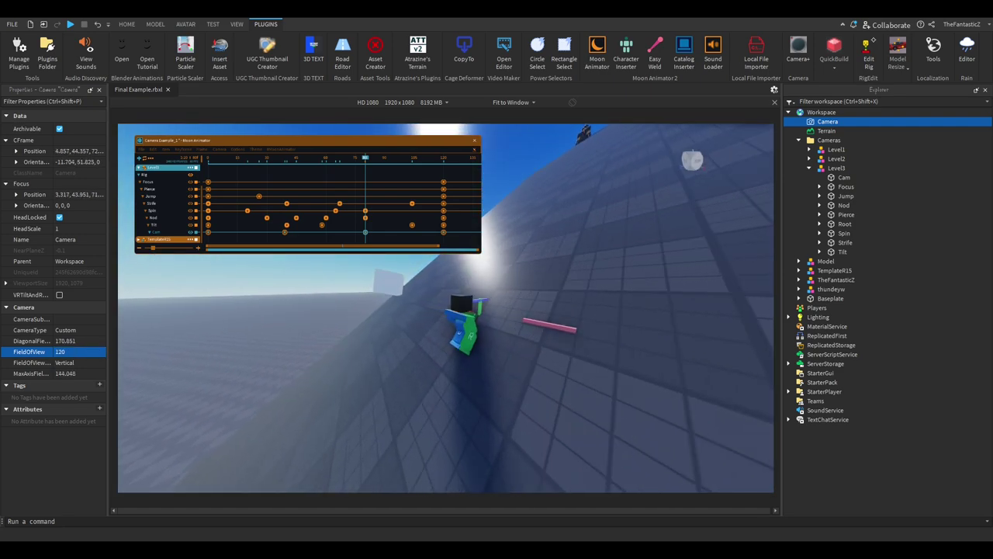
pyautogui.click(366, 233)
pyautogui.moveTo(414, 288); pyautogui.dragTo(436, 292)
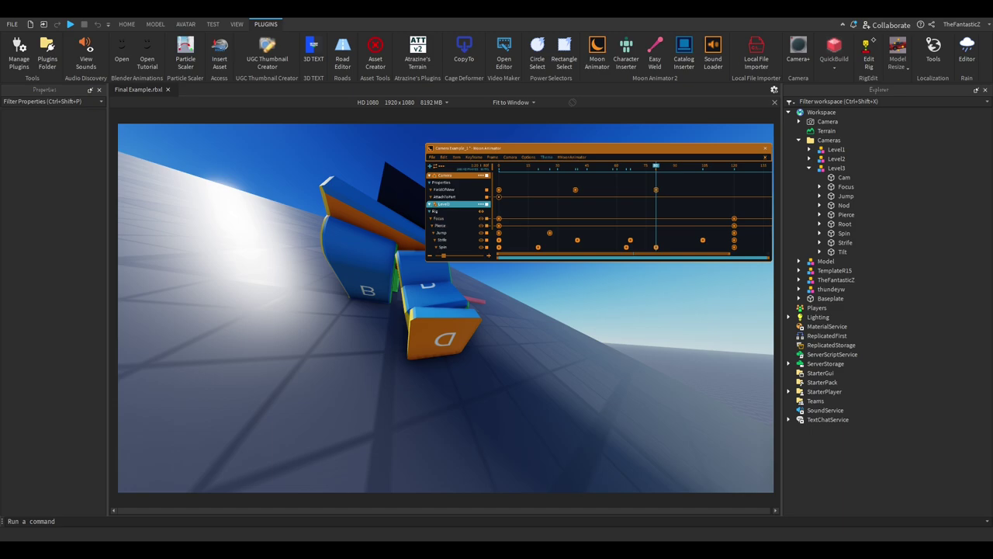
# Step: Select Cam and bring it nearer to the character again at the frame 80 keyframe, checking the result through the camera view
pyautogui.scroll(-4, 459, 220)
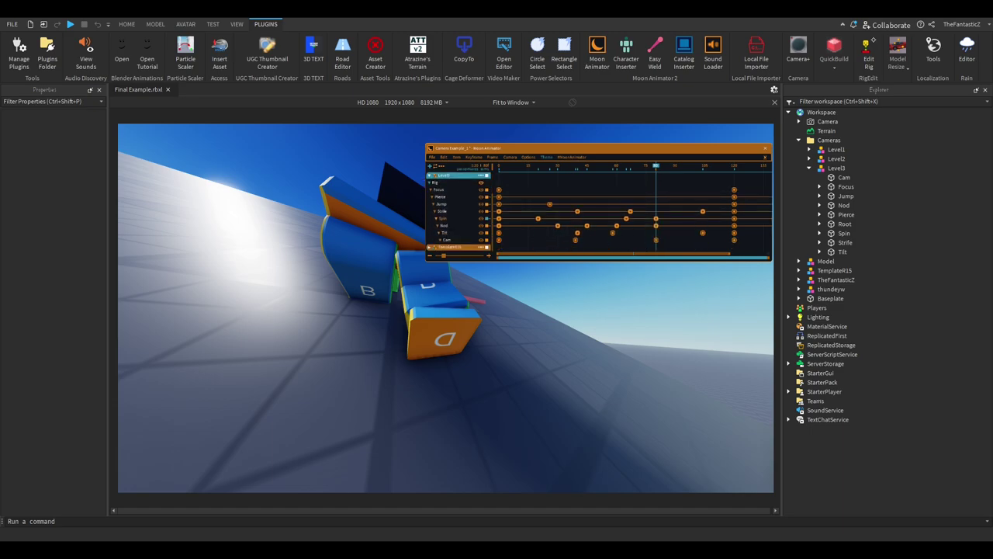
pyautogui.click(449, 239)
pyautogui.moveTo(484, 323); pyautogui.dragTo(420, 325, button='right')
pyautogui.scroll(2, 314, 359)
pyautogui.press('r')
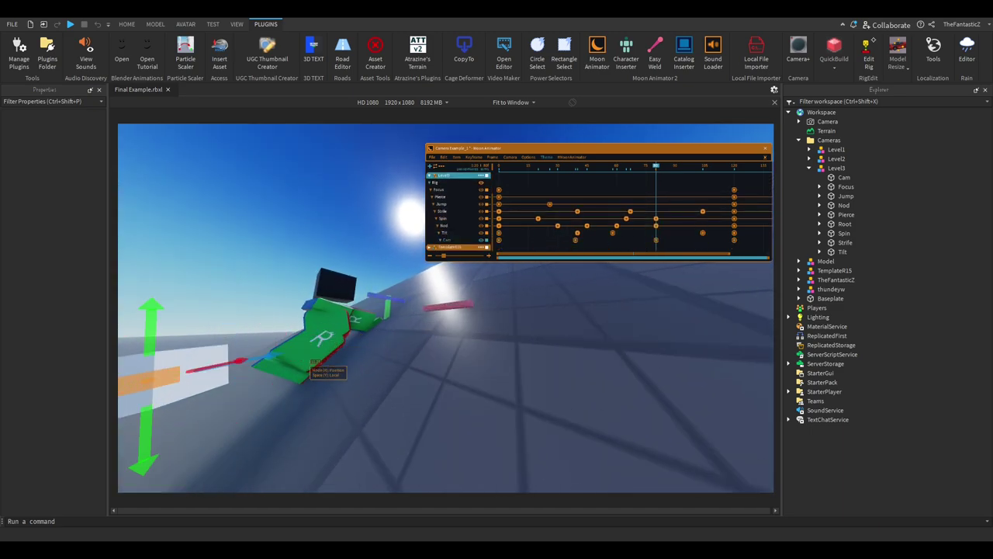
pyautogui.scroll(-1, 314, 359)
pyautogui.moveTo(318, 359); pyautogui.dragTo(349, 353)
pyautogui.press('c')
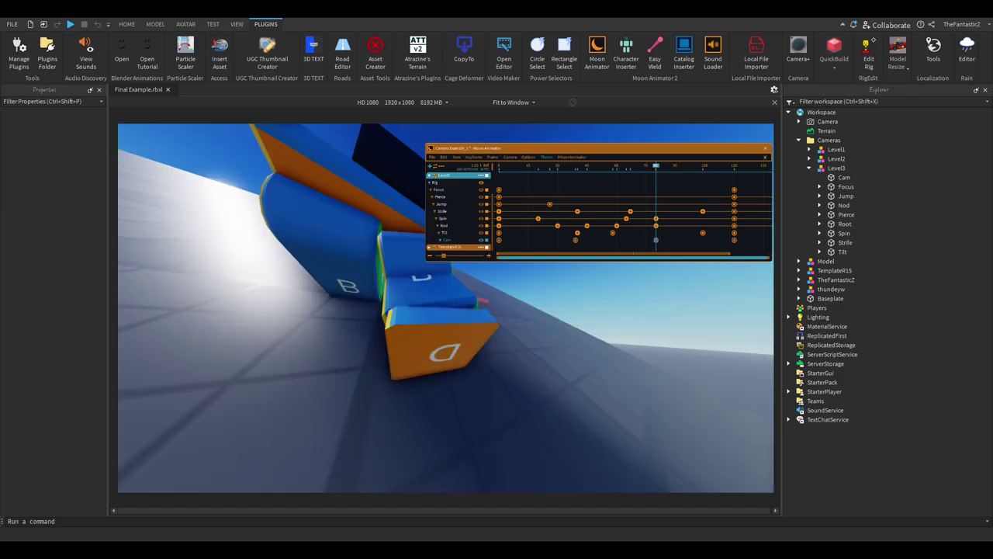
# Step: Set the Camera's FieldOfView to 60 at frame 120
pyautogui.scroll(2, 458, 211)
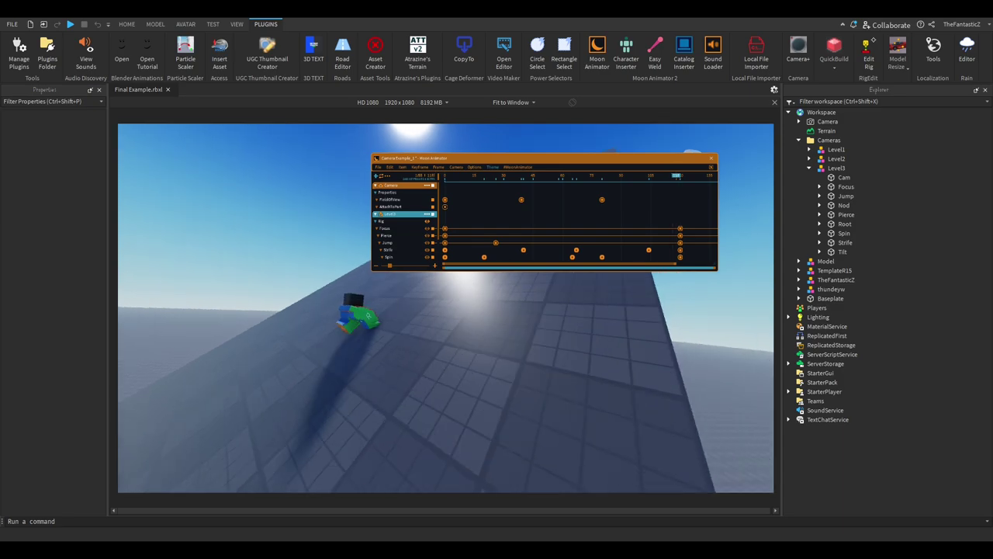
pyautogui.moveTo(512, 158); pyautogui.dragTo(511, 251)
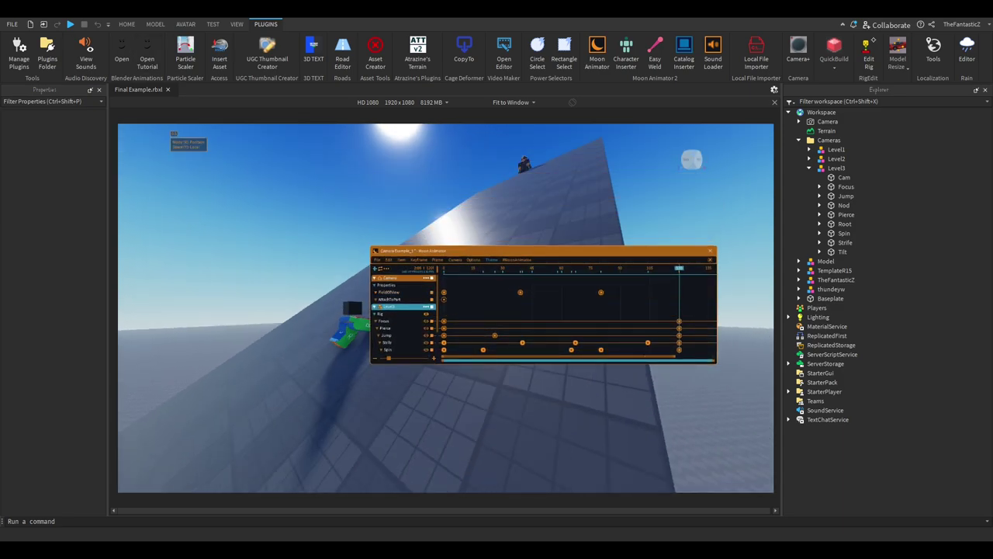
pyautogui.click(827, 121)
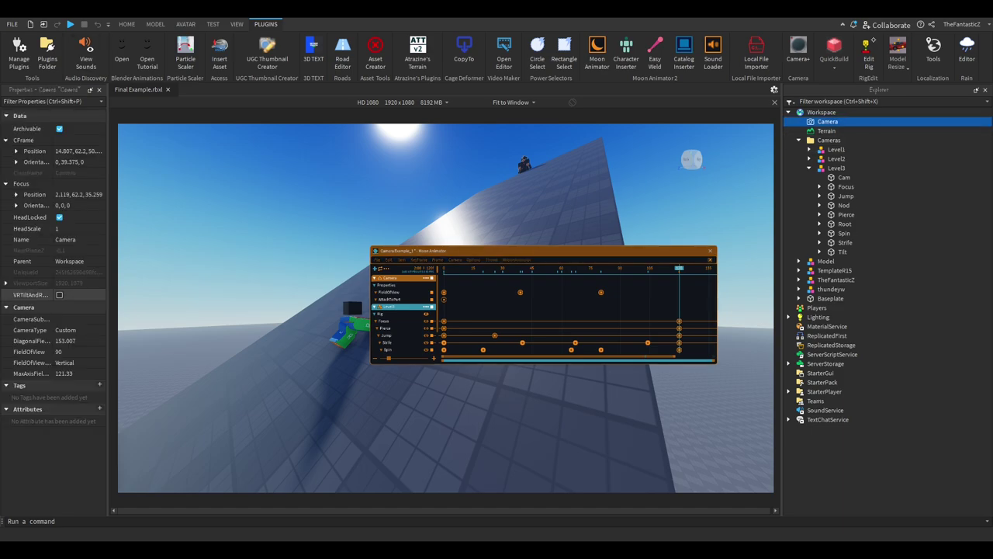
pyautogui.click(71, 352)
pyautogui.write('60')
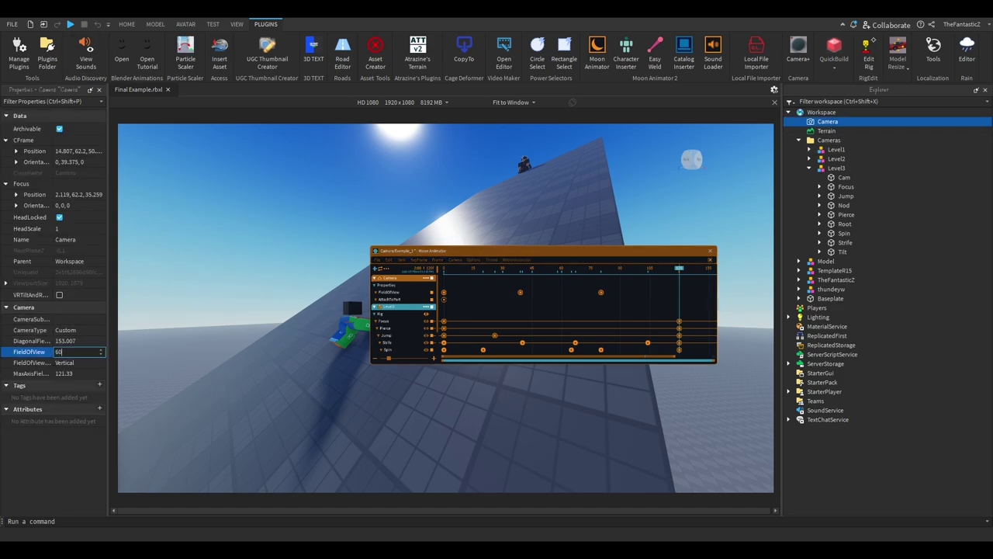
pyautogui.press('Return')
pyautogui.click(390, 293)
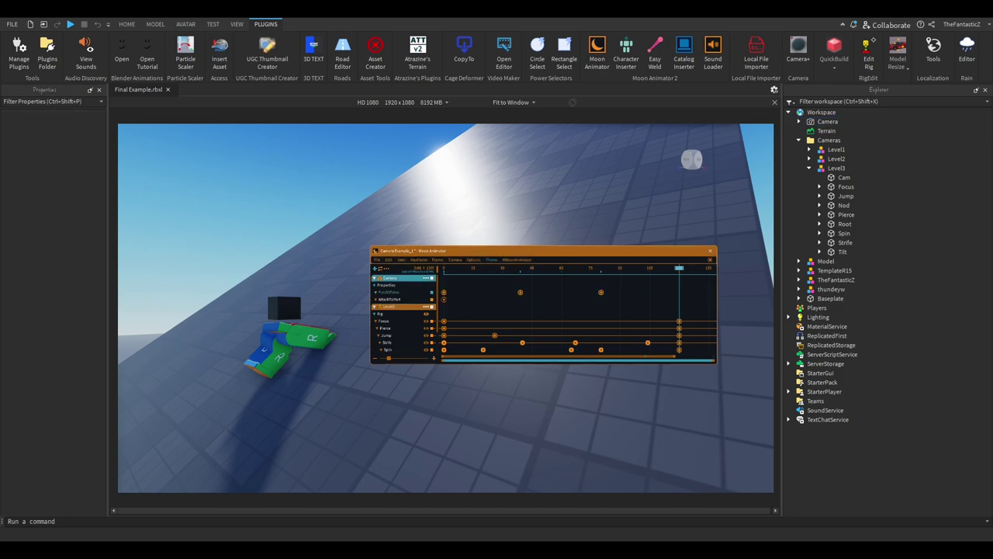
# Step: Go to frame 80 and set the Camera's FieldOfView to 120 there
pyautogui.click(601, 267)
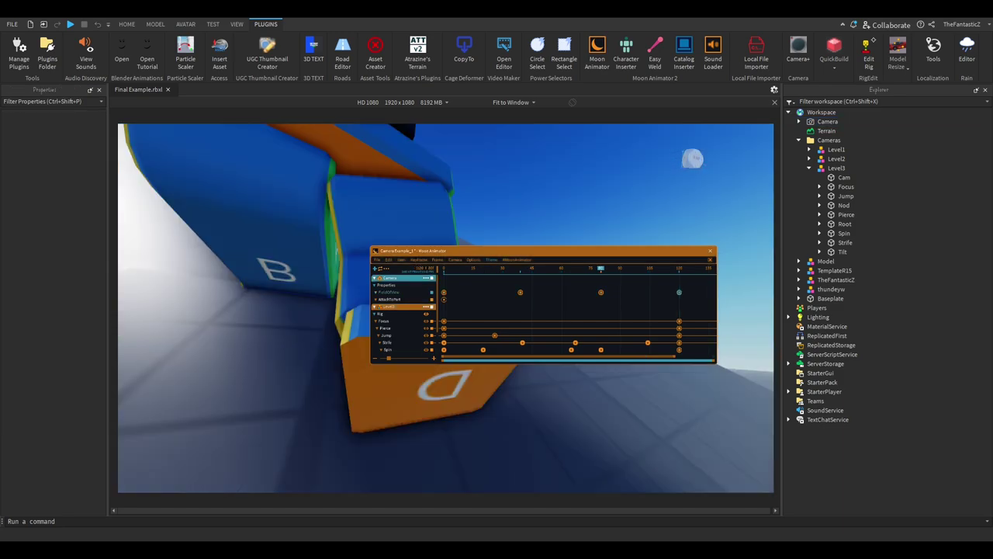
pyautogui.click(827, 121)
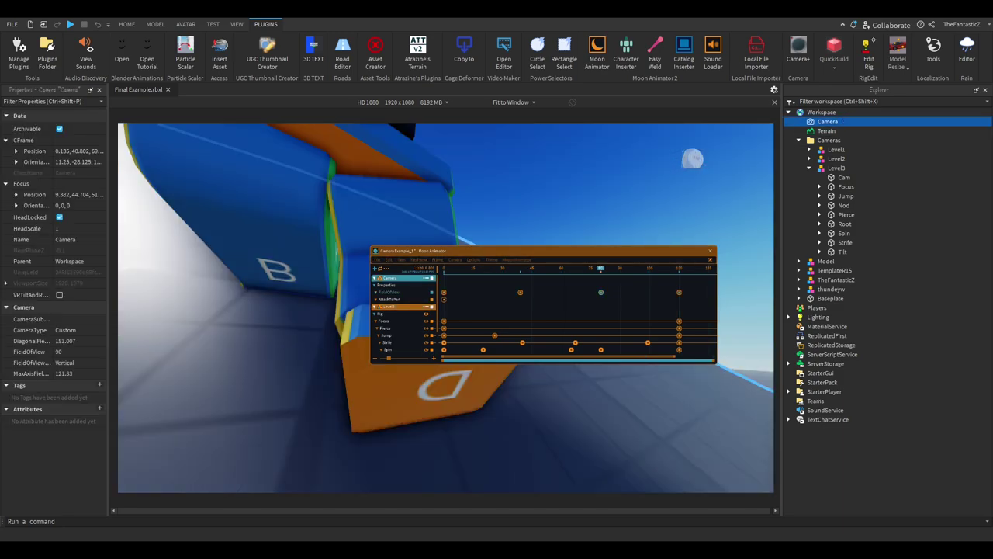
pyautogui.click(77, 341)
pyautogui.click(78, 352)
pyautogui.write('120')
pyautogui.press('Return')
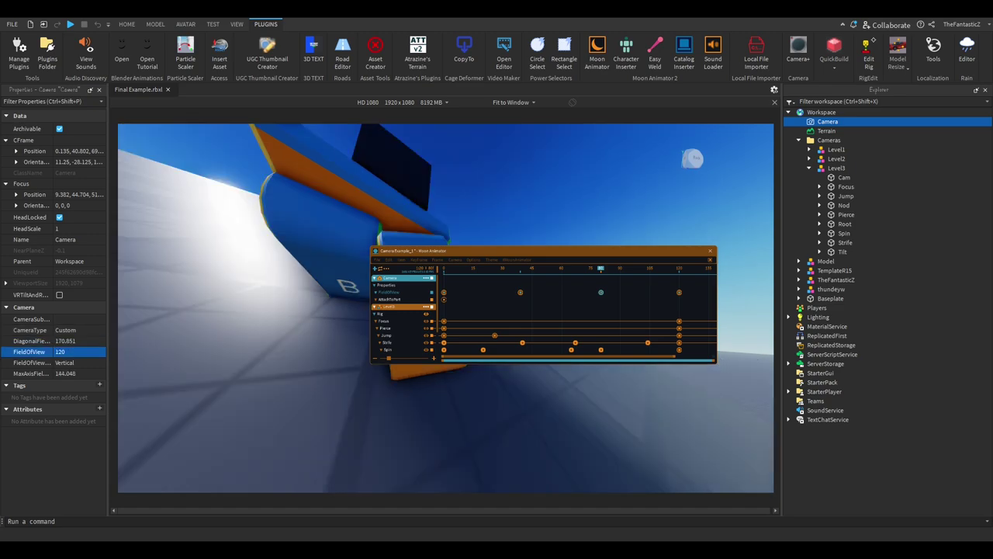
pyautogui.click(375, 251)
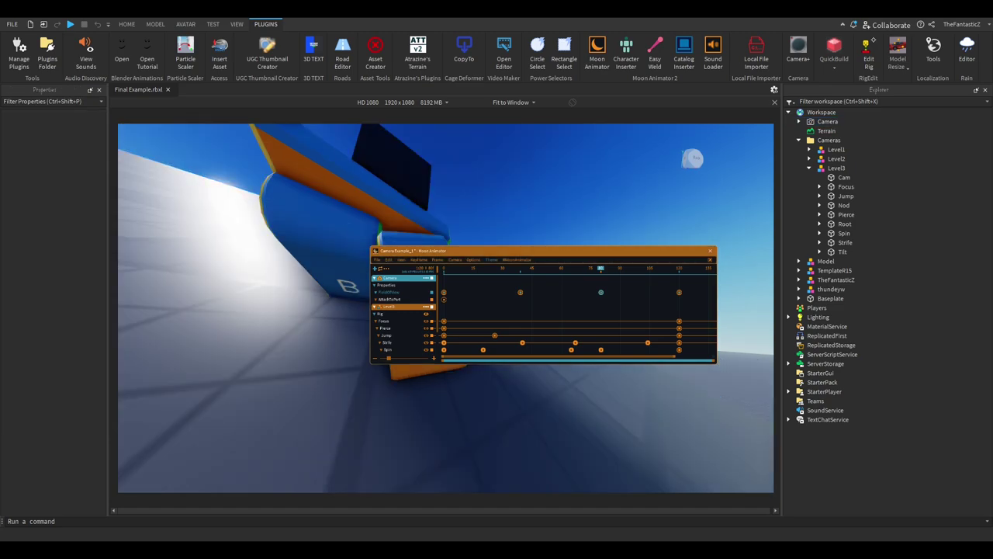
# Step: Play back the animation and go to frame 120 to check the end of the shot
pyautogui.moveTo(505, 251); pyautogui.dragTo(430, 188)
pyautogui.press('space')
pyautogui.click(603, 206)
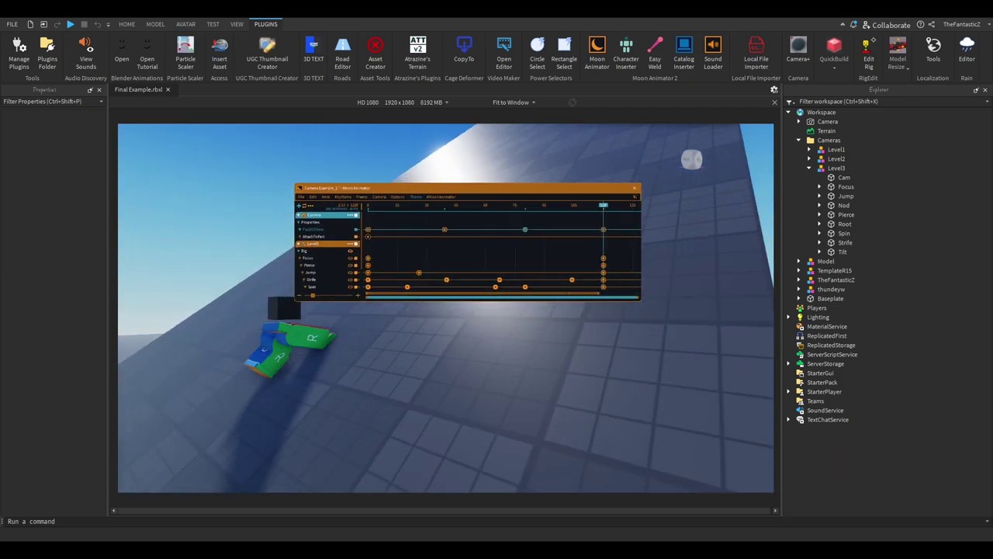
pyautogui.scroll(-2, 466, 249)
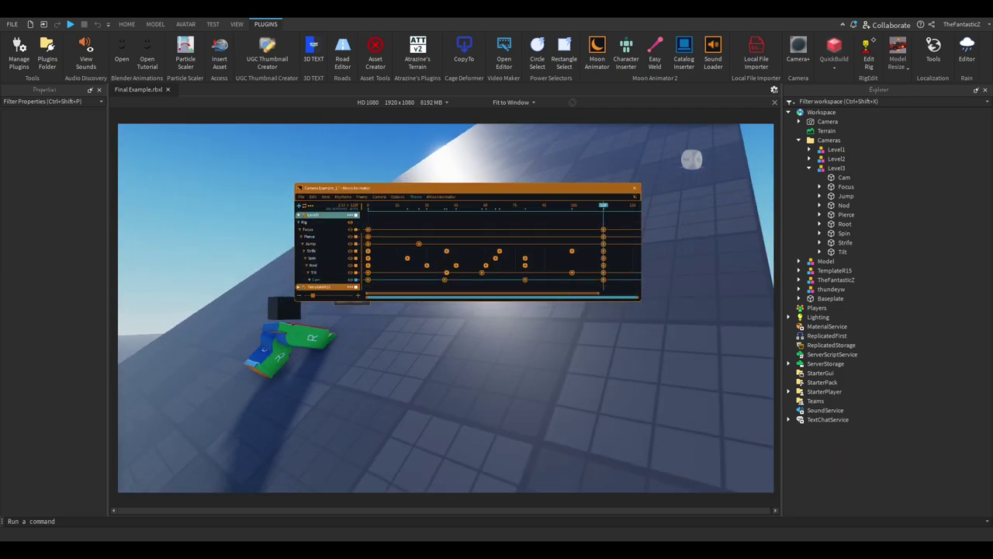
pyautogui.moveTo(369, 333); pyautogui.dragTo(371, 334, button='right')
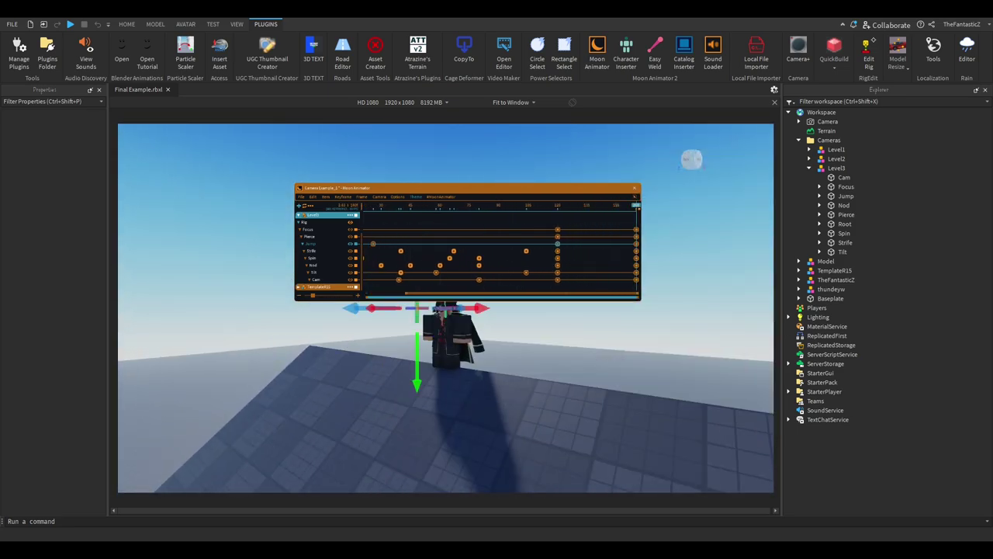
# Step: Select Nod and rotate it at about frame 160 to angle the camera toward the pirate character on top of the ramp
pyautogui.moveTo(465, 188); pyautogui.dragTo(562, 137)
pyautogui.press('w')
pyautogui.moveTo(545, 265); pyautogui.dragTo(545, 266, button='right')
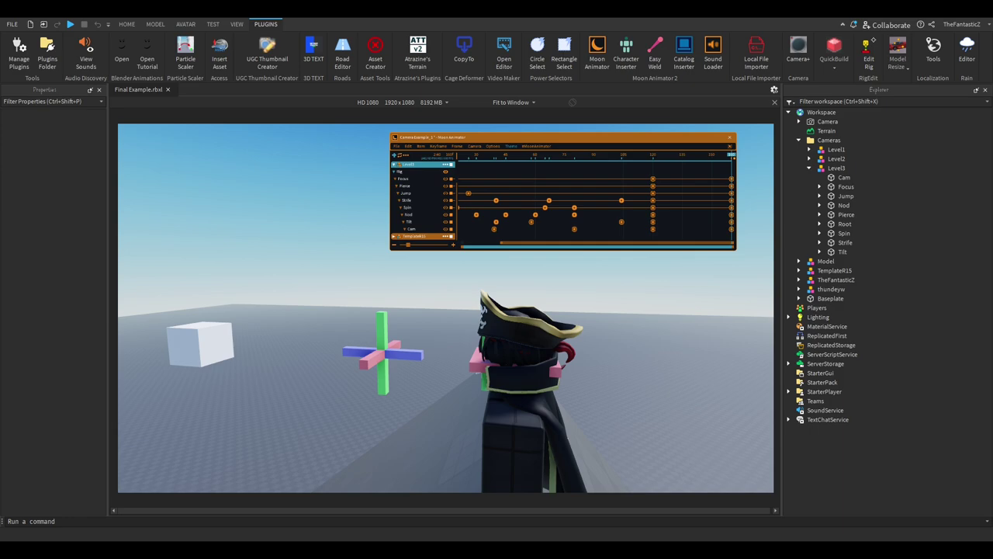
pyautogui.click(409, 215)
pyautogui.press('r')
pyautogui.moveTo(630, 367); pyautogui.dragTo(614, 419)
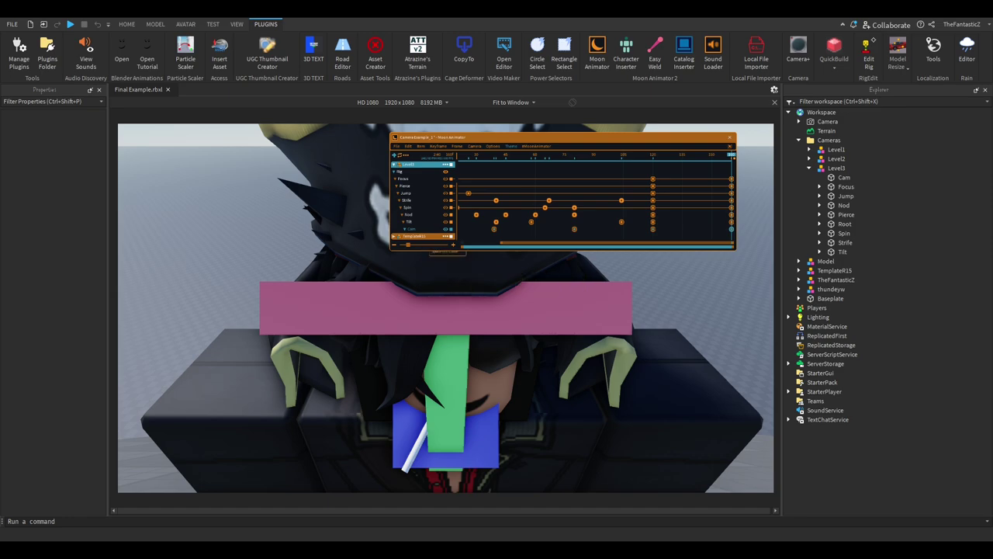
# Step: Keyframe the Camera's FieldOfView at about frame 160 and set it to 120
pyautogui.scroll(1, 423, 200)
pyautogui.scroll(2, 423, 200)
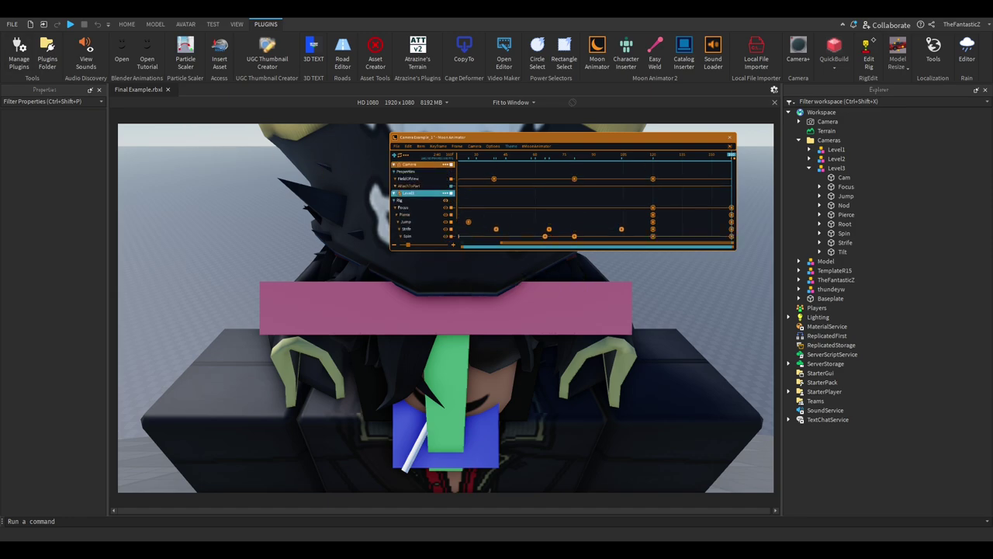
pyautogui.click(452, 178)
pyautogui.click(828, 121)
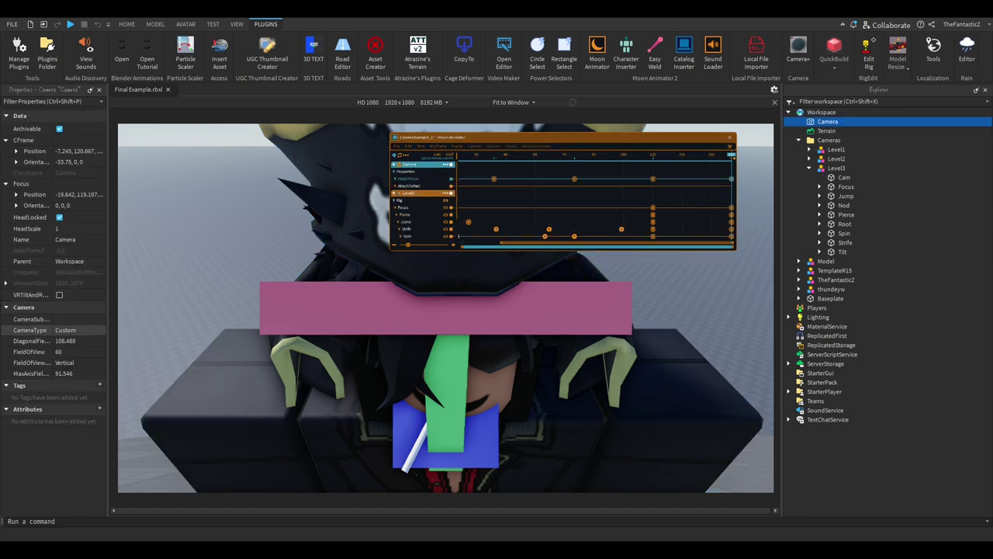
pyautogui.click(74, 352)
pyautogui.write('120')
pyautogui.press('Return')
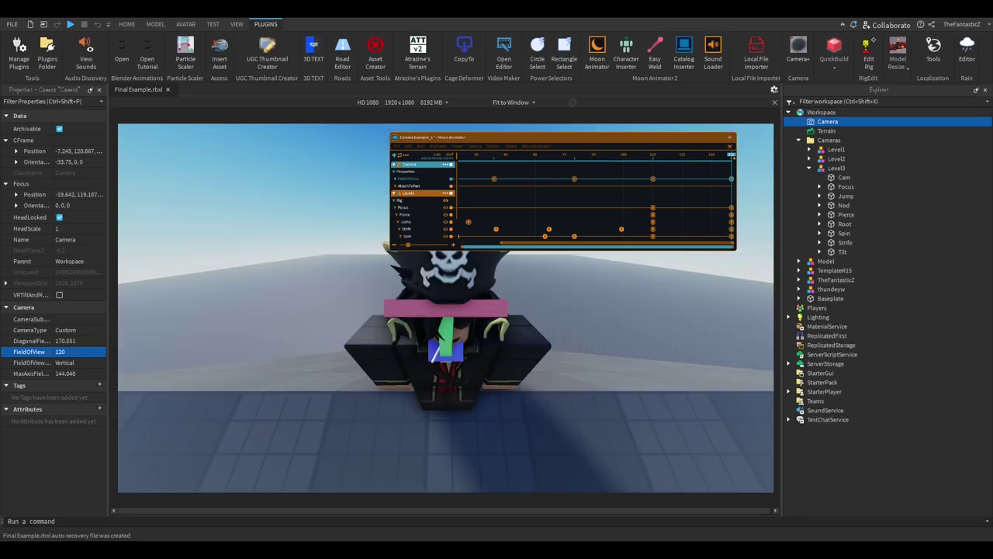
pyautogui.click(395, 137)
# Step: Move Cam closer to the pirate character's face at about frame 160 and select Nod
pyautogui.scroll(-5, 446, 349)
pyautogui.moveTo(445, 349); pyautogui.dragTo(528, 341, button='right')
pyautogui.scroll(5, 465, 326)
pyautogui.scroll(2, 481, 326)
pyautogui.scroll(-4, 423, 222)
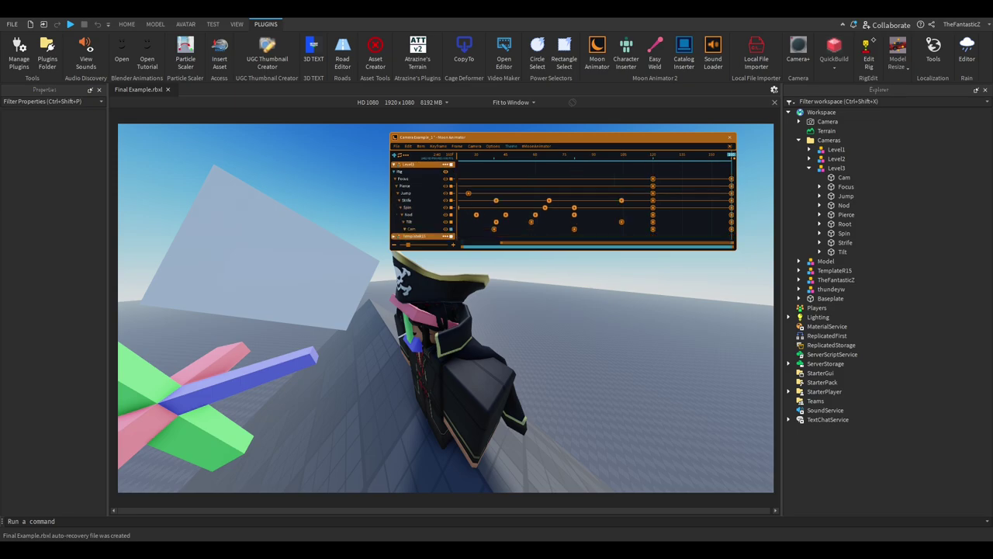
pyautogui.click(412, 229)
pyautogui.moveTo(372, 301); pyautogui.dragTo(391, 307)
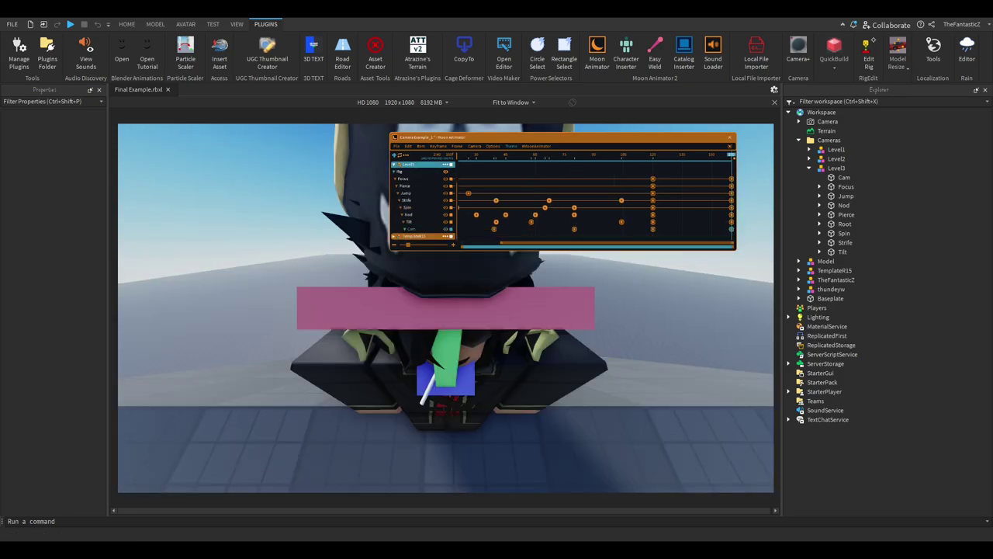
pyautogui.moveTo(608, 344); pyautogui.dragTo(611, 341, button='right')
pyautogui.click(409, 215)
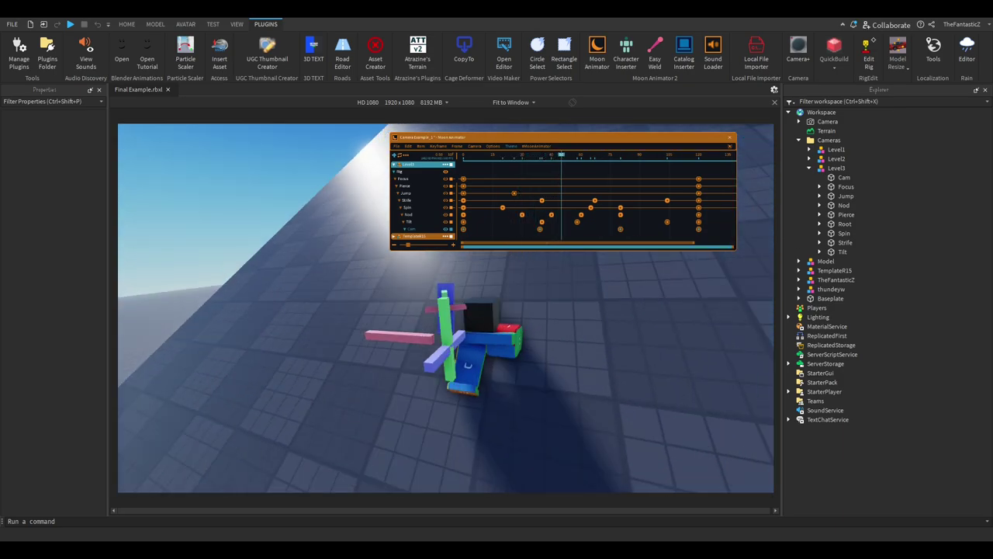
# Step: Set the easing of Cam's selected keyframes, including those at about frames 40 and 80, to Sine InOut
pyautogui.click(439, 146)
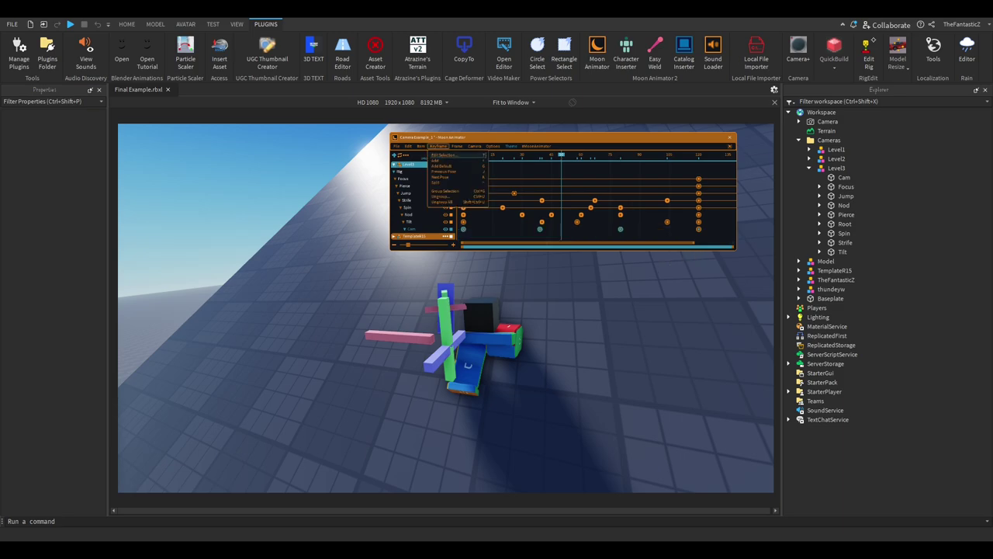
pyautogui.click(456, 156)
pyautogui.click(475, 185)
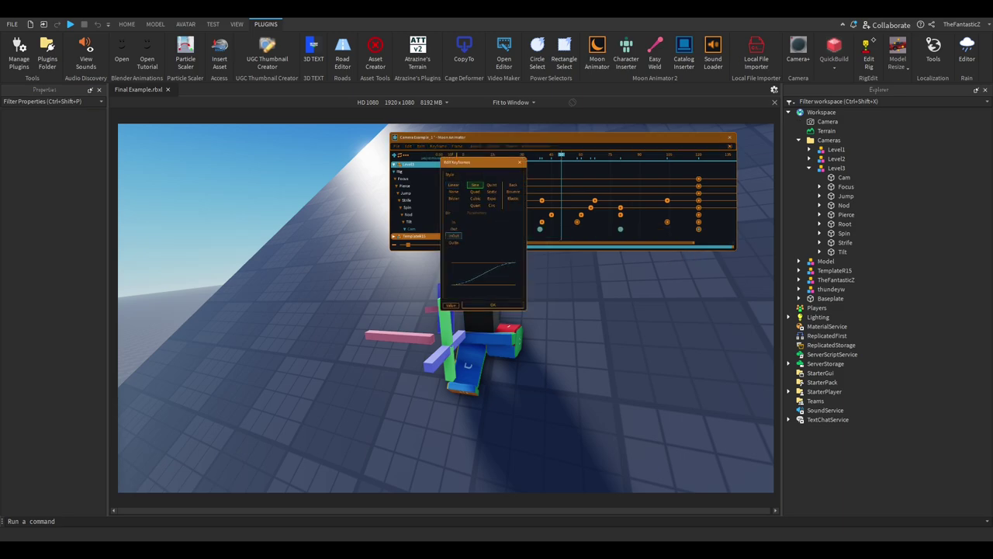
pyautogui.click(493, 305)
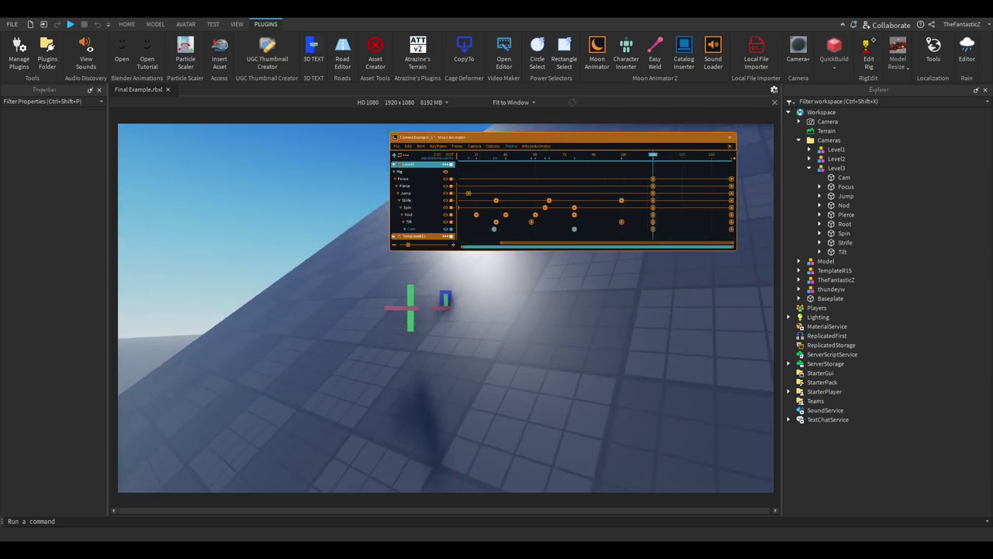
# Step: Set the easing of Spin's keyframe at frame 120 to Sine and play back the animation
pyautogui.click(439, 146)
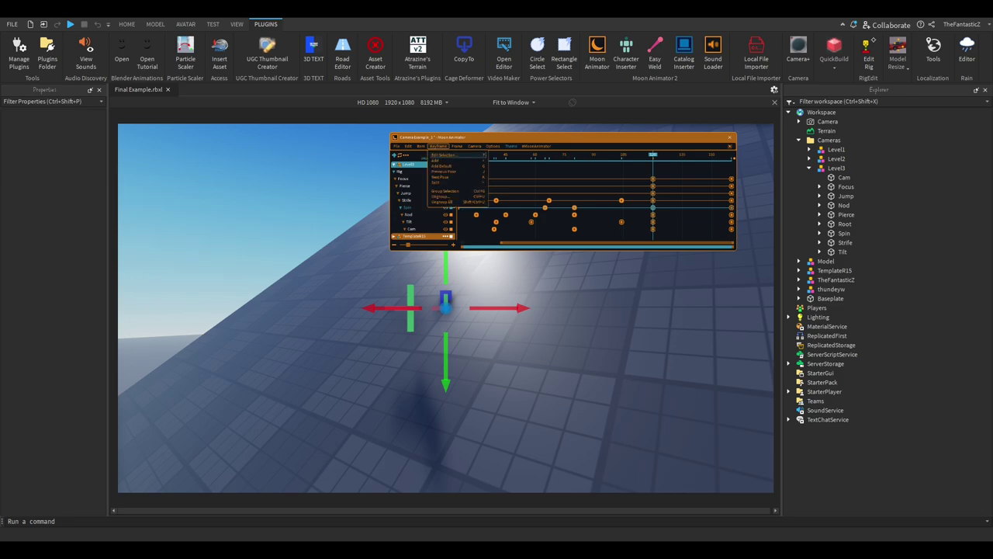
pyautogui.click(450, 156)
pyautogui.click(480, 188)
pyautogui.click(499, 308)
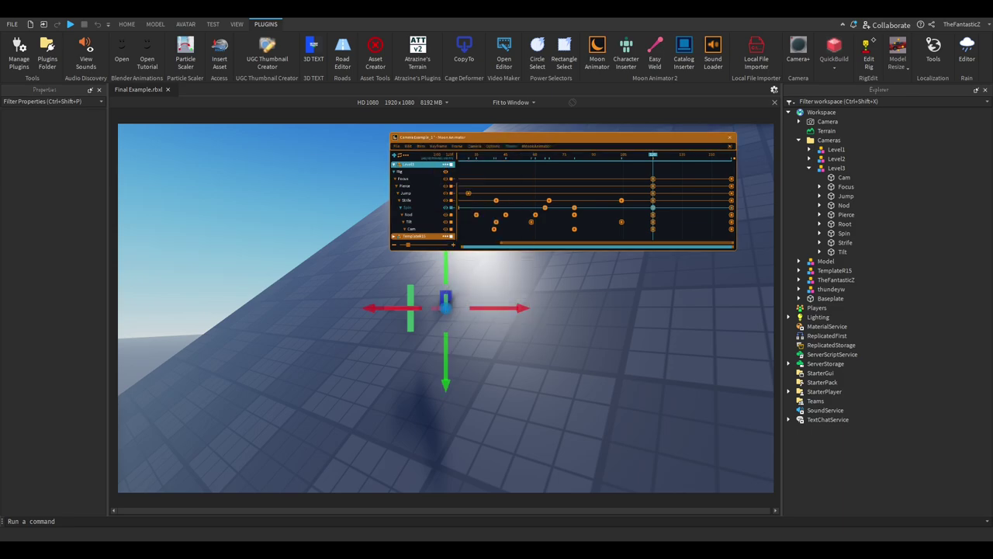
pyautogui.press('space')
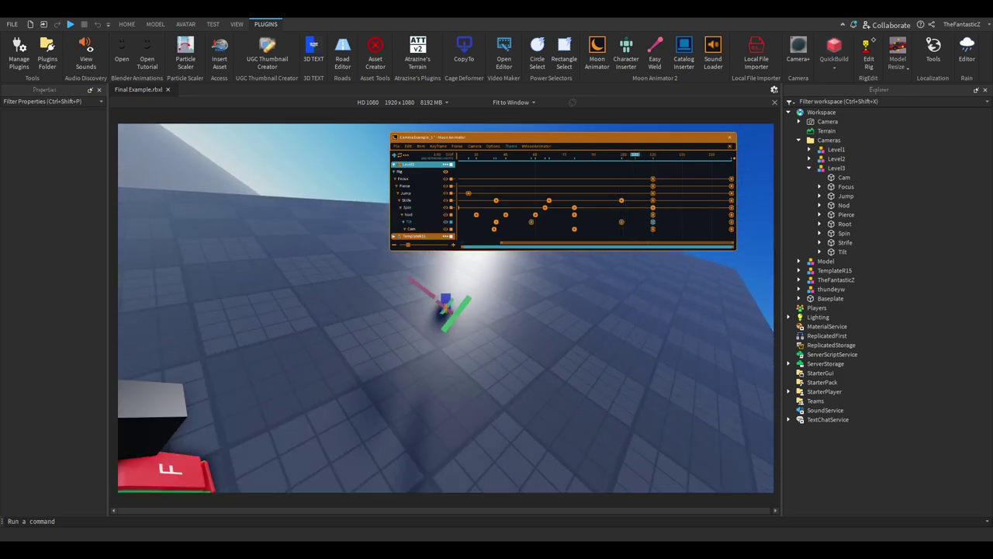
pyautogui.press('space')
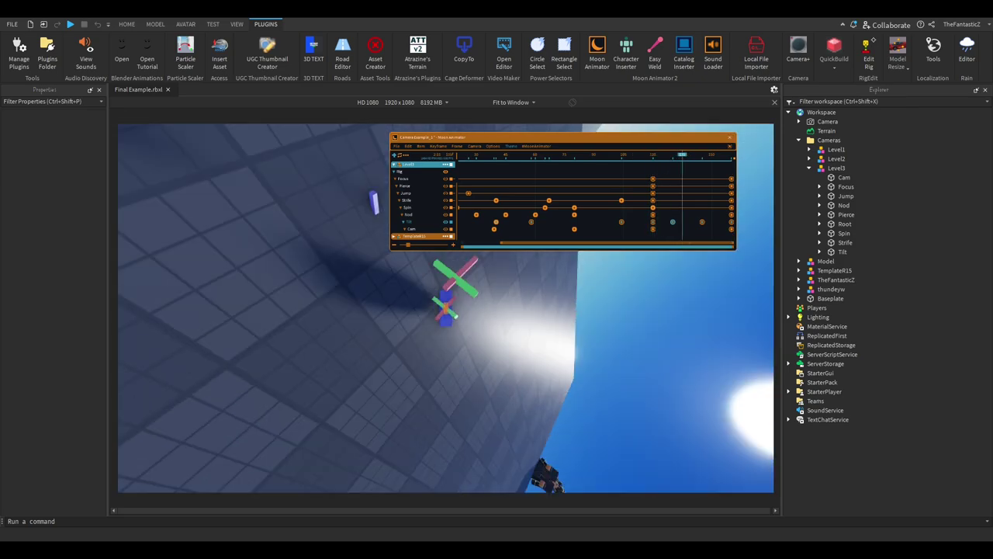
# Step: Rotate Tilt for a keyframe at about frame 138, remove its keyframe at about frame 145 and play back the animation
pyautogui.moveTo(445, 370); pyautogui.dragTo(448, 370)
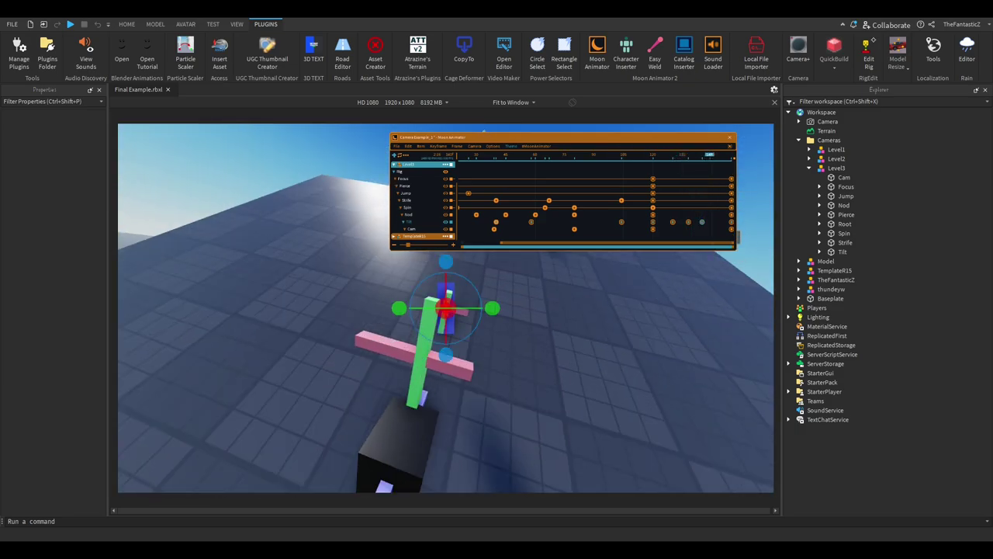
pyautogui.hotkey('ctrl', 'z')
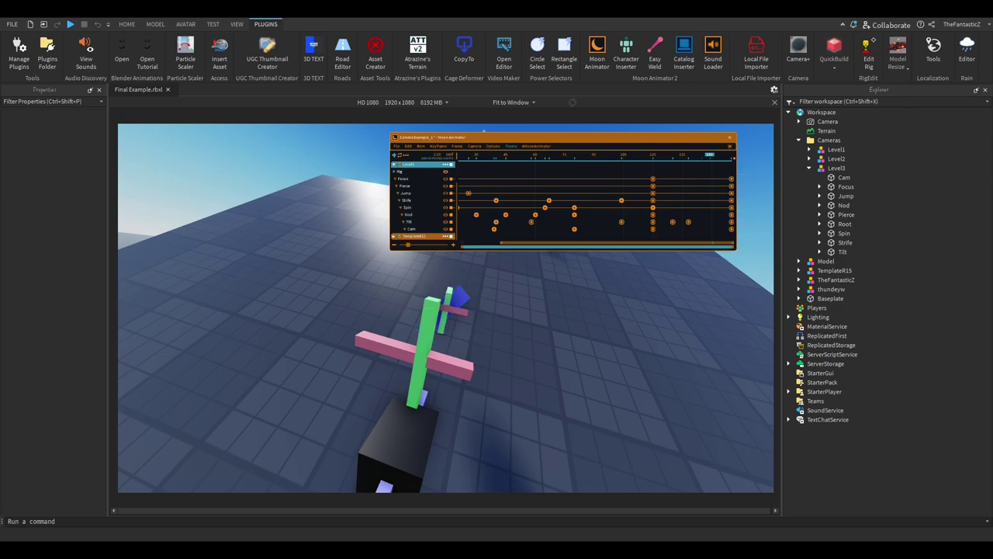
pyautogui.press('space')
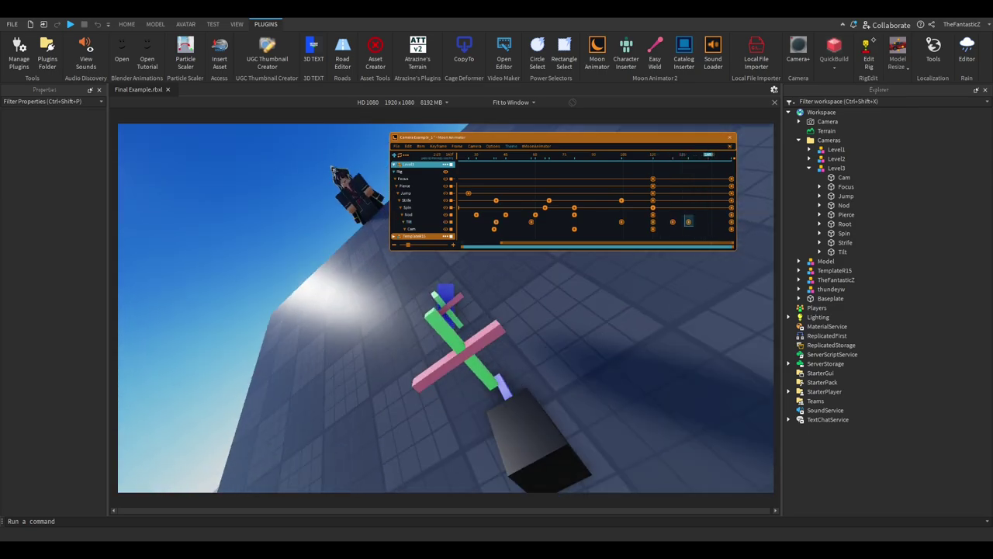
# Step: Apply Sine InOut easing to Tilt's keyframe at about frame 138 and replay the animation
pyautogui.click(439, 146)
pyautogui.click(453, 155)
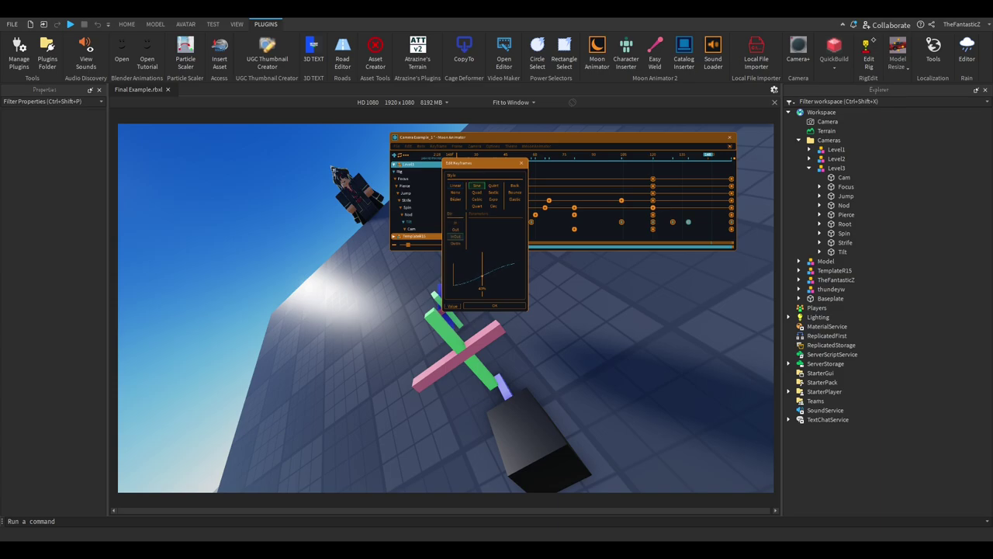
pyautogui.click(495, 305)
pyautogui.press('space')
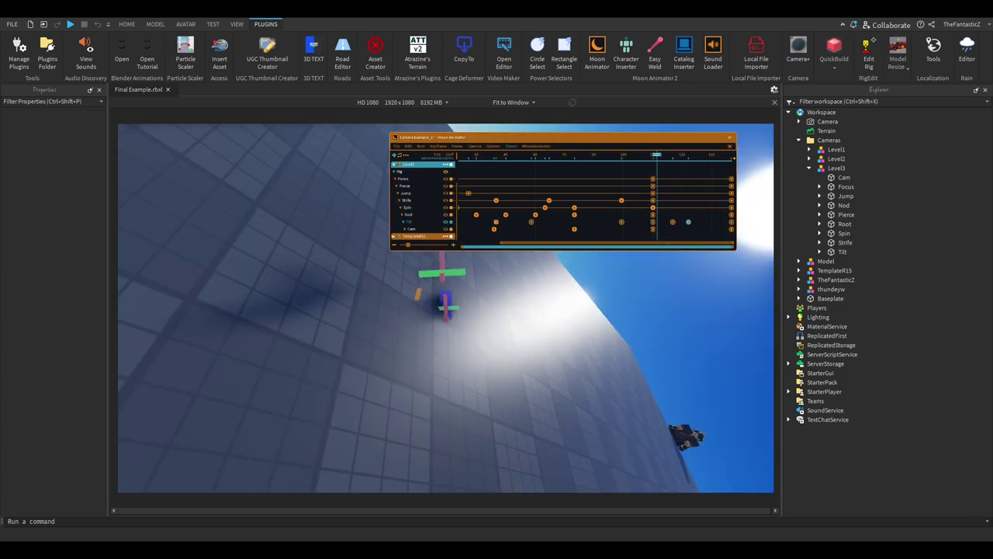
# Step: Edit the easing of Tilt's keyframe at frame 120 and play back the animation
pyautogui.click(439, 146)
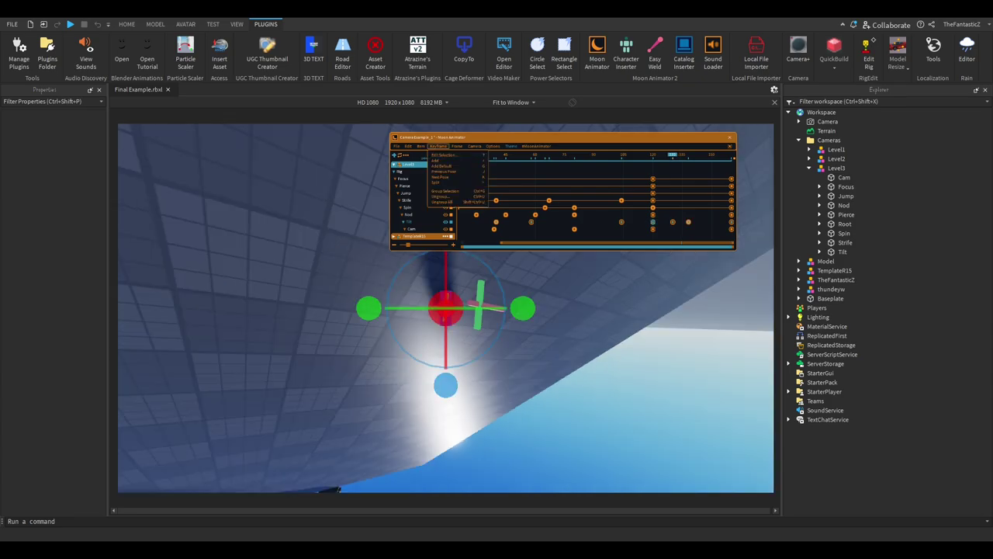
pyautogui.click(455, 155)
pyautogui.click(468, 185)
pyautogui.press('Return')
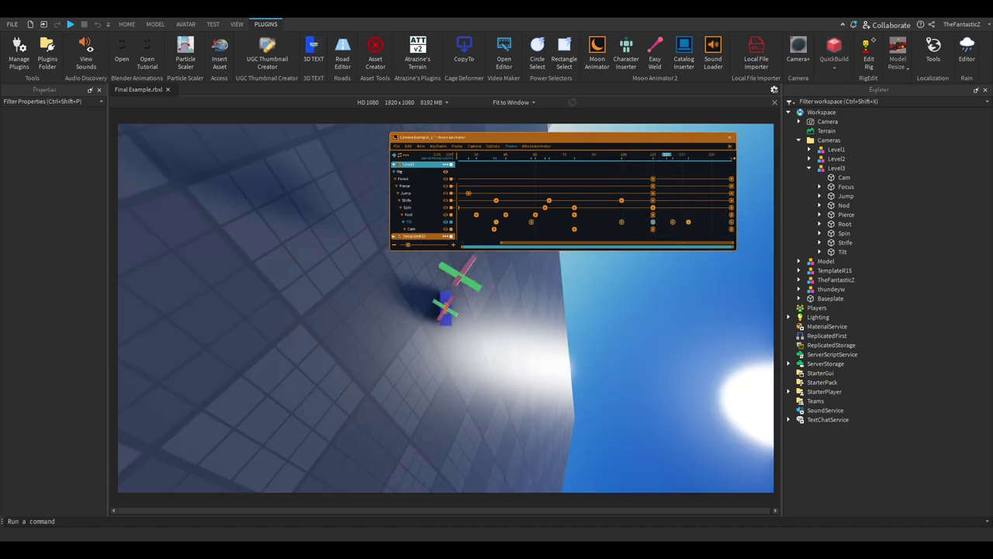
pyautogui.click(439, 146)
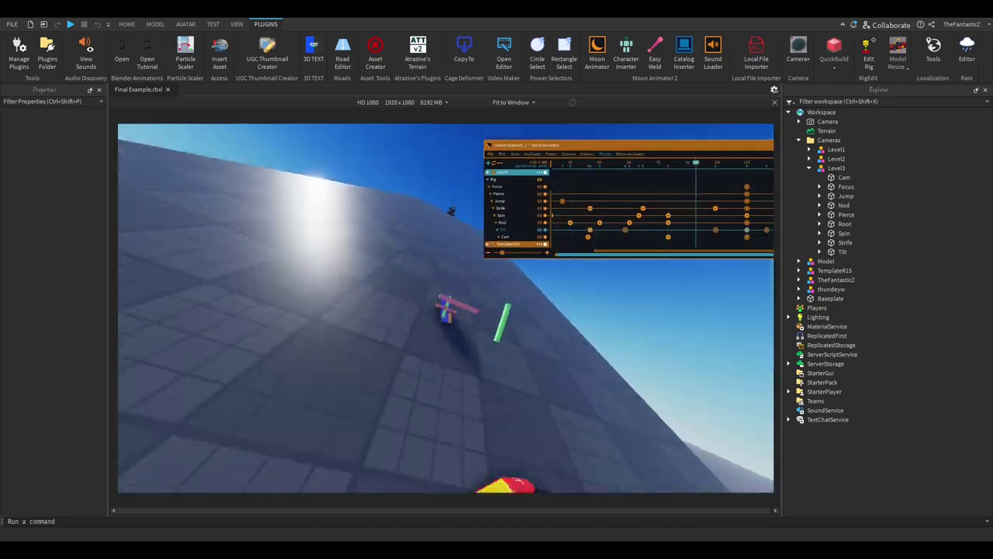
pyautogui.press('space')
pyautogui.moveTo(621, 146); pyautogui.dragTo(492, 162)
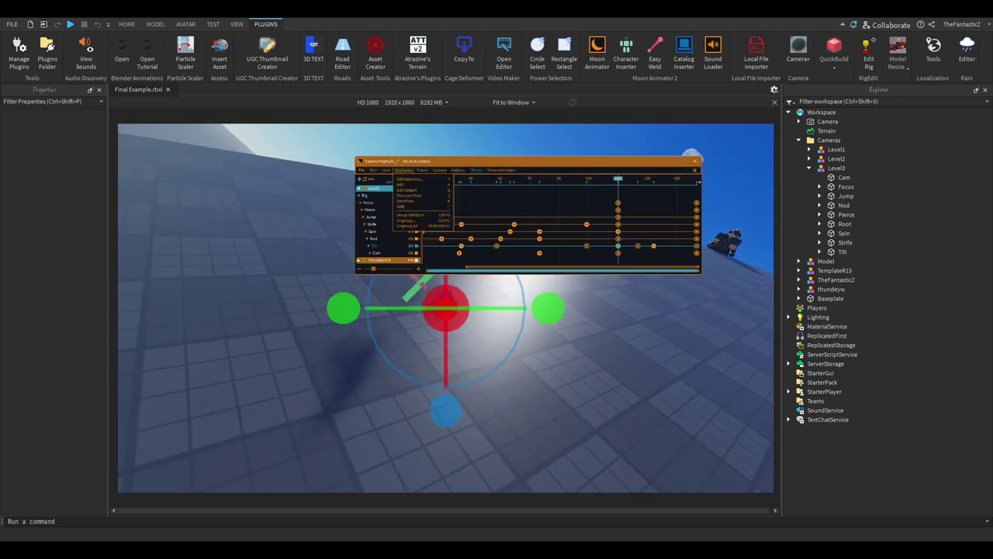
# Step: Recheck Tilt's keyframe at frame 120 against the motion that follows it and set its easing to Linear
pyautogui.click(409, 180)
pyautogui.click(458, 328)
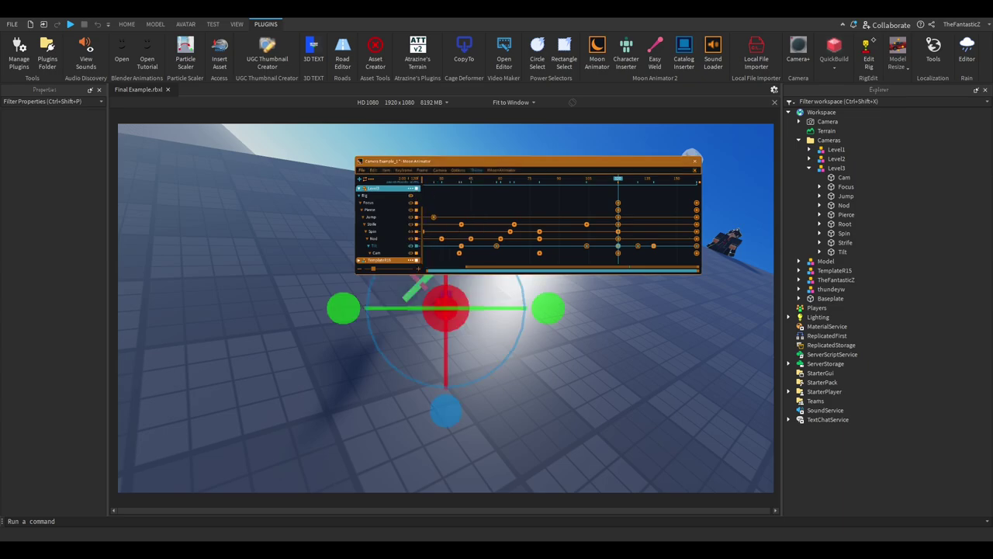
pyautogui.moveTo(619, 179); pyautogui.dragTo(661, 178)
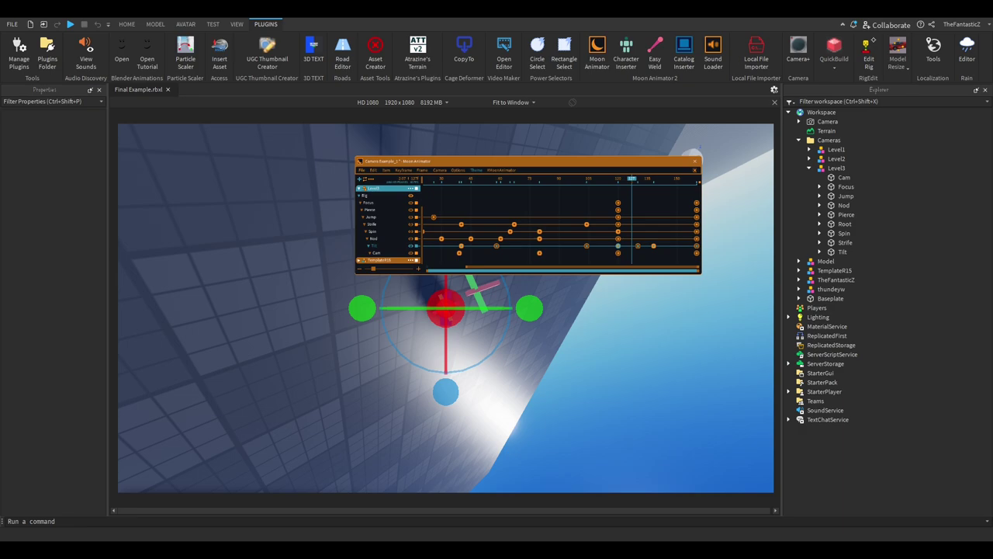
pyautogui.click(403, 170)
pyautogui.click(412, 179)
pyautogui.click(415, 209)
pyautogui.click(458, 329)
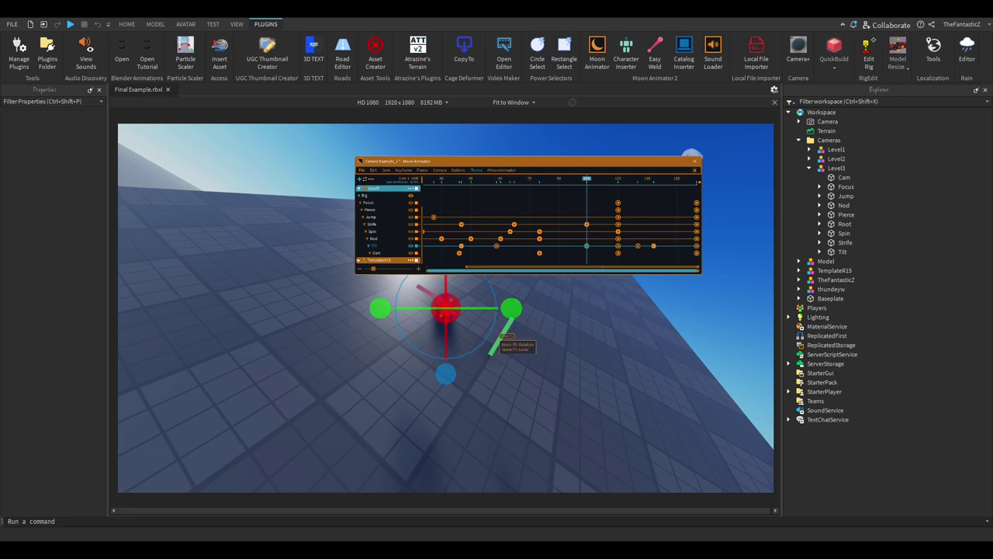
# Step: Set the easing of Tilt's keyframe at about frame 104 to Sine and play back the animation
pyautogui.click(403, 170)
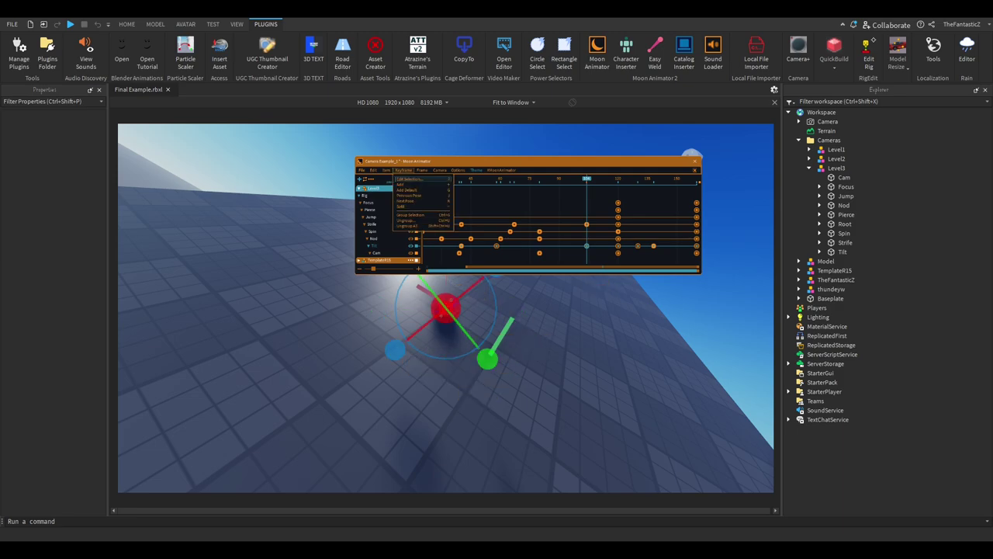
pyautogui.click(415, 184)
pyautogui.click(437, 209)
pyautogui.click(455, 330)
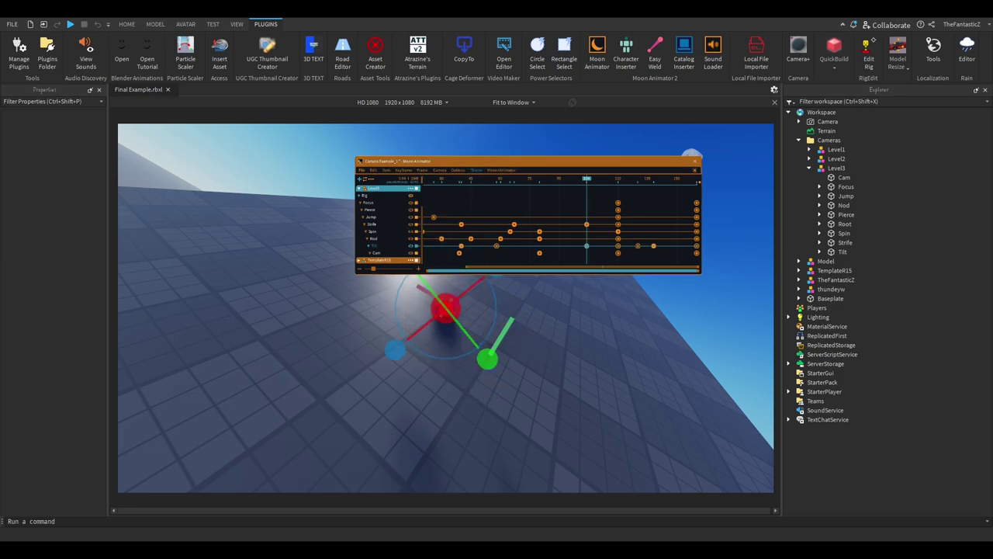
pyautogui.press('space')
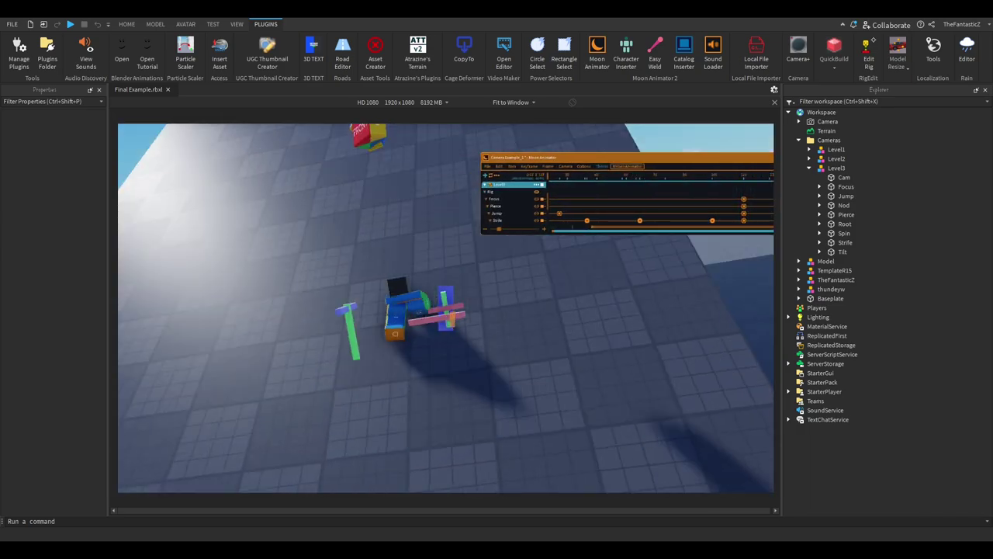
pyautogui.press('Escape')
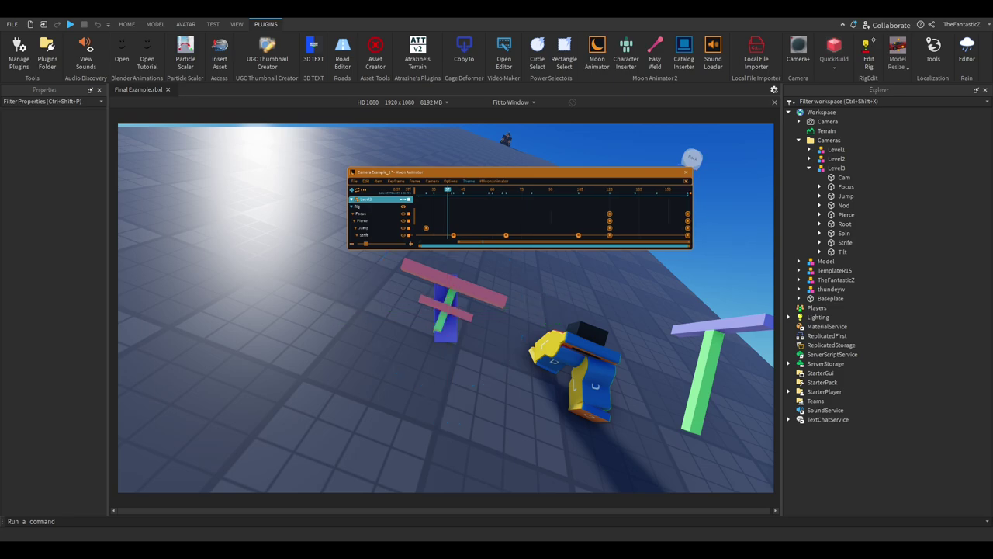
# Step: Set the camera's FieldOfView to 30 for its keyframe at frame 120 and replay the animation from the start
pyautogui.moveTo(693, 208); pyautogui.dragTo(595, 208)
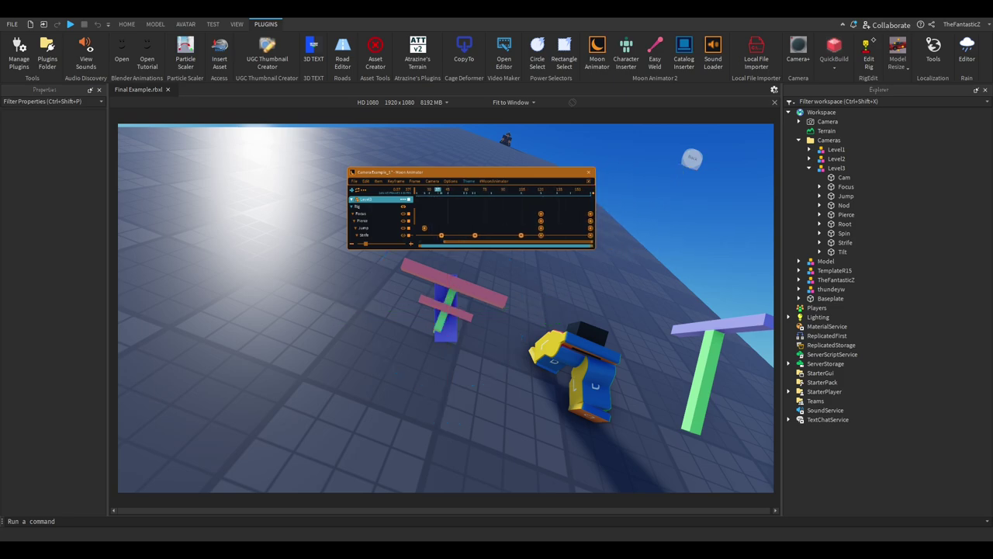
pyautogui.moveTo(366, 244); pyautogui.dragTo(385, 243)
pyautogui.scroll(4, 388, 218)
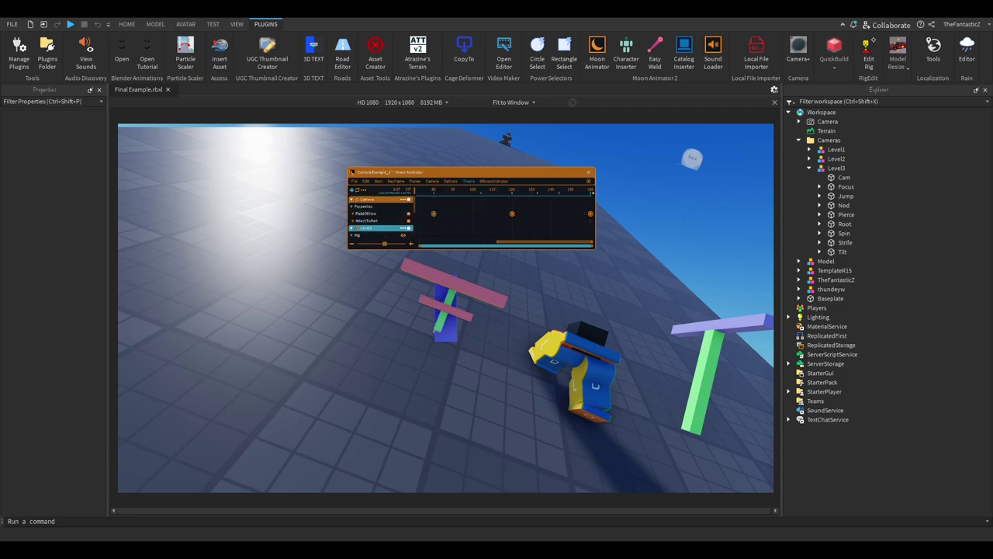
pyautogui.scroll(-5, 388, 218)
pyautogui.click(512, 190)
pyautogui.scroll(5, 466, 217)
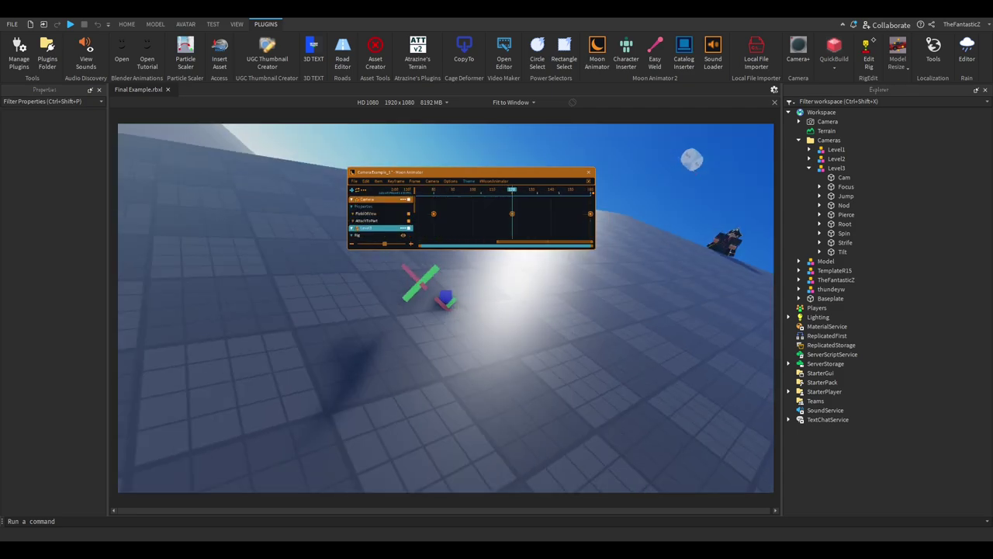
pyautogui.click(827, 121)
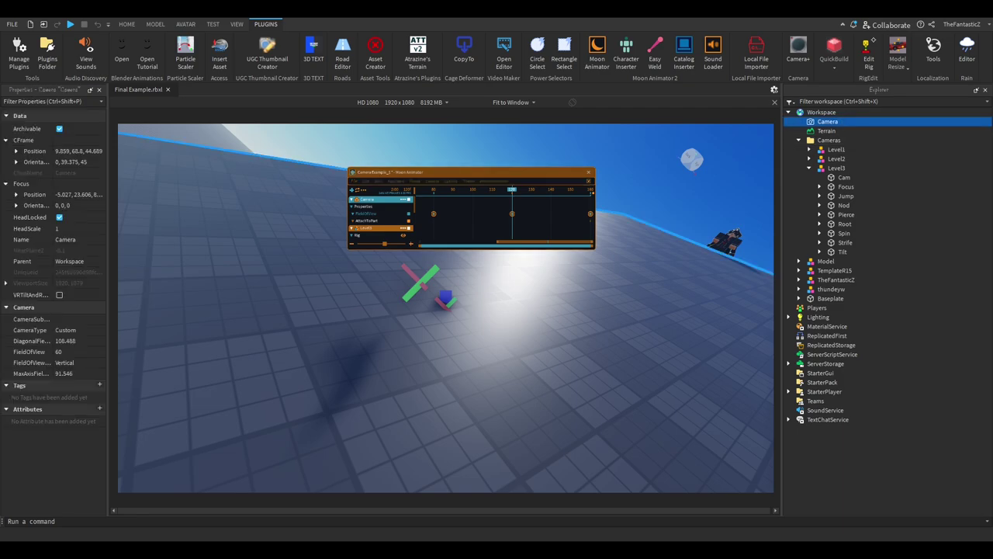
pyautogui.click(76, 353)
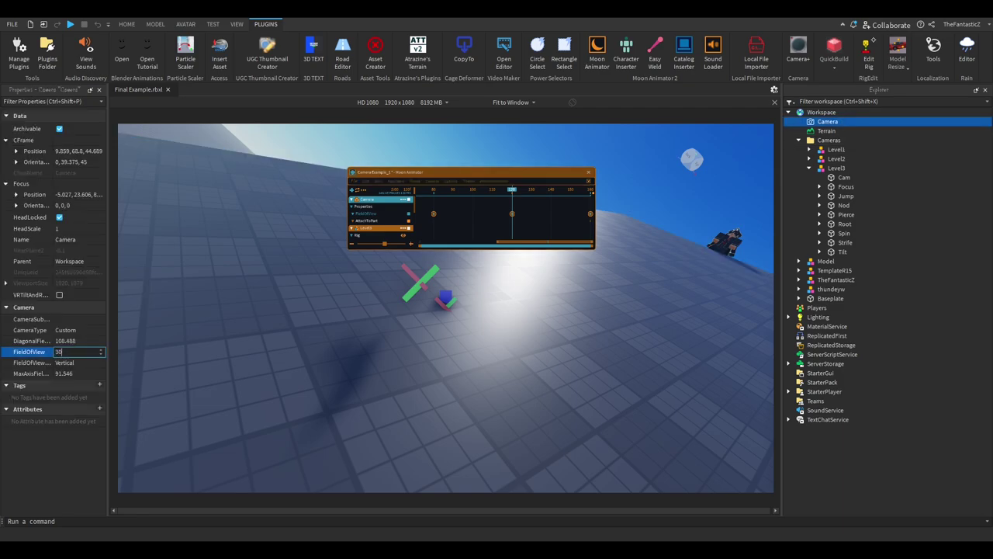
pyautogui.press('Return')
pyautogui.click(512, 213)
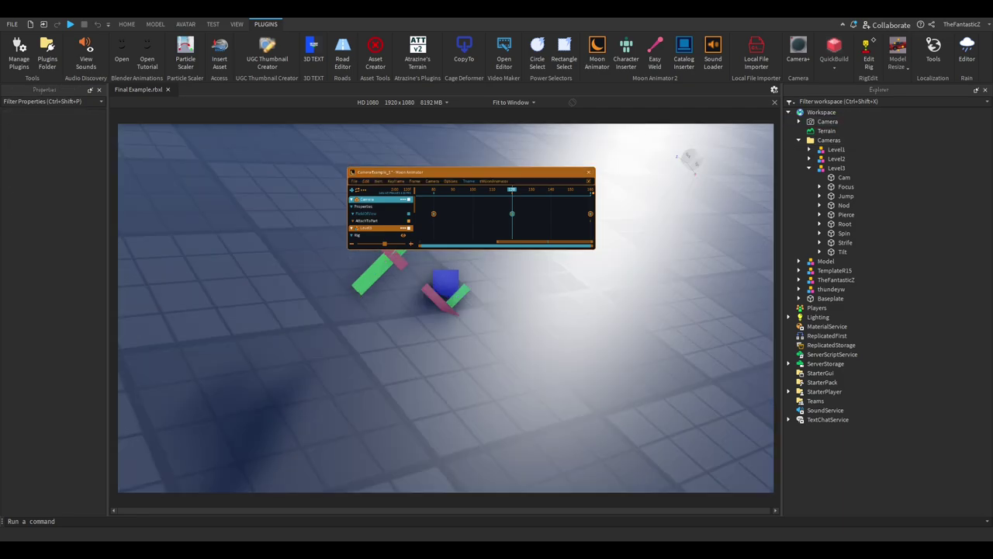
pyautogui.moveTo(512, 189); pyautogui.dragTo(423, 190)
pyautogui.press('space')
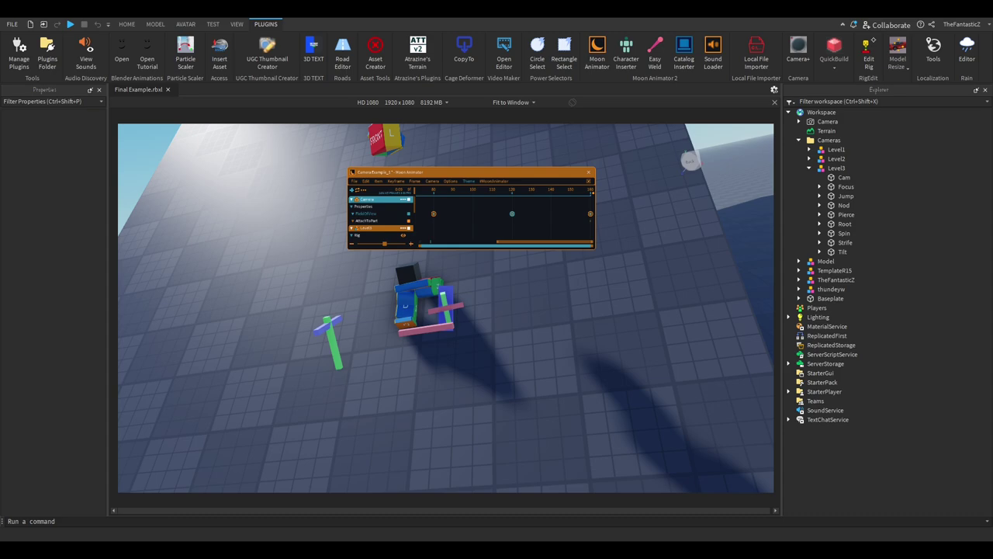
# Step: Retime Tilt's keyframes between frames 100 and 150 to about frames 115, 125, 135 and 145
pyautogui.moveTo(384, 244); pyautogui.dragTo(362, 244)
pyautogui.scroll(-8, 472, 217)
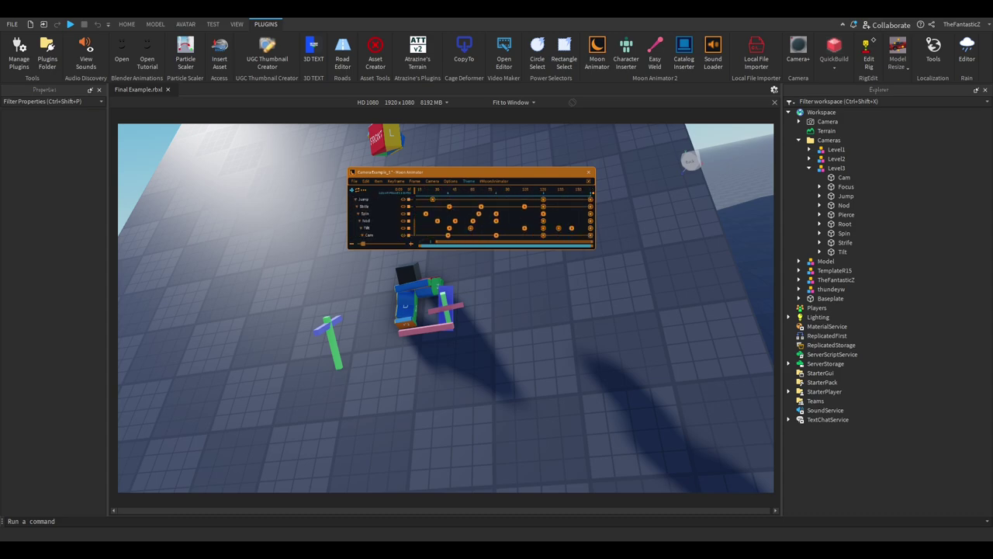
pyautogui.scroll(-1, 410, 220)
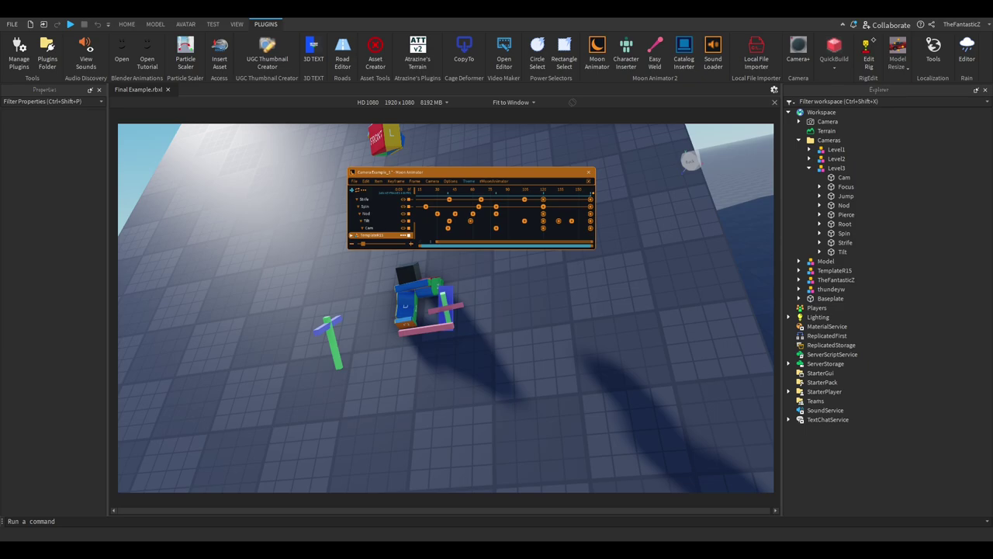
pyautogui.moveTo(526, 190); pyautogui.dragTo(562, 190)
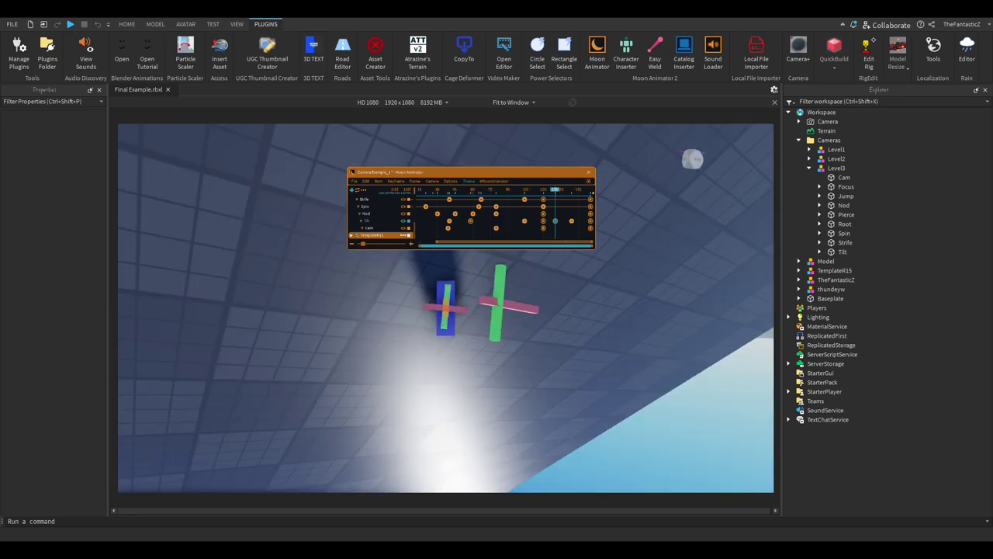
pyautogui.moveTo(572, 221); pyautogui.dragTo(570, 221)
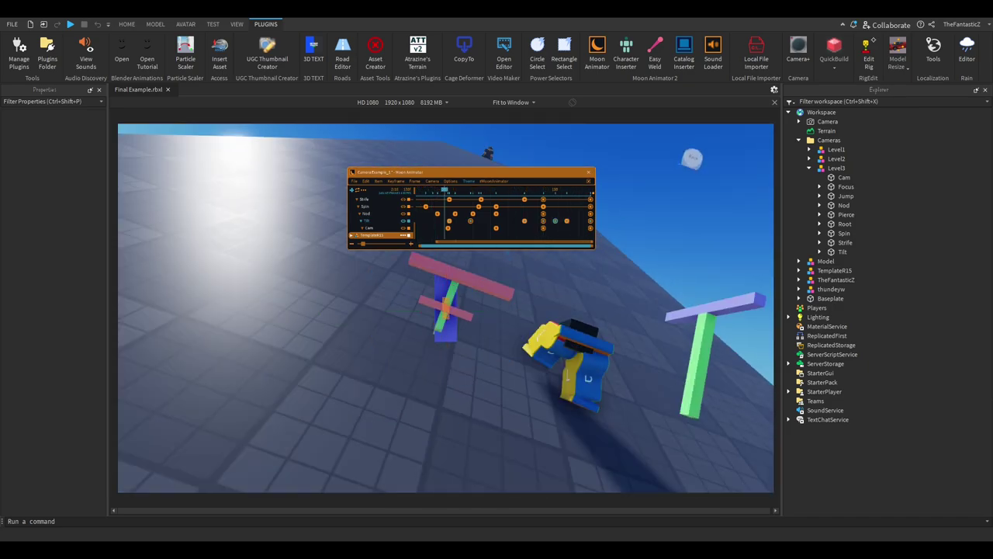
pyautogui.moveTo(552, 221); pyautogui.dragTo(550, 221)
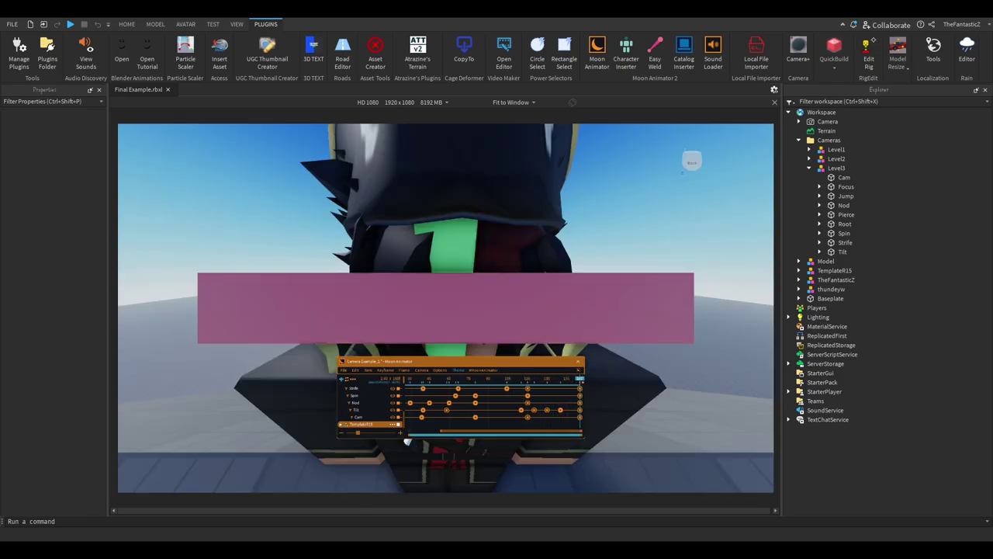
# Step: Enlarge the animator window, set the easing of Pierce's keyframe at frame 120 to Sine Out and play back the animation
pyautogui.moveTo(466, 361); pyautogui.dragTo(401, 361)
pyautogui.moveTo(515, 379)
pyautogui.mouseDown()
pyautogui.moveTo(495, 378)
pyautogui.moveTo(511, 379)
pyautogui.mouseUp()
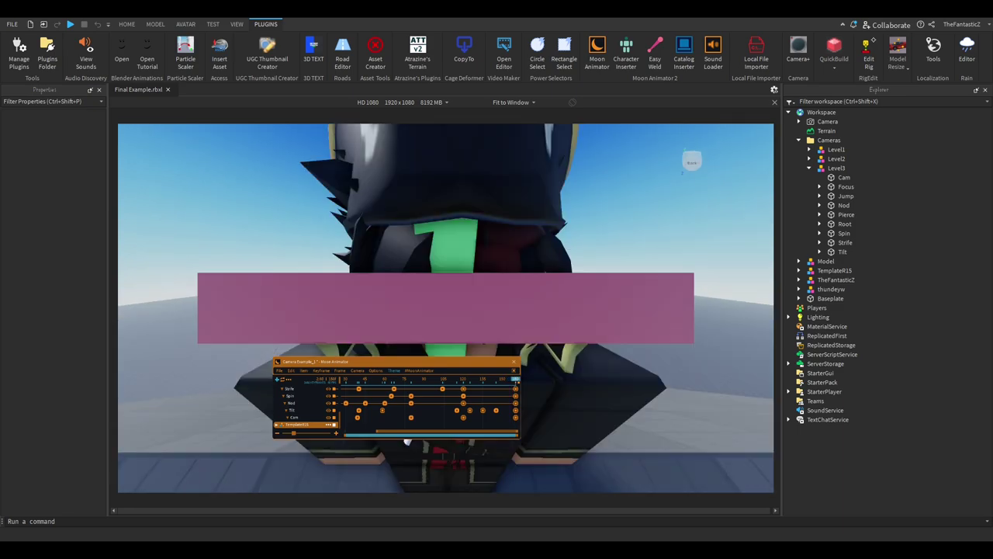
pyautogui.click(280, 370)
pyautogui.moveTo(305, 370)
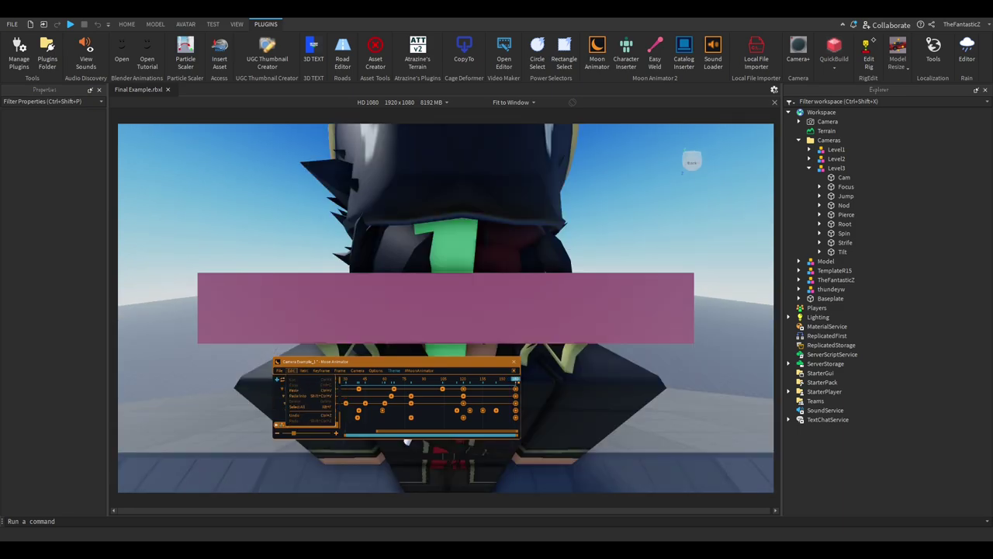
pyautogui.moveTo(311, 357); pyautogui.dragTo(310, 242)
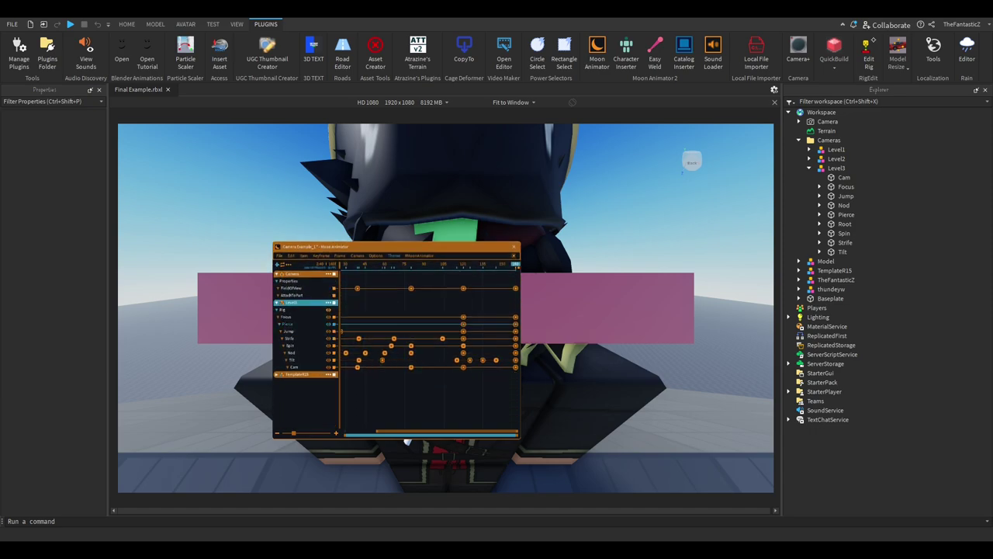
pyautogui.click(322, 255)
pyautogui.click(335, 264)
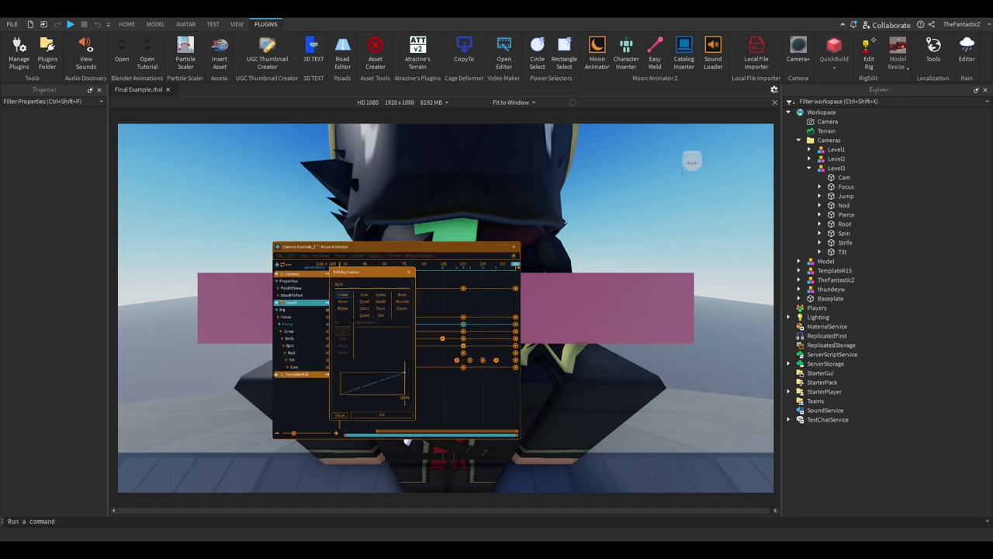
pyautogui.click(364, 295)
pyautogui.click(343, 339)
pyautogui.click(382, 415)
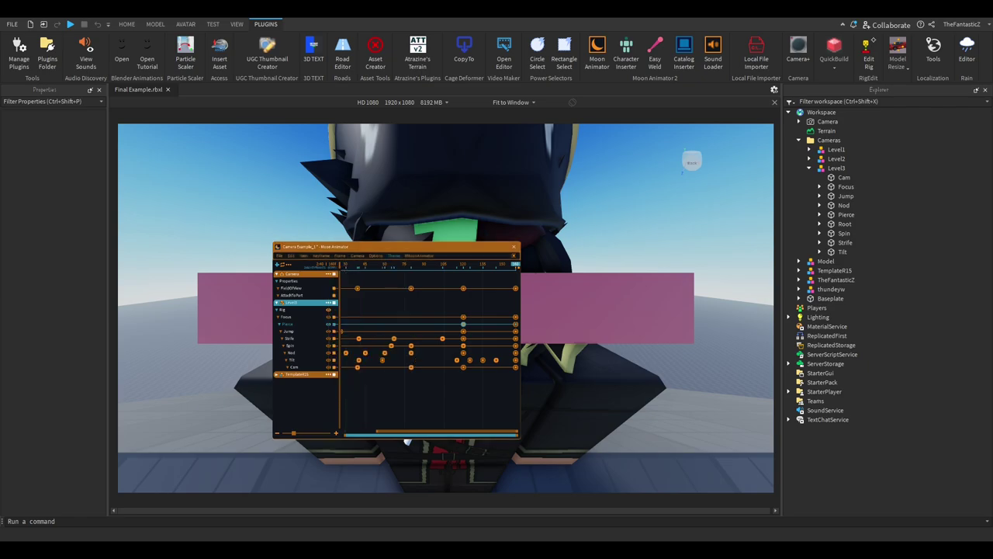
pyautogui.moveTo(421, 264); pyautogui.dragTo(412, 265)
pyautogui.press('space')
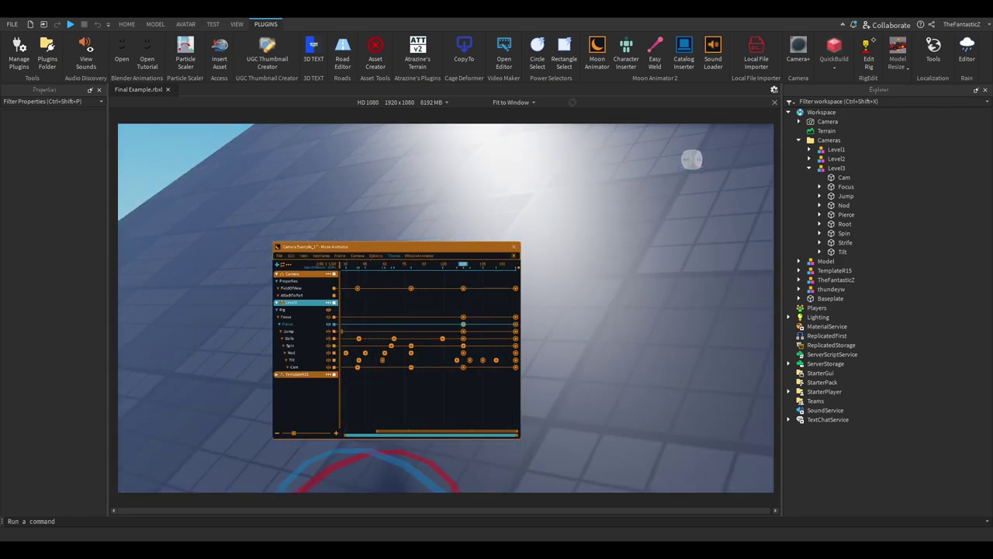
# Step: Set the easing of Cam's keyframe at frame 120 to Sine
pyautogui.click(463, 367)
pyautogui.click(322, 255)
pyautogui.click(340, 264)
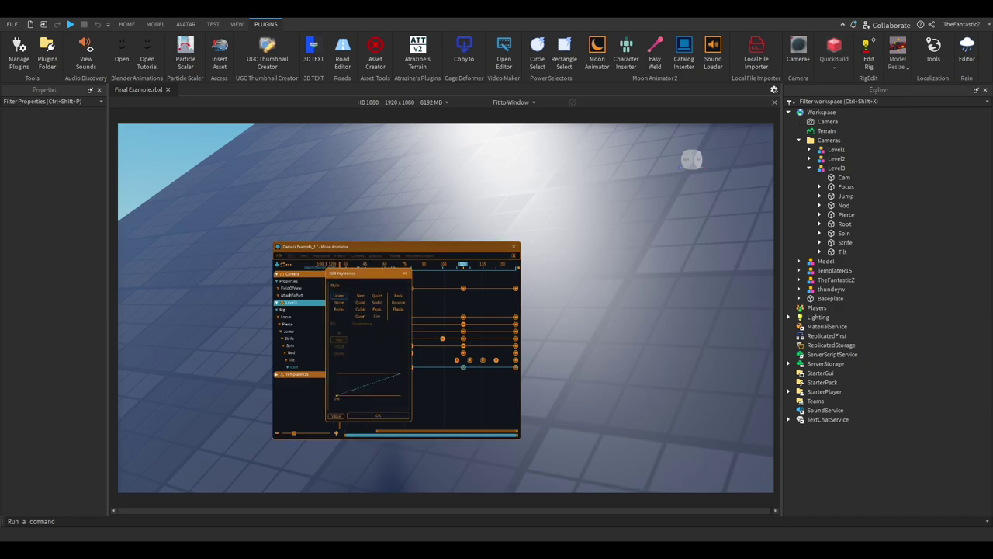
pyautogui.click(360, 296)
pyautogui.click(382, 415)
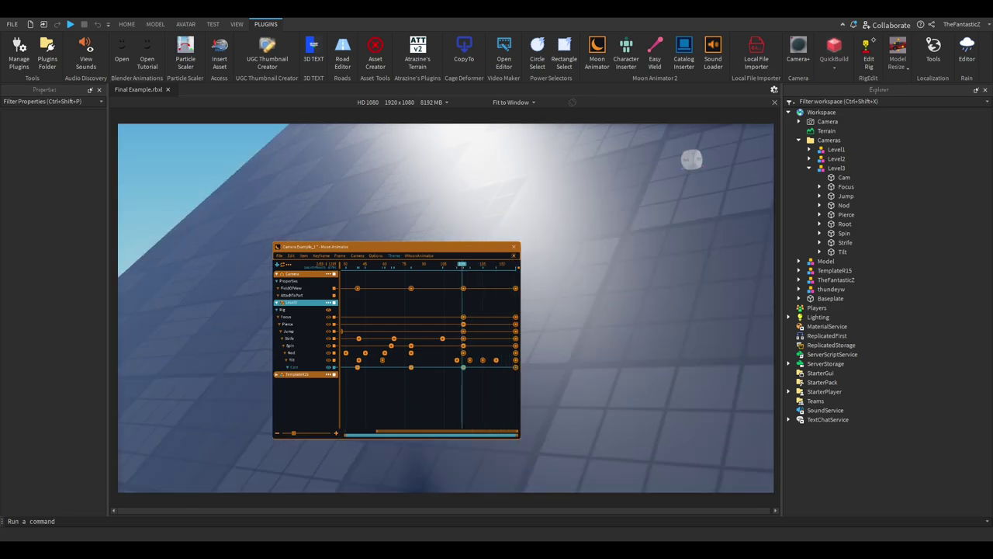
# Step: Check the easing of Focus's keyframe at frame 120 and play back the animation
pyautogui.click(321, 256)
pyautogui.click(329, 270)
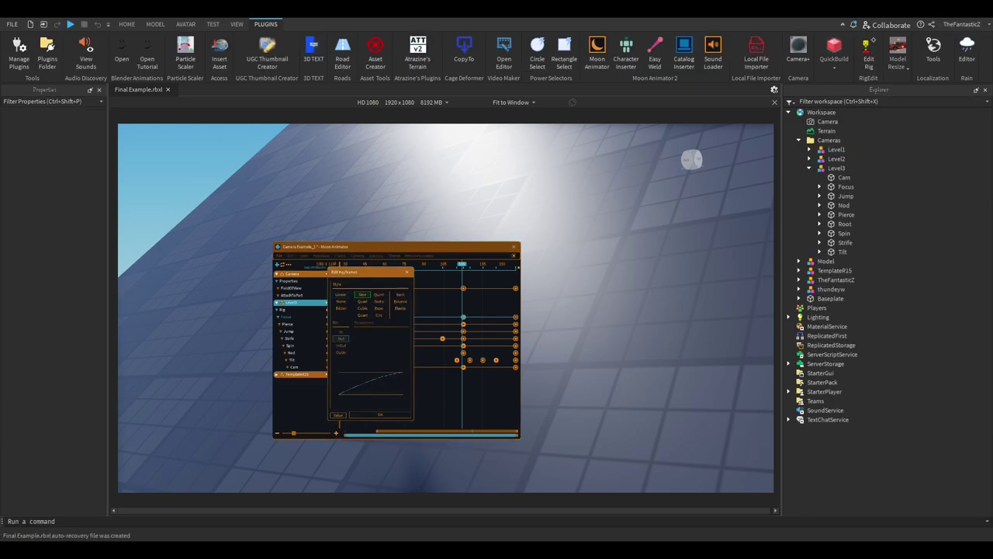
pyautogui.click(407, 271)
pyautogui.press('space')
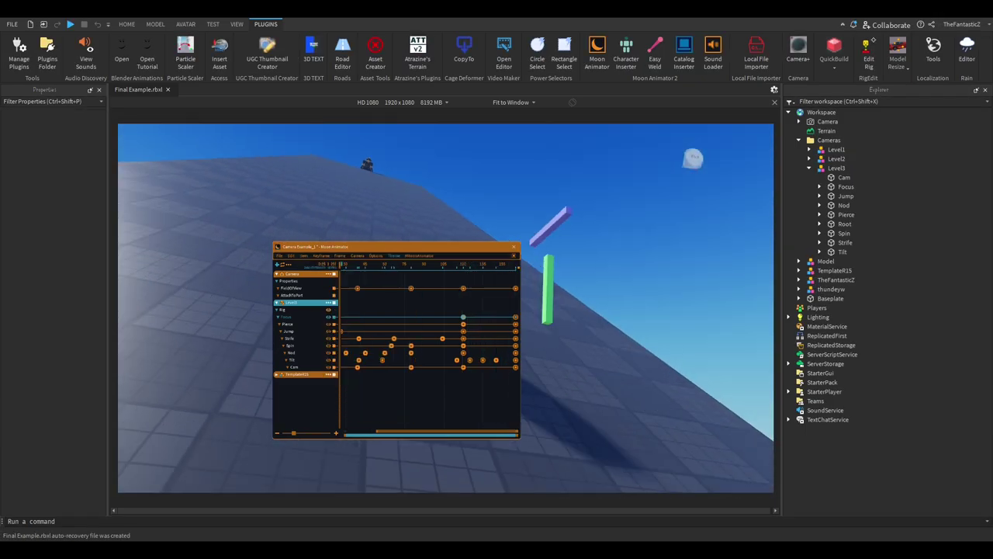
# Step: Switch Jump's handles to move mode and reposition Jump for a keyframe at about frame 140
pyautogui.moveTo(403, 247); pyautogui.dragTo(565, 330)
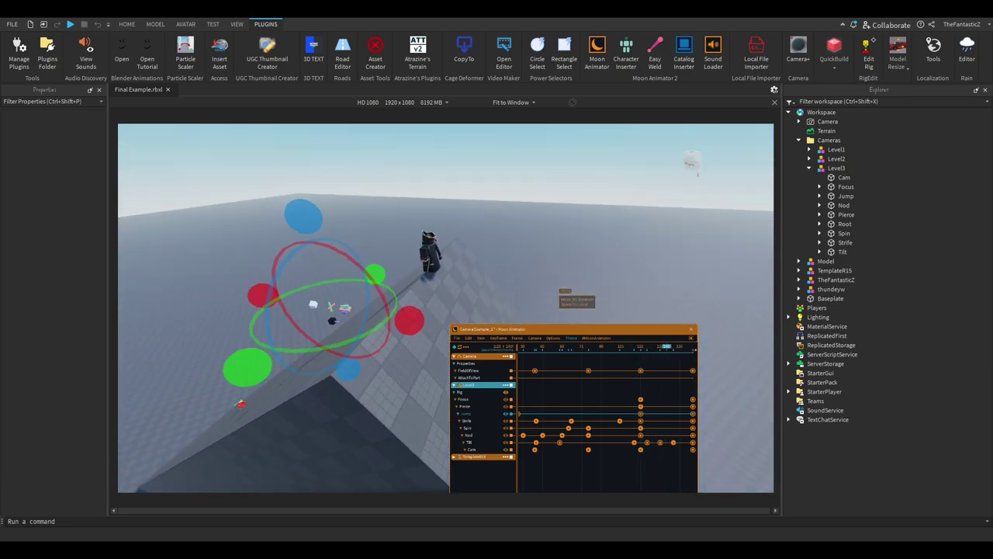
pyautogui.moveTo(555, 291); pyautogui.dragTo(524, 287, button='right')
pyautogui.press('r')
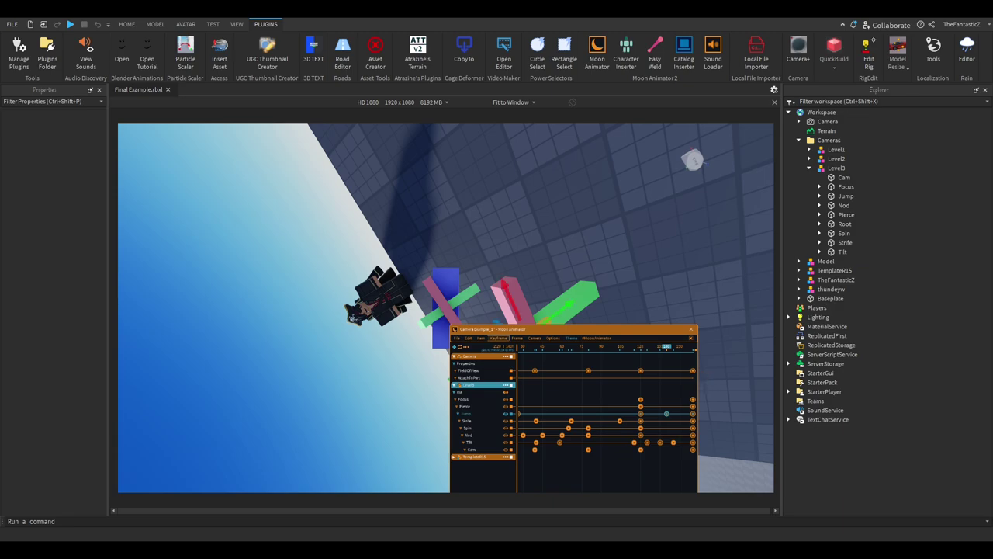
# Step: Edit the easing of Jump's selected keyframe
pyautogui.click(498, 338)
pyautogui.click(518, 372)
pyautogui.click(533, 366)
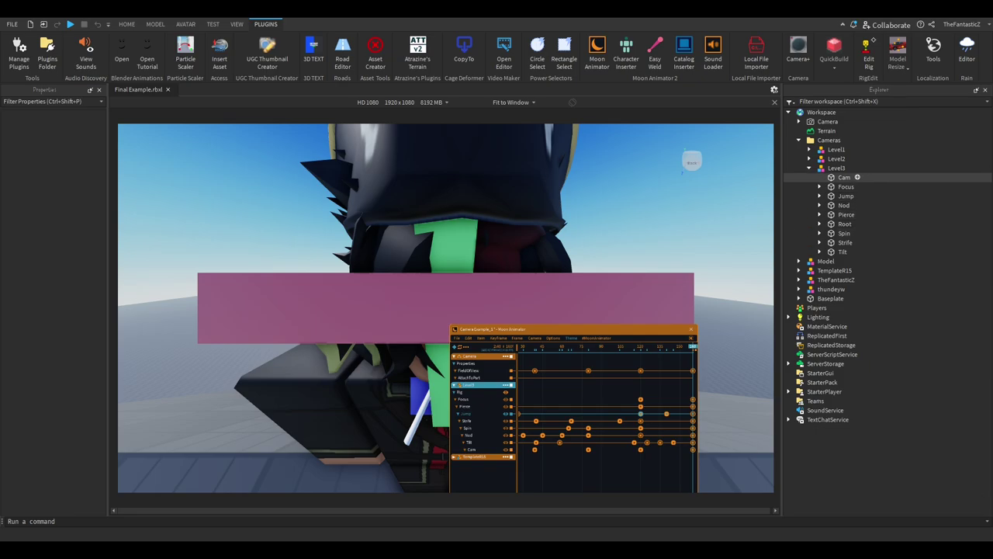
# Step: Set the Transparency of all nine Level3 rig parts, Cam through Tilt, to 1 and play back the animation
pyautogui.click(844, 177)
pyautogui.keyDown('shift'); pyautogui.click(843, 252); pyautogui.keyUp('shift')
pyautogui.click(71, 196)
pyautogui.write('1')
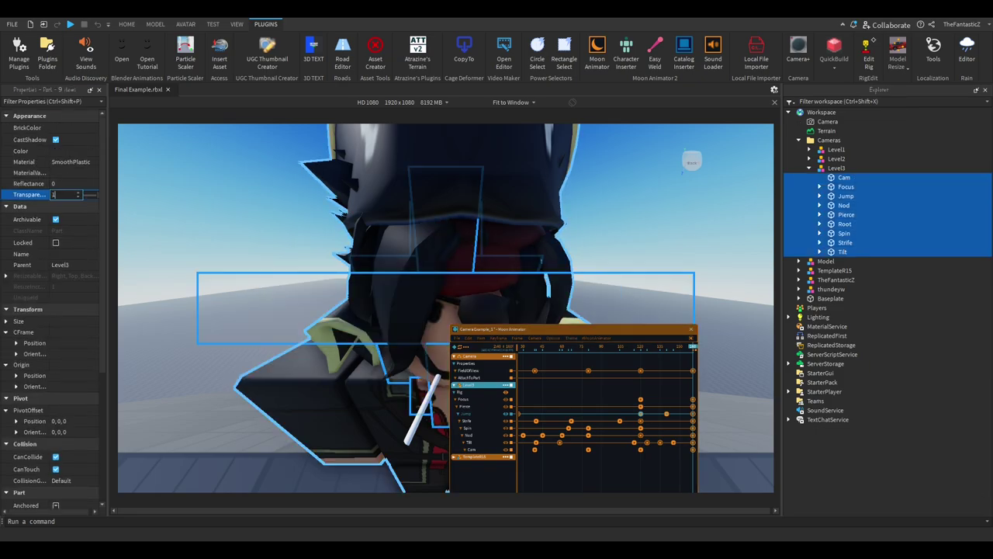
pyautogui.click(209, 233)
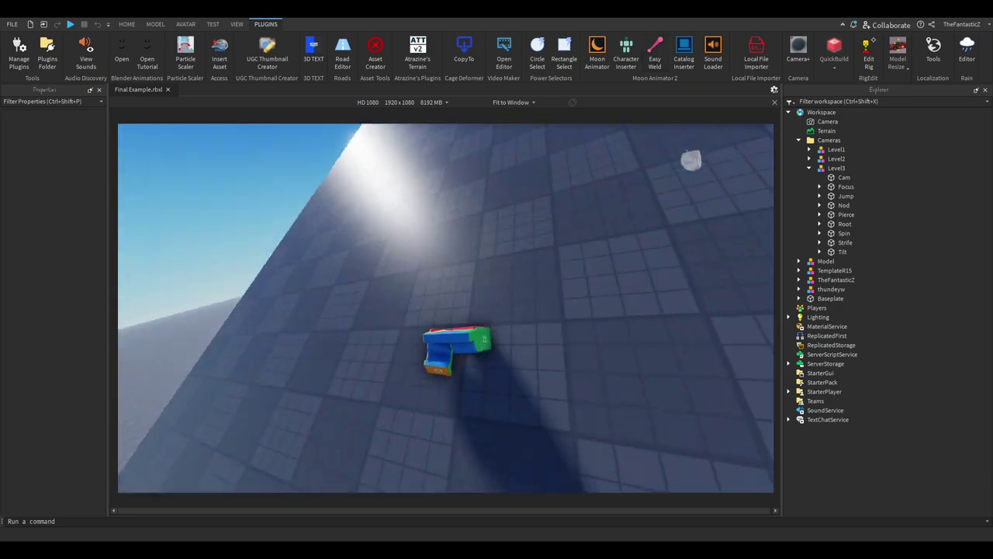
pyautogui.press('space')
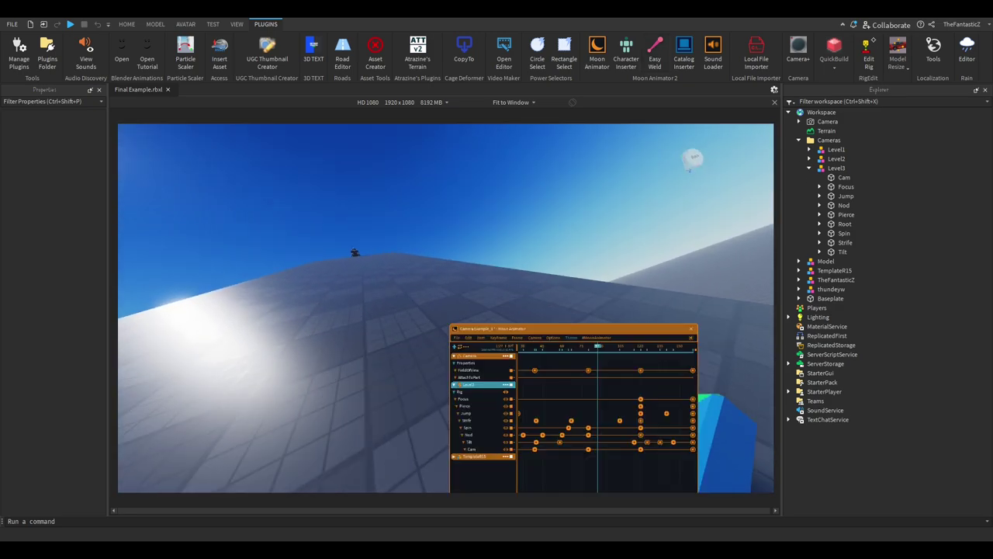
# Step: Go to frame 80 and set the Cam part's Transparency to 0
pyautogui.moveTo(597, 347); pyautogui.dragTo(589, 347)
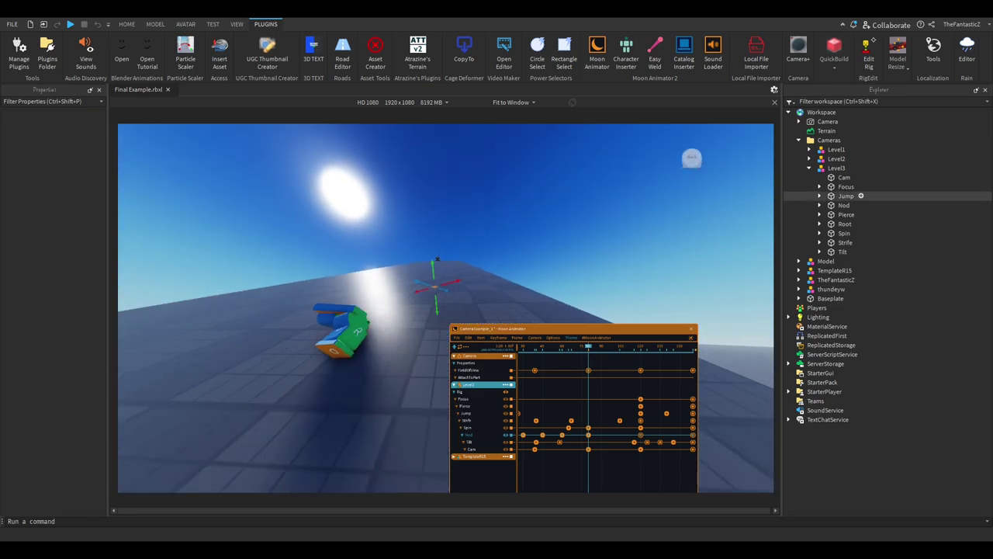
pyautogui.click(845, 178)
pyautogui.click(71, 196)
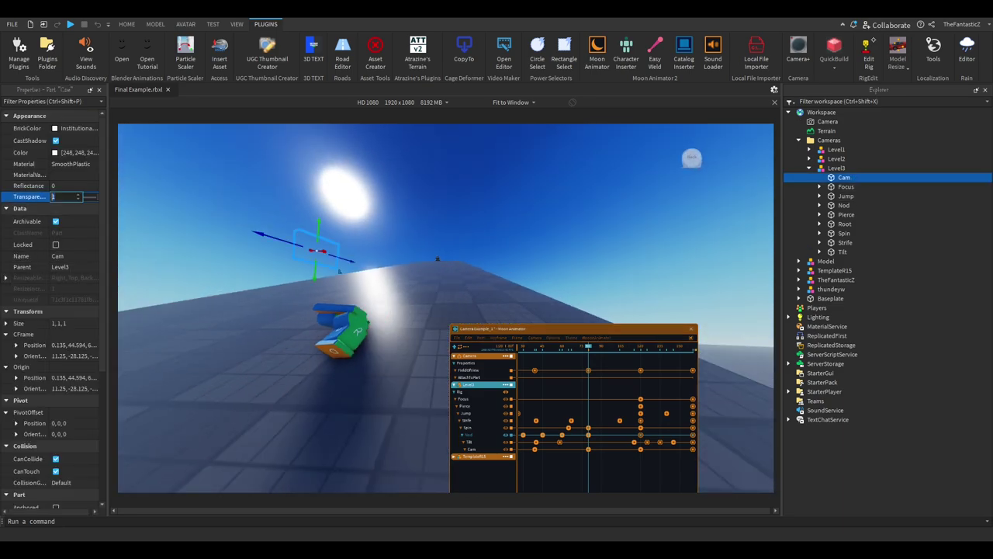
pyautogui.write('0')
pyautogui.press('Return')
# Step: Rotate Nod at frame 80 to tilt the camera view toward the tumbling character
pyautogui.moveTo(497, 272); pyautogui.dragTo(450, 264, button='right')
pyautogui.click(571, 330)
pyautogui.moveTo(505, 304); pyautogui.dragTo(469, 264, button='right')
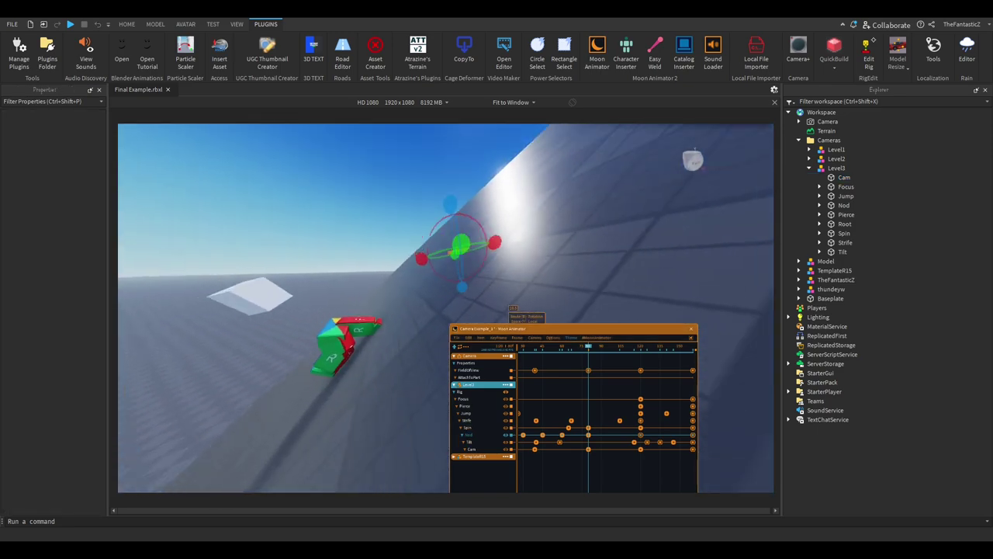
pyautogui.press('r')
pyautogui.moveTo(533, 255); pyautogui.dragTo(533, 235)
# Step: Adjust Cam's pose at its frame 80 keyframe and play the animation from the start through the camera
pyautogui.click(362, 368)
pyautogui.moveTo(362, 368); pyautogui.dragTo(380, 384, button='right')
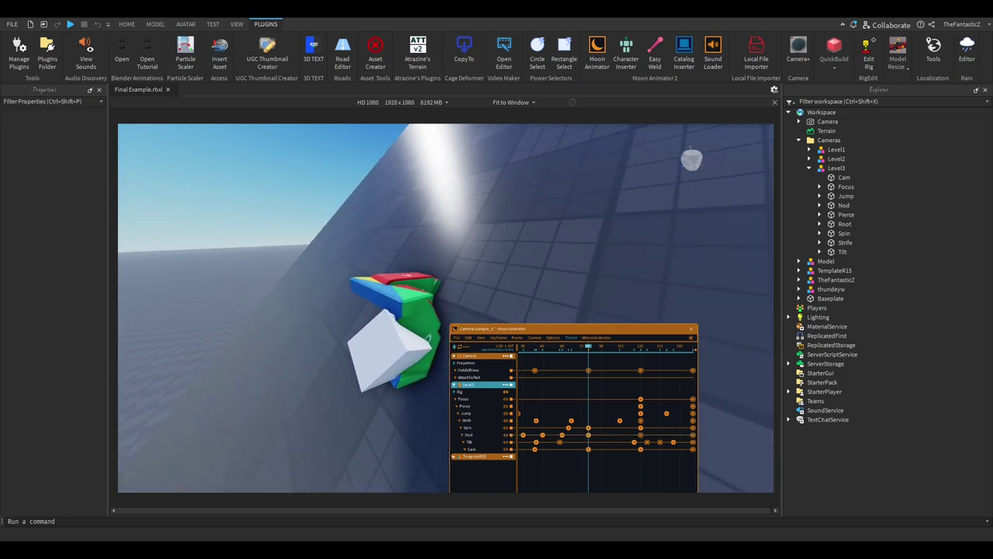
pyautogui.moveTo(414, 329); pyautogui.dragTo(364, 384)
pyautogui.press('c')
pyautogui.press('Home')
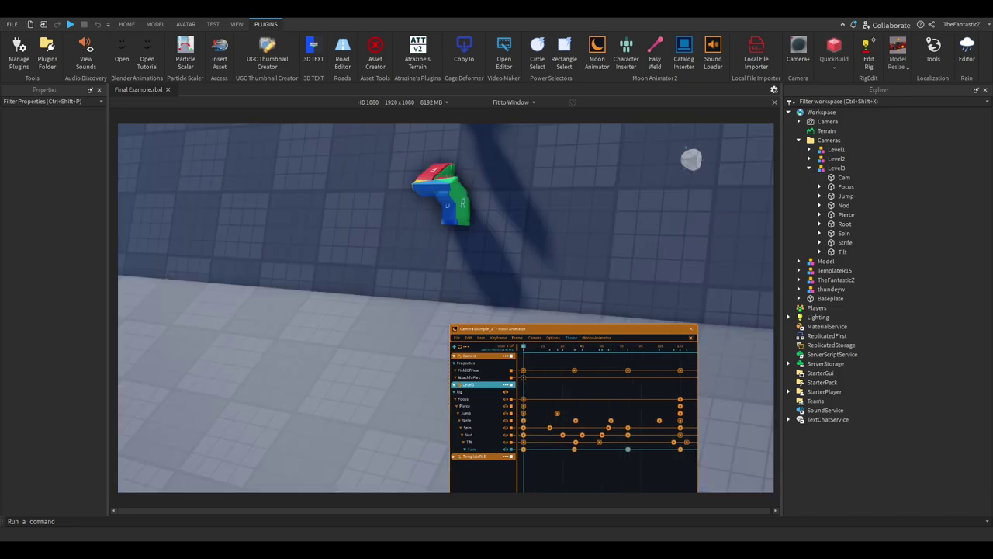
pyautogui.press('space')
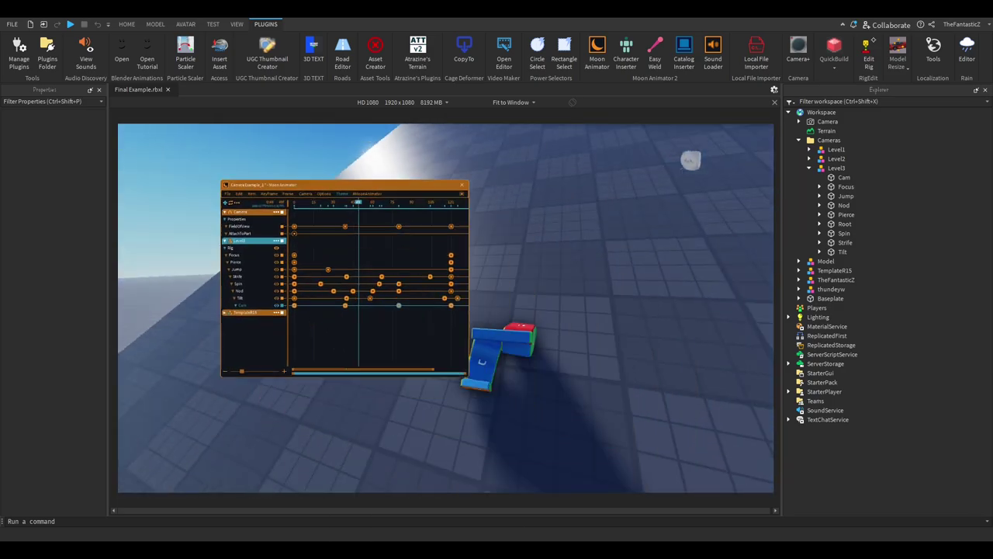
# Step: Go to the final keyframes at frame 160 and rotate Nod to re-aim the camera at the pirate character
pyautogui.click(457, 200)
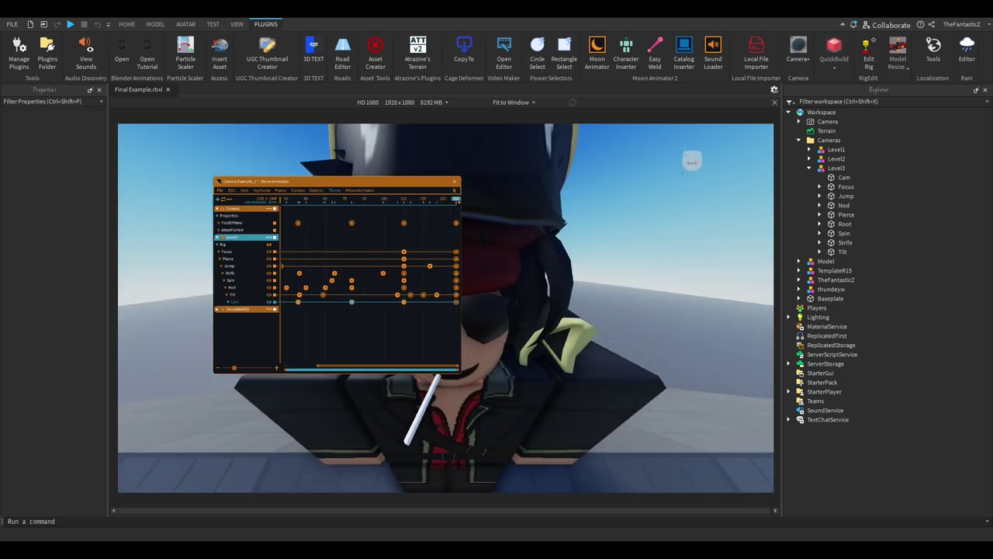
pyautogui.click(543, 255)
pyautogui.moveTo(569, 342); pyautogui.dragTo(569, 342, button='right')
pyautogui.press('r')
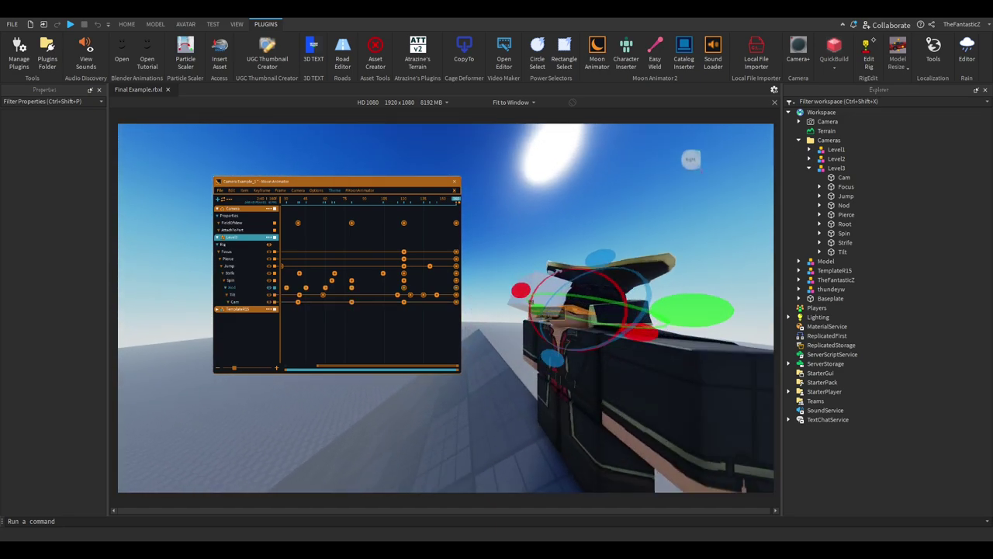
pyautogui.moveTo(520, 288); pyautogui.dragTo(526, 349)
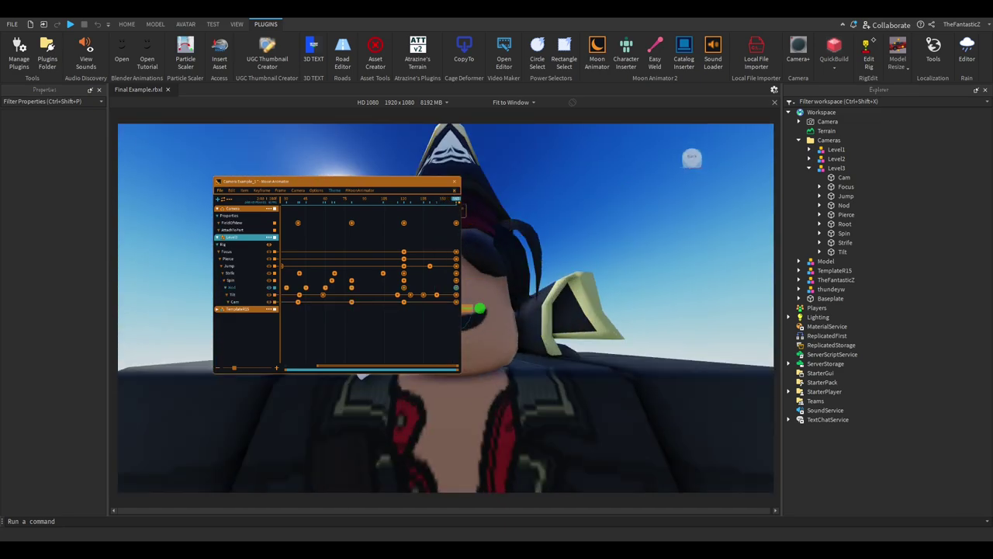
pyautogui.press('h')
pyautogui.press('h')
pyautogui.press('a')
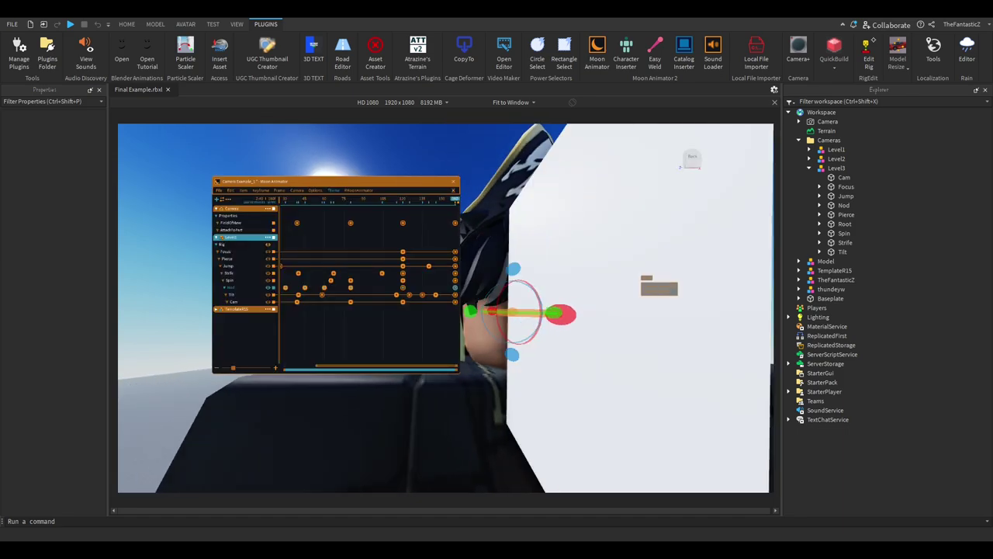